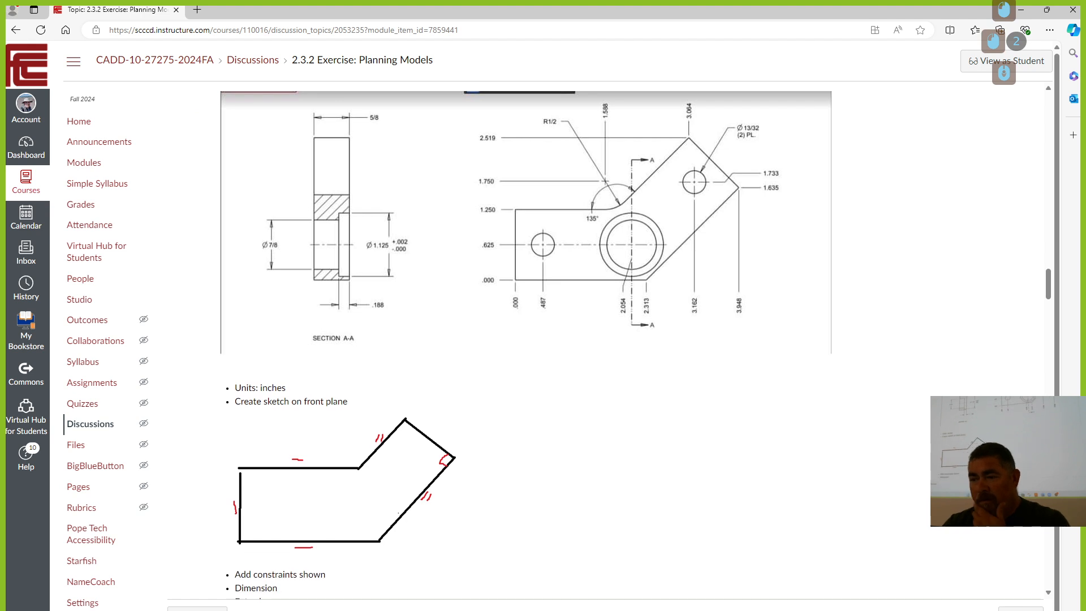
Examine the angled bracket drawing and the front-plane profile sketch with its constraints in the planning post.
{"action": "scroll", "coordinate": [526, 340], "scroll_direction": "up", "scroll_amount": 1}
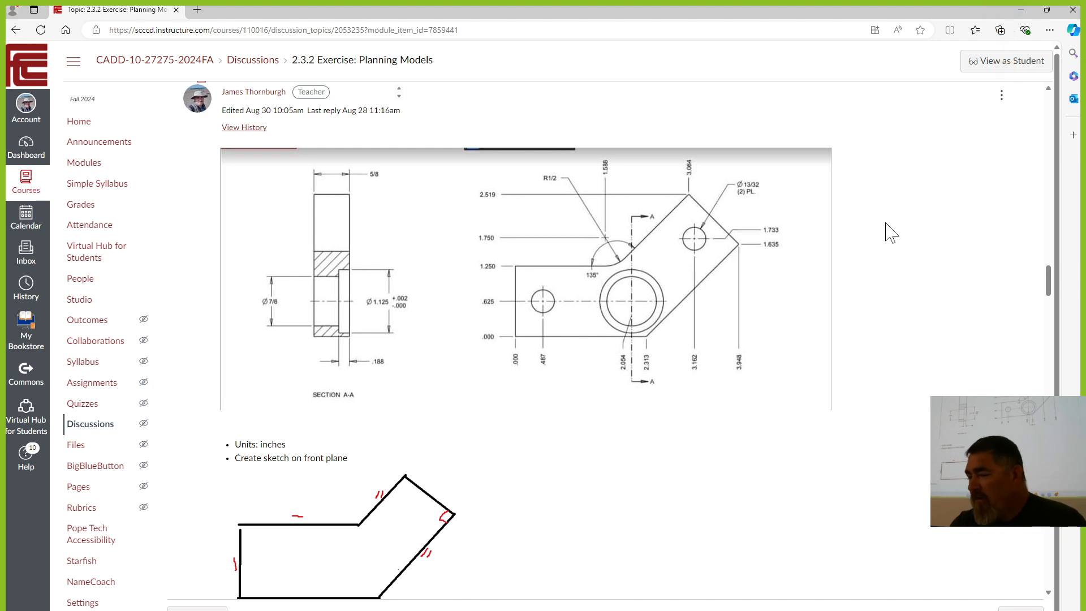
{"action": "scroll", "coordinate": [892, 232], "scroll_direction": "down", "scroll_amount": 5}
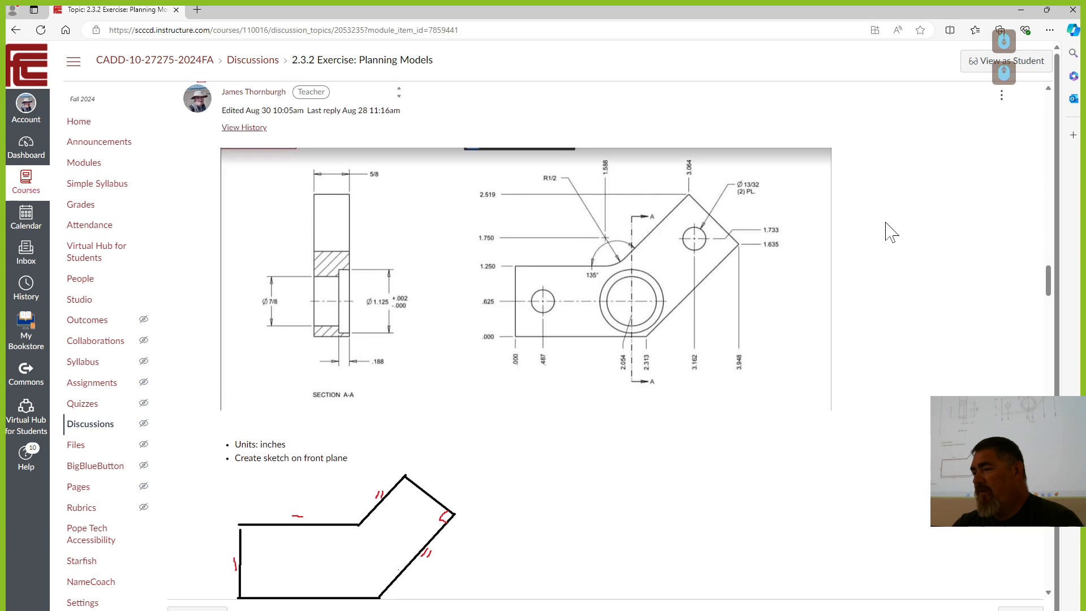
{"action": "scroll", "coordinate": [891, 232], "scroll_direction": "up", "scroll_amount": 4}
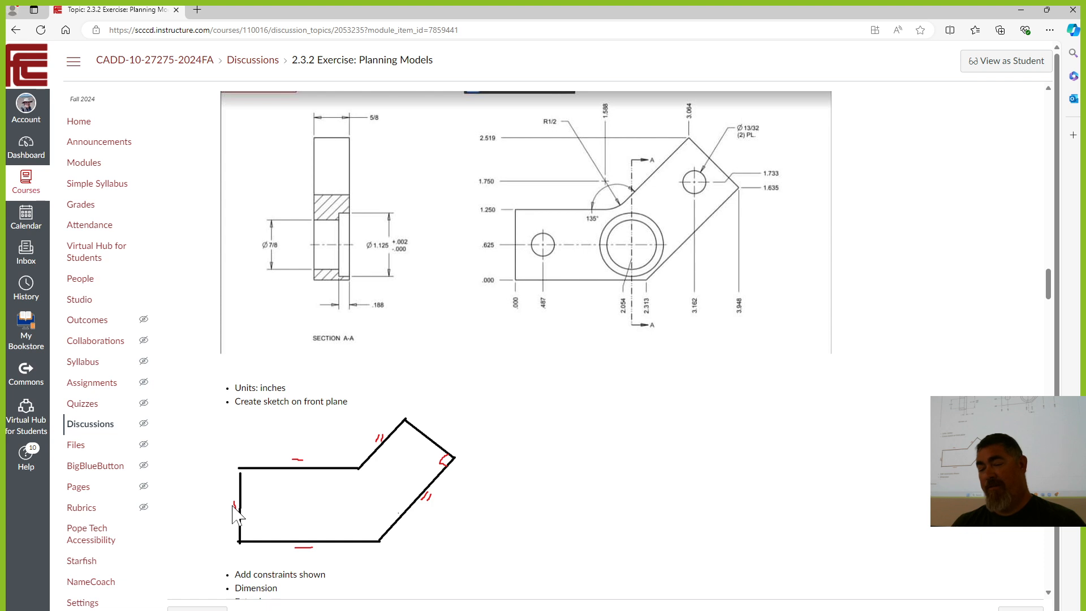
{"action": "left_click", "coordinate": [303, 508]}
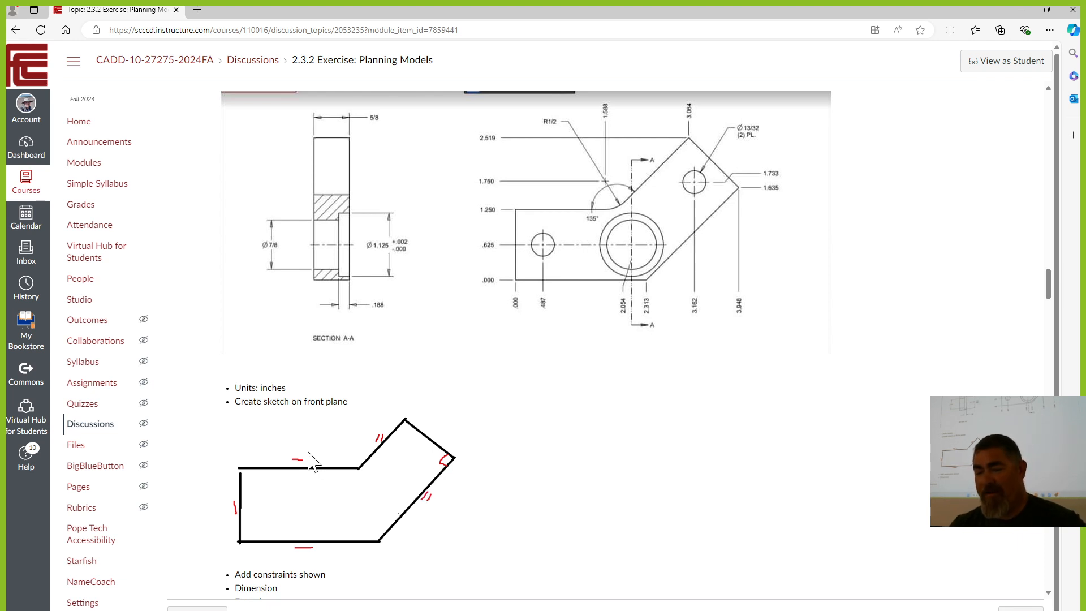
{"action": "scroll", "coordinate": [249, 477], "scroll_direction": "down", "scroll_amount": 1}
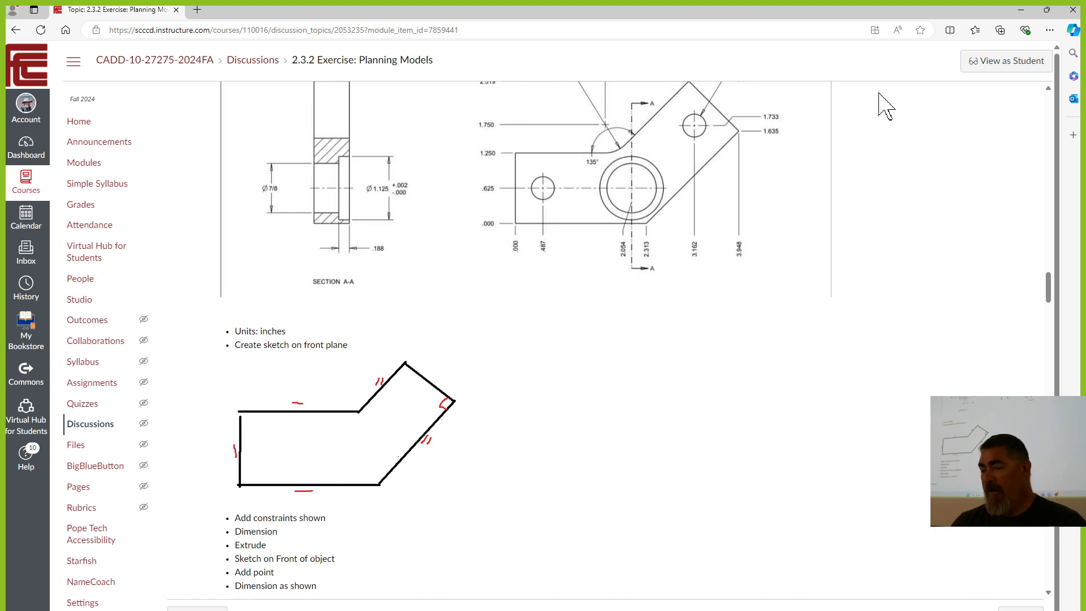
{"action": "scroll", "coordinate": [424, 456], "scroll_direction": "down", "scroll_amount": 3}
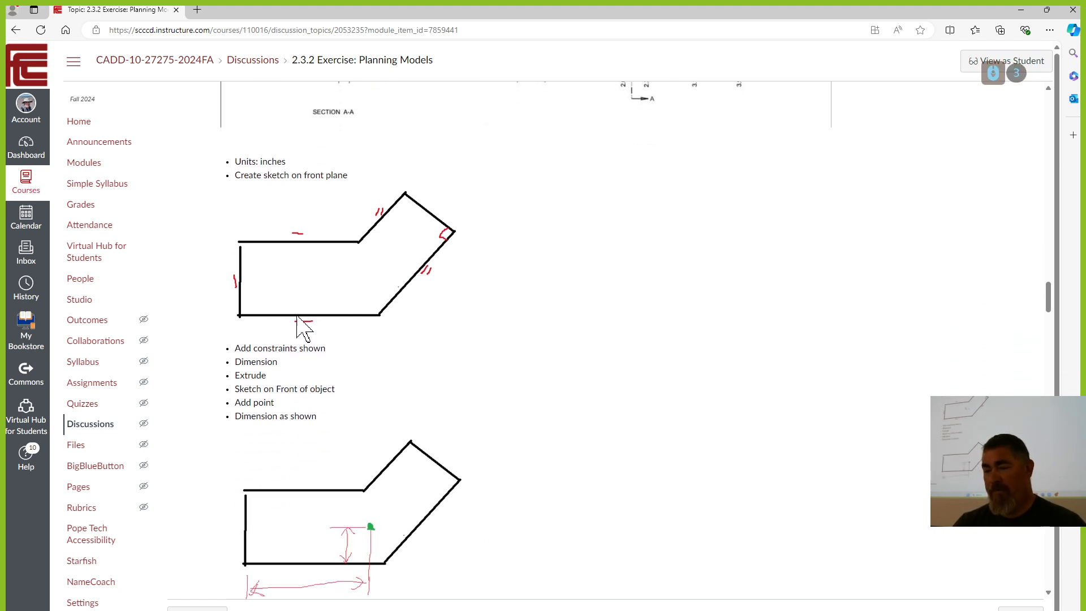
{"action": "scroll", "coordinate": [565, 243], "scroll_direction": "up", "scroll_amount": 4}
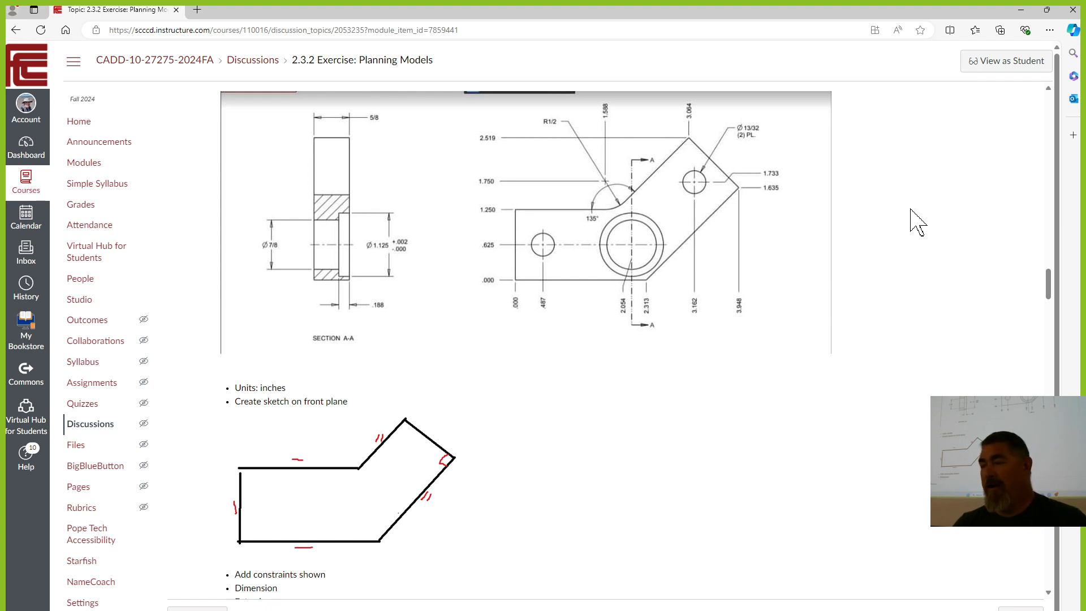
{"action": "scroll", "coordinate": [917, 222], "scroll_direction": "down", "scroll_amount": 1}
{"action": "scroll", "coordinate": [917, 222], "scroll_direction": "up", "scroll_amount": 1}
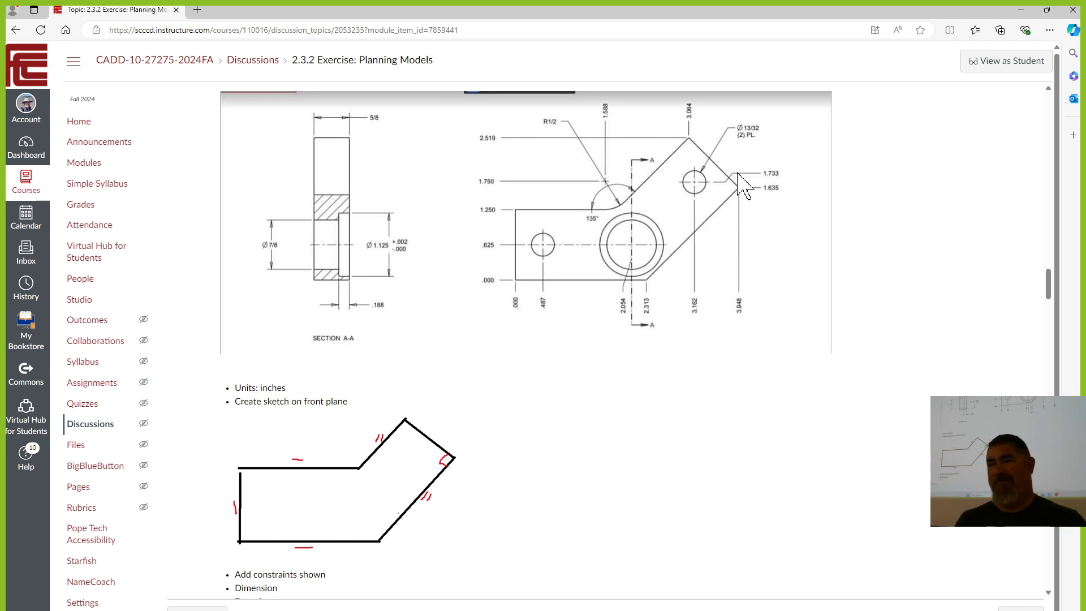
Review the planned point, counterbore hole, construction line, 13/32 holes and 1/2" fillet, comparing them with the bracket drawing.
{"action": "scroll", "coordinate": [730, 243], "scroll_direction": "down", "scroll_amount": 7}
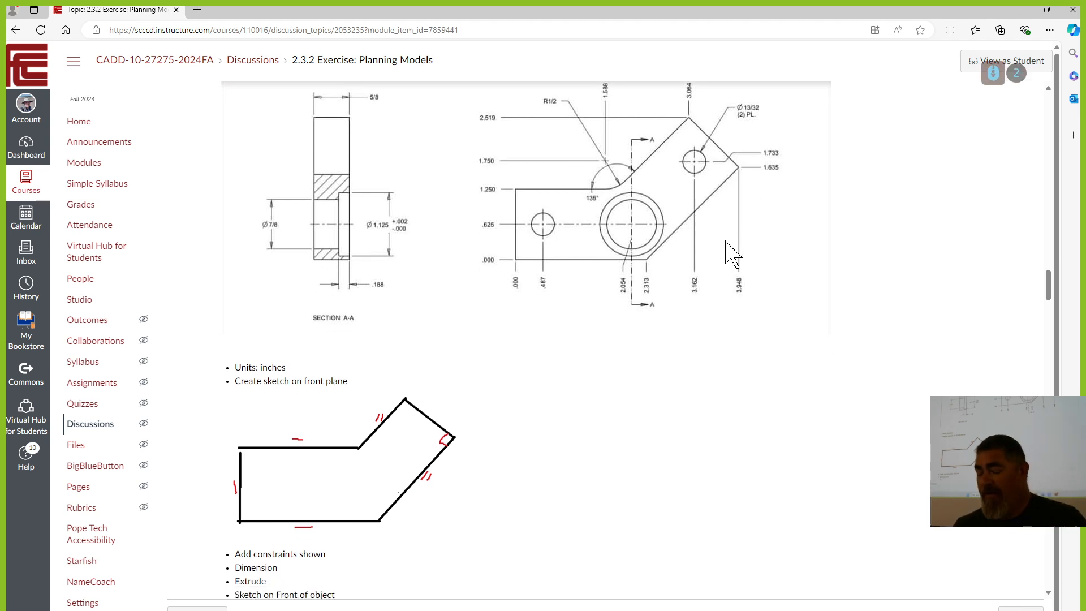
{"action": "scroll", "coordinate": [679, 255], "scroll_direction": "down", "scroll_amount": 1}
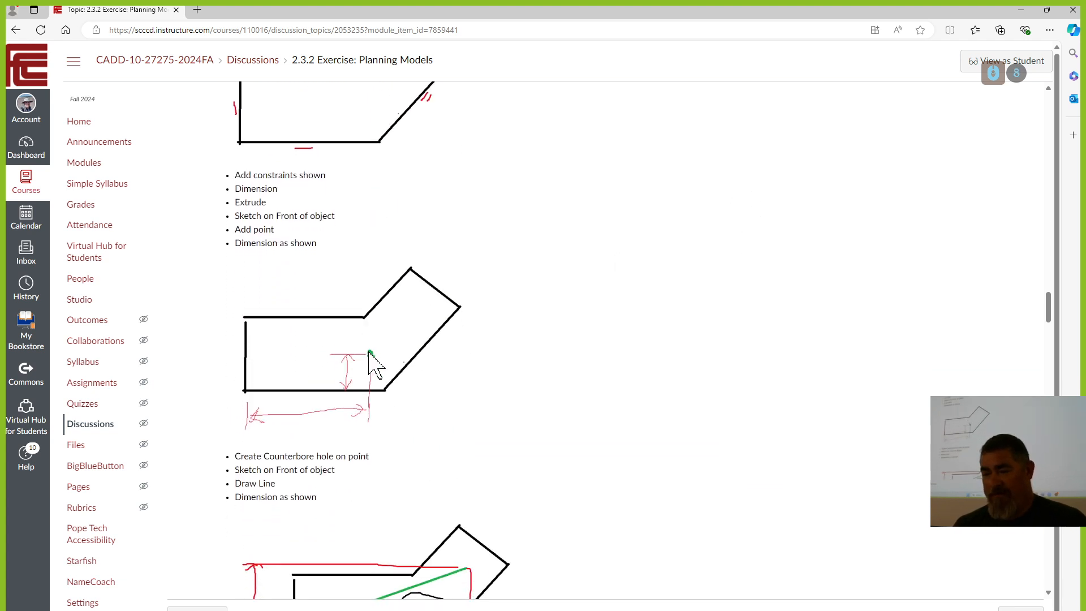
{"action": "scroll", "coordinate": [374, 340], "scroll_direction": "down", "scroll_amount": 1}
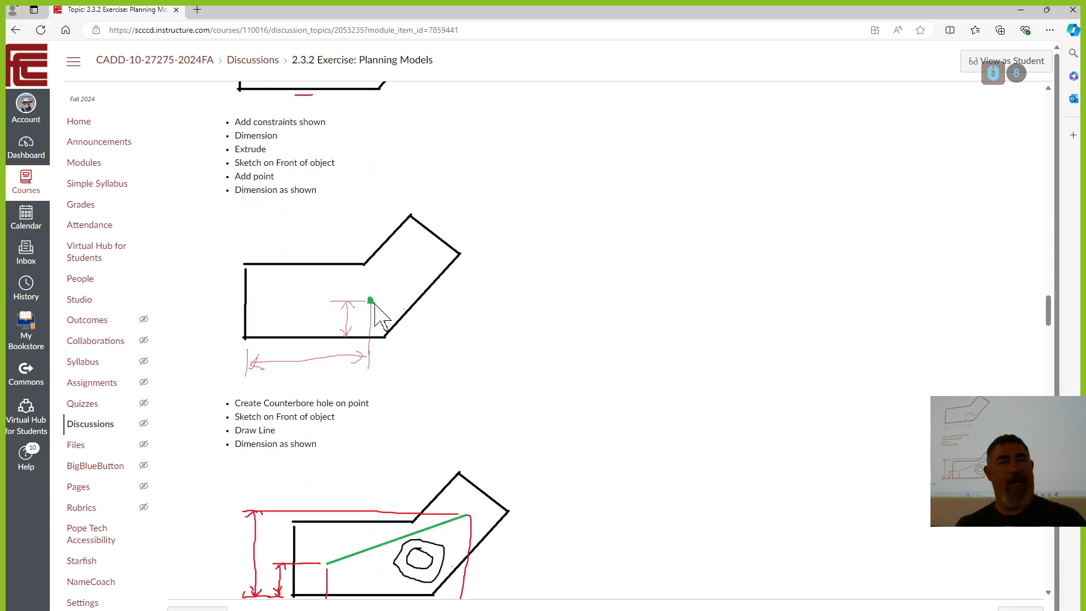
{"action": "scroll", "coordinate": [380, 315], "scroll_direction": "down", "scroll_amount": 4}
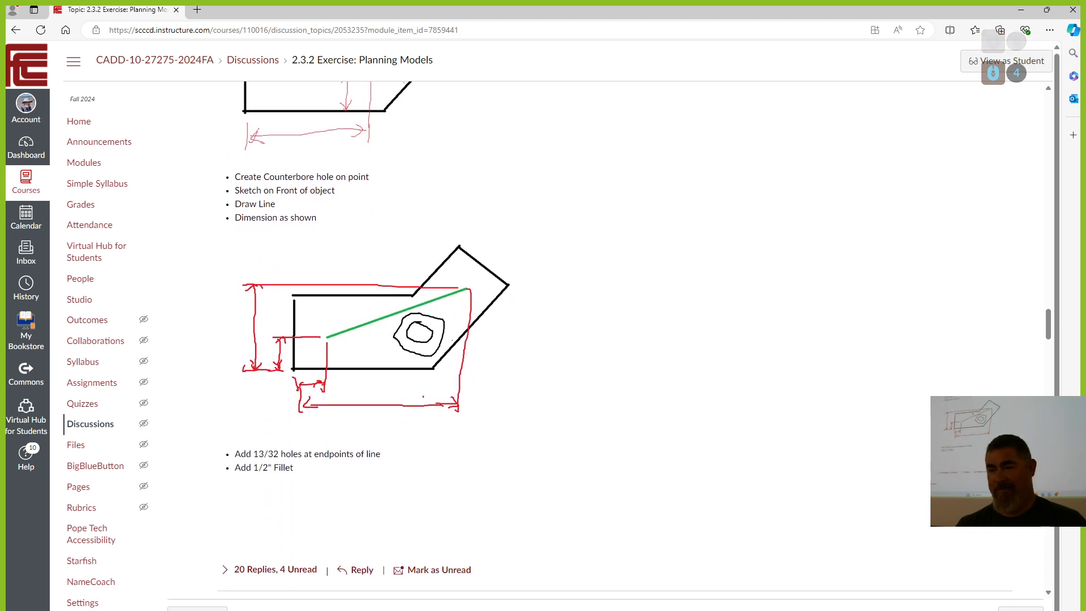
{"action": "scroll", "coordinate": [376, 294], "scroll_direction": "down", "scroll_amount": 1}
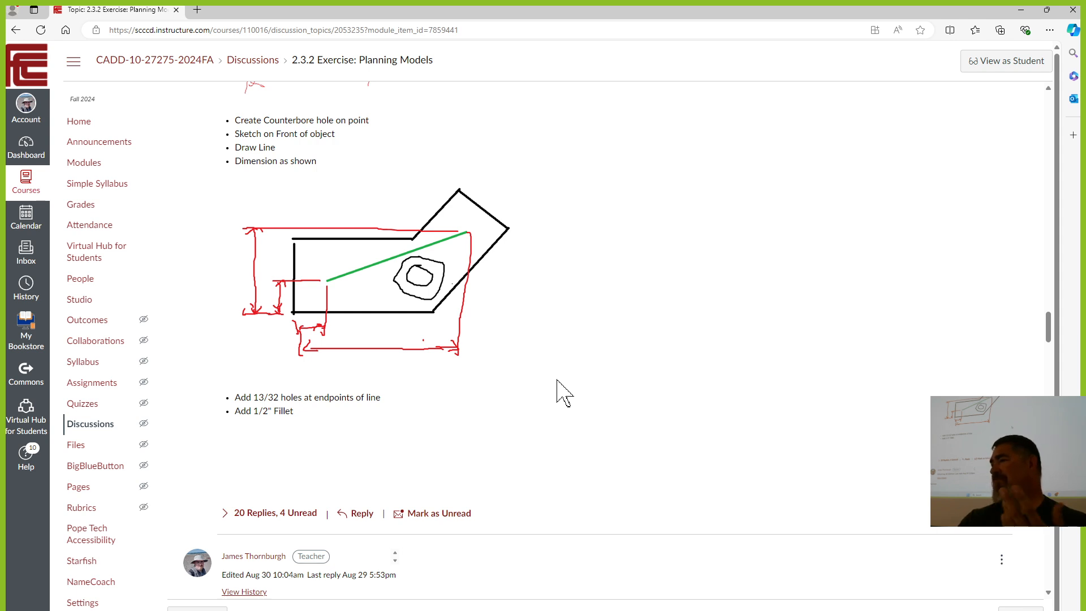
{"action": "scroll", "coordinate": [542, 379], "scroll_direction": "down", "scroll_amount": 1}
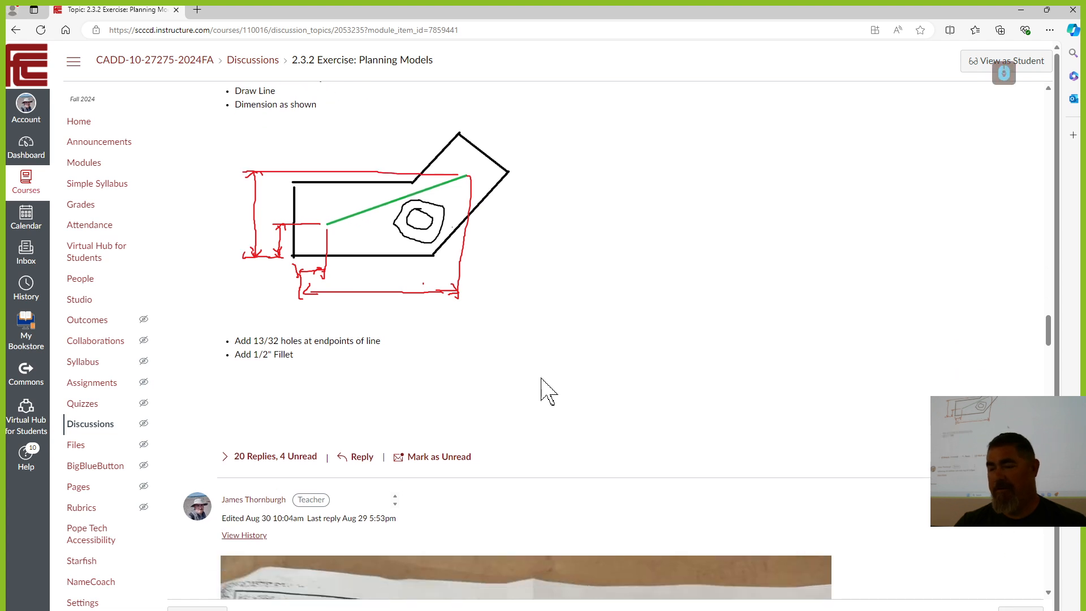
{"action": "scroll", "coordinate": [542, 379], "scroll_direction": "up", "scroll_amount": 2}
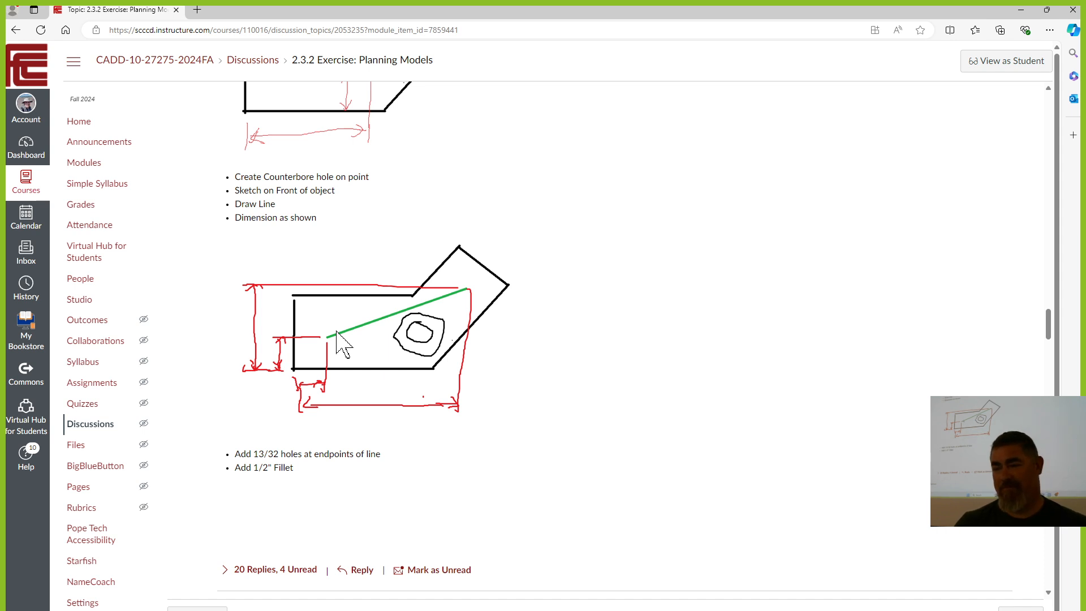
{"action": "scroll", "coordinate": [399, 289], "scroll_direction": "up", "scroll_amount": 2}
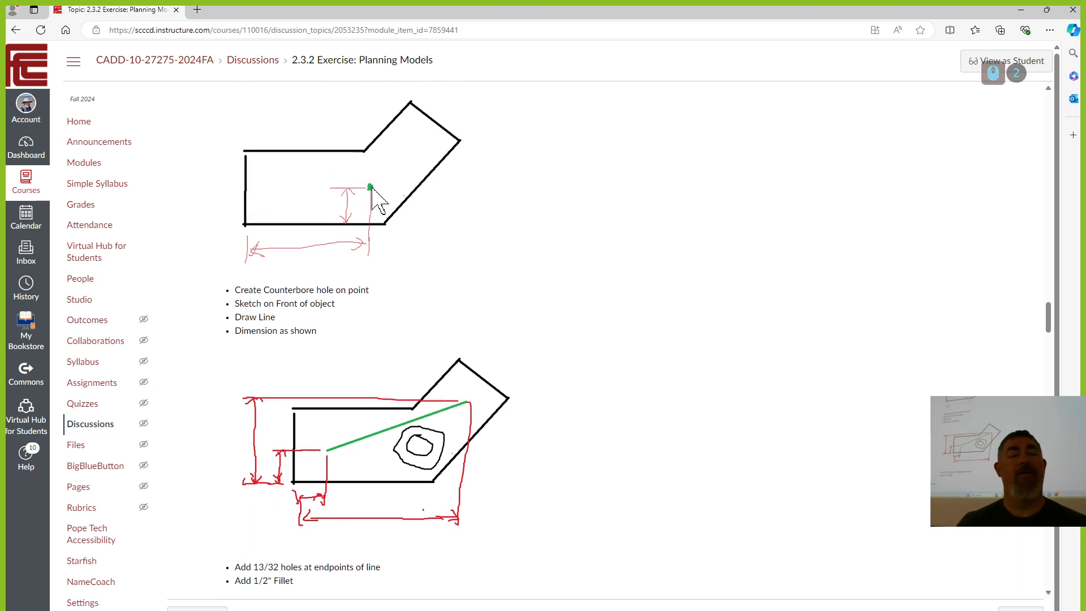
{"action": "scroll", "coordinate": [468, 454], "scroll_direction": "down", "scroll_amount": 2}
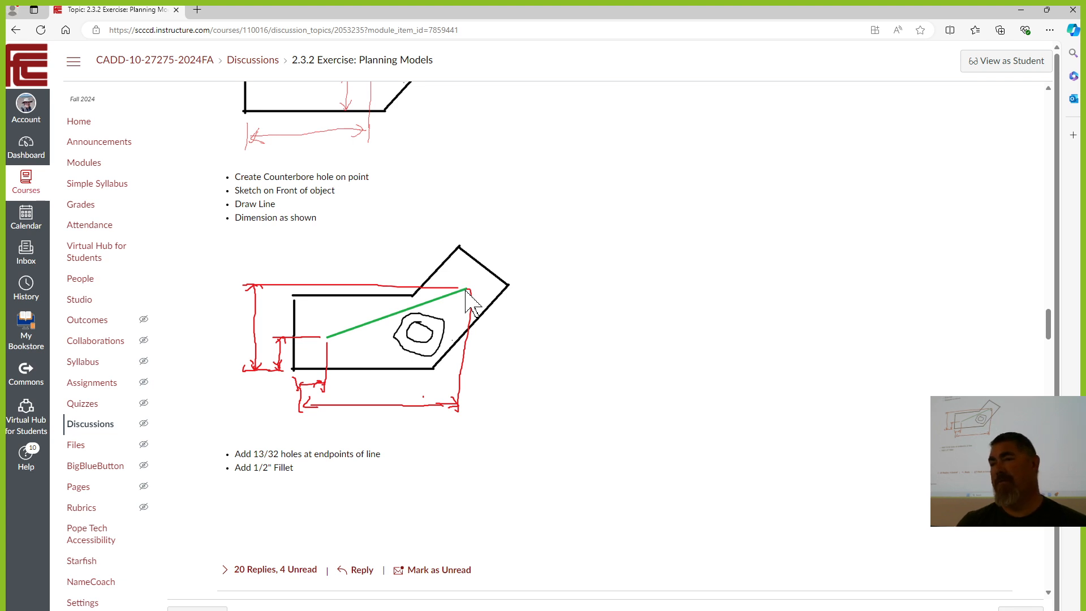
{"action": "scroll", "coordinate": [509, 352], "scroll_direction": "up", "scroll_amount": 12}
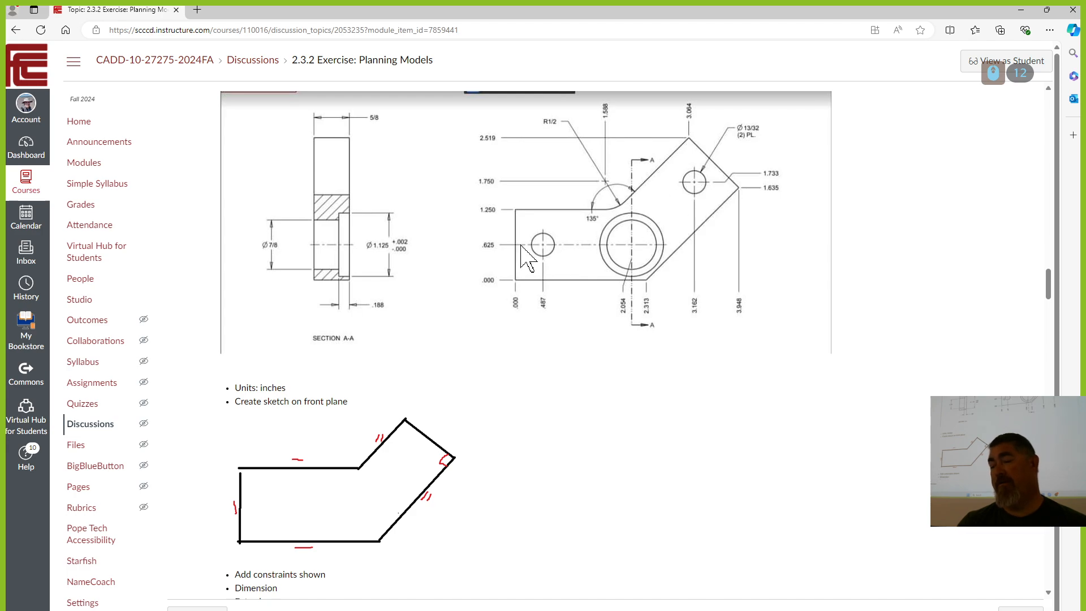
Go to the post with the "Government Inspection Required" drawing and view its two dimensioned views.
{"action": "scroll", "coordinate": [497, 449], "scroll_direction": "down", "scroll_amount": 15}
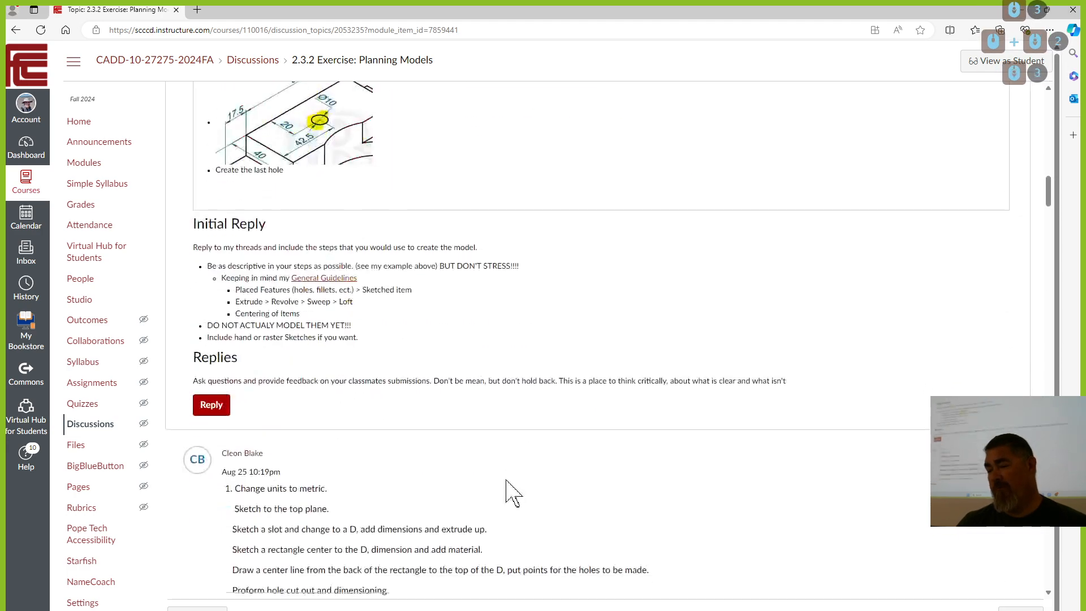
{"action": "scroll", "coordinate": [507, 492], "scroll_direction": "down", "scroll_amount": 20}
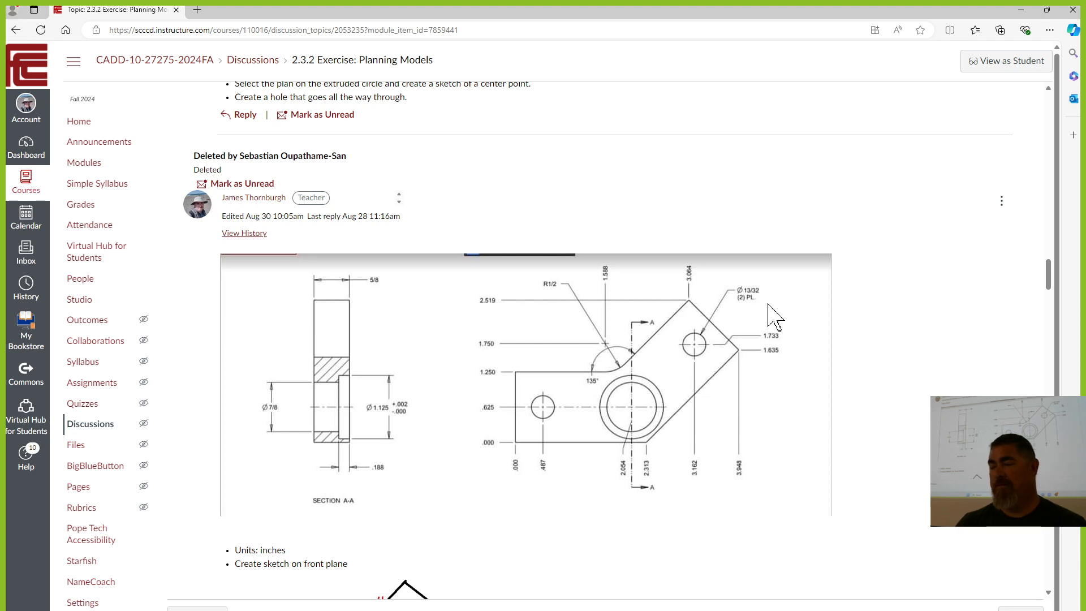
{"action": "scroll", "coordinate": [775, 317], "scroll_direction": "down", "scroll_amount": 15}
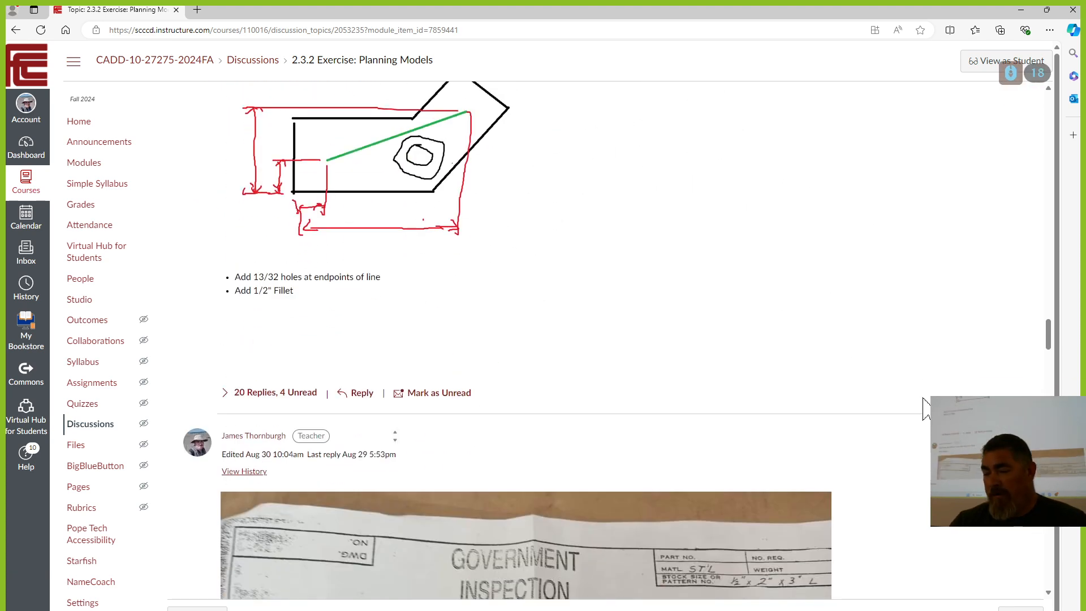
{"action": "scroll", "coordinate": [924, 407], "scroll_direction": "down", "scroll_amount": 9}
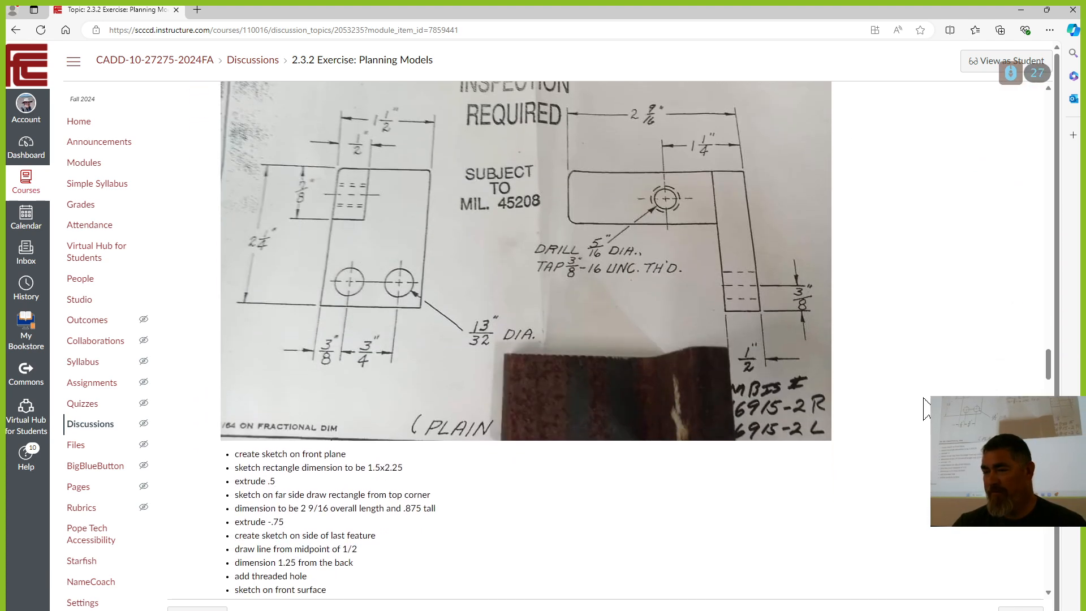
{"action": "scroll", "coordinate": [924, 407], "scroll_direction": "up", "scroll_amount": 1}
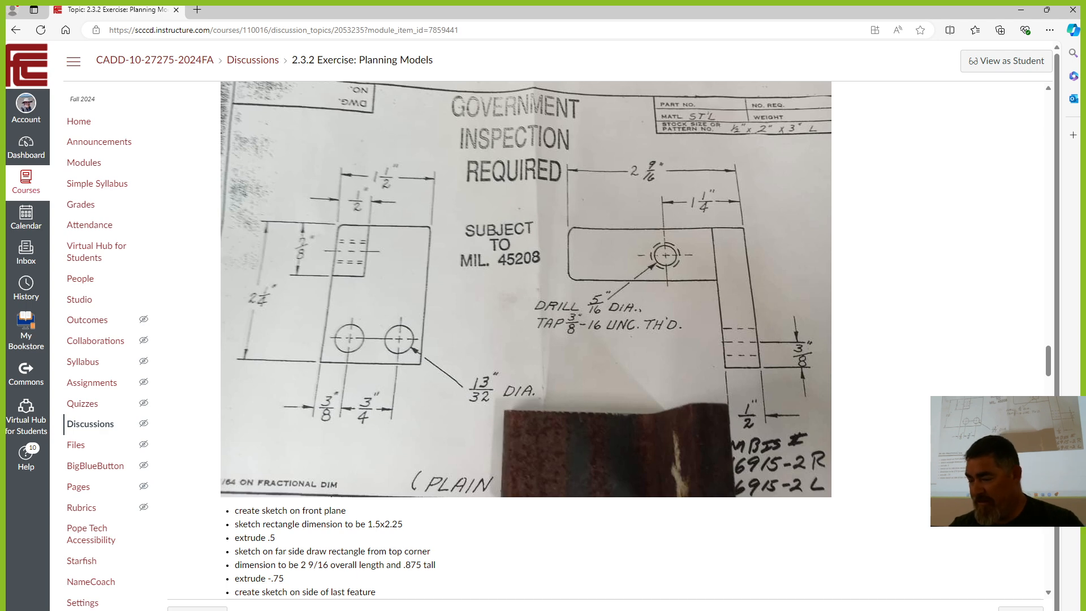
Draw a green freehand pictorial view of the L-shaped bracket beside the drawing, with two plate holes and one arm hole.
{"action": "left_click", "coordinate": [1025, 73]}
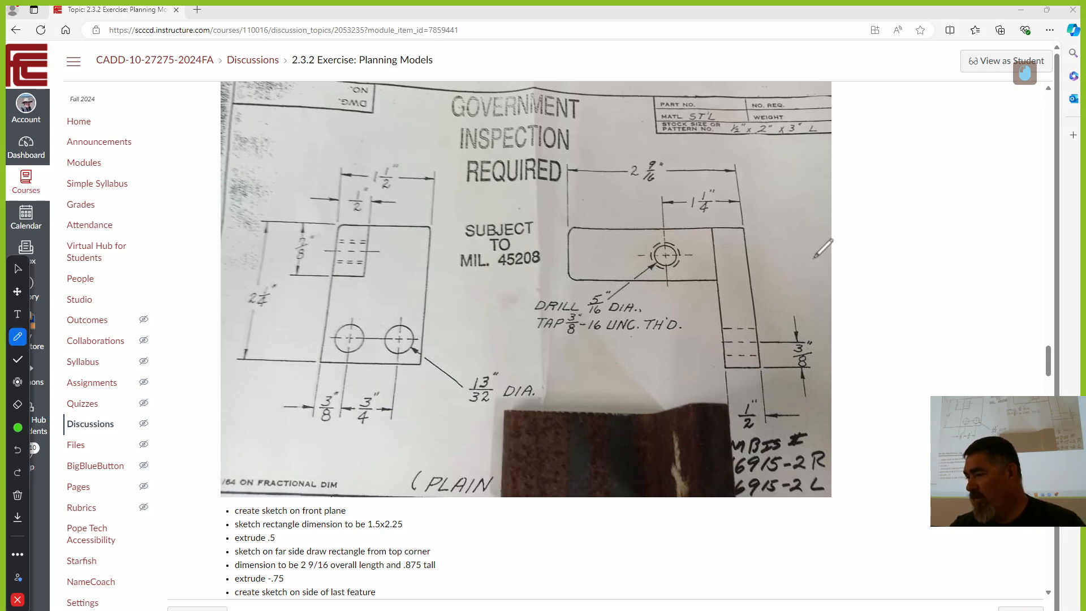
{"action": "mouse_move", "coordinate": [932, 244]}
{"action": "left_mouse_down"}
{"action": "mouse_move", "coordinate": [868, 272]}
{"action": "mouse_move", "coordinate": [869, 301]}
{"action": "mouse_move", "coordinate": [945, 270]}
{"action": "mouse_move", "coordinate": [952, 250]}
{"action": "mouse_move", "coordinate": [931, 243]}
{"action": "left_mouse_up"}
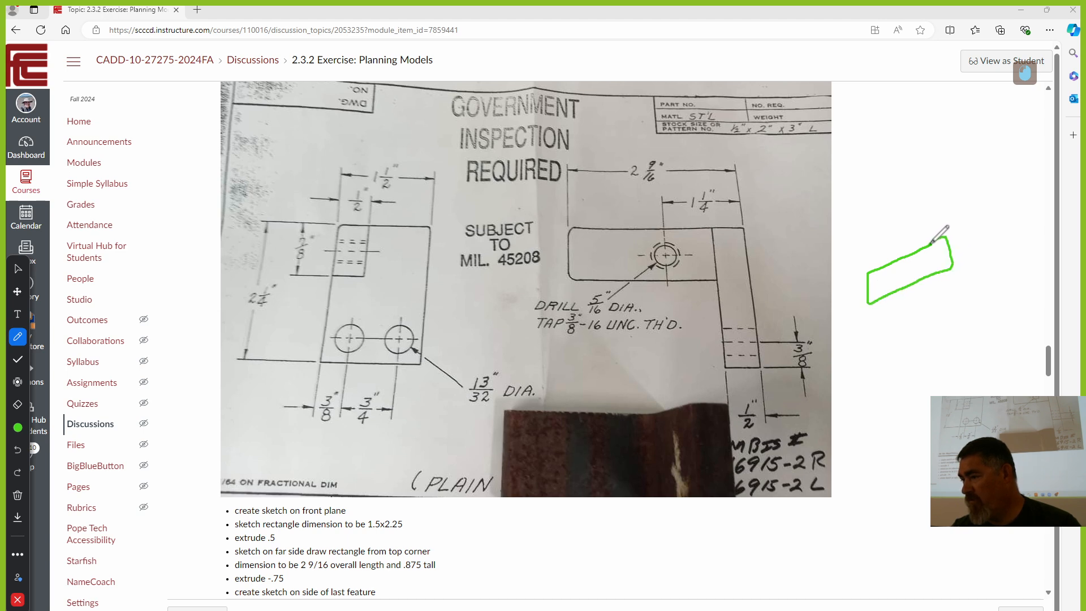
{"action": "mouse_move", "coordinate": [869, 273]}
{"action": "left_mouse_down"}
{"action": "mouse_move", "coordinate": [852, 270]}
{"action": "mouse_move", "coordinate": [868, 302]}
{"action": "mouse_move", "coordinate": [903, 244]}
{"action": "mouse_move", "coordinate": [945, 217]}
{"action": "mouse_move", "coordinate": [991, 275]}
{"action": "left_mouse_up"}
{"action": "mouse_move", "coordinate": [950, 215]}
{"action": "left_mouse_down"}
{"action": "mouse_move", "coordinate": [1010, 254]}
{"action": "mouse_move", "coordinate": [999, 280]}
{"action": "mouse_move", "coordinate": [941, 299]}
{"action": "mouse_move", "coordinate": [940, 366]}
{"action": "mouse_move", "coordinate": [983, 398]}
{"action": "left_mouse_up"}
{"action": "left_click_drag", "start_coordinate": [998, 280], "coordinate": [993, 396]}
{"action": "mouse_move", "coordinate": [999, 280]}
{"action": "left_mouse_down"}
{"action": "mouse_move", "coordinate": [1016, 265]}
{"action": "mouse_move", "coordinate": [1017, 382]}
{"action": "left_mouse_up"}
{"action": "left_click_drag", "start_coordinate": [962, 354], "coordinate": [980, 380]}
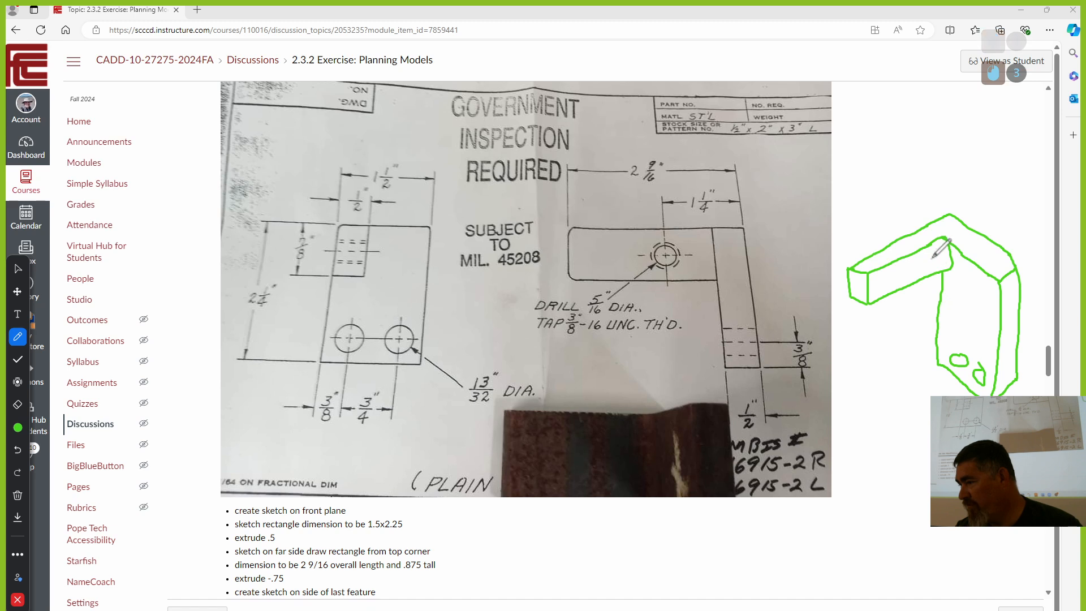
{"action": "left_click_drag", "start_coordinate": [935, 258], "coordinate": [932, 266]}
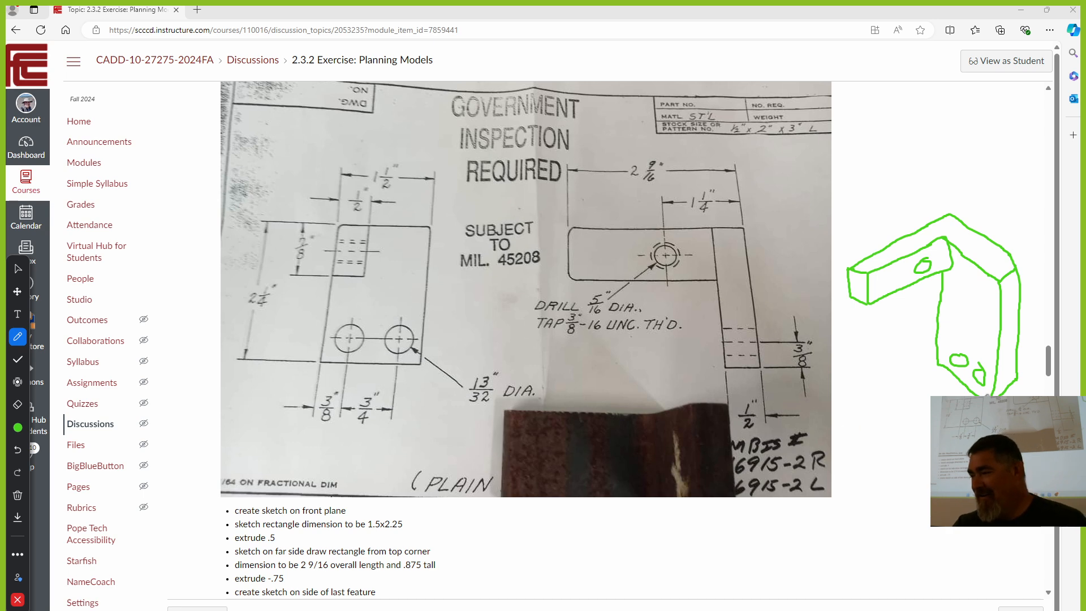
Clear the freehand bracket annotation and close the screen drawing tools.
{"action": "left_click", "coordinate": [18, 494]}
{"action": "left_click", "coordinate": [68, 497]}
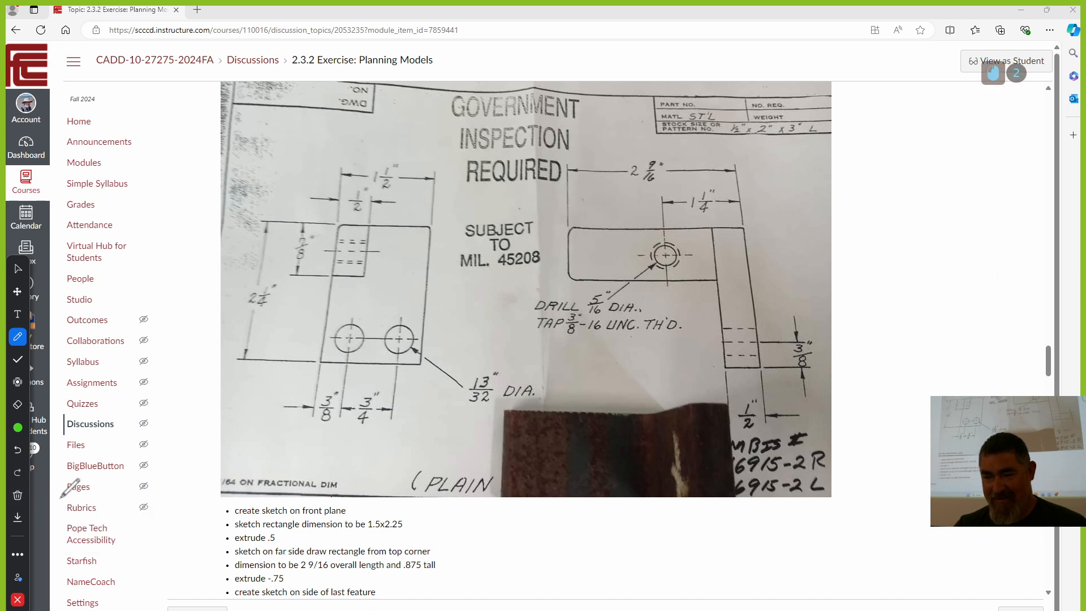
{"action": "left_click", "coordinate": [17, 600]}
{"action": "scroll", "coordinate": [494, 572], "scroll_direction": "down", "scroll_amount": 1}
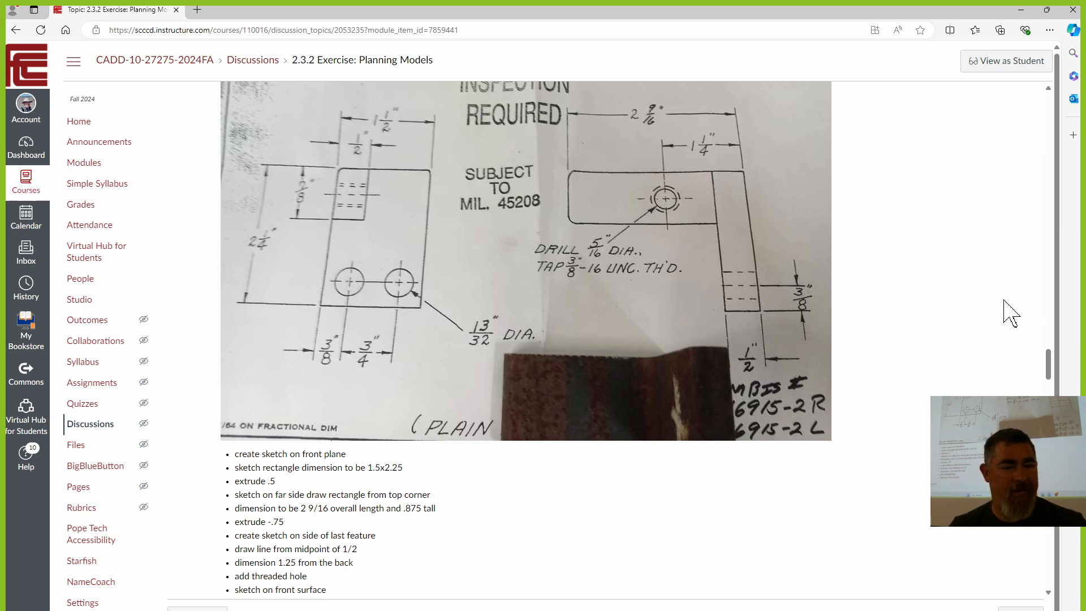
{"action": "key", "text": "Escape"}
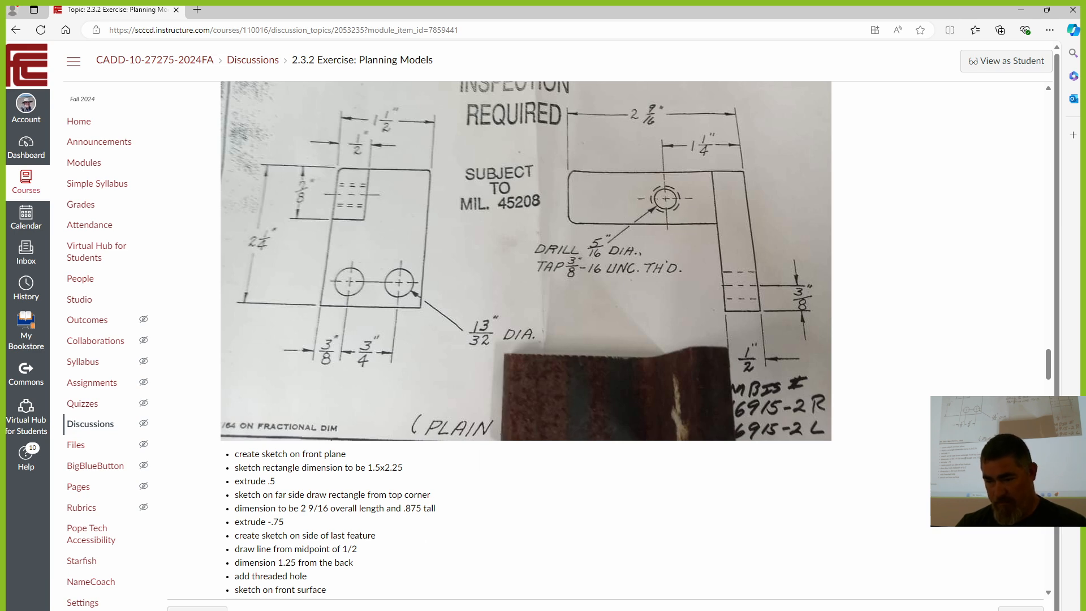
Edit the bracket post so its second extrusion step reads "extrude -.5" and save the post.
{"action": "left_click", "coordinate": [292, 517]}
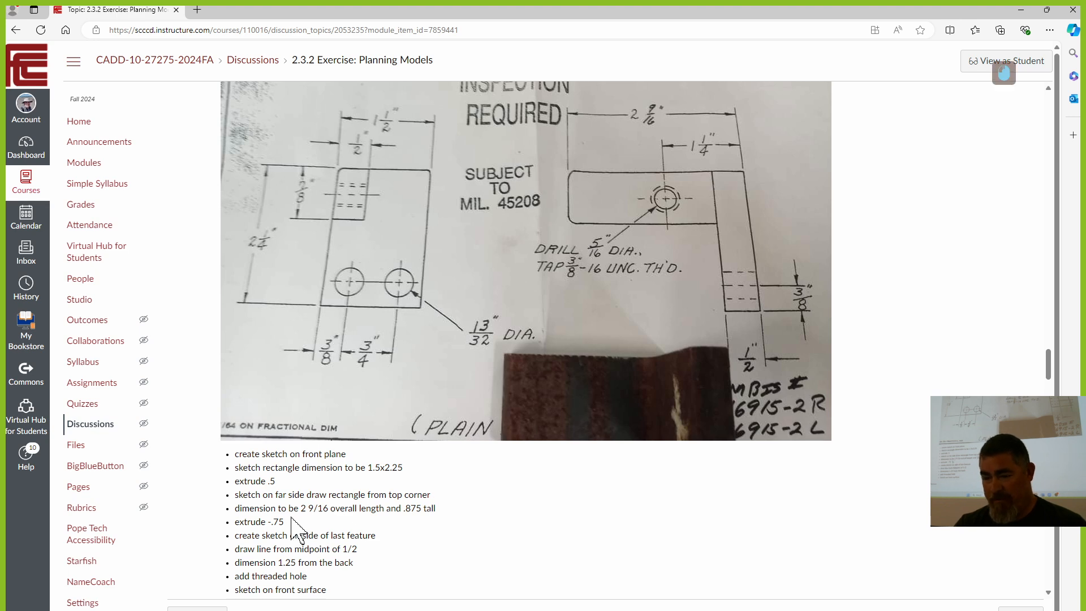
{"action": "left_click", "coordinate": [289, 519]}
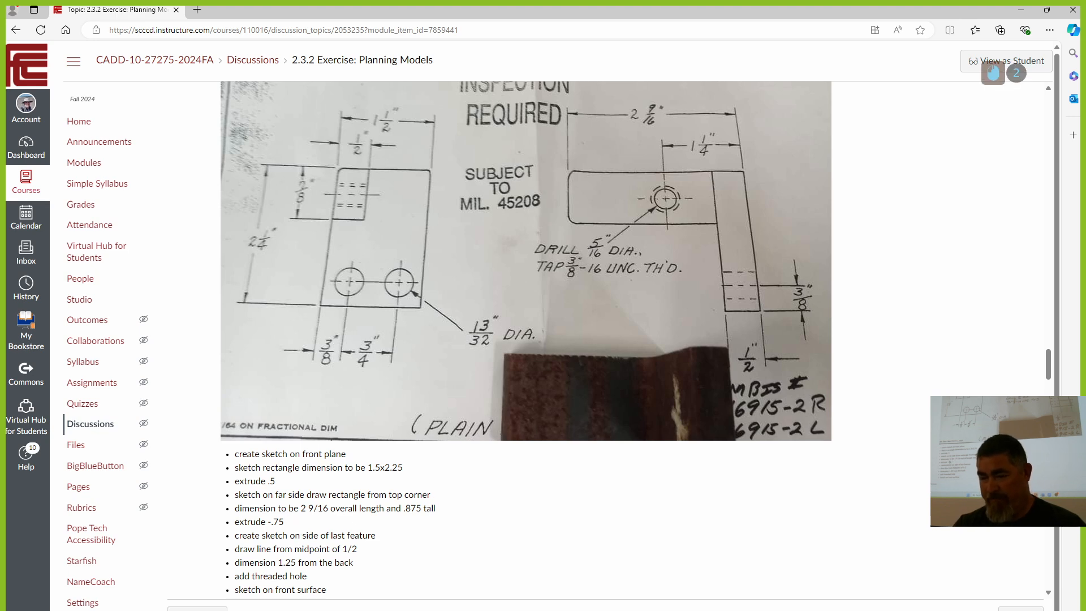
{"action": "left_click", "coordinate": [376, 536]}
{"action": "scroll", "coordinate": [803, 296], "scroll_direction": "up", "scroll_amount": 3}
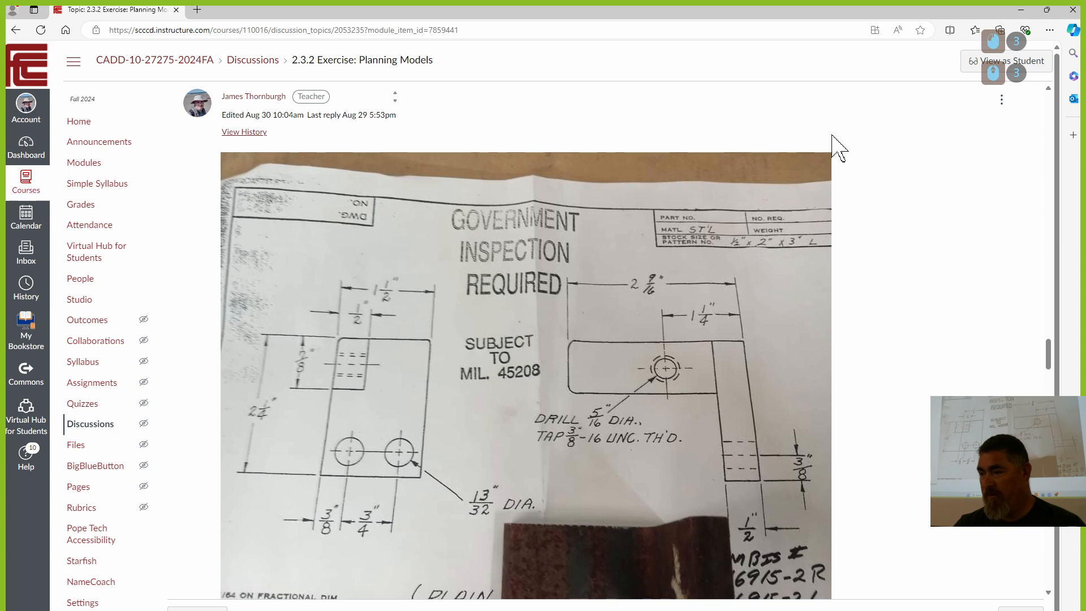
{"action": "scroll", "coordinate": [1030, 254], "scroll_direction": "up", "scroll_amount": 3}
{"action": "left_click", "coordinate": [1001, 269]}
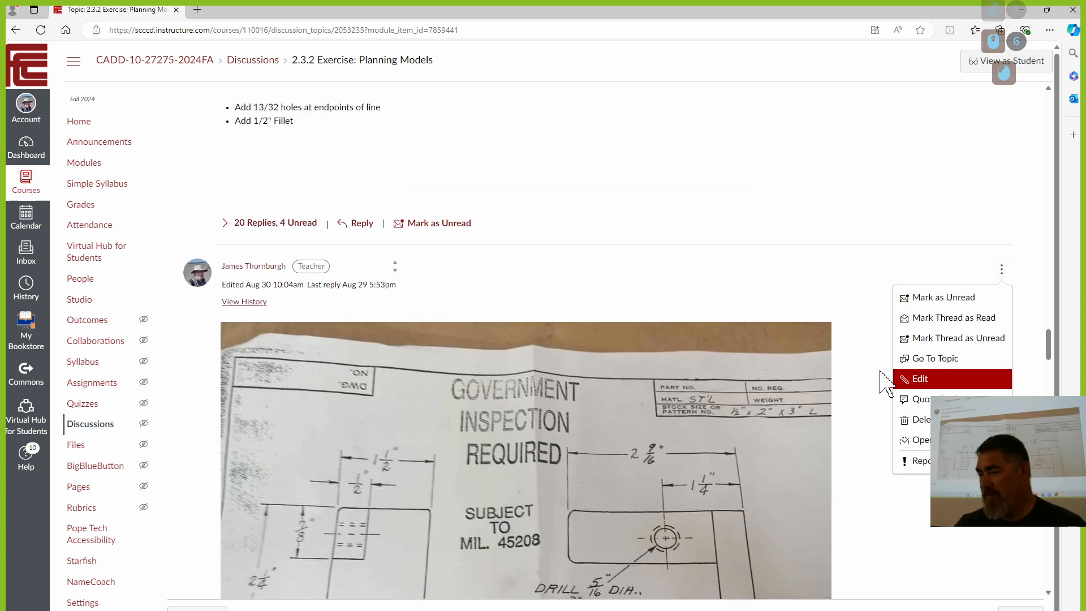
{"action": "left_click", "coordinate": [943, 380]}
{"action": "scroll", "coordinate": [614, 430], "scroll_direction": "down", "scroll_amount": 3}
{"action": "scroll", "coordinate": [614, 430], "scroll_direction": "up", "scroll_amount": 1}
{"action": "left_click", "coordinate": [282, 408]}
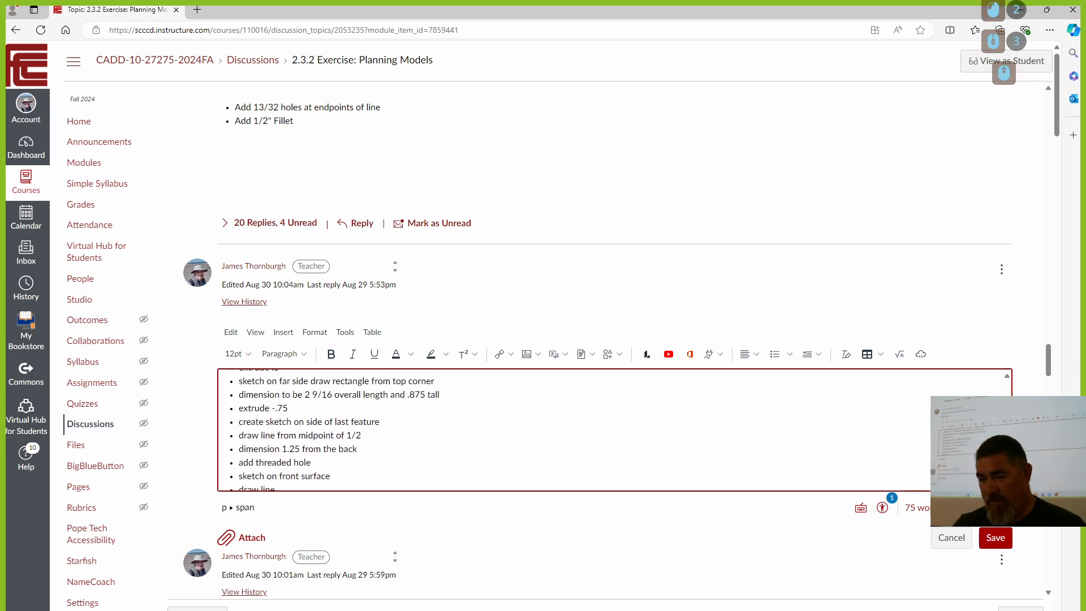
{"action": "key", "text": "BackSpace"}
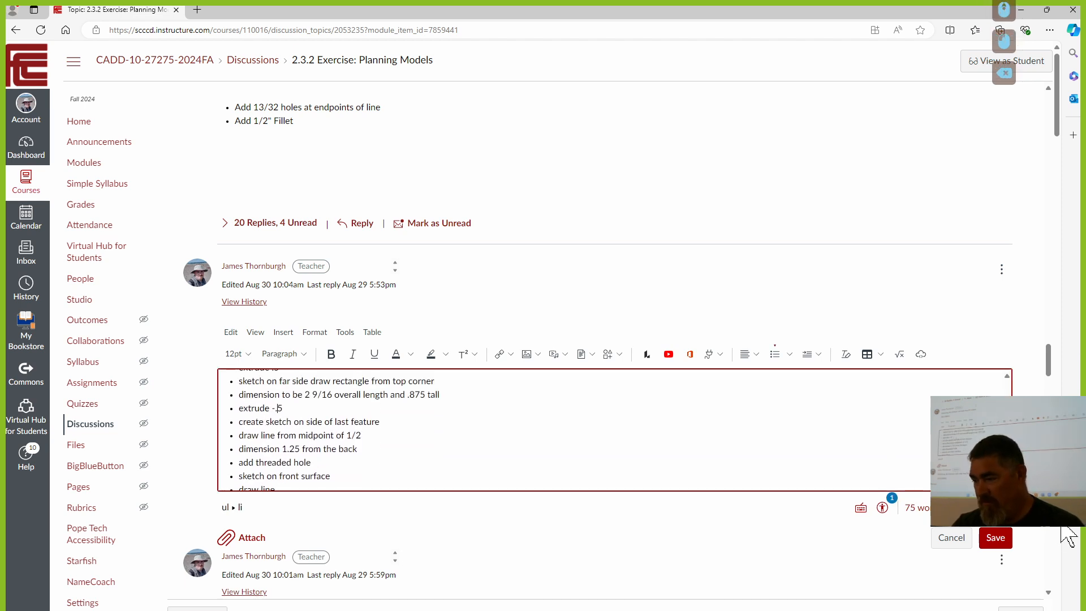
{"action": "left_click", "coordinate": [995, 539]}
Compare the revised bracket modeling steps with the drawing's two views, from the front-plane sketch through the threaded hole, two holes and fillets.
{"action": "scroll", "coordinate": [659, 402], "scroll_direction": "down", "scroll_amount": 3}
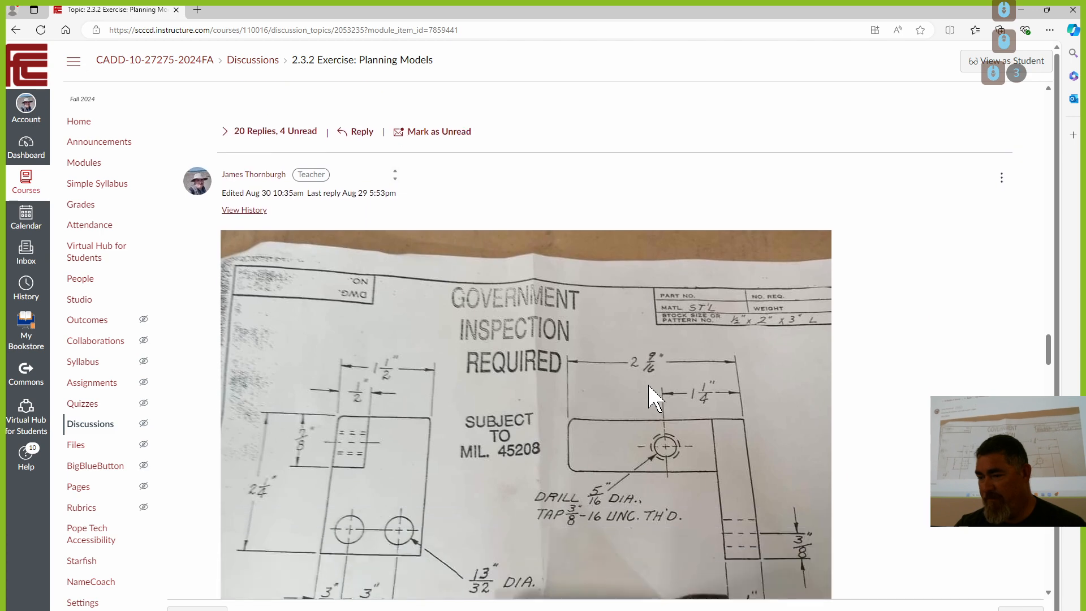
{"action": "scroll", "coordinate": [649, 391], "scroll_direction": "down", "scroll_amount": 3}
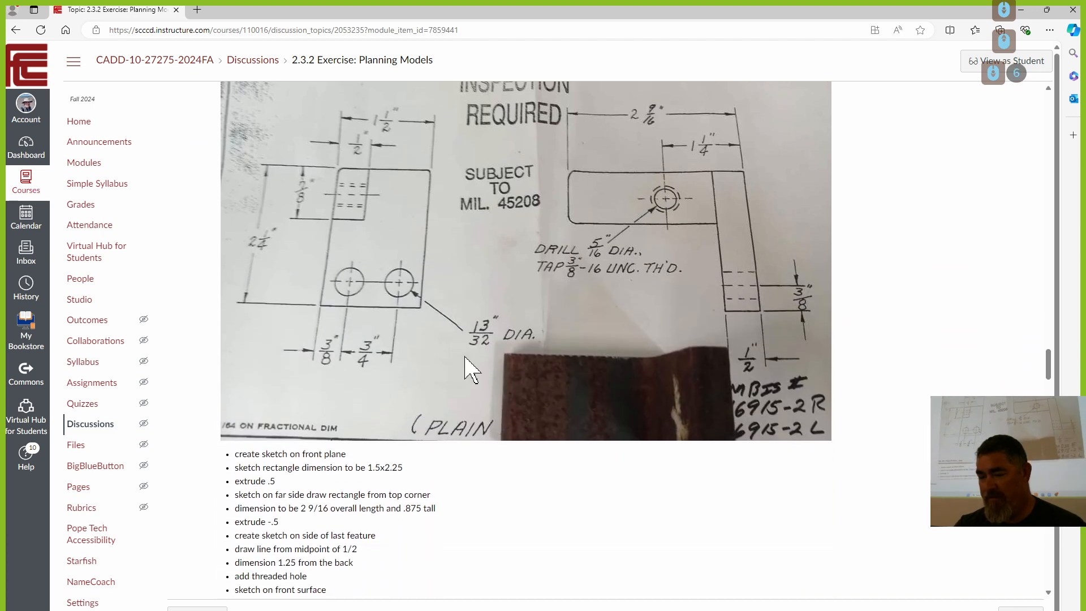
{"action": "scroll", "coordinate": [468, 370], "scroll_direction": "down", "scroll_amount": 1}
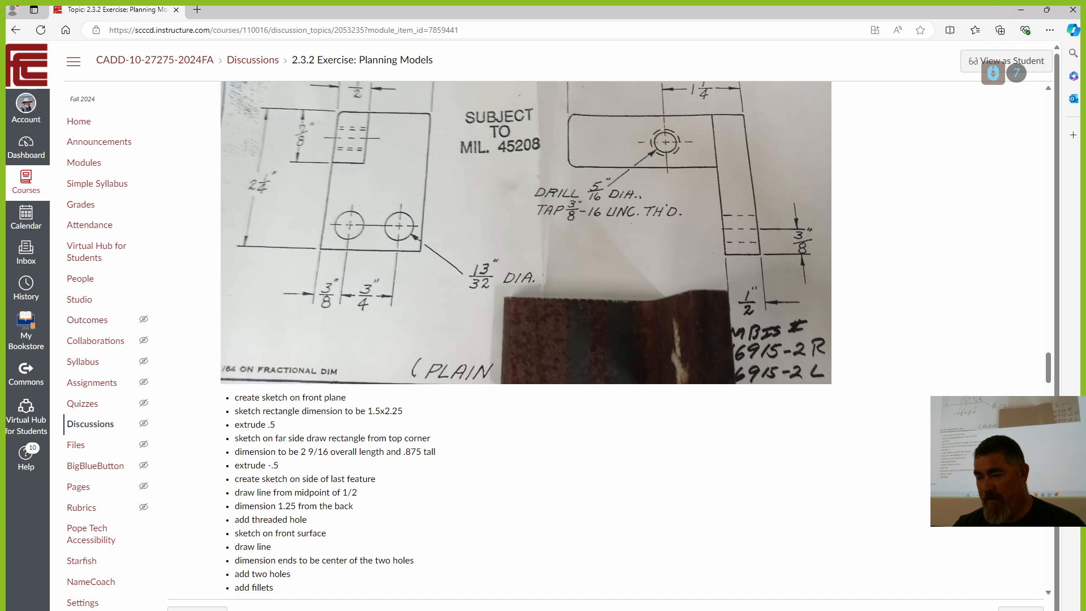
{"action": "scroll", "coordinate": [482, 467], "scroll_direction": "up", "scroll_amount": 1}
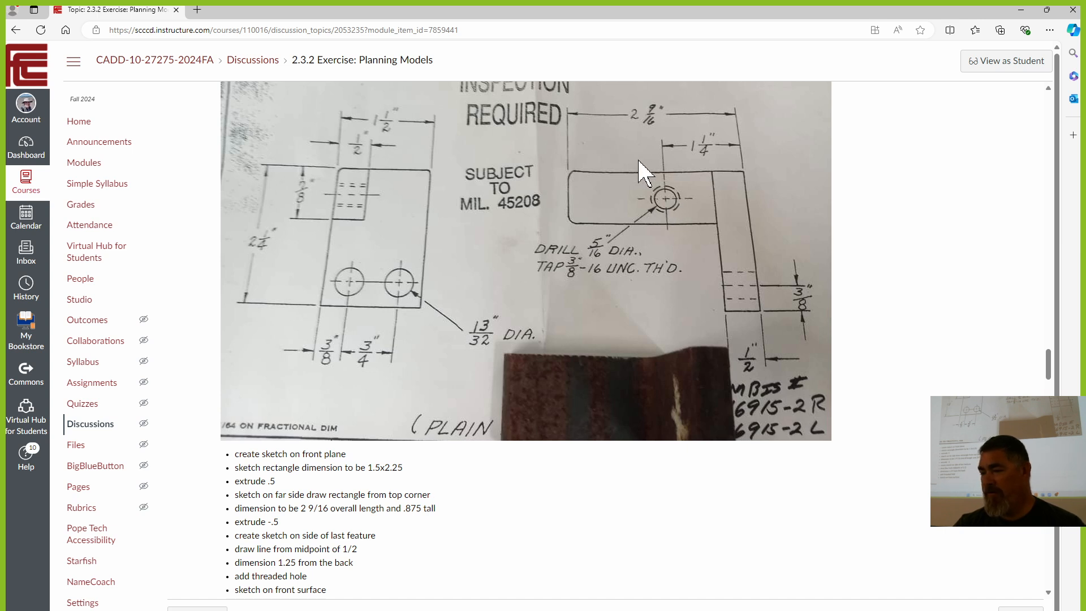
{"action": "scroll", "coordinate": [383, 562], "scroll_direction": "down", "scroll_amount": 1}
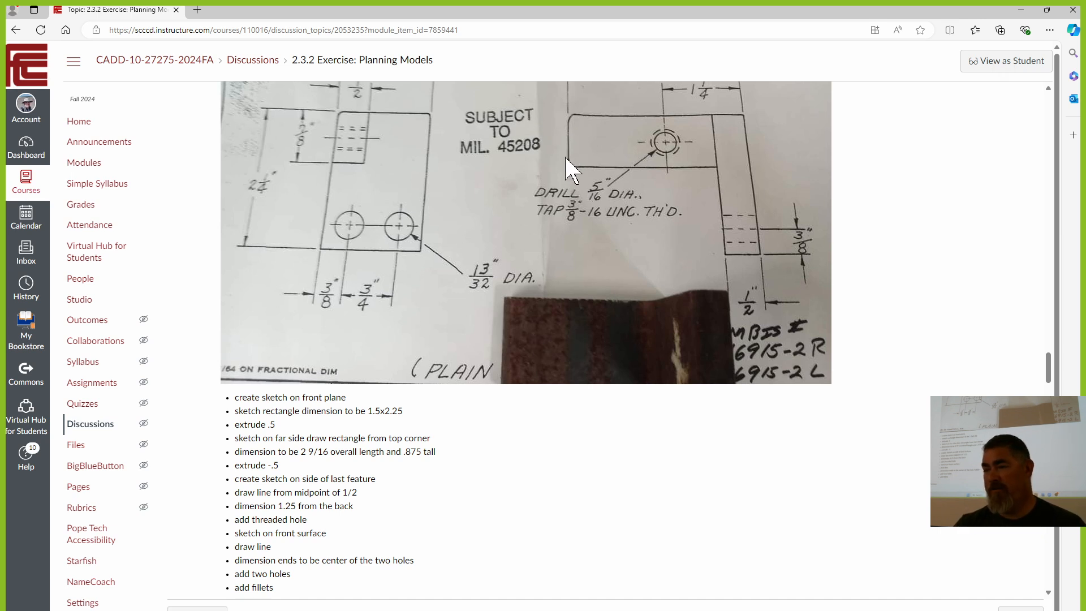
{"action": "scroll", "coordinate": [455, 246], "scroll_direction": "up", "scroll_amount": 2}
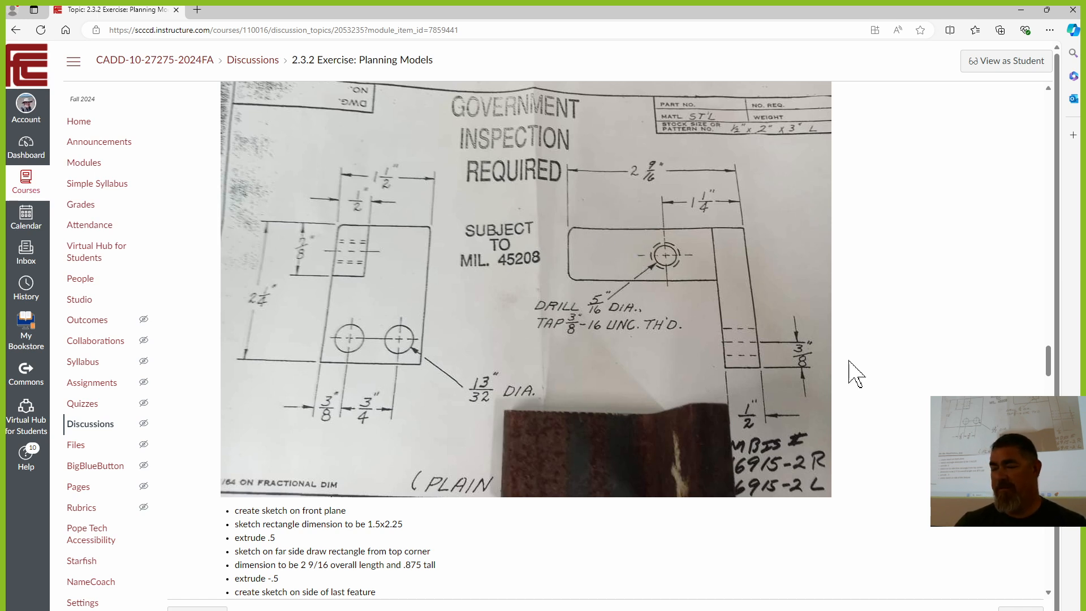
{"action": "scroll", "coordinate": [864, 396], "scroll_direction": "down", "scroll_amount": 5}
{"action": "scroll", "coordinate": [867, 402], "scroll_direction": "down", "scroll_amount": 3}
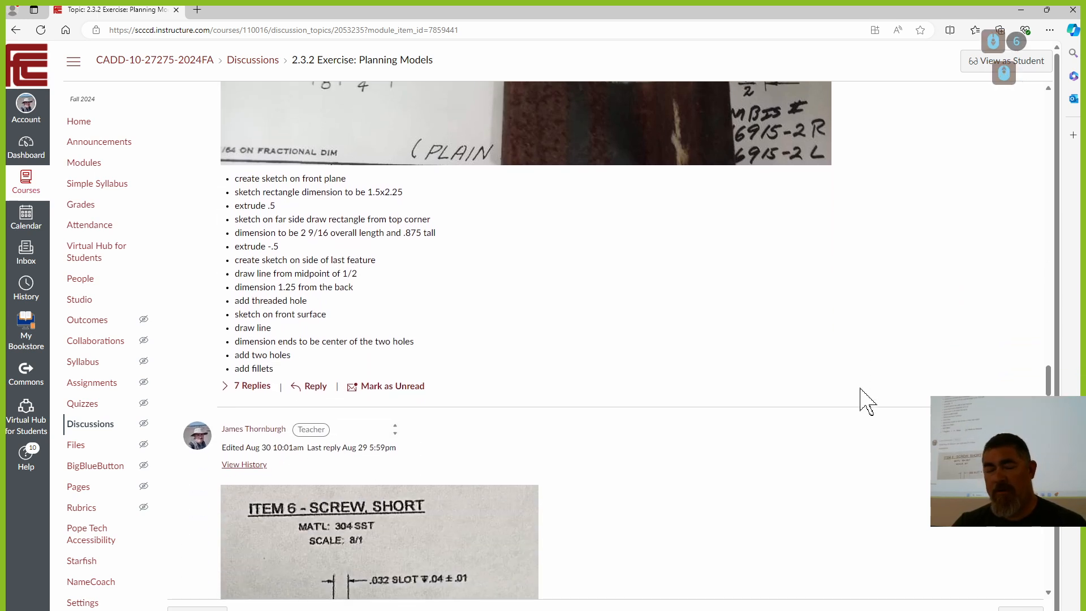
{"action": "scroll", "coordinate": [867, 402], "scroll_direction": "up", "scroll_amount": 6}
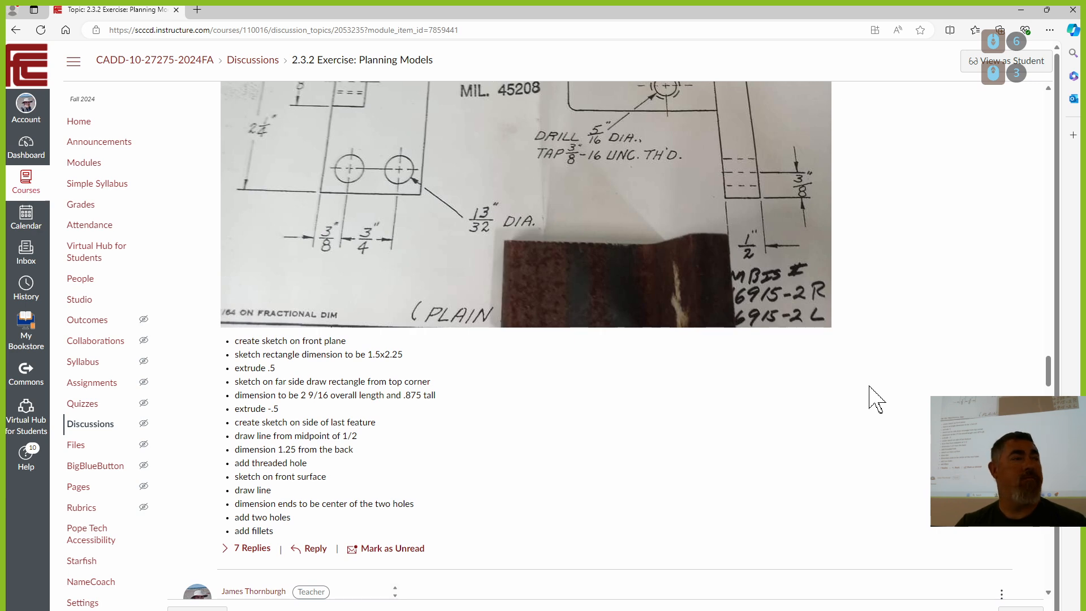
Go to the "ITEM 6 - SCREW, SHORT" post and view its drawing with the planned modeling steps.
{"action": "scroll", "coordinate": [869, 396], "scroll_direction": "down", "scroll_amount": 10}
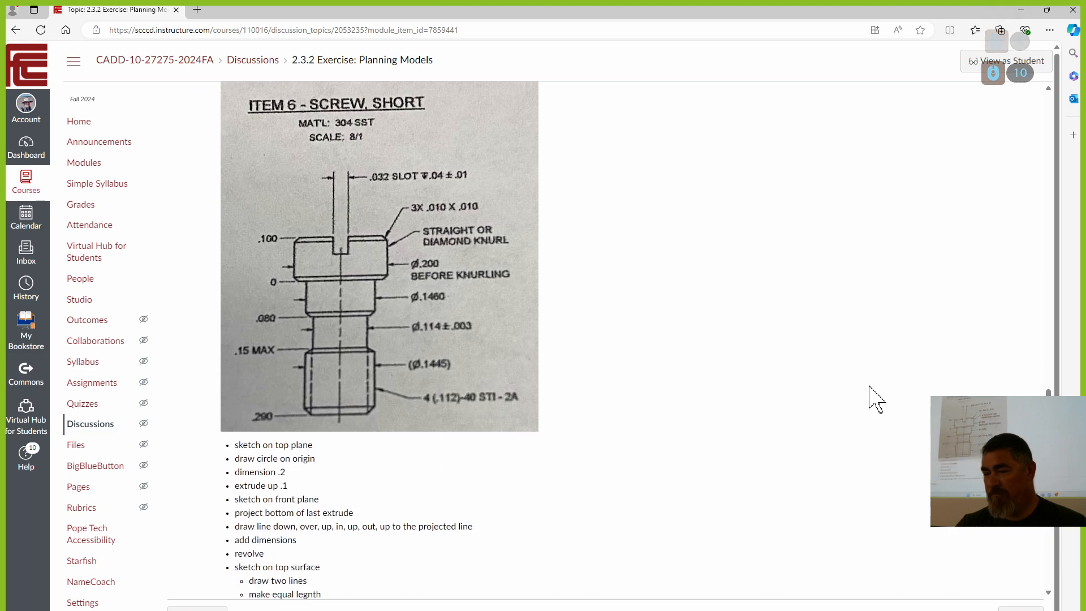
{"action": "scroll", "coordinate": [877, 399], "scroll_direction": "up", "scroll_amount": 1}
{"action": "scroll", "coordinate": [876, 400], "scroll_direction": "down", "scroll_amount": 1}
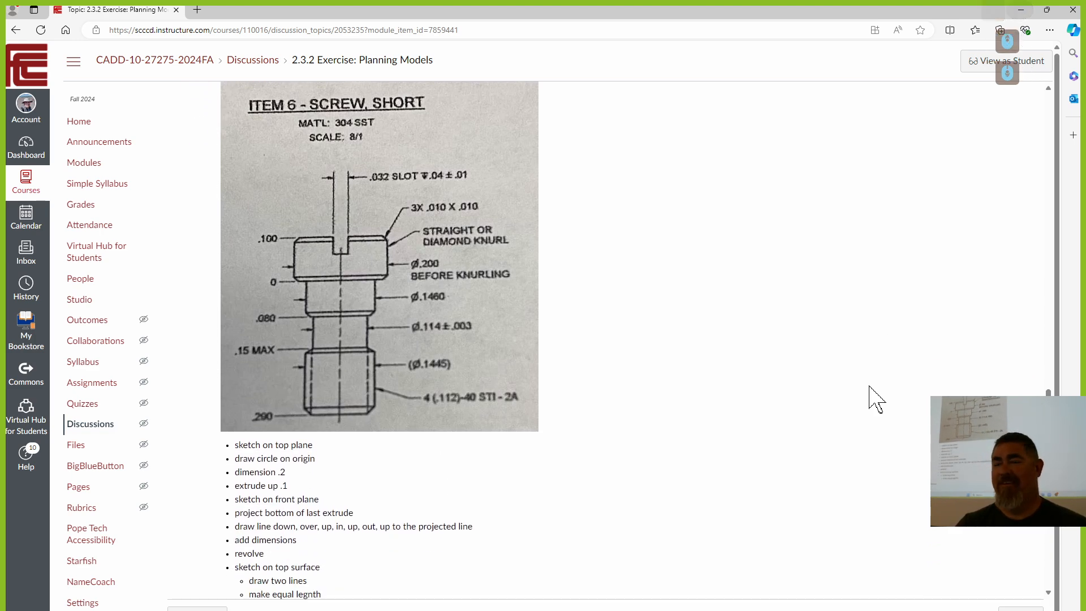
{"action": "scroll", "coordinate": [876, 399], "scroll_direction": "up", "scroll_amount": 2}
{"action": "scroll", "coordinate": [876, 399], "scroll_direction": "down", "scroll_amount": 2}
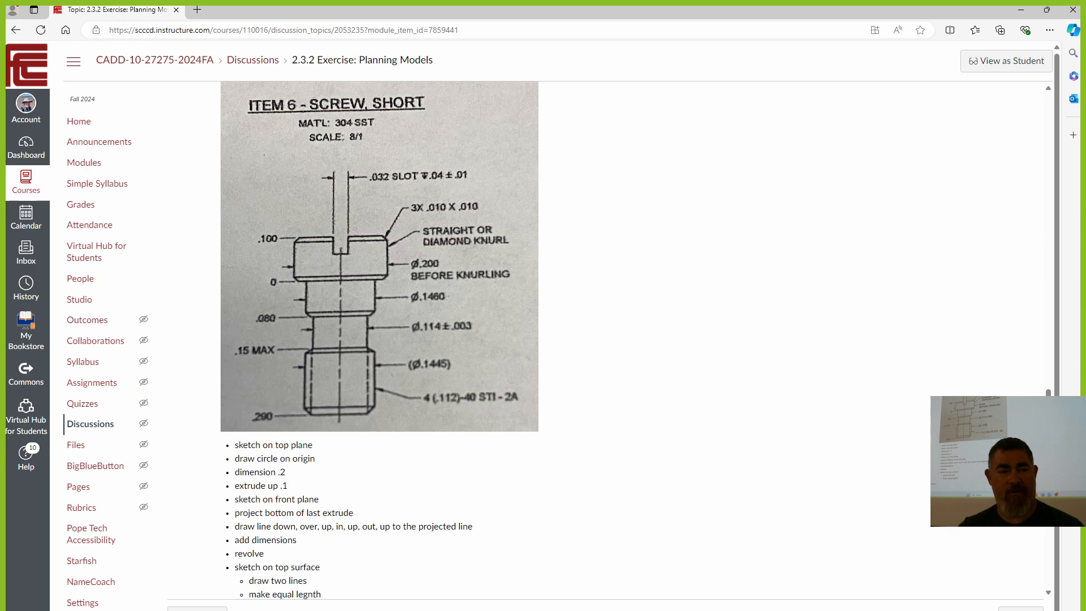
Trace the screw's half profile below the head in green with the screen drawing pen and underline the .080 and .15 MAX dimensions.
{"action": "left_click", "coordinate": [639, 26]}
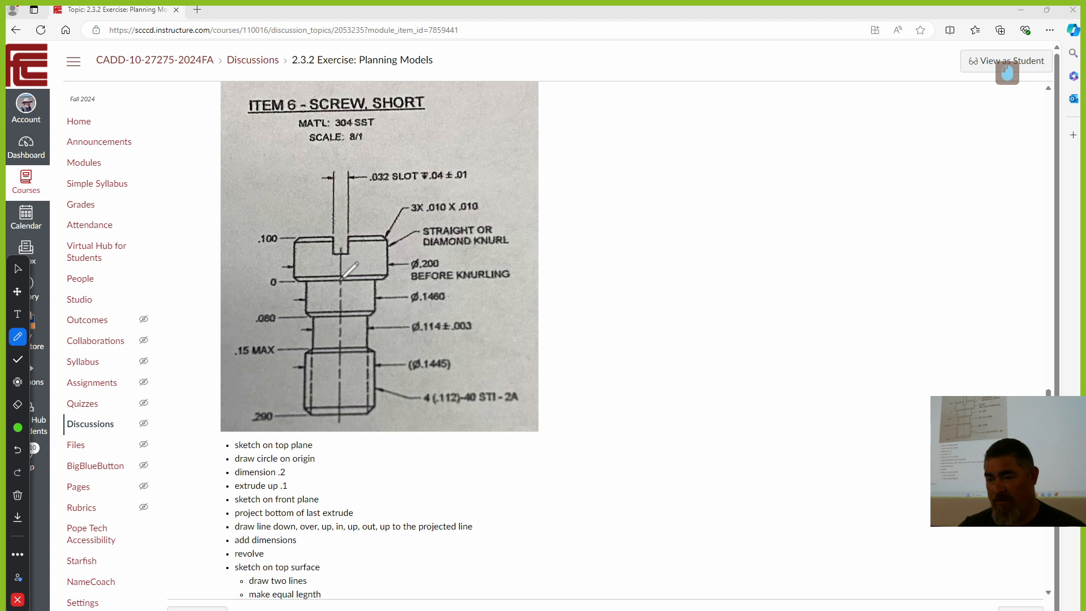
{"action": "mouse_move", "coordinate": [340, 279]}
{"action": "left_mouse_down"}
{"action": "mouse_move", "coordinate": [341, 416]}
{"action": "mouse_move", "coordinate": [365, 418]}
{"action": "mouse_move", "coordinate": [374, 405]}
{"action": "mouse_move", "coordinate": [366, 314]}
{"action": "mouse_move", "coordinate": [374, 280]}
{"action": "mouse_move", "coordinate": [384, 279]}
{"action": "mouse_move", "coordinate": [344, 279]}
{"action": "left_mouse_up"}
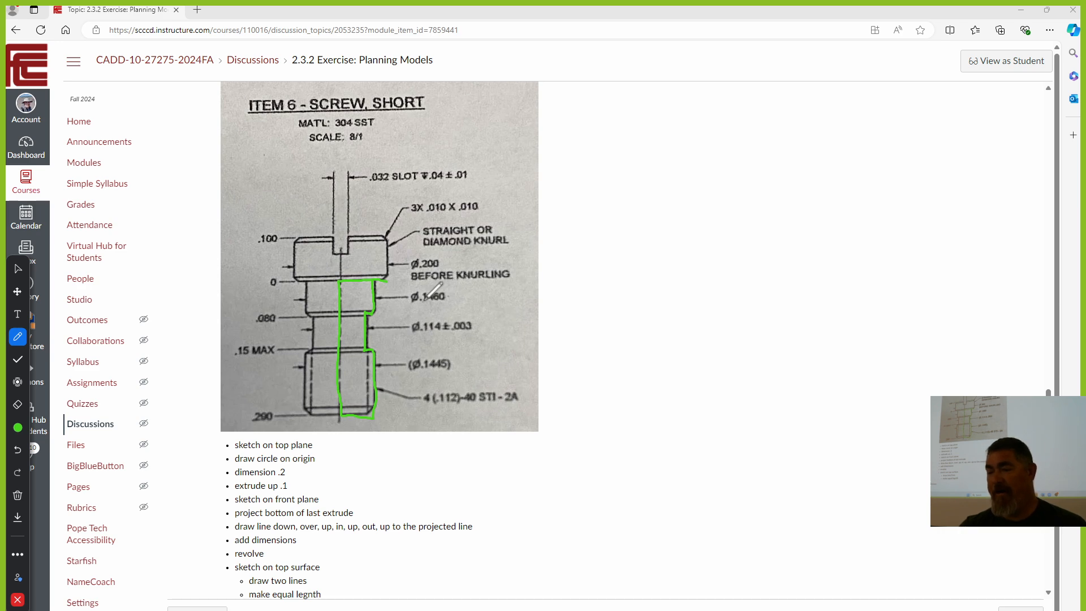
{"action": "left_click_drag", "start_coordinate": [254, 324], "coordinate": [278, 324]}
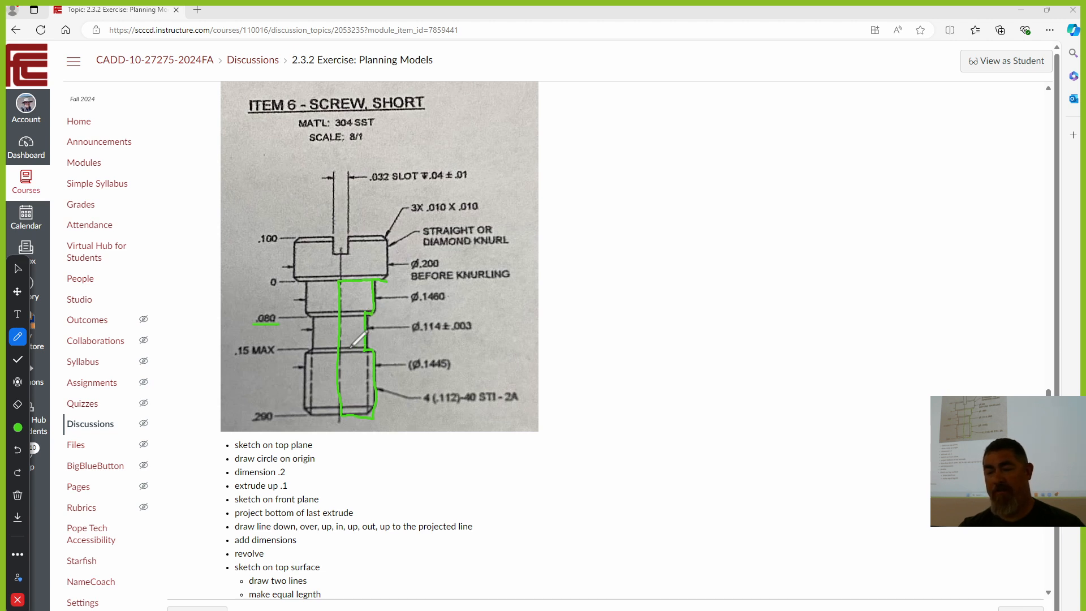
{"action": "left_click_drag", "start_coordinate": [236, 358], "coordinate": [256, 357]}
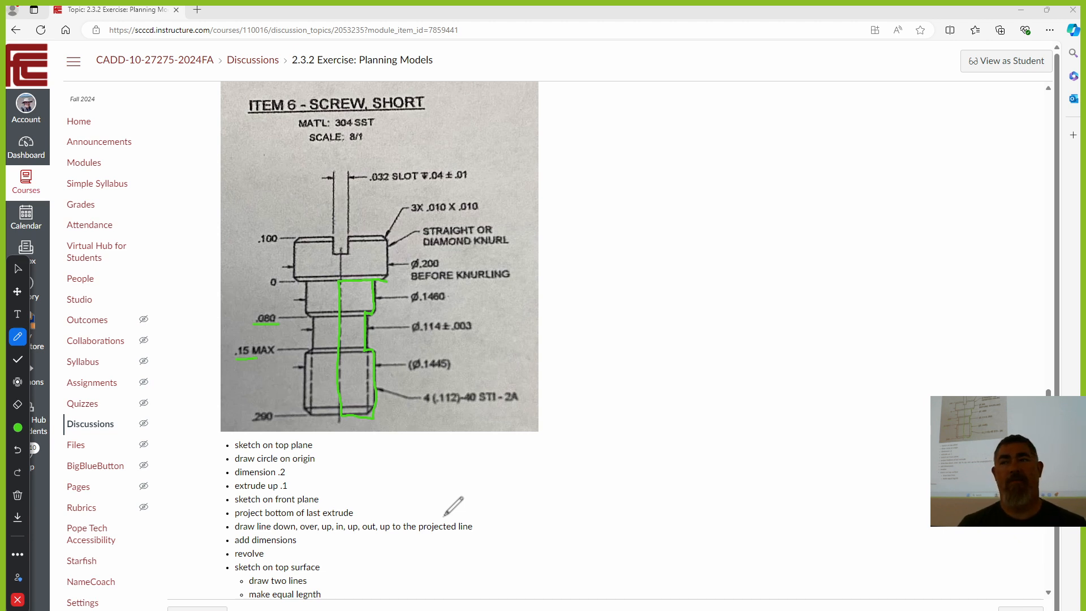
{"action": "scroll", "coordinate": [444, 516], "scroll_direction": "down", "scroll_amount": 1}
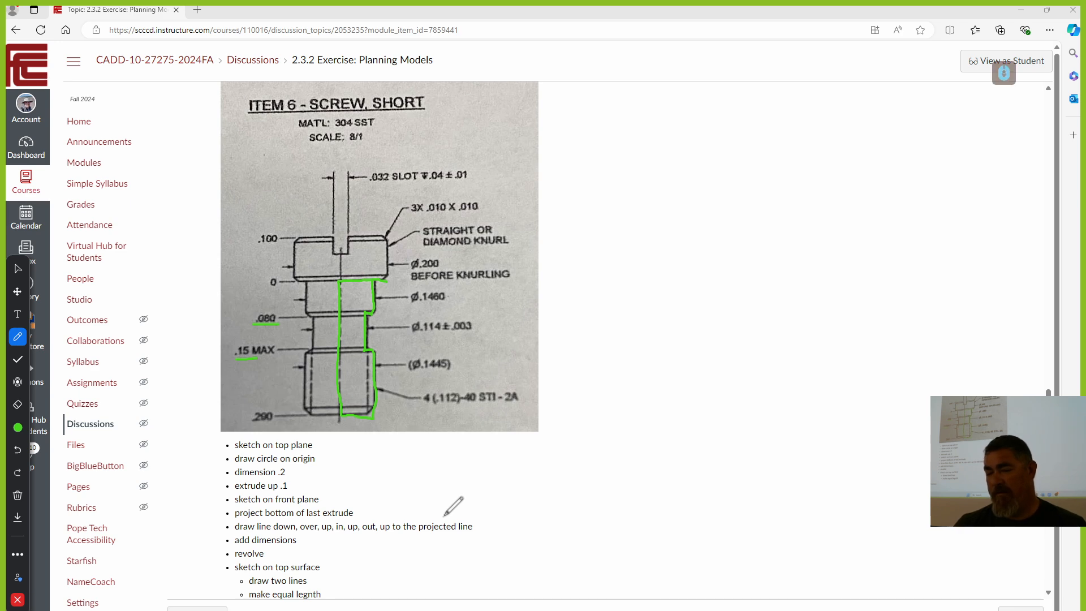
{"action": "scroll", "coordinate": [387, 543], "scroll_direction": "down", "scroll_amount": 1}
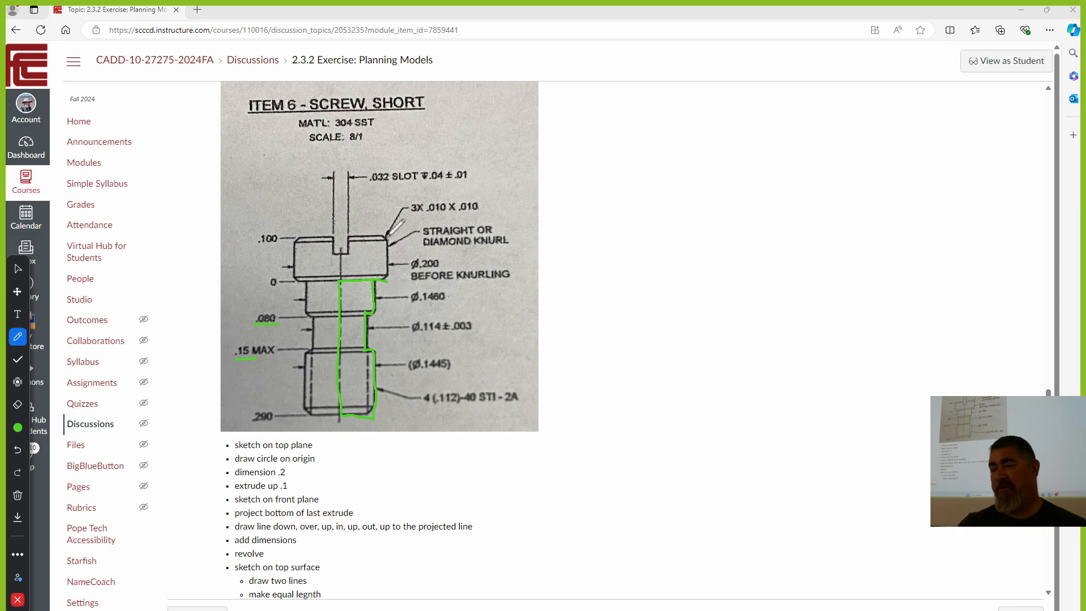
Underline the 3X .010 X .010 chamfer callout and clear all drawings from the screw drawing.
{"action": "left_click_drag", "start_coordinate": [411, 213], "coordinate": [452, 213]}
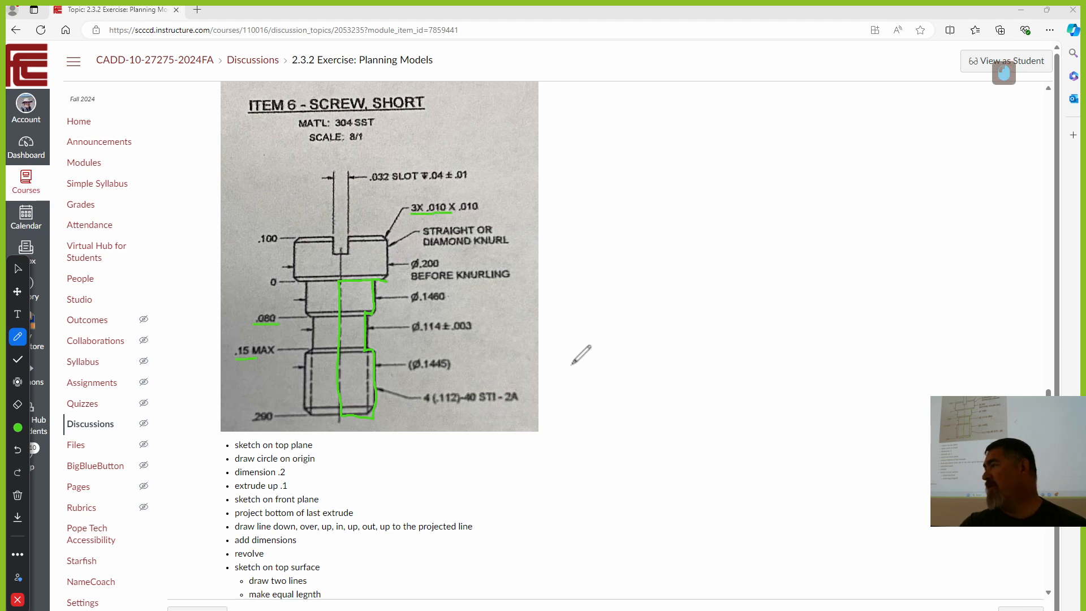
{"action": "left_click", "coordinate": [17, 495]}
{"action": "left_click", "coordinate": [76, 497]}
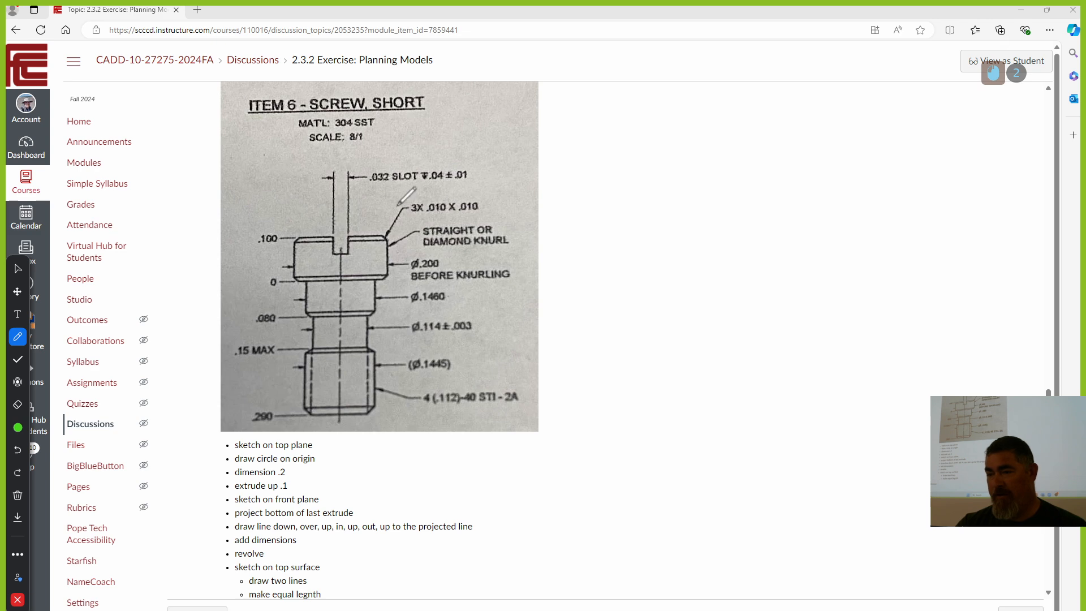
Underline the 3X .010 X .010 callout again, circle the head, shank and thread corners along one side, and mark the opposite upper thread corner.
{"action": "mouse_move", "coordinate": [407, 216]}
{"action": "left_mouse_down"}
{"action": "mouse_move", "coordinate": [440, 215]}
{"action": "mouse_move", "coordinate": [384, 231]}
{"action": "left_mouse_up"}
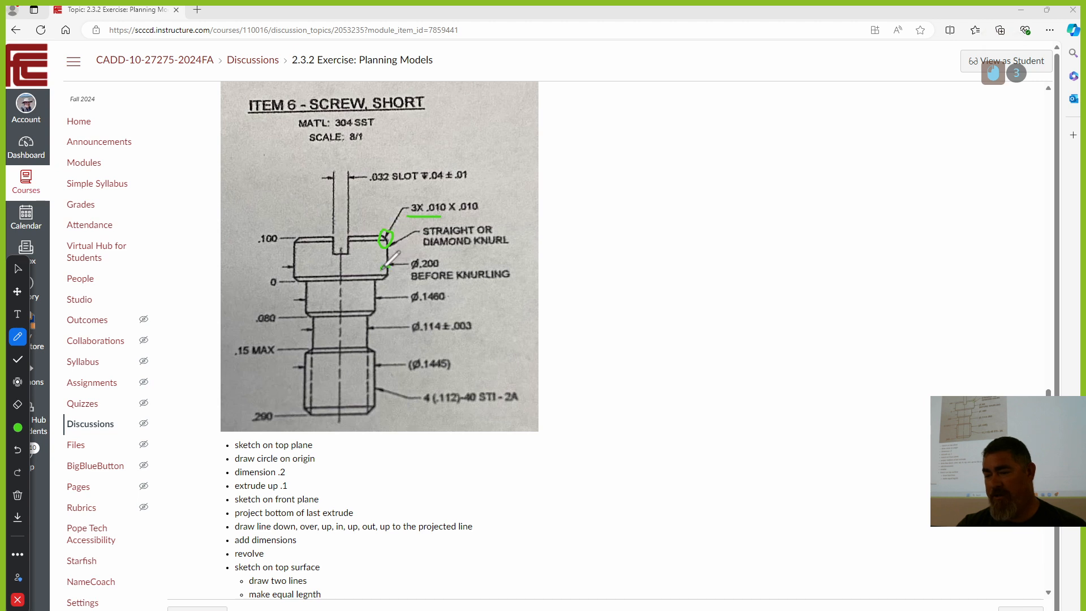
{"action": "mouse_move", "coordinate": [381, 269]}
{"action": "left_mouse_down"}
{"action": "mouse_move", "coordinate": [394, 282]}
{"action": "mouse_move", "coordinate": [396, 268]}
{"action": "left_mouse_up"}
{"action": "mouse_move", "coordinate": [373, 303]}
{"action": "left_mouse_down"}
{"action": "mouse_move", "coordinate": [369, 310]}
{"action": "mouse_move", "coordinate": [378, 303]}
{"action": "left_mouse_up"}
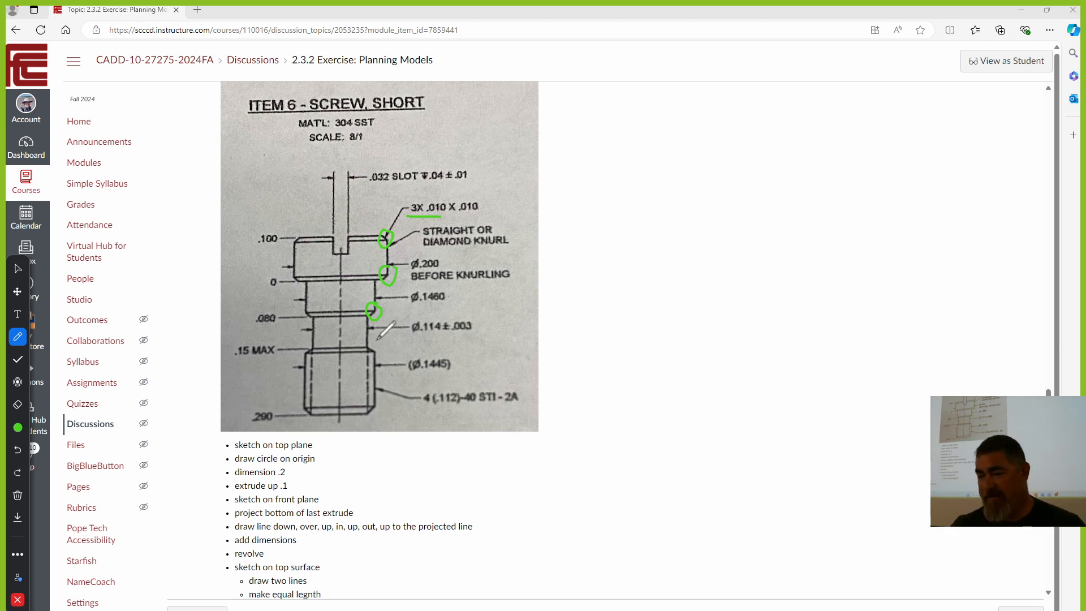
{"action": "mouse_move", "coordinate": [377, 404]}
{"action": "left_mouse_down"}
{"action": "mouse_move", "coordinate": [365, 402]}
{"action": "mouse_move", "coordinate": [378, 417]}
{"action": "left_mouse_up"}
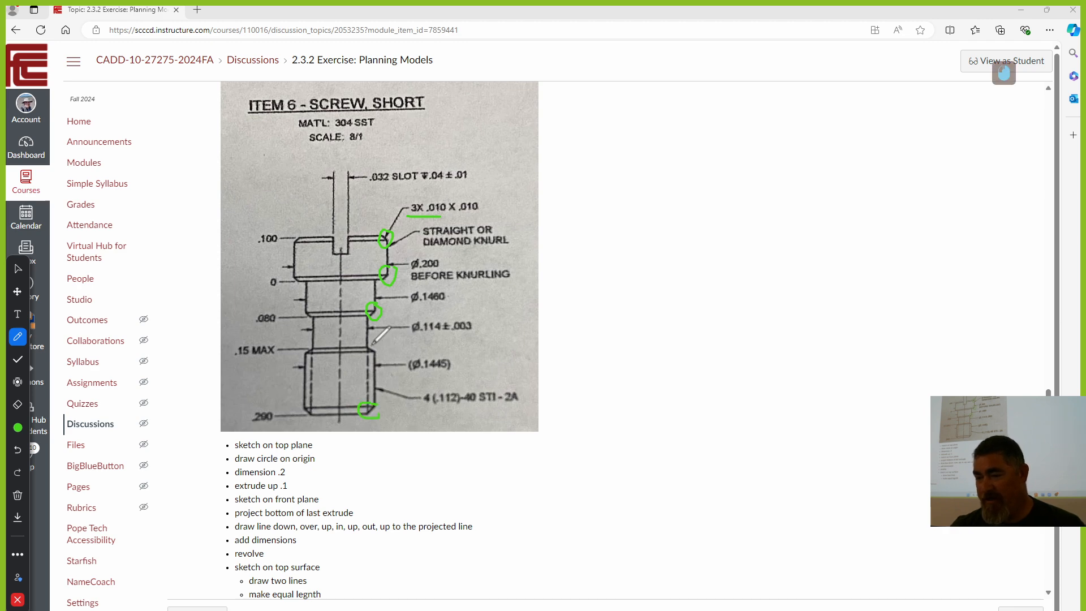
{"action": "mouse_move", "coordinate": [376, 343]}
{"action": "left_mouse_down"}
{"action": "mouse_move", "coordinate": [360, 358]}
{"action": "mouse_move", "coordinate": [376, 346]}
{"action": "left_mouse_up"}
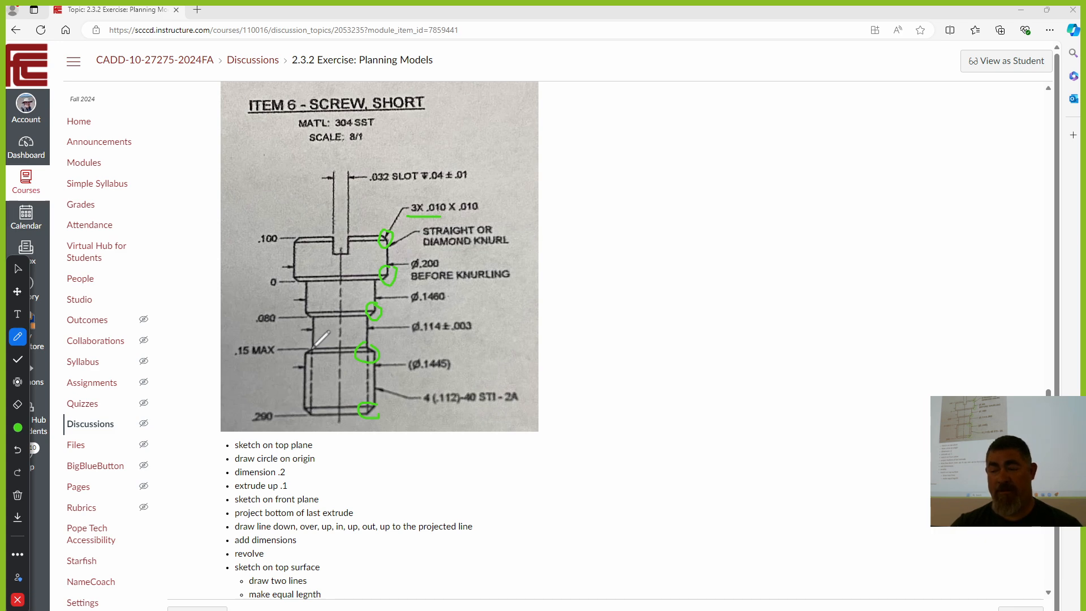
{"action": "left_click_drag", "start_coordinate": [313, 348], "coordinate": [312, 353]}
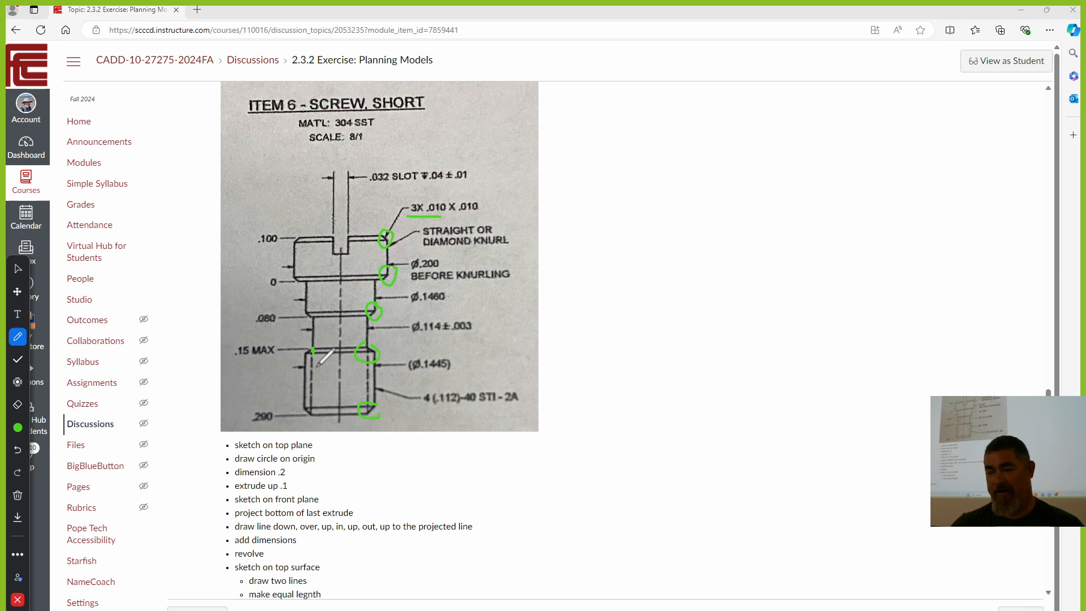
Underline the 4 and 40 in the "4 (.112)-40 STI - 2A" thread callout, undo the last underline, and clear all drawings.
{"action": "left_click_drag", "start_coordinate": [424, 405], "coordinate": [475, 403]}
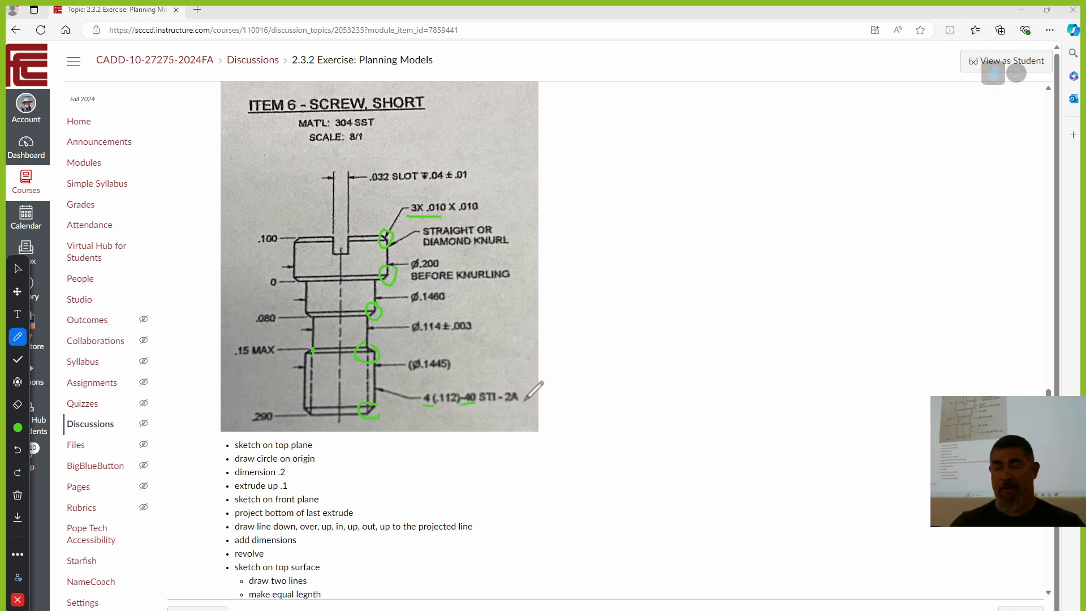
{"action": "key", "text": "ctrl+z"}
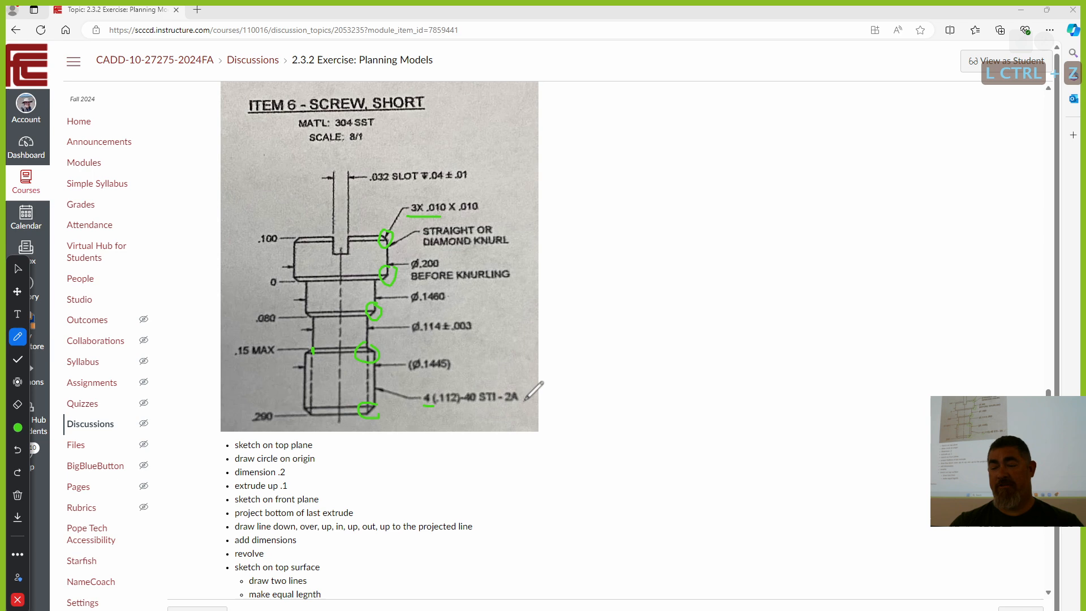
{"action": "left_click", "coordinate": [612, 377]}
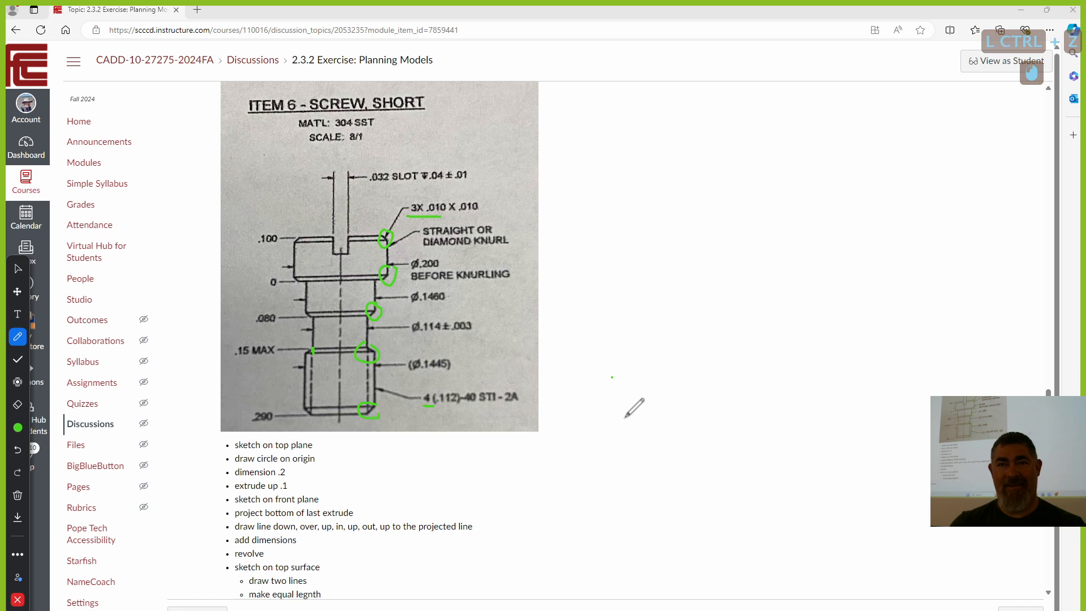
{"action": "left_click", "coordinate": [18, 495]}
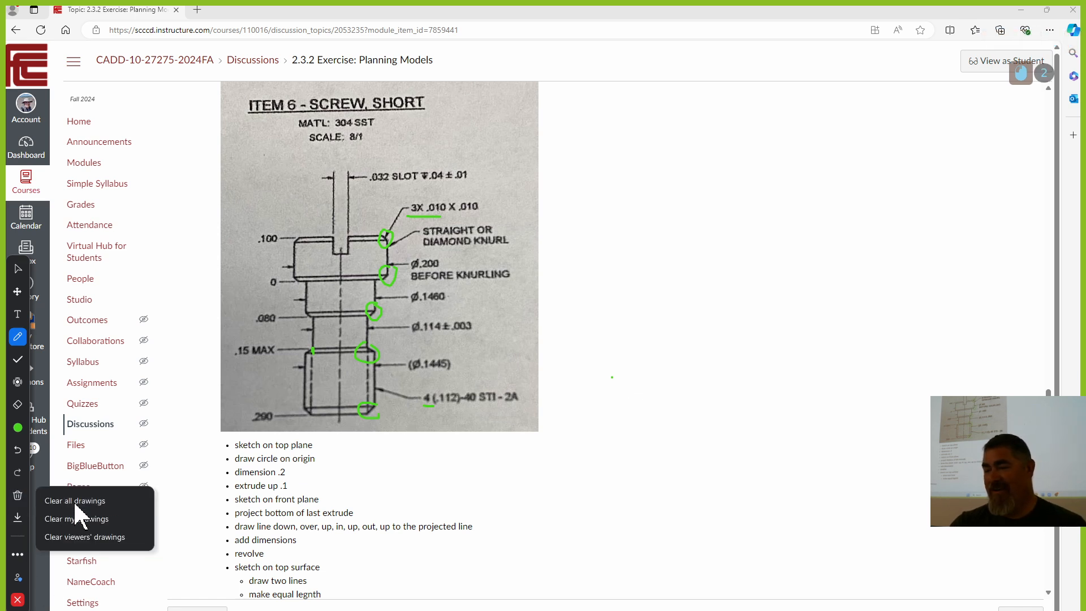
{"action": "left_click", "coordinate": [74, 501]}
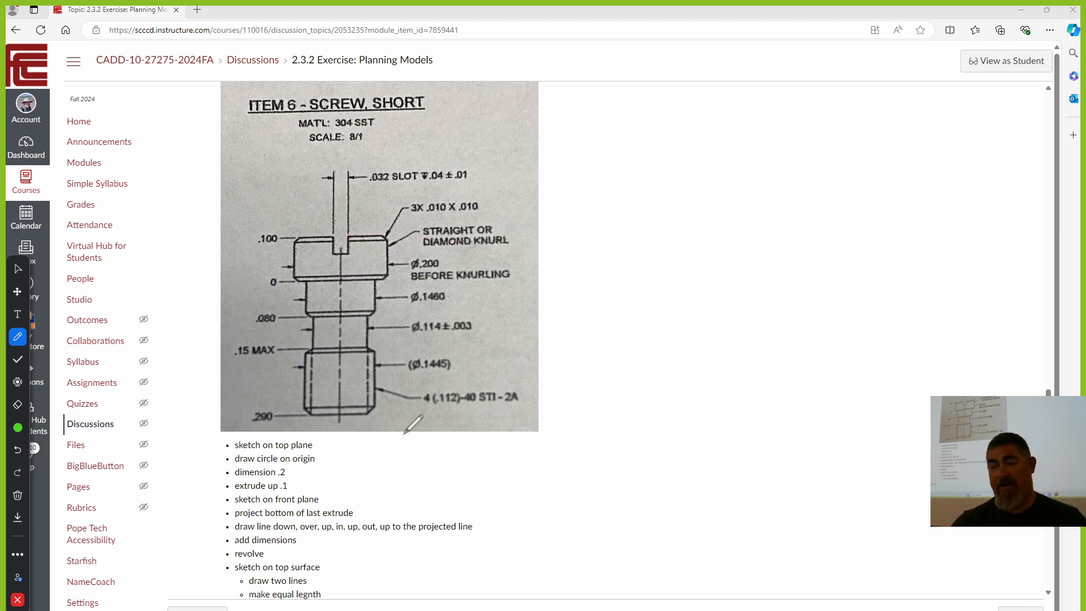
Try underlining the "4 (.112)-40 STI - 2A" thread callout twice, undoing each stroke.
{"action": "left_click_drag", "start_coordinate": [405, 406], "coordinate": [503, 397]}
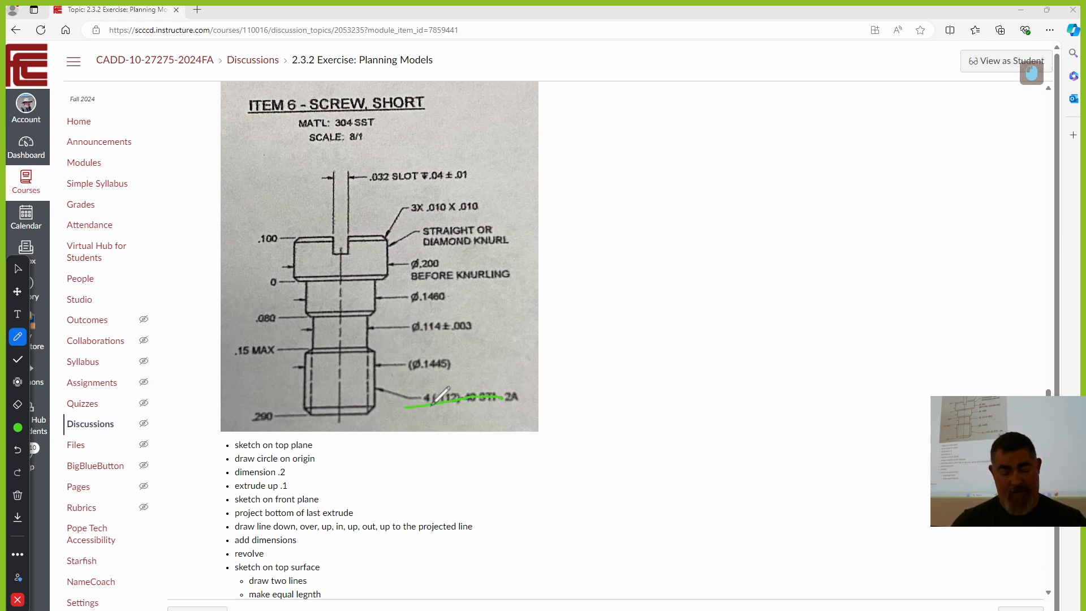
{"action": "key", "text": "ctrl+z"}
{"action": "left_click_drag", "start_coordinate": [419, 411], "coordinate": [488, 407]}
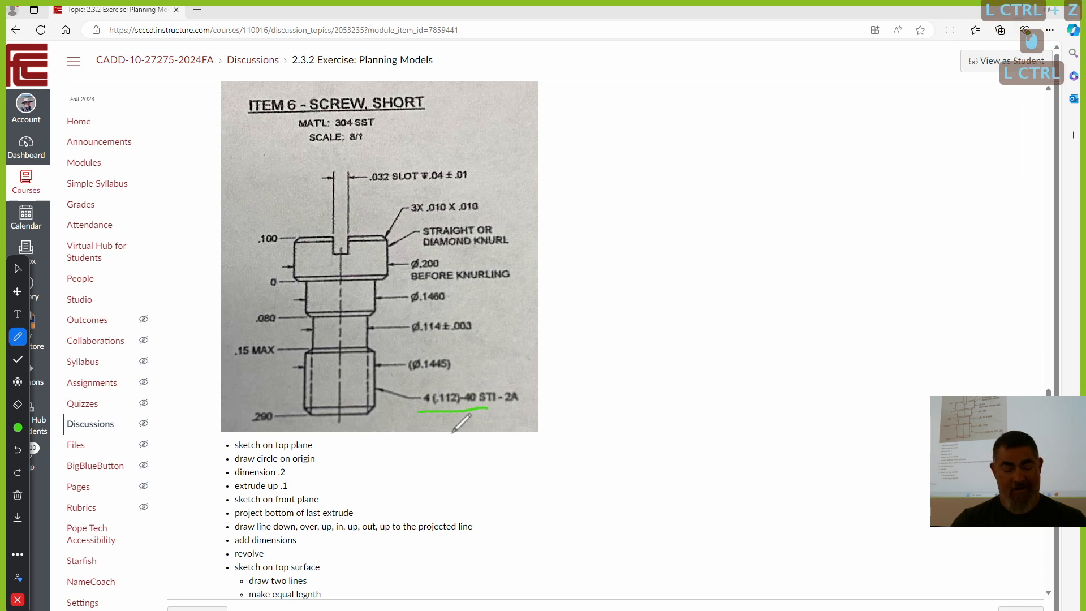
{"action": "key", "text": "ctrl+z"}
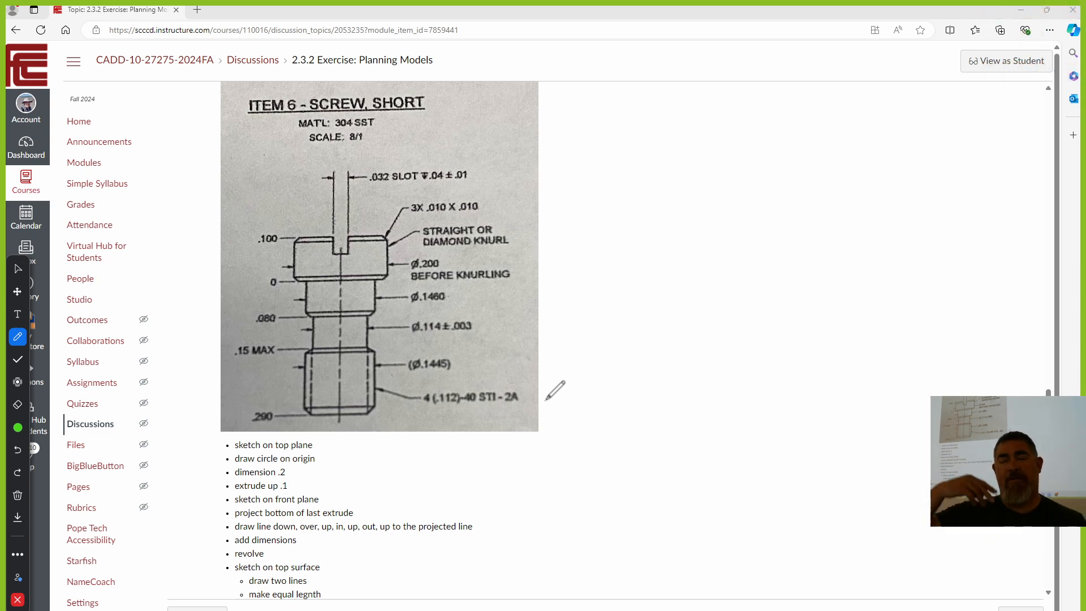
Leave pen mode and highlight the "sketch on top surface" step in the plan below the screw drawing.
{"action": "scroll", "coordinate": [398, 445], "scroll_direction": "down", "scroll_amount": 2}
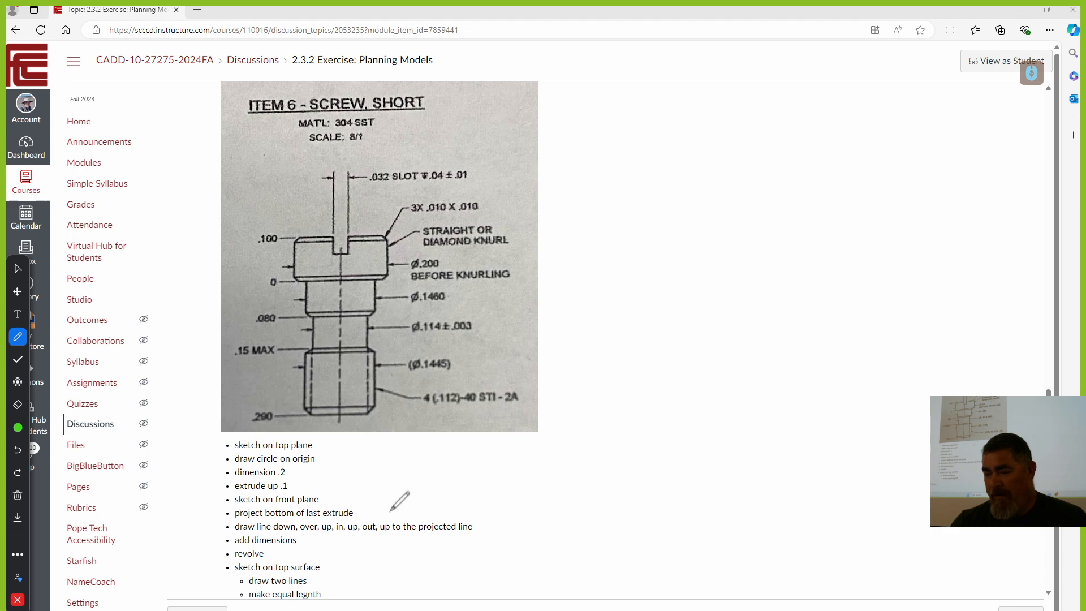
{"action": "key", "text": "Escape"}
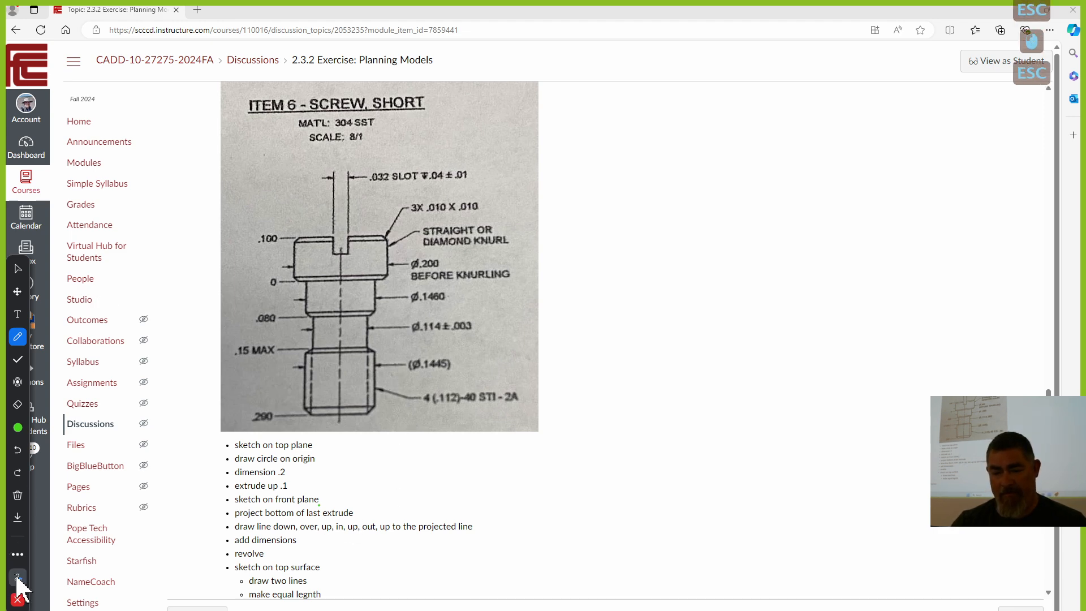
{"action": "left_click", "coordinate": [17, 269]}
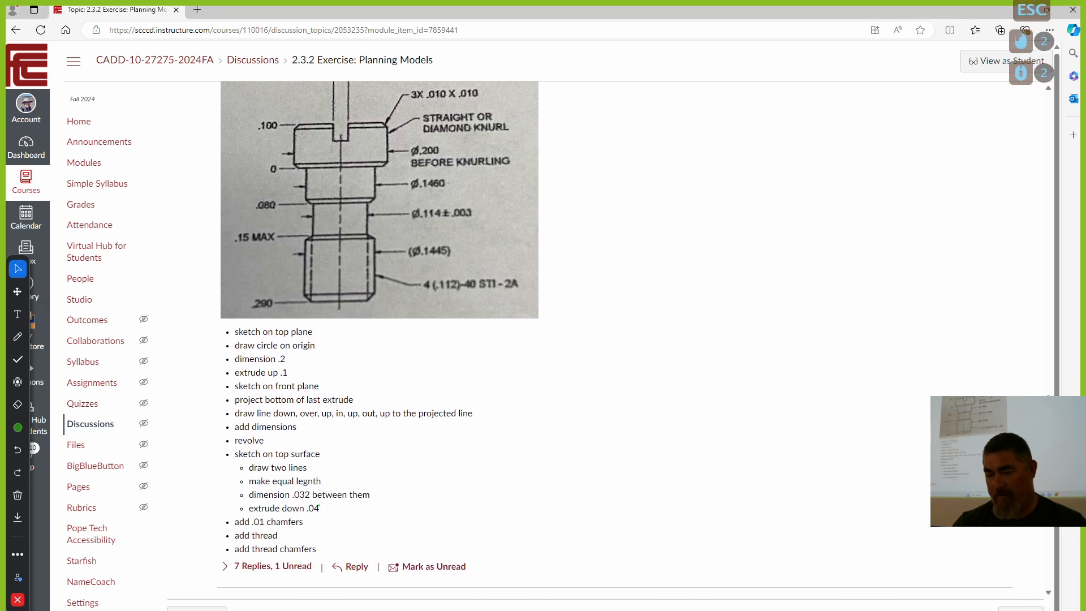
{"action": "scroll", "coordinate": [456, 523], "scroll_direction": "down", "scroll_amount": 2}
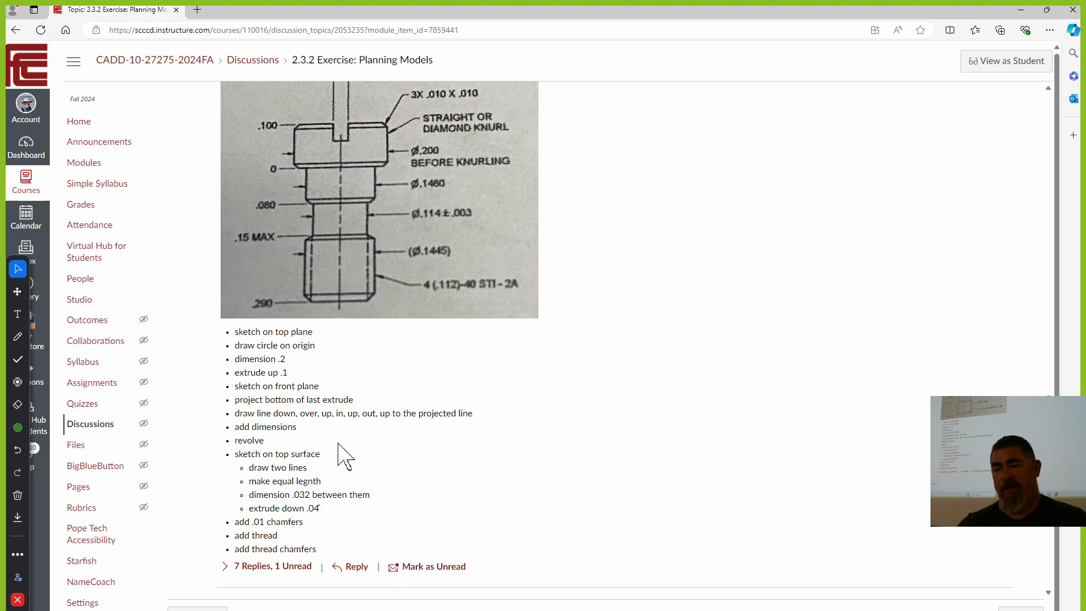
{"action": "scroll", "coordinate": [576, 347], "scroll_direction": "up", "scroll_amount": 1}
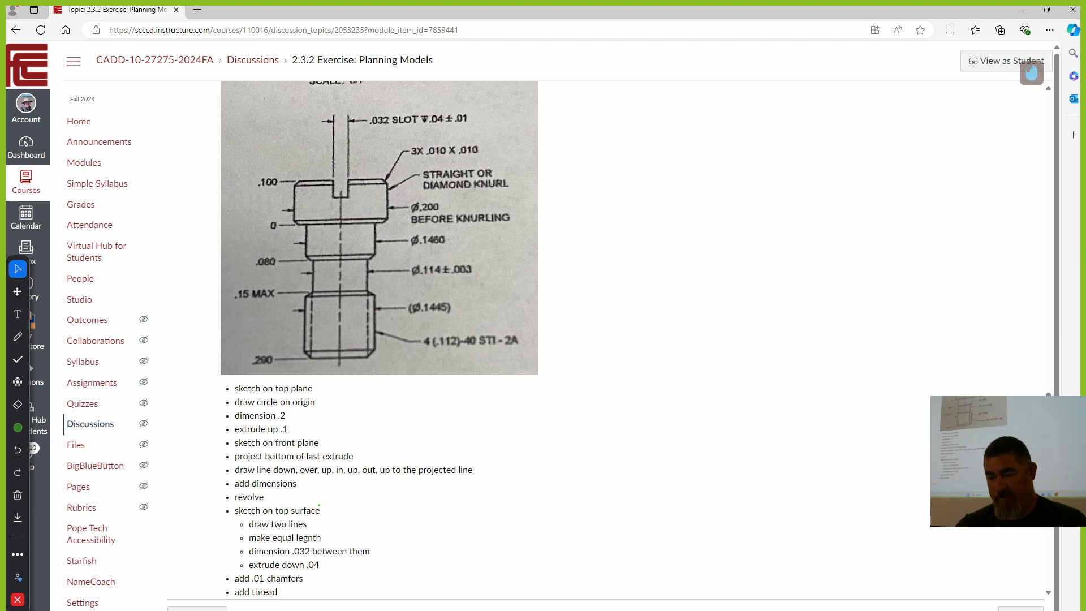
{"action": "left_click_drag", "start_coordinate": [238, 510], "coordinate": [315, 511]}
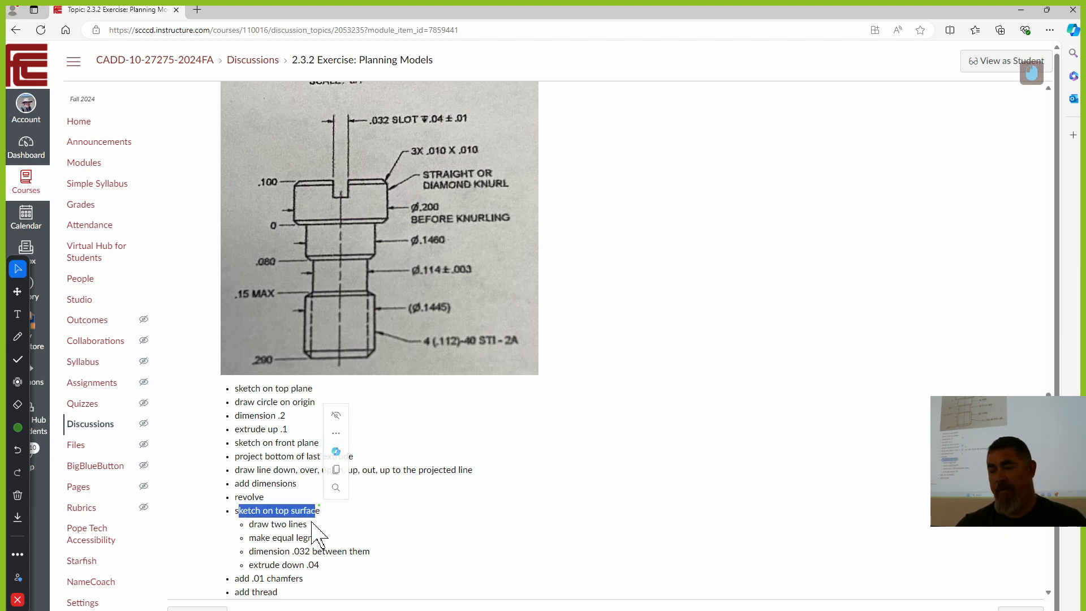
Switch to Autodesk Fusion, start a sketch on the top plane and draw a circle centred on the origin.
{"action": "left_click", "coordinate": [1021, 9]}
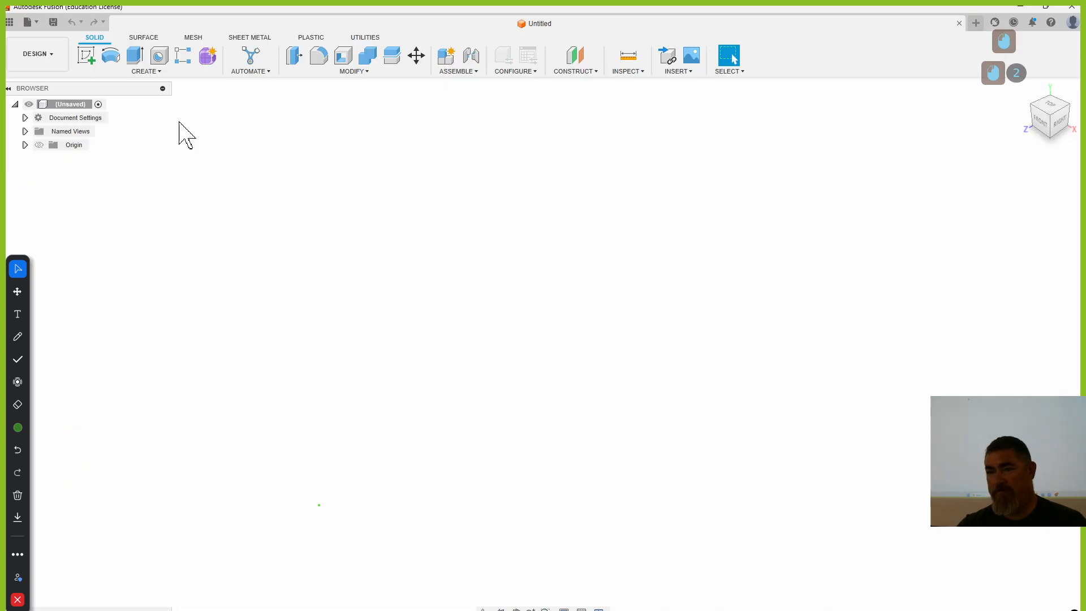
{"action": "left_click", "coordinate": [86, 56]}
{"action": "left_click", "coordinate": [535, 380]}
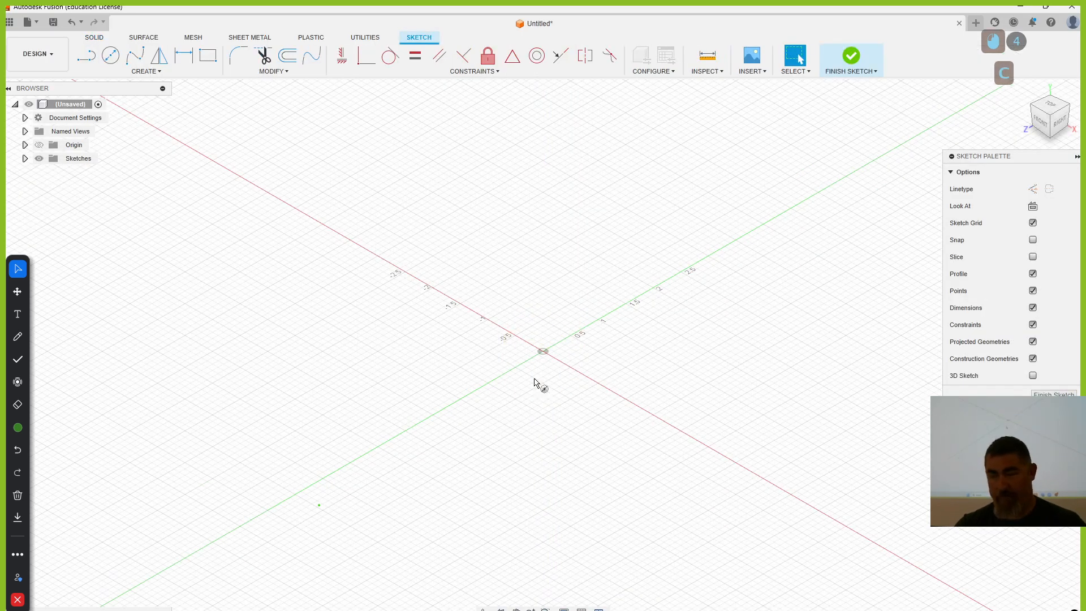
{"action": "key", "text": "c"}
{"action": "left_click", "coordinate": [542, 351]}
{"action": "left_click", "coordinate": [566, 397]}
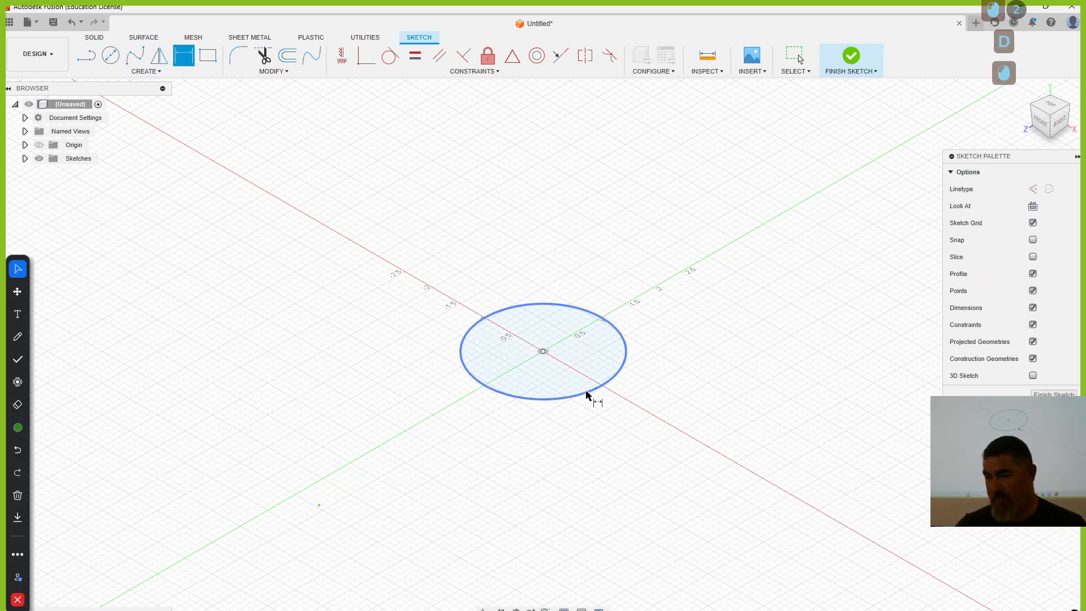
Dimension the circle's diameter to 0.2 in.
{"action": "key", "text": "d"}
{"action": "left_click", "coordinate": [589, 396]}
{"action": "left_click", "coordinate": [606, 440]}
{"action": "type", "text": ".2"}
{"action": "key", "text": "Return"}
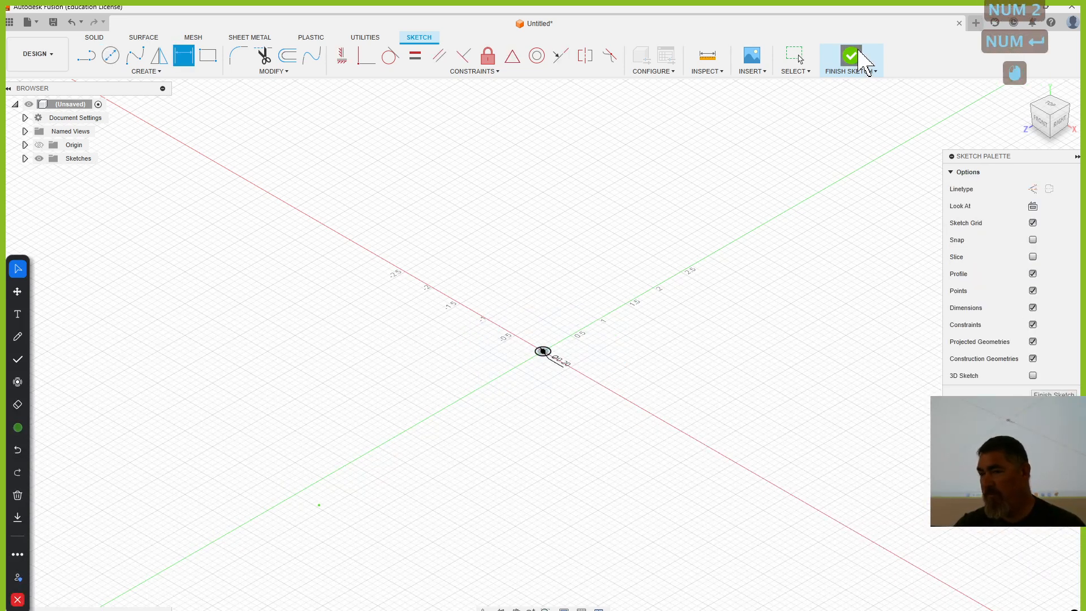
Finish the sketch and extrude the circle upward 0.01 in as a new body.
{"action": "left_click", "coordinate": [860, 61]}
{"action": "type", "text": ".01"}
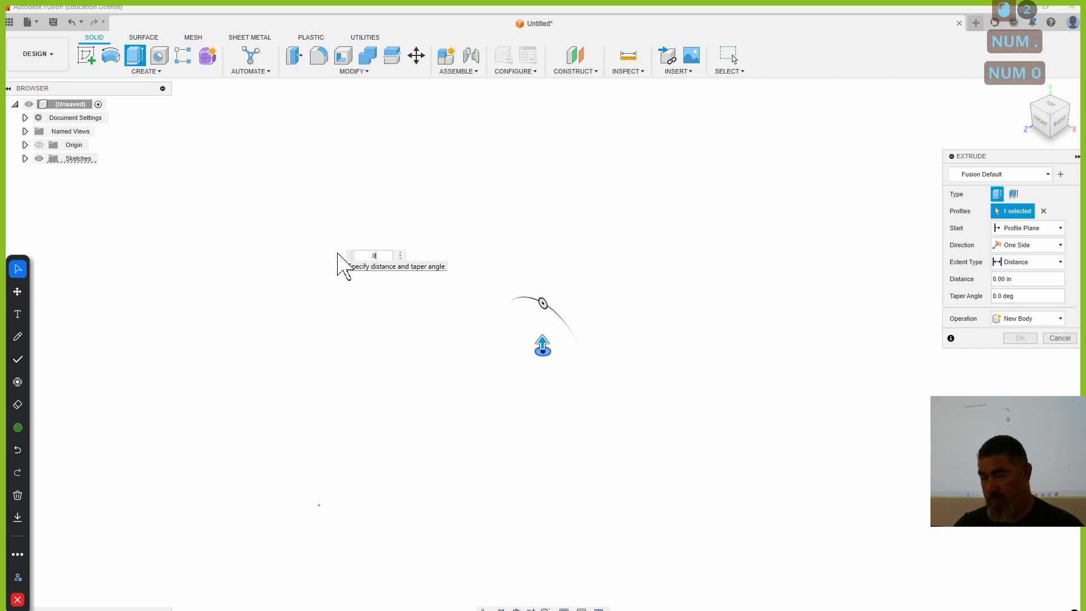
{"action": "key", "text": "Return"}
{"action": "scroll", "coordinate": [538, 354], "scroll_direction": "up", "scroll_amount": 13}
{"action": "scroll", "coordinate": [532, 367], "scroll_direction": "up", "scroll_amount": 6}
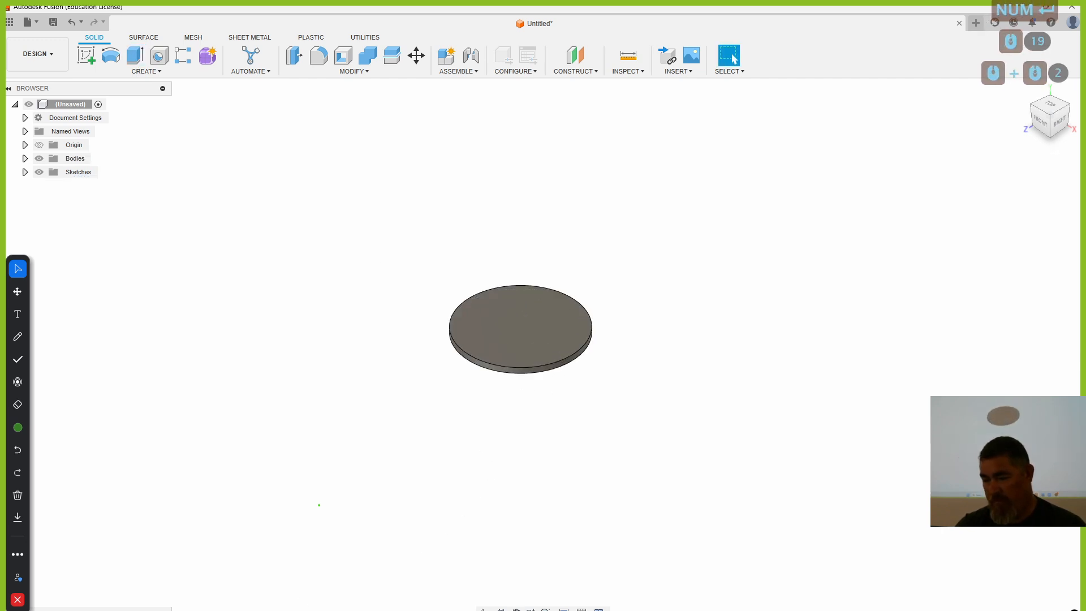
Edit the extrusion and set its distance to 0.1 in.
{"action": "double_click", "coordinate": [102, 610]}
{"action": "type", "text": ".1"}
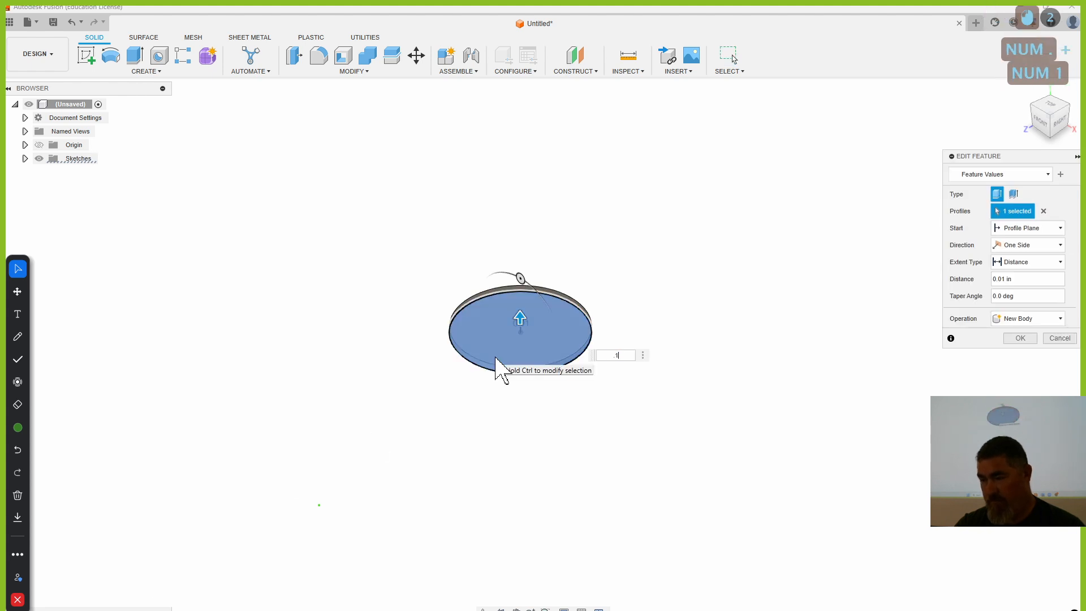
{"action": "key", "text": "Return"}
Start a new sketch on the cylinder's top face.
{"action": "left_click", "coordinate": [86, 55]}
{"action": "left_click", "coordinate": [509, 279]}
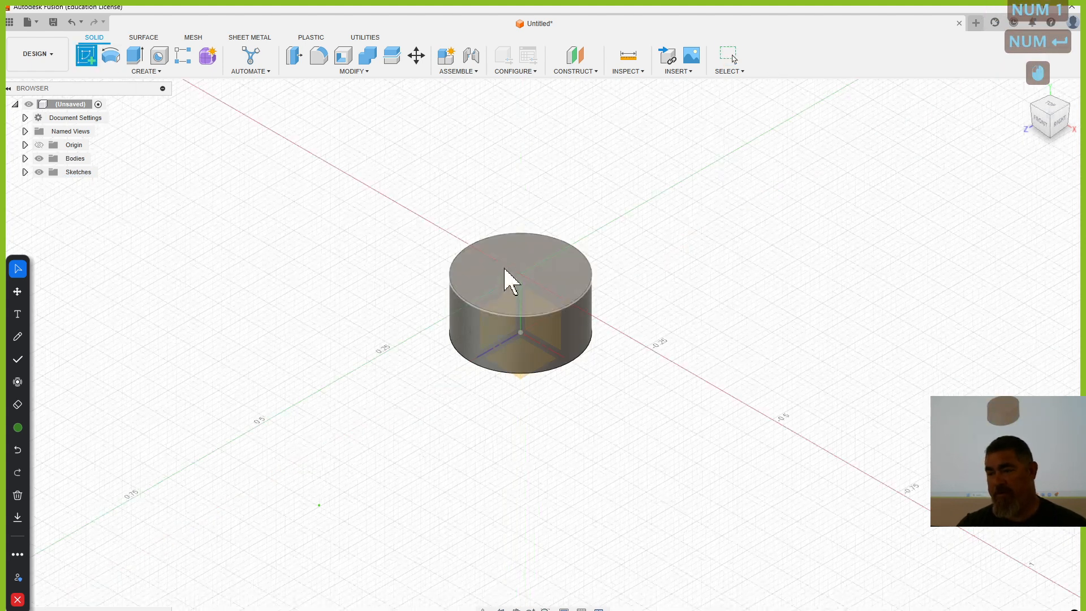
{"action": "scroll", "coordinate": [679, 302], "scroll_direction": "up", "scroll_amount": 3}
Draw two lines across the top face, one on each side of the origin, ending on the circular edge.
{"action": "key", "text": "l"}
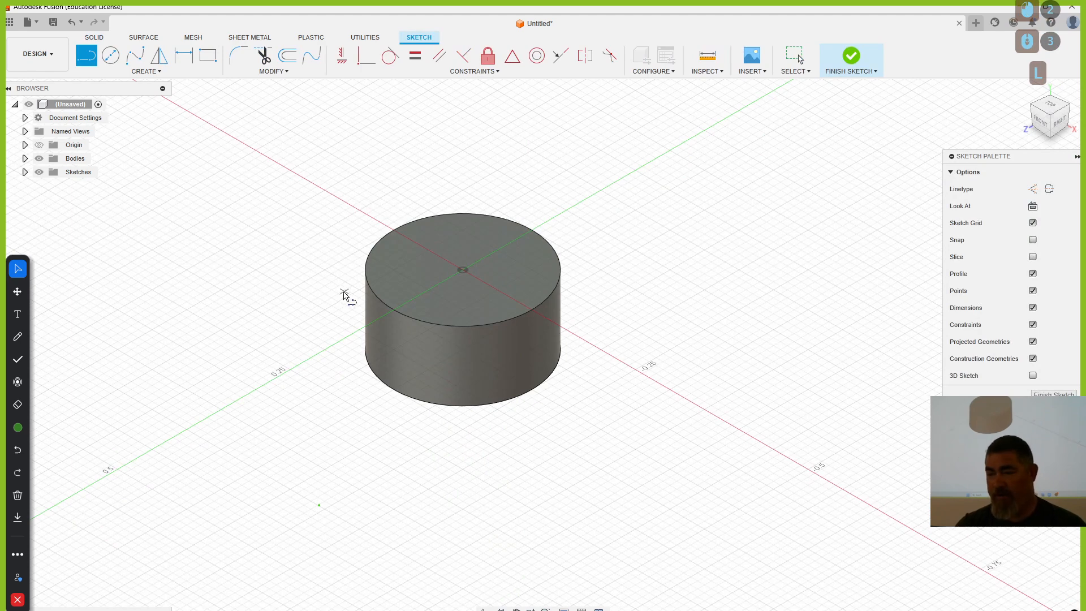
{"action": "left_click", "coordinate": [369, 288]}
{"action": "double_click", "coordinate": [506, 219]}
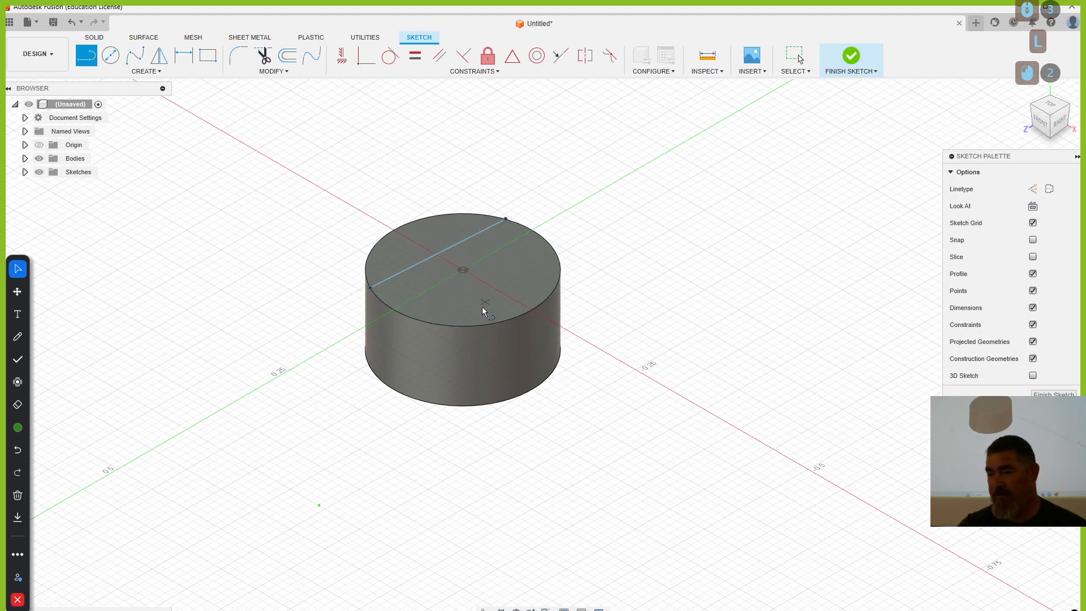
{"action": "left_click", "coordinate": [553, 247]}
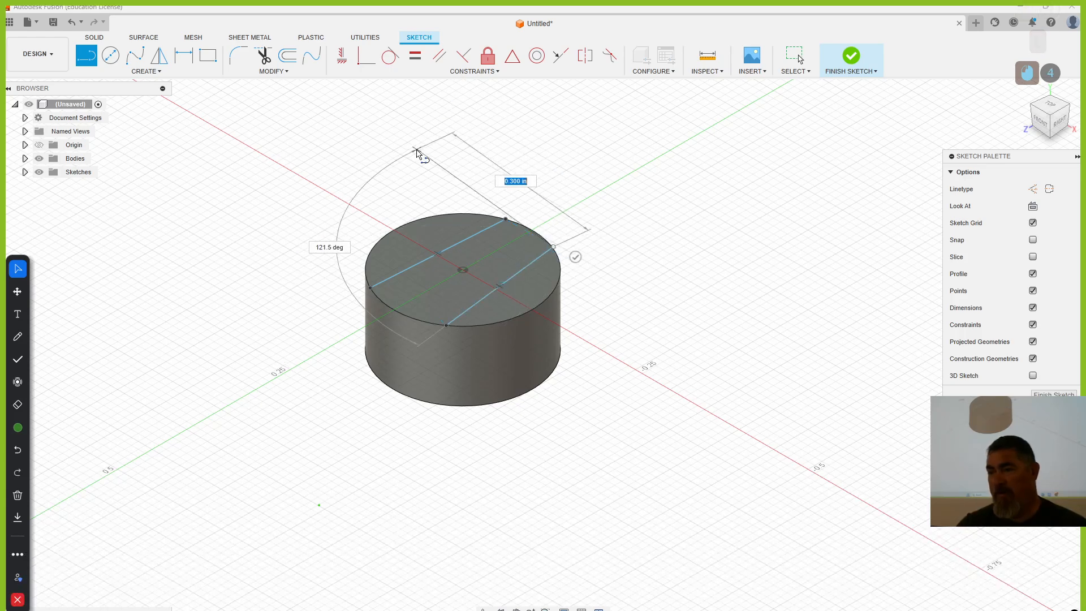
Apply horizontal/vertical constraints to both lines and make them equal in length.
{"action": "left_click", "coordinate": [342, 62]}
{"action": "left_click", "coordinate": [459, 243]}
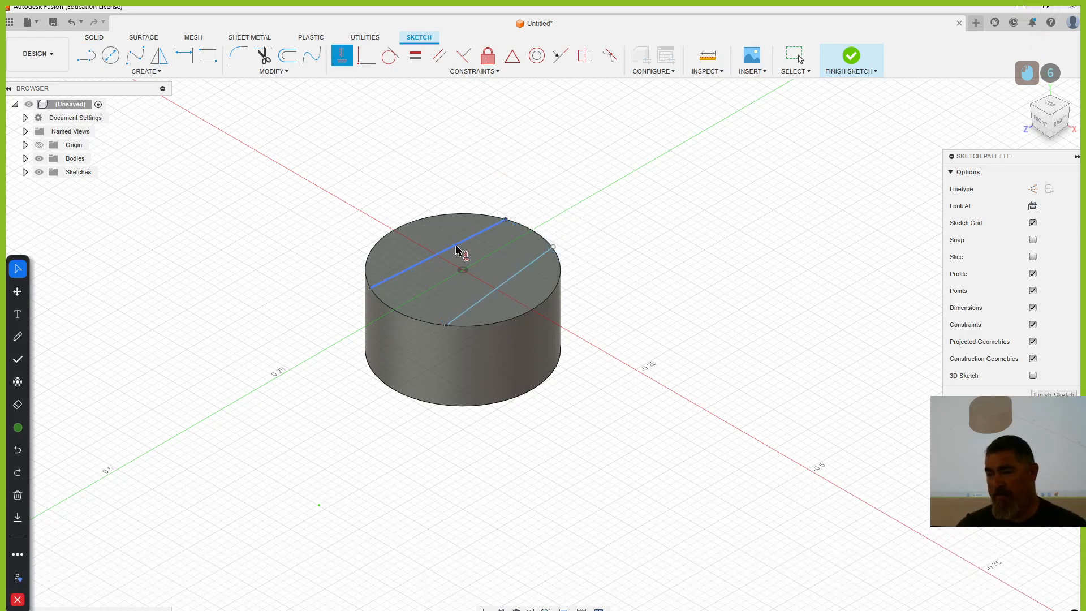
{"action": "left_click", "coordinate": [499, 290]}
{"action": "left_click", "coordinate": [415, 55]}
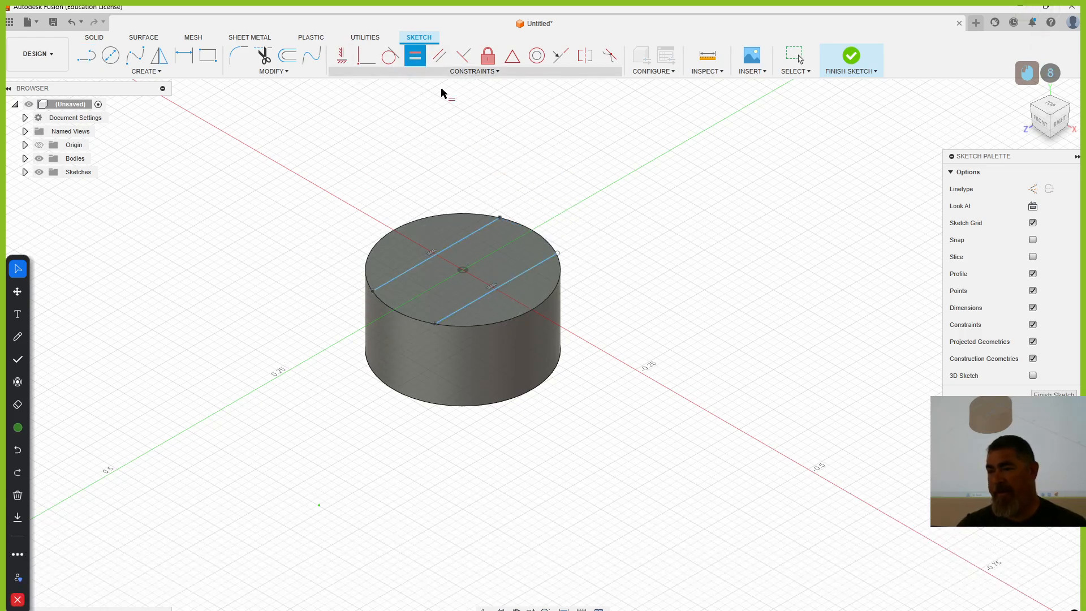
{"action": "left_click", "coordinate": [483, 237]}
{"action": "left_click", "coordinate": [514, 284]}
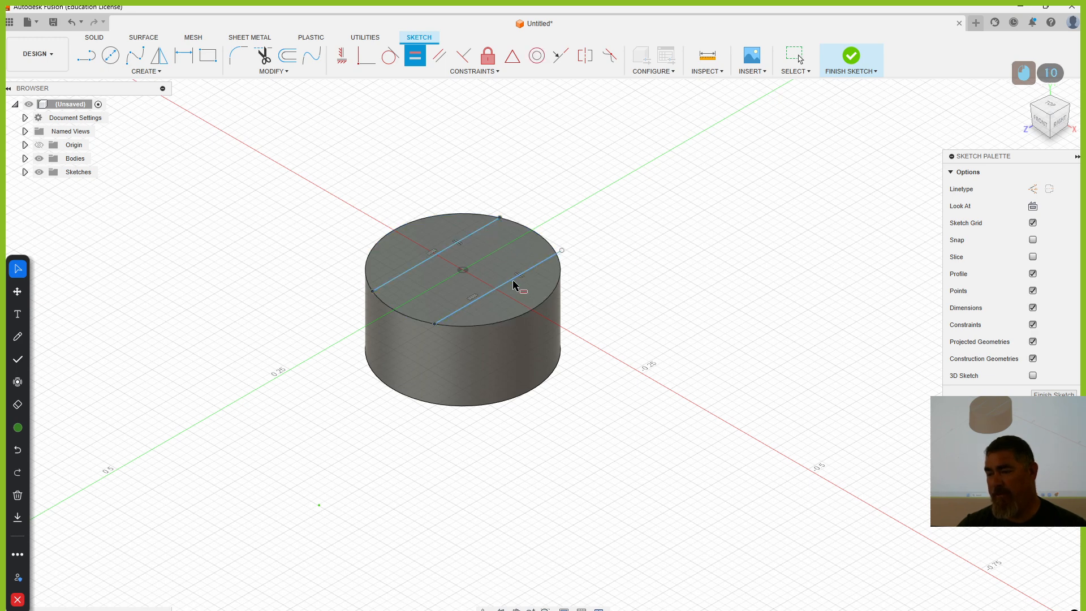
{"action": "key", "text": "Escape"}
Move one line's endpoint along the circular edge to test the equal constraint, and dimension the gap between the lines to 0.07 in.
{"action": "mouse_move", "coordinate": [560, 250]}
{"action": "left_mouse_down"}
{"action": "mouse_move", "coordinate": [529, 248]}
{"action": "mouse_move", "coordinate": [555, 271]}
{"action": "mouse_move", "coordinate": [501, 274]}
{"action": "mouse_move", "coordinate": [552, 305]}
{"action": "mouse_move", "coordinate": [504, 273]}
{"action": "mouse_move", "coordinate": [538, 296]}
{"action": "mouse_move", "coordinate": [511, 283]}
{"action": "mouse_move", "coordinate": [521, 270]}
{"action": "left_mouse_up"}
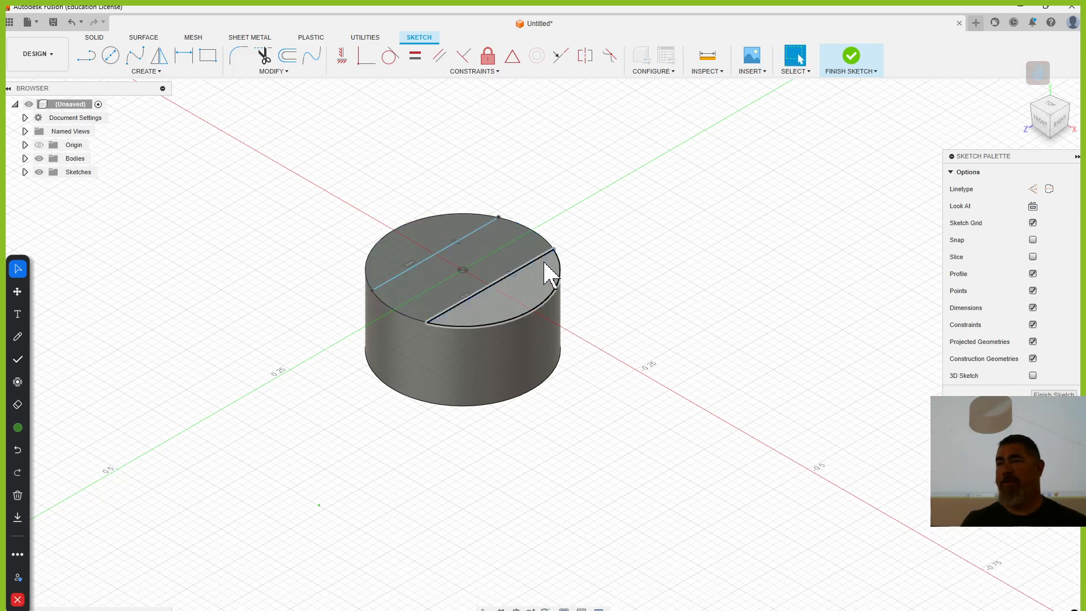
{"action": "left_click", "coordinate": [538, 259]}
{"action": "key", "text": "d"}
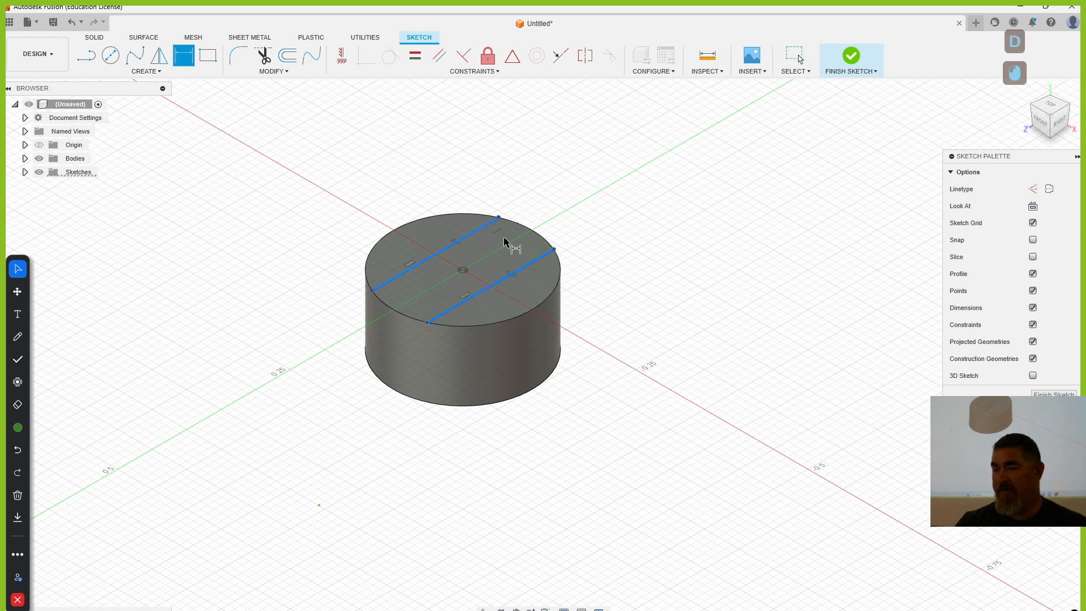
{"action": "left_click", "coordinate": [614, 234]}
{"action": "type", "text": "0.07"}
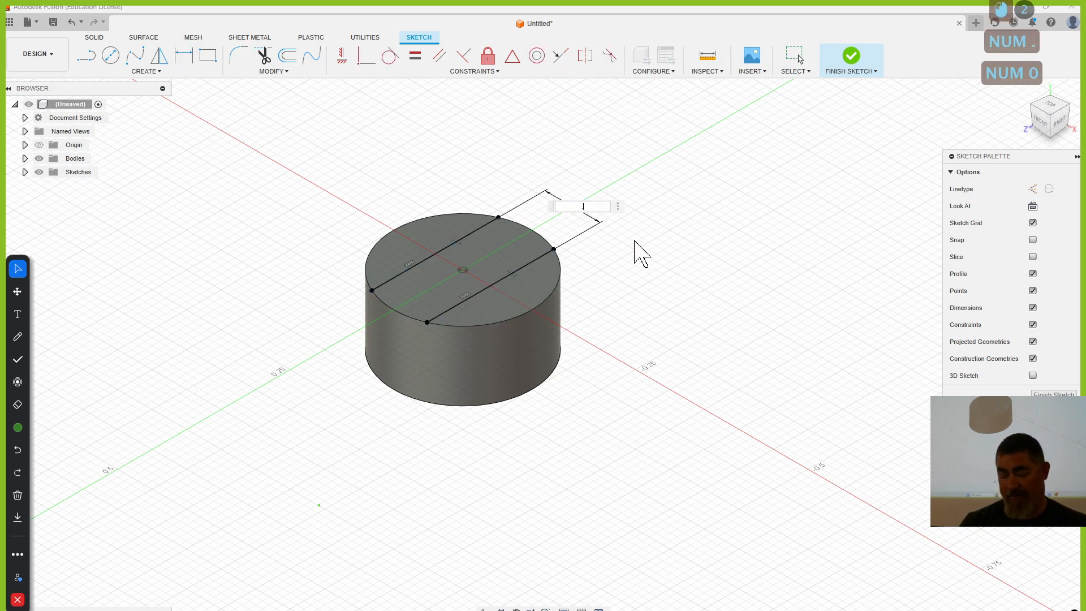
{"action": "key", "text": "KP_Enter"}
Finish the sketch and try a 0.04 in deep extruded cut of the strip between the two lines.
{"action": "left_click", "coordinate": [855, 62]}
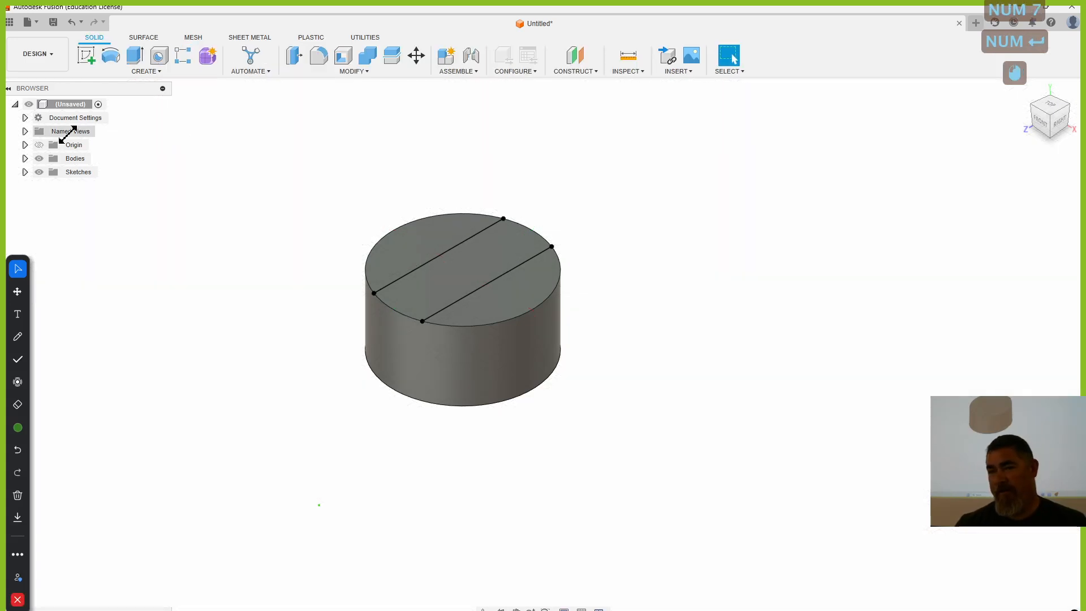
{"action": "left_click", "coordinate": [135, 55]}
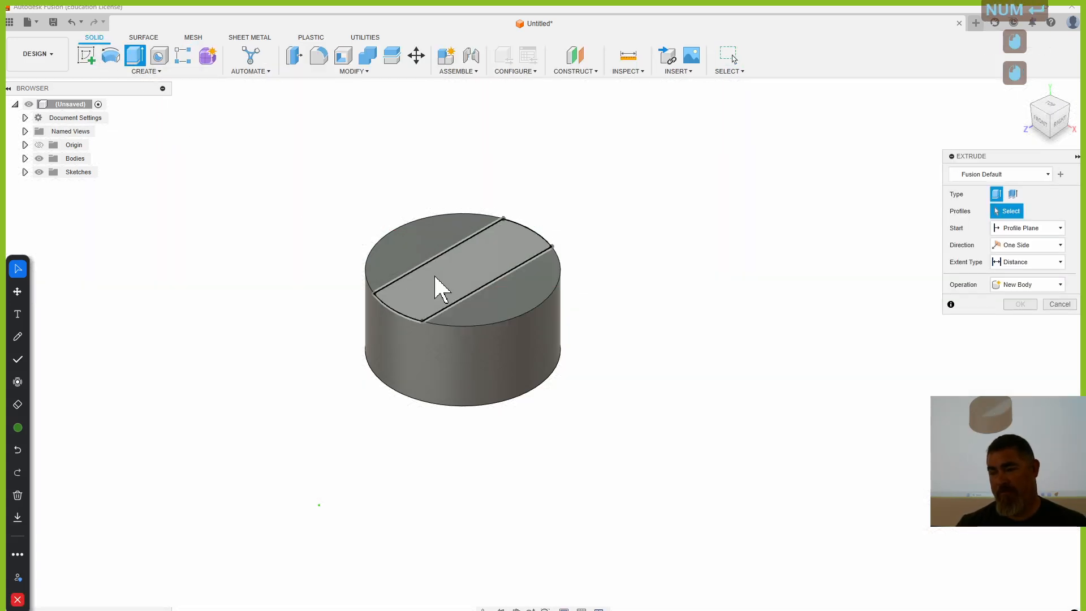
{"action": "left_click", "coordinate": [444, 283]}
{"action": "left_click_drag", "start_coordinate": [458, 297], "coordinate": [459, 300]}
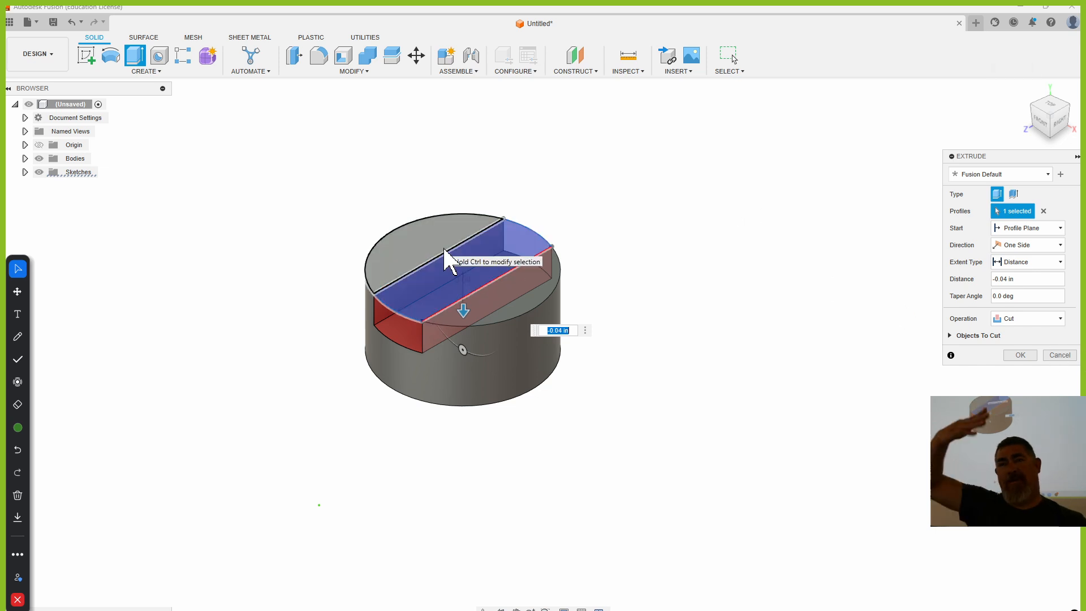
{"action": "key", "text": "Escape"}
Undo the slot sketch work, removing the gap dimension, the constraints and both lines from the top face.
{"action": "key", "text": "ctrl+z"}
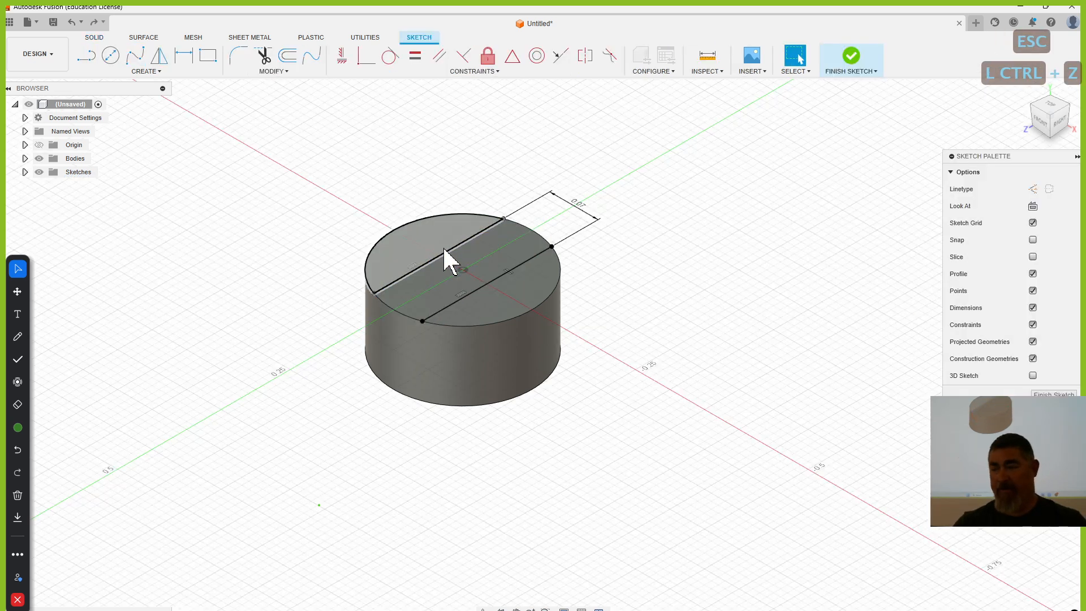
{"action": "key", "text": "ctrl+z"}
{"action": "key", "text": "ctrl+z"}
{"action": "key", "text": "ctrl+z"}
{"action": "key", "text": "ctrl+z"}
{"action": "key", "text": "ctrl+z"}
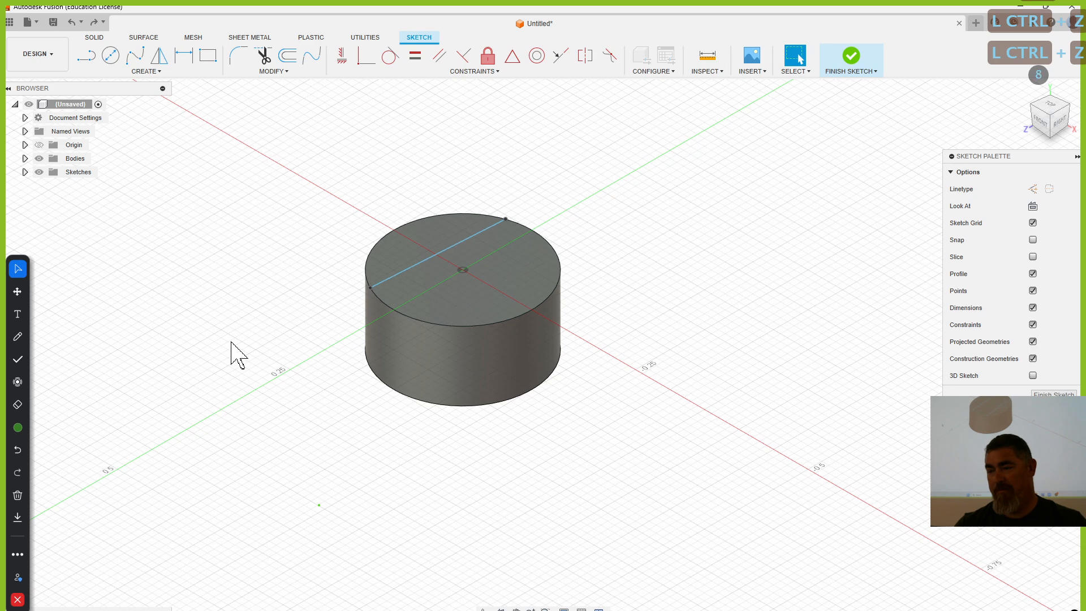
{"action": "key", "text": "ctrl+z"}
Draw a two-point rectangle across the screw head's top face and pull one corner off the circular edge.
{"action": "left_click", "coordinate": [208, 57]}
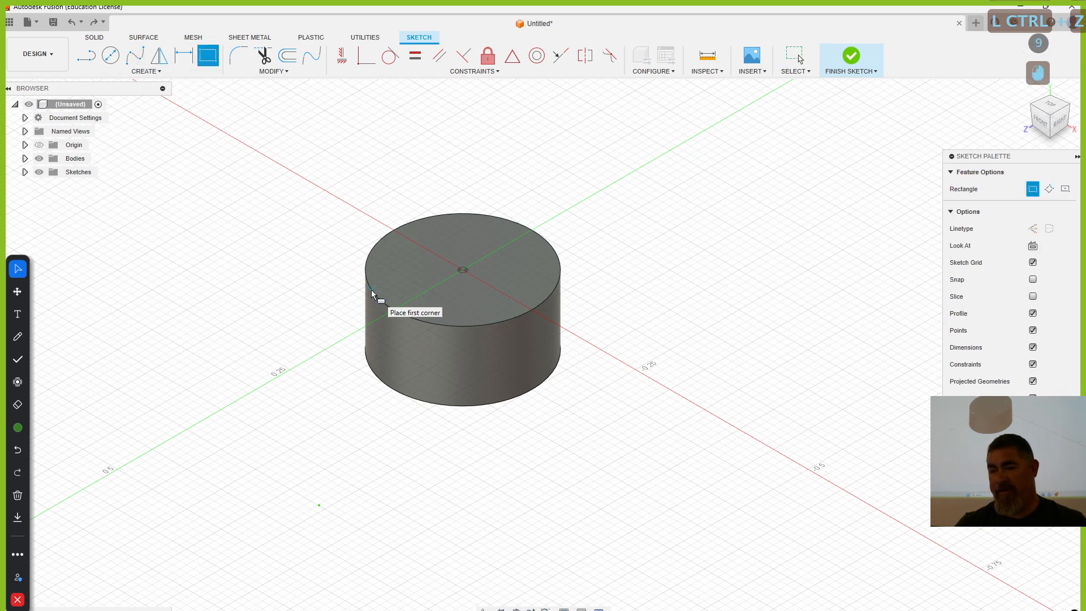
{"action": "left_click", "coordinate": [372, 292]}
{"action": "left_click", "coordinate": [553, 248]}
{"action": "key", "text": "Escape"}
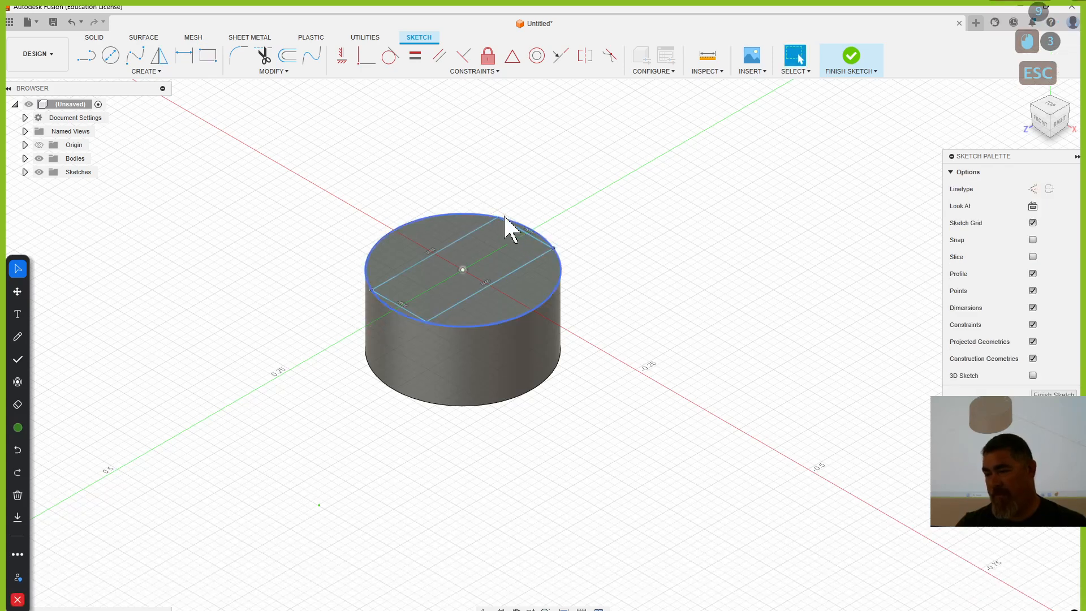
{"action": "mouse_move", "coordinate": [504, 217]}
{"action": "left_mouse_down"}
{"action": "mouse_move", "coordinate": [483, 179]}
{"action": "mouse_move", "coordinate": [494, 209]}
{"action": "left_mouse_up"}
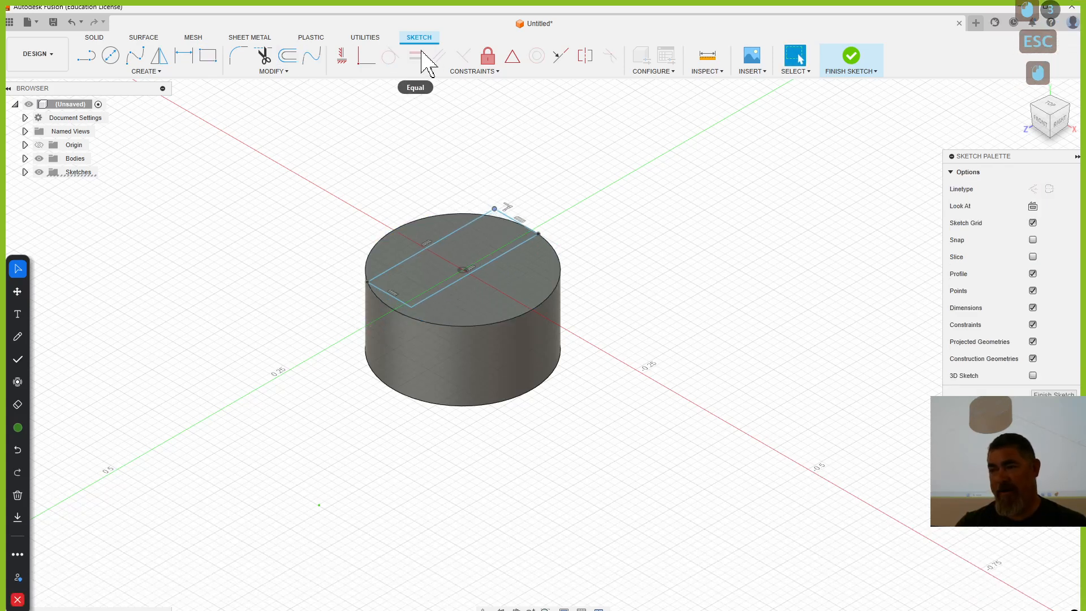
Try to make the rectangle's corners coincident with the head's circular edge.
{"action": "left_click", "coordinate": [428, 221]}
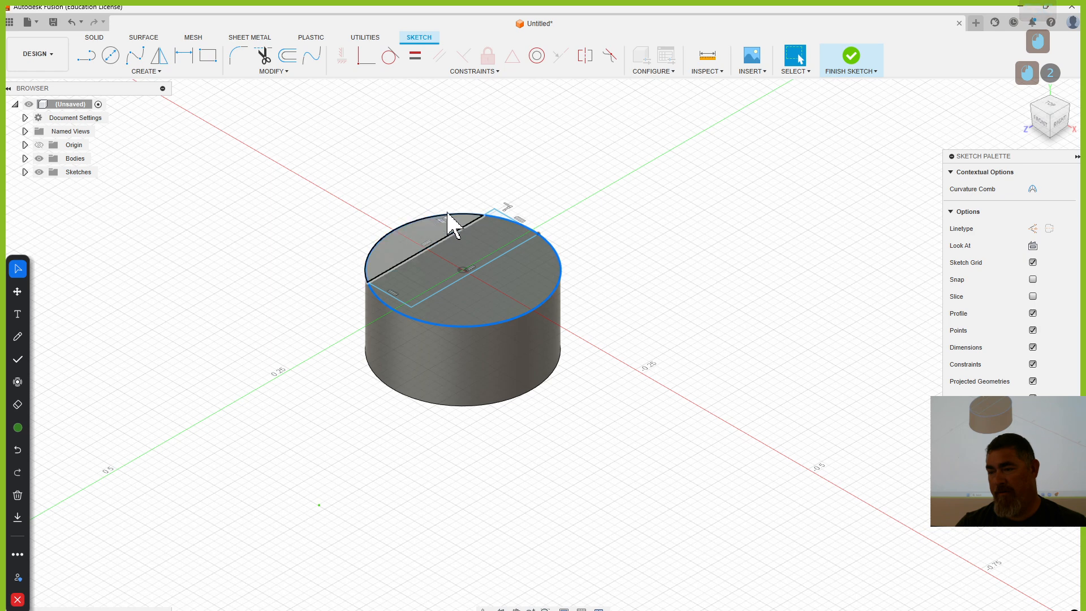
{"action": "left_click", "coordinate": [366, 56]}
{"action": "left_click", "coordinate": [496, 211]}
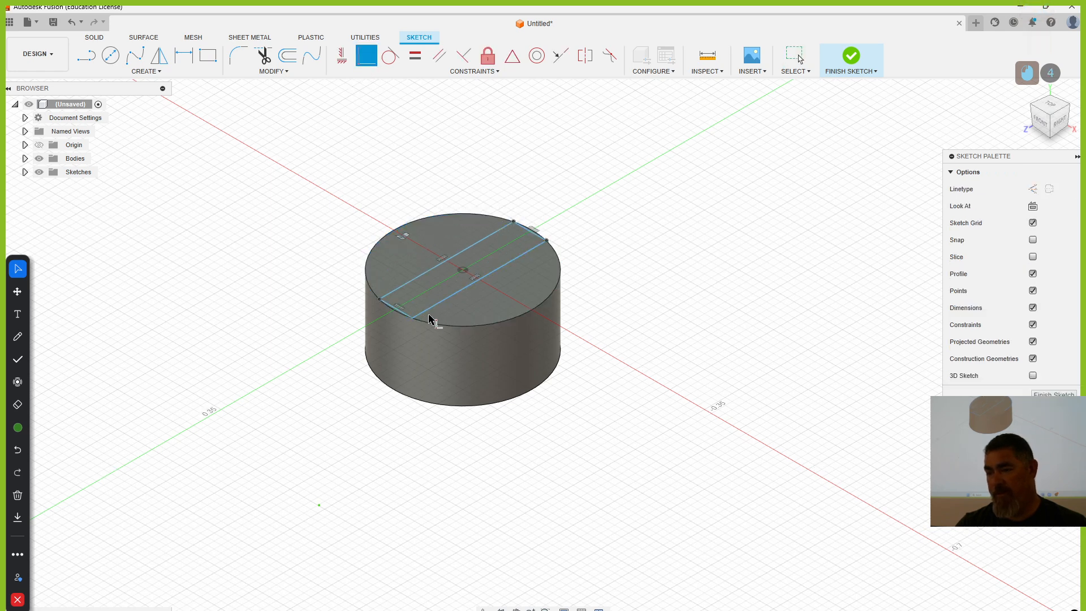
{"action": "left_click", "coordinate": [412, 316]}
{"action": "left_click", "coordinate": [439, 325]}
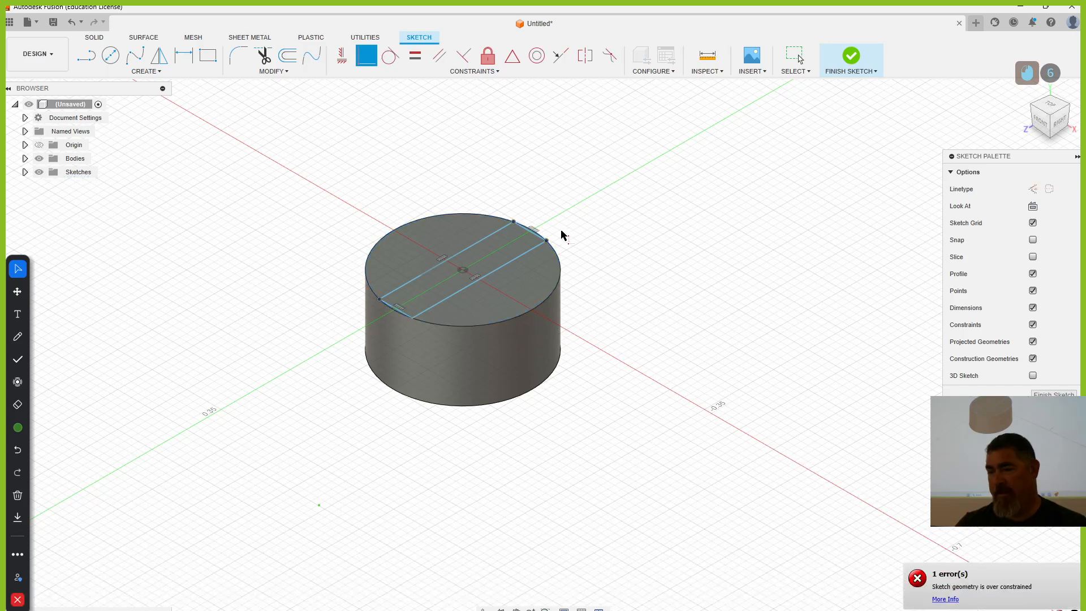
Select the rectangle's two short ends and toggle their construction linetype.
{"action": "key", "text": "Escape"}
{"action": "left_click", "coordinate": [535, 238]}
{"action": "left_click", "coordinate": [397, 311], "text": "ctrl"}
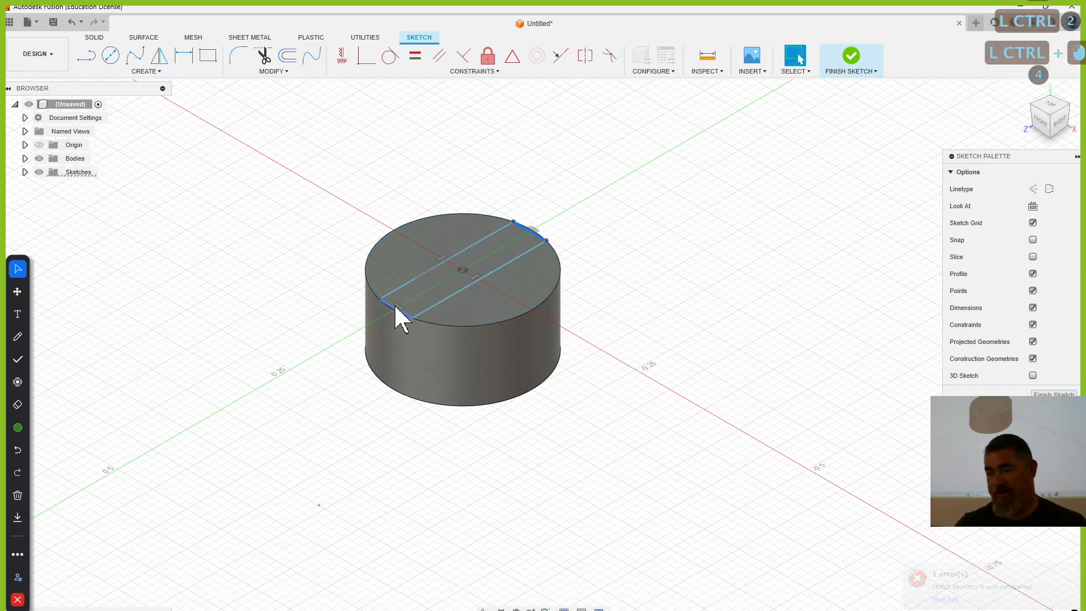
{"action": "left_click", "coordinate": [1032, 189]}
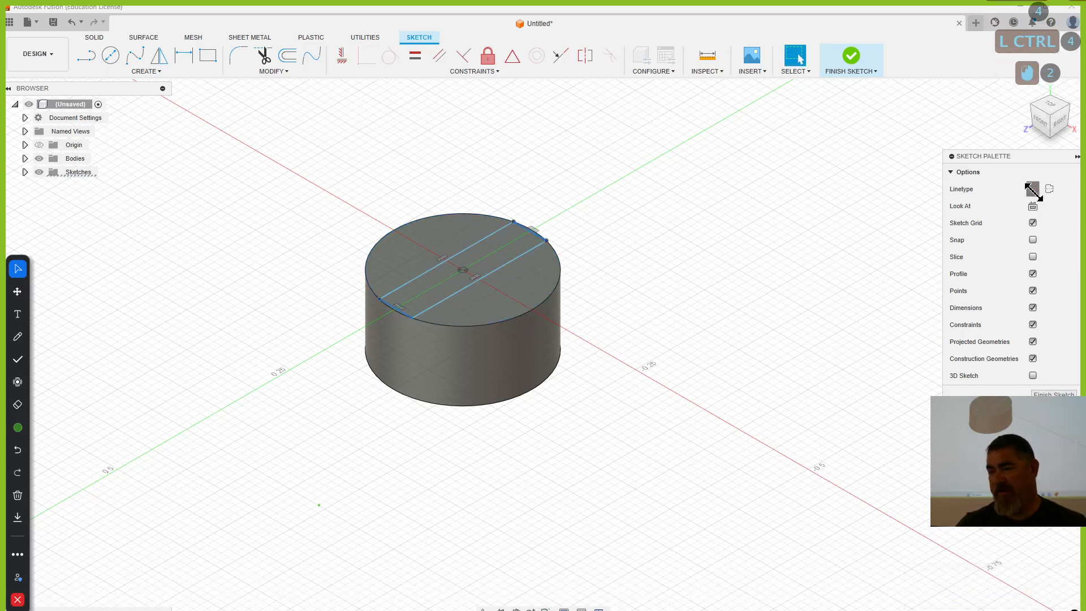
Examine the sliver profile between the rectangle's short end and the head's circular edge.
{"action": "scroll", "coordinate": [148, 370], "scroll_direction": "up", "scroll_amount": 5}
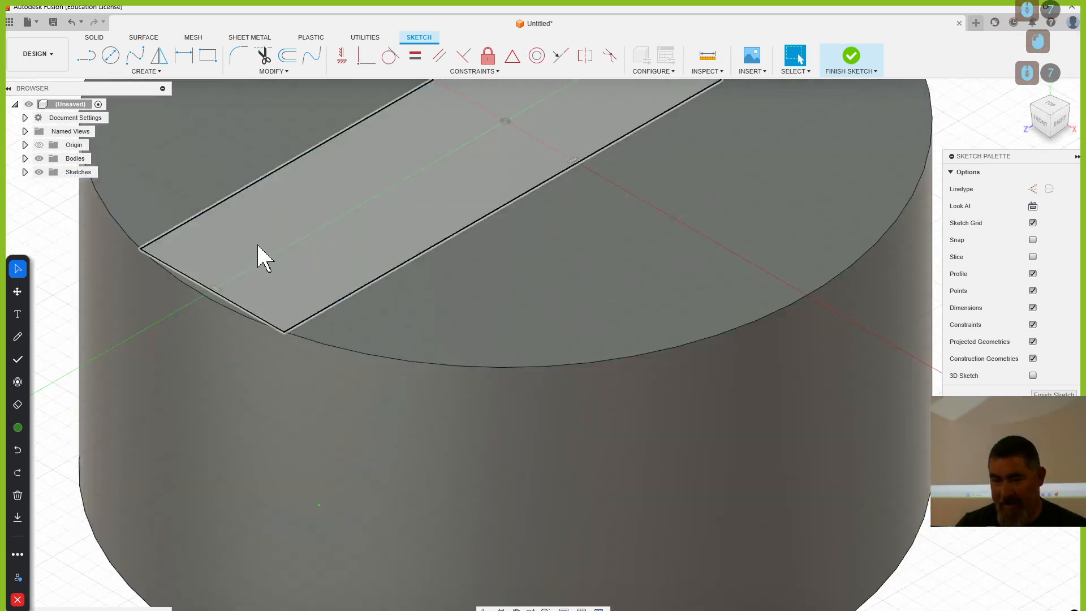
{"action": "left_click", "coordinate": [258, 245]}
{"action": "left_click", "coordinate": [213, 292]}
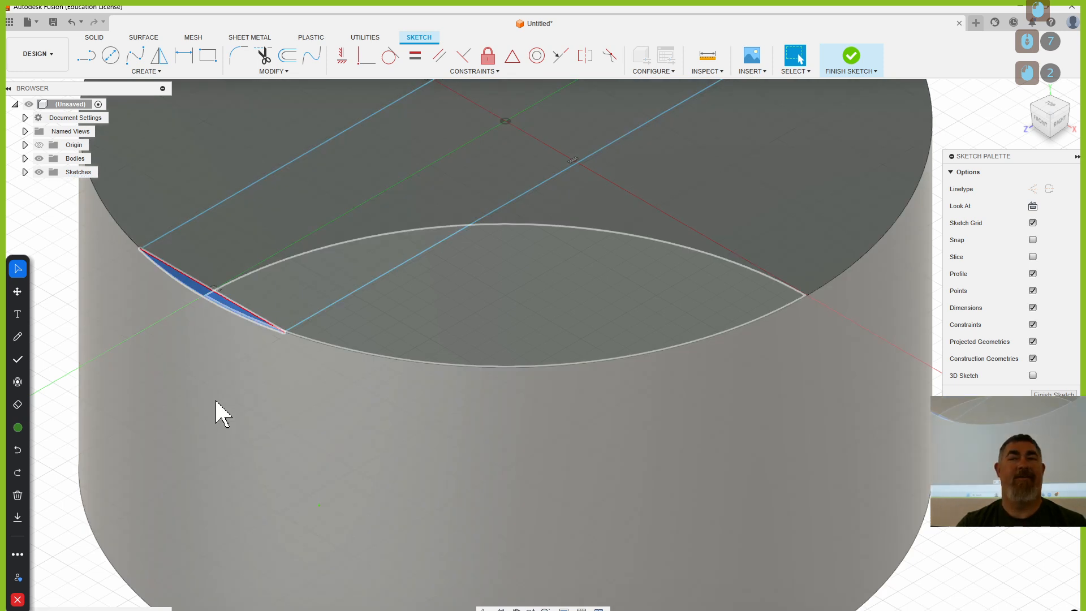
{"action": "key", "text": "Escape"}
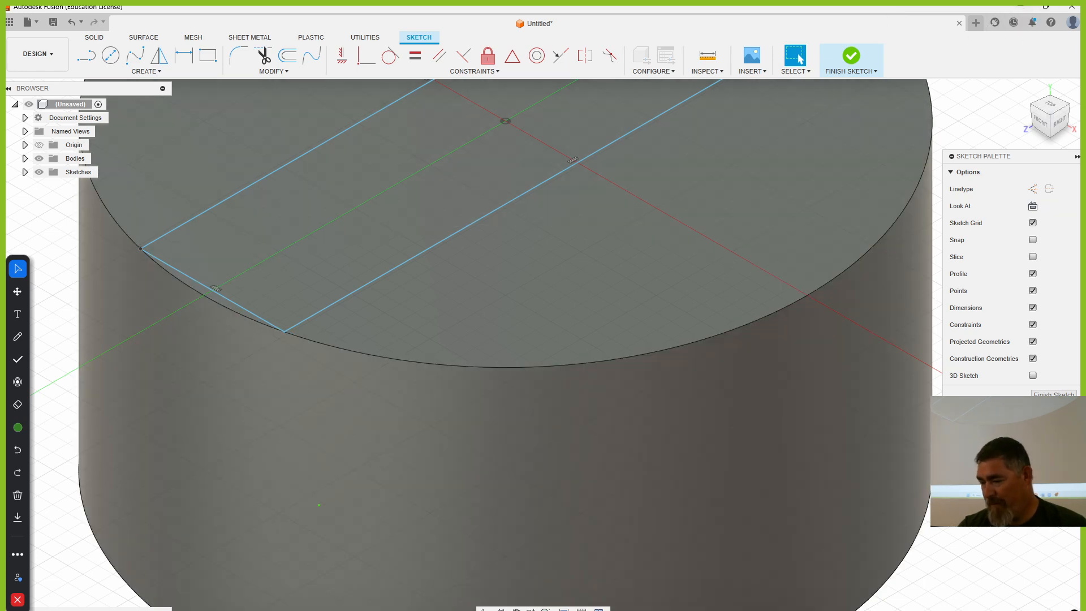
Switch to the browser and review the remaining short screw modeling steps in the 2.3.2 Planning Models discussion.
{"action": "left_click", "coordinate": [640, 610]}
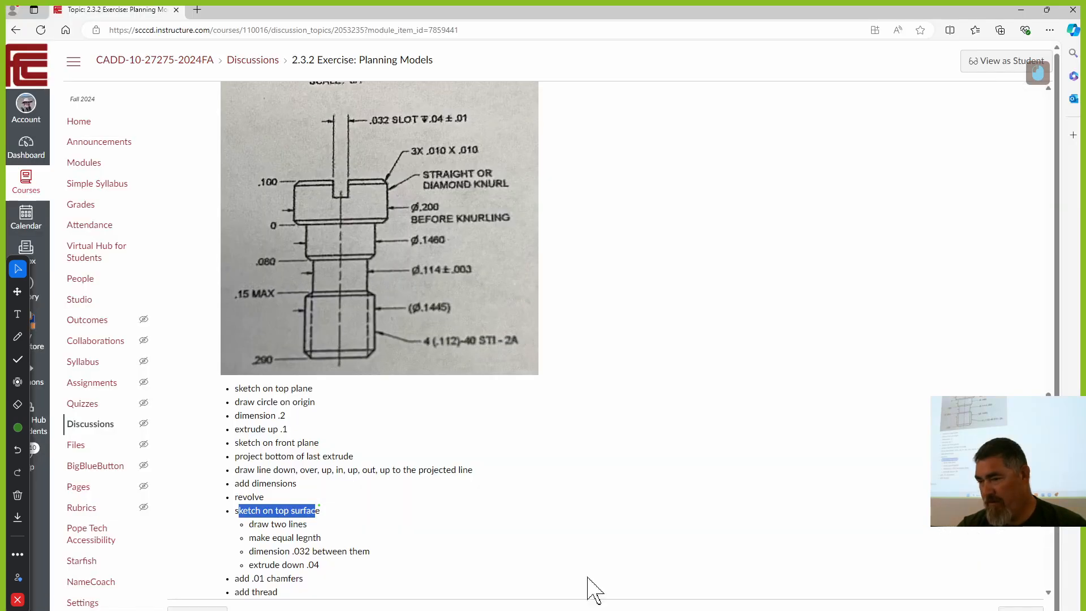
{"action": "left_click", "coordinate": [480, 478]}
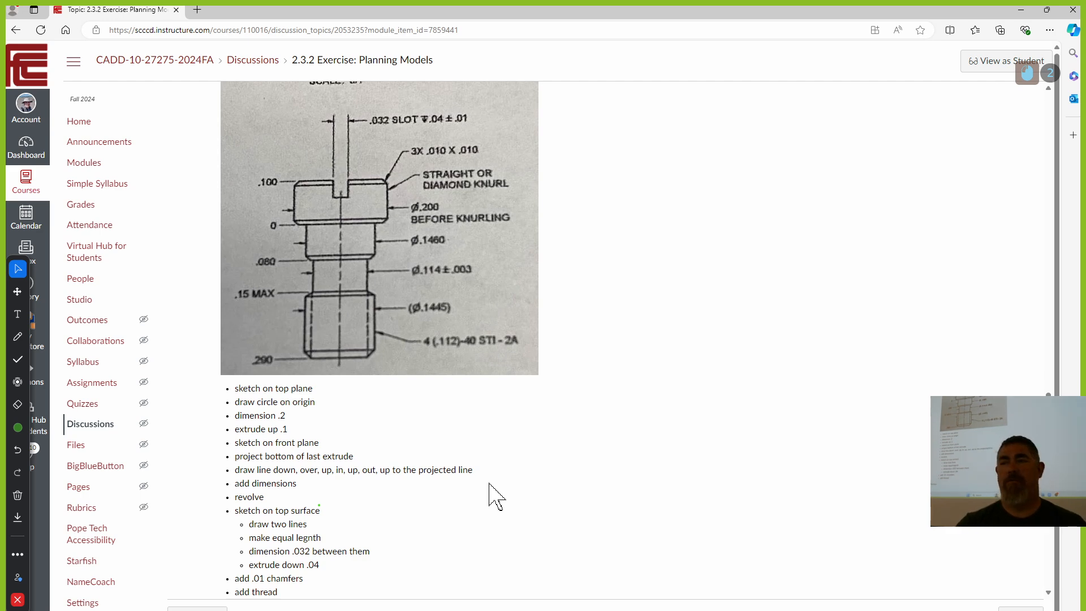
{"action": "scroll", "coordinate": [496, 496], "scroll_direction": "down", "scroll_amount": 2}
{"action": "scroll", "coordinate": [496, 497], "scroll_direction": "up", "scroll_amount": 1}
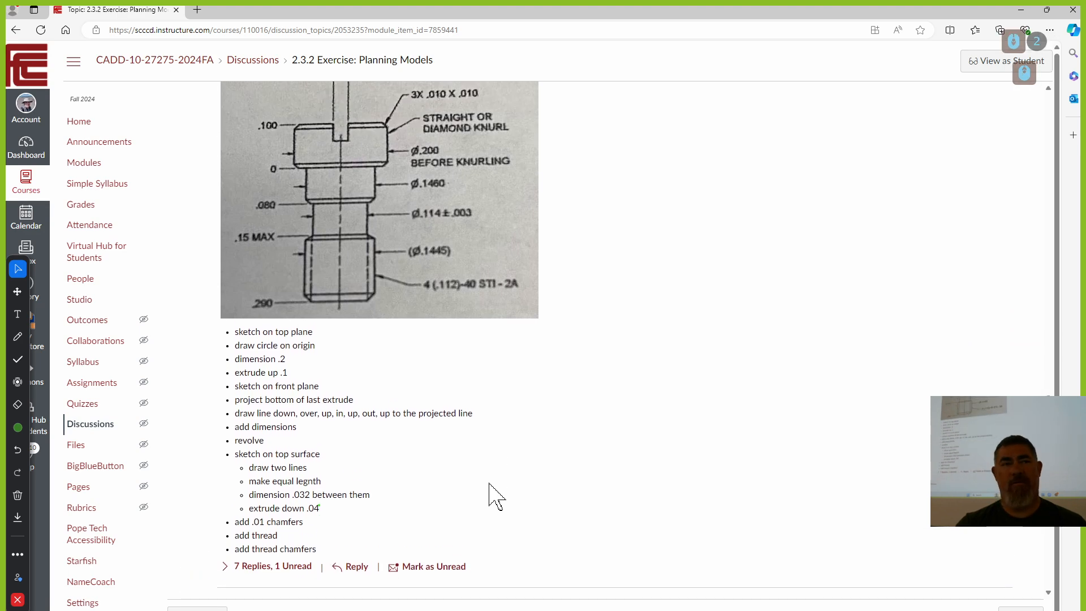
Examine the machined bracket photo and its modeling plan in the discussion, from the base rectangle to the threaded and counterbored holes.
{"action": "scroll", "coordinate": [496, 496], "scroll_direction": "down", "scroll_amount": 13}
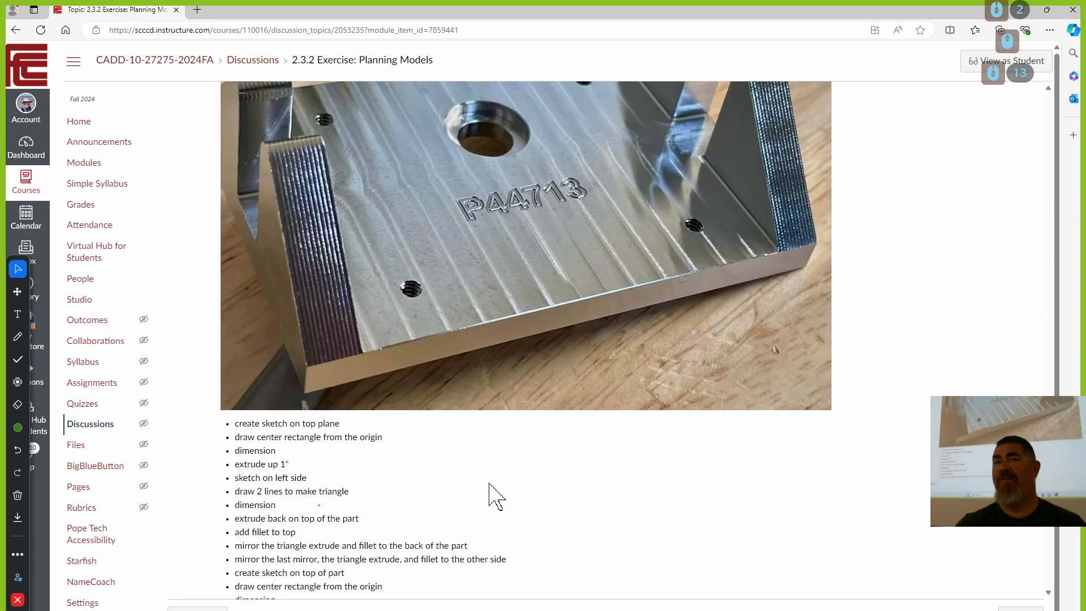
{"action": "scroll", "coordinate": [494, 497], "scroll_direction": "down", "scroll_amount": 4}
{"action": "scroll", "coordinate": [498, 497], "scroll_direction": "up", "scroll_amount": 4}
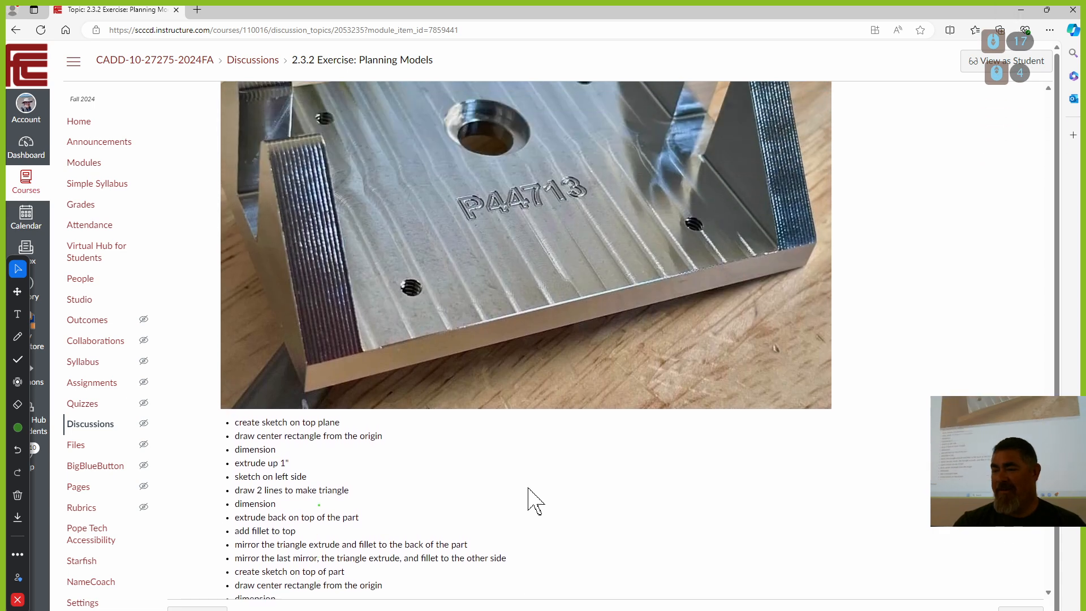
{"action": "scroll", "coordinate": [529, 489], "scroll_direction": "down", "scroll_amount": 2}
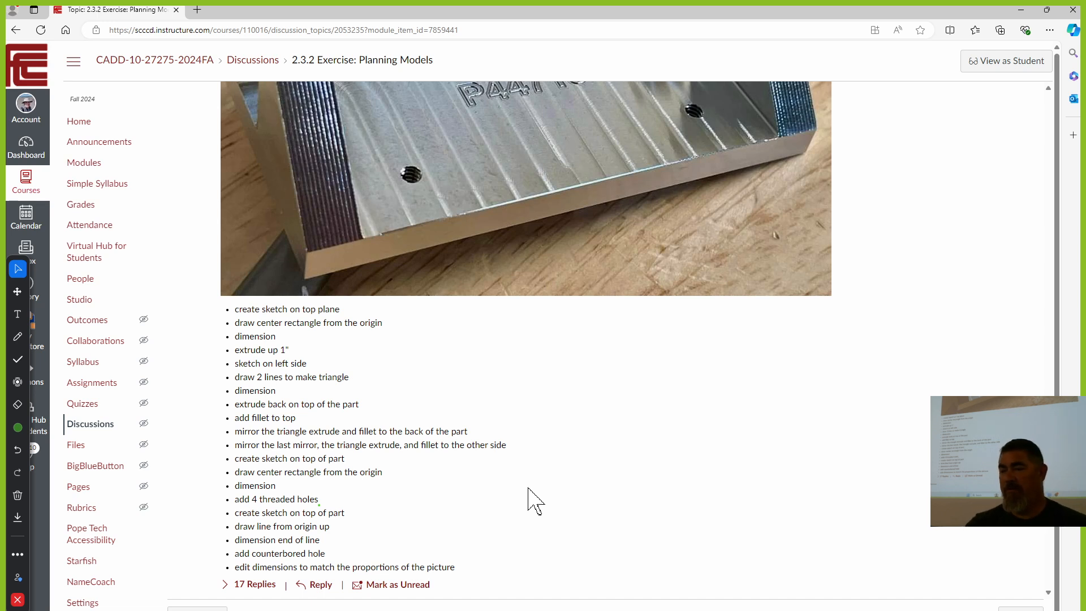
{"action": "scroll", "coordinate": [526, 439], "scroll_direction": "up", "scroll_amount": 1}
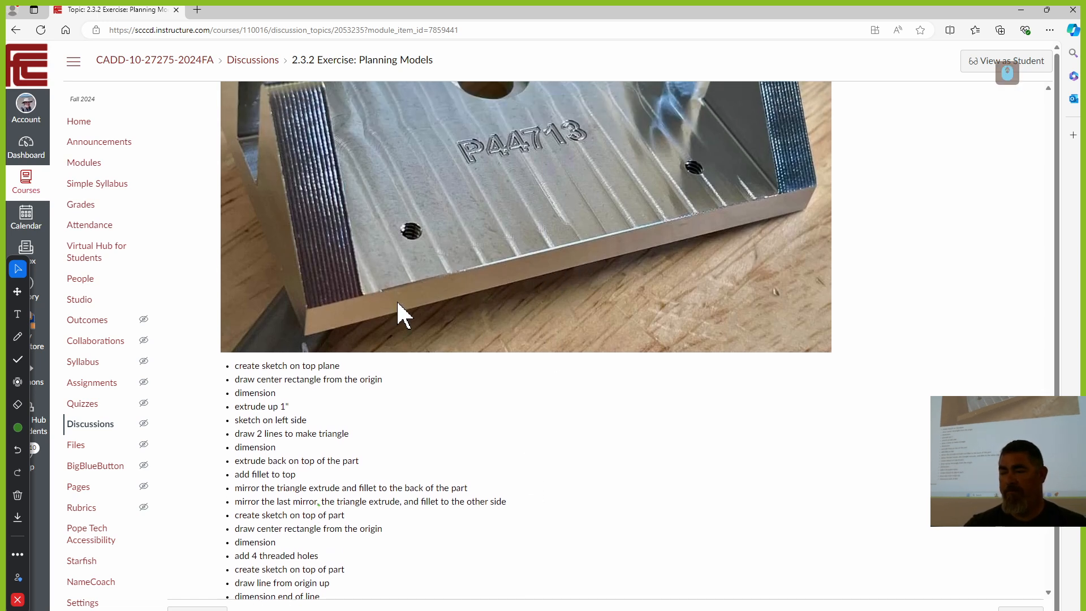
{"action": "scroll", "coordinate": [656, 314], "scroll_direction": "up", "scroll_amount": 3}
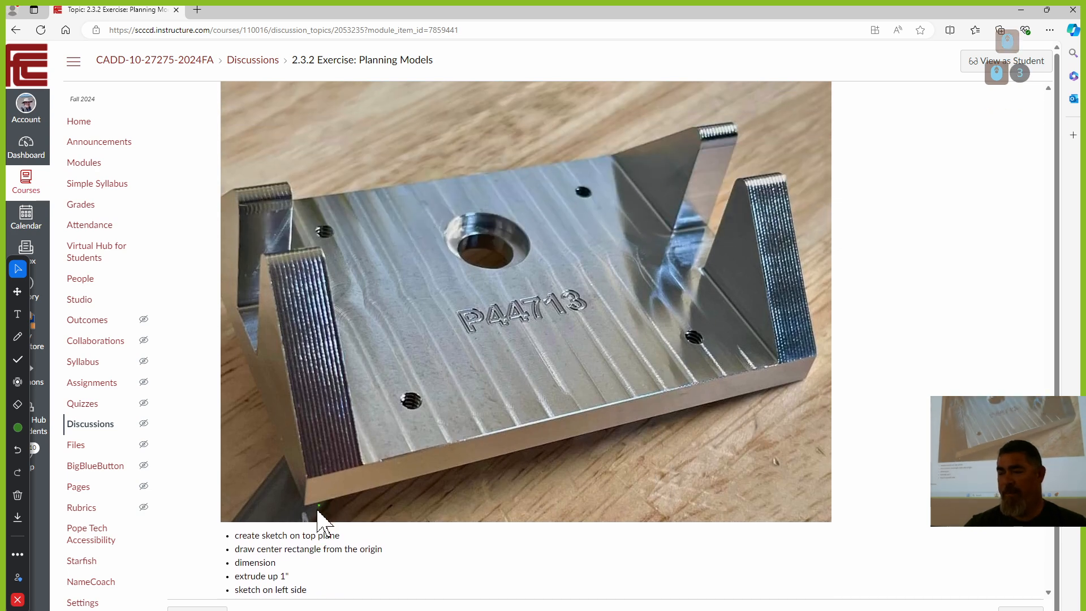
{"action": "scroll", "coordinate": [310, 494], "scroll_direction": "down", "scroll_amount": 3}
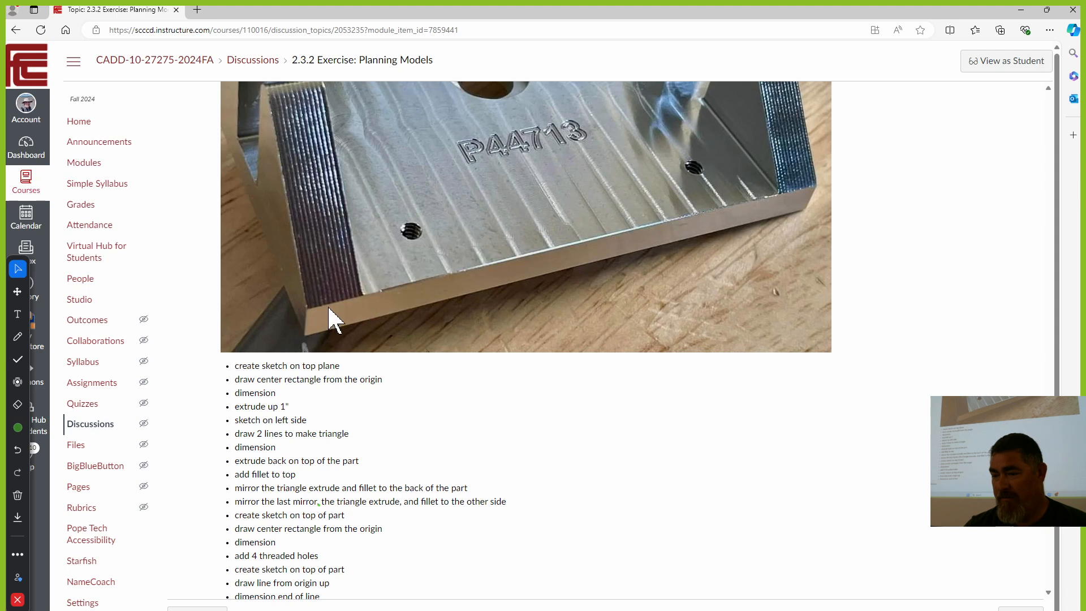
{"action": "scroll", "coordinate": [335, 322], "scroll_direction": "up", "scroll_amount": 1}
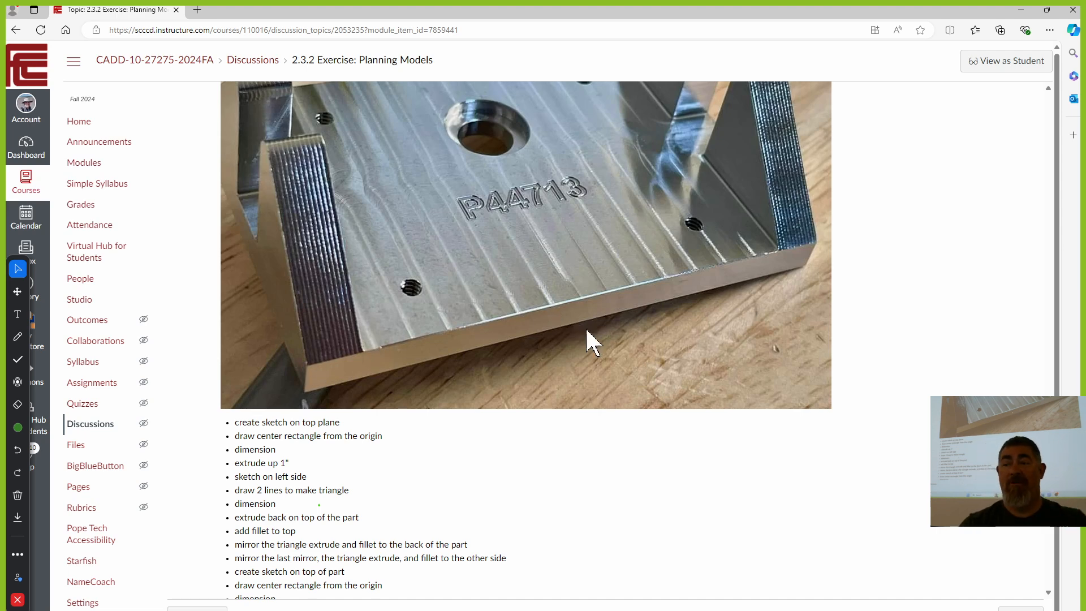
{"action": "scroll", "coordinate": [594, 317], "scroll_direction": "up", "scroll_amount": 3}
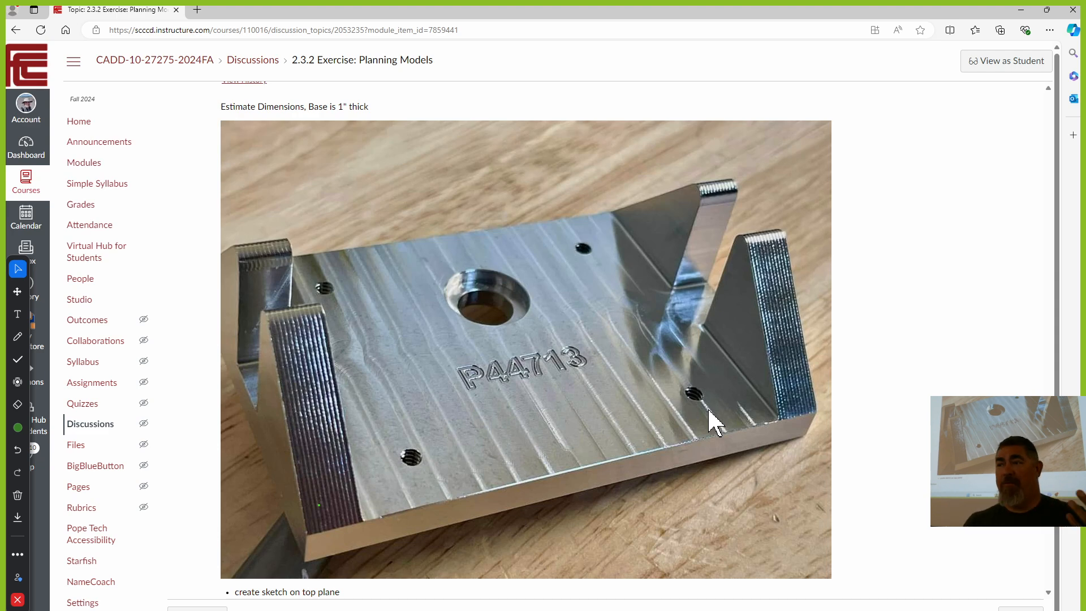
{"action": "scroll", "coordinate": [715, 444], "scroll_direction": "down", "scroll_amount": 2}
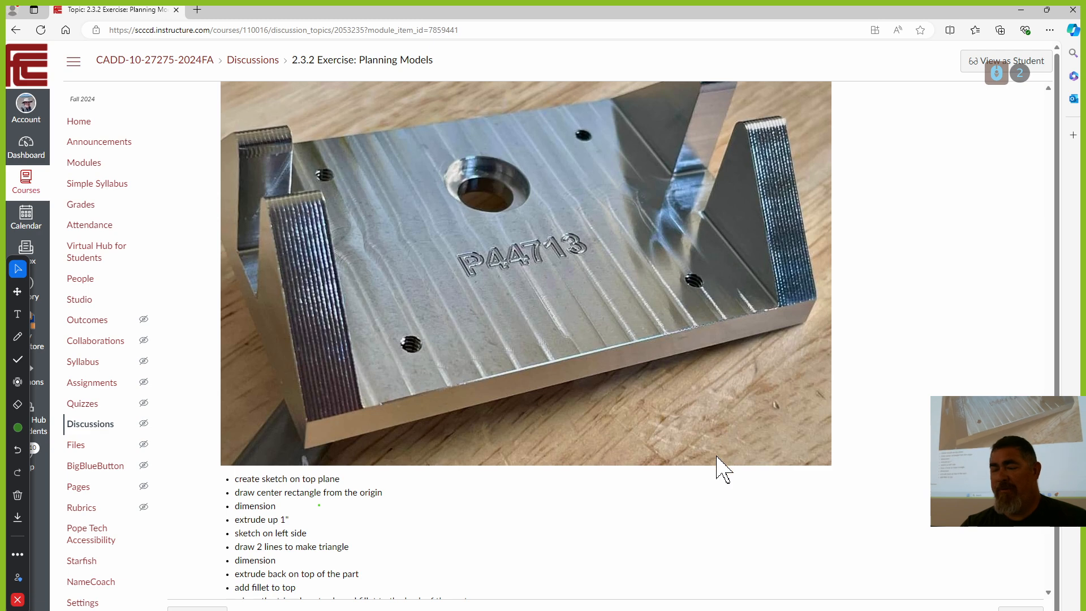
{"action": "scroll", "coordinate": [723, 468], "scroll_direction": "down", "scroll_amount": 3}
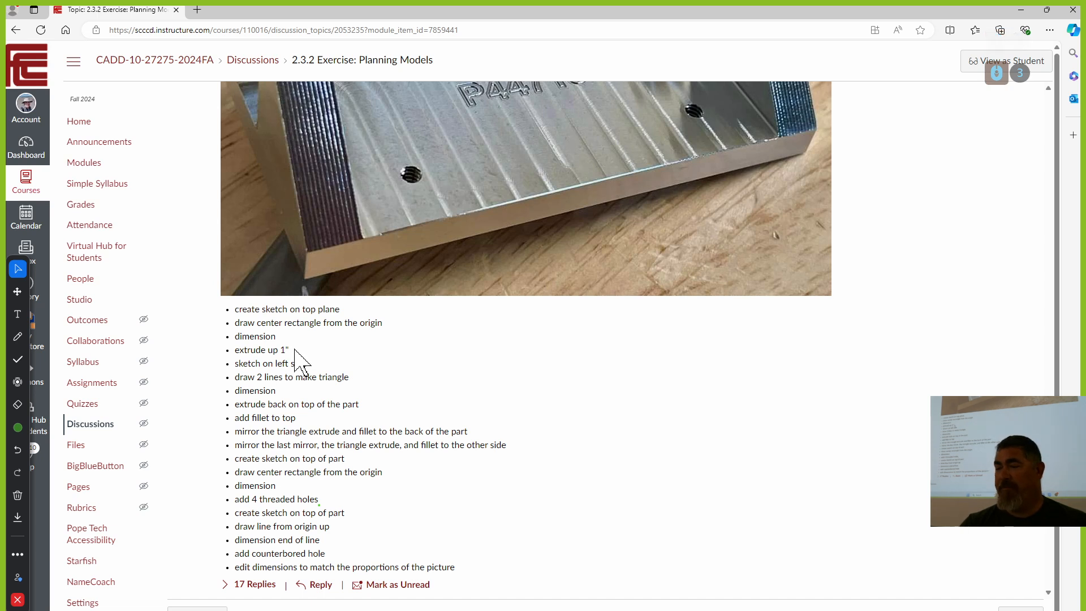
{"action": "scroll", "coordinate": [291, 327], "scroll_direction": "up", "scroll_amount": 2}
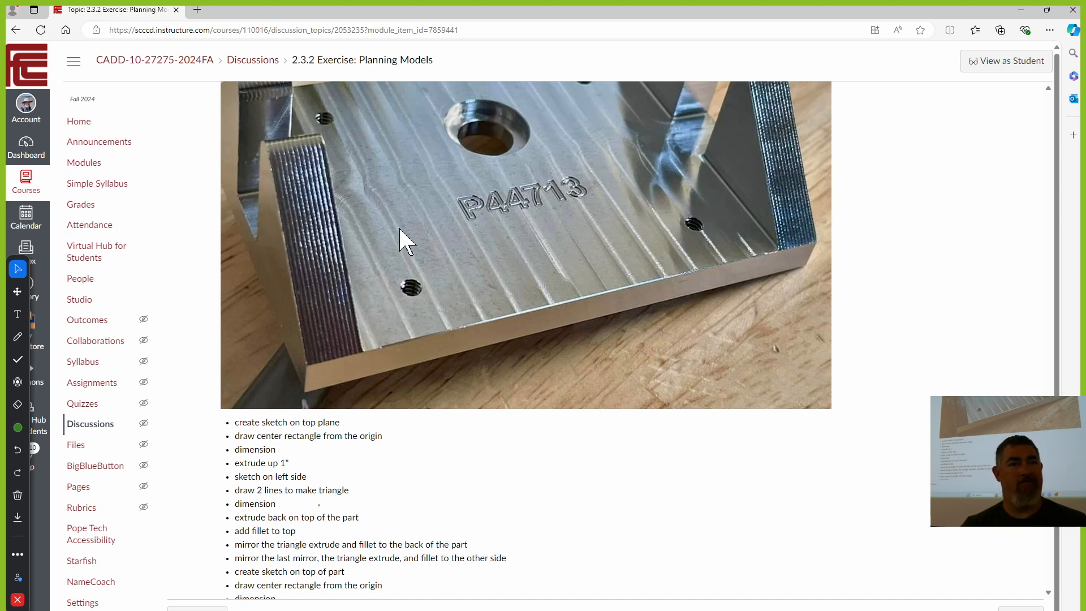
{"action": "scroll", "coordinate": [417, 257], "scroll_direction": "up", "scroll_amount": 1}
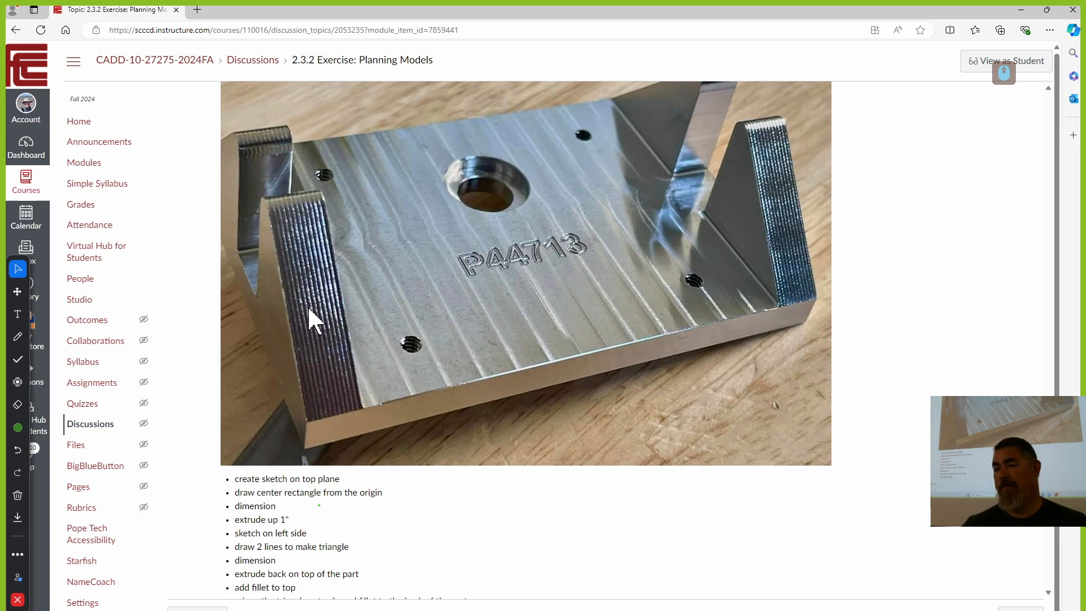
{"action": "scroll", "coordinate": [310, 315], "scroll_direction": "up", "scroll_amount": 1}
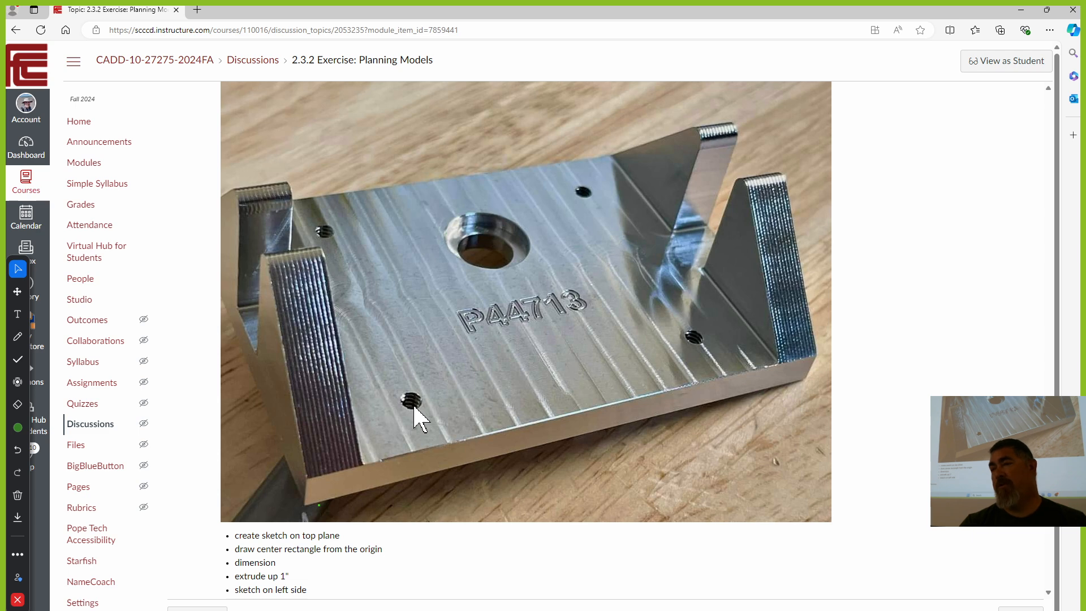
Return to Fusion, undo the last sketch change and close the untitled screw design without saving.
{"action": "left_click", "coordinate": [1020, 10]}
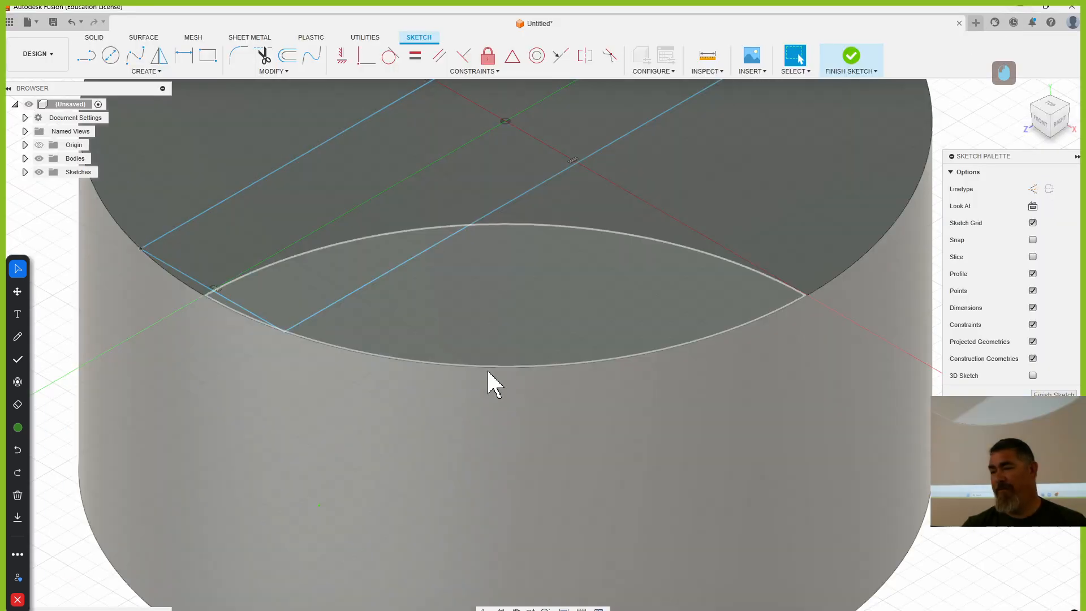
{"action": "key", "text": "ctrl+z"}
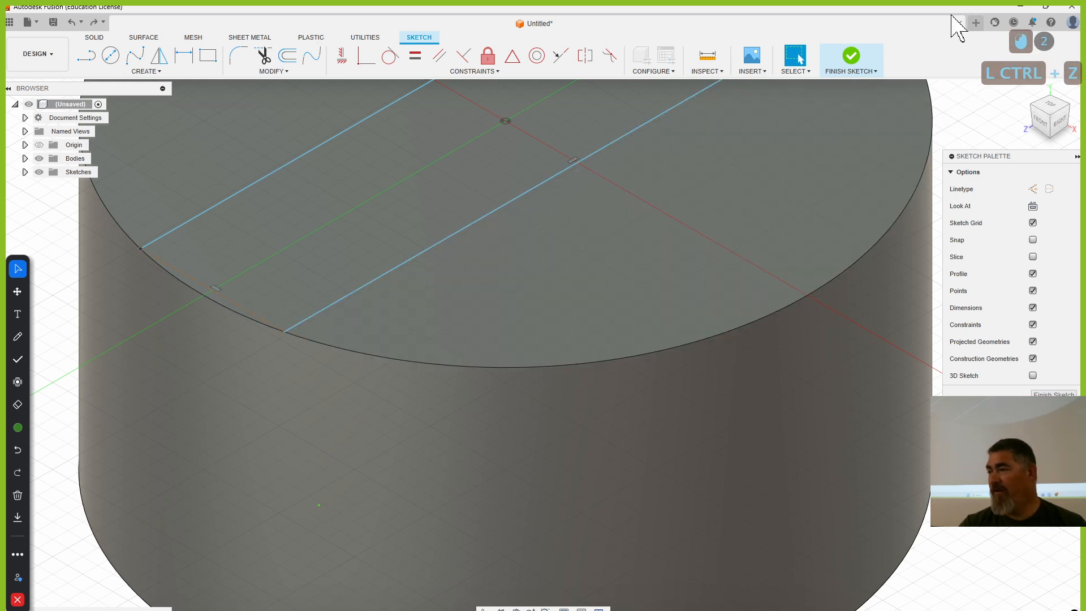
{"action": "left_click", "coordinate": [959, 22]}
{"action": "left_click", "coordinate": [597, 343]}
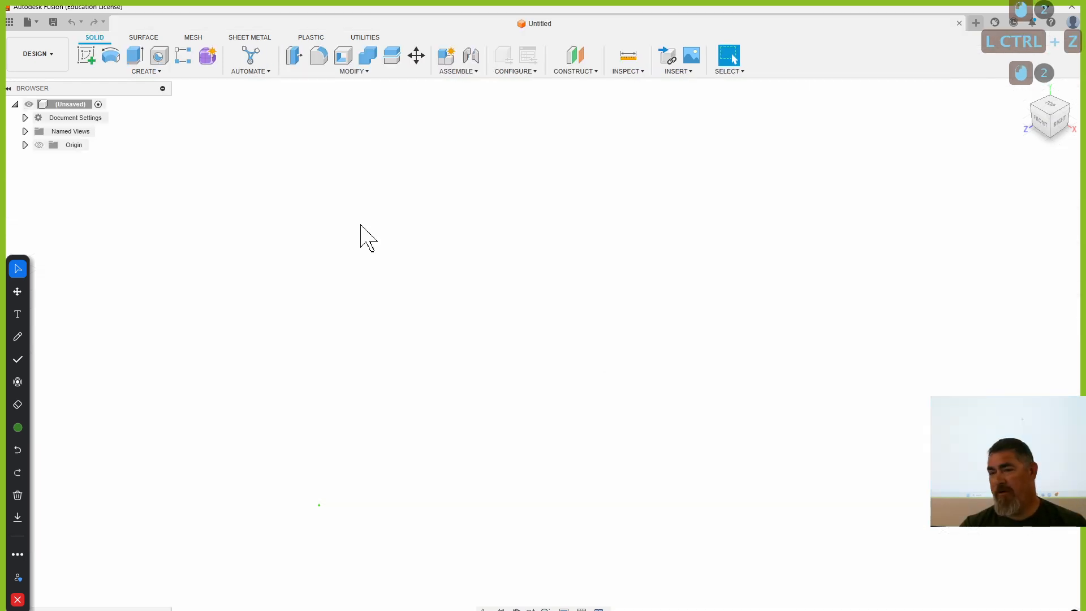
Start a sketch on the top plane and draw a center rectangle from the origin.
{"action": "left_click", "coordinate": [544, 385]}
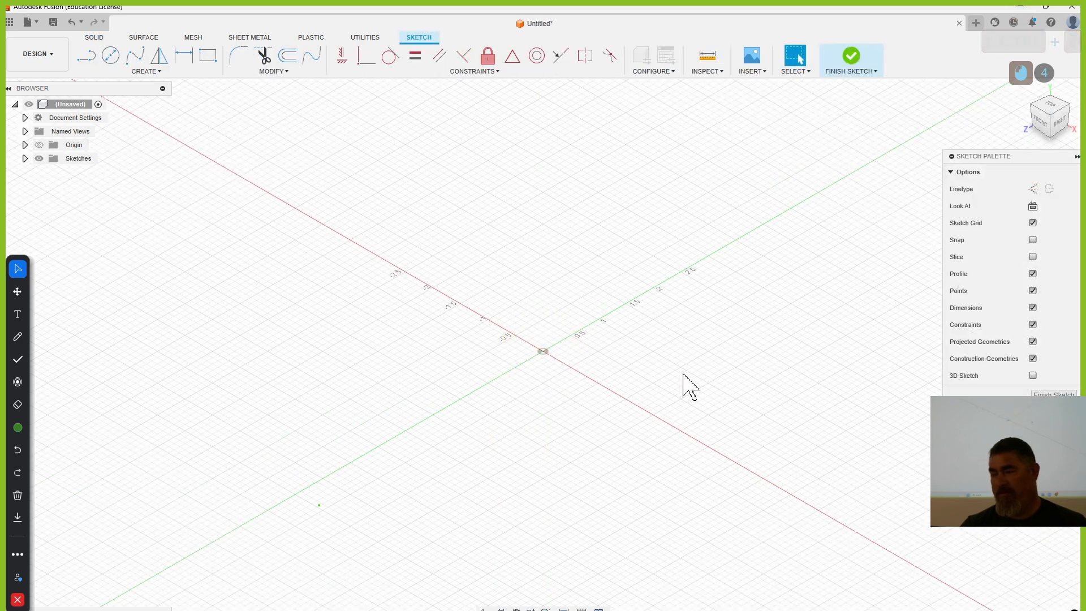
{"action": "key", "text": "r"}
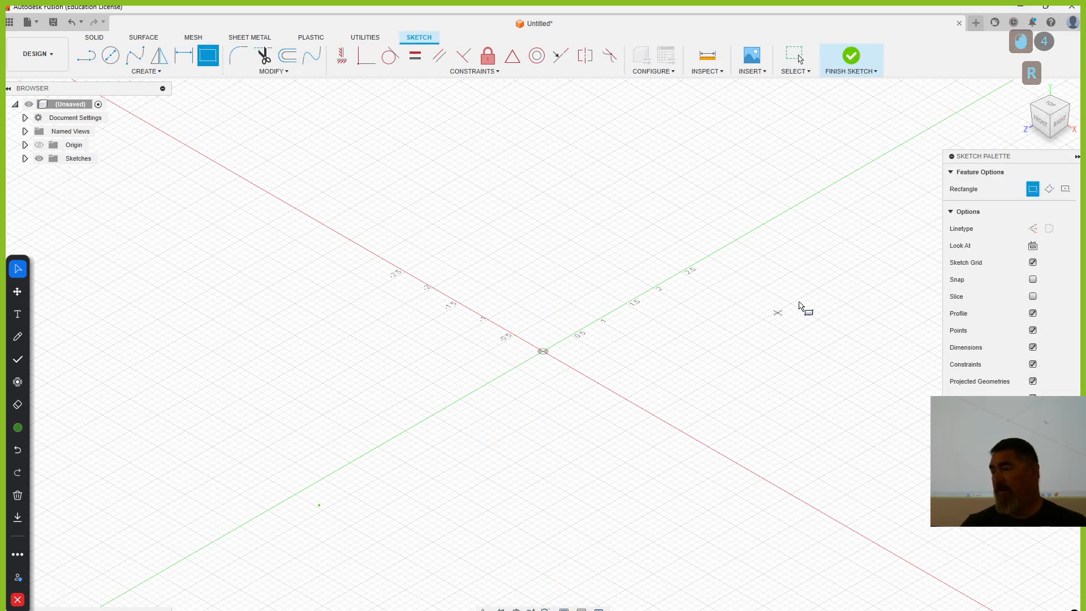
{"action": "left_click", "coordinate": [1065, 189]}
{"action": "left_click", "coordinate": [543, 351]}
{"action": "left_click", "coordinate": [467, 476]}
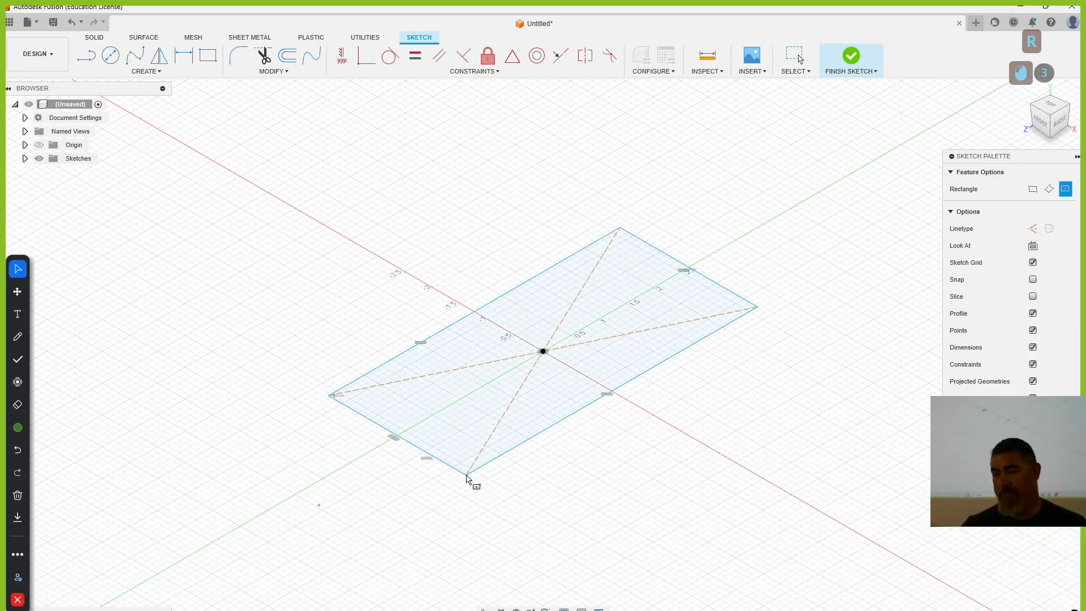
Dimension the rectangle's short side to 8.
{"action": "key", "text": "d"}
{"action": "left_click", "coordinate": [441, 462]}
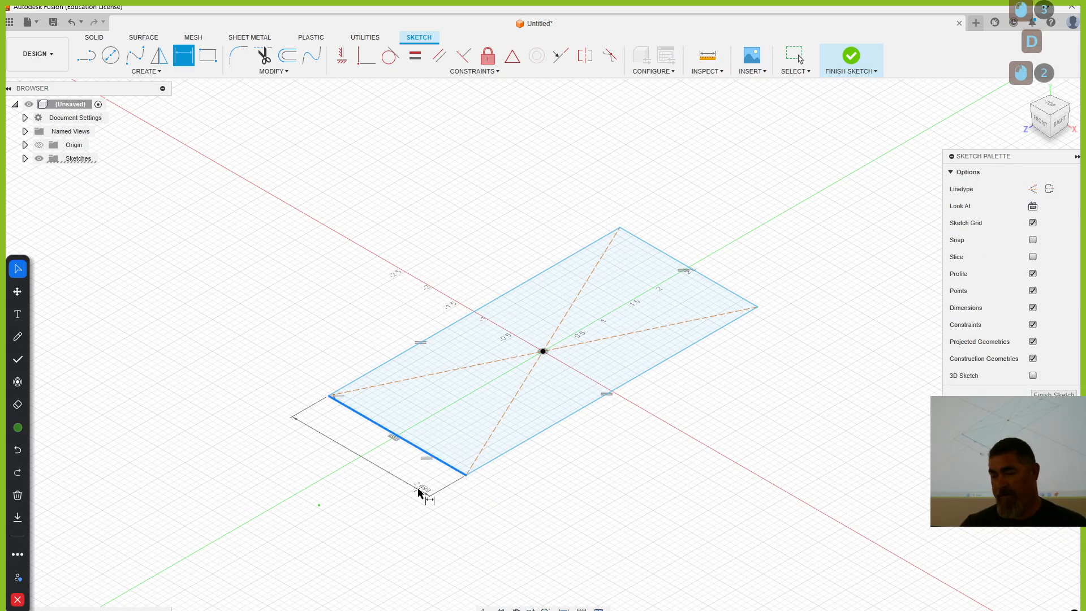
{"action": "left_click", "coordinate": [419, 492]}
{"action": "type", "text": "8"}
{"action": "key", "text": "Return"}
{"action": "scroll", "coordinate": [484, 456], "scroll_direction": "down", "scroll_amount": 3}
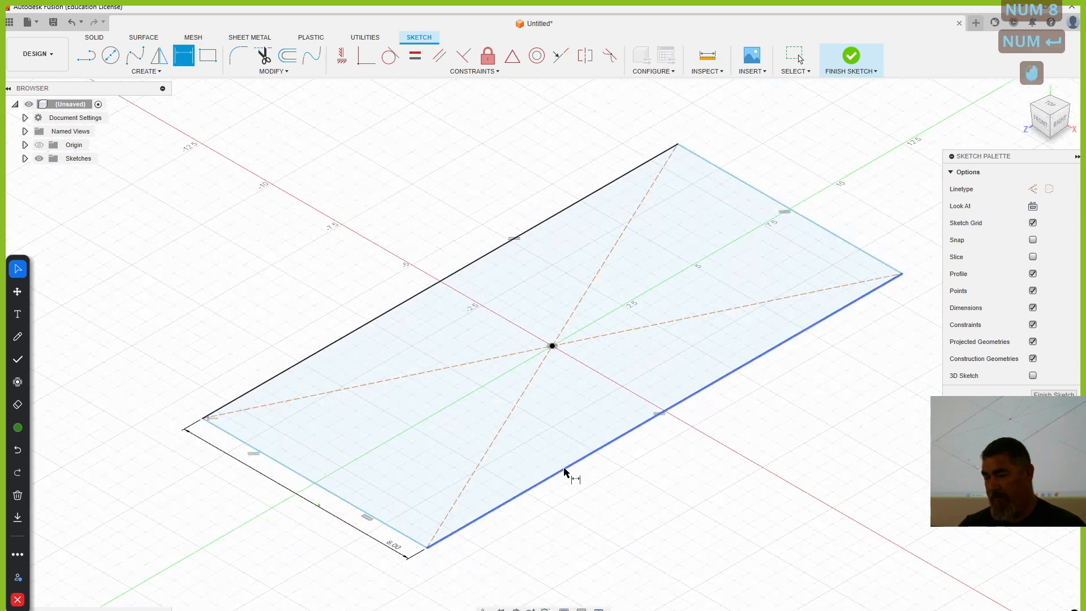
Dimension the rectangle's long side to 15 in and finish the sketch.
{"action": "left_click", "coordinate": [565, 469]}
{"action": "left_click", "coordinate": [584, 498]}
{"action": "type", "text": "15"}
{"action": "key", "text": "Return"}
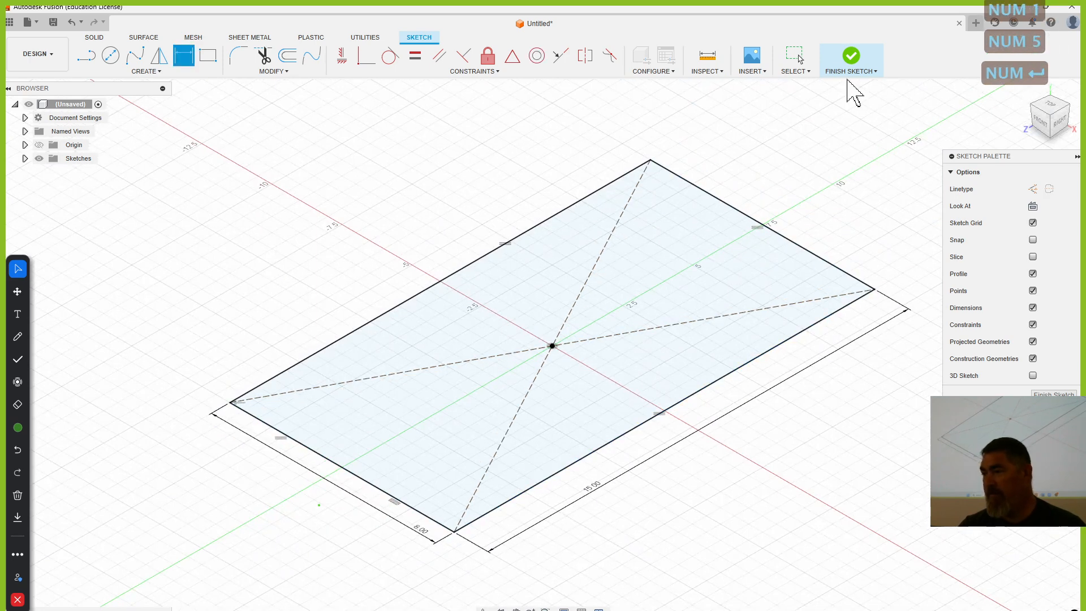
{"action": "left_click", "coordinate": [851, 59]}
Extrude the rectangle 1 in to form the base plate.
{"action": "left_click", "coordinate": [136, 59]}
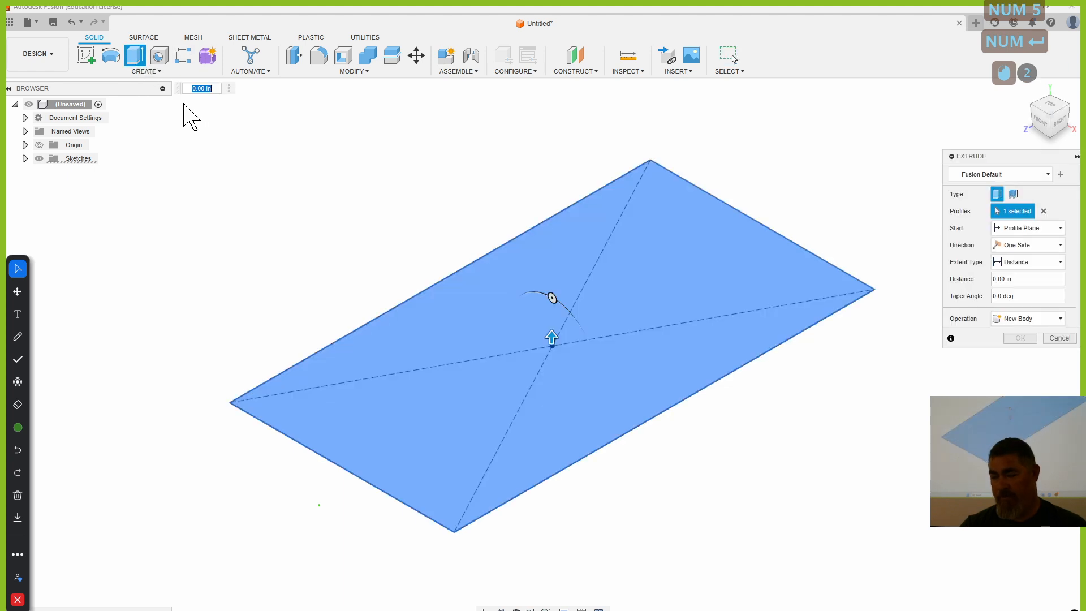
{"action": "type", "text": "1"}
{"action": "key", "text": "Return"}
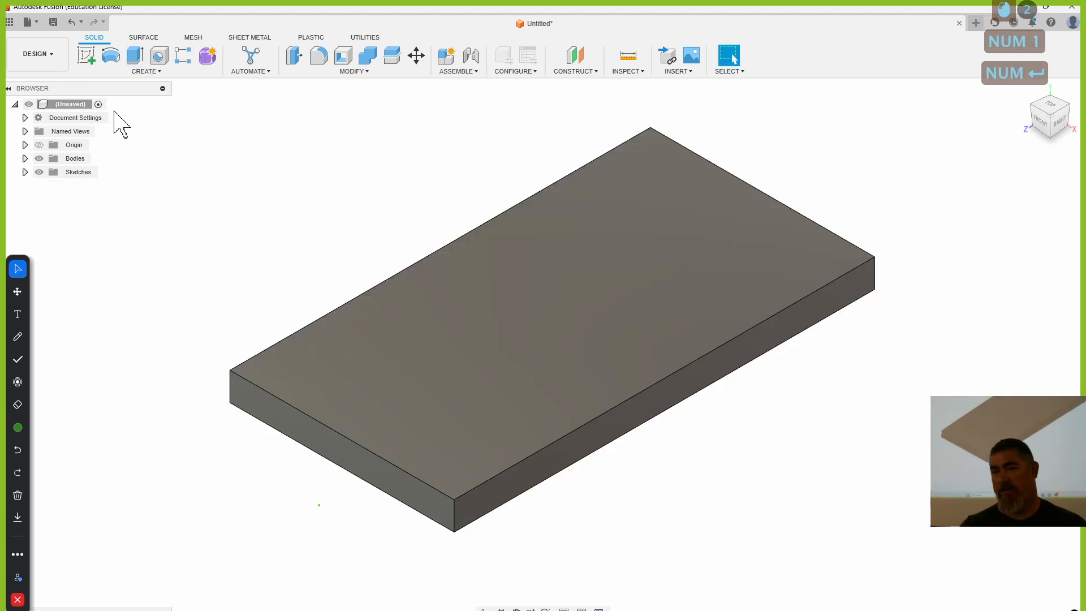
Sketch on the plate's short end face a vertical line up from its top edge and a sloping line down to the outer corner.
{"action": "left_click", "coordinate": [86, 56]}
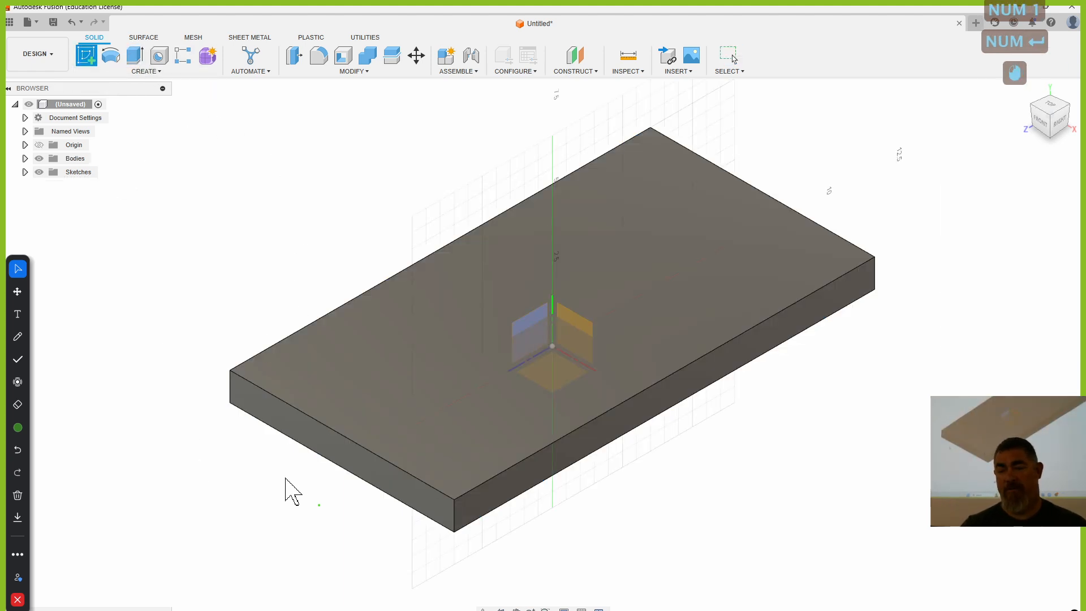
{"action": "left_click", "coordinate": [324, 460]}
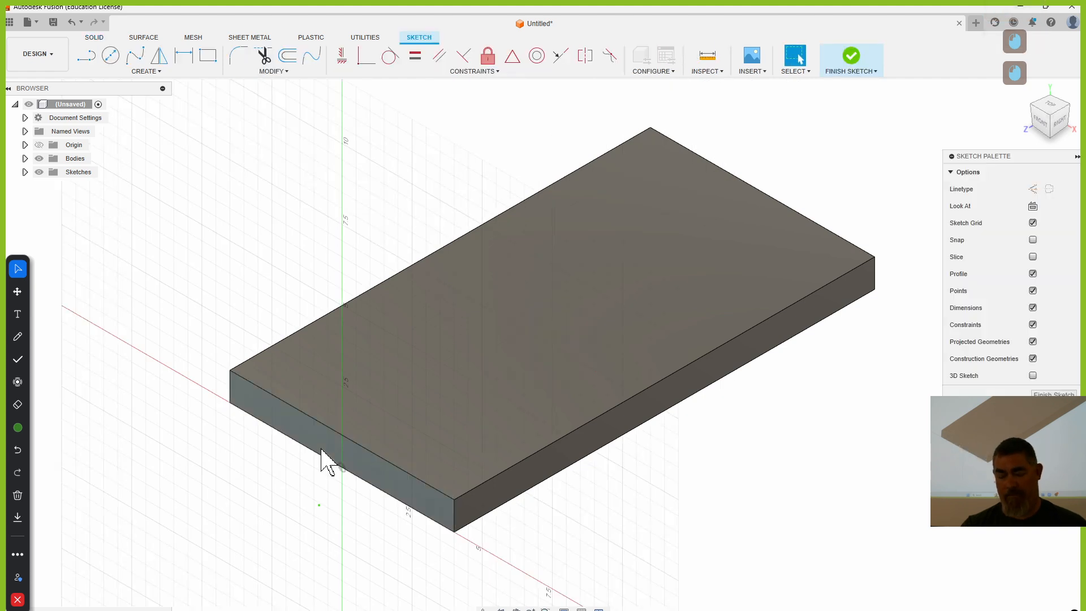
{"action": "key", "text": "l"}
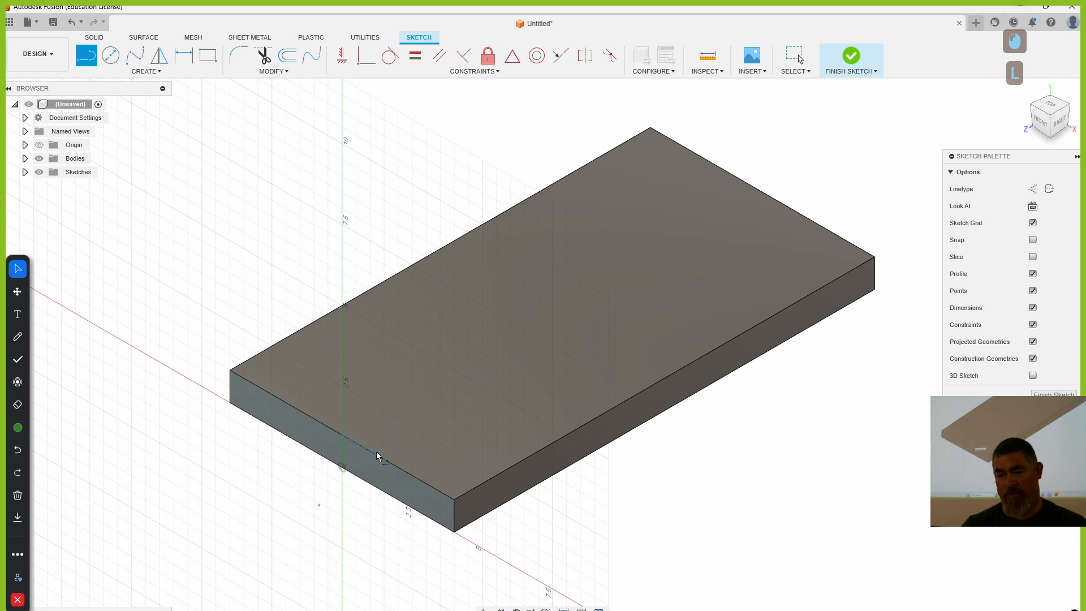
{"action": "left_click", "coordinate": [376, 452]}
{"action": "left_click", "coordinate": [377, 386]}
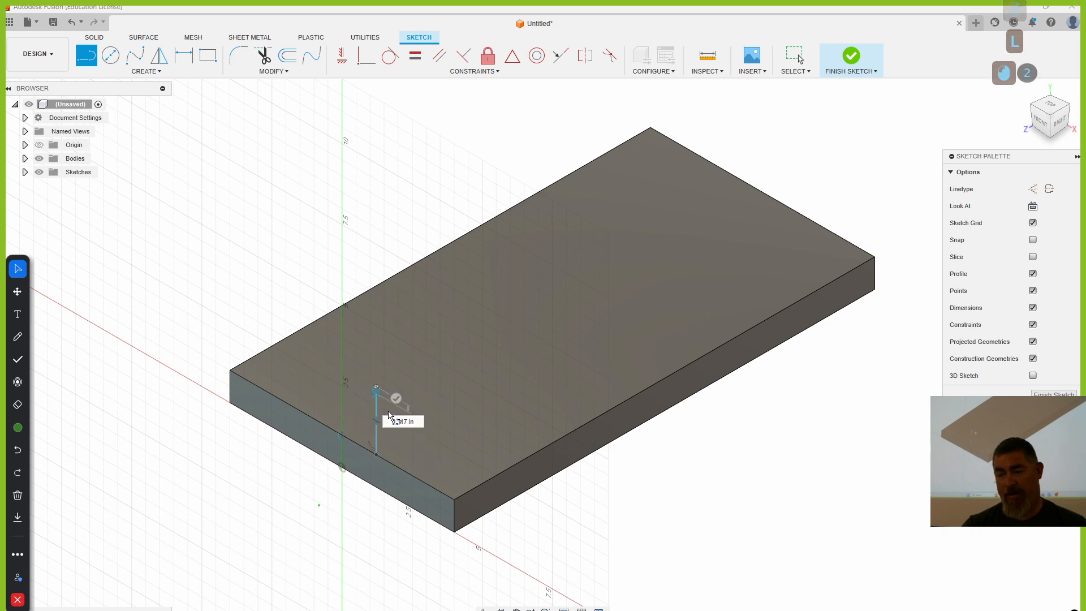
{"action": "left_click", "coordinate": [455, 499]}
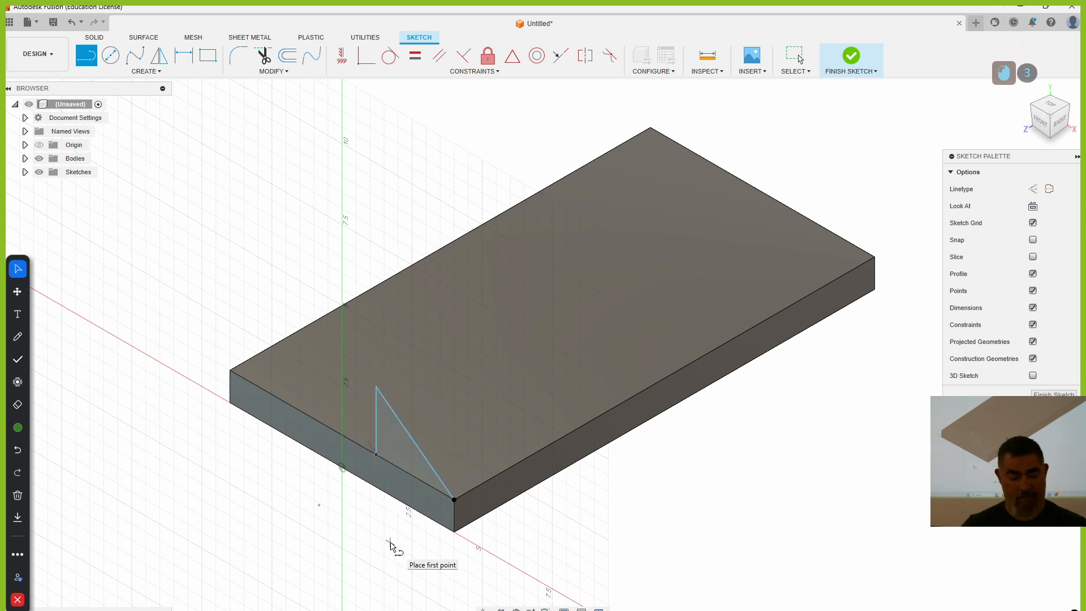
Dimension the triangle's vertical line to 3 in.
{"action": "key", "text": "d"}
{"action": "left_click", "coordinate": [378, 427]}
{"action": "left_click", "coordinate": [306, 511]}
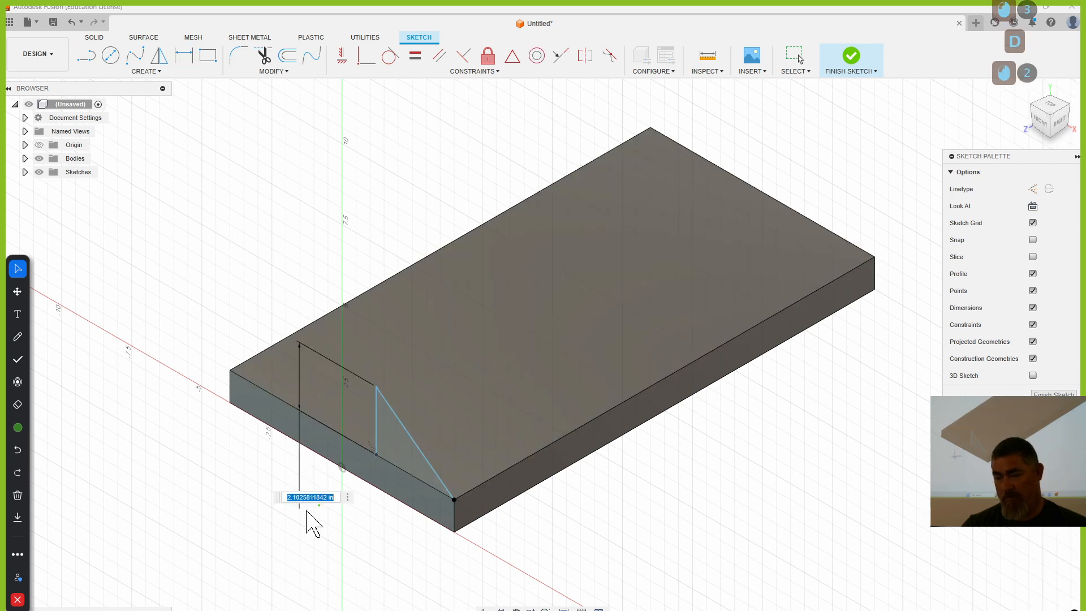
{"action": "type", "text": "3"}
{"action": "key", "text": "Return"}
Dimension the triangle's base between the plate corner and the vertical line to 2.5 in.
{"action": "scroll", "coordinate": [664, 307], "scroll_direction": "up", "scroll_amount": 2}
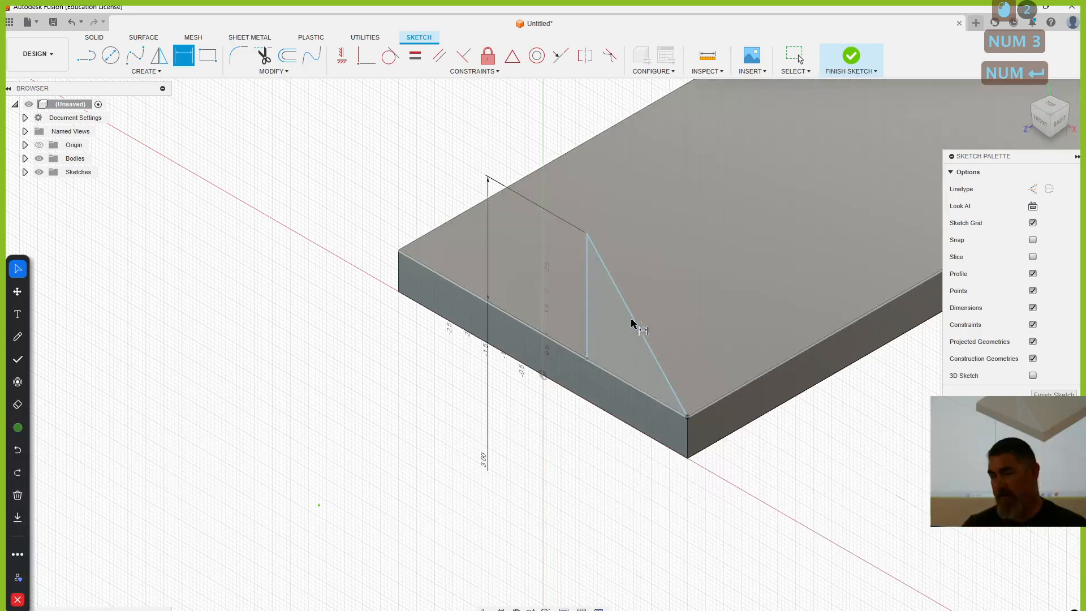
{"action": "left_click", "coordinate": [687, 417]}
{"action": "left_click", "coordinate": [586, 358]}
{"action": "left_click", "coordinate": [648, 531]}
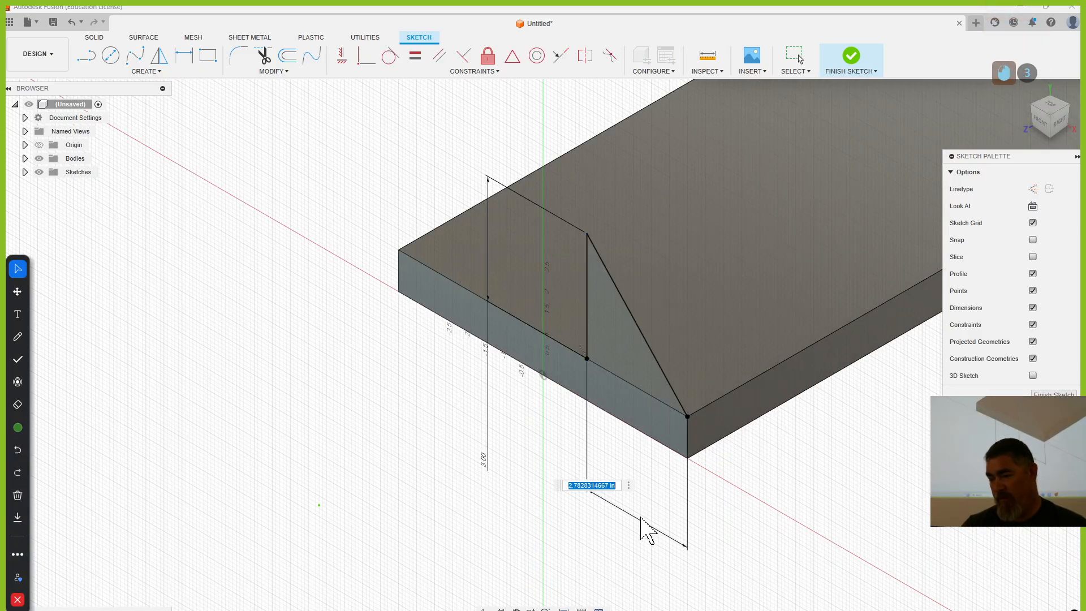
{"action": "type", "text": "2.5"}
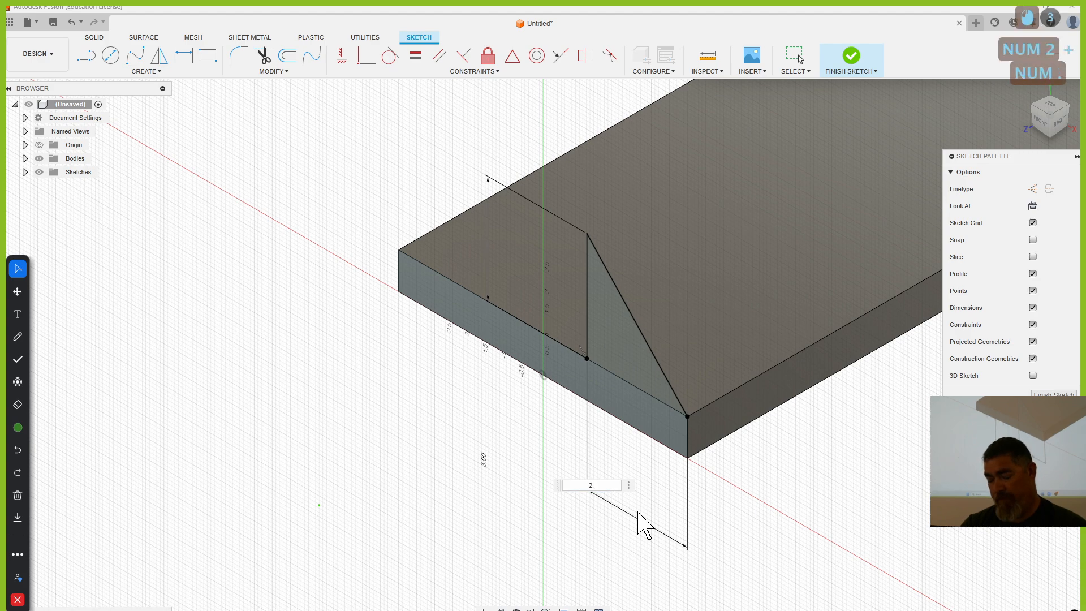
{"action": "key", "text": "Return"}
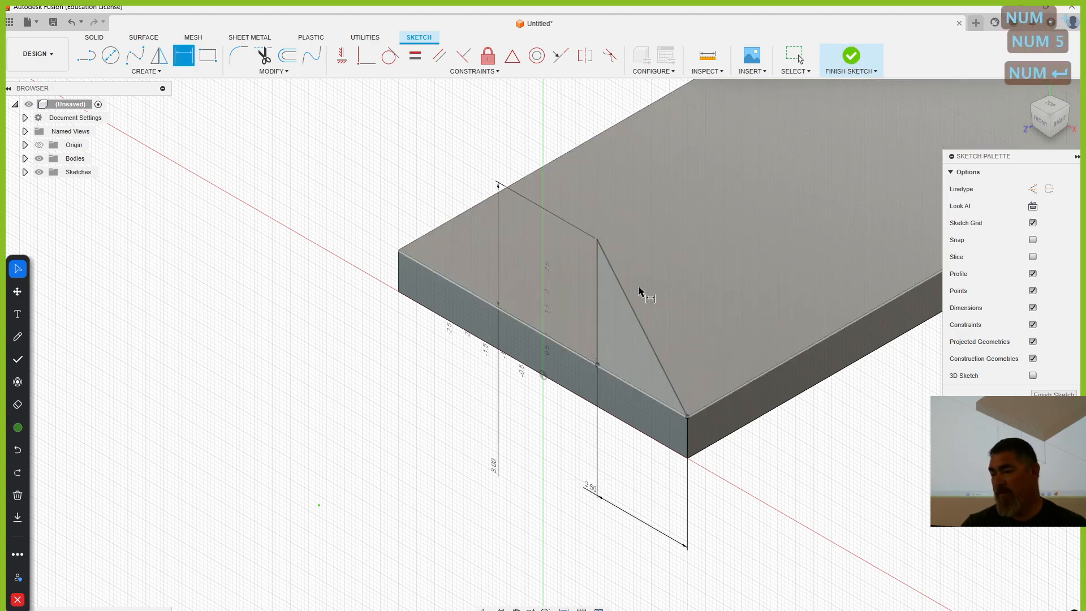
Set the triangle's height dimension to 3.5 in and finish the sketch.
{"action": "double_click", "coordinate": [495, 465]}
{"action": "type", "text": "3.5"}
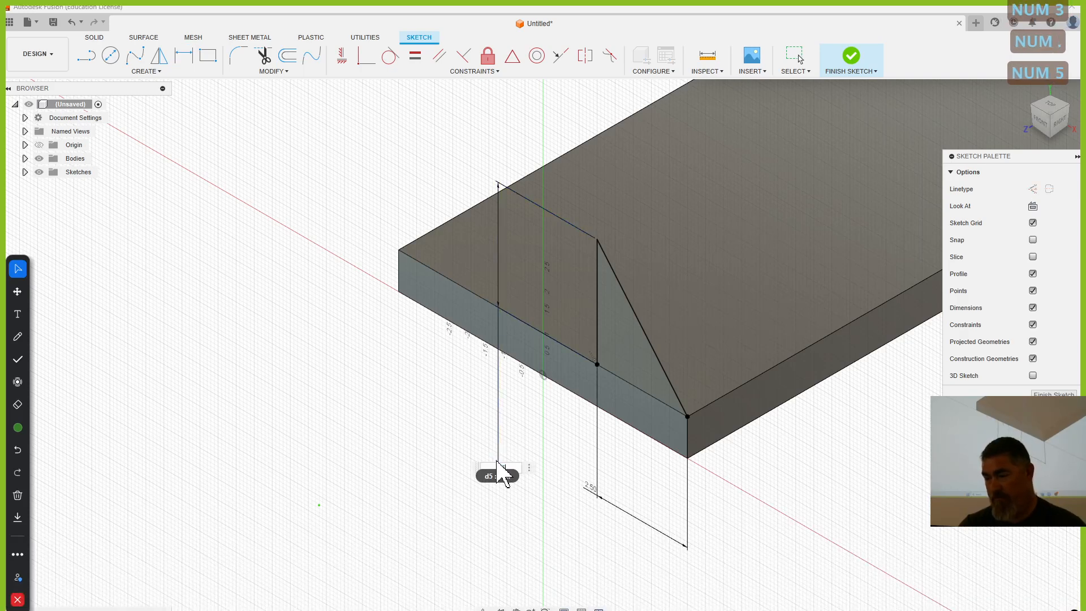
{"action": "key", "text": "Return"}
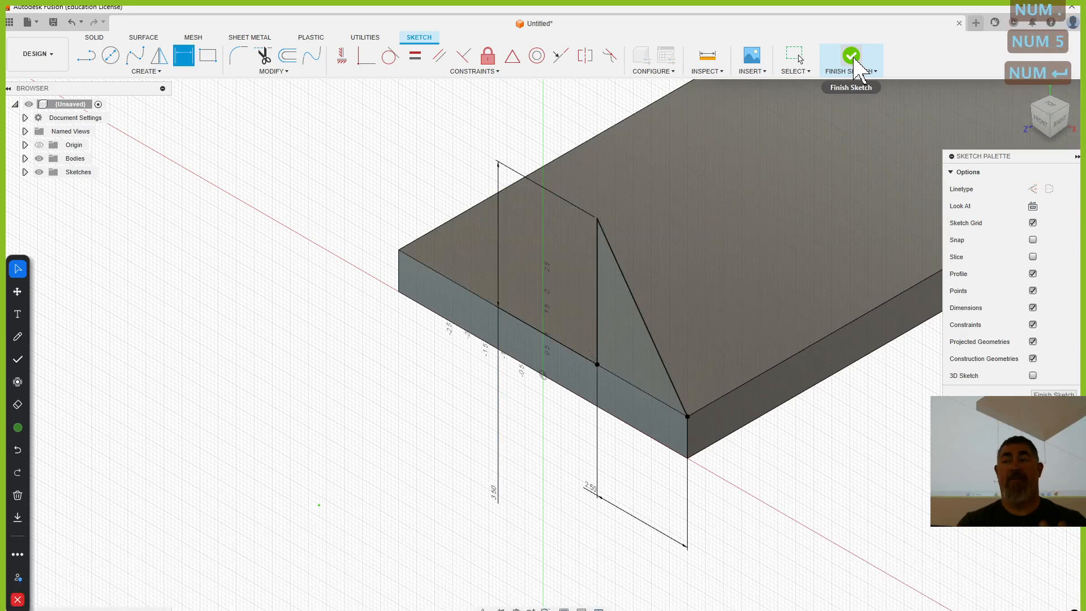
{"action": "left_click", "coordinate": [855, 59]}
Extrude the triangular profile -1 in inward over the plate, joining it to the body.
{"action": "left_click", "coordinate": [136, 57]}
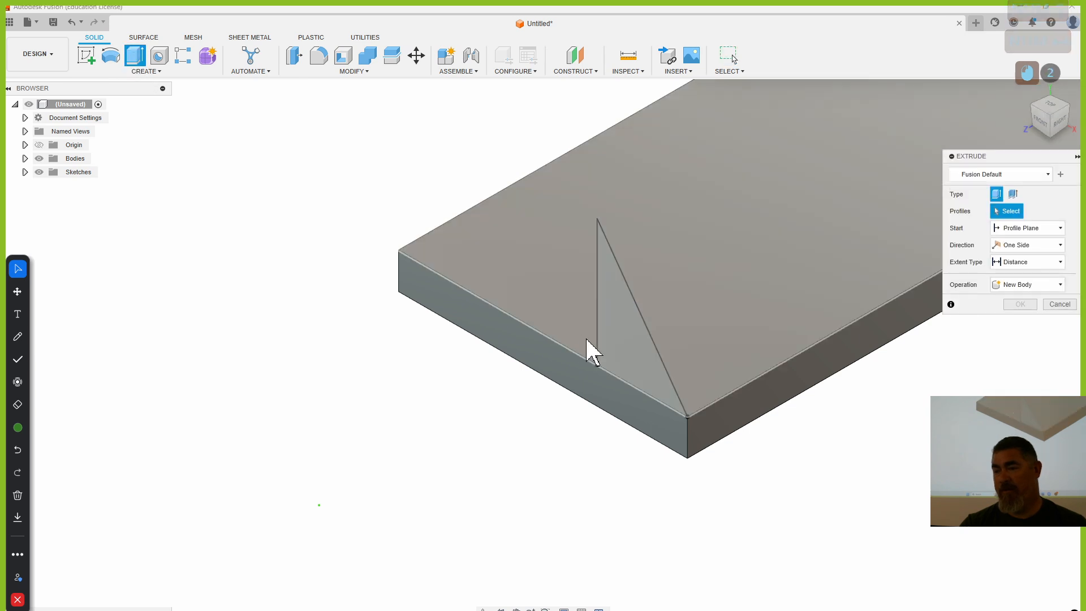
{"action": "left_click", "coordinate": [639, 362]}
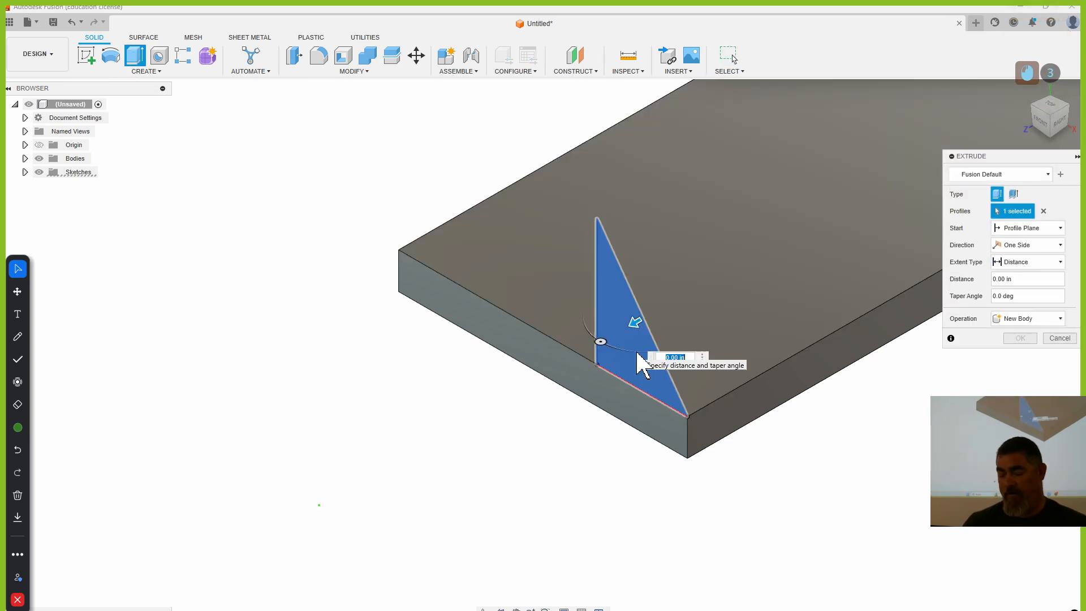
{"action": "type", "text": "1"}
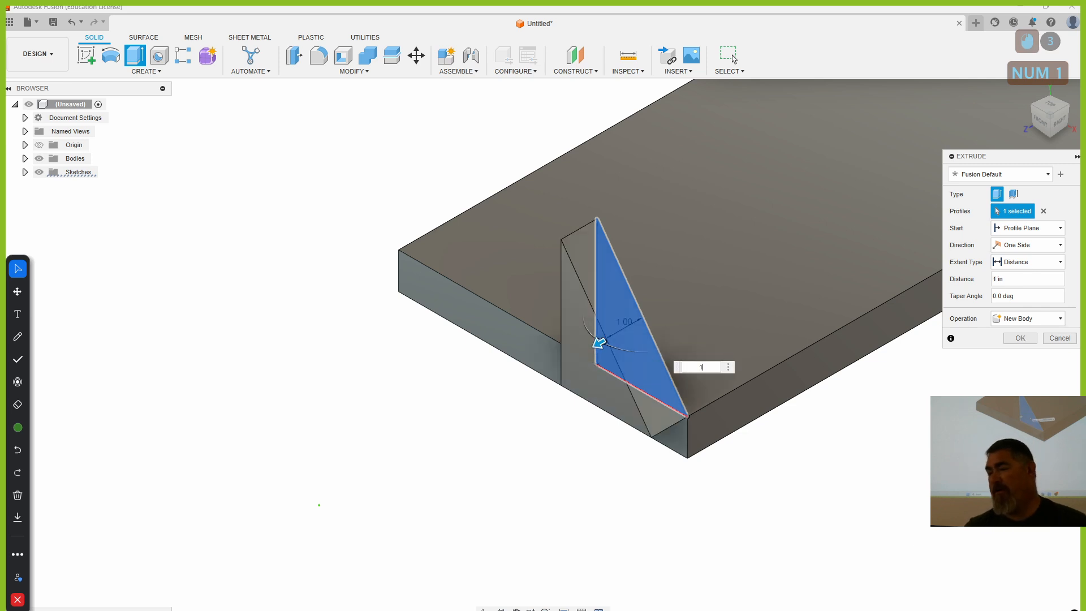
{"action": "middle_click_drag", "start_coordinate": [841, 514], "coordinate": [622, 523]}
{"action": "key", "text": "Left"}
{"action": "key", "text": "Left"}
{"action": "key", "text": "Left"}
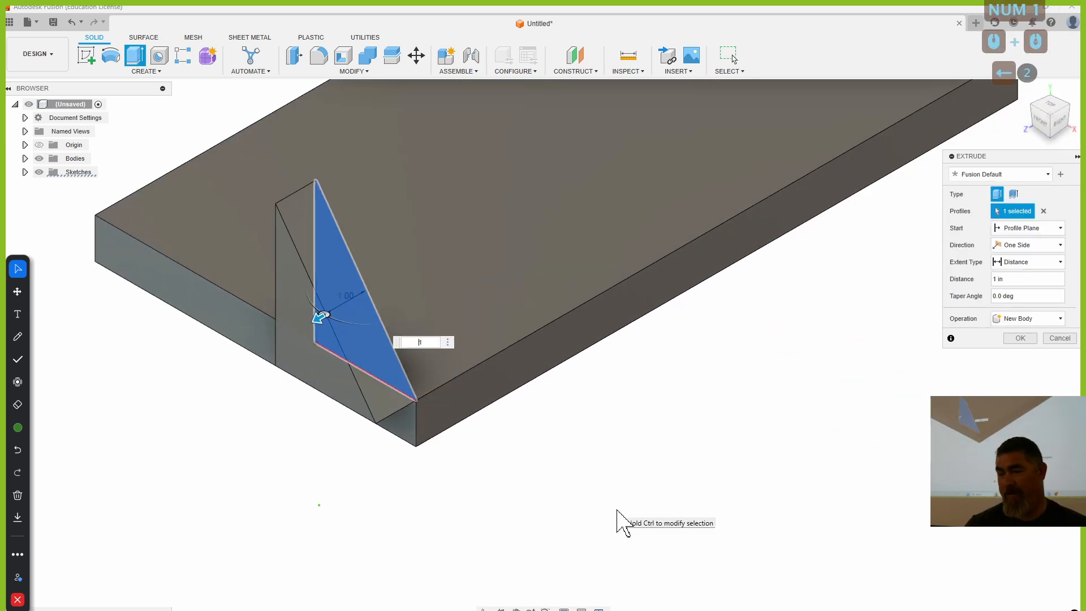
{"action": "type", "text": "-"}
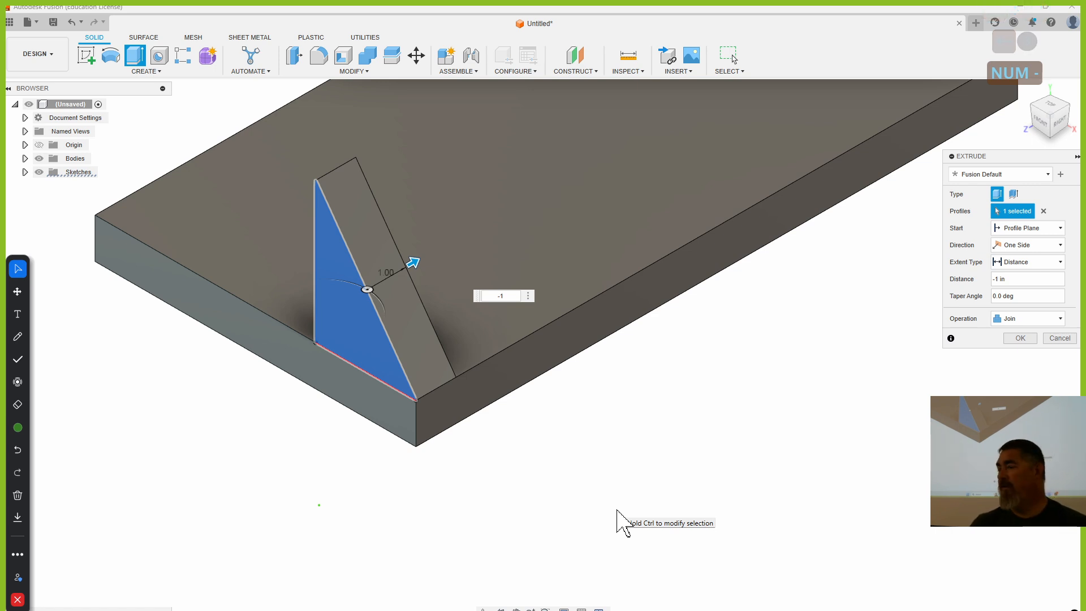
{"action": "left_click", "coordinate": [1020, 338]}
Round the top edge of the triangular upright with a constant 0.25 in fillet.
{"action": "left_click", "coordinate": [318, 56]}
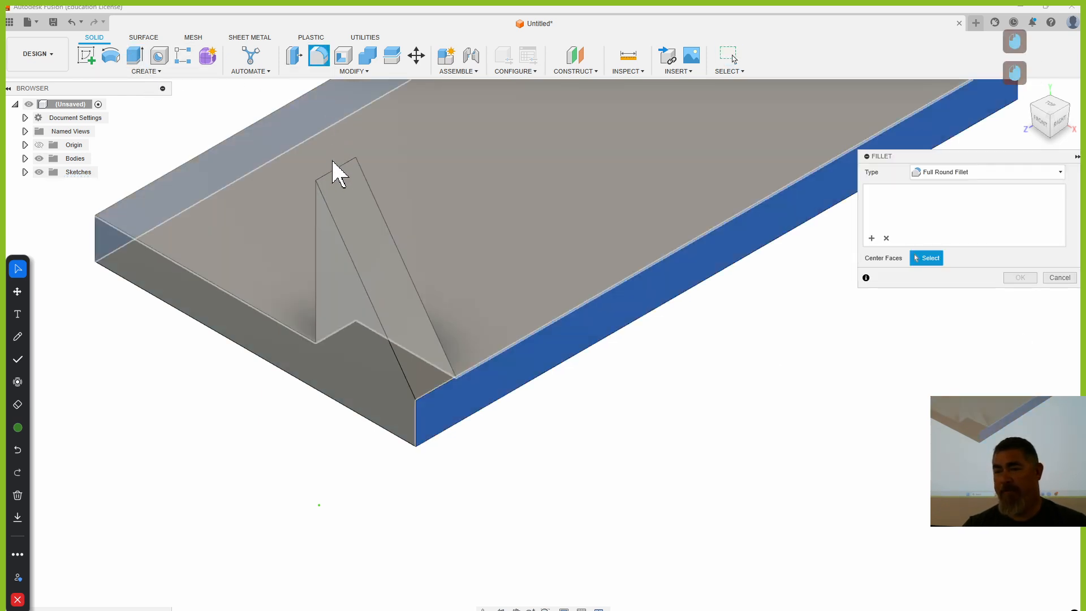
{"action": "left_click", "coordinate": [334, 168]}
{"action": "left_click", "coordinate": [942, 171]}
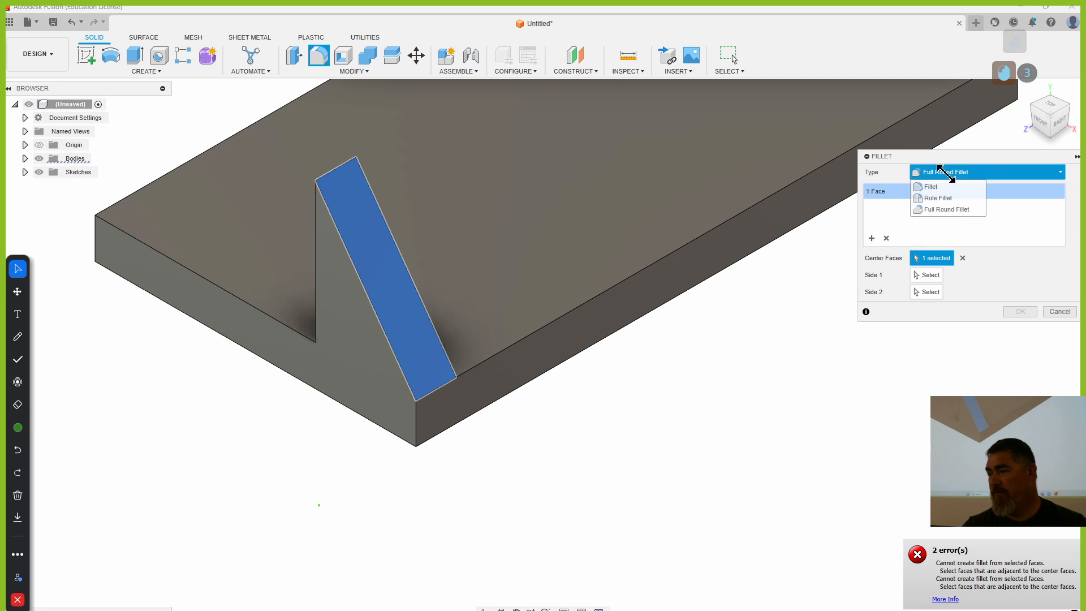
{"action": "left_click", "coordinate": [931, 187]}
{"action": "left_click", "coordinate": [337, 166]}
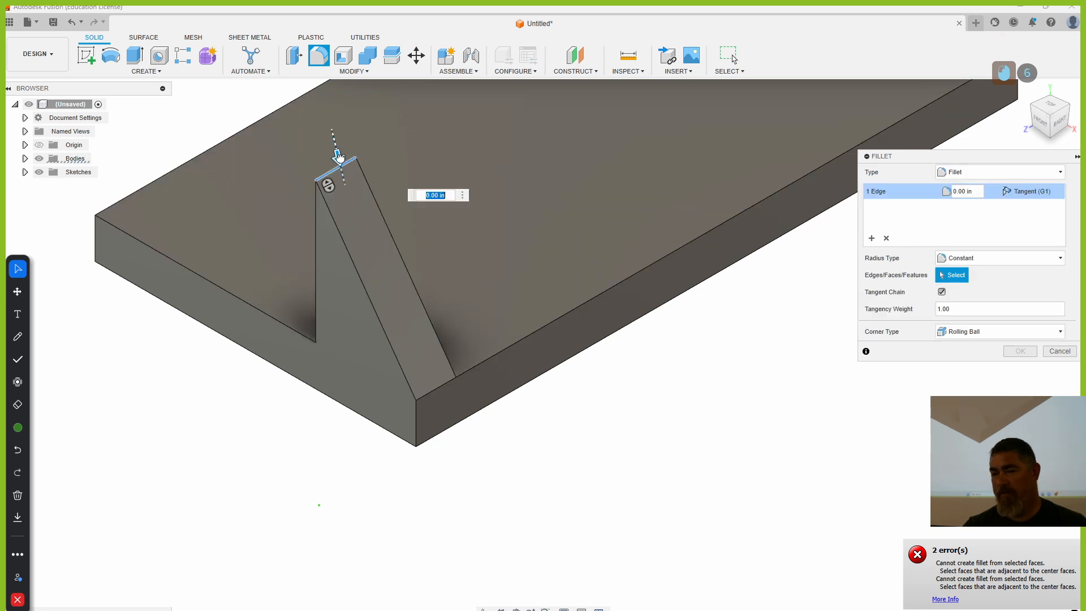
{"action": "left_click_drag", "start_coordinate": [339, 157], "coordinate": [352, 182]}
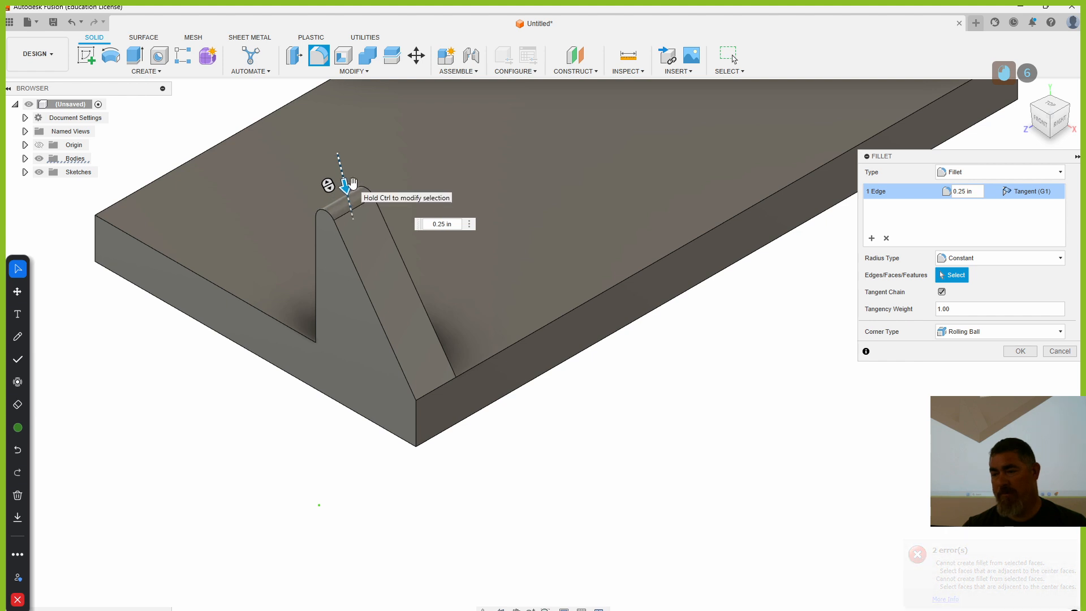
{"action": "left_click", "coordinate": [1021, 352]}
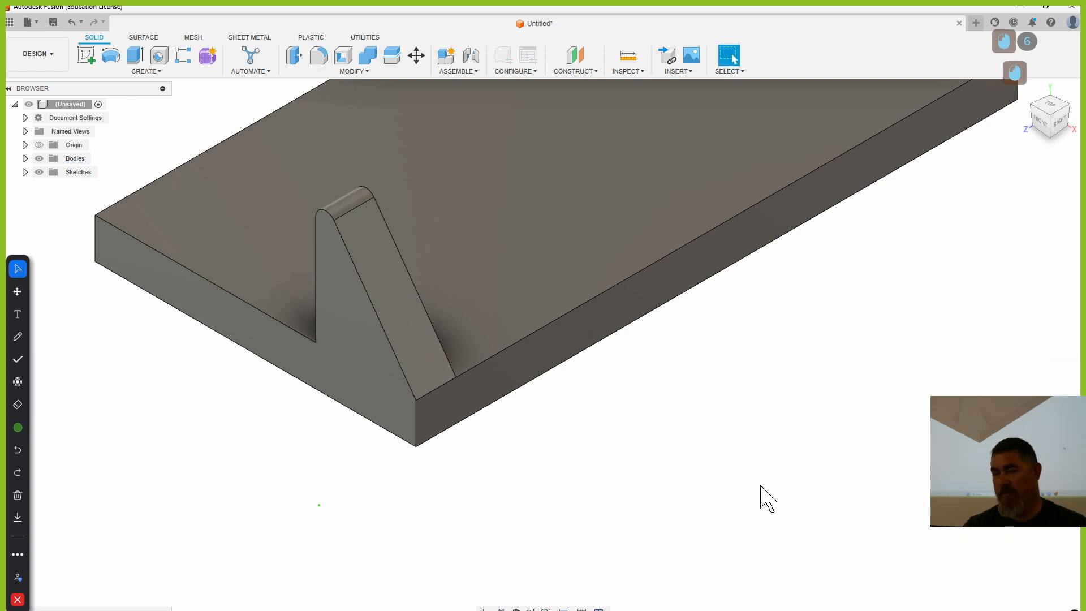
Mirror the upright's extrusion and fillet features across the lengthwise vertical origin plane to the plate's opposite side.
{"action": "scroll", "coordinate": [764, 493], "scroll_direction": "down", "scroll_amount": 3}
{"action": "left_click", "coordinate": [149, 71]}
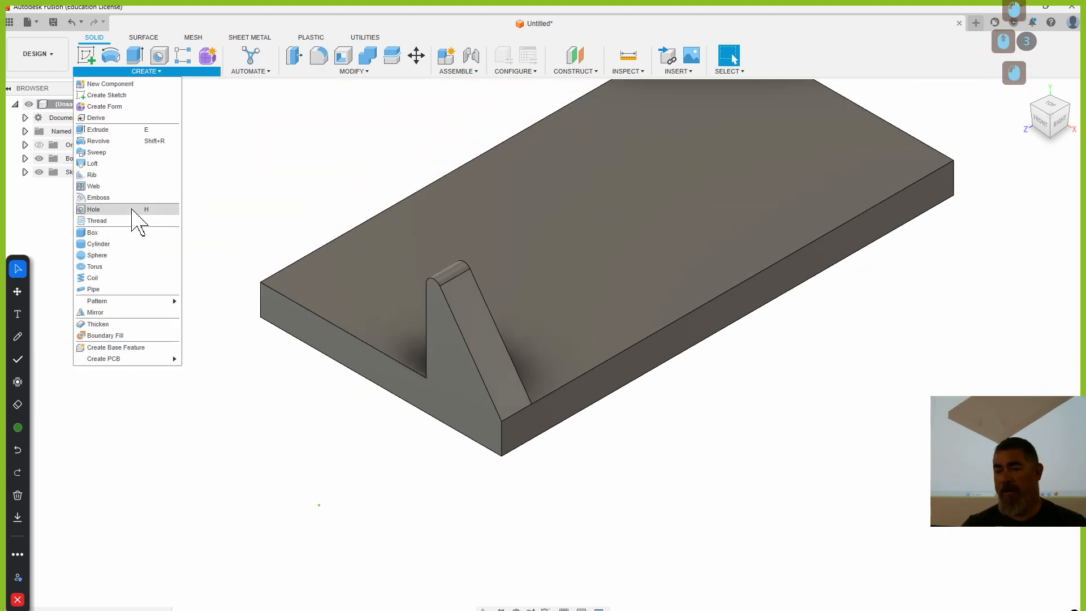
{"action": "left_click", "coordinate": [127, 313]}
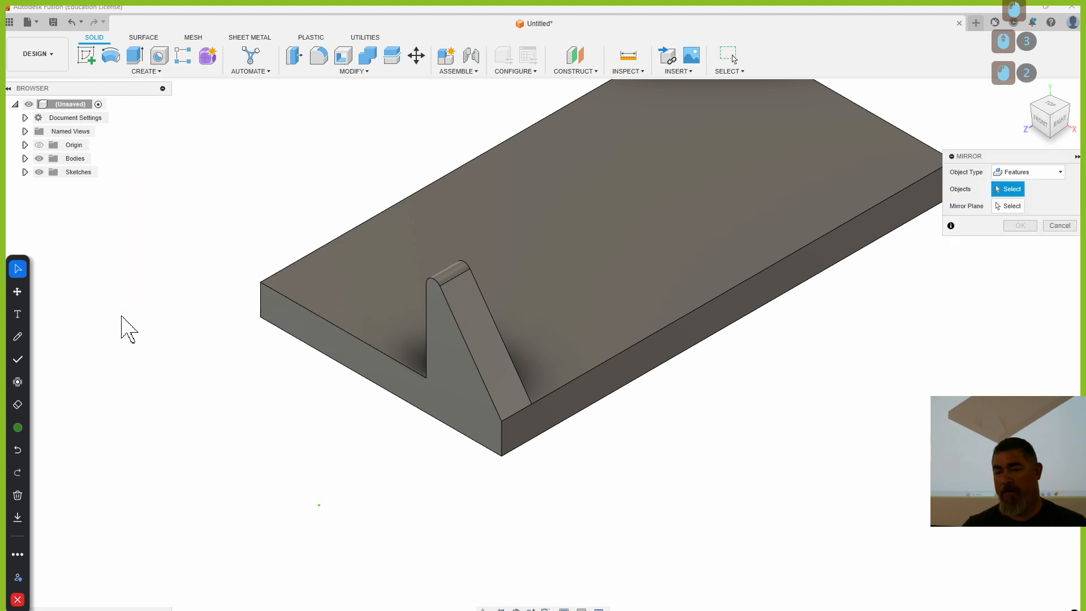
{"action": "left_click", "coordinate": [148, 605]}
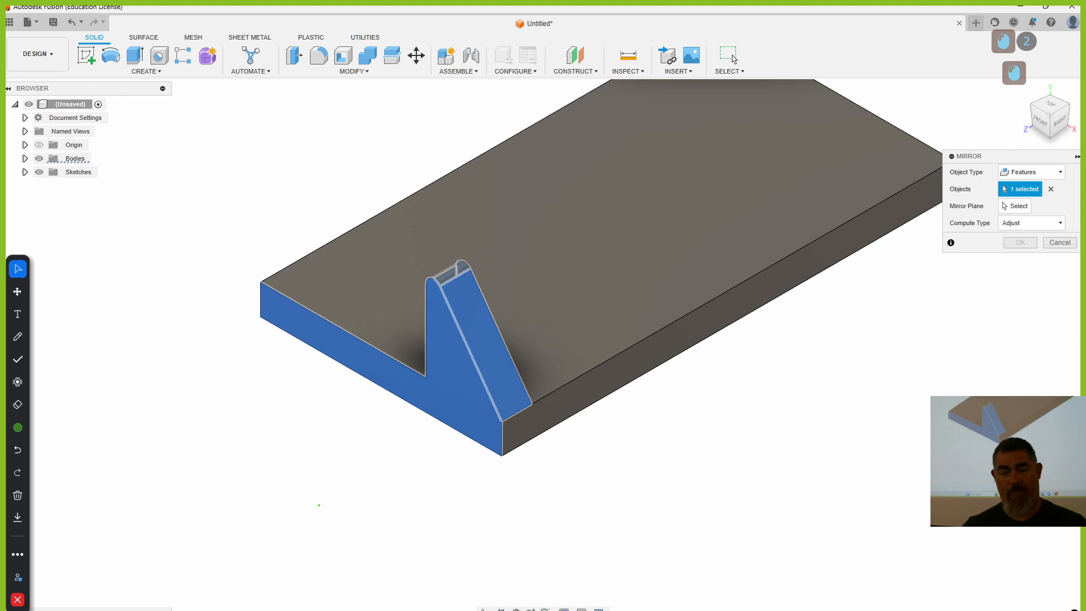
{"action": "left_click", "coordinate": [147, 607]}
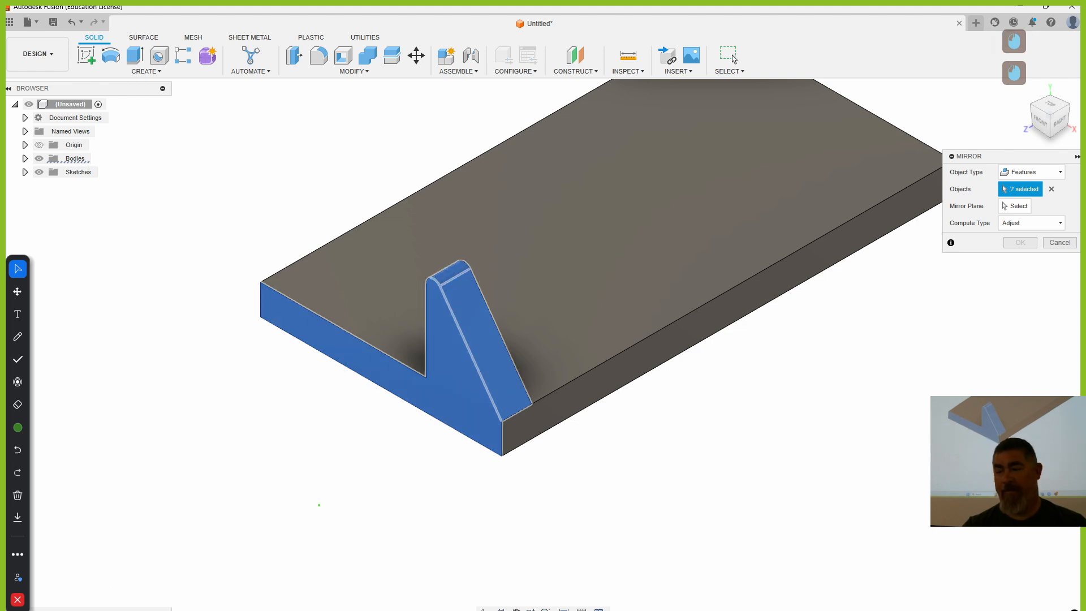
{"action": "left_click", "coordinate": [1015, 206]}
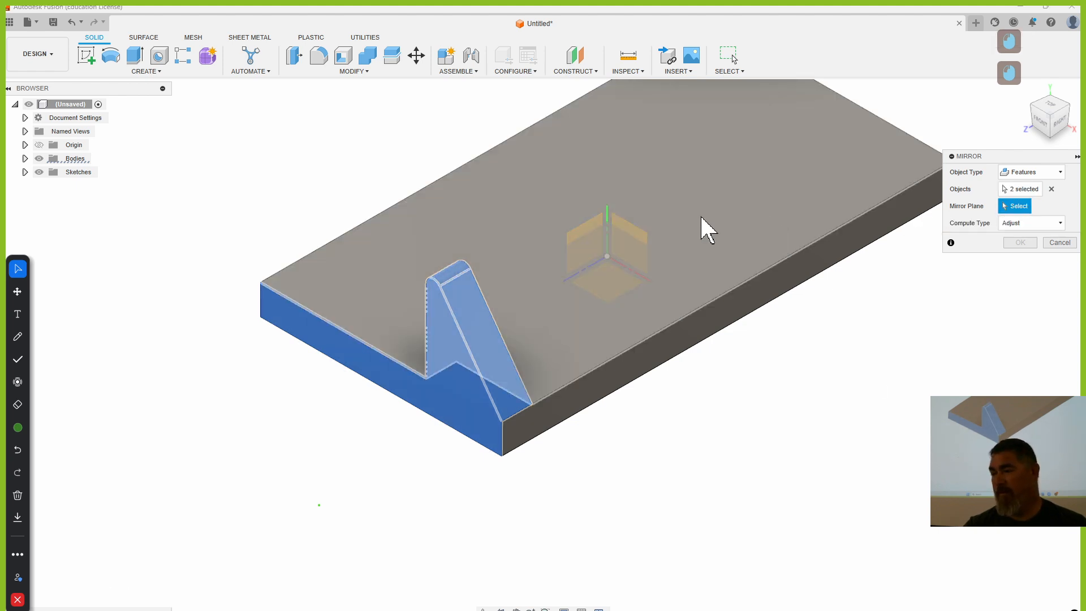
{"action": "left_click", "coordinate": [589, 233]}
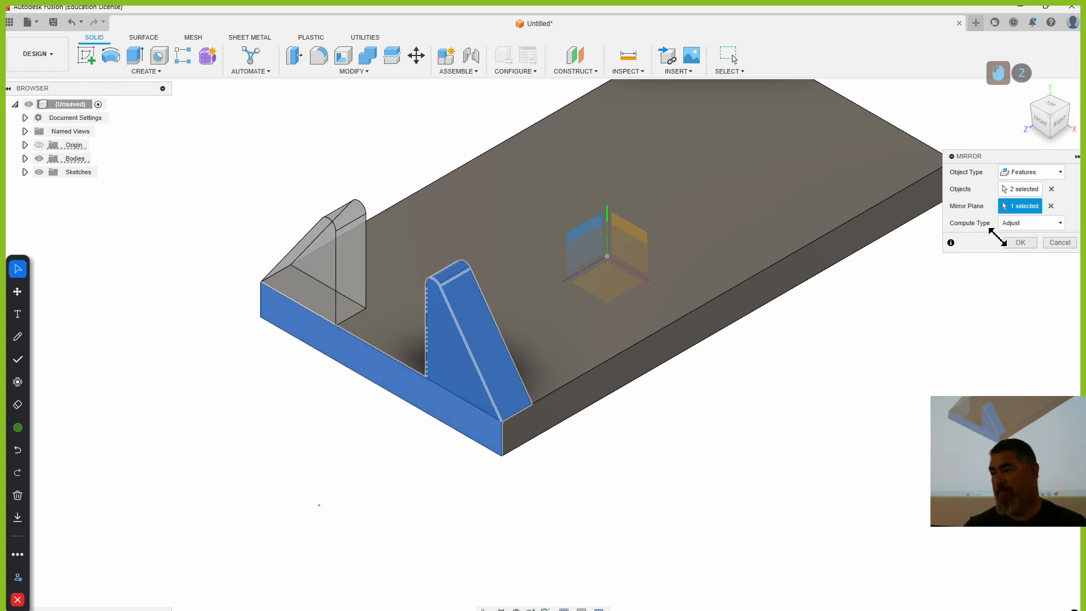
{"action": "left_click", "coordinate": [1021, 242]}
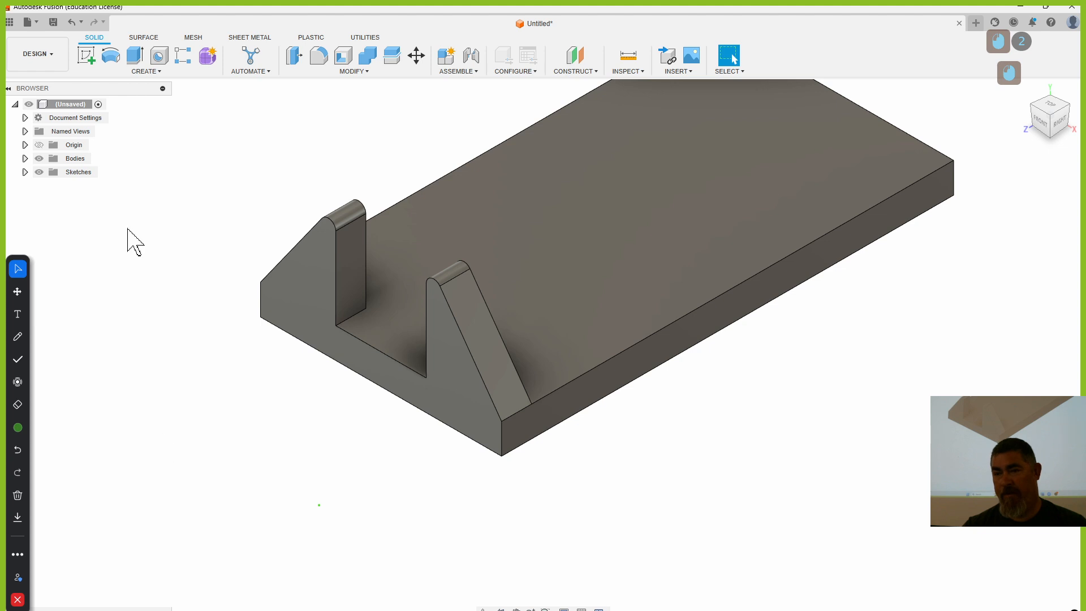
Mirror the second upright's mirror feature across the crosswise vertical origin plane to the plate's far end.
{"action": "left_click", "coordinate": [146, 71]}
{"action": "left_click", "coordinate": [127, 313]}
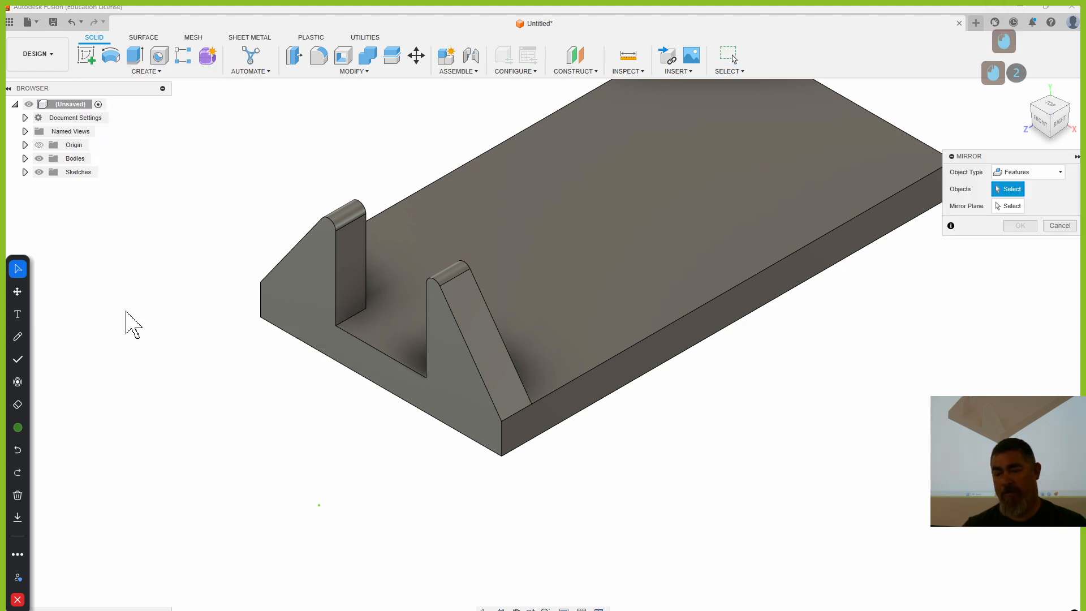
{"action": "left_click", "coordinate": [136, 610]}
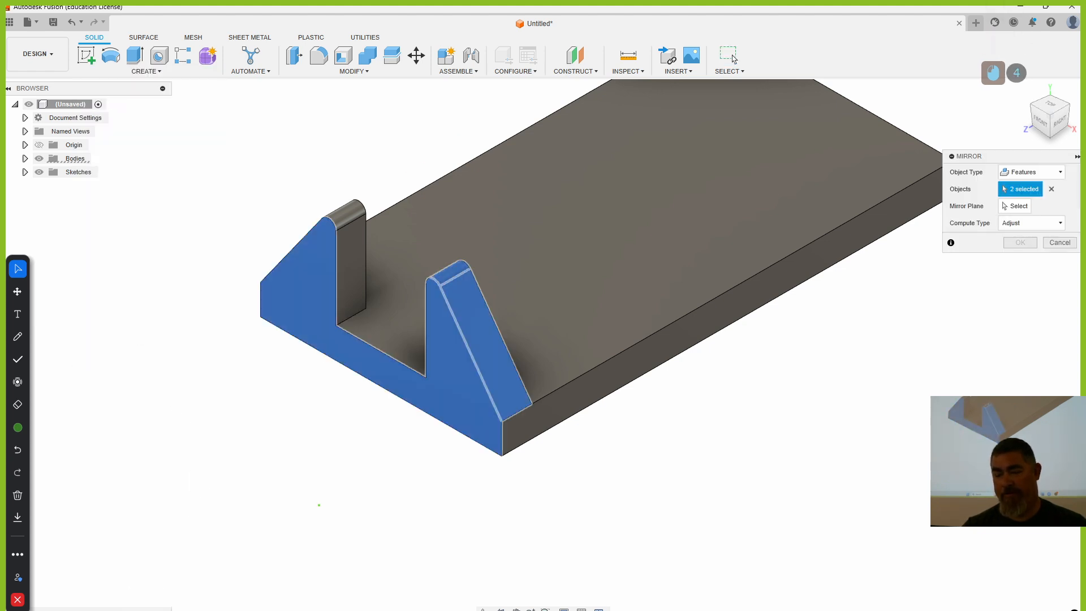
{"action": "left_click", "coordinate": [163, 610]}
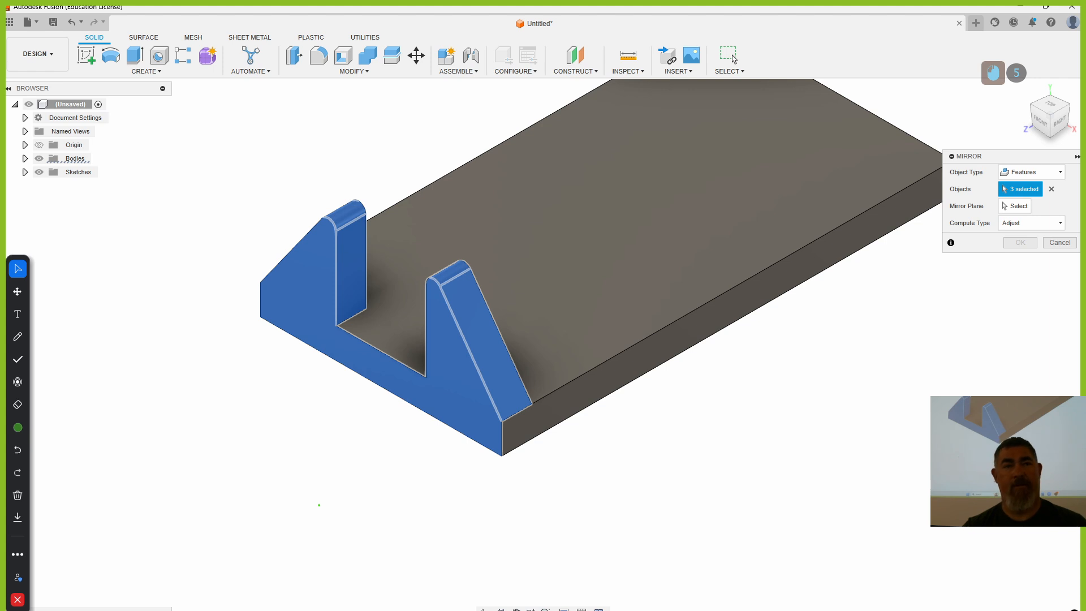
{"action": "left_click", "coordinate": [149, 609]}
{"action": "left_click", "coordinate": [135, 610]}
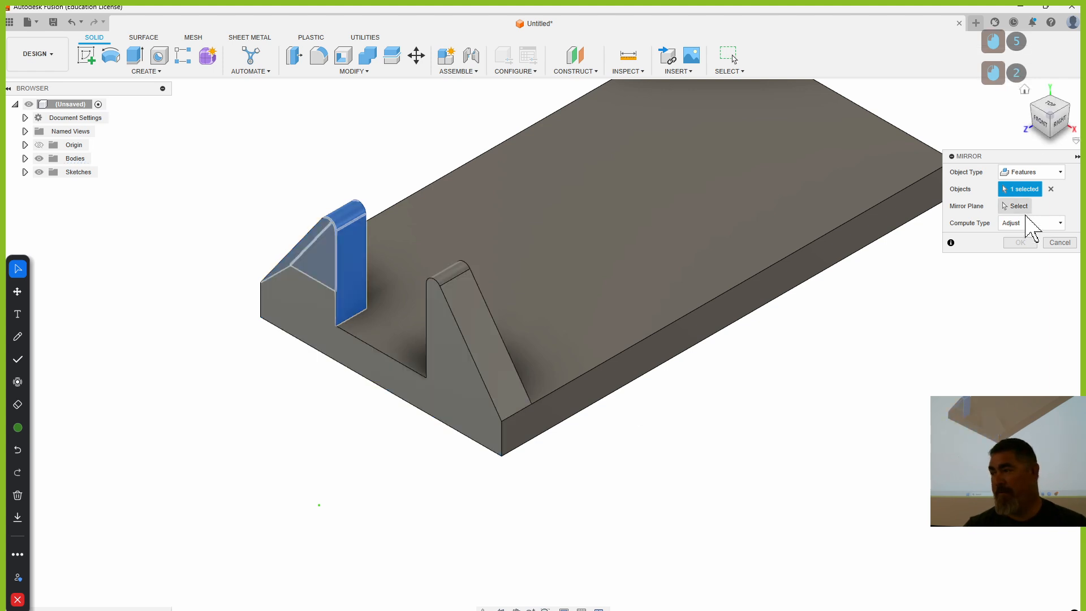
{"action": "left_click", "coordinate": [1013, 206]}
{"action": "left_click", "coordinate": [648, 235]}
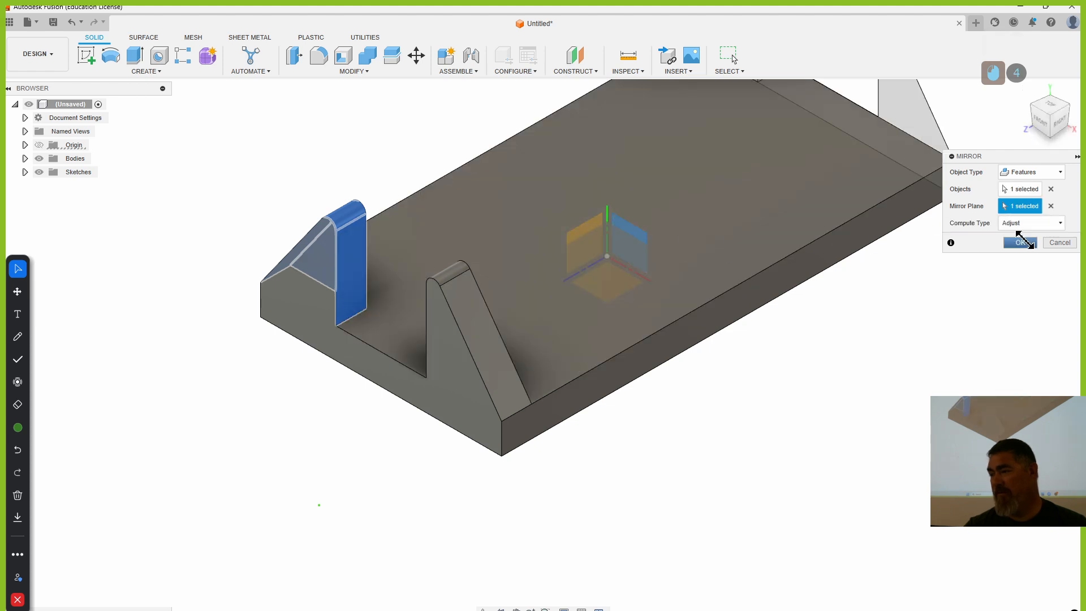
{"action": "left_click", "coordinate": [1025, 240]}
{"action": "scroll", "coordinate": [942, 335], "scroll_direction": "down", "scroll_amount": 3}
{"action": "middle_click_drag", "start_coordinate": [941, 335], "coordinate": [825, 453]}
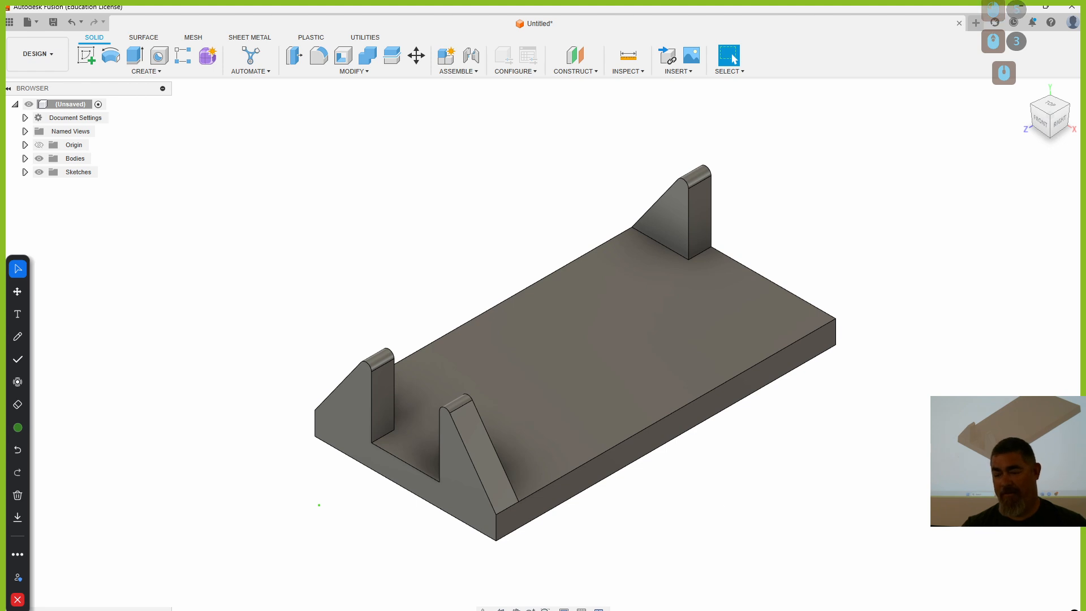
Edit the crosswise mirror to also include the original upright's extrusion and fillet features.
{"action": "double_click", "coordinate": [163, 610]}
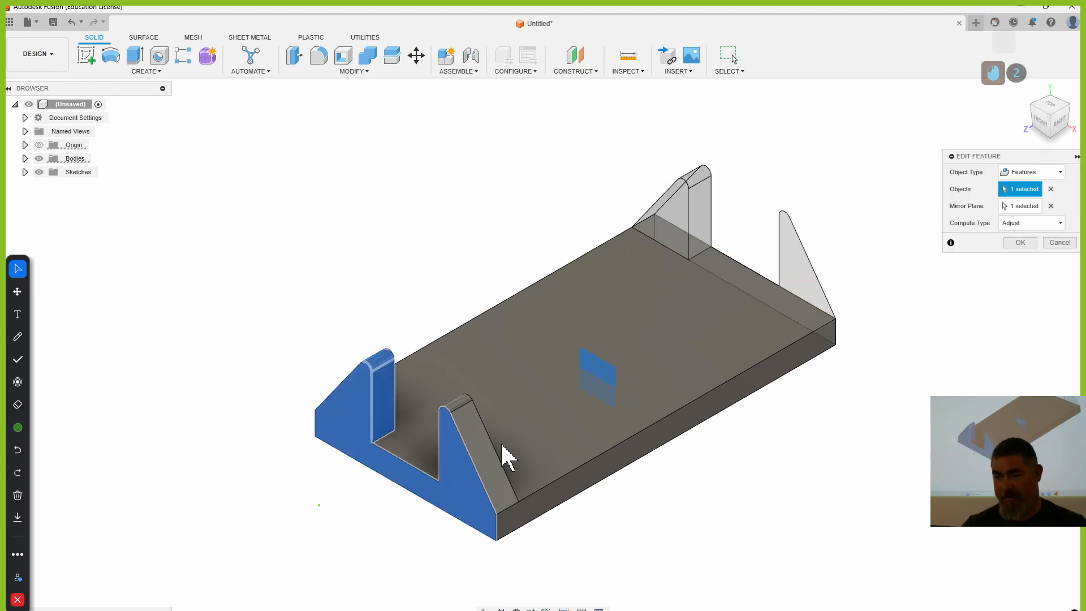
{"action": "left_click", "coordinate": [135, 610], "text": "ctrl"}
{"action": "left_click", "coordinate": [149, 610], "text": "ctrl"}
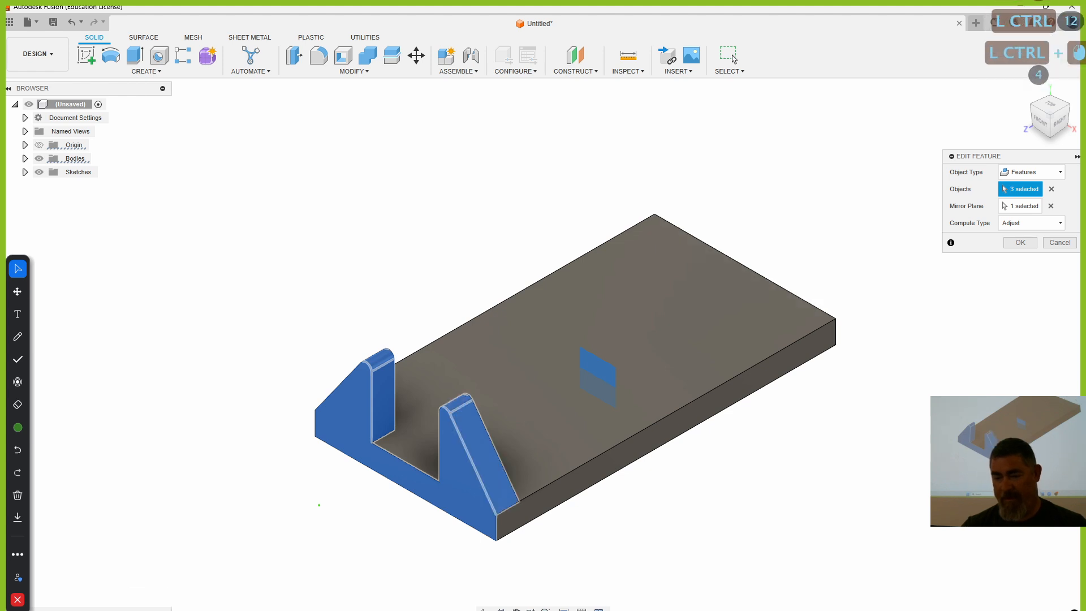
{"action": "left_click", "coordinate": [1021, 243]}
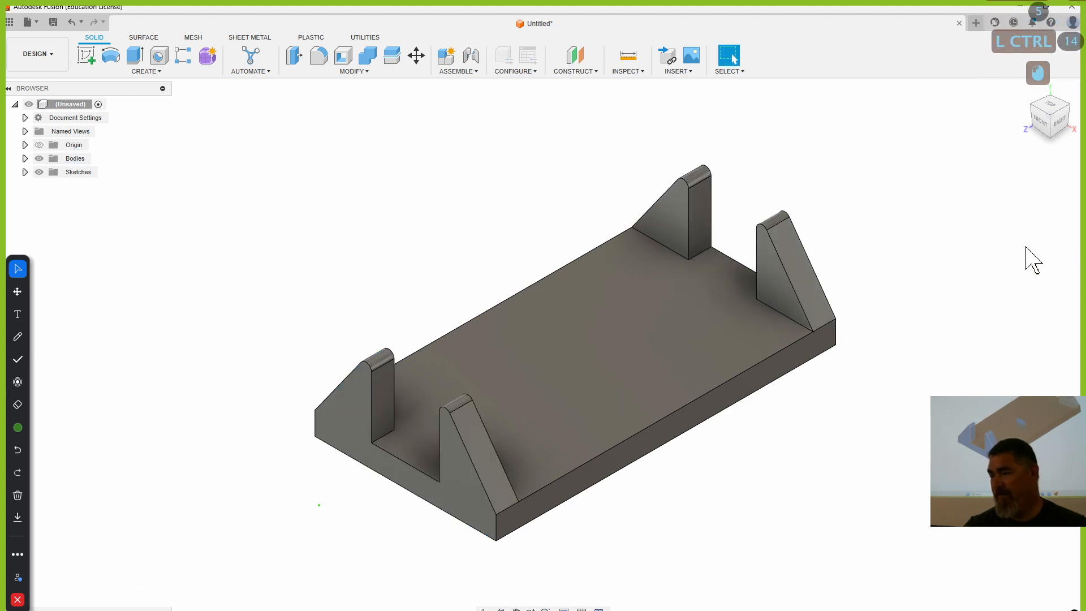
Edit the triangular upright's sketch, set the profile's base width to 3 in, and finish the sketch.
{"action": "scroll", "coordinate": [698, 463], "scroll_direction": "up", "scroll_amount": 2}
{"action": "middle_click_drag", "start_coordinate": [629, 481], "coordinate": [691, 418]}
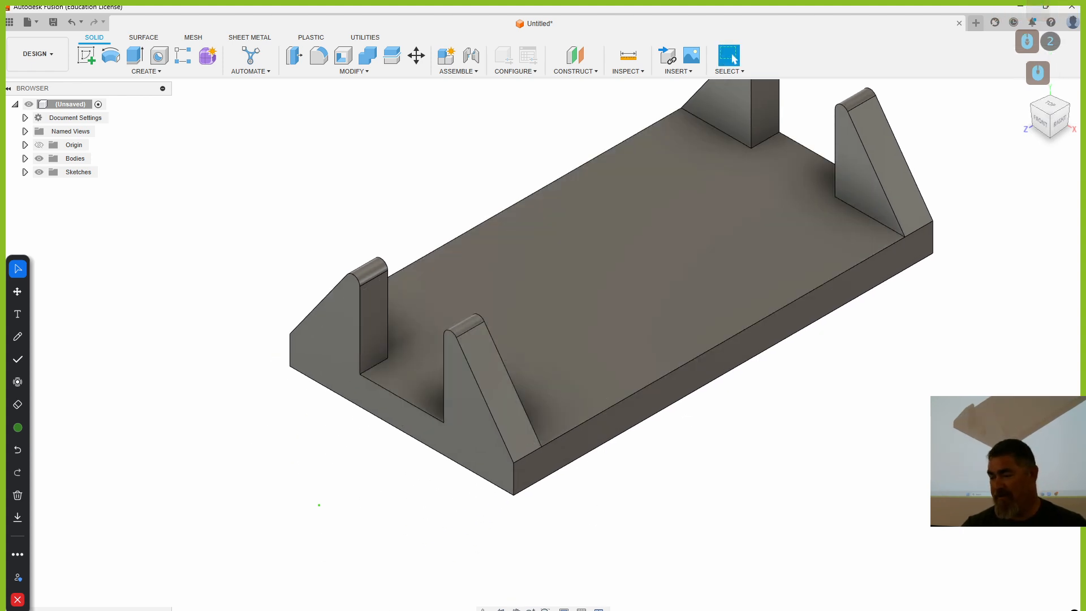
{"action": "left_click", "coordinate": [492, 610]}
{"action": "left_click", "coordinate": [492, 610]}
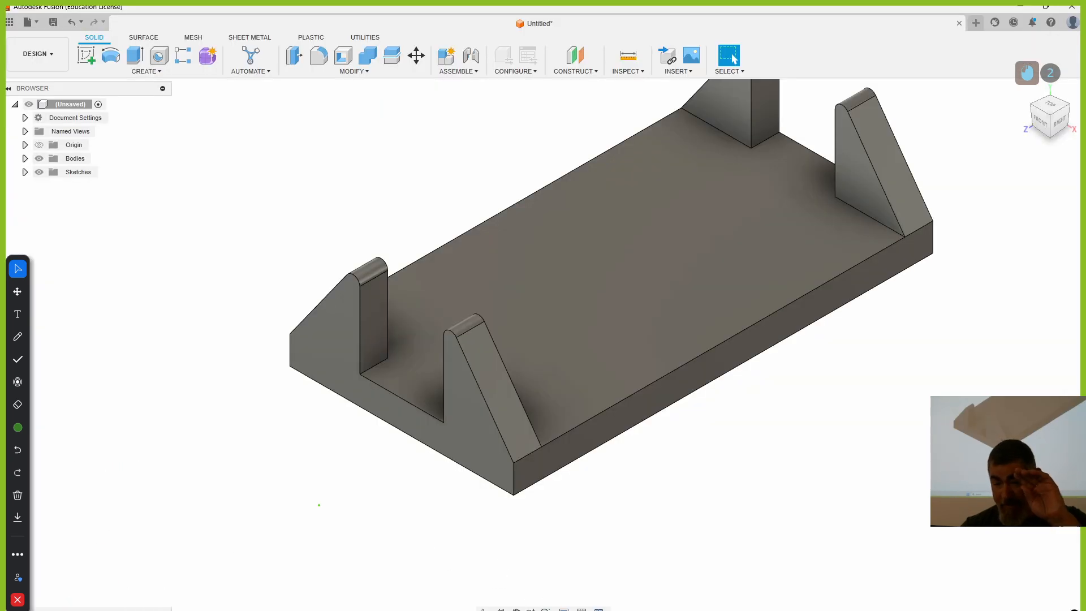
{"action": "double_click", "coordinate": [115, 610]}
{"action": "double_click", "coordinate": [444, 520]}
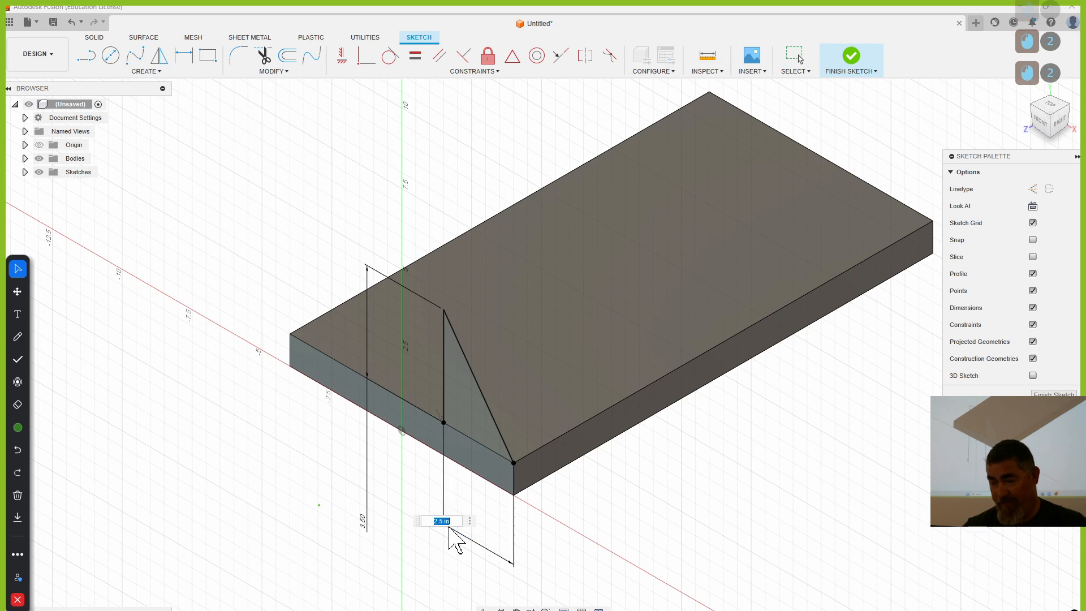
{"action": "type", "text": "3"}
{"action": "key", "text": "Return"}
{"action": "left_click", "coordinate": [857, 62]}
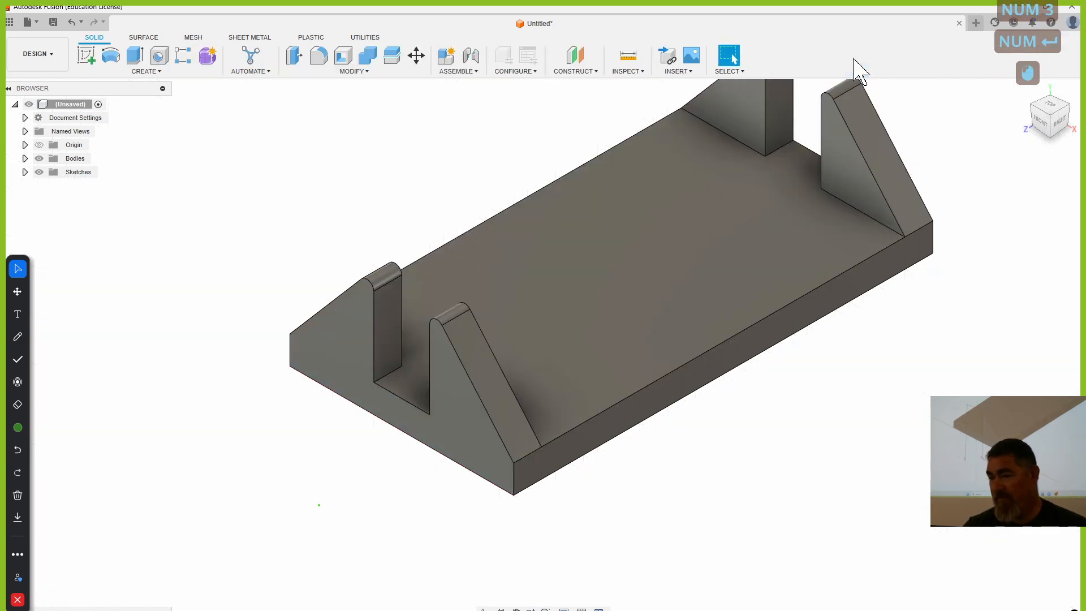
Sketch a center rectangle about 5.6 in wide on the plate's top face, centered on the origin.
{"action": "middle_click_drag", "start_coordinate": [722, 501], "coordinate": [632, 520]}
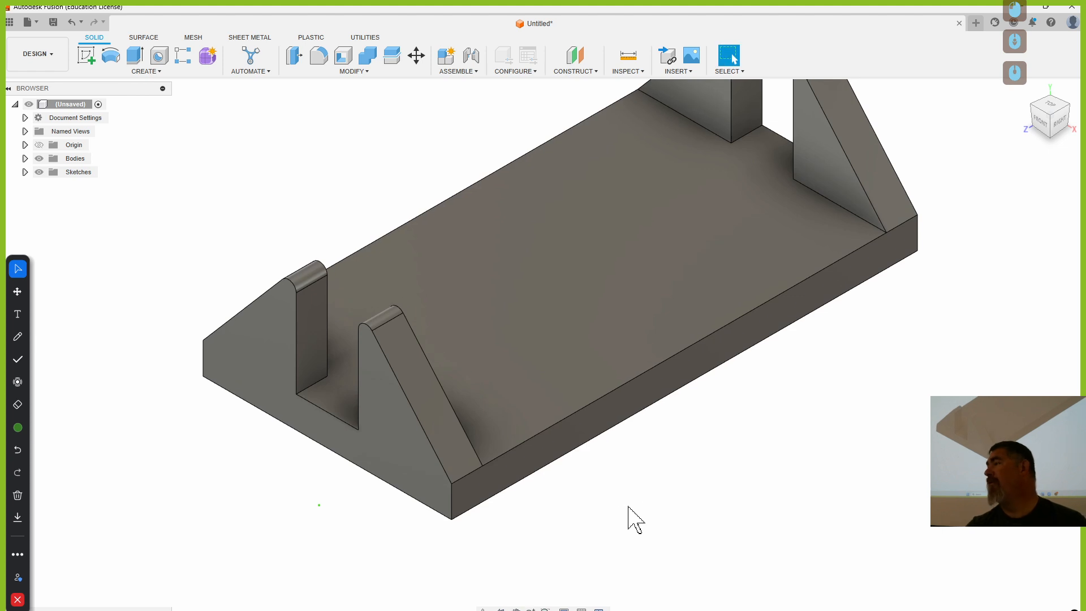
{"action": "scroll", "coordinate": [663, 500], "scroll_direction": "up", "scroll_amount": 1}
{"action": "middle_click_drag", "start_coordinate": [723, 485], "coordinate": [673, 521]}
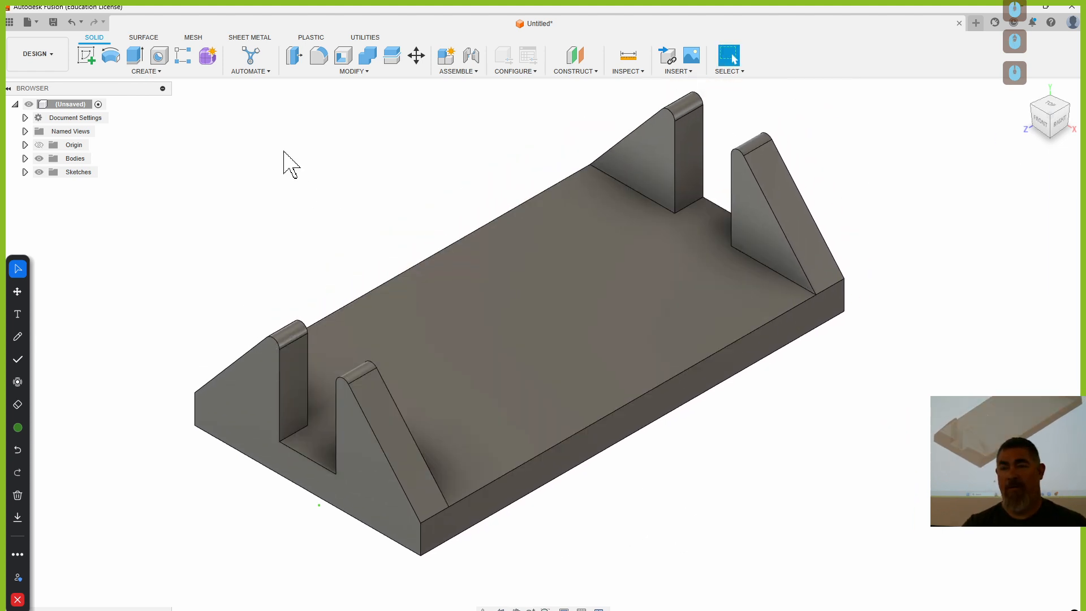
{"action": "left_click", "coordinate": [86, 55]}
{"action": "left_click", "coordinate": [652, 322]}
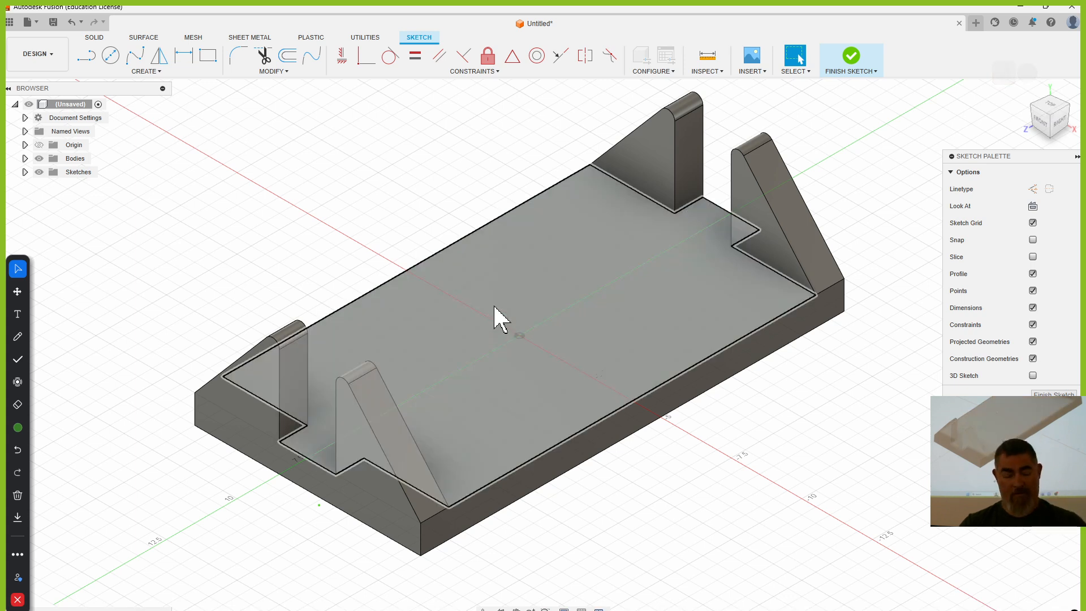
{"action": "key", "text": "r"}
{"action": "left_click", "coordinate": [1066, 189]}
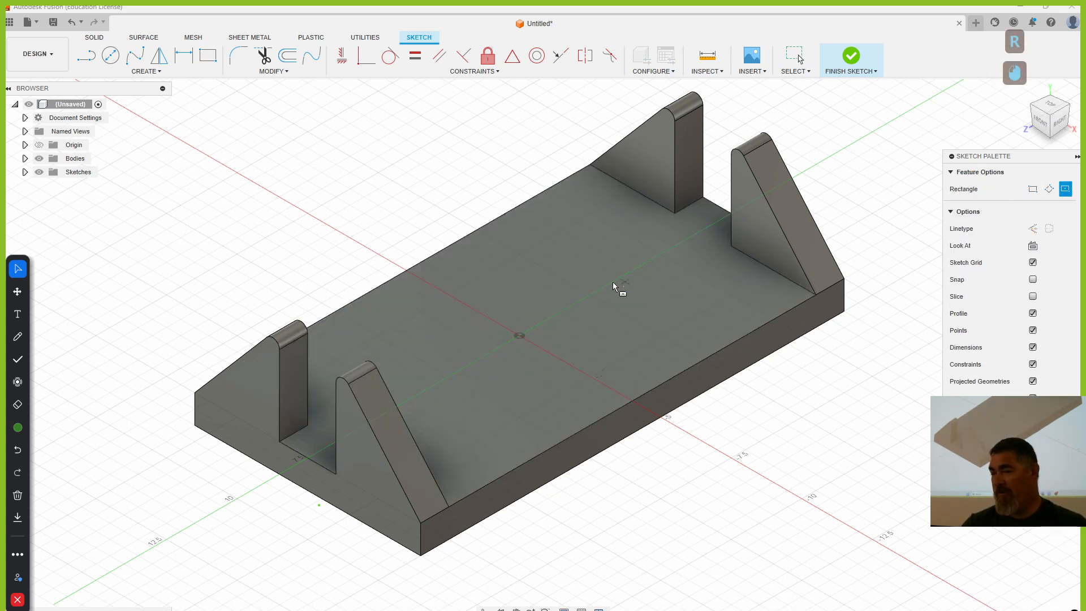
{"action": "left_click", "coordinate": [514, 340]}
{"action": "left_click", "coordinate": [464, 458]}
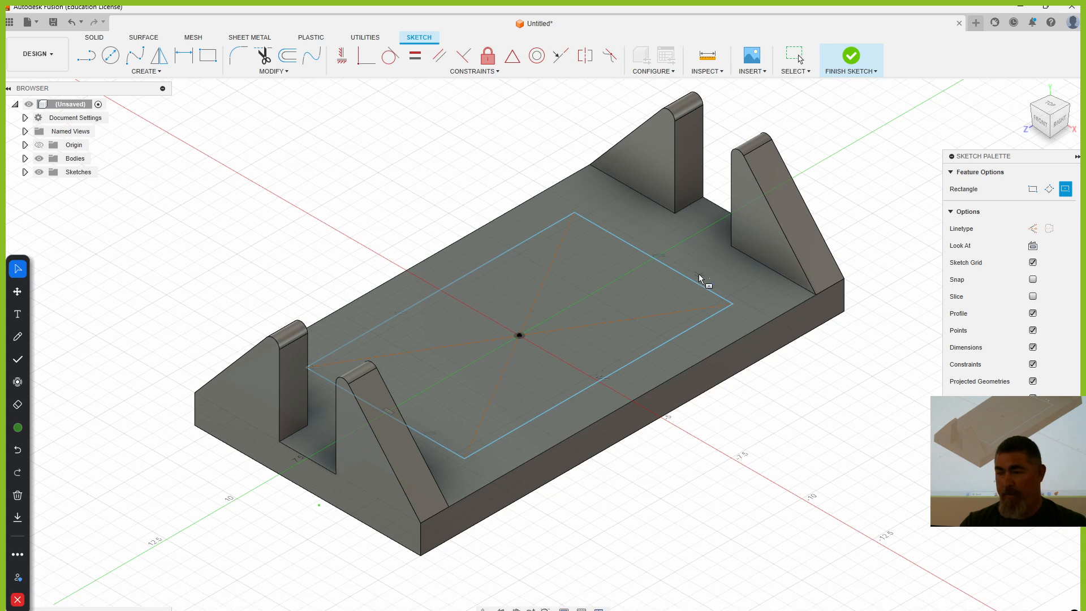
Dimension the rectangle 5 in wide and 8.5 in long, and finish the sketch.
{"action": "key", "text": "d"}
{"action": "left_click", "coordinate": [703, 288]}
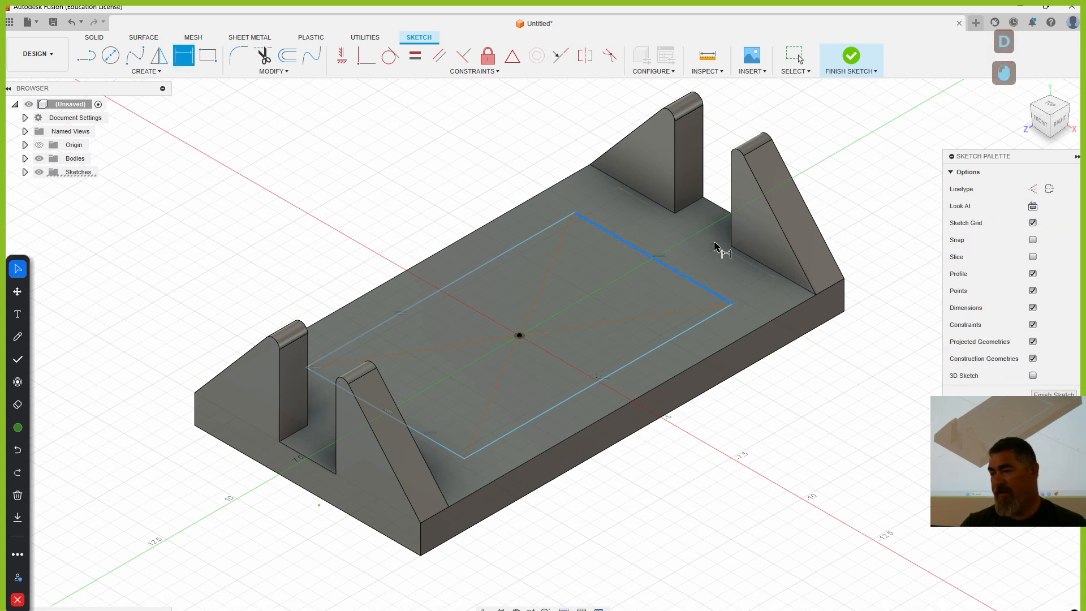
{"action": "left_click", "coordinate": [721, 281]}
{"action": "type", "text": "5.6040114558"}
{"action": "key", "text": "Return"}
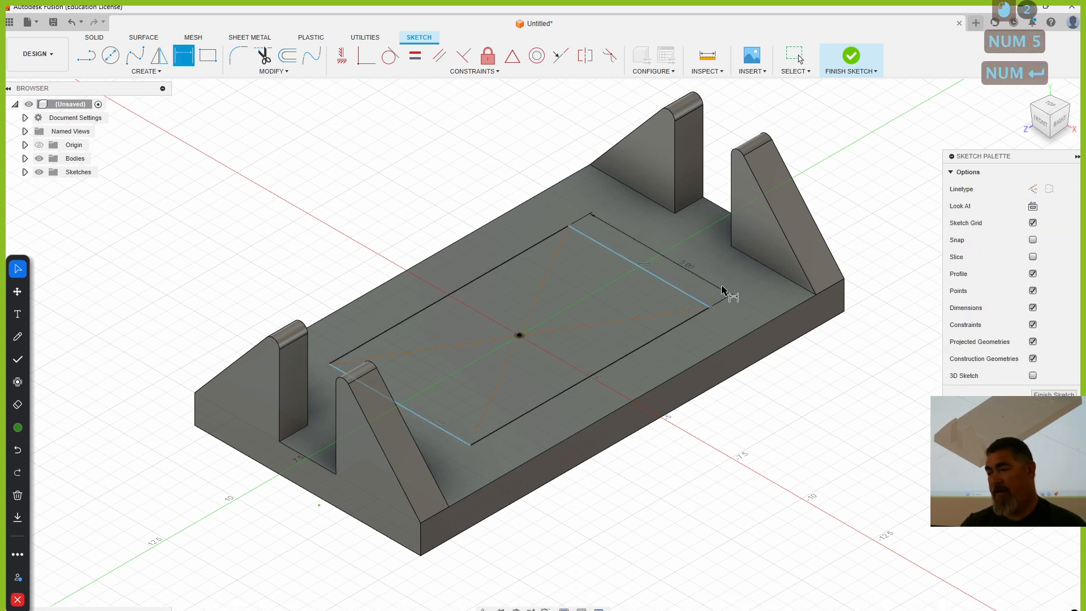
{"action": "left_click", "coordinate": [706, 313]}
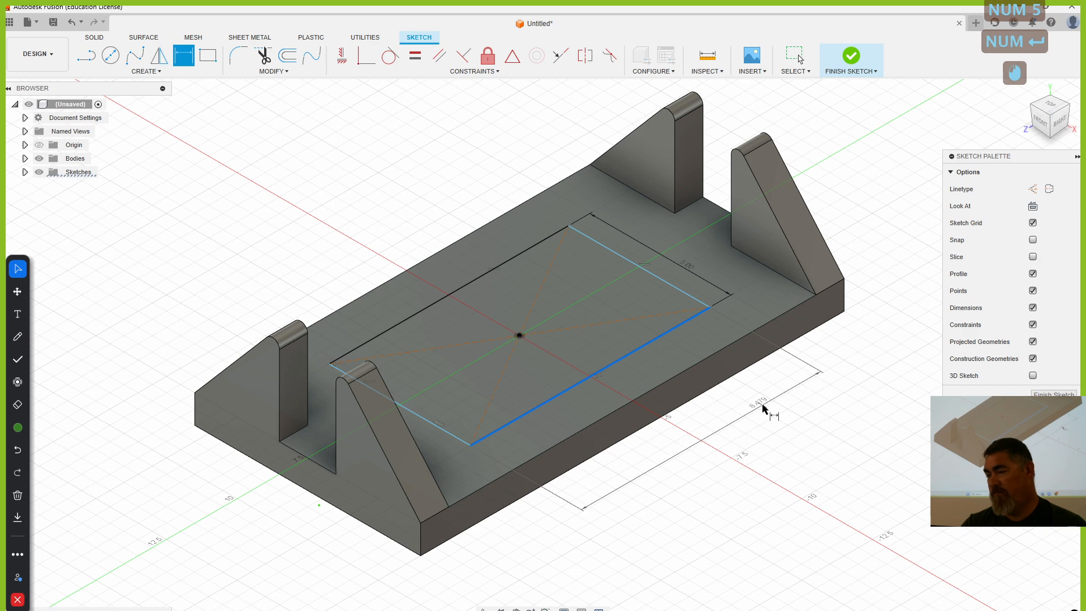
{"action": "left_click", "coordinate": [638, 500]}
{"action": "type", "text": "8.5"}
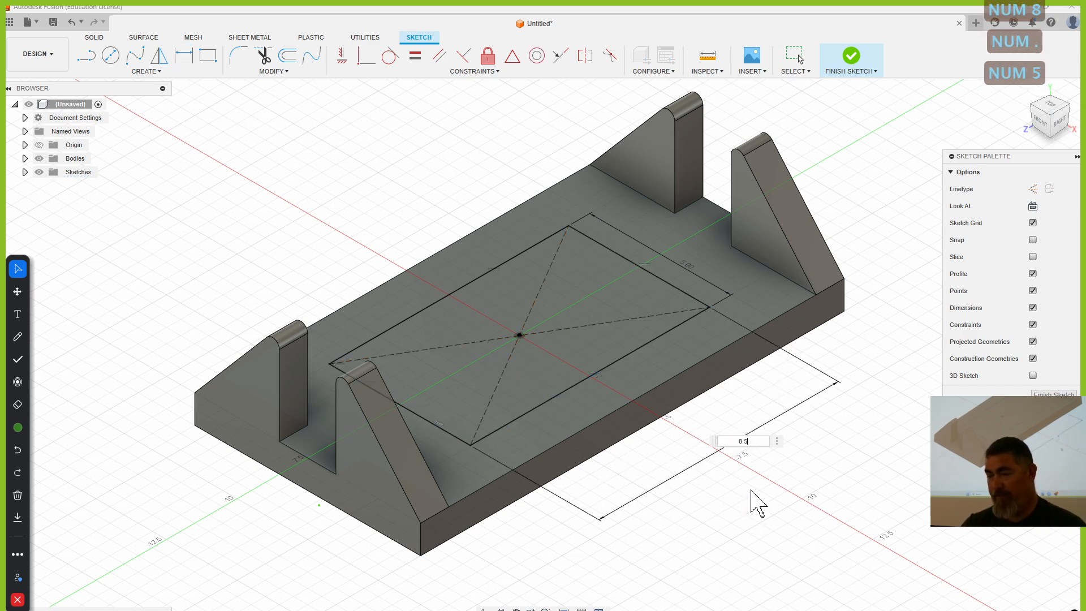
{"action": "key", "text": "Return"}
{"action": "left_click", "coordinate": [867, 59]}
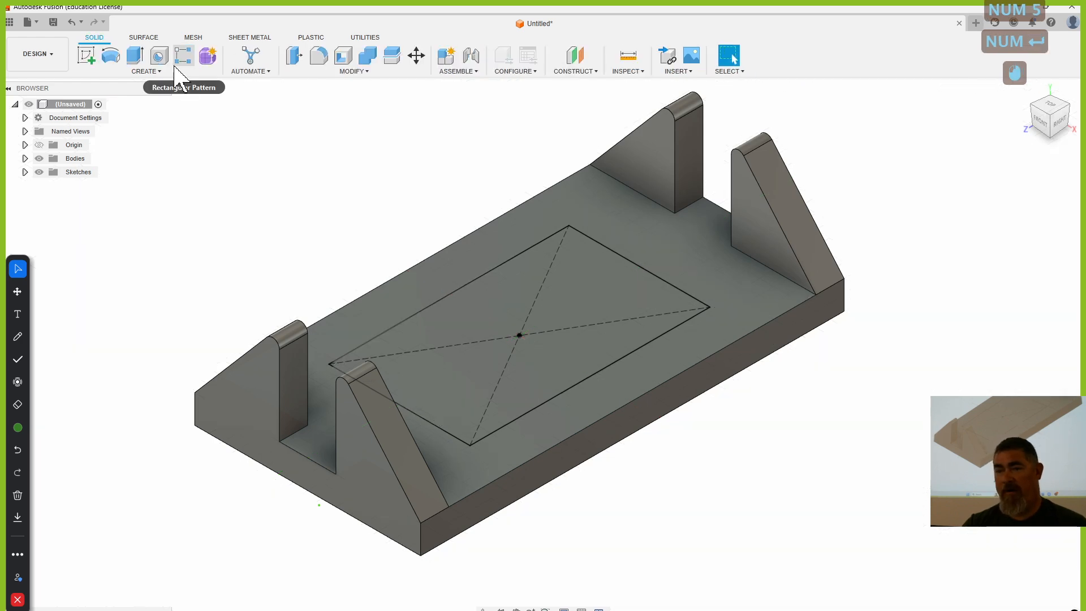
Create 0.5 in tapped holes, 1.40 in deep, at the four corners of the sketched rectangle.
{"action": "left_click", "coordinate": [159, 54]}
{"action": "left_click", "coordinate": [328, 364]}
{"action": "left_click", "coordinate": [569, 226]}
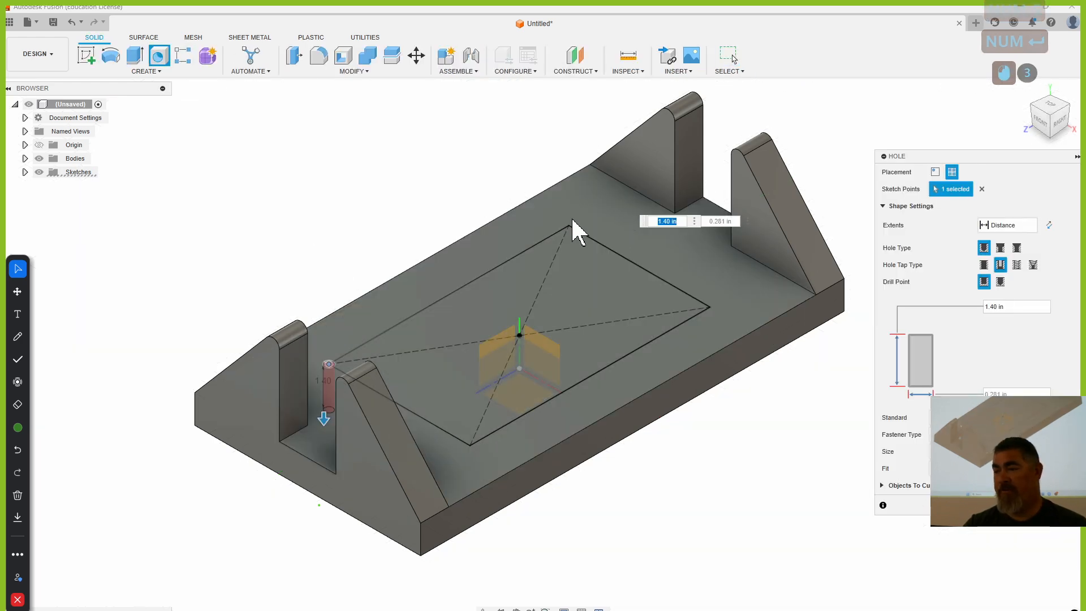
{"action": "left_click", "coordinate": [710, 307]}
{"action": "left_click", "coordinate": [470, 445]}
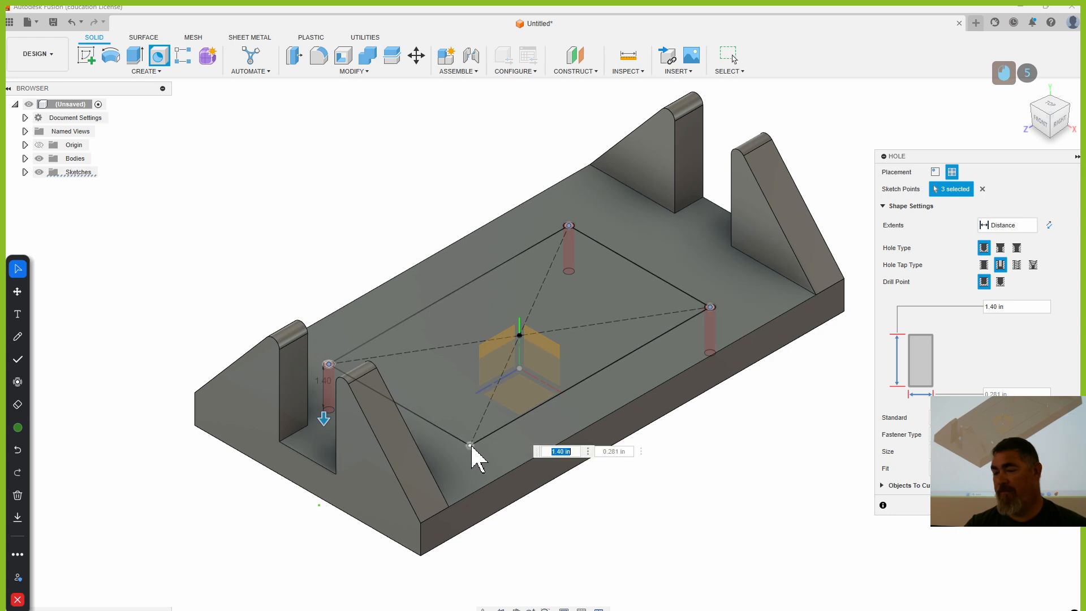
{"action": "left_click", "coordinate": [1017, 265]}
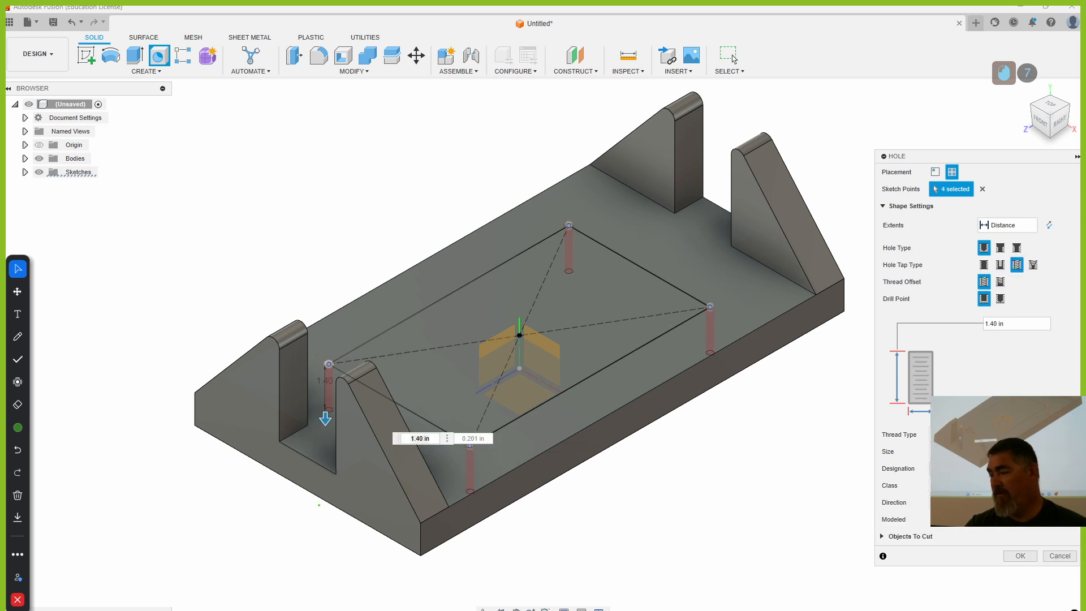
{"action": "left_click", "coordinate": [987, 452]}
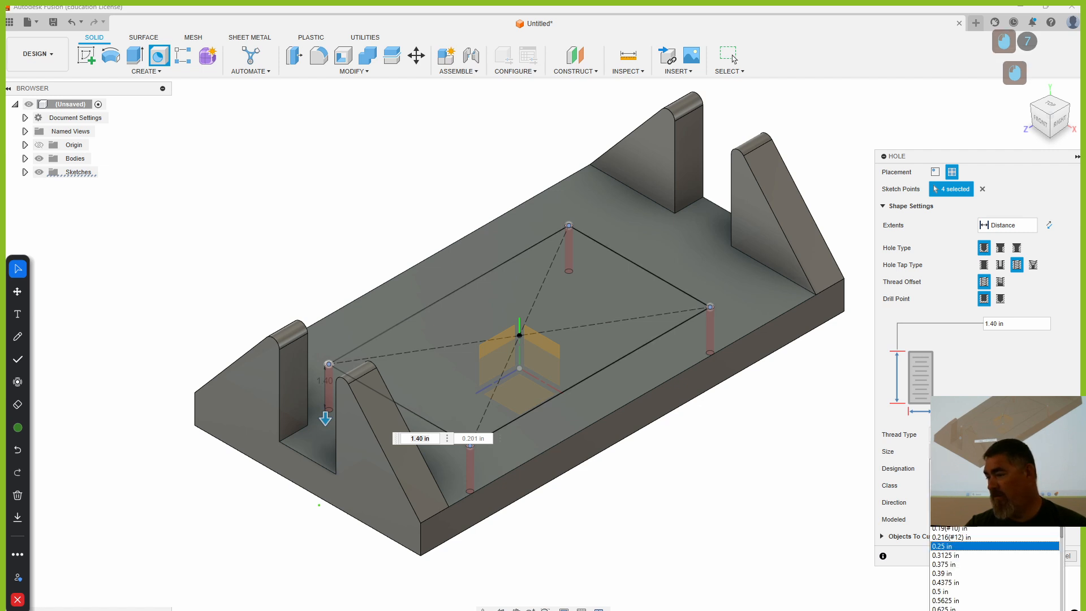
{"action": "left_click", "coordinate": [987, 451]}
{"action": "left_click", "coordinate": [987, 451]}
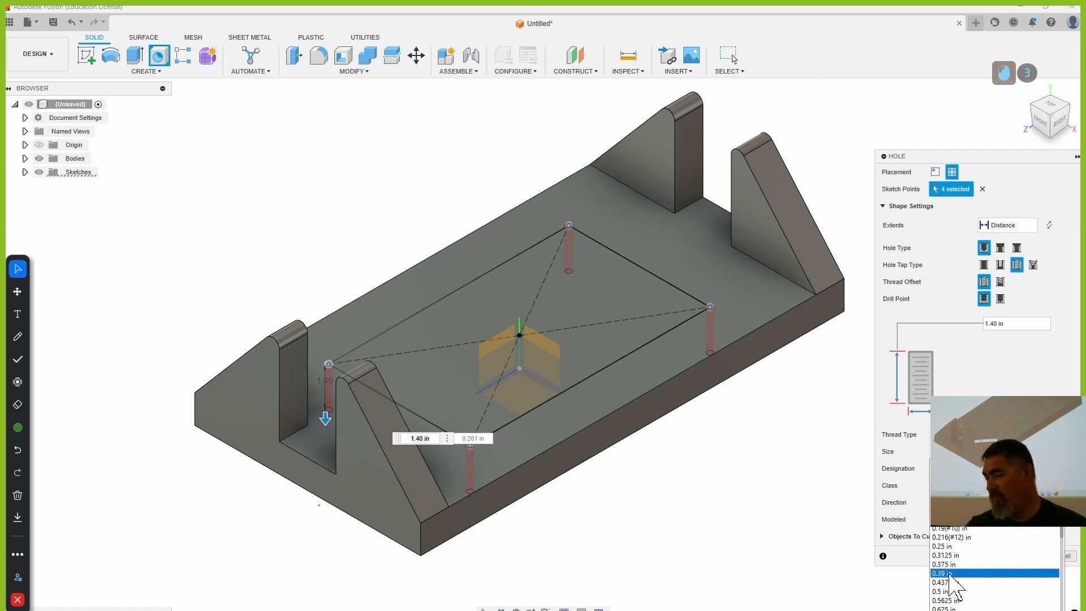
{"action": "left_click", "coordinate": [952, 594]}
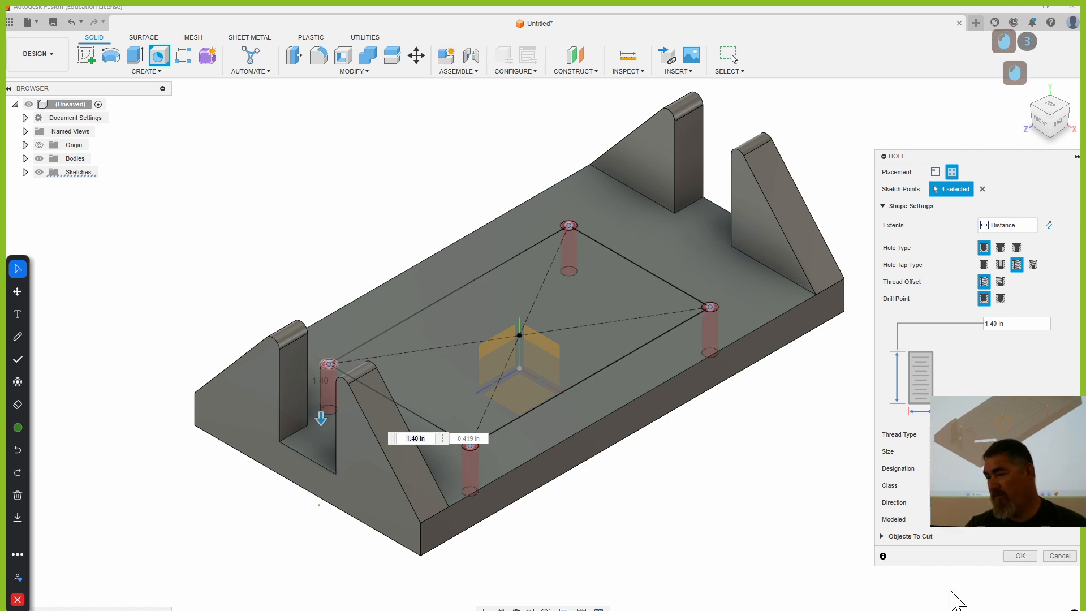
{"action": "left_click", "coordinate": [1021, 556]}
Set the base plate sketch's length dimension to 12 in and finish the sketch.
{"action": "middle_click_drag", "start_coordinate": [853, 487], "coordinate": [857, 519], "text": "shift"}
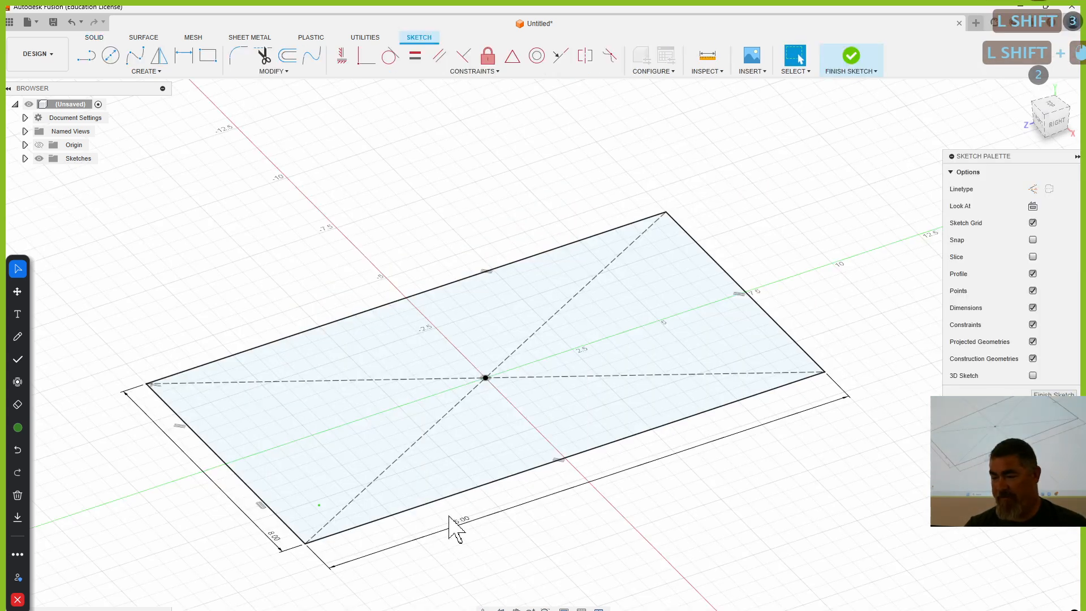
{"action": "double_click", "coordinate": [454, 524]}
{"action": "type", "text": "12"}
{"action": "key", "text": "Return"}
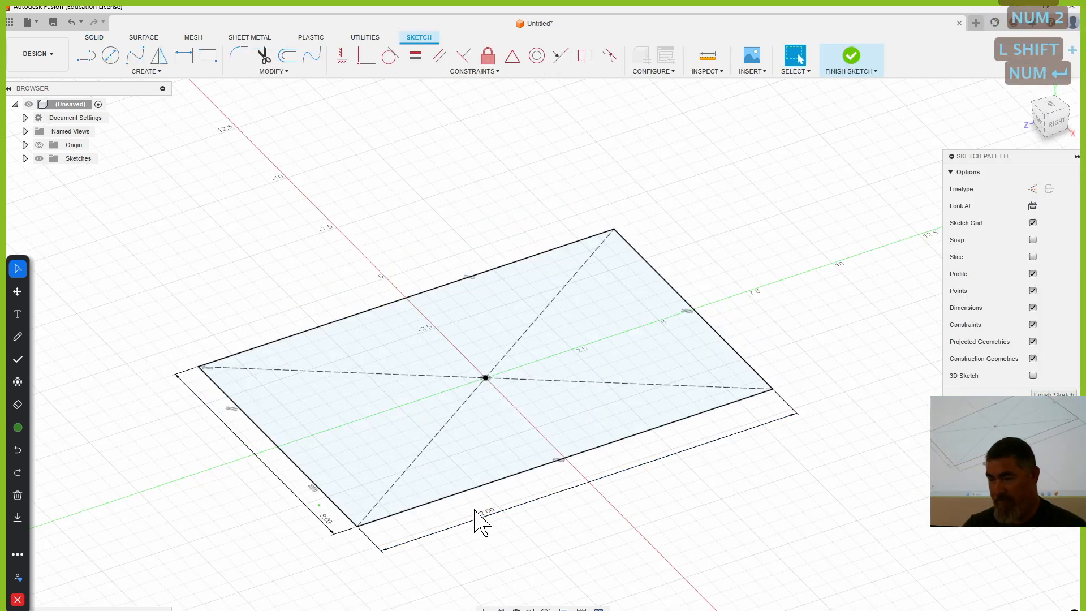
{"action": "left_click", "coordinate": [851, 57]}
Edit the hole layout sketch, set the rectangle's length to 6 in, and finish the sketch.
{"action": "mouse_move", "coordinate": [782, 468]}
{"action": "middle_mouse_down", "text": "shift"}
{"action": "mouse_move", "coordinate": [798, 463]}
{"action": "mouse_move", "coordinate": [779, 474]}
{"action": "middle_mouse_up", "text": "shift"}
{"action": "double_click", "coordinate": [420, 422]}
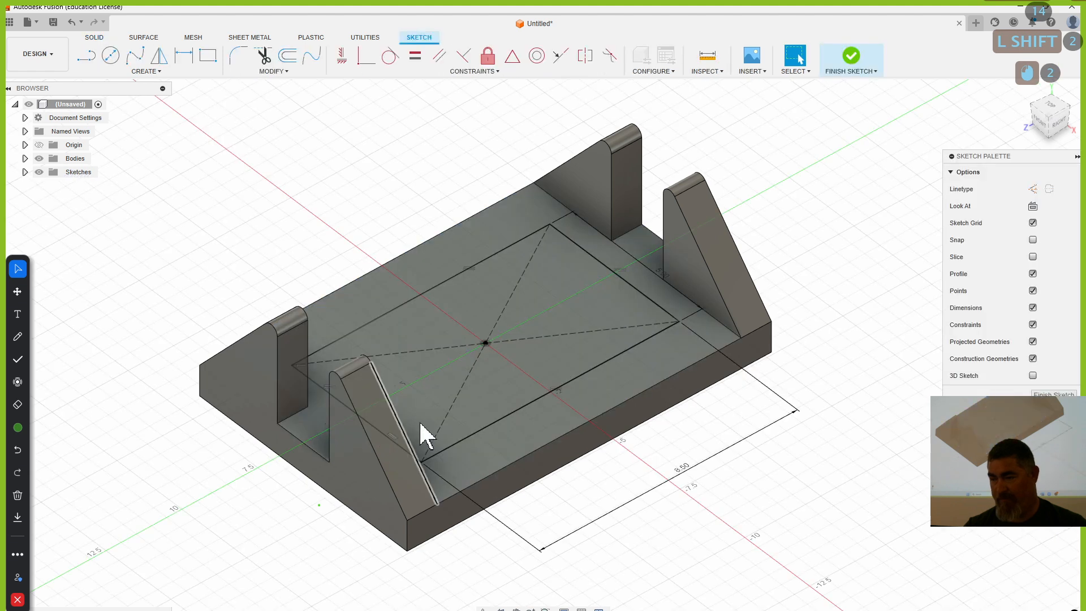
{"action": "double_click", "coordinate": [649, 499]}
{"action": "type", "text": "6"}
{"action": "key", "text": "KP_Enter"}
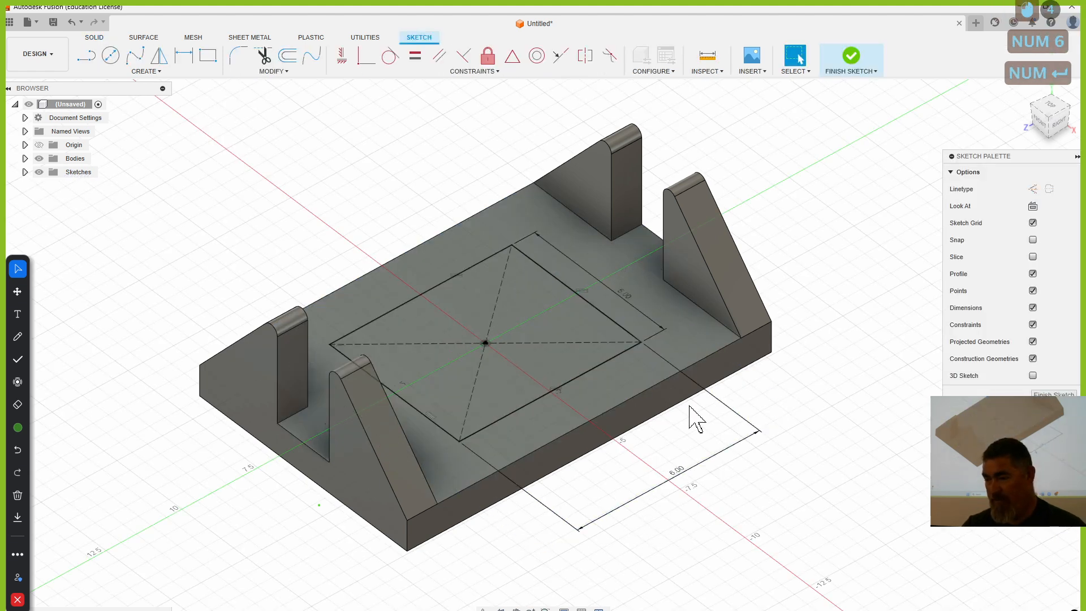
{"action": "left_click", "coordinate": [853, 60]}
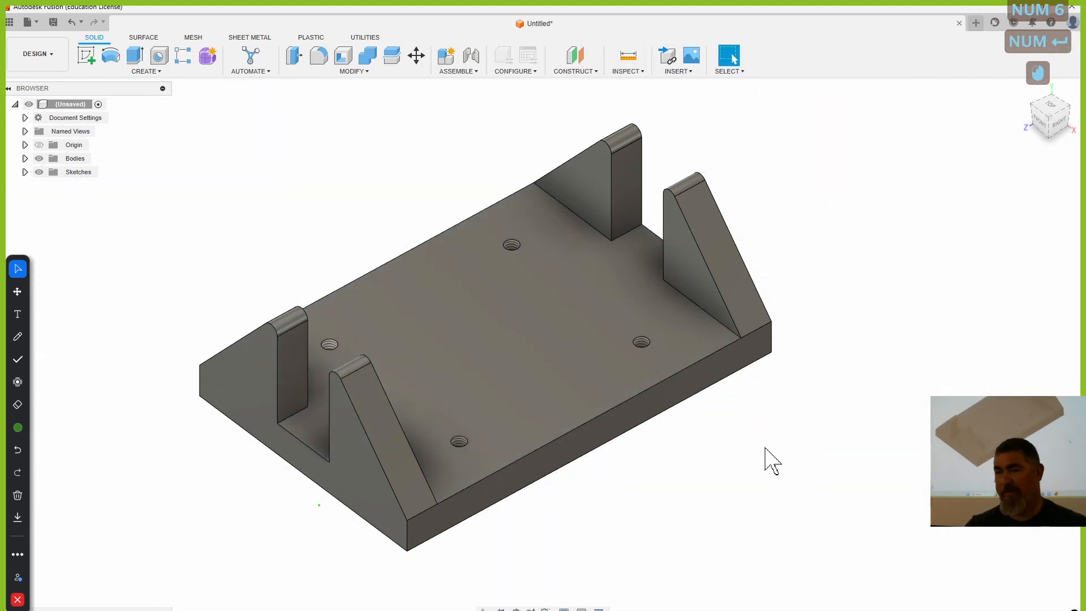
Sketch a line on the base plate's top face from the origin straight back toward the rear long edge.
{"action": "left_click", "coordinate": [86, 55]}
{"action": "left_click", "coordinate": [537, 298]}
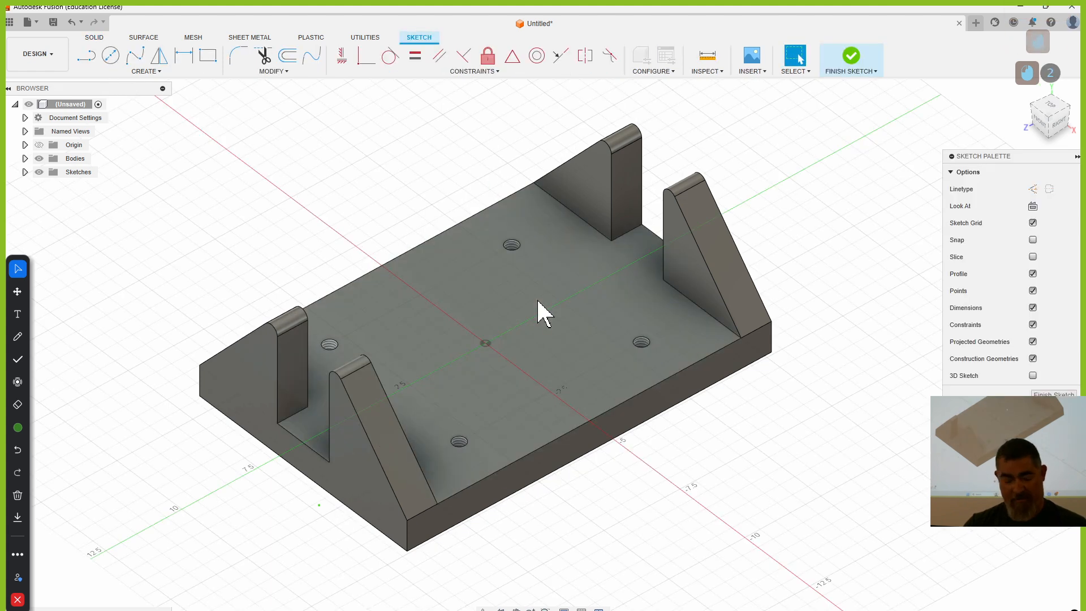
{"action": "key", "text": "l"}
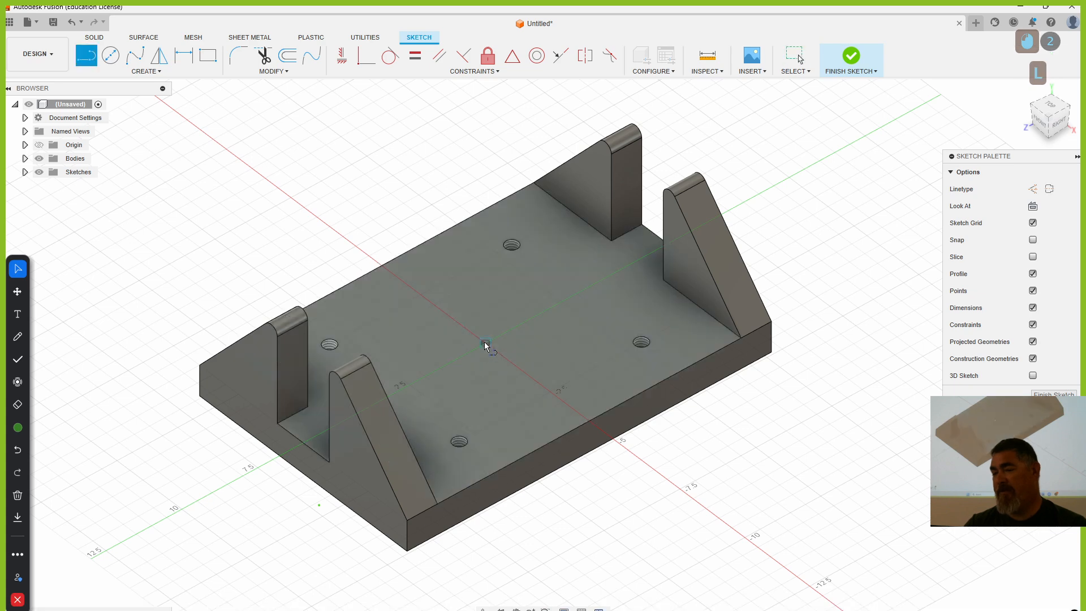
{"action": "left_click", "coordinate": [485, 344]}
{"action": "left_click", "coordinate": [430, 302]}
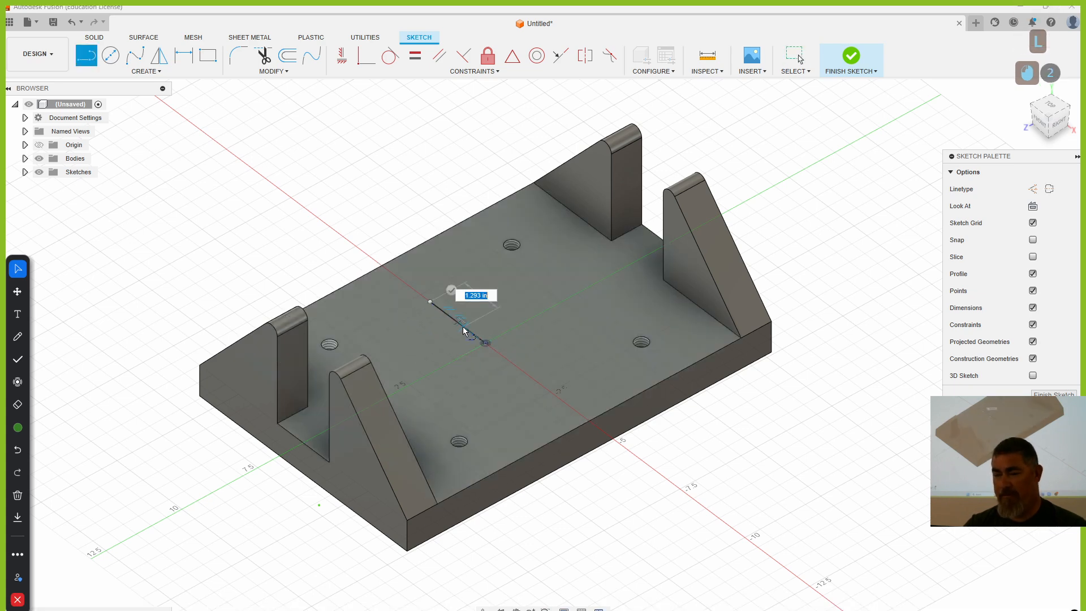
{"action": "key", "text": "Escape"}
{"action": "left_click", "coordinate": [738, 610]}
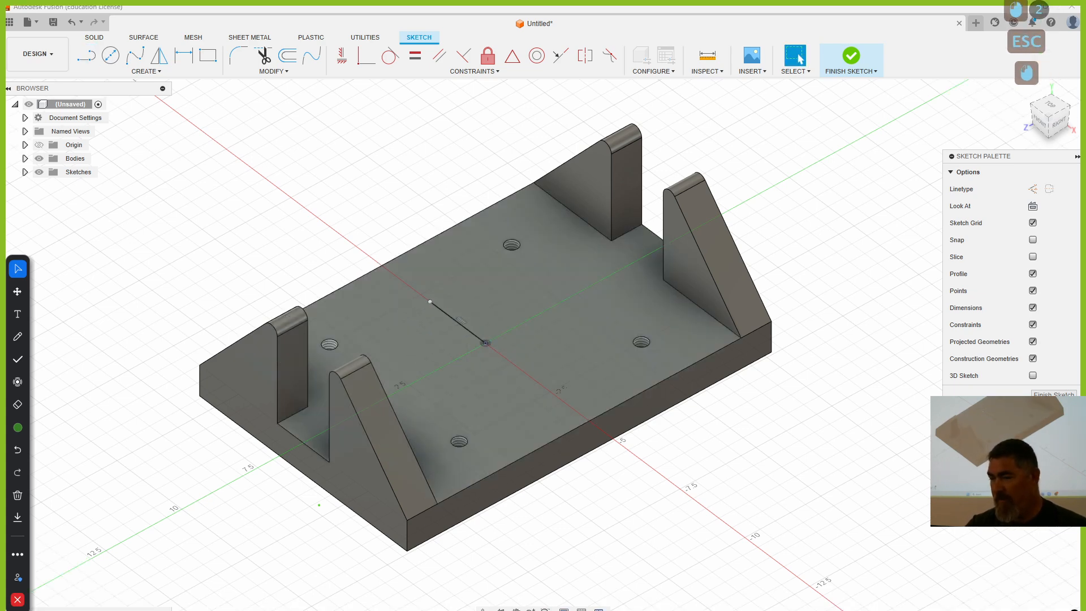
{"action": "left_click", "coordinate": [739, 610]}
{"action": "left_click_drag", "start_coordinate": [431, 302], "coordinate": [440, 309]}
Dimension the line 1.75 in long and finish the sketch.
{"action": "key", "text": "d"}
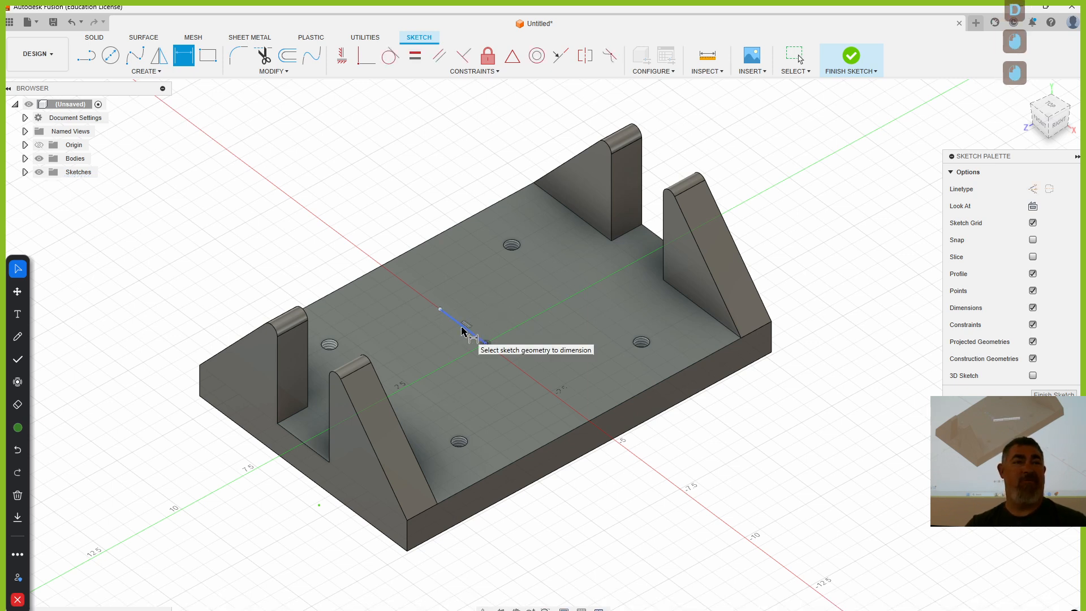
{"action": "left_click", "coordinate": [444, 312]}
{"action": "left_click", "coordinate": [505, 291]}
{"action": "type", "text": "1.75"}
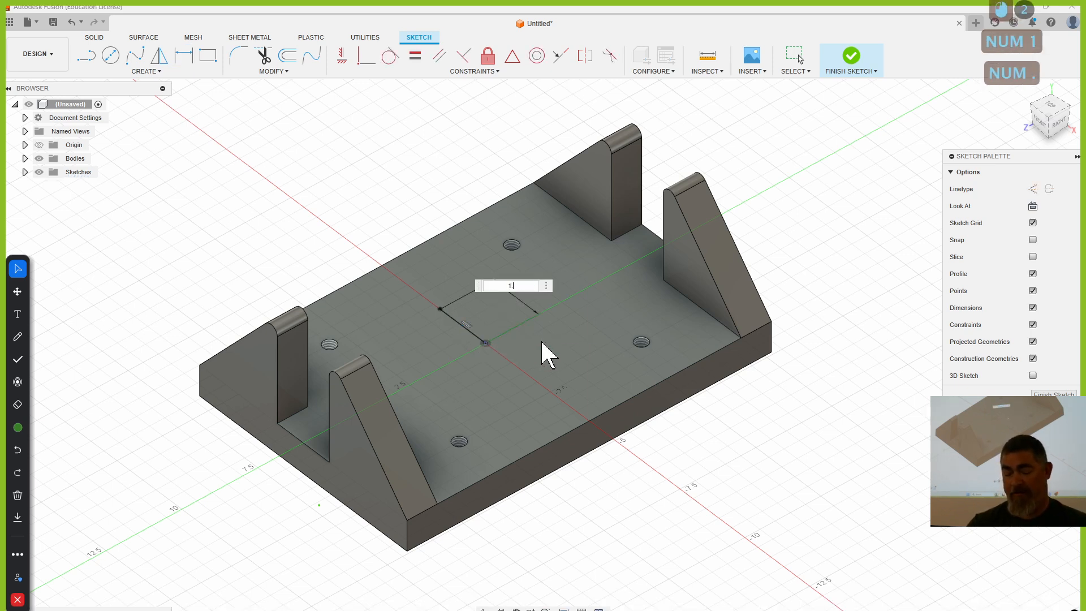
{"action": "key", "text": "Return"}
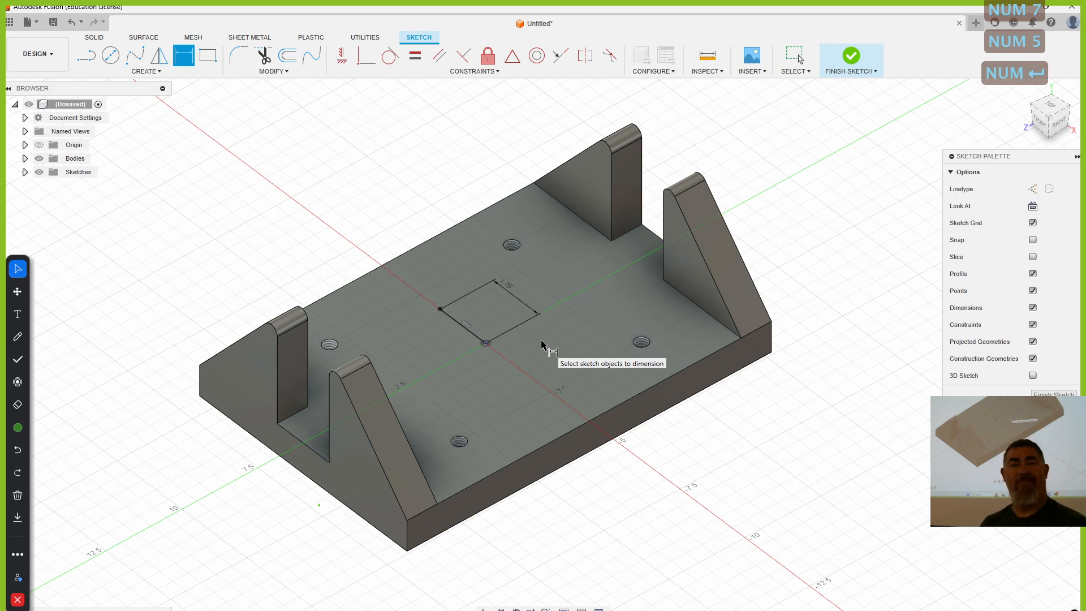
{"action": "left_click", "coordinate": [851, 59]}
Create a simple counterbore hole at the line's free end, 1.00 in diameter and 1.40 in deep, with a 2.00 in counterbore 0.50 in deep.
{"action": "left_click", "coordinate": [153, 56]}
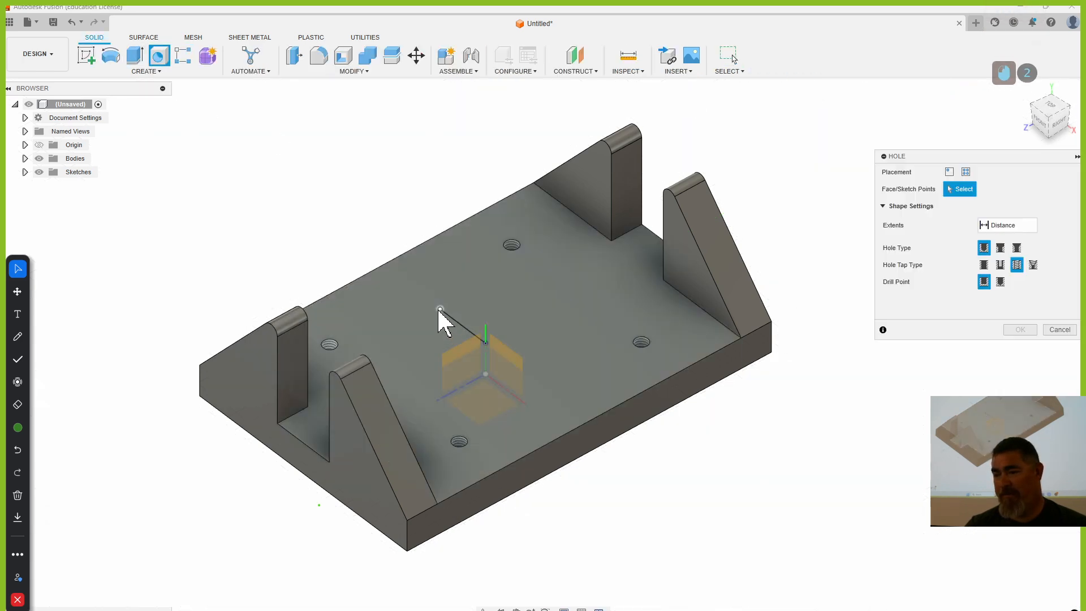
{"action": "left_click", "coordinate": [439, 309]}
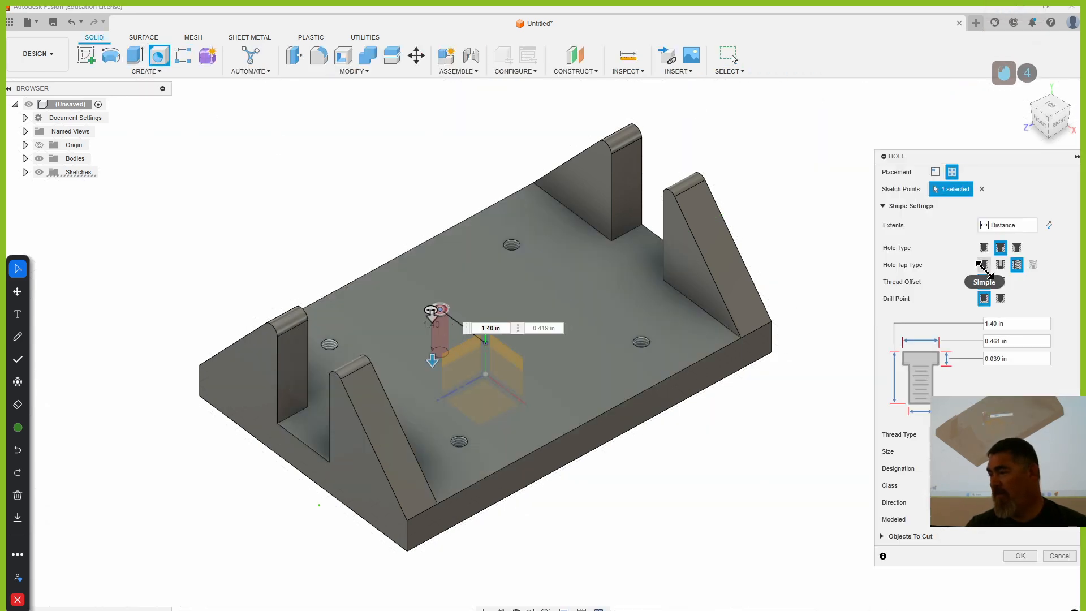
{"action": "left_click", "coordinate": [1000, 249]}
{"action": "left_click", "coordinate": [431, 316]}
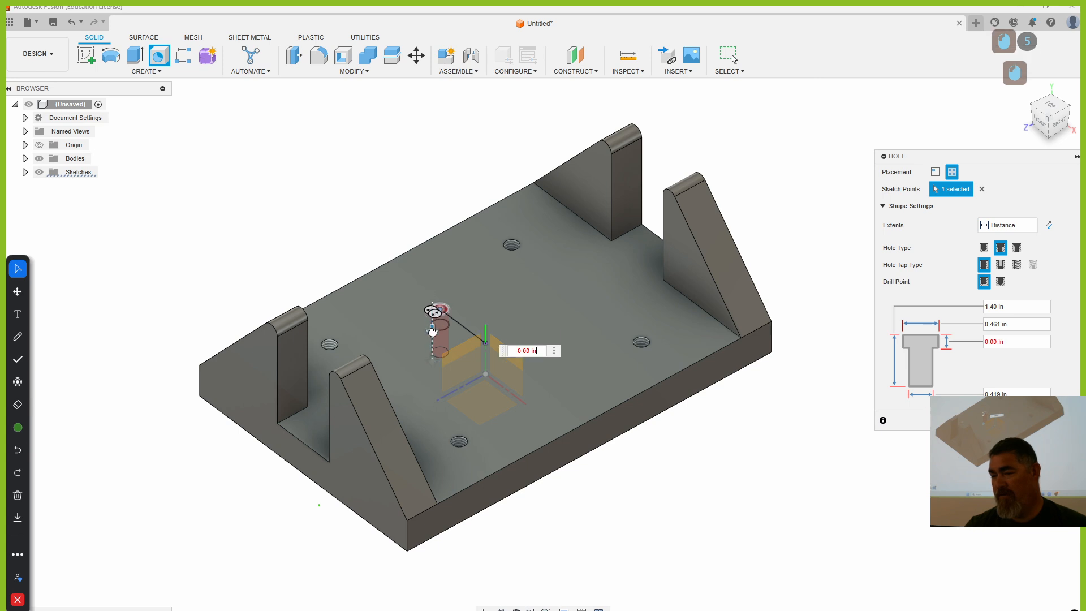
{"action": "left_click_drag", "start_coordinate": [429, 311], "coordinate": [399, 320]}
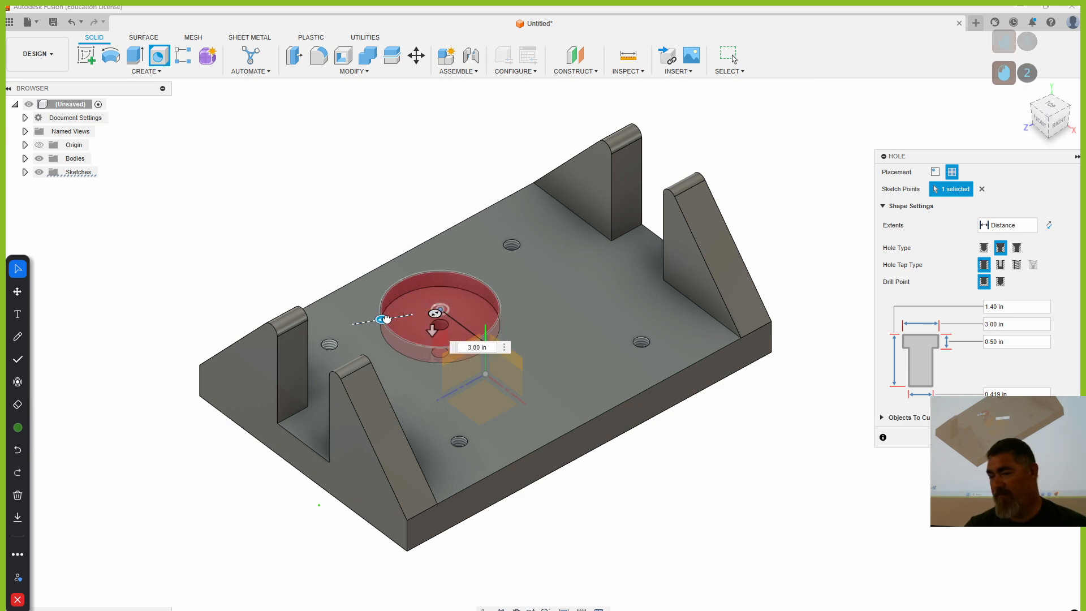
{"action": "left_click", "coordinate": [430, 333]}
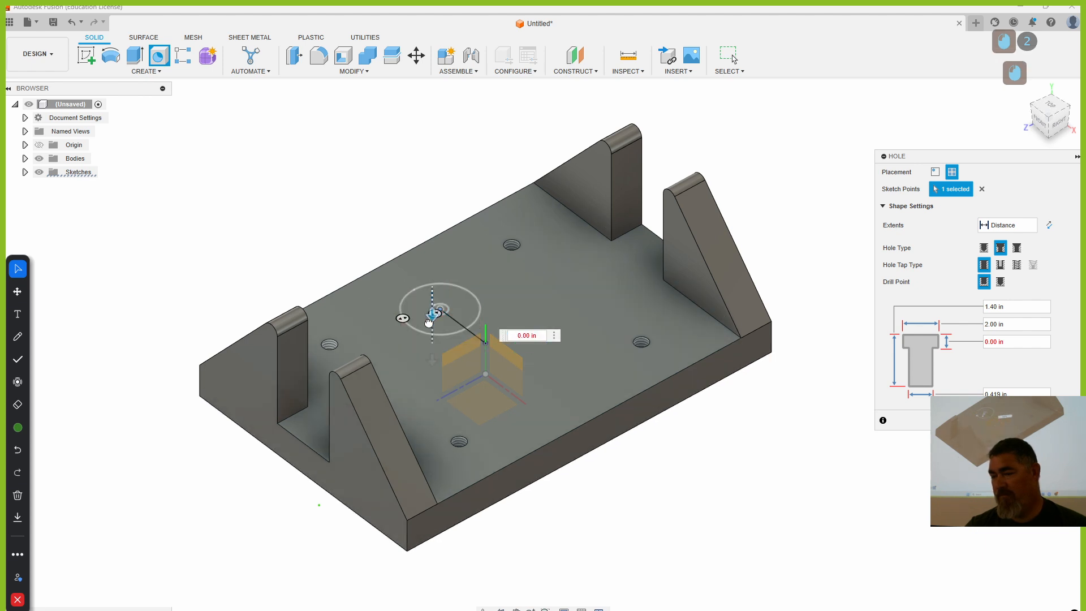
{"action": "scroll", "coordinate": [482, 331], "scroll_direction": "up", "scroll_amount": 1}
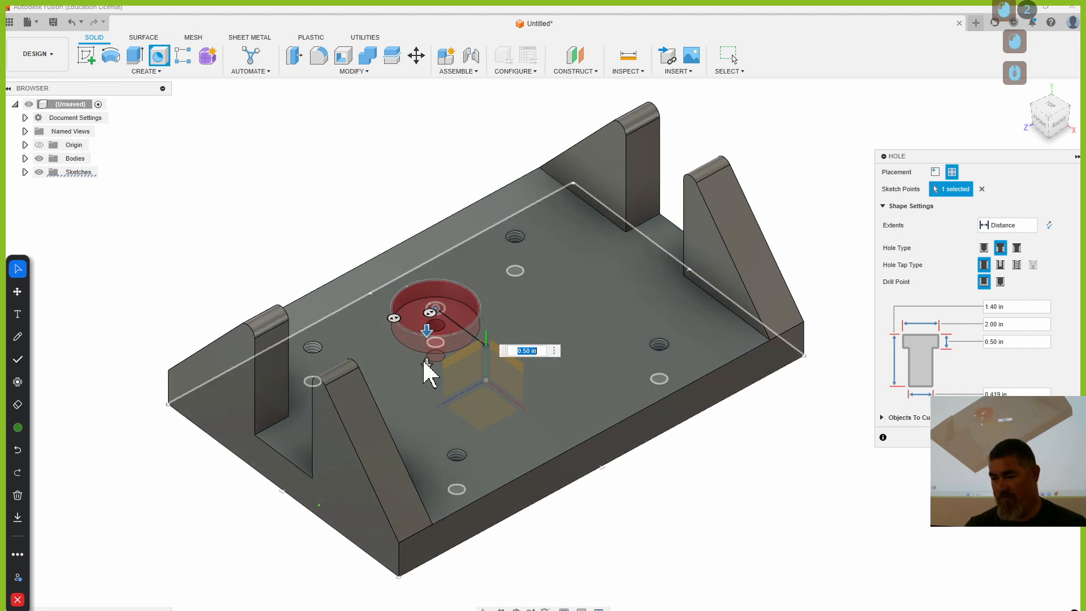
{"action": "left_click_drag", "start_coordinate": [429, 312], "coordinate": [422, 319]}
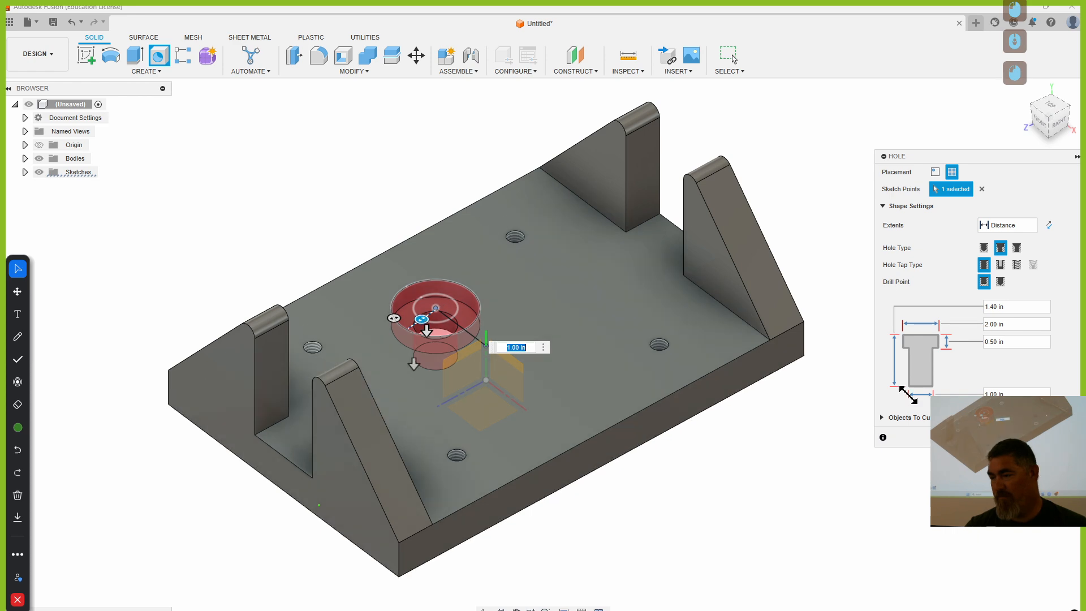
{"action": "key", "text": "Return"}
{"action": "mouse_move", "coordinate": [798, 521]}
{"action": "middle_mouse_down", "text": "shift"}
{"action": "mouse_move", "coordinate": [775, 516]}
{"action": "mouse_move", "coordinate": [797, 519]}
{"action": "middle_mouse_up", "text": "shift"}
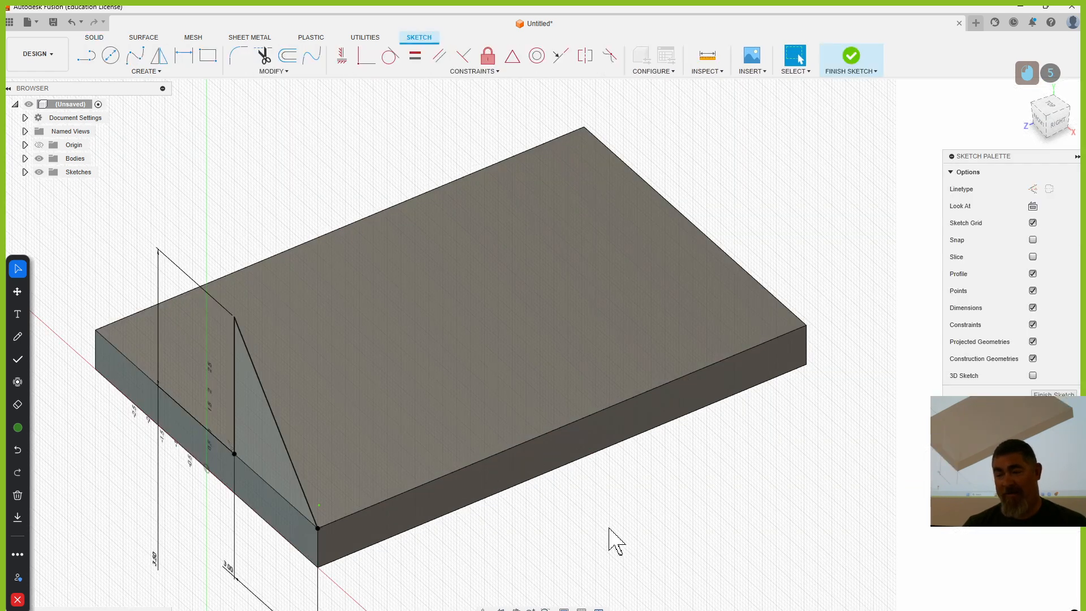
{"action": "mouse_move", "coordinate": [610, 529]}
{"action": "middle_mouse_down", "text": "shift"}
{"action": "mouse_move", "coordinate": [674, 461]}
{"action": "mouse_move", "coordinate": [678, 494]}
{"action": "middle_mouse_up", "text": "shift"}
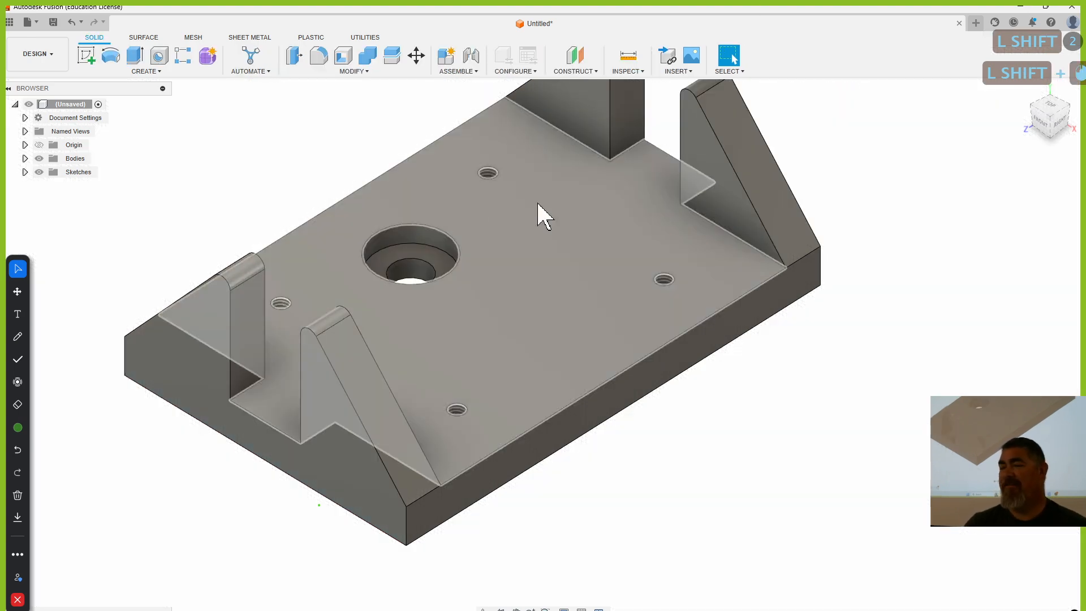
{"action": "mouse_move", "coordinate": [744, 473]}
{"action": "middle_mouse_down", "text": "shift"}
{"action": "mouse_move", "coordinate": [739, 441]}
{"action": "mouse_move", "coordinate": [720, 439]}
{"action": "mouse_move", "coordinate": [746, 526]}
{"action": "middle_mouse_up", "text": "shift"}
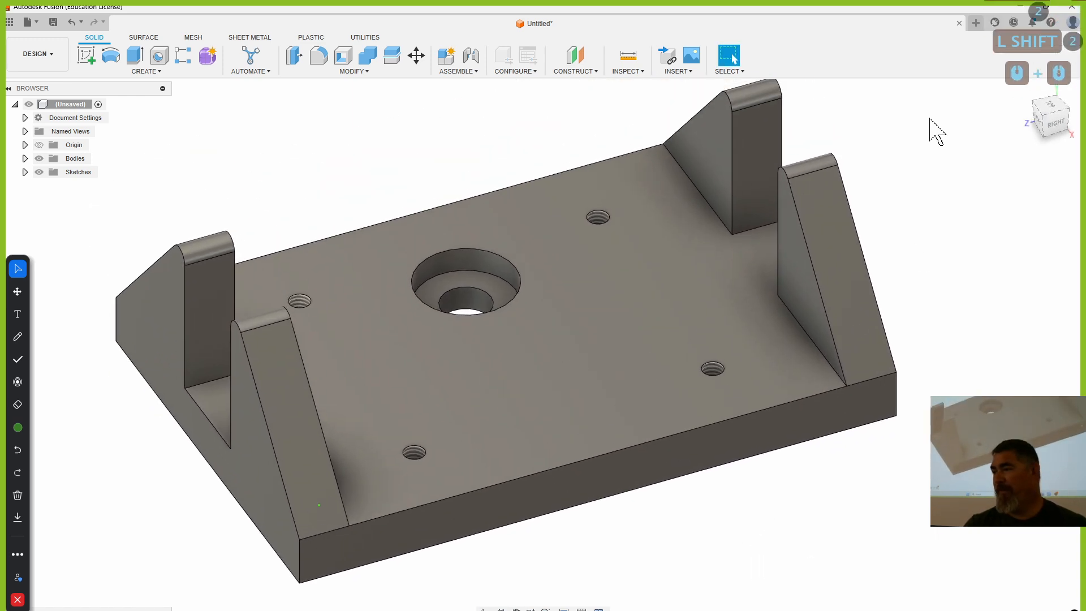
Switch to the browser and find the Item 6 short screw drawing and its plan in the 2.3.2 Planning Models discussion.
{"action": "left_click", "coordinate": [1021, 8]}
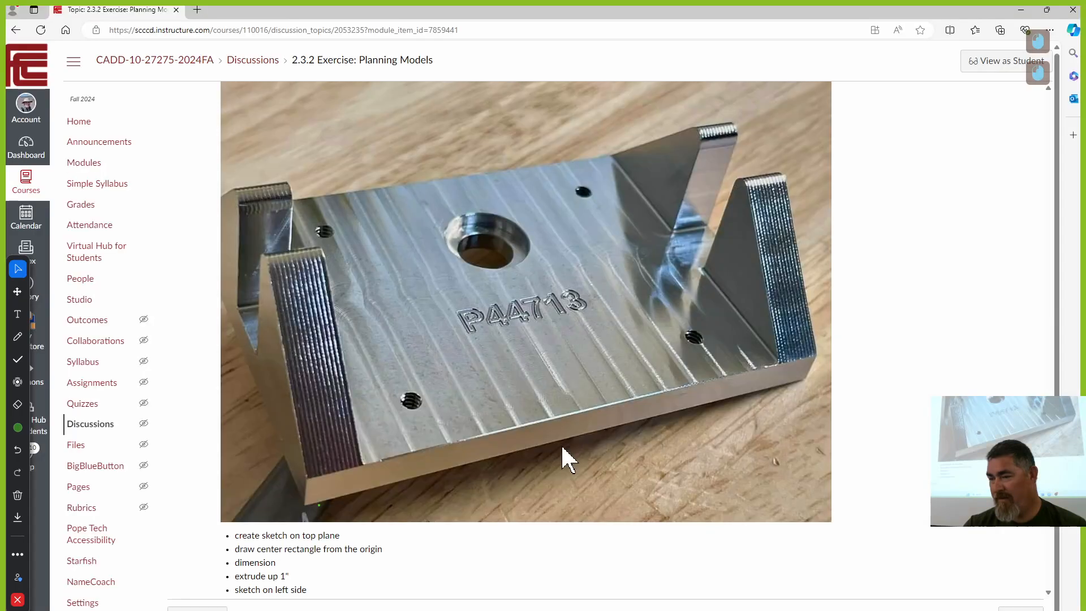
{"action": "scroll", "coordinate": [580, 498], "scroll_direction": "down", "scroll_amount": 4}
{"action": "scroll", "coordinate": [580, 498], "scroll_direction": "down", "scroll_amount": 1}
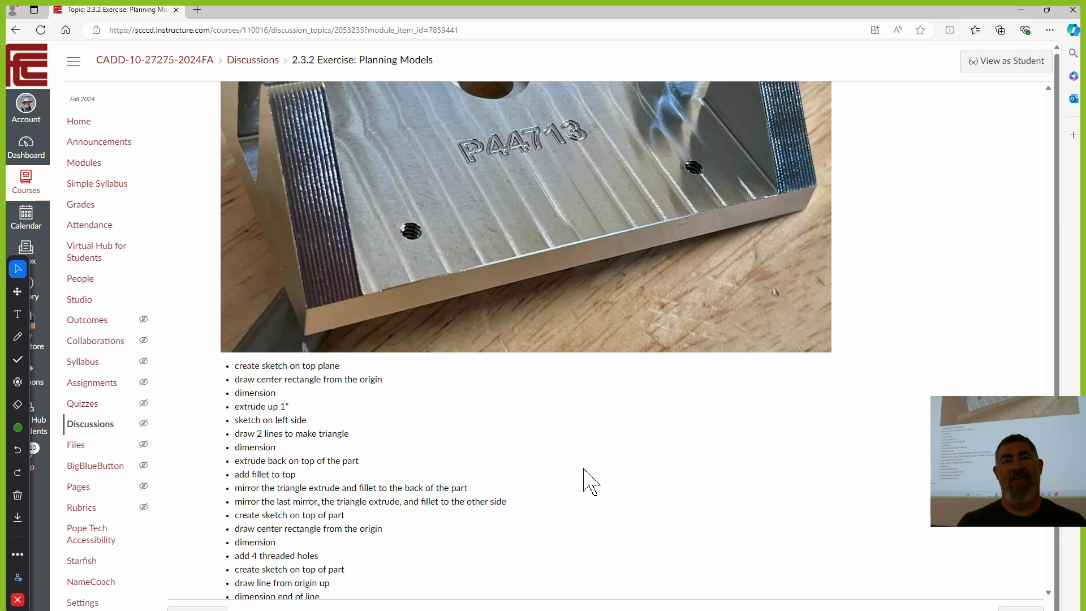
{"action": "scroll", "coordinate": [686, 481], "scroll_direction": "up", "scroll_amount": 15}
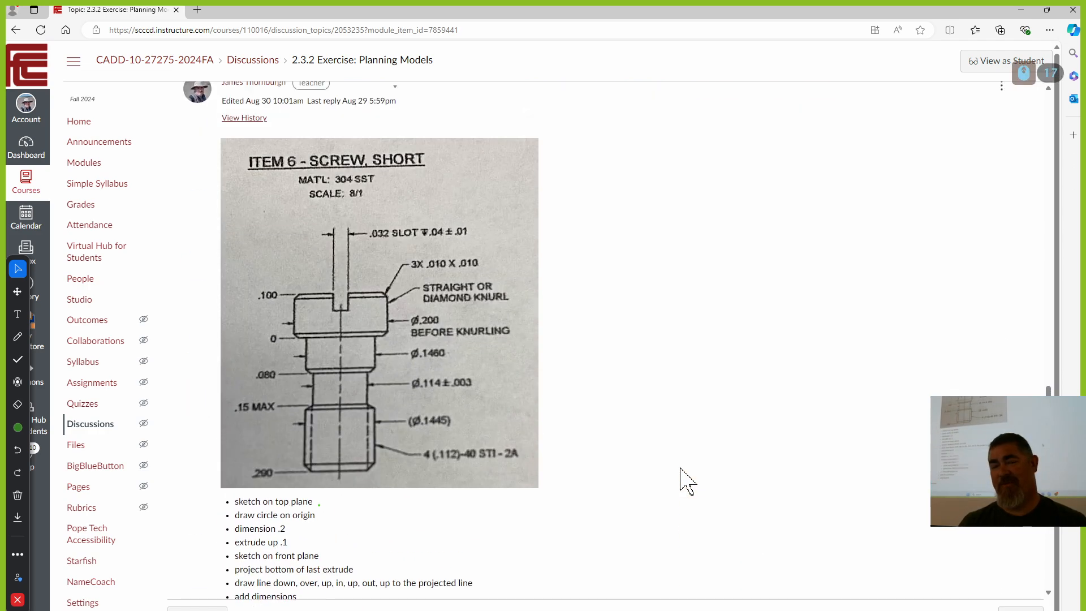
{"action": "scroll", "coordinate": [686, 481], "scroll_direction": "down", "scroll_amount": 2}
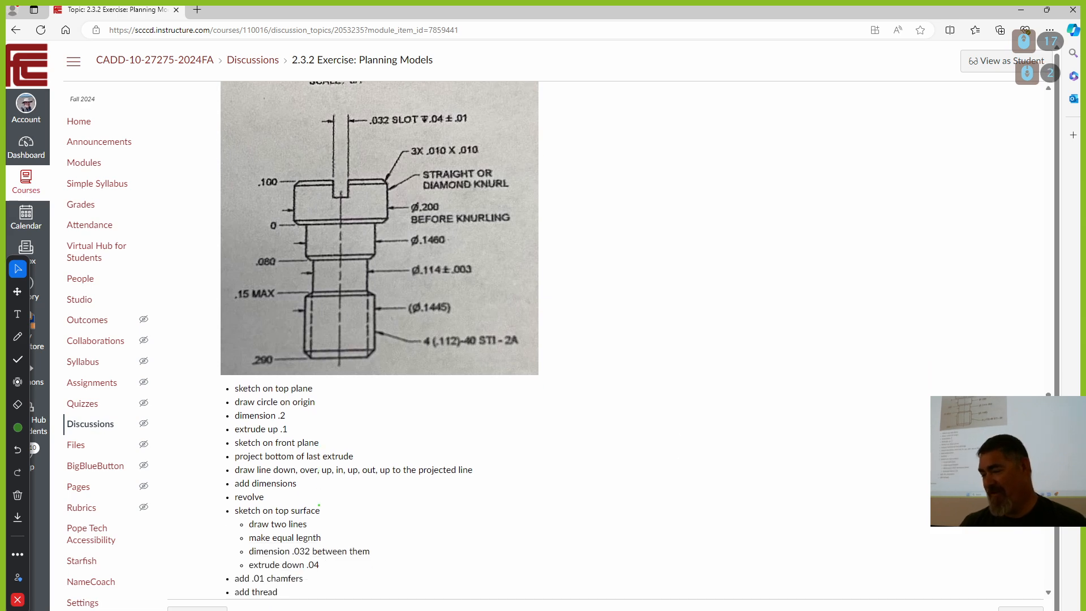
Return to Fusion and close the bracket design without saving it.
{"action": "left_click", "coordinate": [643, 610]}
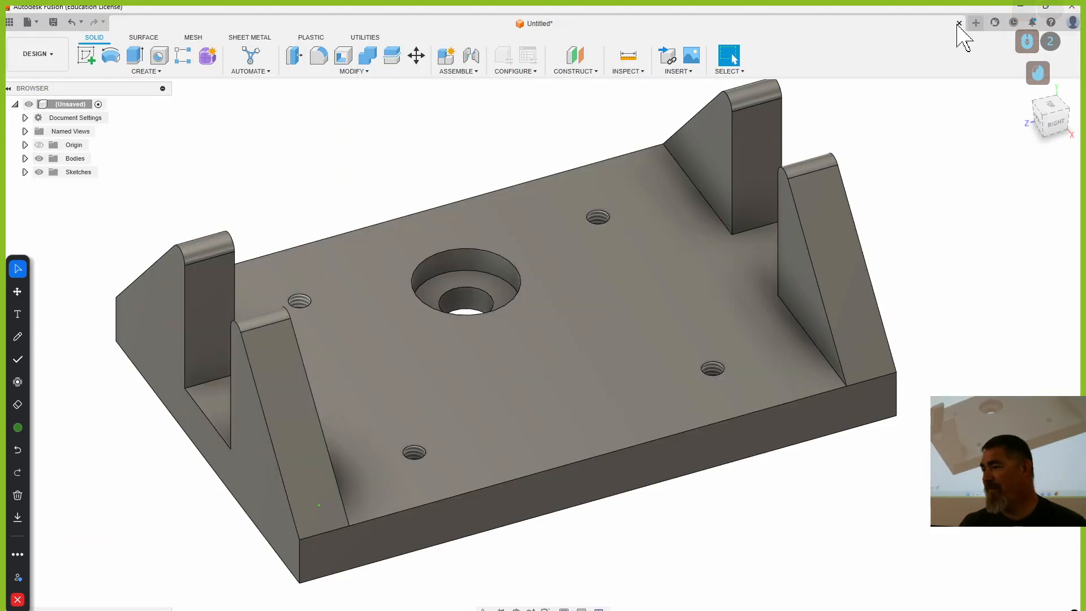
{"action": "left_click", "coordinate": [959, 23]}
{"action": "left_click", "coordinate": [593, 343]}
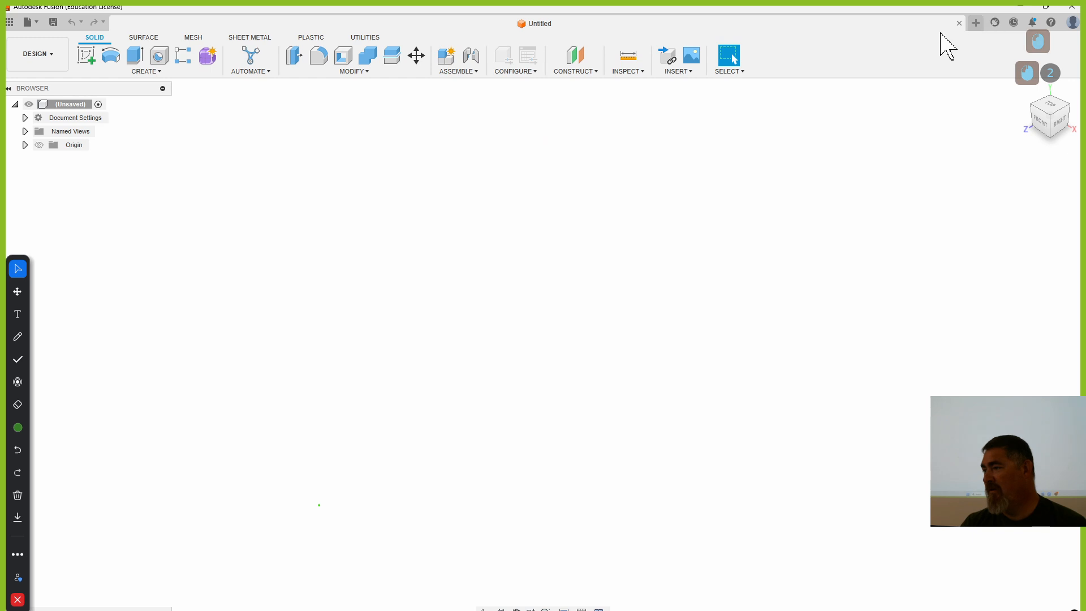
Arrange the browser and Fusion side by side with the Item 6 short screw drawing and plan in view.
{"action": "left_click_drag", "start_coordinate": [241, 23], "coordinate": [1083, 305]}
{"action": "left_click", "coordinate": [169, 250]}
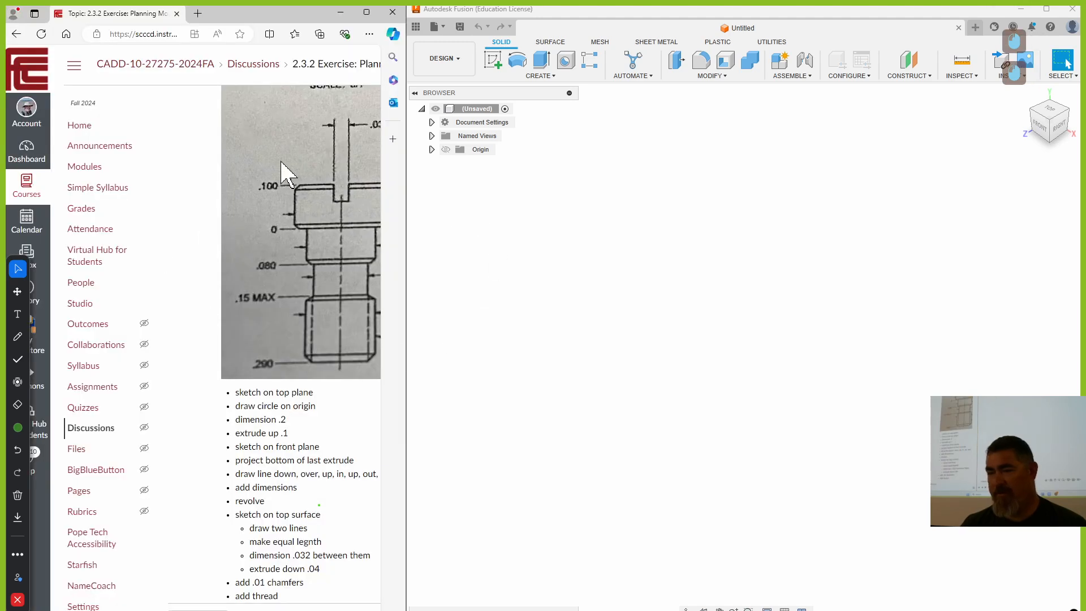
{"action": "scroll", "coordinate": [239, 511], "scroll_direction": "down", "scroll_amount": 15}
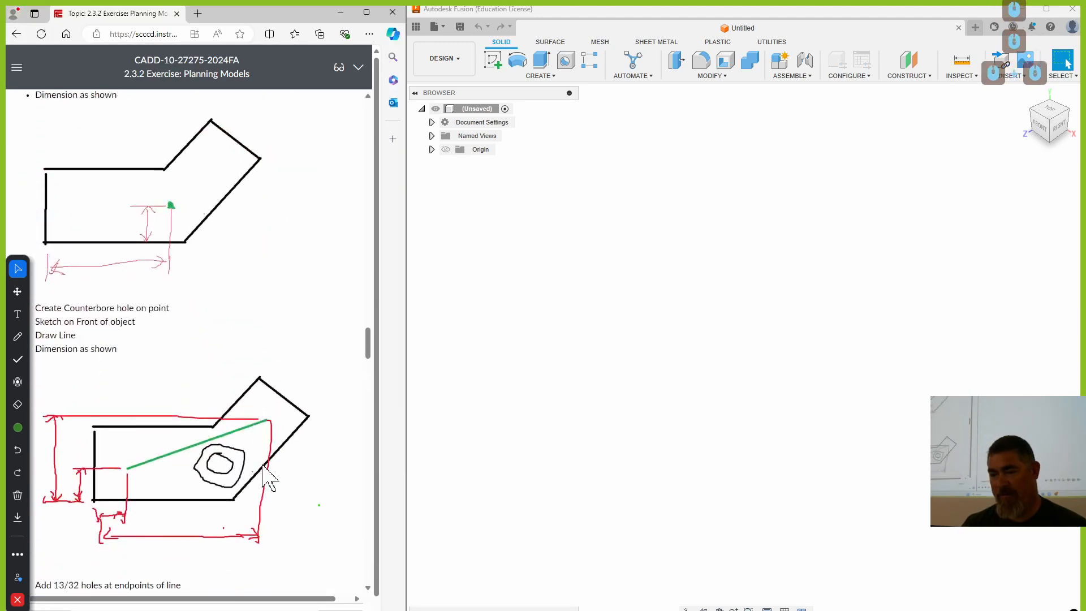
{"action": "scroll", "coordinate": [269, 480], "scroll_direction": "down", "scroll_amount": 20}
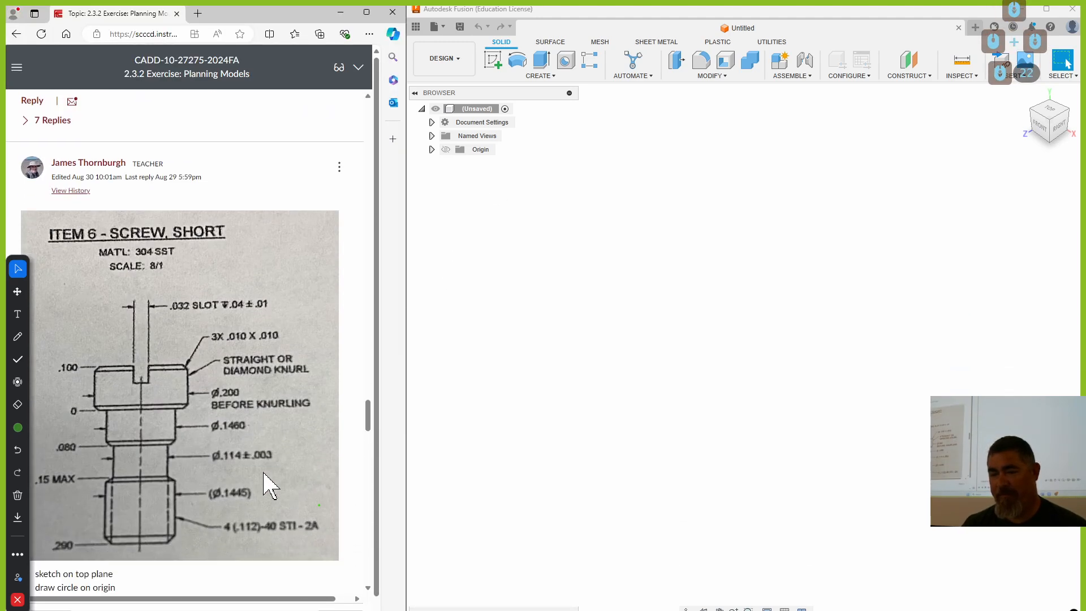
{"action": "scroll", "coordinate": [269, 480], "scroll_direction": "down", "scroll_amount": 2}
Sketch a circle about 2.15 in in diameter centered on the origin of the top plane.
{"action": "left_click", "coordinate": [494, 61]}
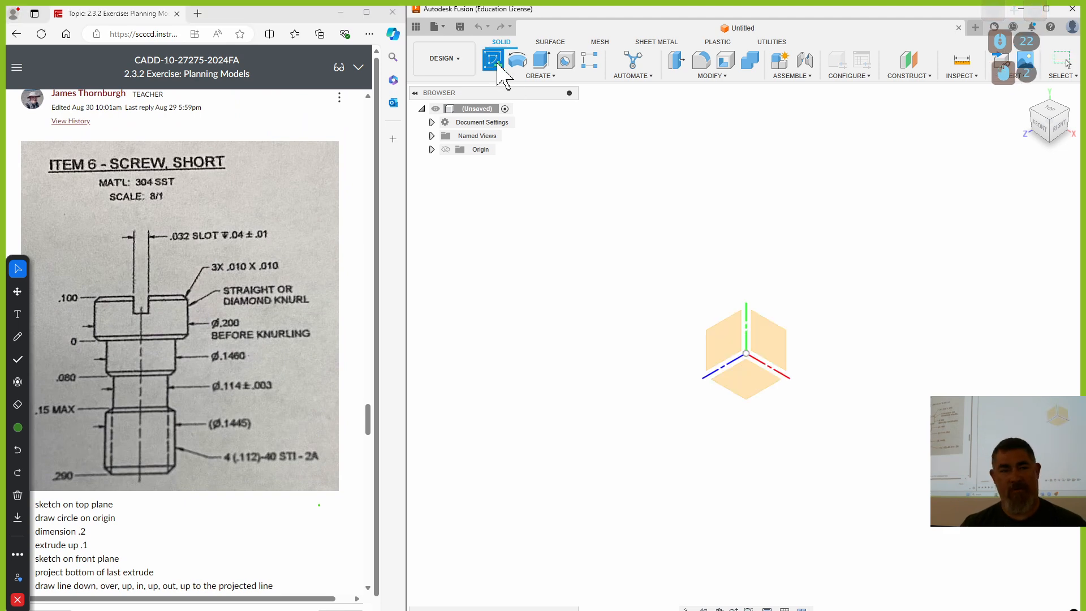
{"action": "left_click", "coordinate": [759, 399]}
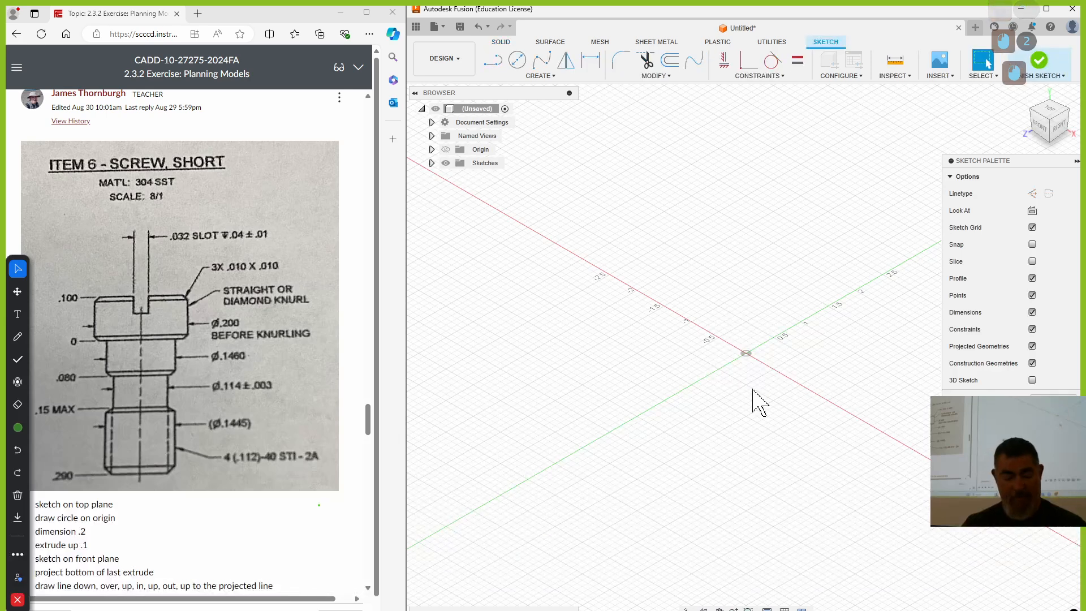
{"action": "key", "text": "c"}
{"action": "left_click", "coordinate": [746, 353]}
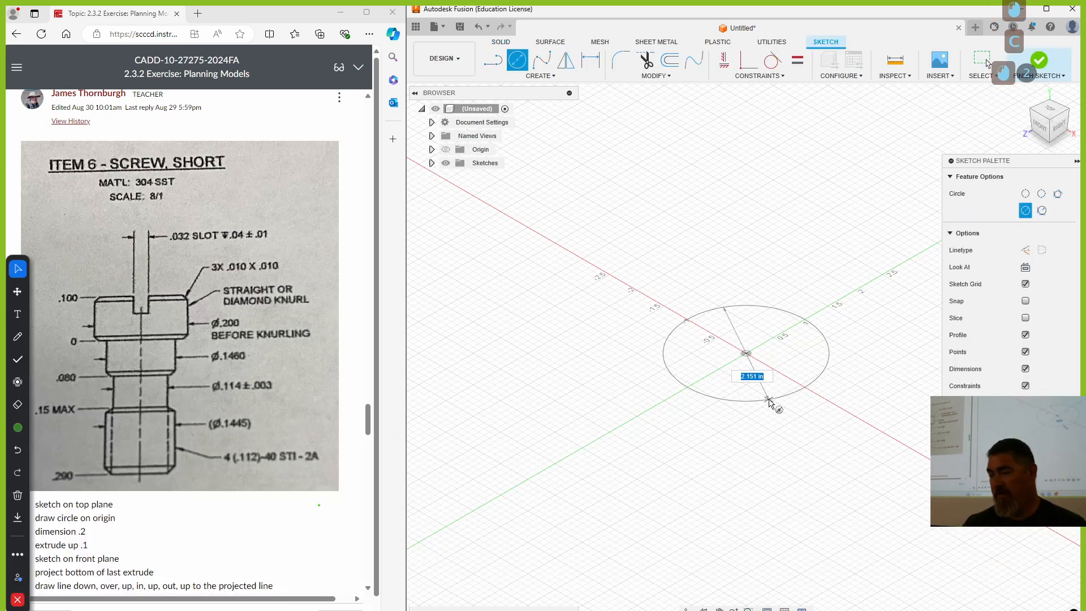
{"action": "left_click", "coordinate": [769, 401]}
Set the circle's diameter to 0.2 in with a dimension and finish the sketch.
{"action": "key", "text": "d"}
{"action": "left_click", "coordinate": [798, 393]}
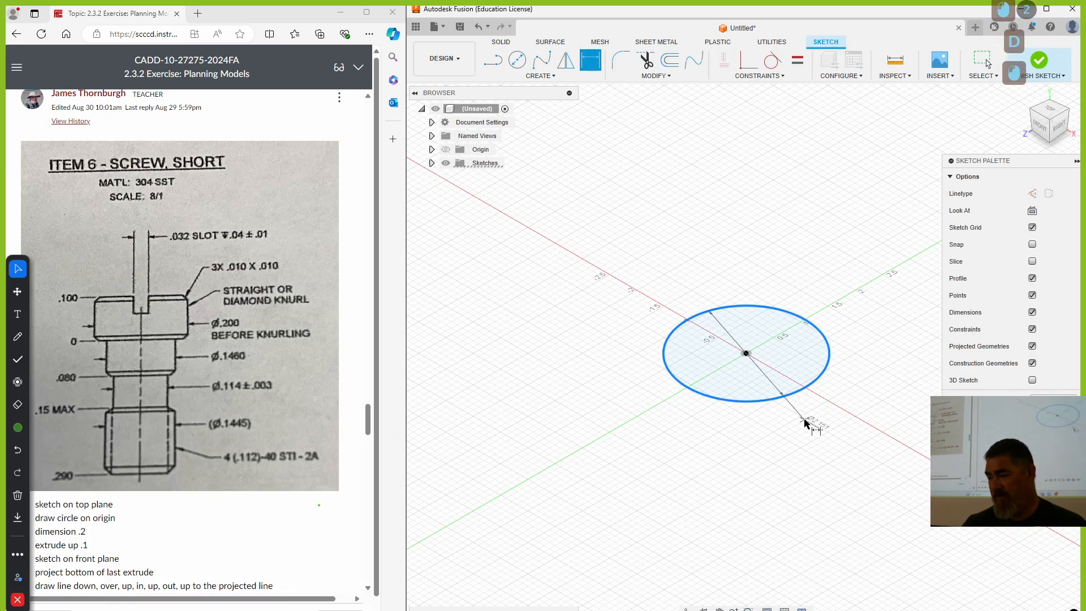
{"action": "left_click", "coordinate": [806, 420]}
{"action": "type", "text": ".2"}
{"action": "key", "text": "Return"}
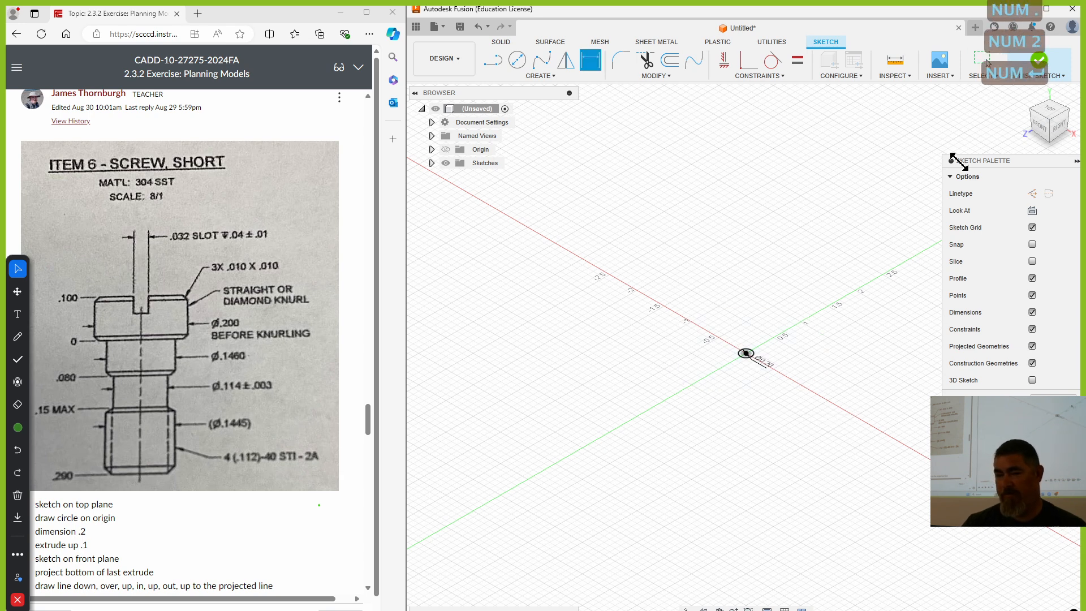
{"action": "left_click", "coordinate": [1039, 59]}
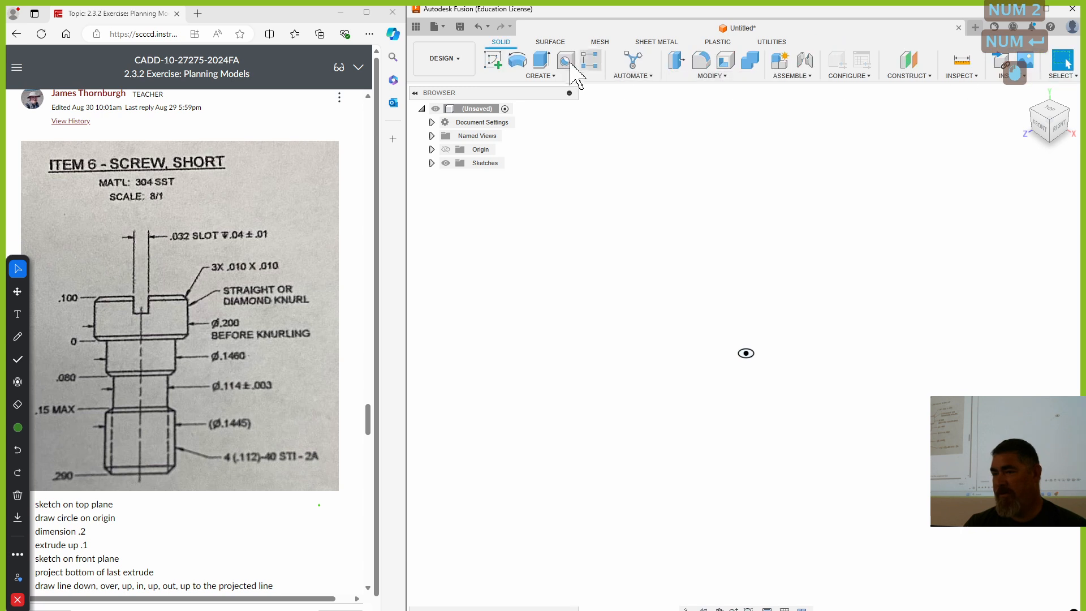
Extrude the circle upward 0.1 in as a new body for the screw head.
{"action": "left_click", "coordinate": [542, 60]}
{"action": "type", "text": "."}
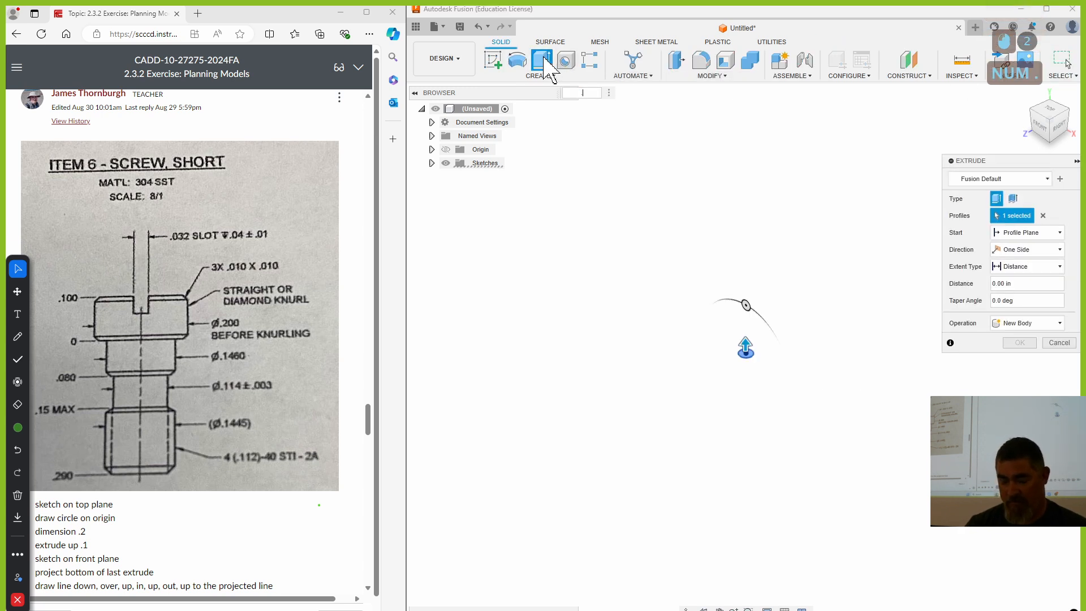
{"action": "type", "text": "1"}
{"action": "key", "text": "Return"}
{"action": "scroll", "coordinate": [759, 320], "scroll_direction": "up", "scroll_amount": 3}
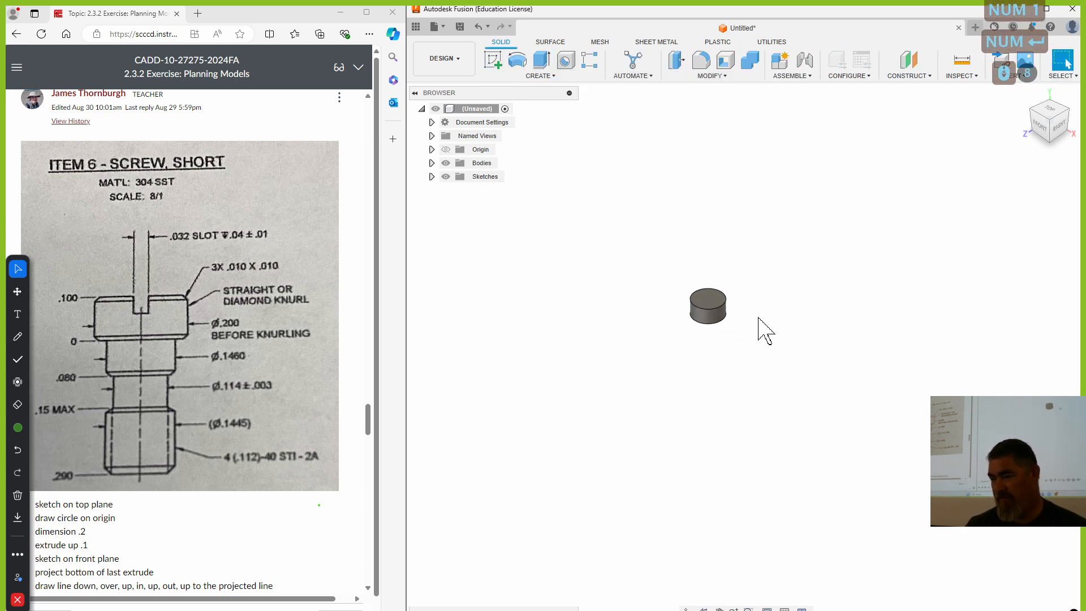
Start a sketch on the front plane and project the bottom face of the screw head into it.
{"action": "left_click", "coordinate": [492, 61]}
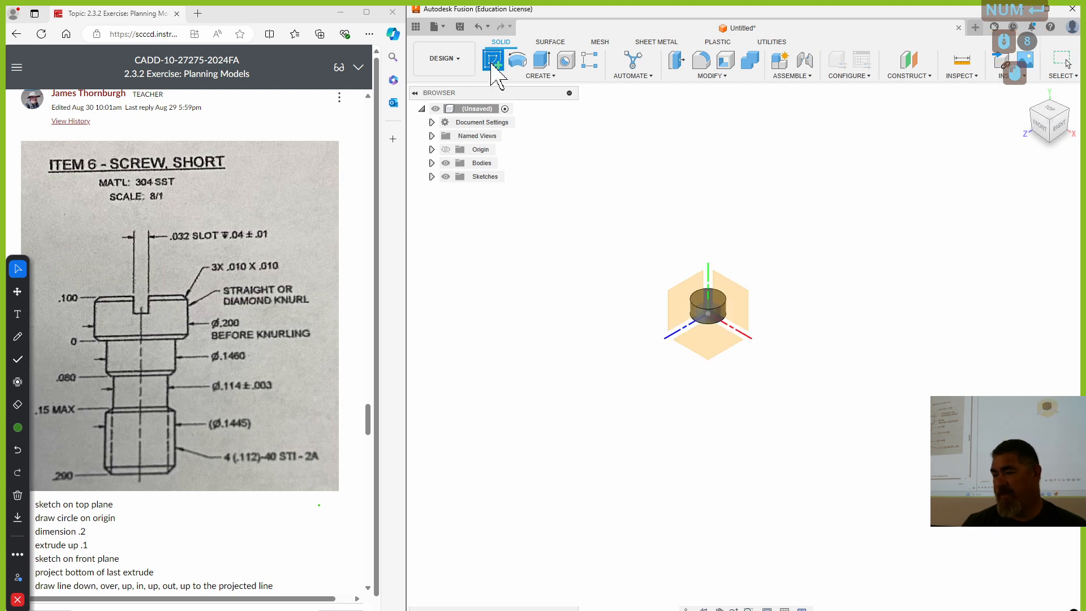
{"action": "left_click", "coordinate": [746, 310]}
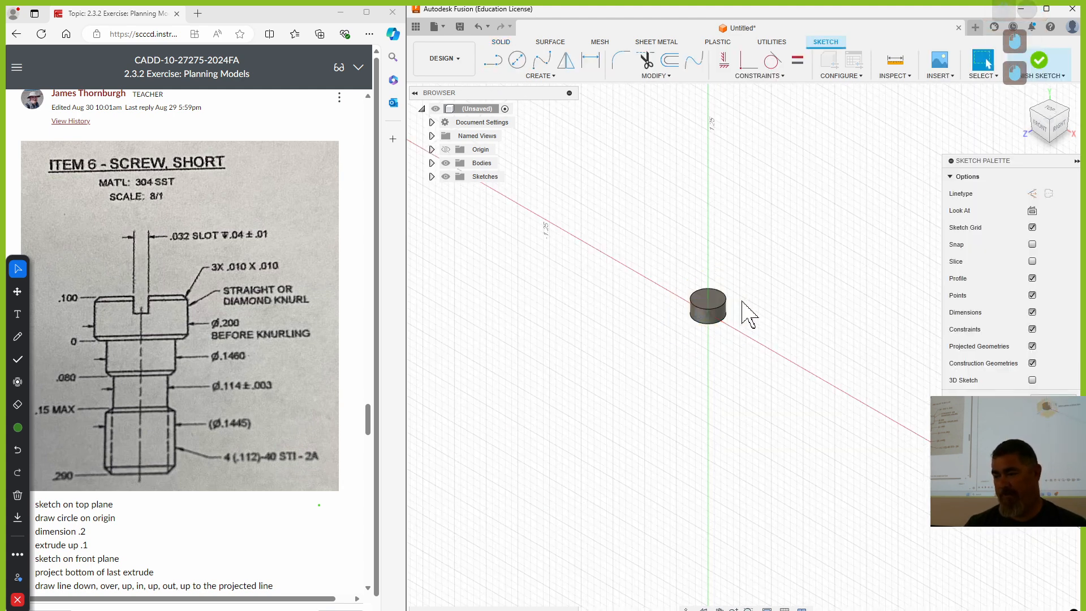
{"action": "middle_click_drag", "start_coordinate": [779, 398], "coordinate": [716, 333], "text": "shift"}
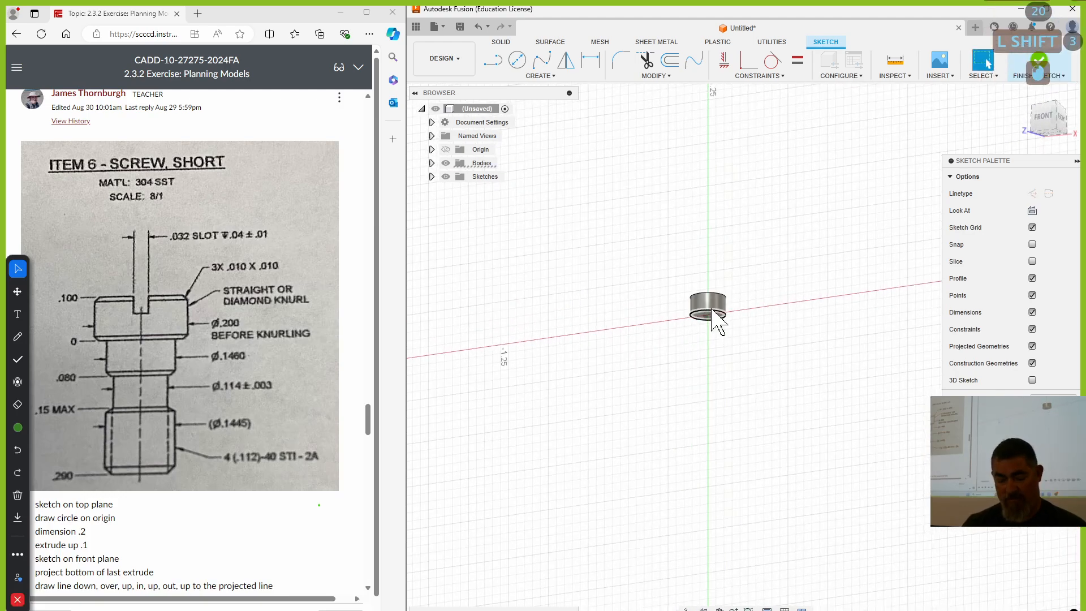
{"action": "scroll", "coordinate": [756, 351], "scroll_direction": "up", "scroll_amount": 10}
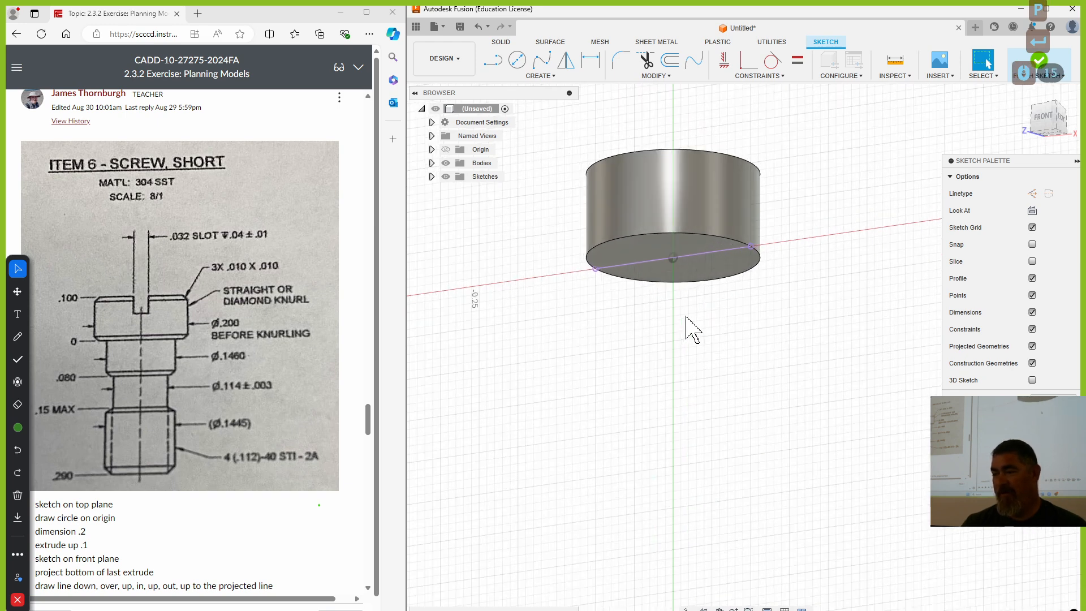
Sketch a closed stepped shank profile about 0.38 in long: from the origin down, over, up, in, up, out and up to the projected line.
{"action": "key", "text": "l"}
{"action": "left_click", "coordinate": [676, 260]}
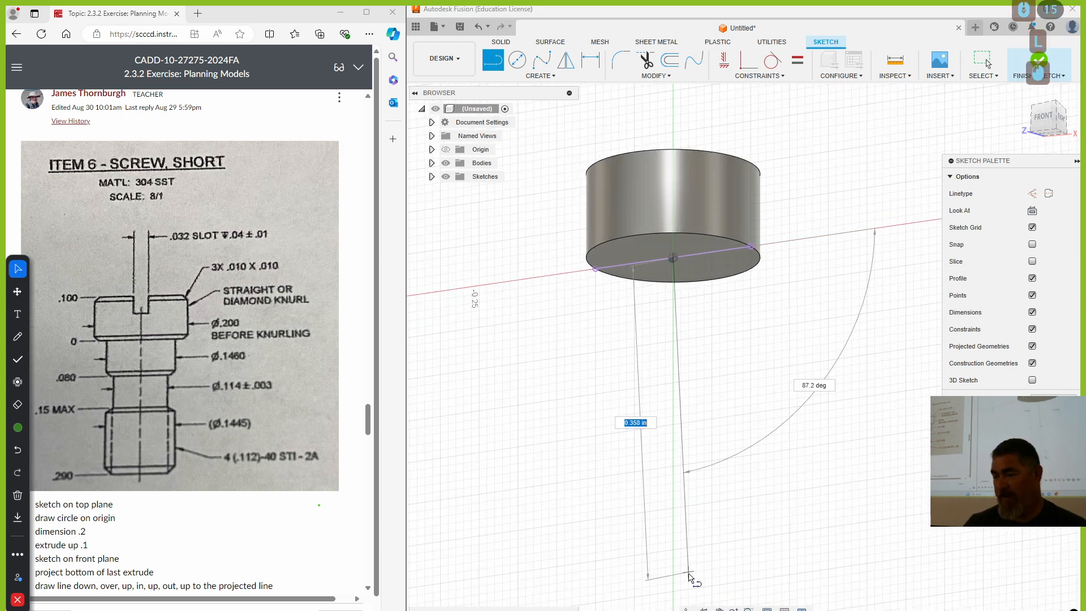
{"action": "left_click", "coordinate": [673, 574]}
{"action": "left_click", "coordinate": [728, 572]}
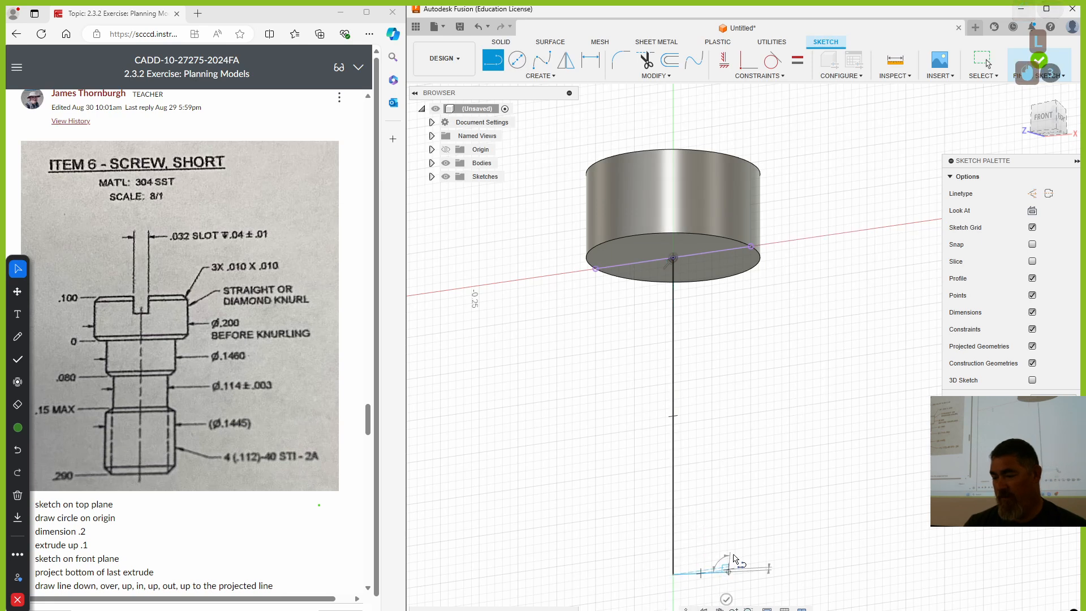
{"action": "left_click", "coordinate": [733, 524]}
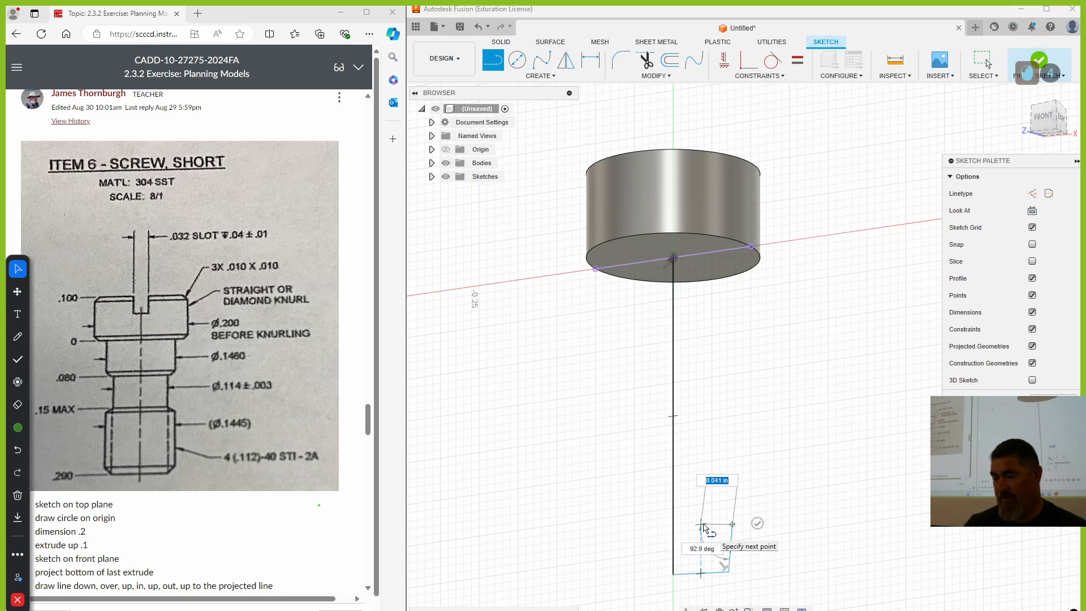
{"action": "left_click", "coordinate": [702, 524]}
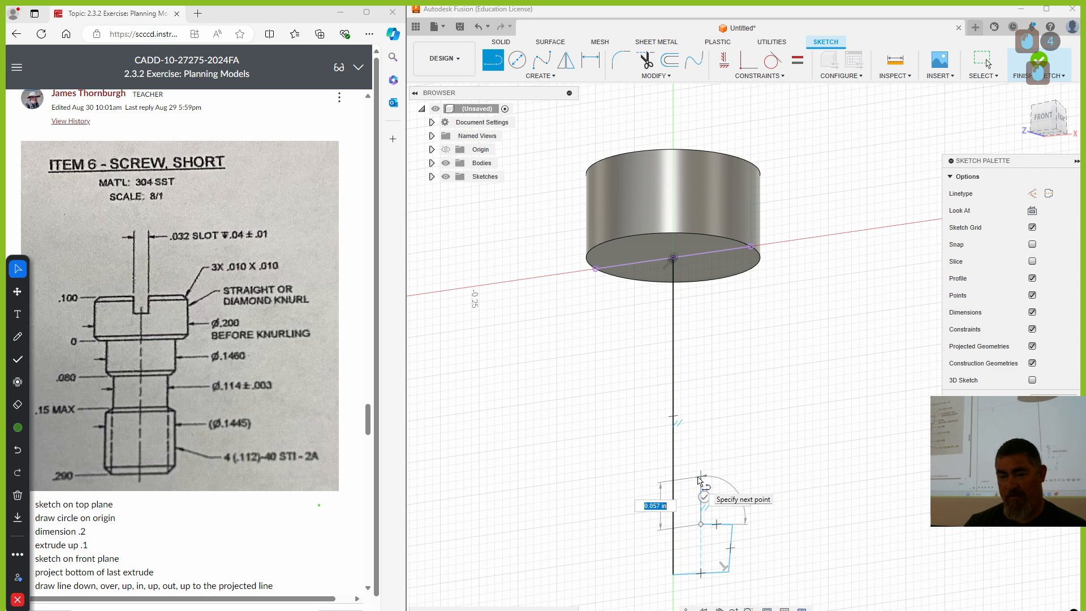
{"action": "left_click", "coordinate": [701, 476]}
{"action": "left_click", "coordinate": [717, 476]}
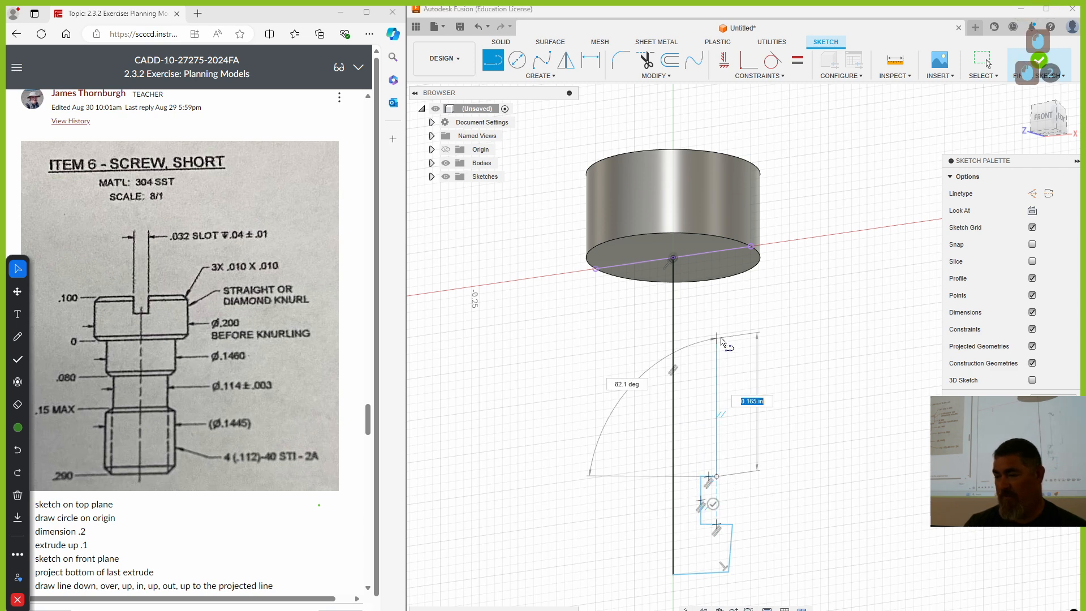
{"action": "left_click", "coordinate": [724, 252]}
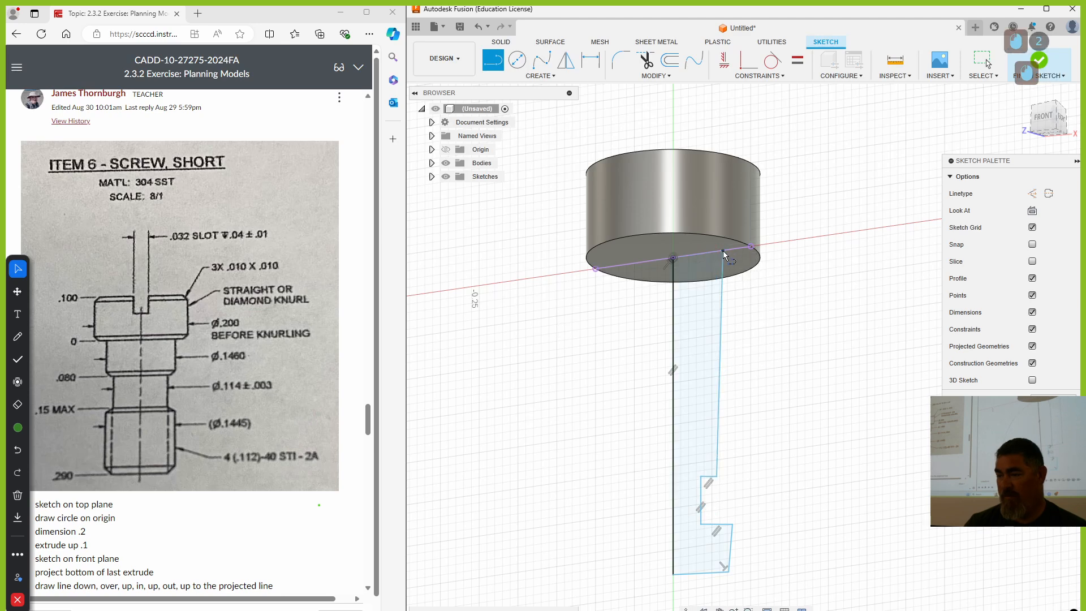
Apply horizontal/vertical constraints to the profile's long upper outer edge, its bottom edge and the ledge above the threaded section.
{"action": "left_click", "coordinate": [724, 60]}
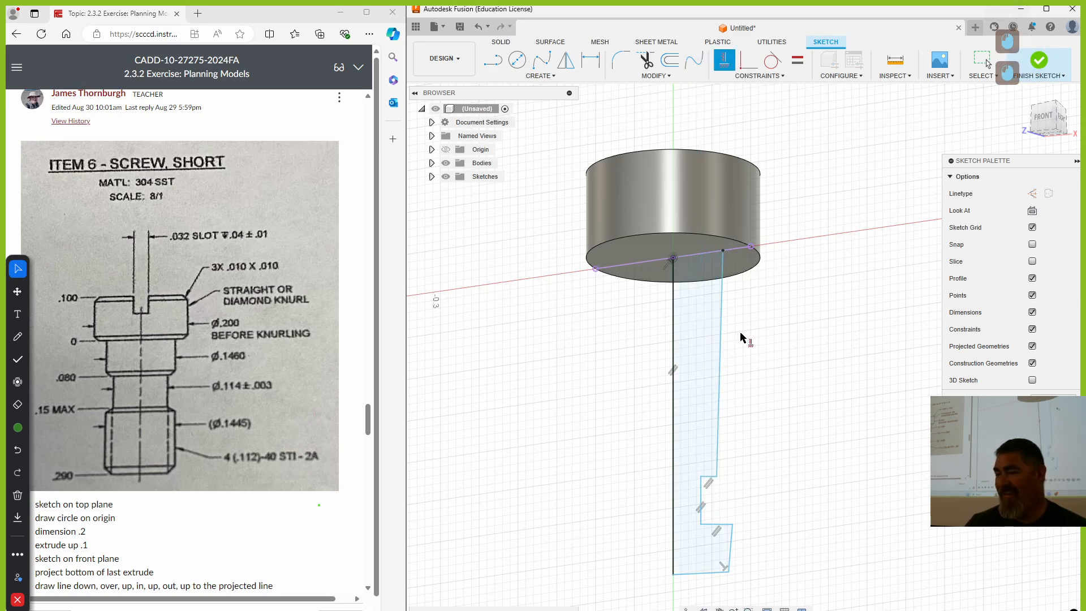
{"action": "left_click", "coordinate": [721, 342]}
{"action": "left_click", "coordinate": [717, 574]}
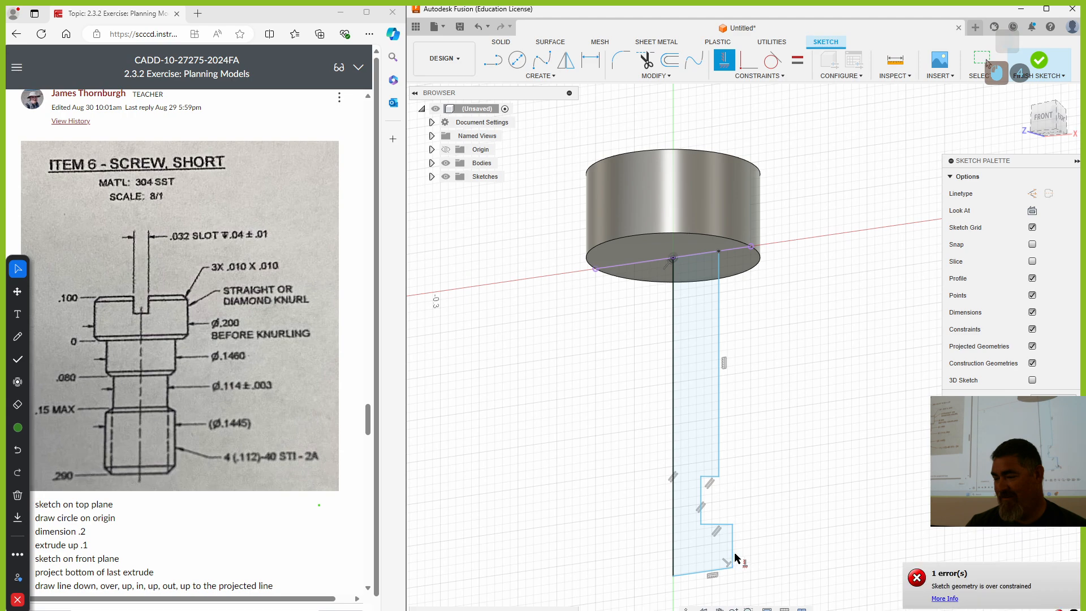
{"action": "key", "text": "Escape"}
{"action": "mouse_move", "coordinate": [774, 466]}
{"action": "middle_mouse_down", "text": "shift"}
{"action": "mouse_move", "coordinate": [813, 468]}
{"action": "mouse_move", "coordinate": [794, 483]}
{"action": "middle_mouse_up", "text": "shift"}
{"action": "left_click", "coordinate": [724, 533]}
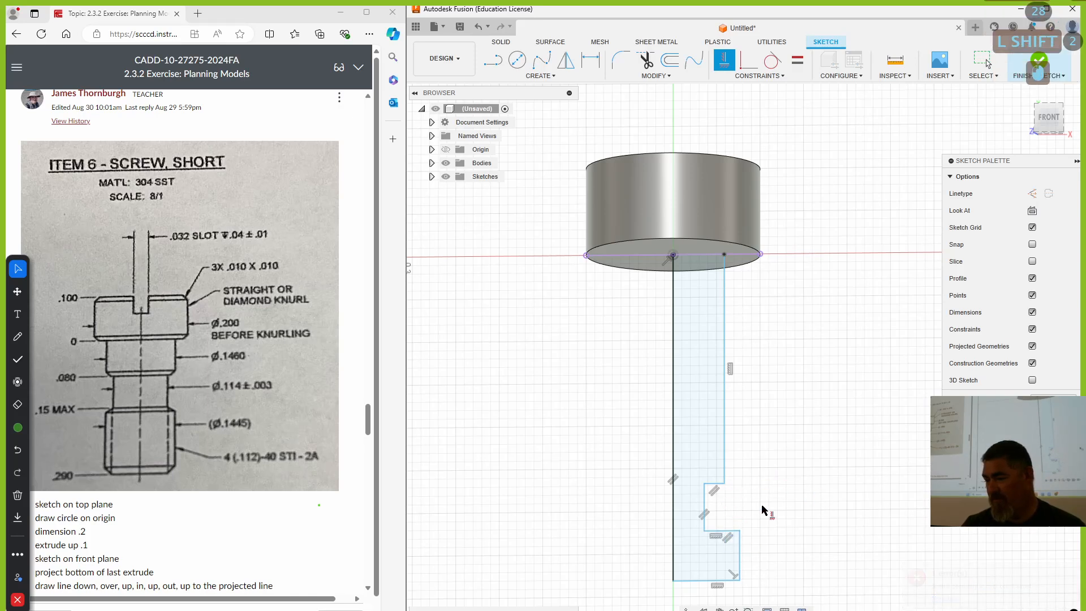
{"action": "left_click", "coordinate": [705, 502]}
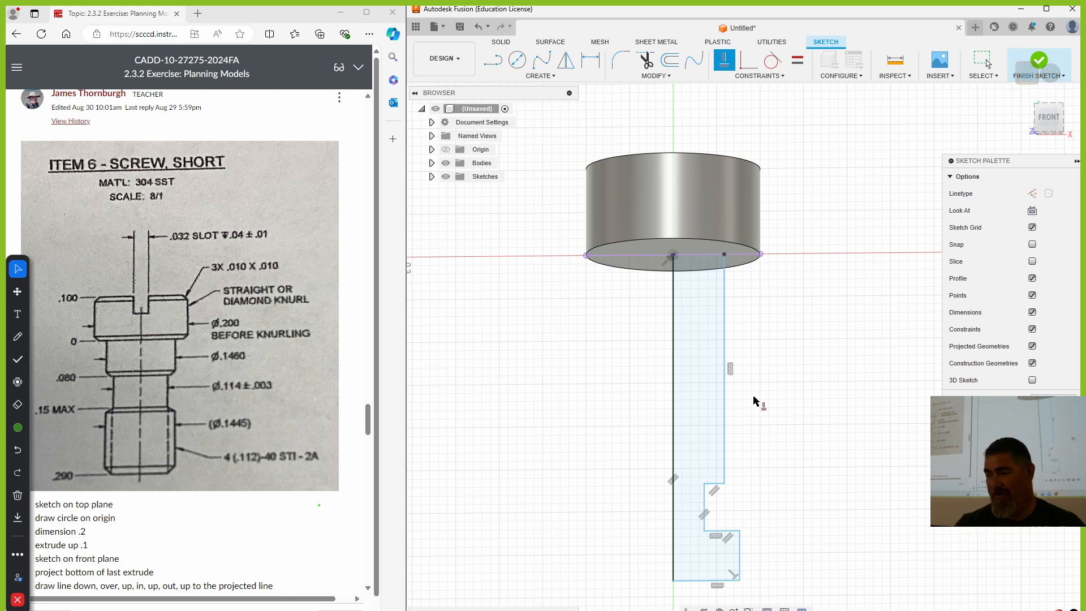
{"action": "key", "text": "Escape"}
Dimension the shank profile's axis line and set its length to 0.2 in.
{"action": "key", "text": "d"}
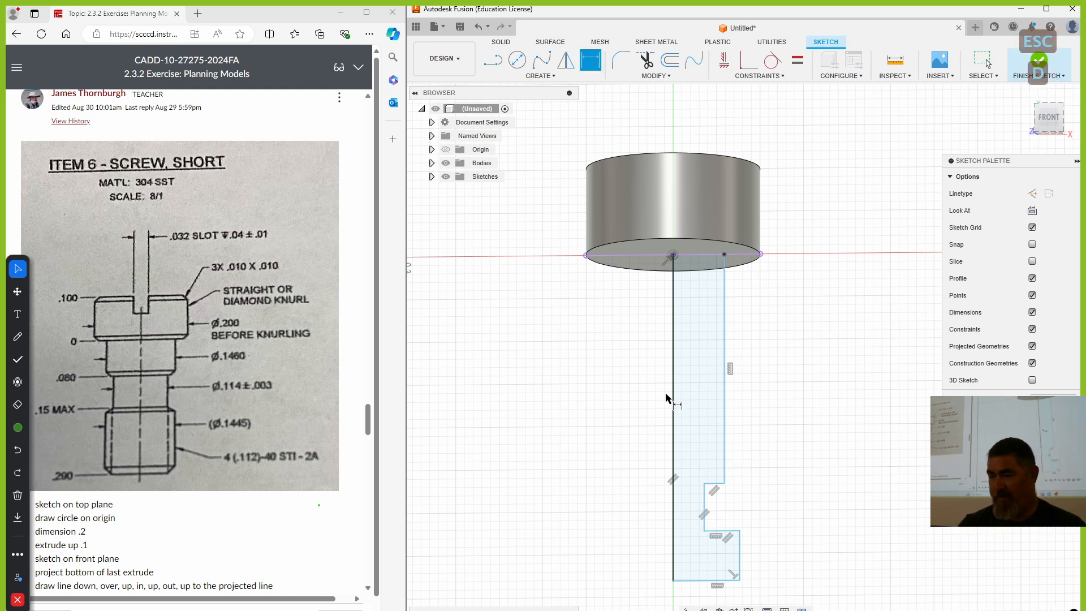
{"action": "left_click", "coordinate": [673, 399]}
{"action": "left_click", "coordinate": [601, 406]}
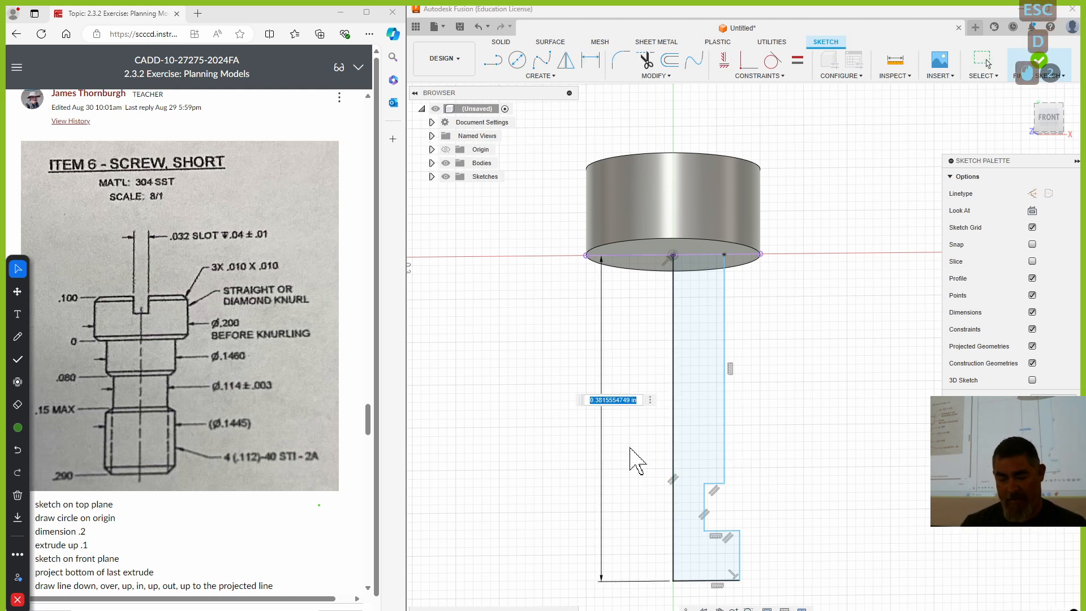
{"action": "type", "text": ".2"}
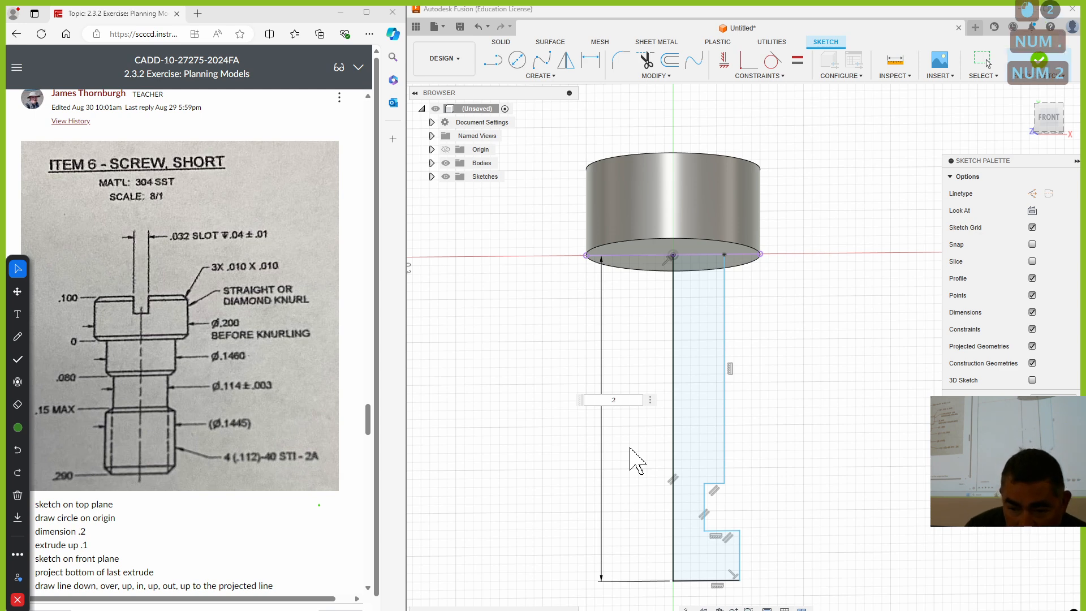
{"action": "type", "text": "9"}
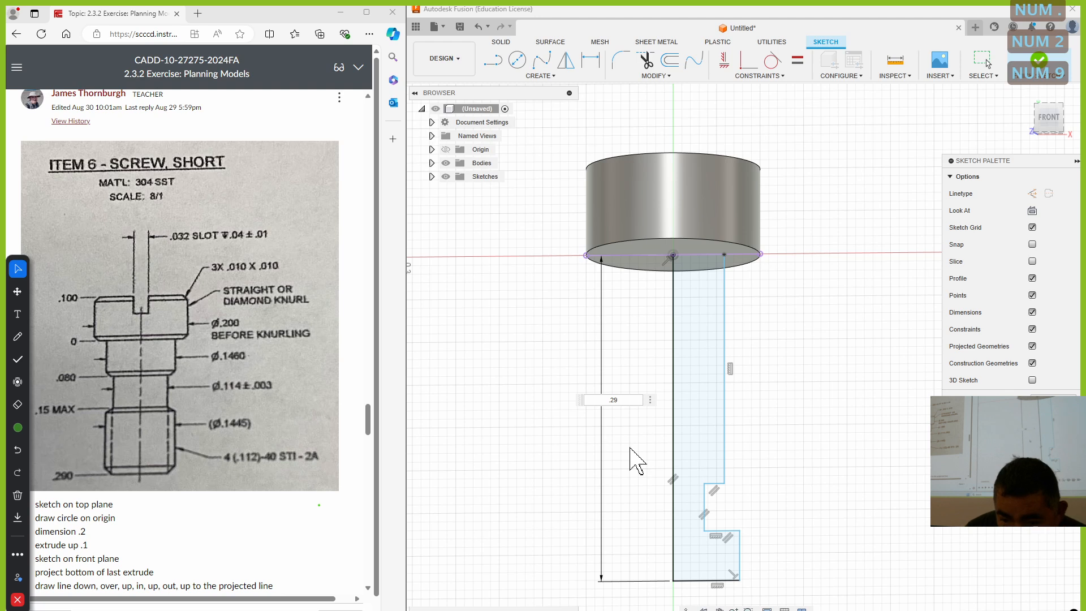
{"action": "key", "text": "BackSpace"}
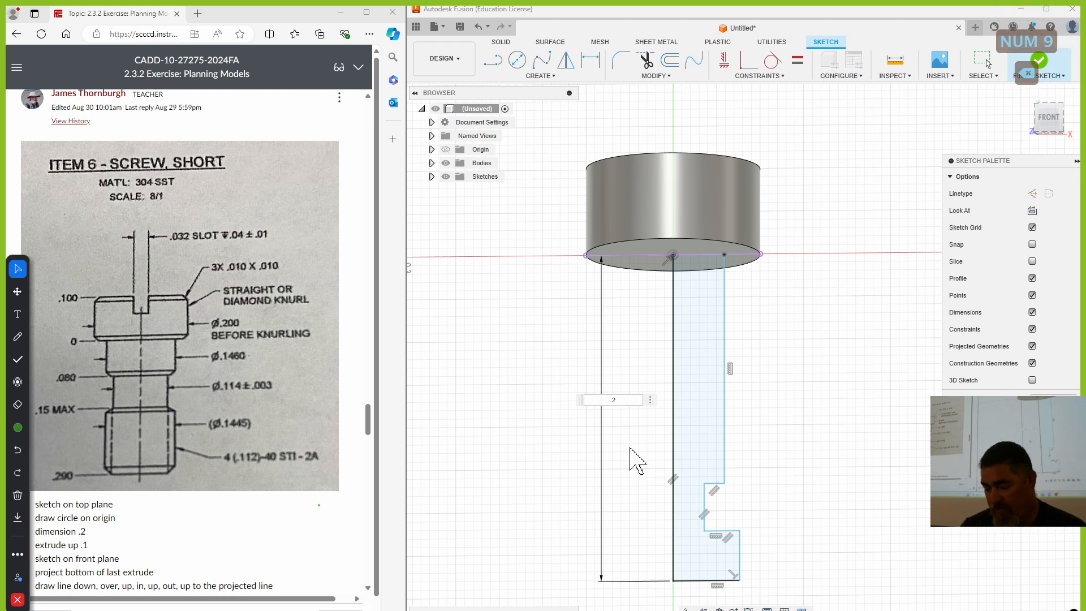
{"action": "key", "text": "Return"}
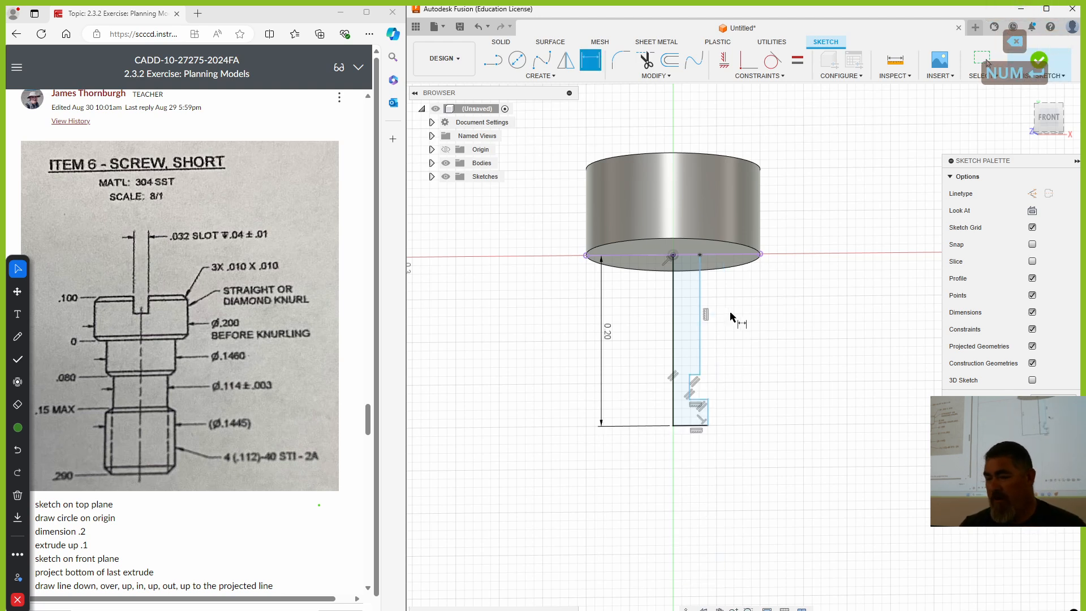
{"action": "key", "text": "Escape"}
Convert the profile's vertical axis line from the origin to a centerline.
{"action": "left_click", "coordinate": [674, 300]}
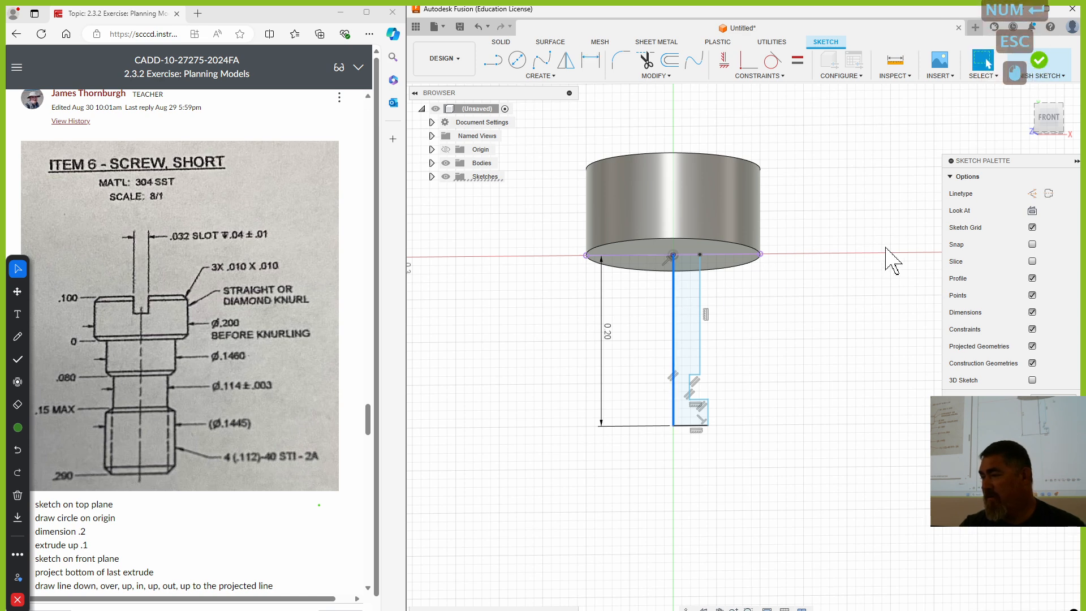
{"action": "left_click", "coordinate": [1047, 193]}
{"action": "left_click", "coordinate": [792, 402]}
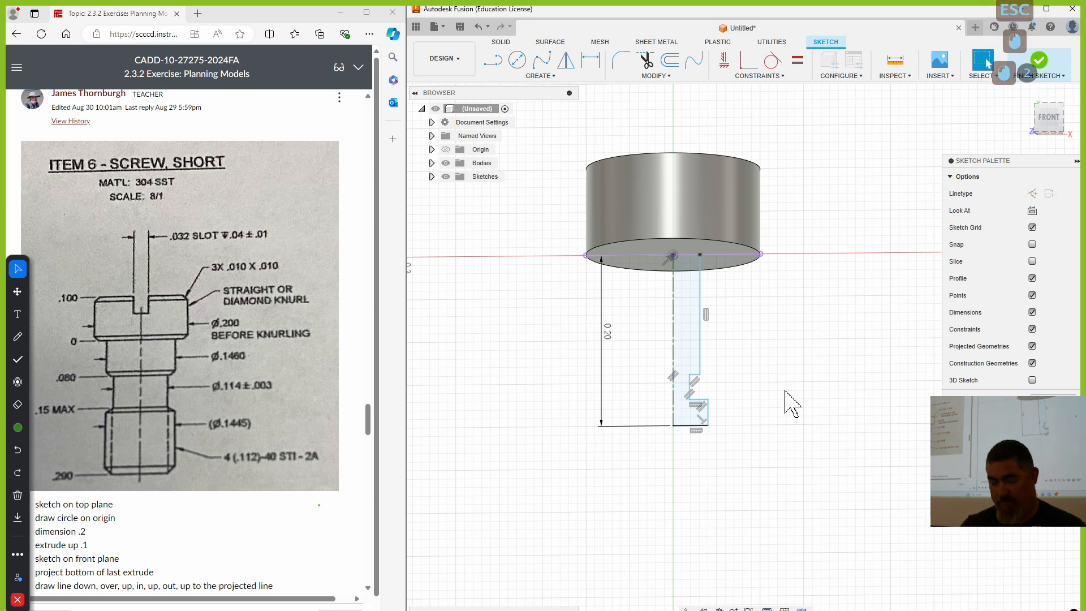
{"action": "key", "text": "d"}
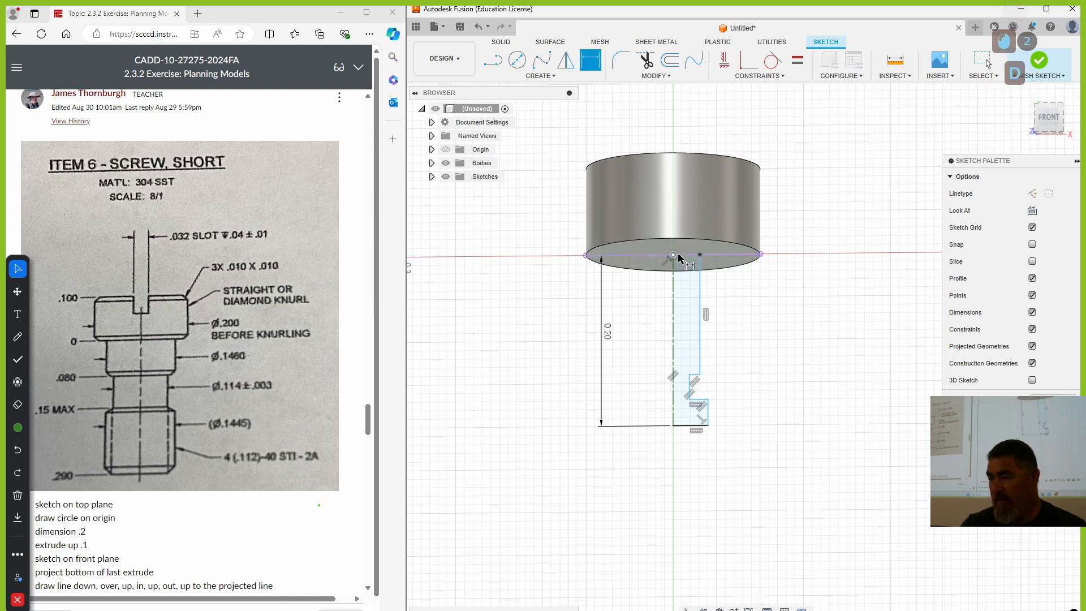
{"action": "left_click", "coordinate": [687, 258]}
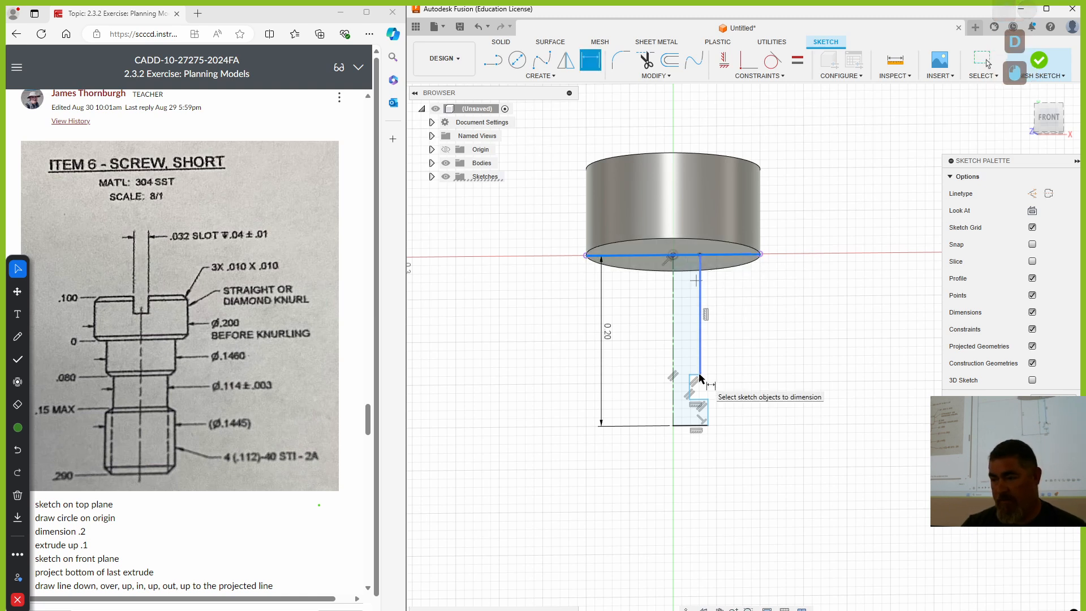
{"action": "key", "text": "Escape"}
{"action": "key", "text": "Escape"}
Dimension the first shoulder from the underside of the head to 0.08 in.
{"action": "key", "text": "d"}
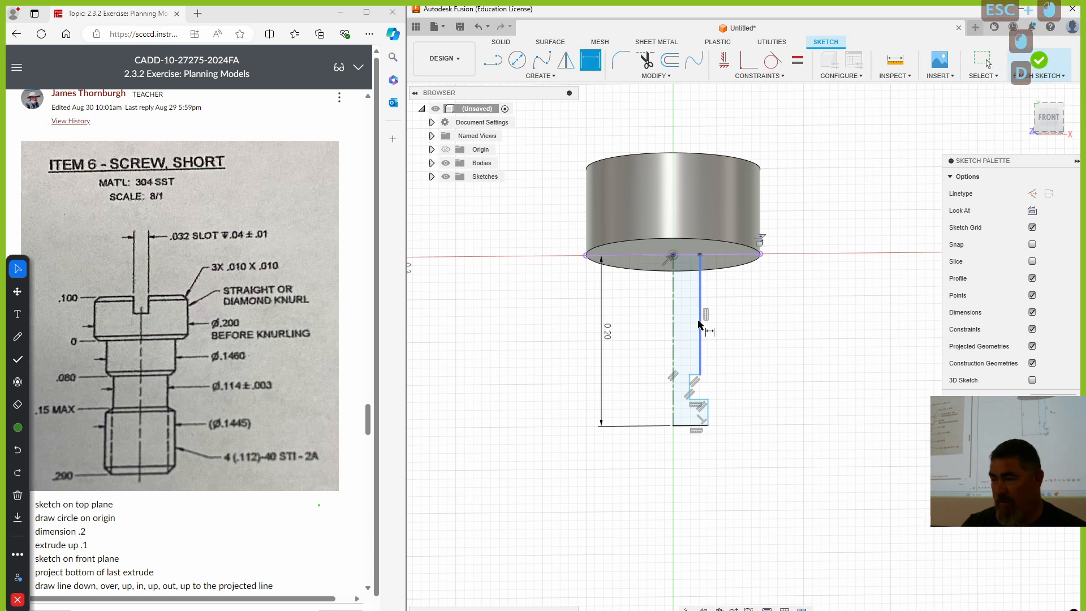
{"action": "left_click", "coordinate": [702, 323]}
{"action": "left_click", "coordinate": [771, 340]}
{"action": "type", "text": ".08"}
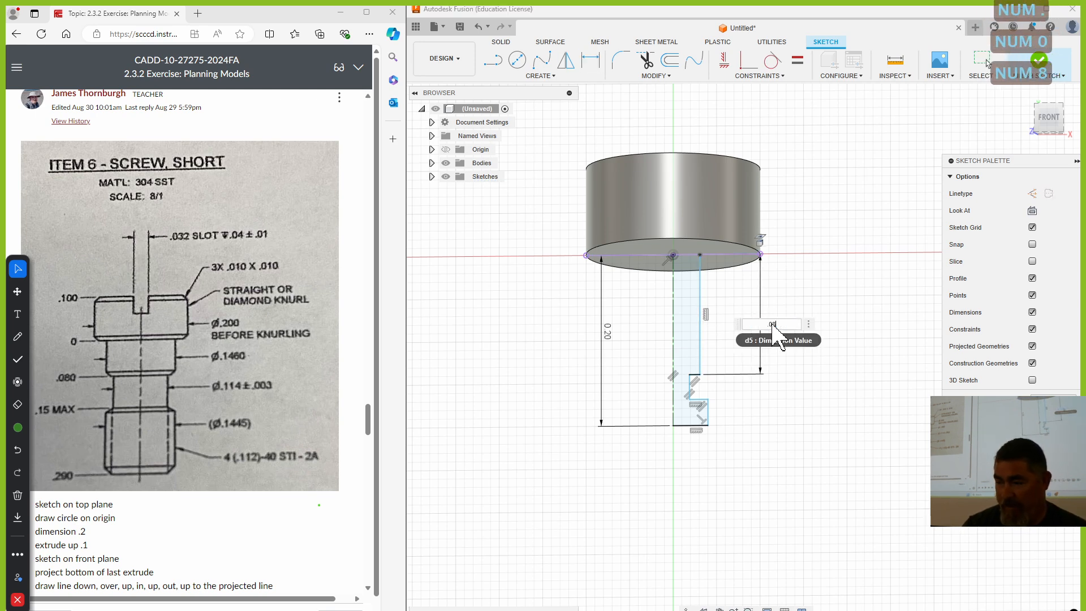
{"action": "key", "text": "Return"}
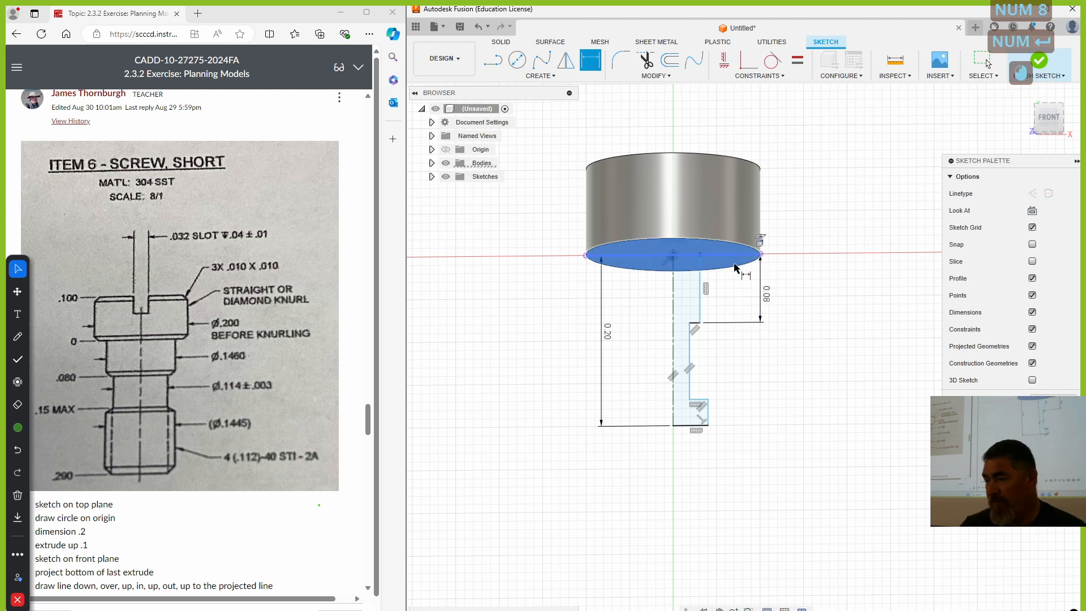
{"action": "key", "text": "Escape"}
{"action": "key", "text": "Escape"}
{"action": "key", "text": "d"}
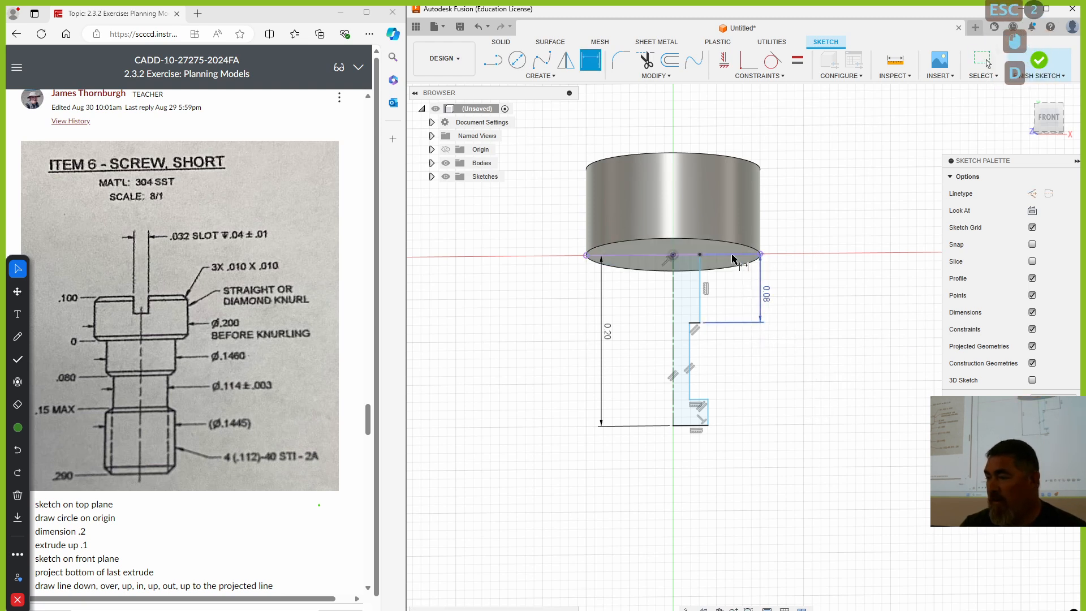
{"action": "left_click", "coordinate": [699, 405]}
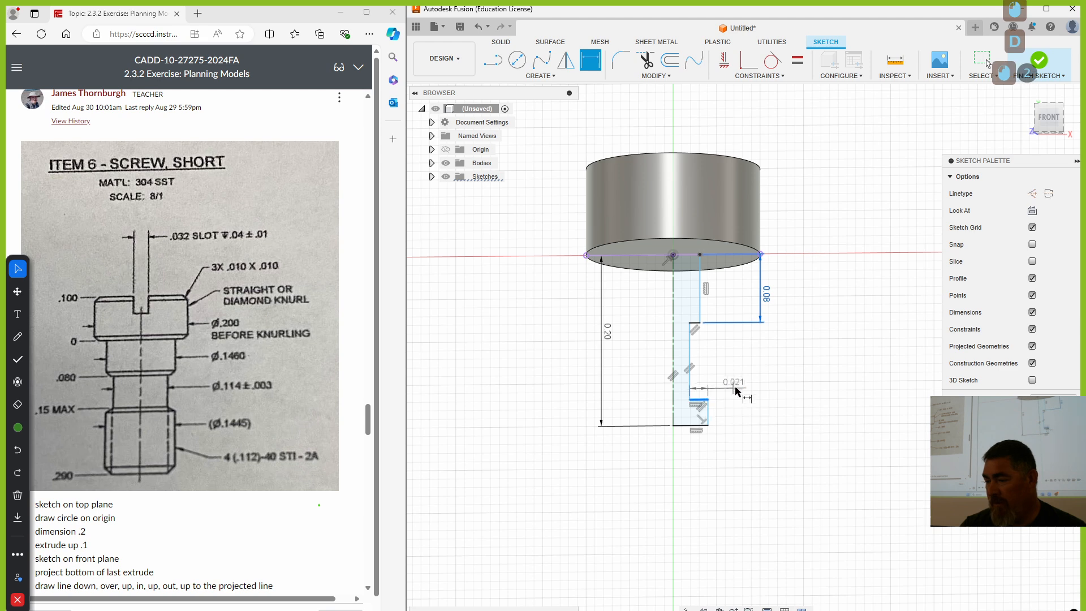
{"action": "left_click", "coordinate": [770, 378]}
{"action": "key", "text": "Escape"}
{"action": "key", "text": "Escape"}
{"action": "key", "text": "Escape"}
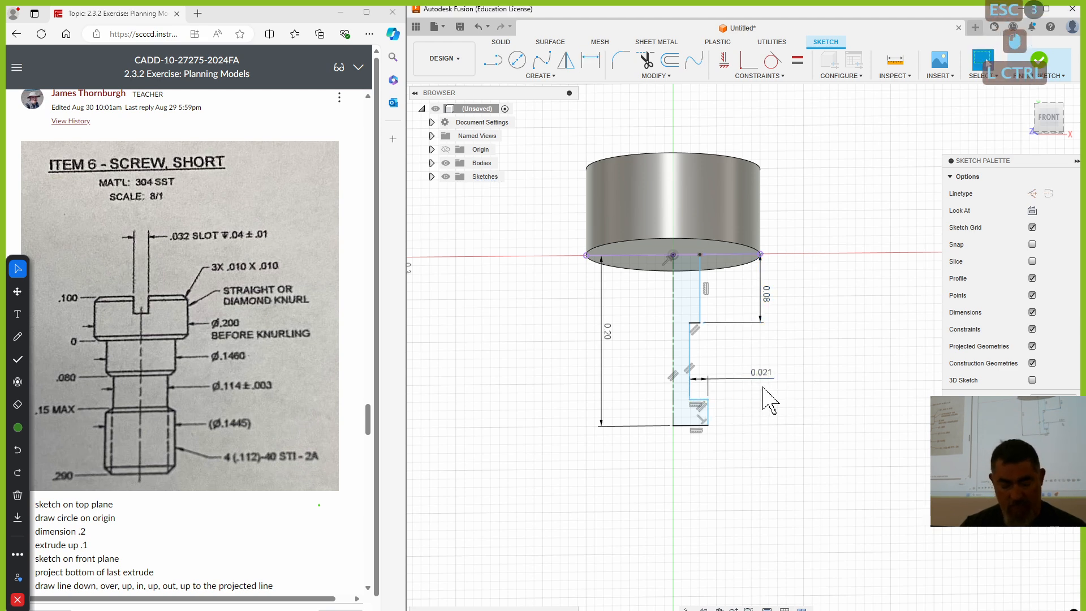
{"action": "key", "text": "ctrl+z"}
Dimension the distance from the projected head line to the ledge above the threaded section as 0.15 in.
{"action": "key", "text": "d"}
{"action": "left_click", "coordinate": [699, 402]}
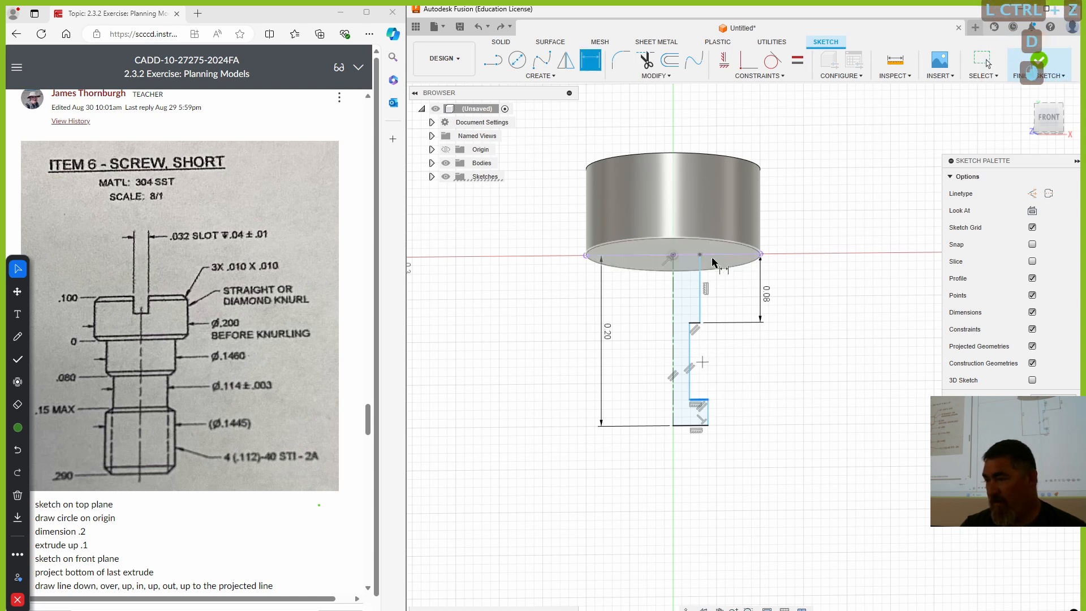
{"action": "left_click", "coordinate": [718, 255]}
{"action": "left_click", "coordinate": [832, 340]}
{"action": "type", "text": ".15"}
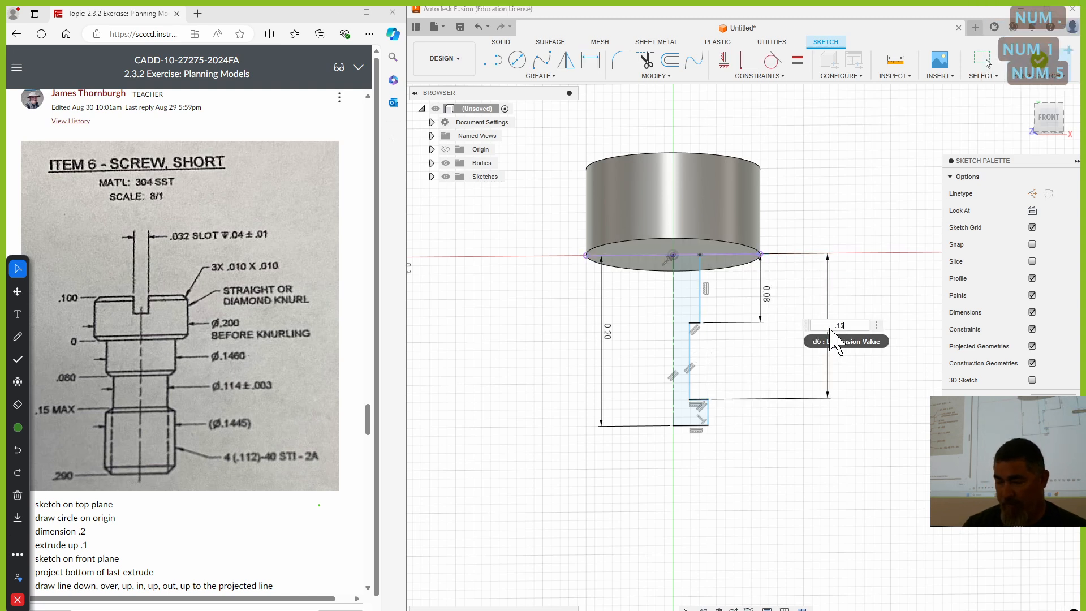
{"action": "key", "text": "Return"}
Dimension the upper shank edge across the centerline as a diameter of 0.146 in.
{"action": "left_click", "coordinate": [706, 294]}
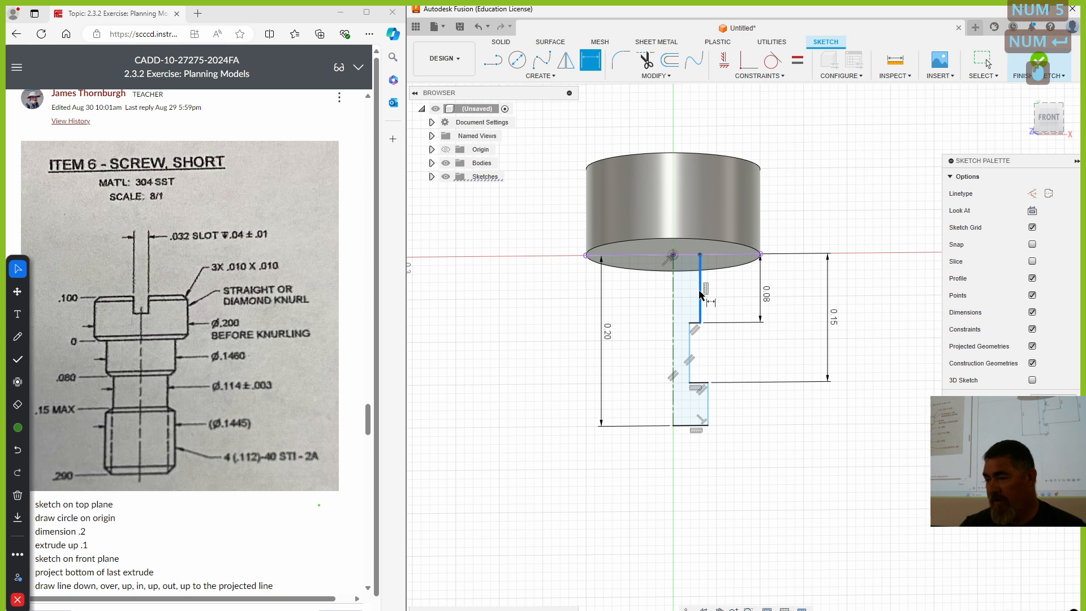
{"action": "left_click", "coordinate": [673, 293]}
{"action": "left_click", "coordinate": [652, 309]}
{"action": "type", "text": ".146"}
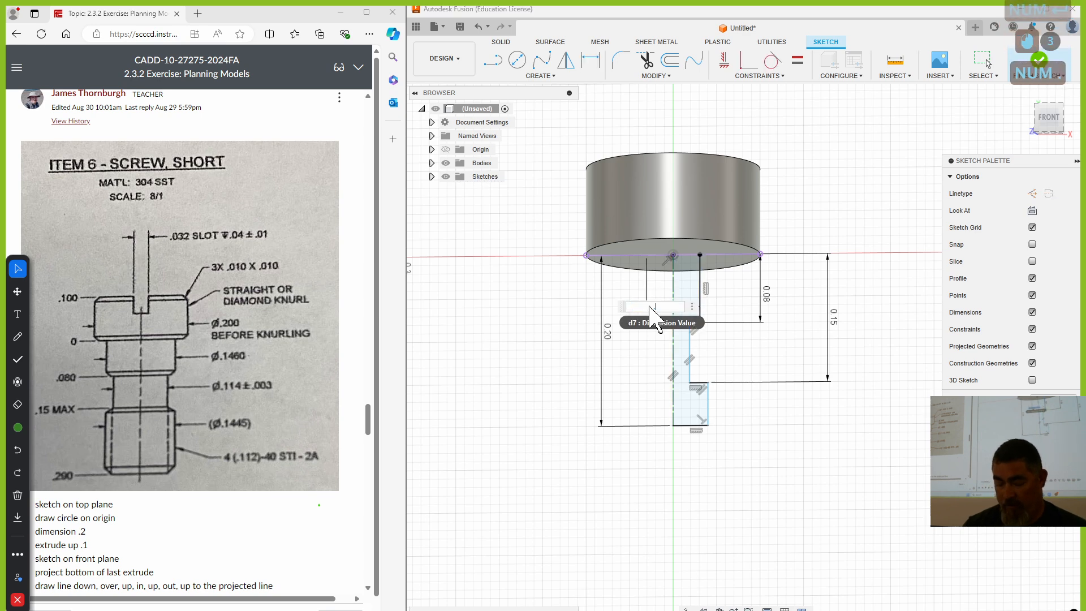
{"action": "key", "text": "Return"}
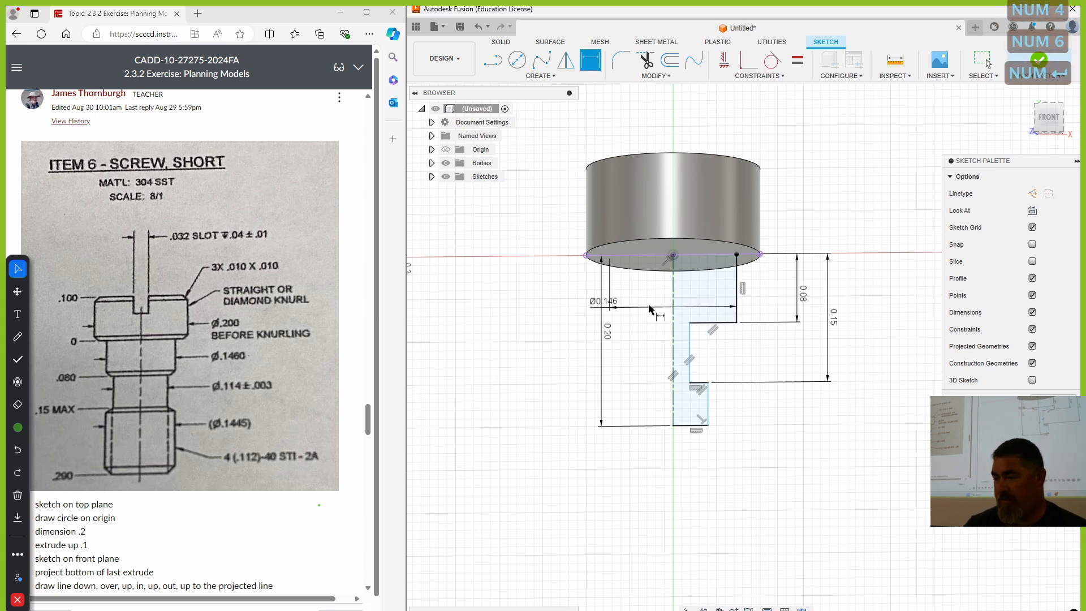
Dimension the neck edge between the two ledges across the centerline as a diameter of 0.114 in.
{"action": "left_click", "coordinate": [691, 348]}
{"action": "left_click", "coordinate": [673, 356]}
{"action": "left_click", "coordinate": [656, 363]}
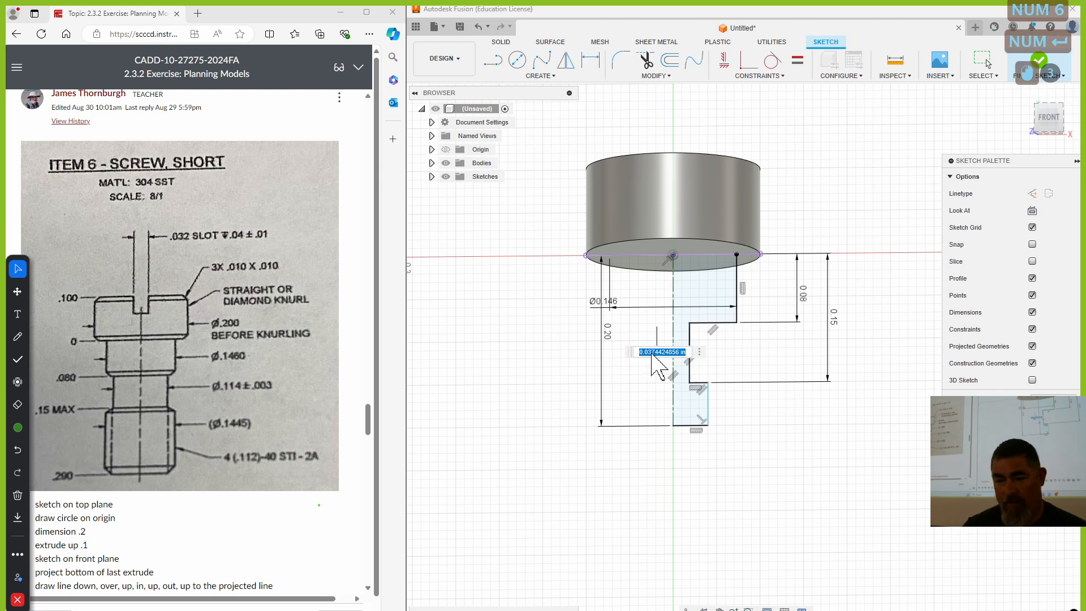
{"action": "type", "text": ".114"}
{"action": "key", "text": "Return"}
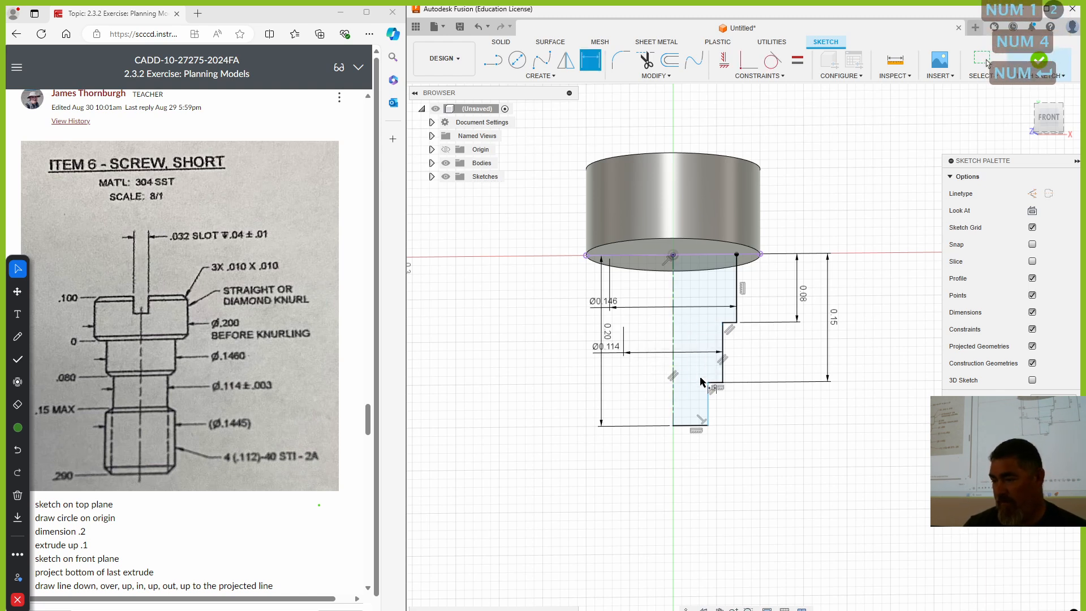
Dimension the lowest shank edge across the centerline as a diameter of 0.1445 in.
{"action": "left_click", "coordinate": [708, 406]}
{"action": "left_click", "coordinate": [673, 402]}
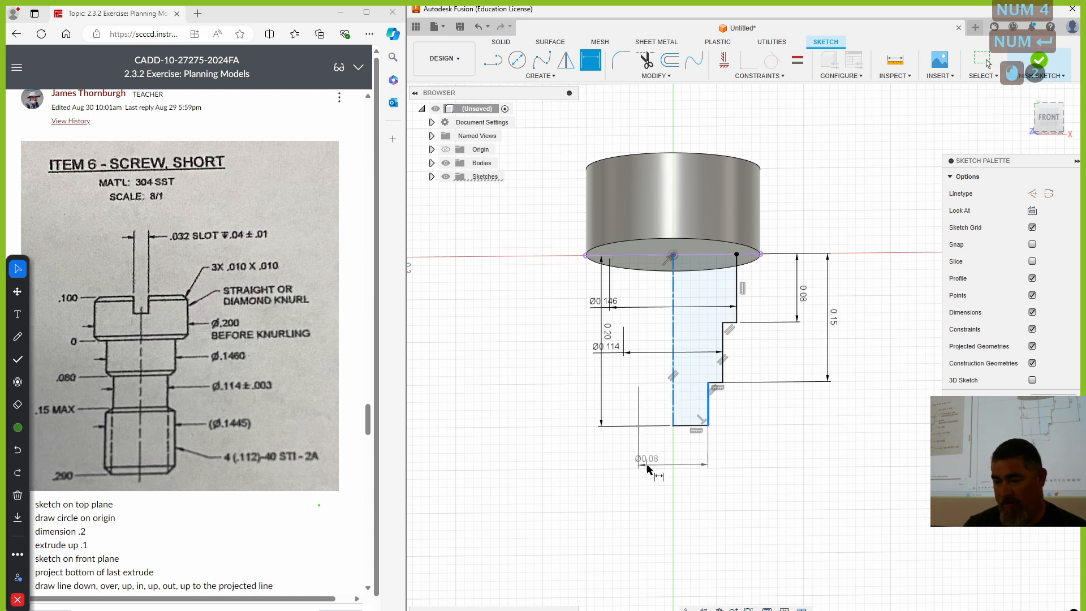
{"action": "left_click", "coordinate": [656, 475]}
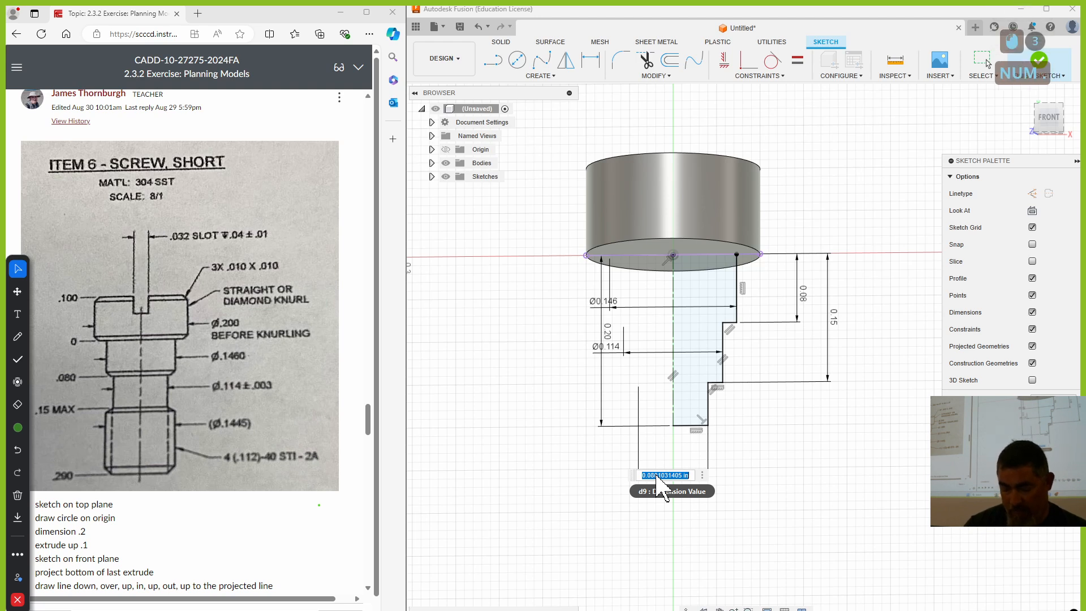
{"action": "type", "text": ".1"}
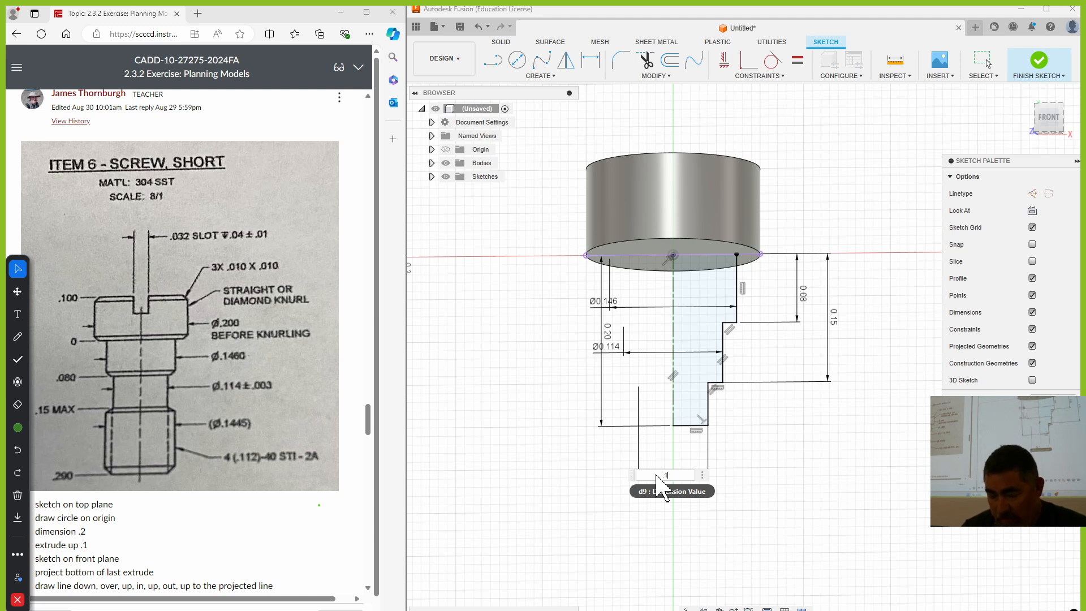
{"action": "type", "text": "445"}
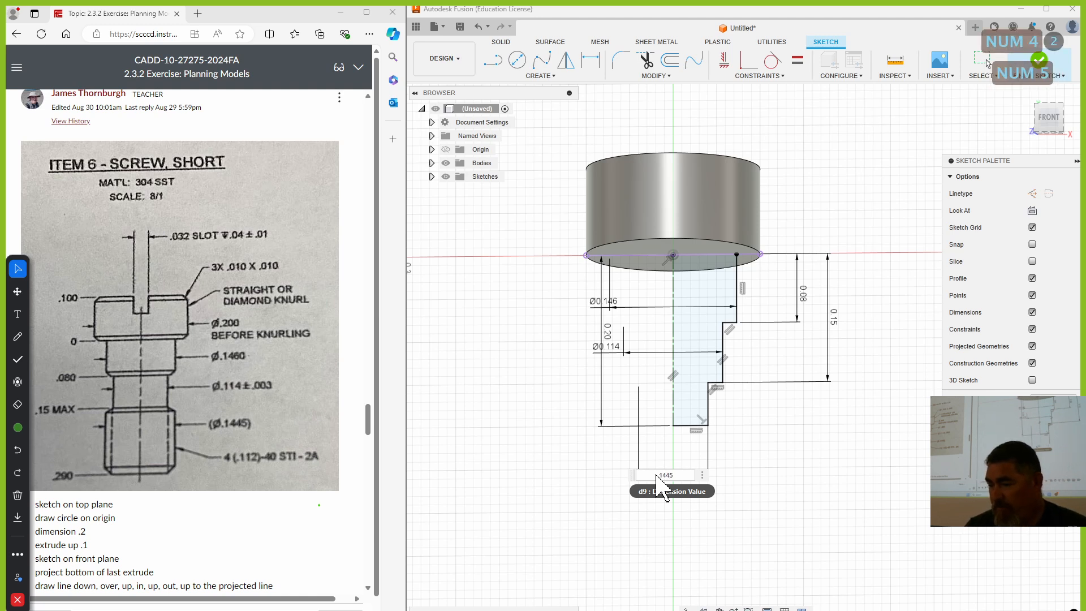
{"action": "key", "text": "Return"}
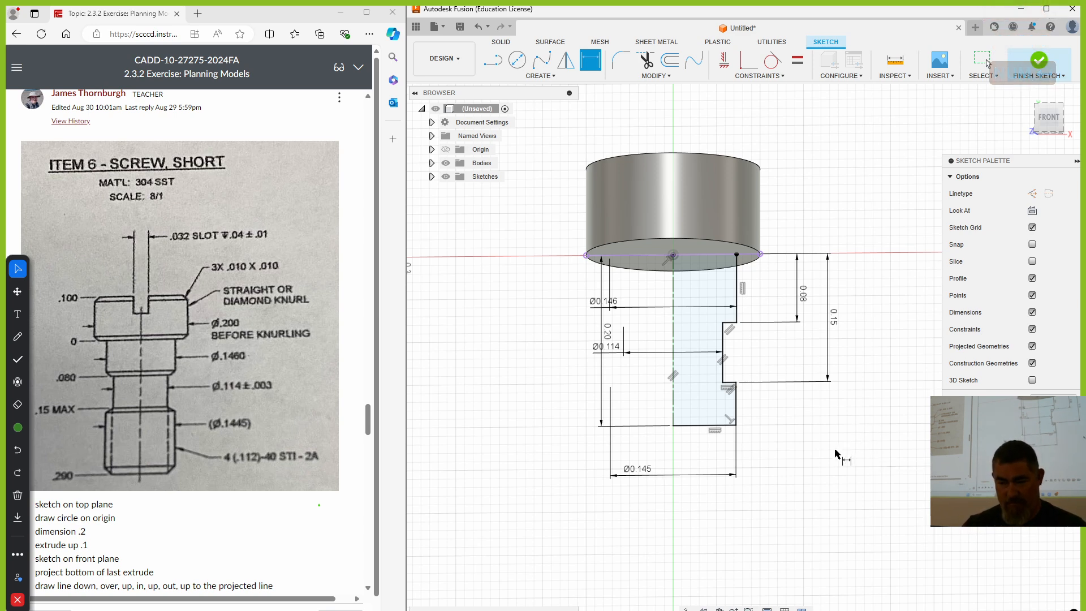
Finish the sketch and revolve the shank profile 360 degrees about its centerline, joined to the screw head.
{"action": "middle_click_drag", "start_coordinate": [833, 456], "coordinate": [831, 468], "text": "shift"}
{"action": "left_click", "coordinate": [1038, 62]}
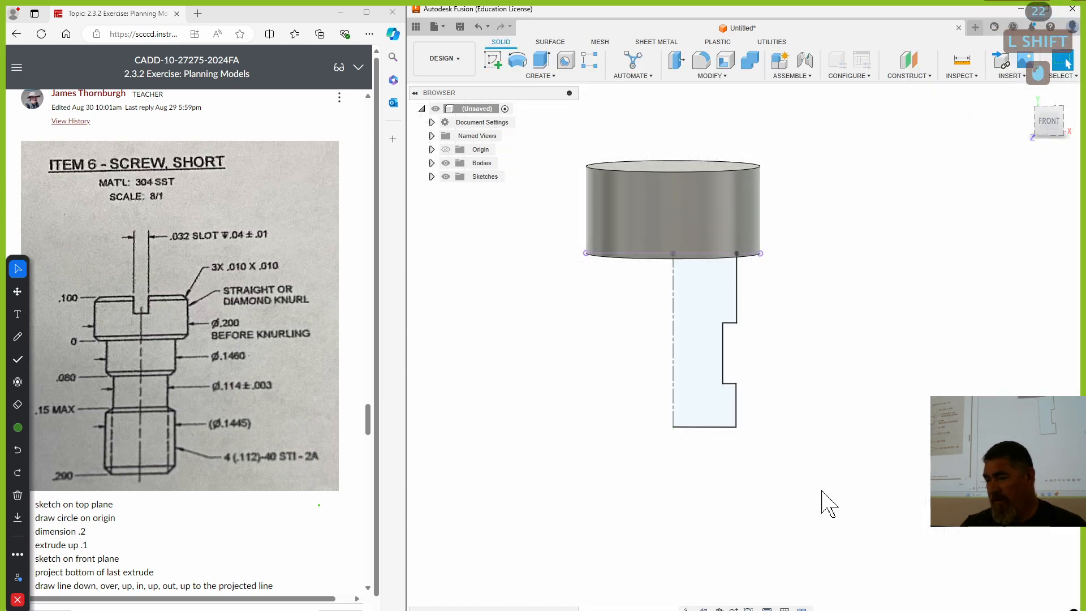
{"action": "middle_click_drag", "start_coordinate": [782, 481], "coordinate": [766, 473], "text": "shift"}
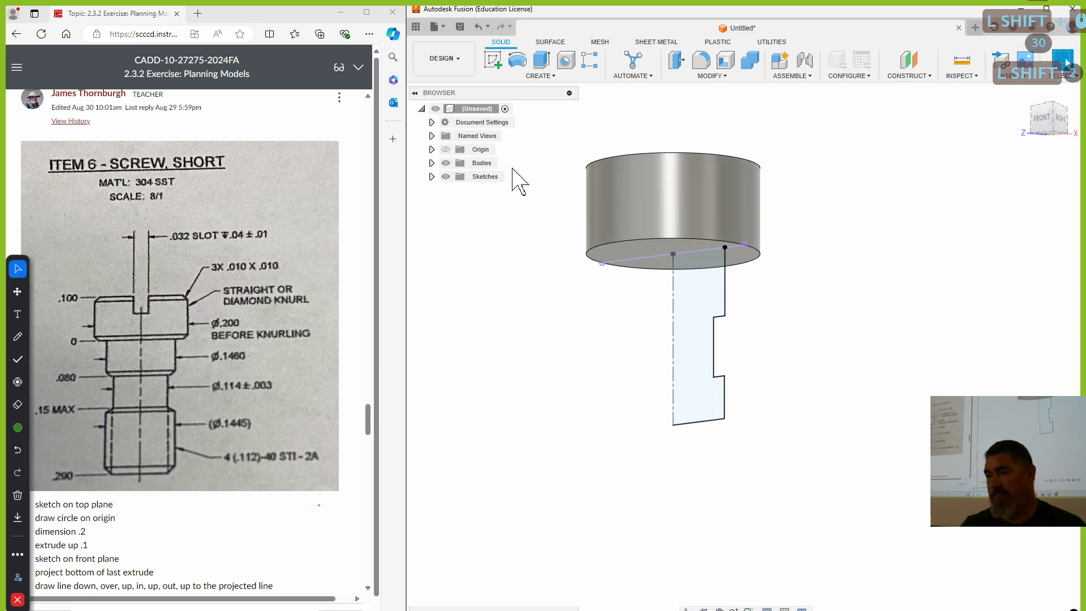
{"action": "left_click", "coordinate": [518, 61]}
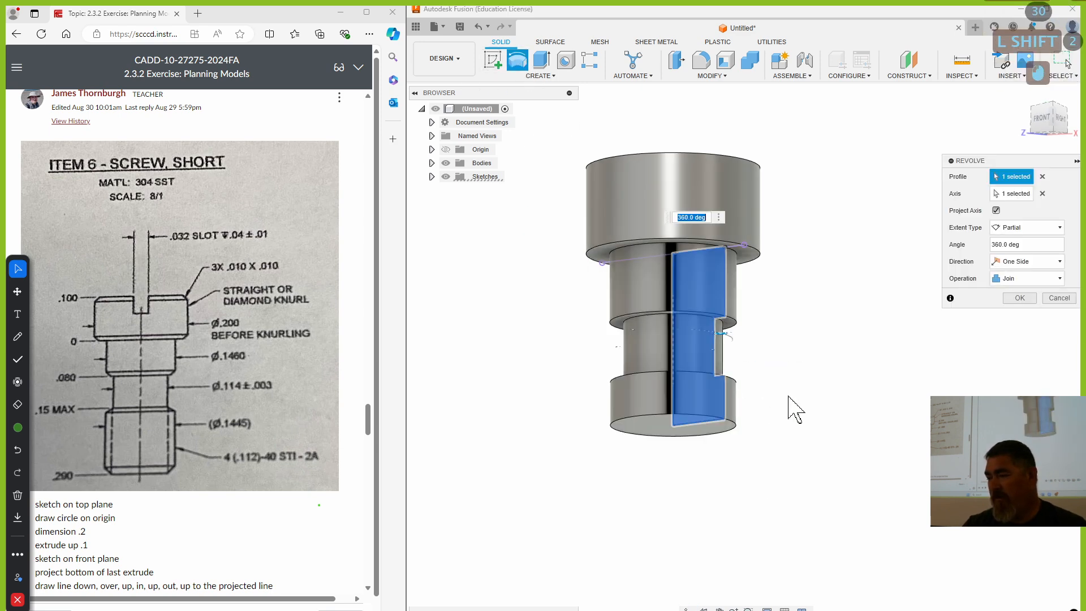
{"action": "left_click", "coordinate": [1018, 298]}
{"action": "middle_click_drag", "start_coordinate": [902, 430], "coordinate": [927, 430], "text": "shift"}
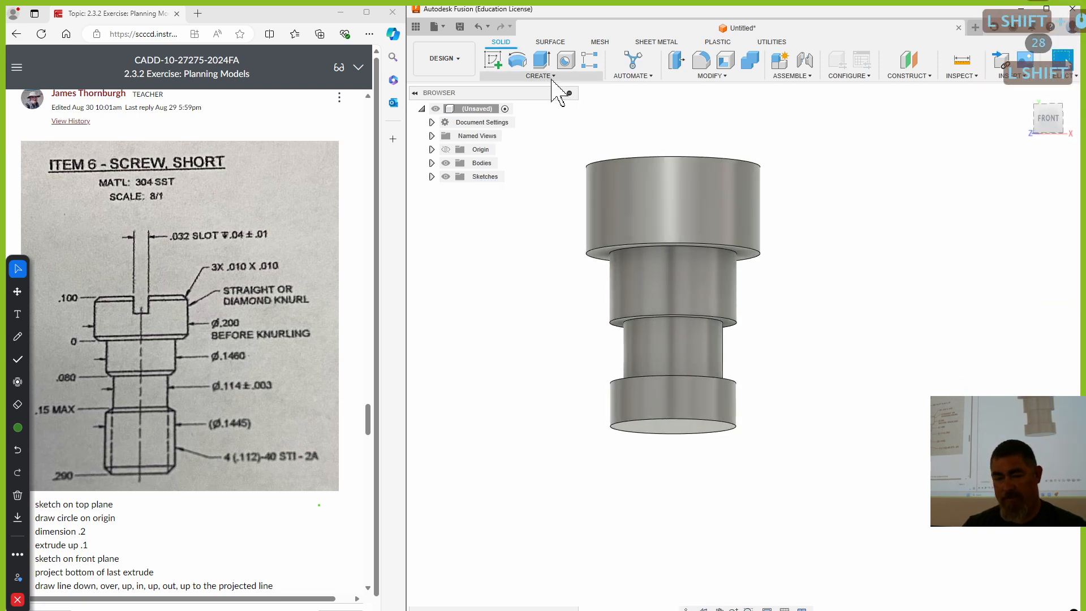
Start a sketch on the head's top face and draw two parallel lines across it from edge to edge, either side of the origin.
{"action": "scroll", "coordinate": [173, 506], "scroll_direction": "down", "scroll_amount": 2}
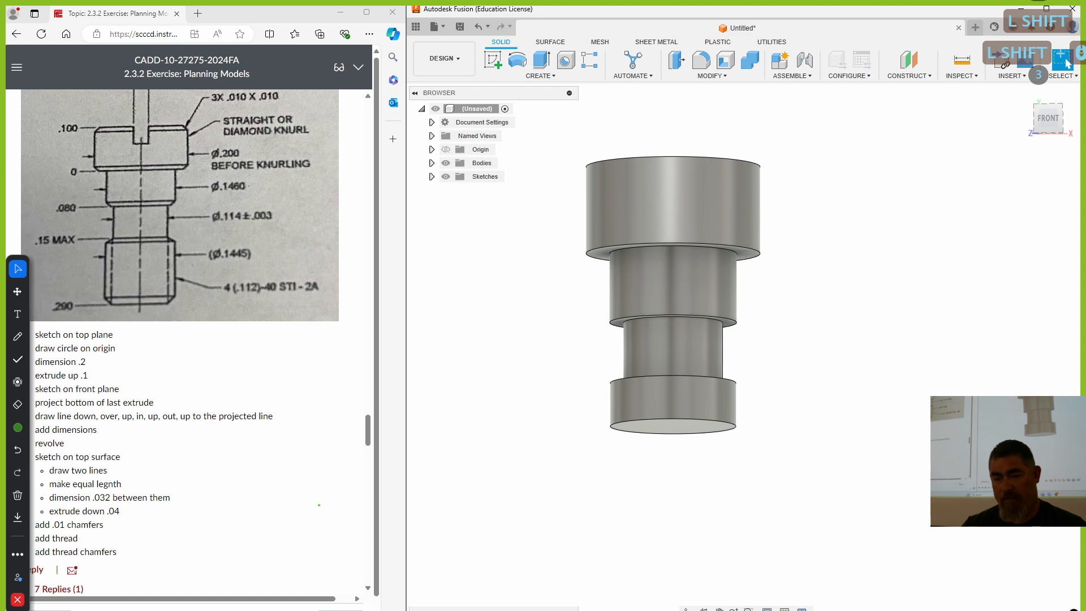
{"action": "middle_click_drag", "start_coordinate": [496, 370], "coordinate": [496, 426], "text": "shift"}
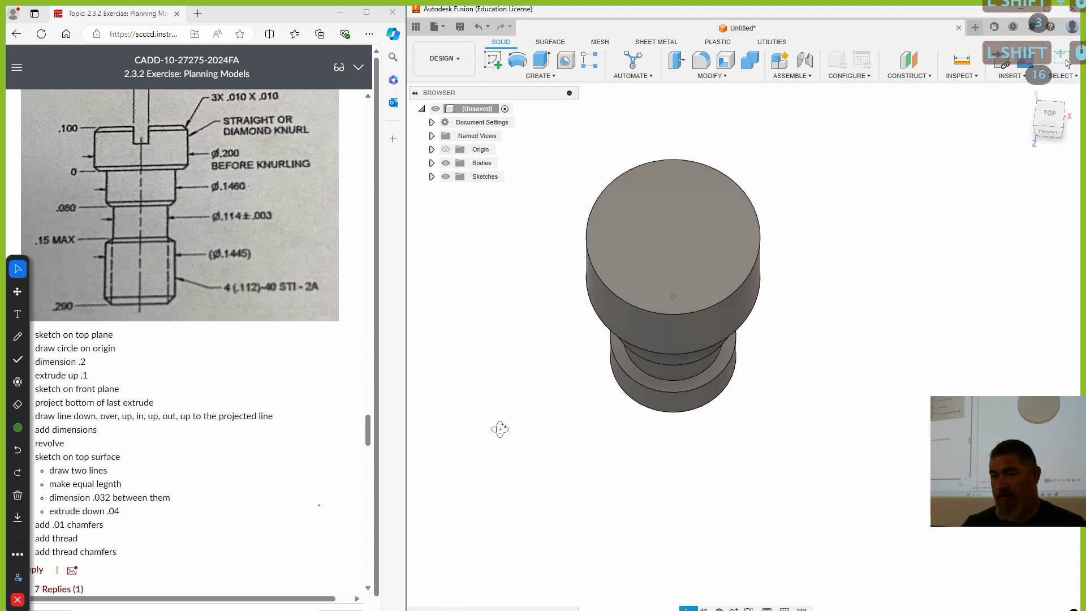
{"action": "left_click", "coordinate": [492, 59]}
{"action": "left_click", "coordinate": [638, 236]}
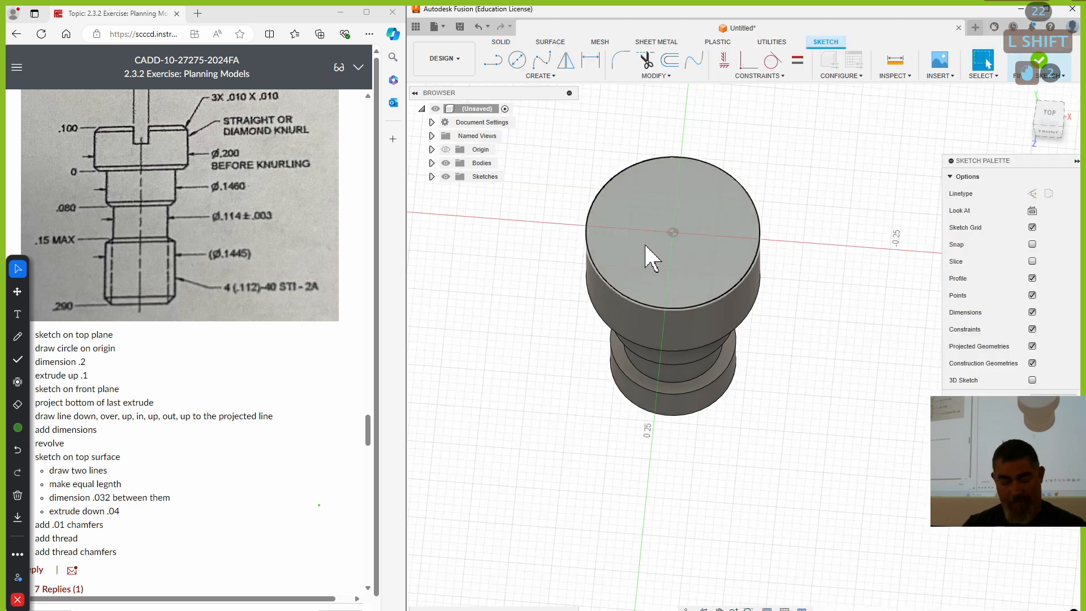
{"action": "key", "text": "l"}
{"action": "left_click", "coordinate": [646, 176]}
{"action": "double_click", "coordinate": [638, 301]}
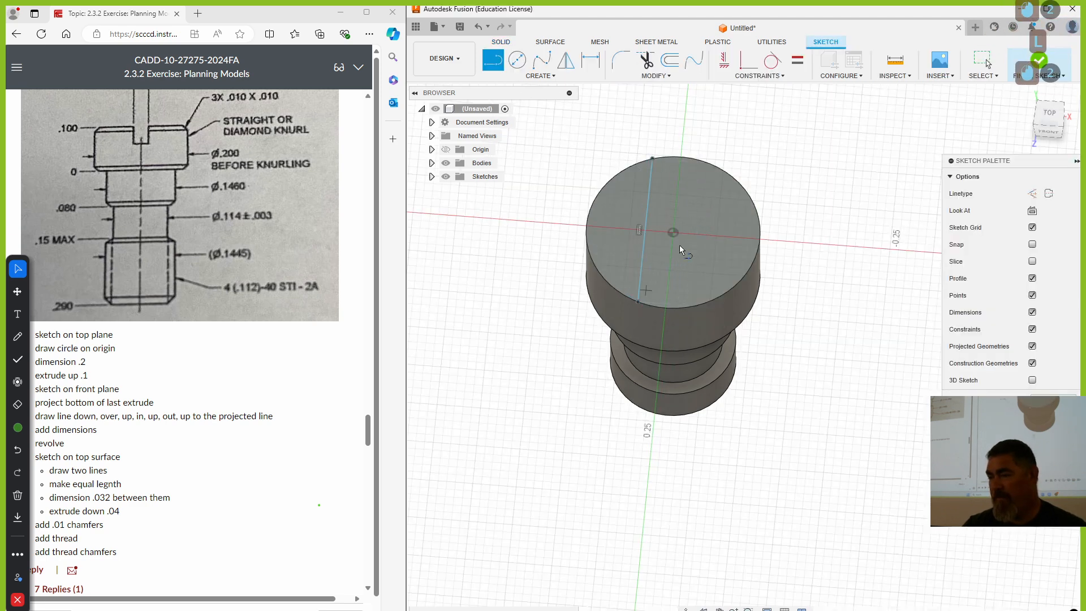
{"action": "left_click", "coordinate": [708, 163]}
{"action": "double_click", "coordinate": [694, 306]}
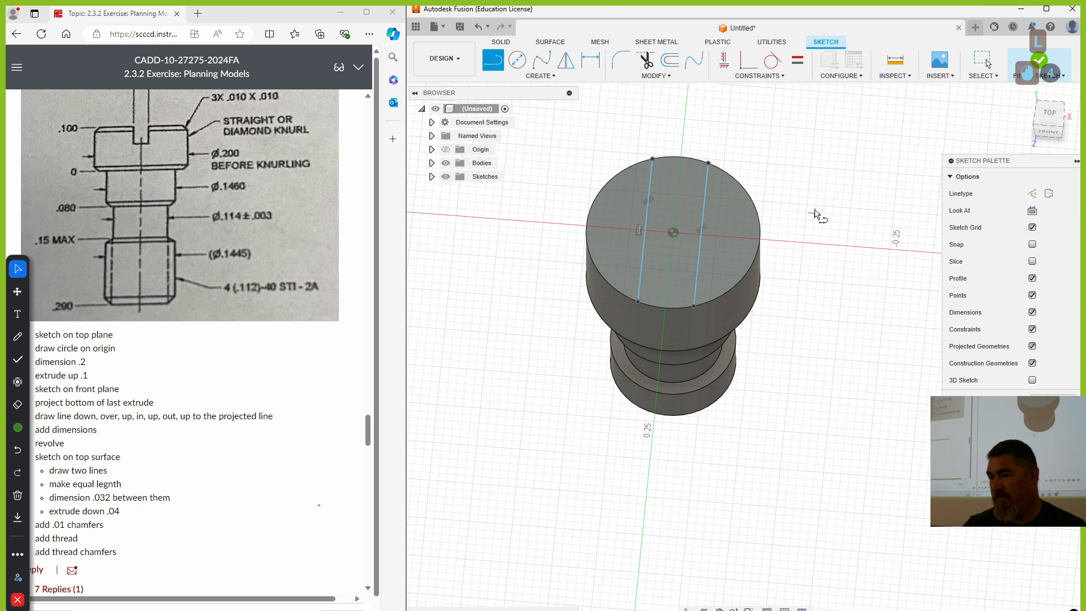
Constrain the two slot lines to equal length and dimension the distance between them as 0.032 in.
{"action": "left_click", "coordinate": [797, 60]}
{"action": "left_click", "coordinate": [707, 175]}
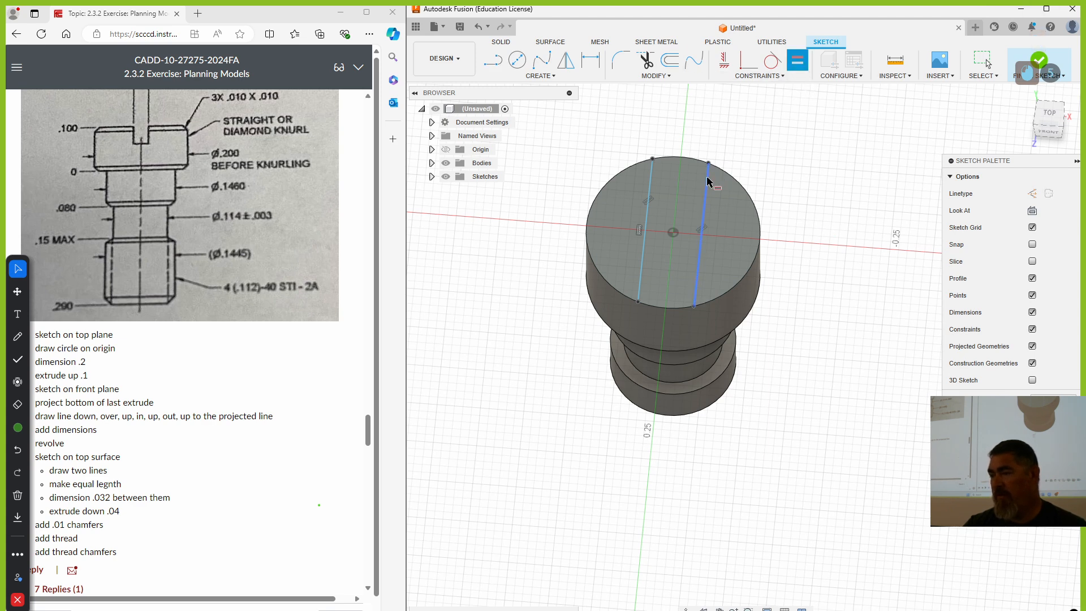
{"action": "left_click", "coordinate": [653, 181]}
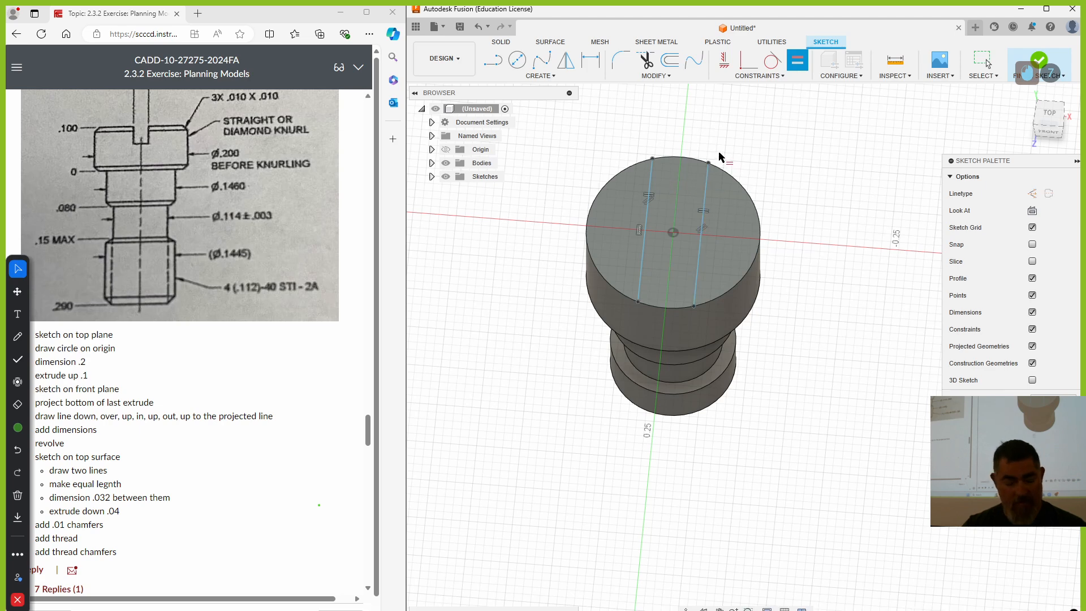
{"action": "key", "text": "d"}
{"action": "left_click", "coordinate": [708, 215]}
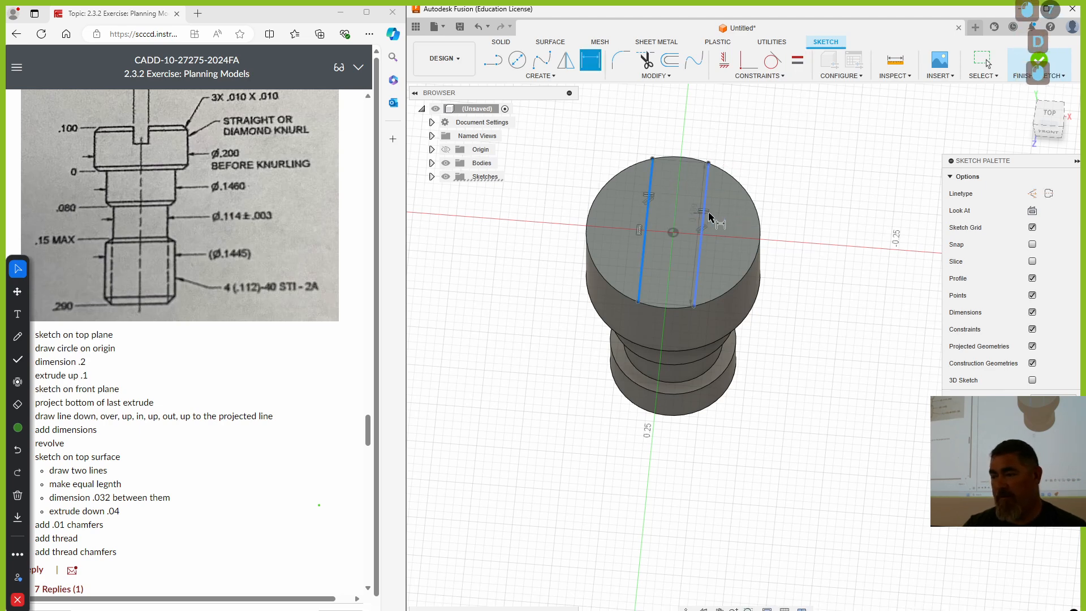
{"action": "left_click", "coordinate": [702, 125]}
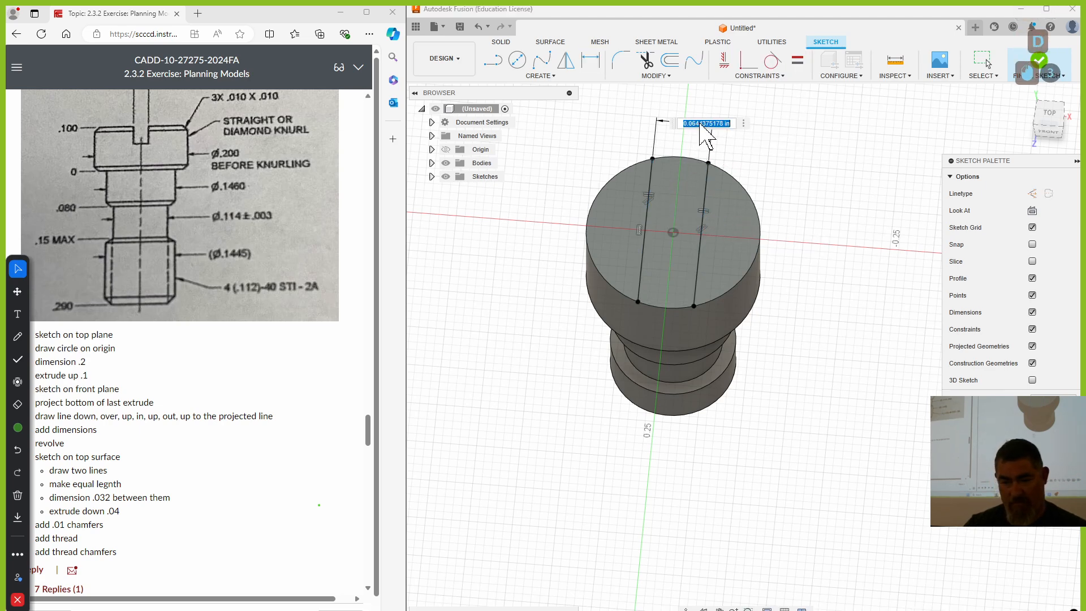
{"action": "type", "text": ".032"}
{"action": "key", "text": "KP_Enter"}
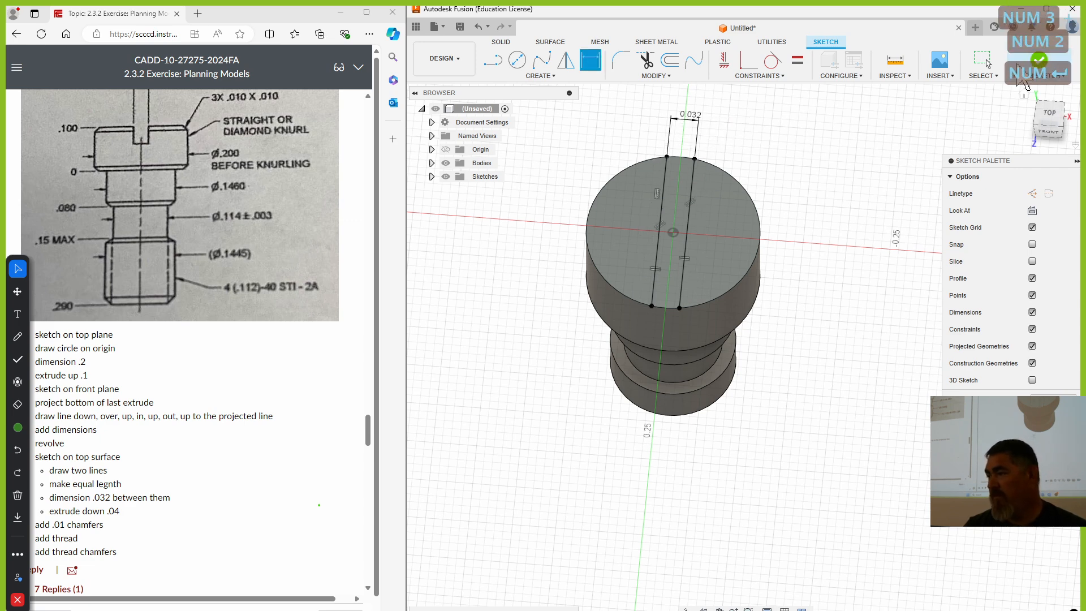
Finish the sketch and extrude the strip between the two lines by -0.04 in to cut the screwdriver slot.
{"action": "left_click", "coordinate": [1025, 80]}
{"action": "left_click", "coordinate": [541, 59]}
{"action": "left_click", "coordinate": [679, 190]}
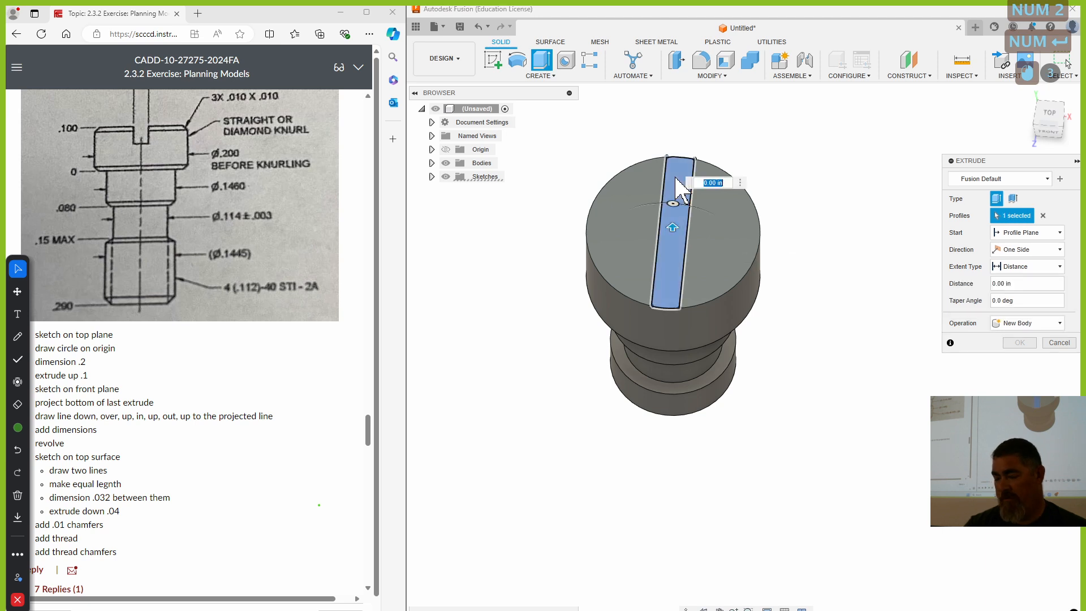
{"action": "type", "text": "-.04"}
{"action": "key", "text": "KP_Enter"}
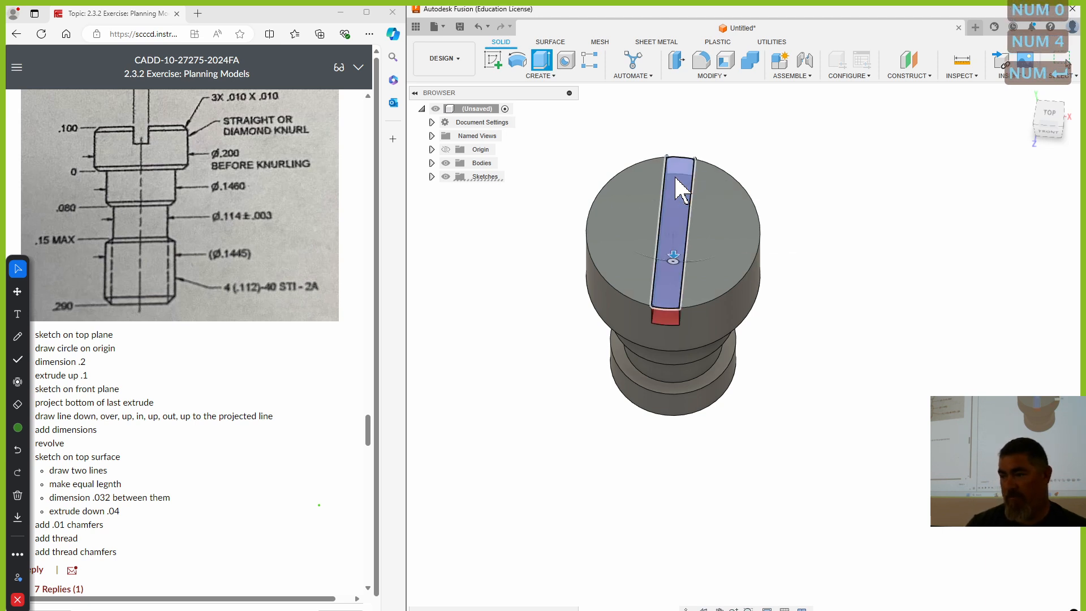
{"action": "middle_click_drag", "start_coordinate": [793, 473], "coordinate": [776, 406], "text": "shift"}
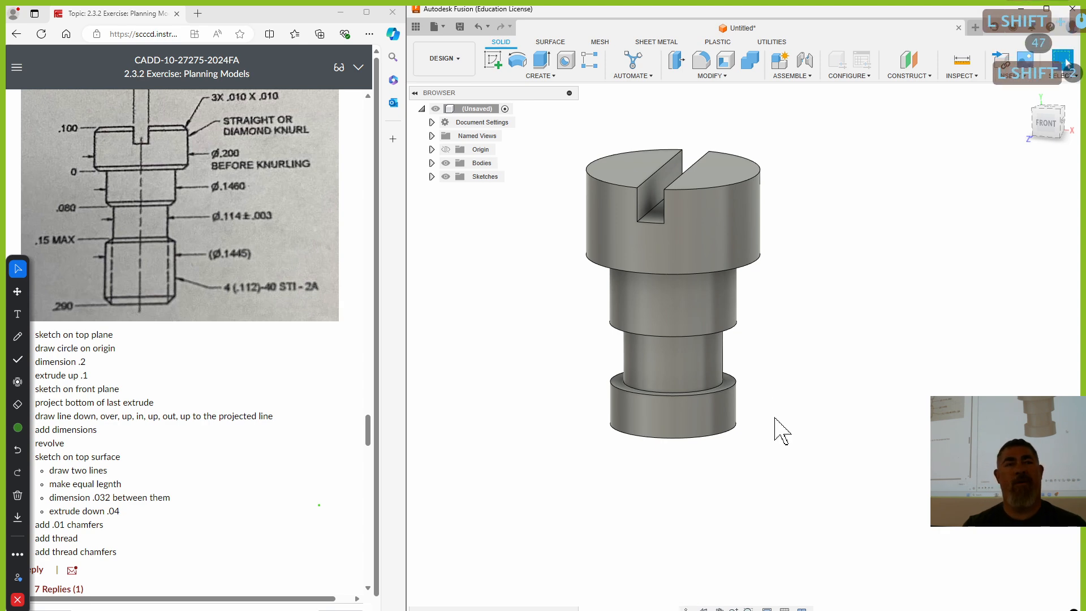
Edit the shank profile sketch, set the overall shank length to 0.29 in and finish the sketch.
{"action": "middle_click_drag", "start_coordinate": [727, 468], "coordinate": [741, 446], "text": "shift"}
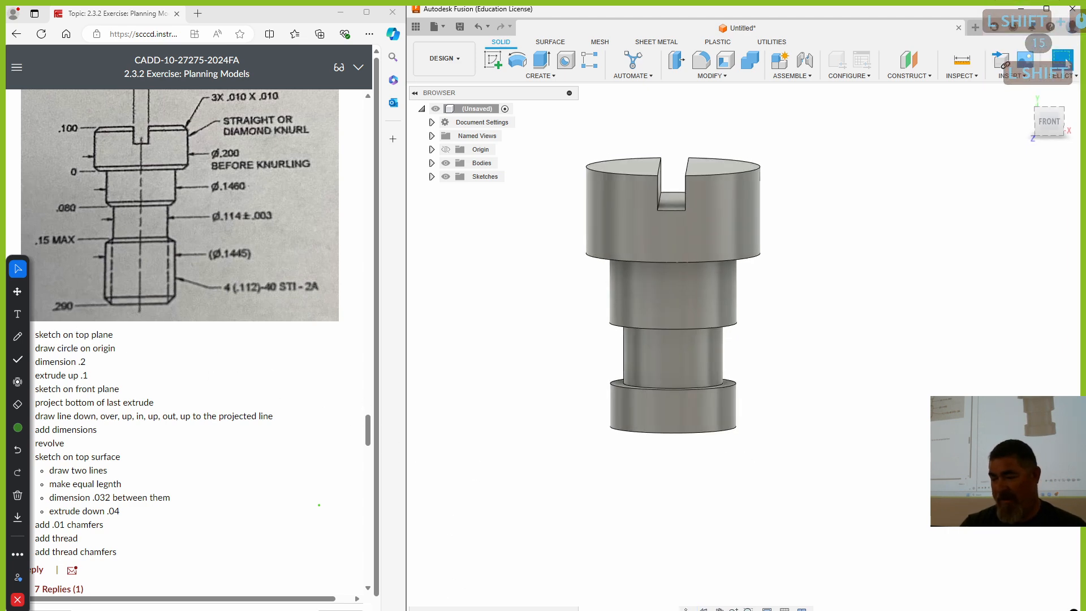
{"action": "double_click", "coordinate": [526, 610]}
{"action": "double_click", "coordinate": [601, 365]}
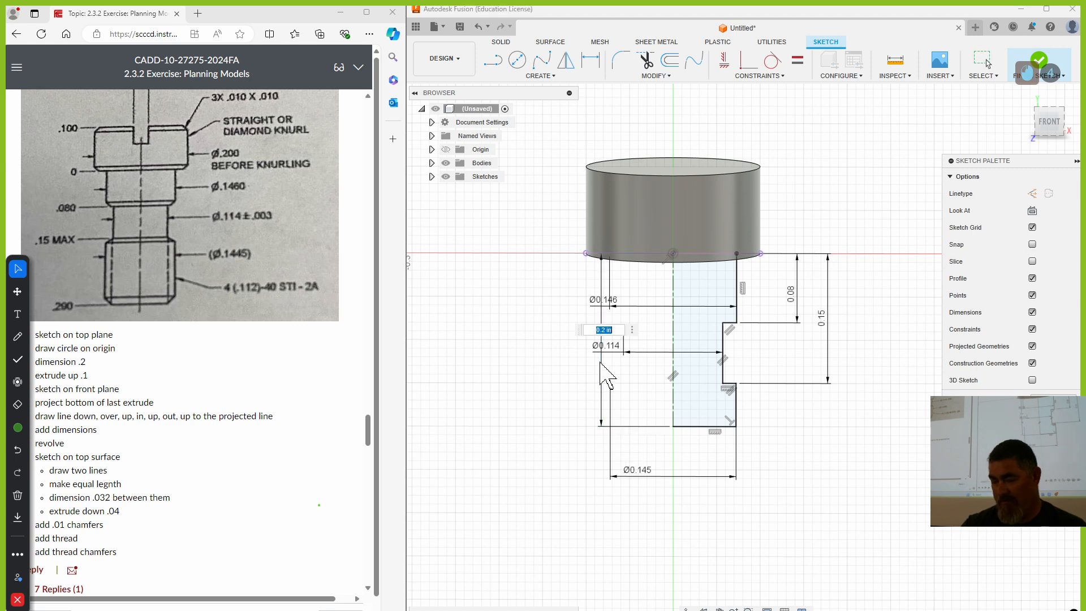
{"action": "type", "text": ".29"}
{"action": "key", "text": "Return"}
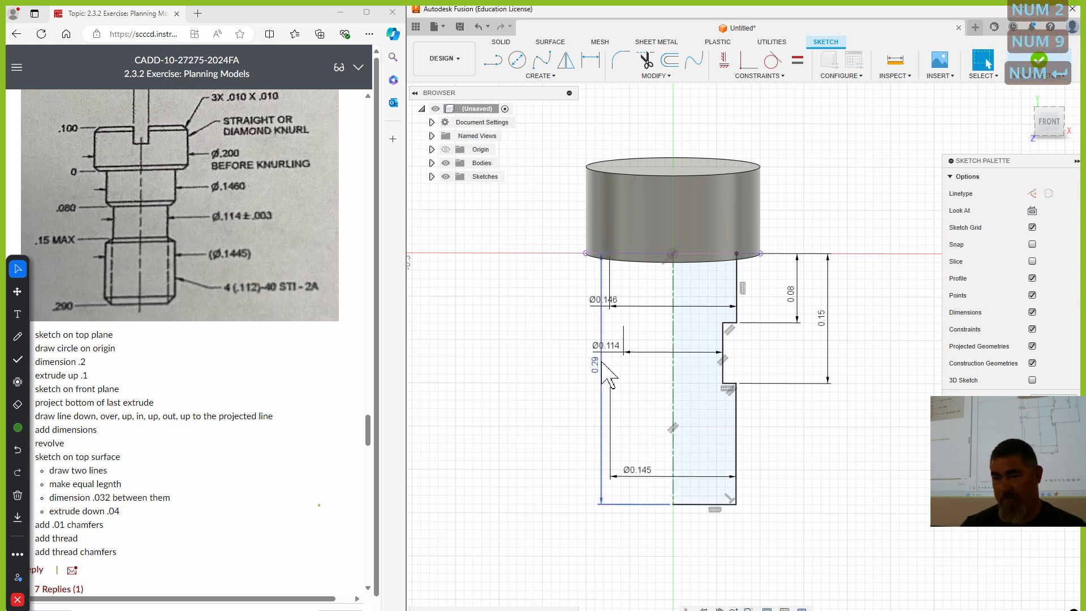
{"action": "left_click", "coordinate": [1038, 59]}
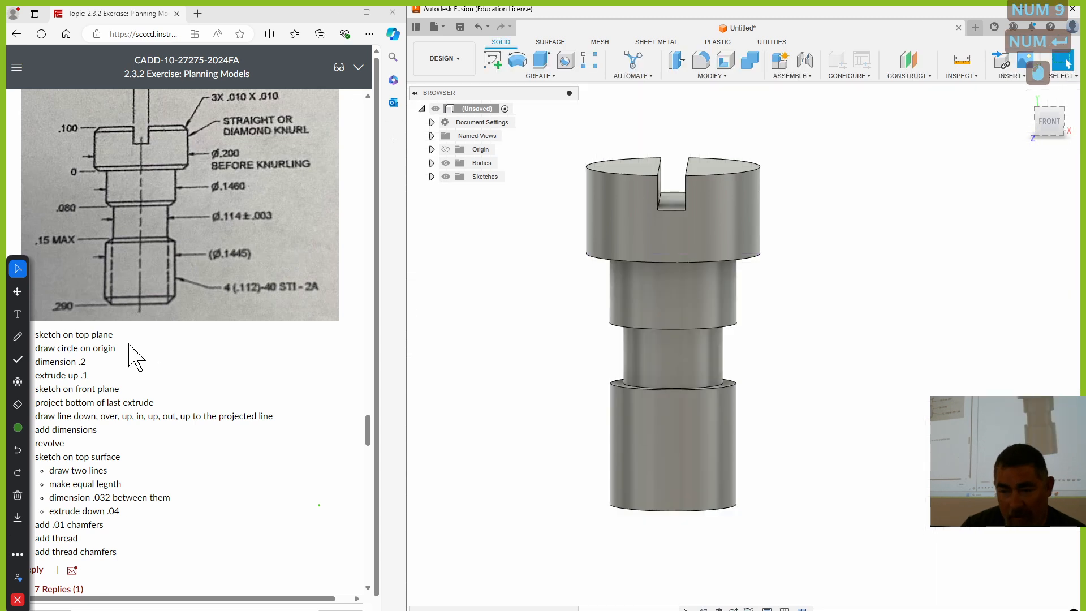
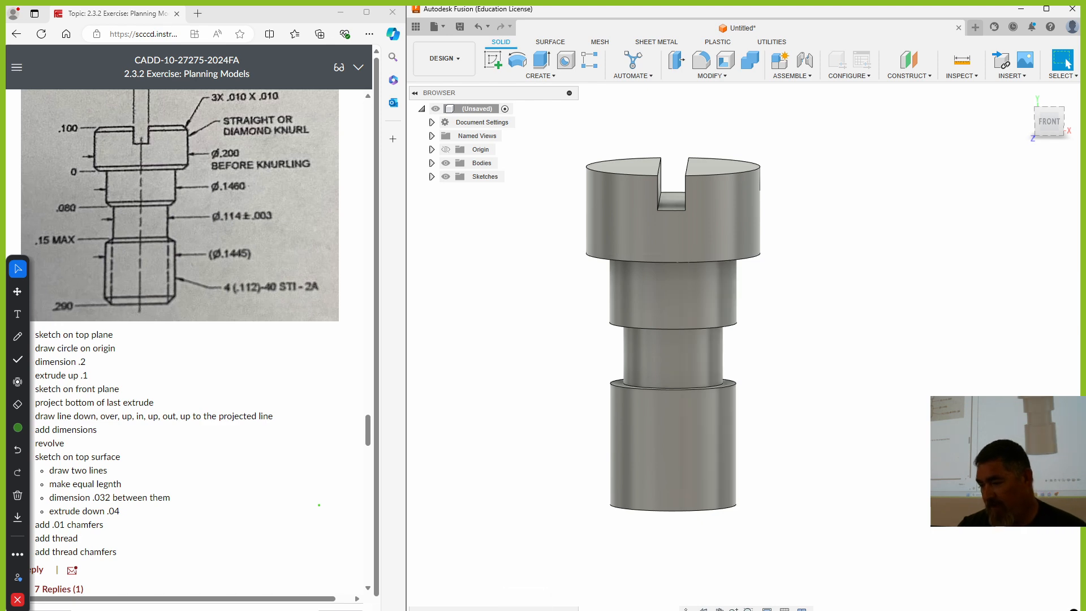
Reopen the shank profile sketch and set the overall shank length to 0.28 in.
{"action": "double_click", "coordinate": [521, 610]}
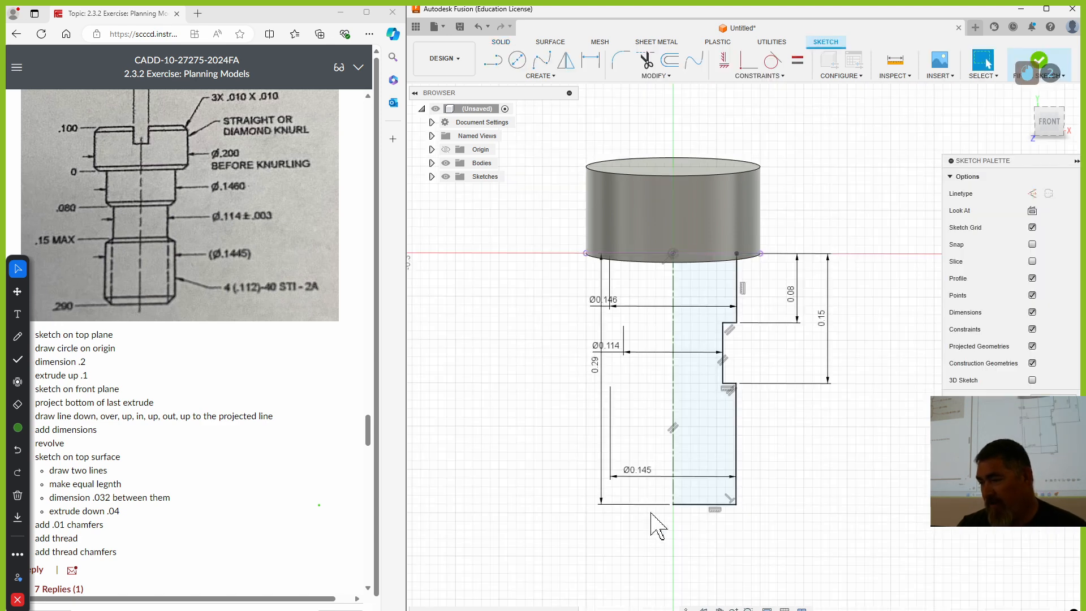
{"action": "left_click", "coordinate": [605, 486]}
{"action": "type", "text": ".28"}
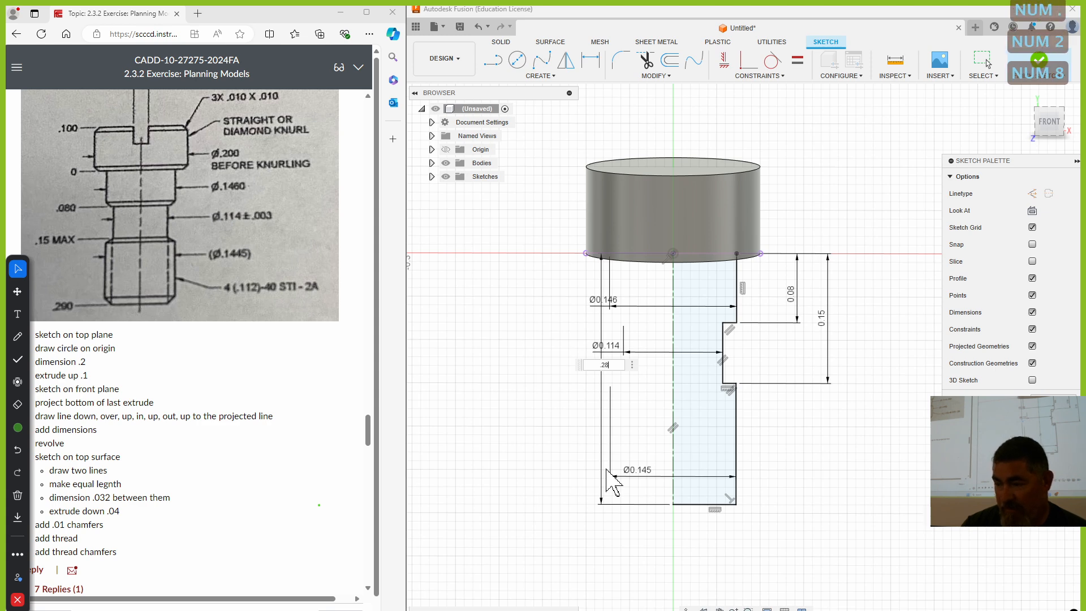
{"action": "key", "text": "Return"}
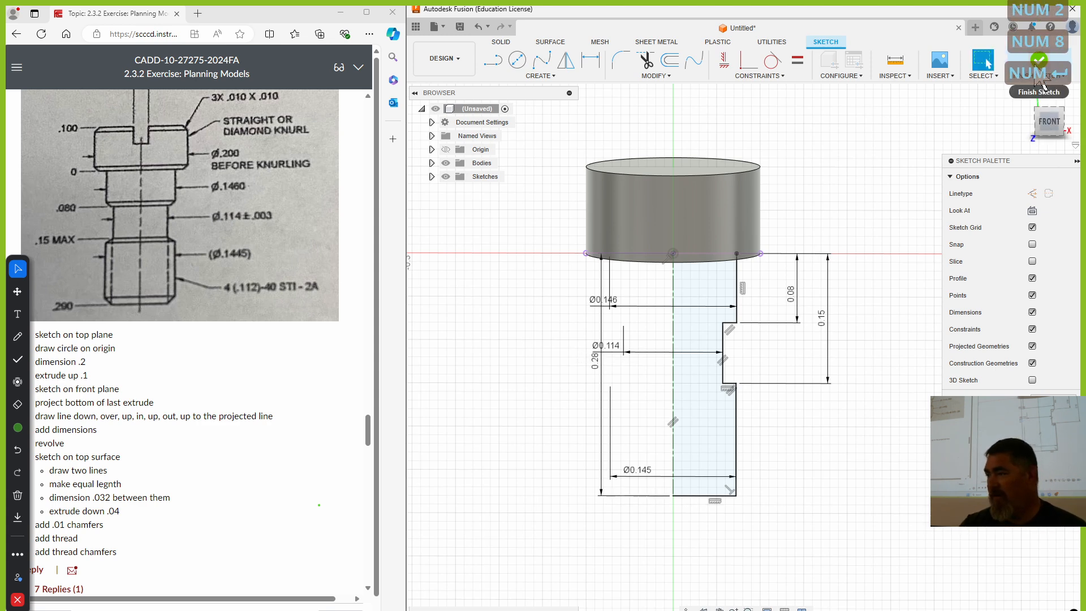
Finish the profile sketch and undo the last edits to the screw's overall shank depth.
{"action": "left_click", "coordinate": [1039, 59]}
{"action": "middle_click_drag", "start_coordinate": [786, 475], "coordinate": [778, 478], "text": "shift"}
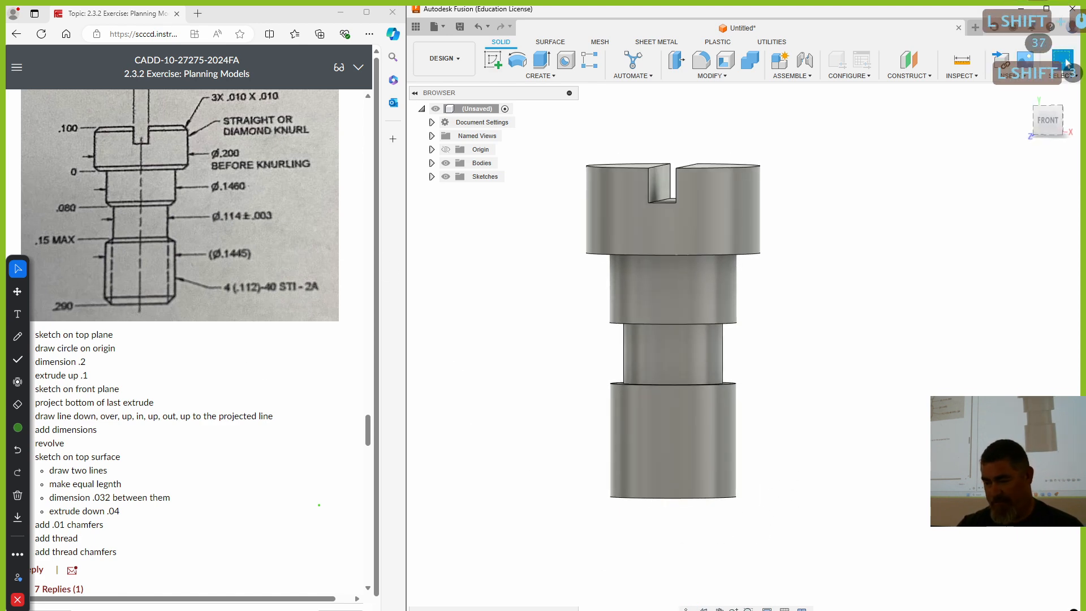
{"action": "key", "text": "ctrl+z"}
{"action": "key", "text": "ctrl+z"}
{"action": "key", "text": "ctrl+z"}
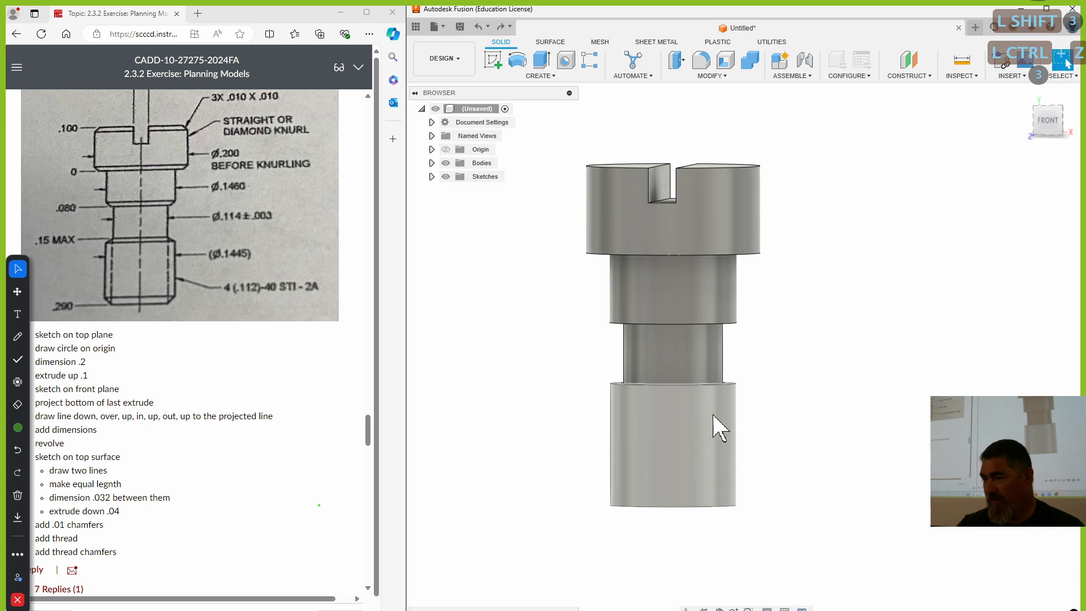
{"action": "mouse_move", "coordinate": [811, 371]}
{"action": "middle_mouse_down", "text": "shift"}
{"action": "mouse_move", "coordinate": [788, 371]}
{"action": "mouse_move", "coordinate": [819, 388]}
{"action": "middle_mouse_up", "text": "shift"}
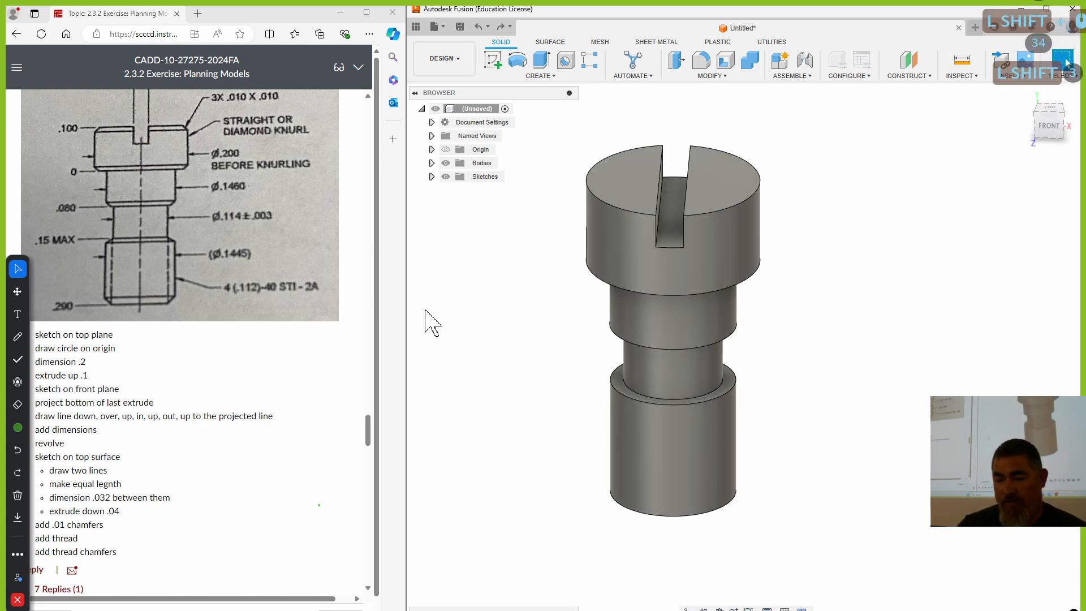
Chamfer the screw head's top and bottom edges and the shoulder's lower edge with an equal distance of 0.01 in.
{"action": "left_click", "coordinate": [711, 75]}
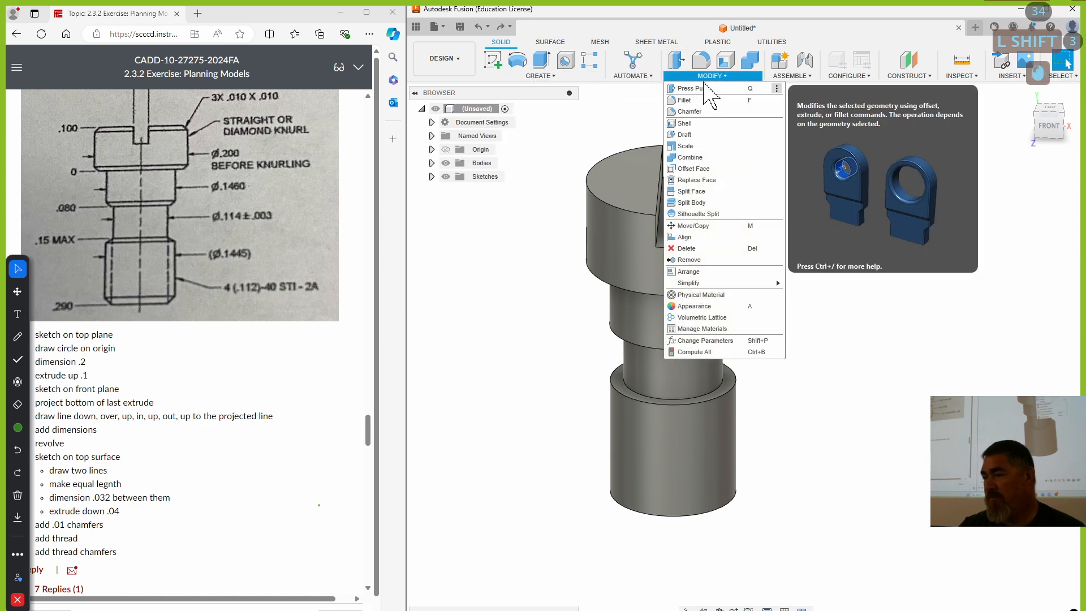
{"action": "left_click", "coordinate": [689, 112]}
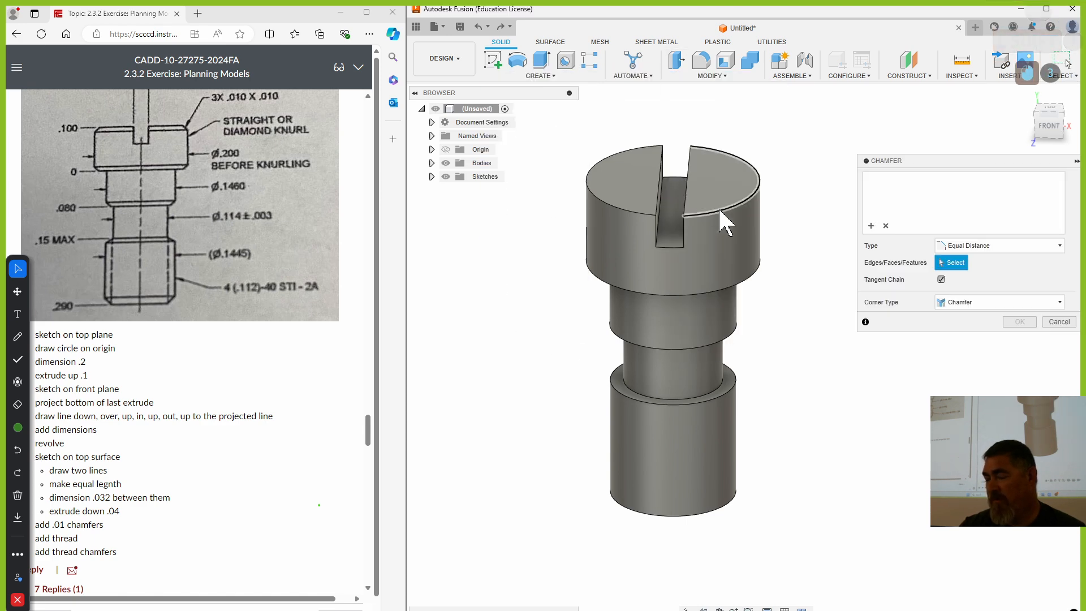
{"action": "left_click", "coordinate": [720, 211]}
{"action": "left_click", "coordinate": [650, 288]}
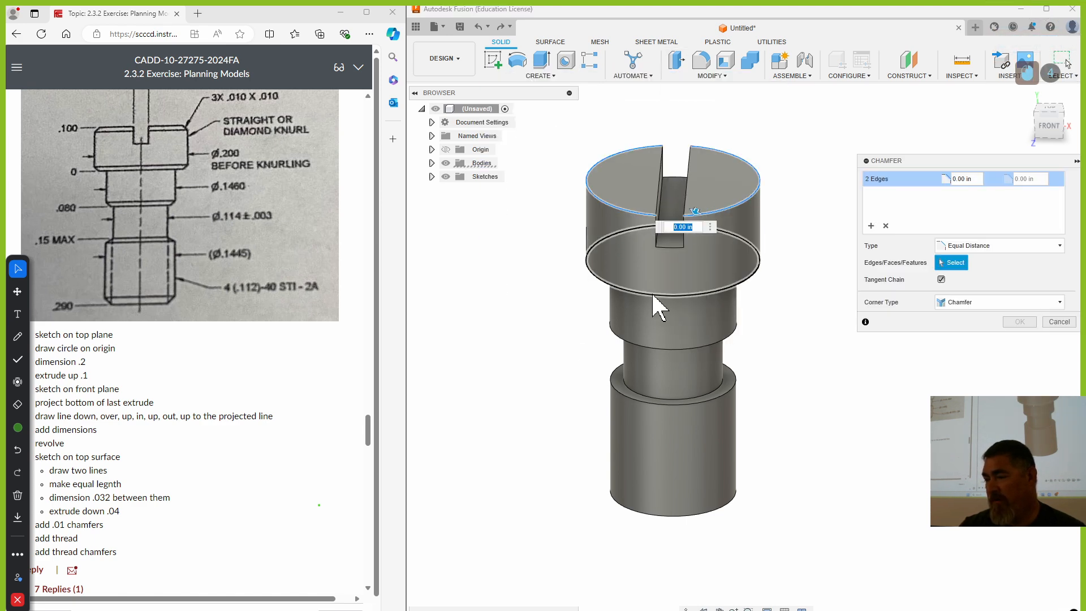
{"action": "left_click", "coordinate": [651, 346]}
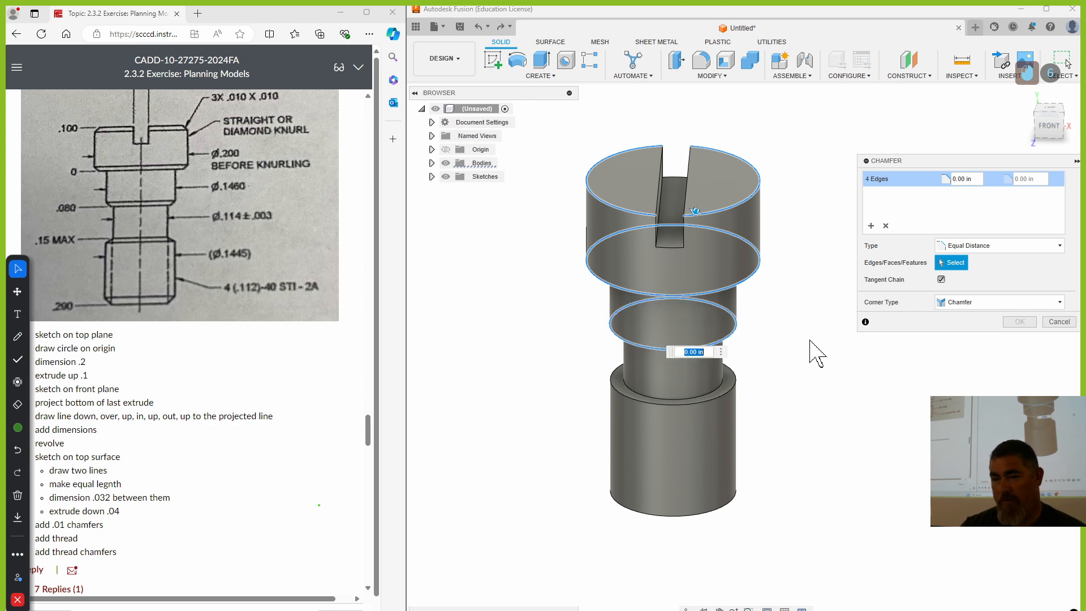
{"action": "mouse_move", "coordinate": [815, 354]}
{"action": "middle_mouse_down", "text": "shift"}
{"action": "mouse_move", "coordinate": [814, 323]}
{"action": "mouse_move", "coordinate": [824, 340]}
{"action": "middle_mouse_up", "text": "shift"}
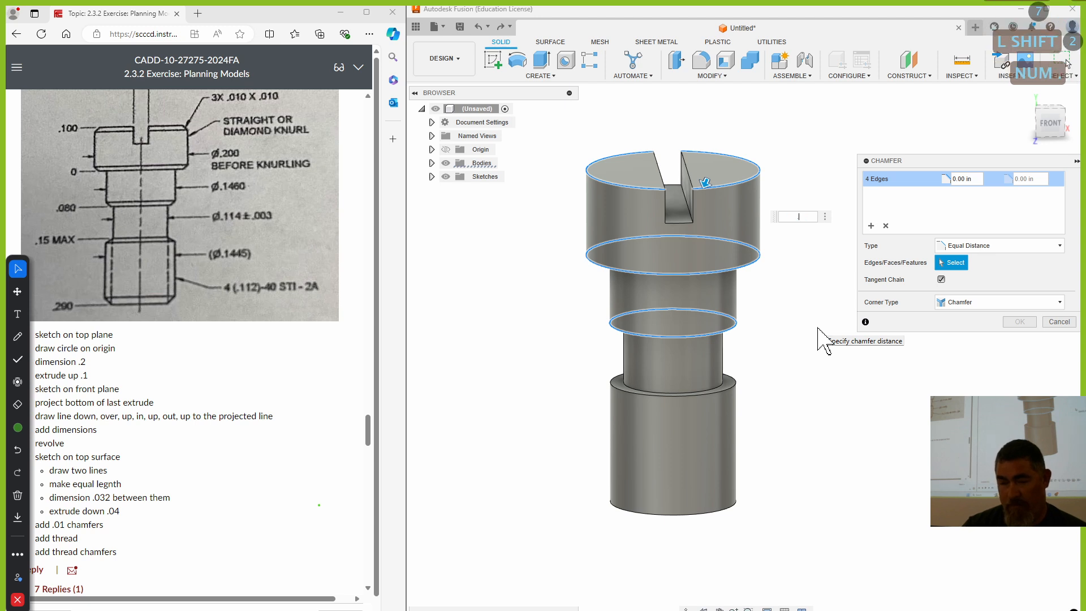
{"action": "type", "text": "01"}
{"action": "key", "text": "Return"}
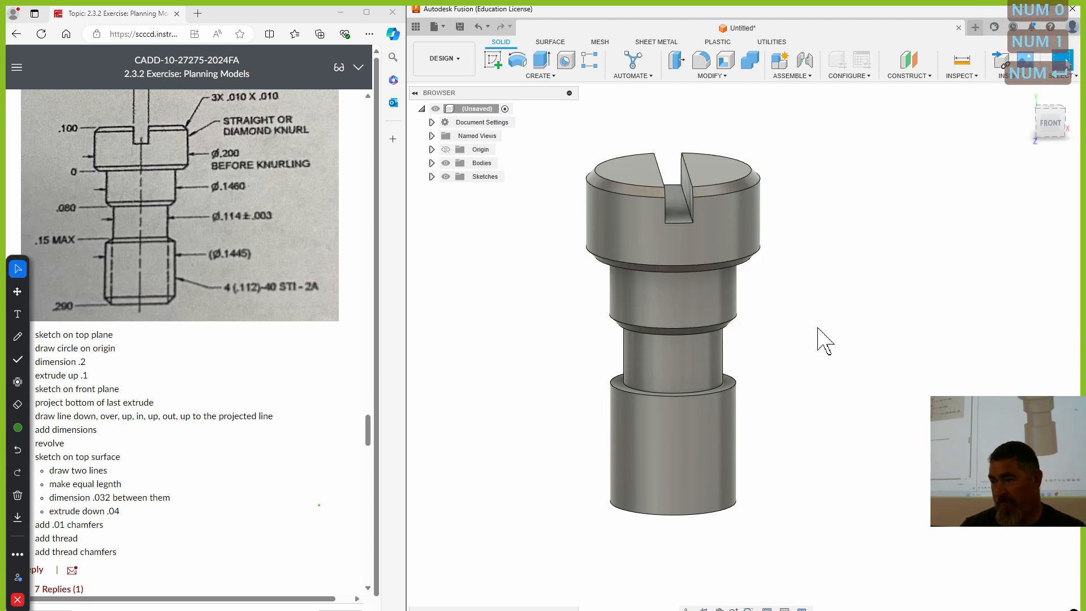
Start a full-length thread on the cylindrical face of the shank's lowest section.
{"action": "middle_click_drag", "start_coordinate": [827, 344], "coordinate": [856, 346], "text": "shift"}
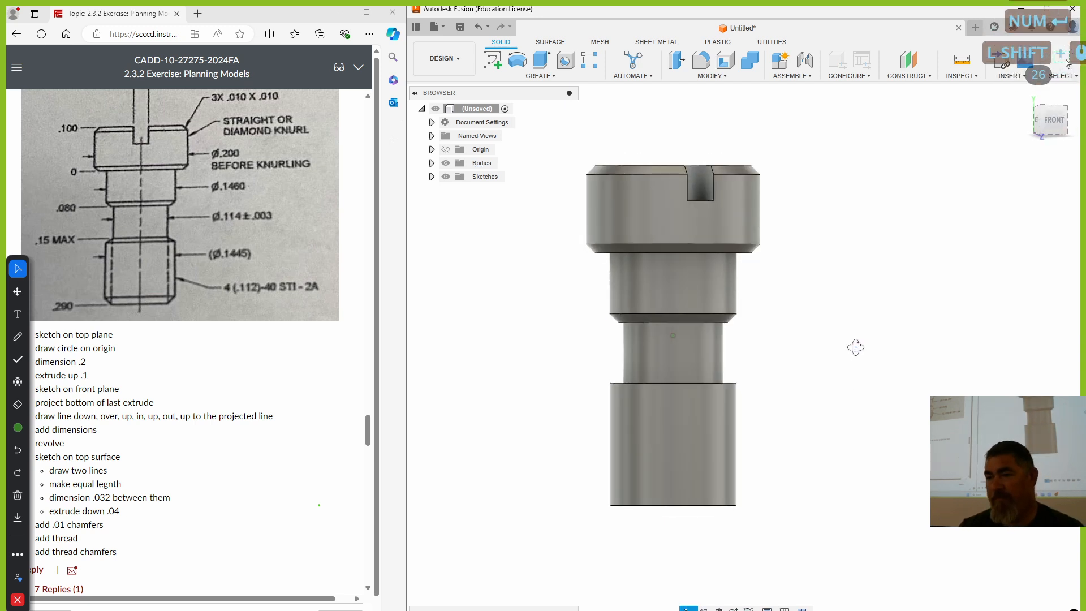
{"action": "left_click", "coordinate": [532, 75]}
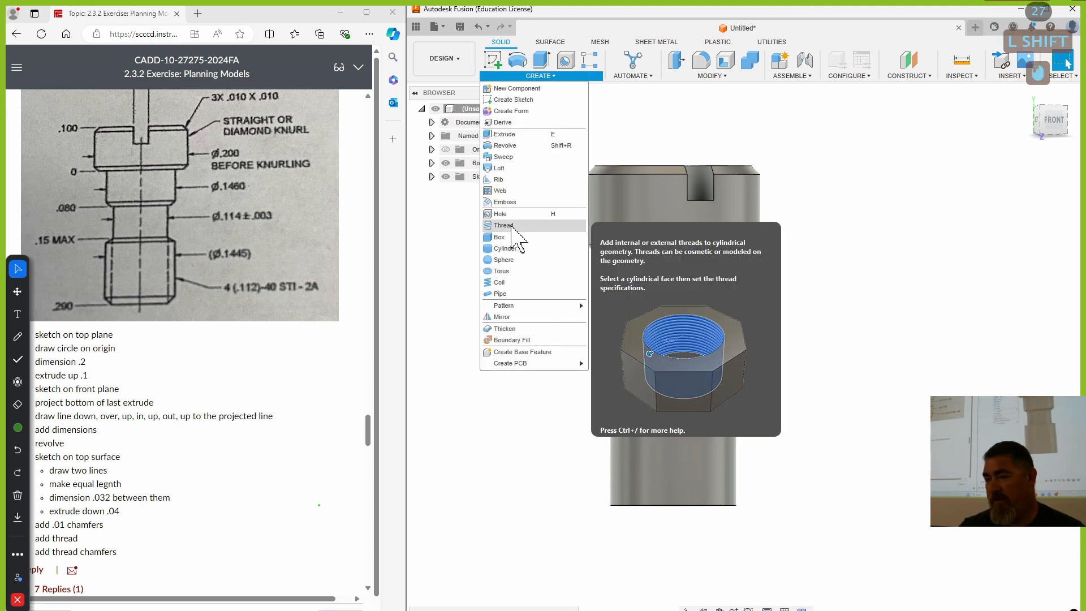
{"action": "left_click", "coordinate": [520, 225]}
{"action": "left_click", "coordinate": [689, 480]}
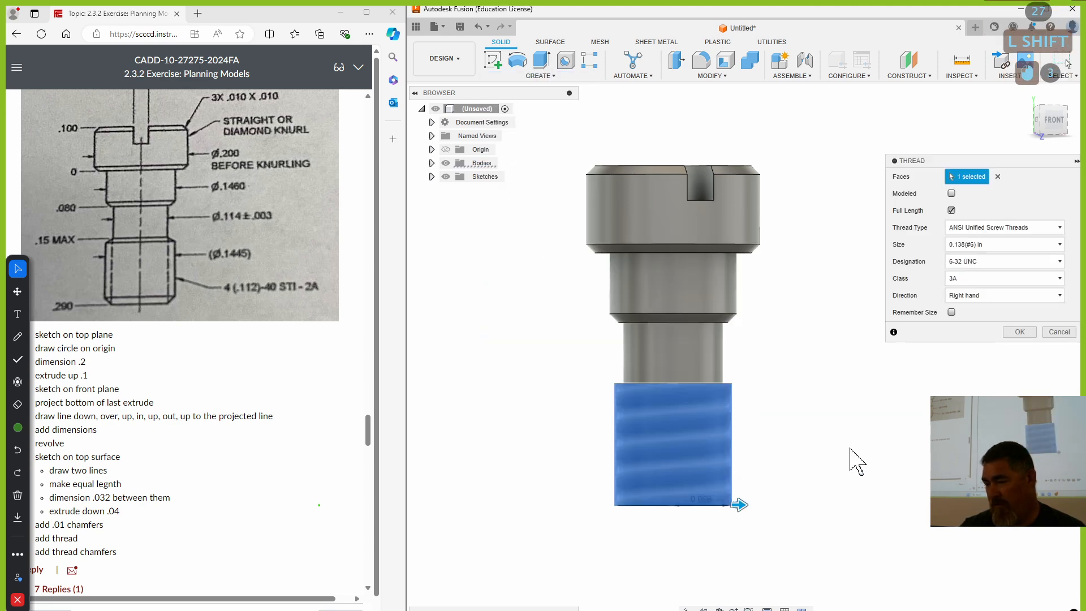
Try the 0.112(#4) and 0.138(#6) thread sizes on the lower shank against the drawing's thread callout.
{"action": "left_click", "coordinate": [982, 245]}
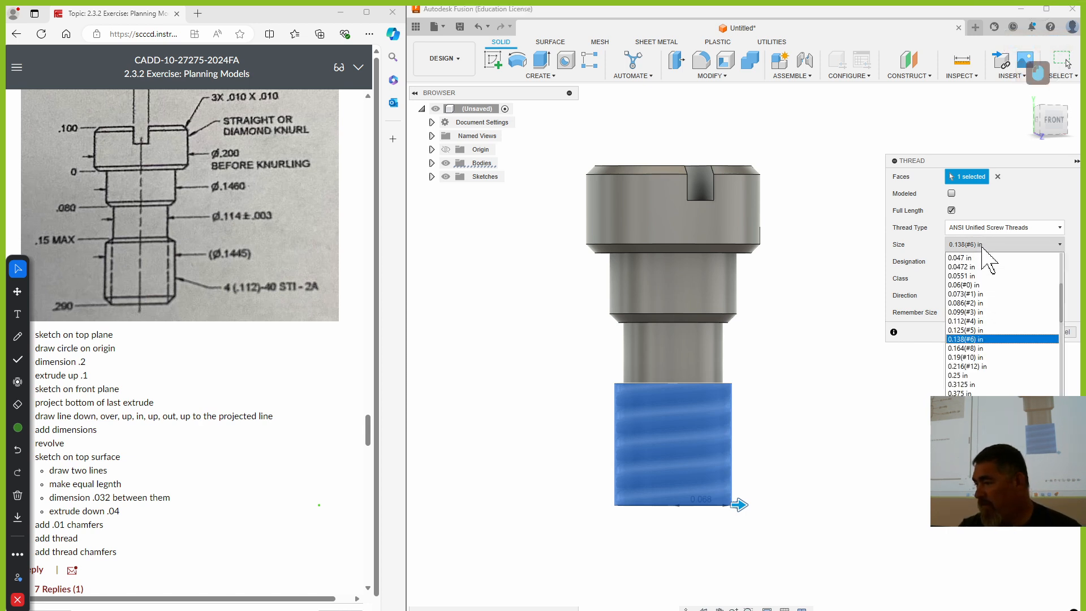
{"action": "left_click", "coordinate": [985, 320]}
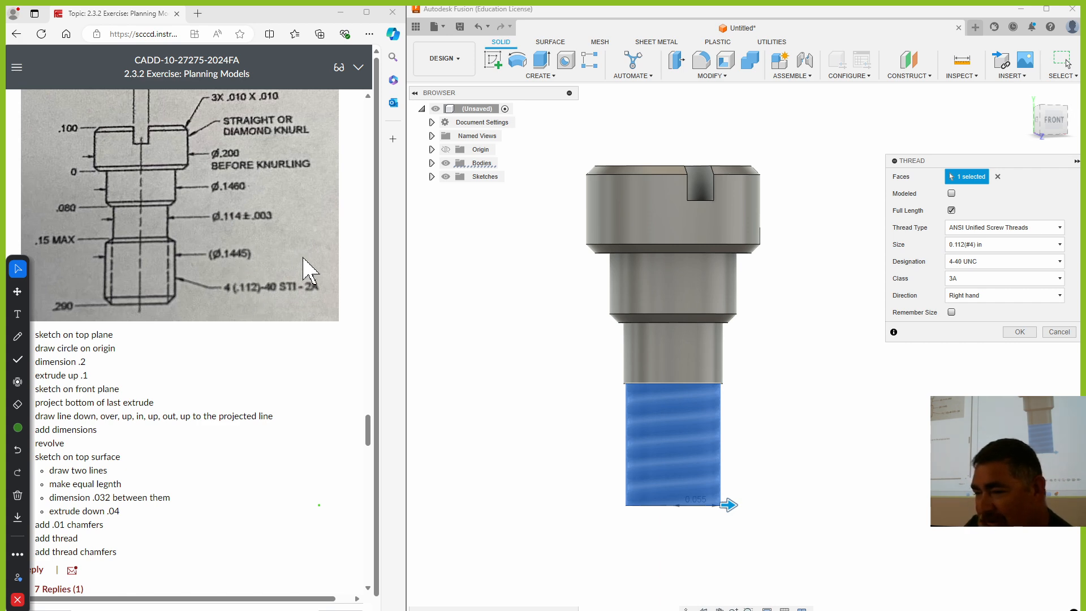
{"action": "left_click", "coordinate": [987, 247]}
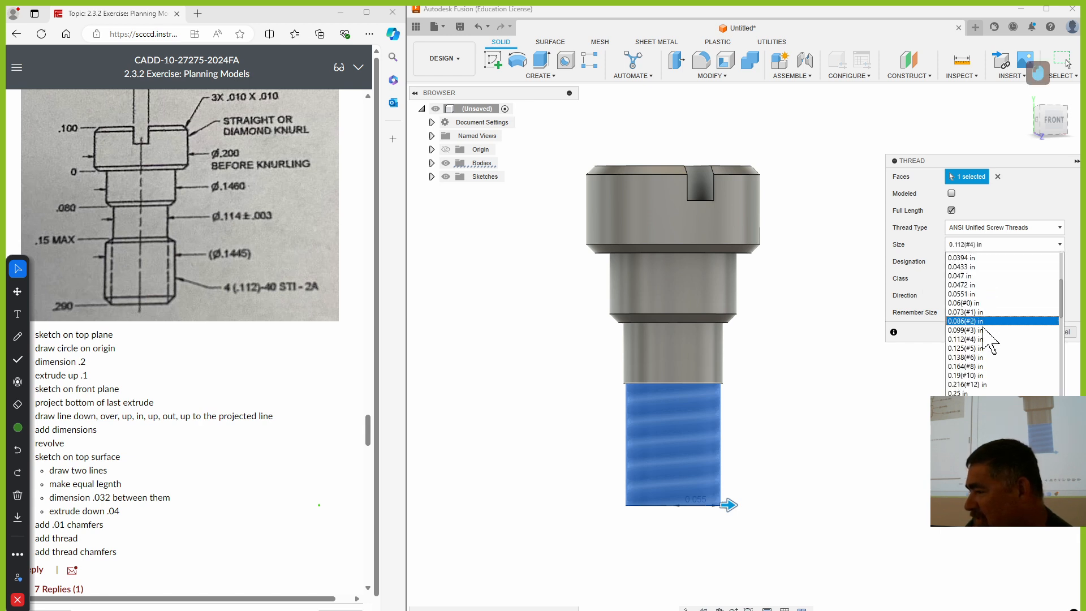
{"action": "left_click", "coordinate": [983, 357]}
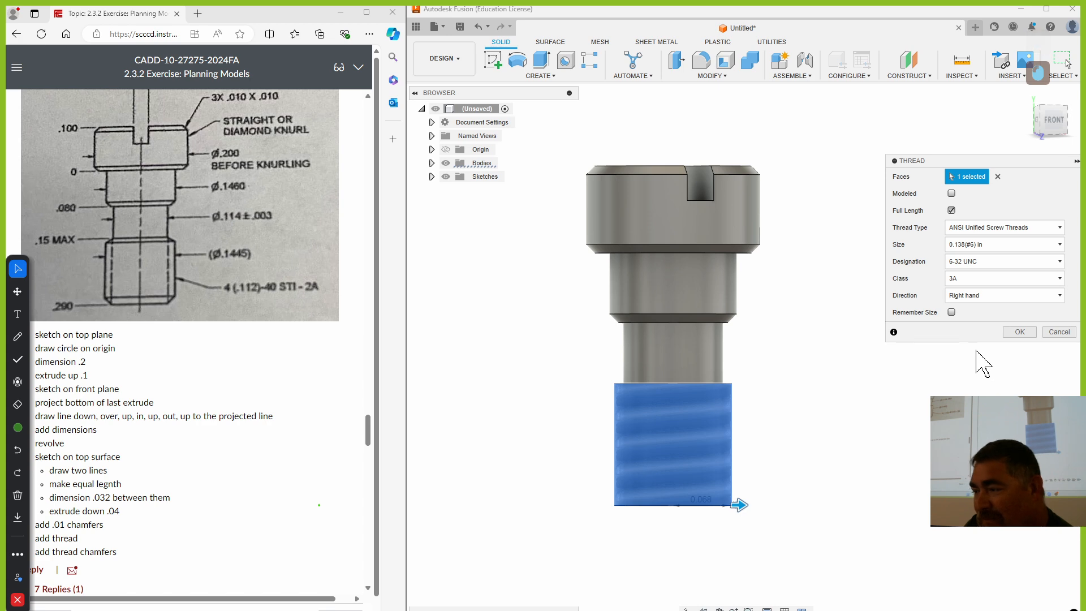
{"action": "middle_click", "coordinate": [253, 288], "text": "shift"}
{"action": "middle_click_drag", "start_coordinate": [253, 288], "coordinate": [253, 296]}
{"action": "scroll", "coordinate": [252, 295], "scroll_direction": "up", "scroll_amount": 1}
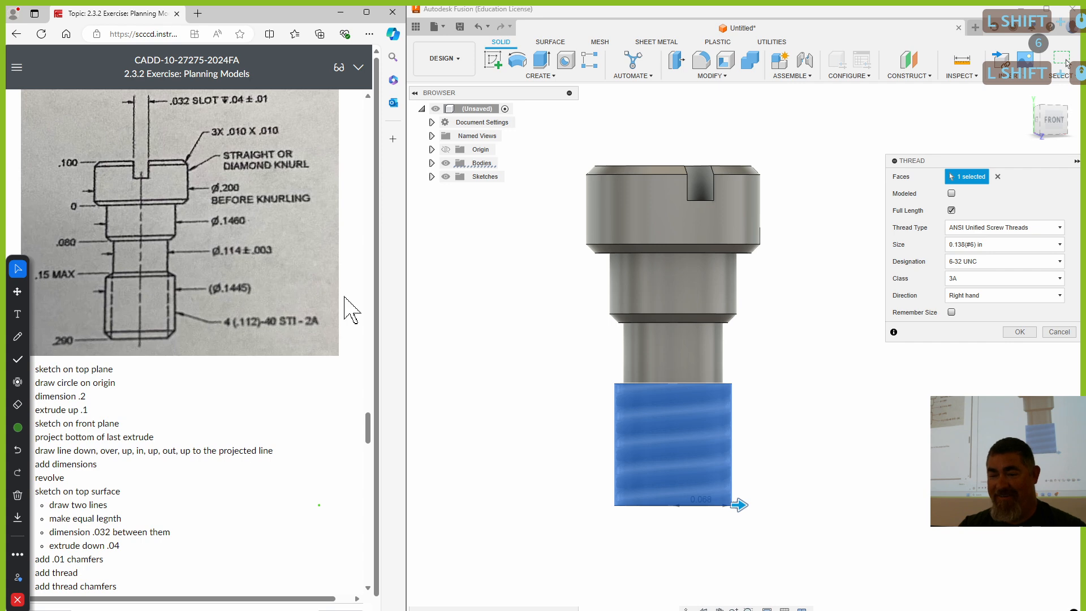
{"action": "left_click", "coordinate": [978, 260]}
{"action": "left_click", "coordinate": [978, 245]}
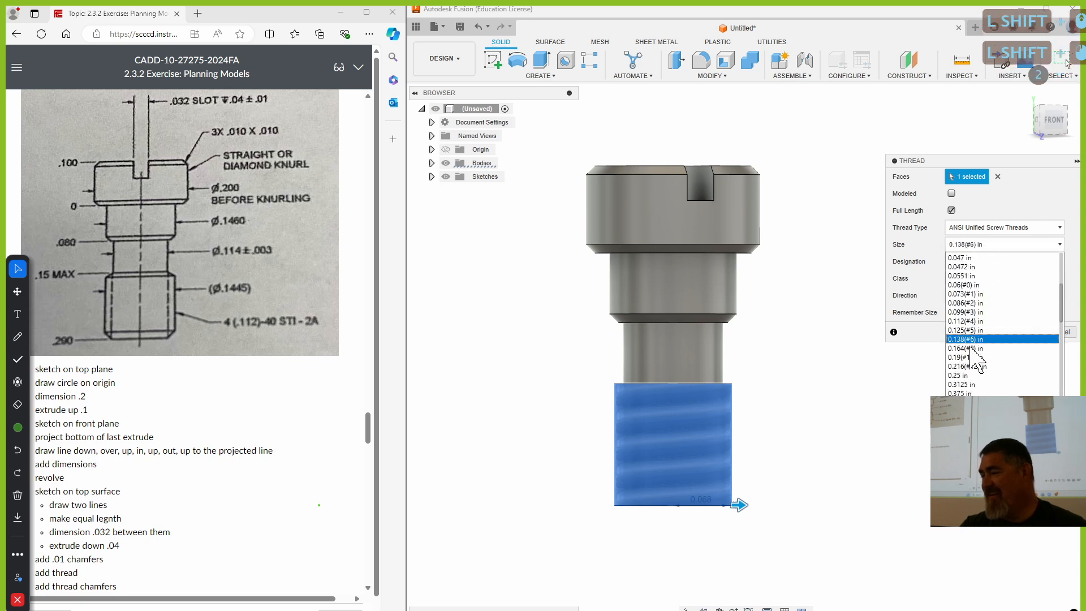
{"action": "left_click", "coordinate": [977, 320]}
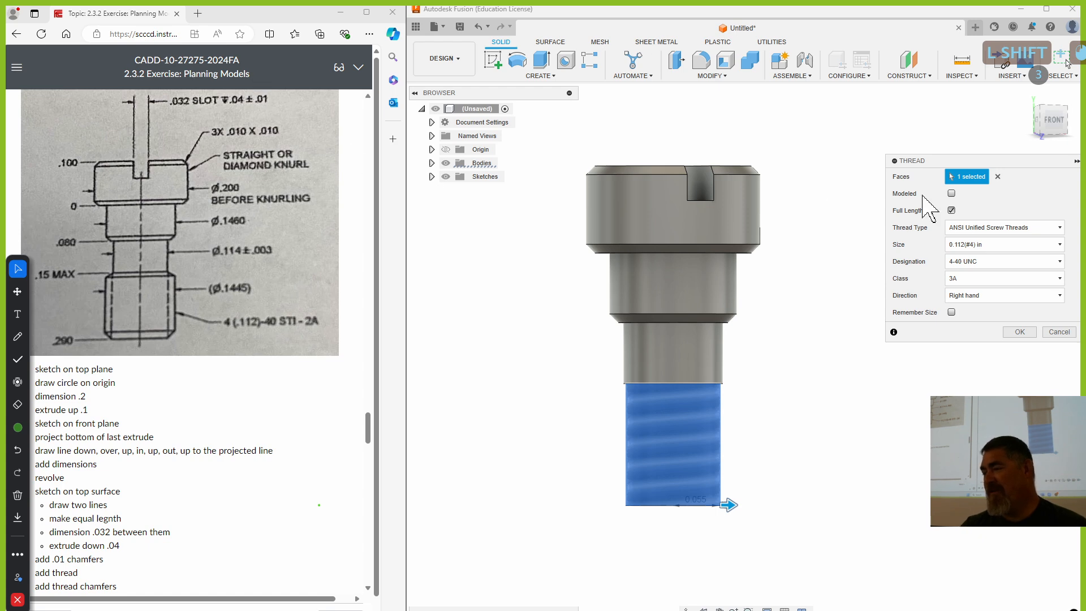
Set the thread size to 0.138(#6) in and create the 6-32 UNC thread on the lower shank.
{"action": "left_click", "coordinate": [984, 244]}
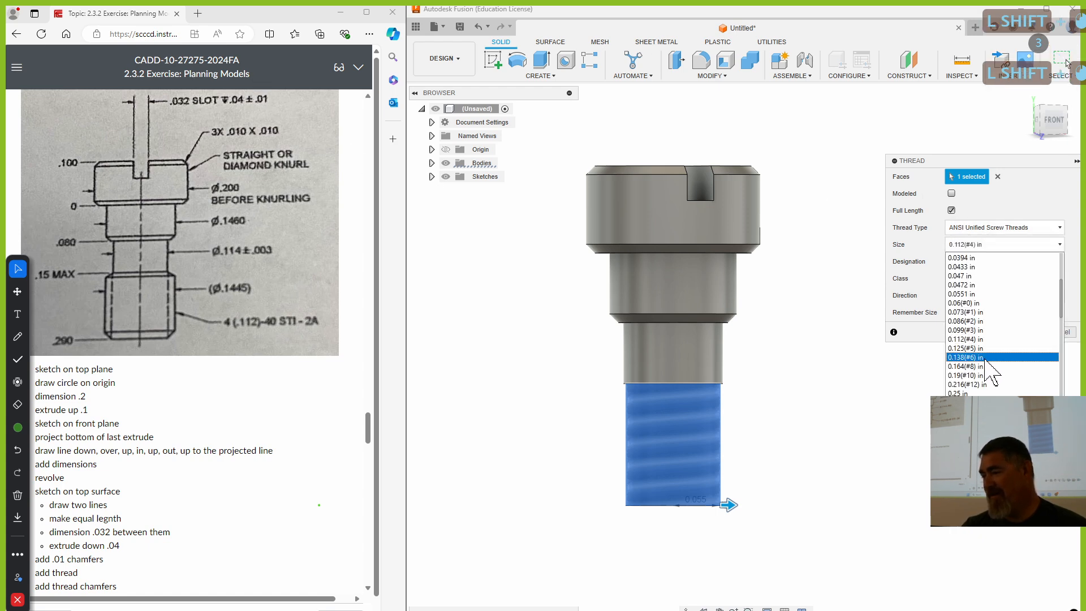
{"action": "left_click", "coordinate": [995, 357]}
{"action": "left_click", "coordinate": [1020, 332]}
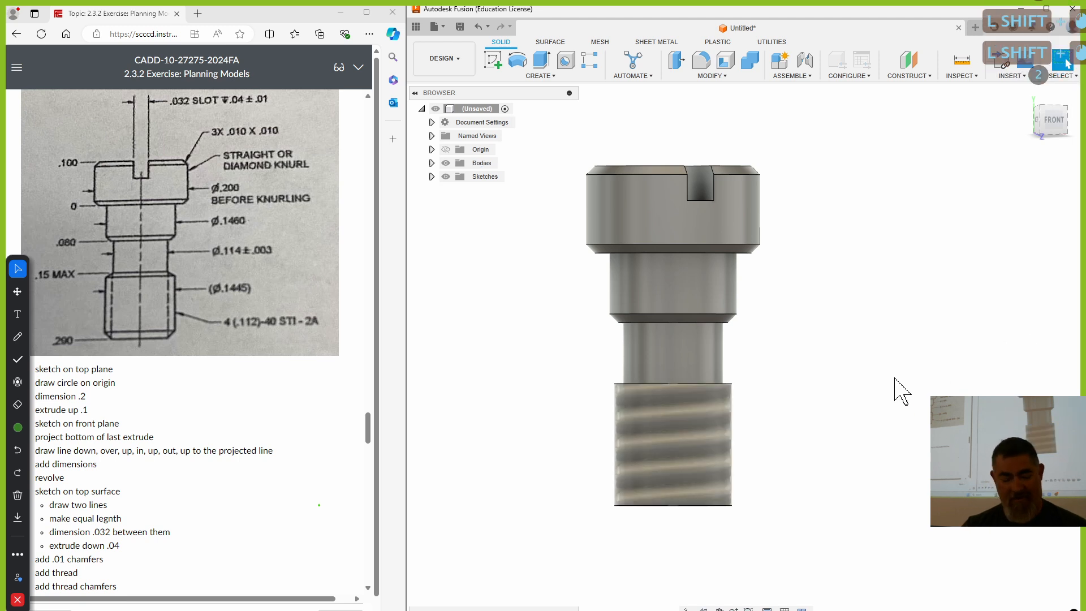
{"action": "middle_click_drag", "start_coordinate": [897, 388], "coordinate": [883, 396], "text": "shift"}
{"action": "left_click", "coordinate": [540, 76]}
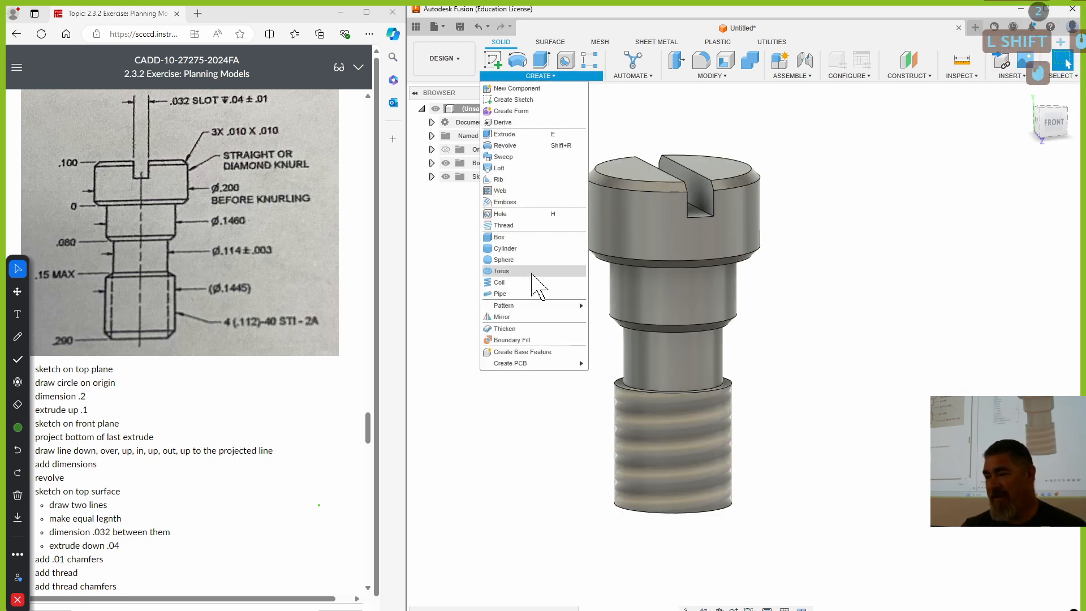
{"action": "left_click", "coordinate": [712, 76]}
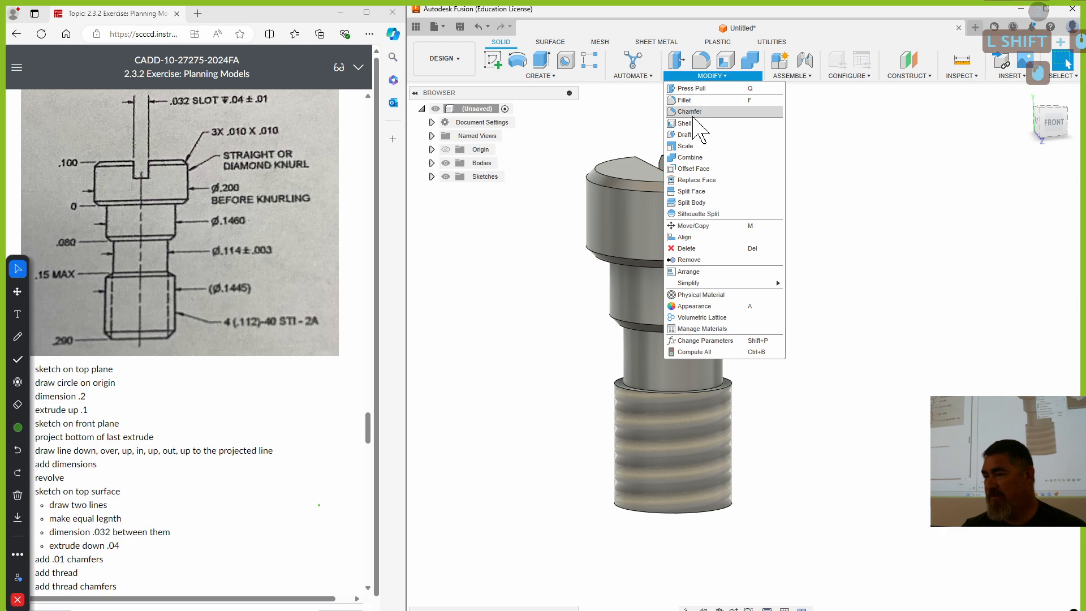
{"action": "left_click", "coordinate": [687, 111]}
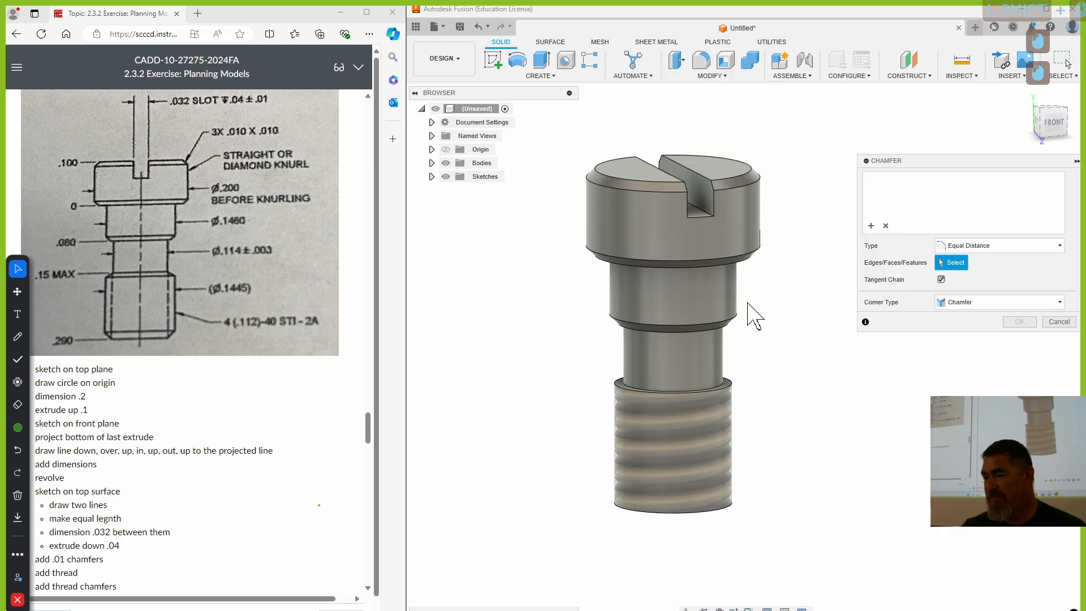
{"action": "left_click", "coordinate": [723, 509]}
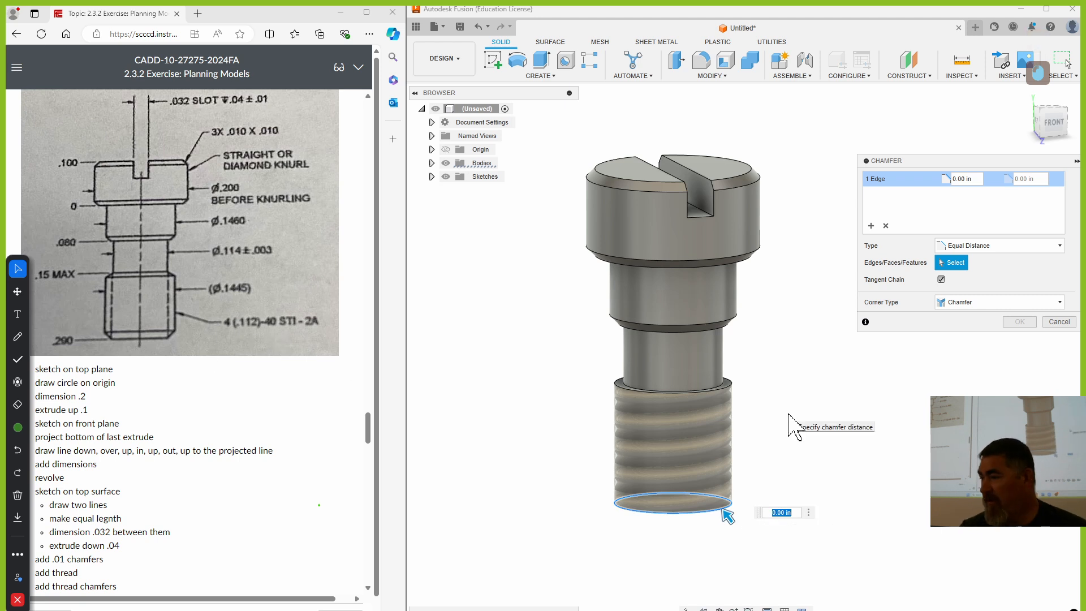
{"action": "key", "text": "Escape"}
Open the thread feature for editing and draw a thread-form triangle labelled 1/32 as a screen annotation beside the screw.
{"action": "double_click", "coordinate": [593, 610]}
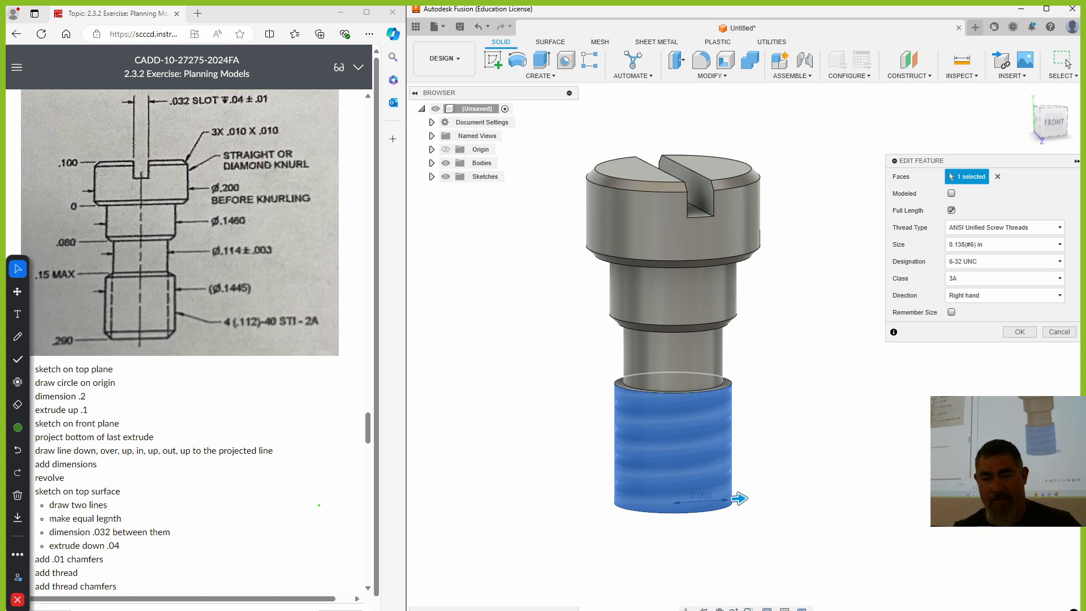
{"action": "left_click", "coordinate": [18, 336]}
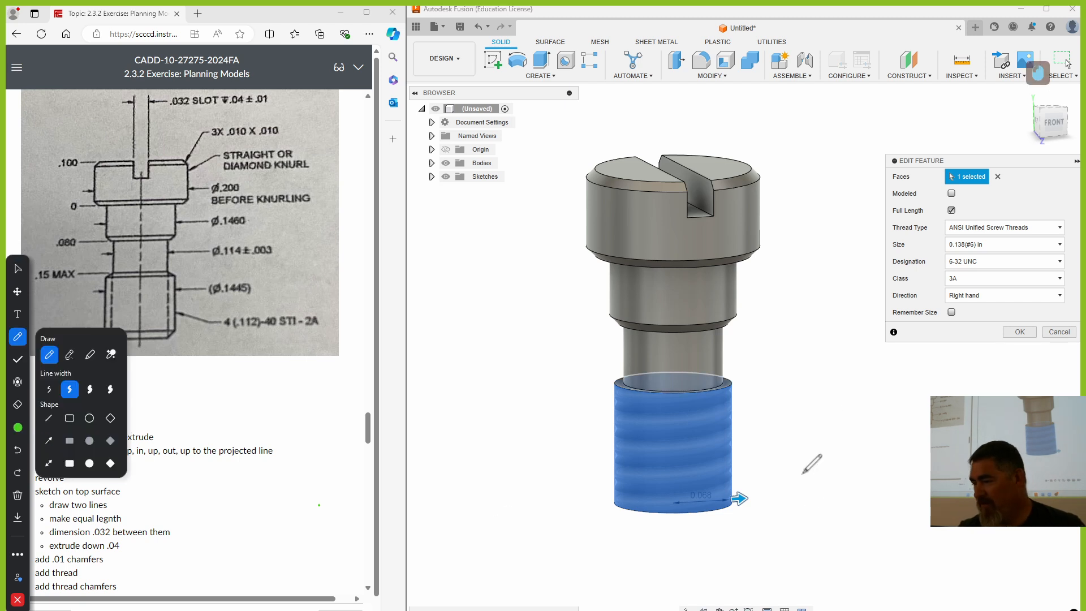
{"action": "left_click_drag", "start_coordinate": [809, 502], "coordinate": [896, 501]}
{"action": "mouse_move", "coordinate": [810, 502]}
{"action": "left_mouse_down"}
{"action": "mouse_move", "coordinate": [848, 434]}
{"action": "mouse_move", "coordinate": [888, 482]}
{"action": "left_mouse_up"}
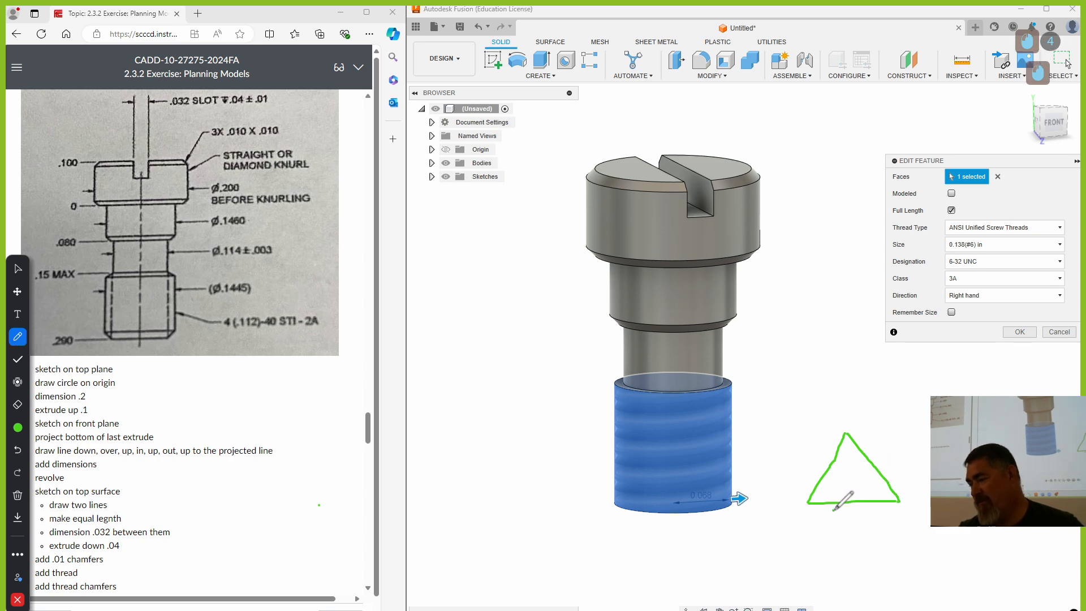
{"action": "left_click_drag", "start_coordinate": [833, 511], "coordinate": [852, 542]}
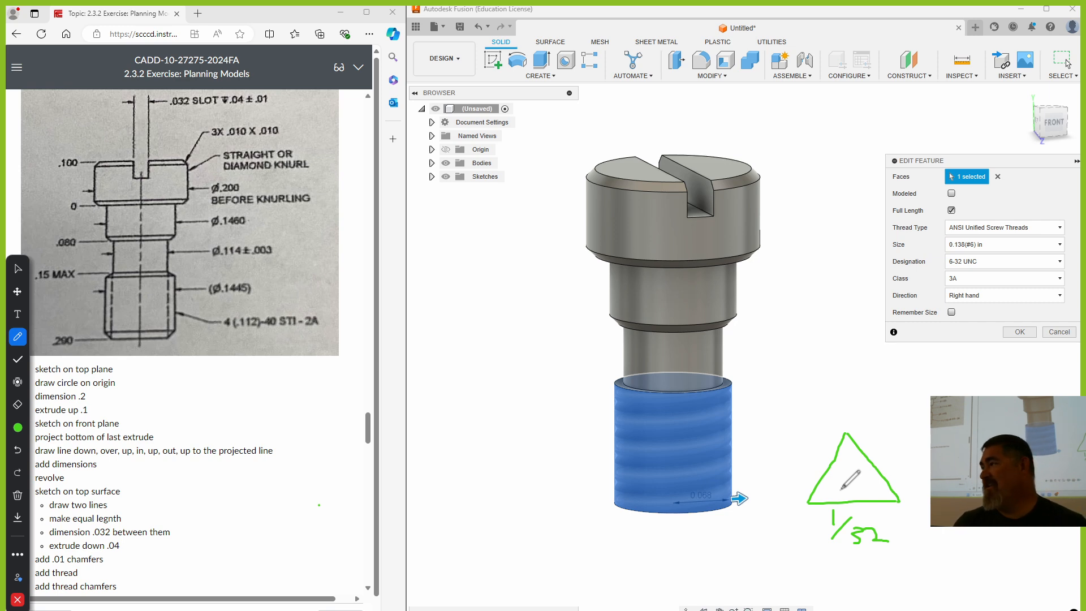
Clear the screen annotations and cancel editing the thread feature.
{"action": "key", "text": "Escape"}
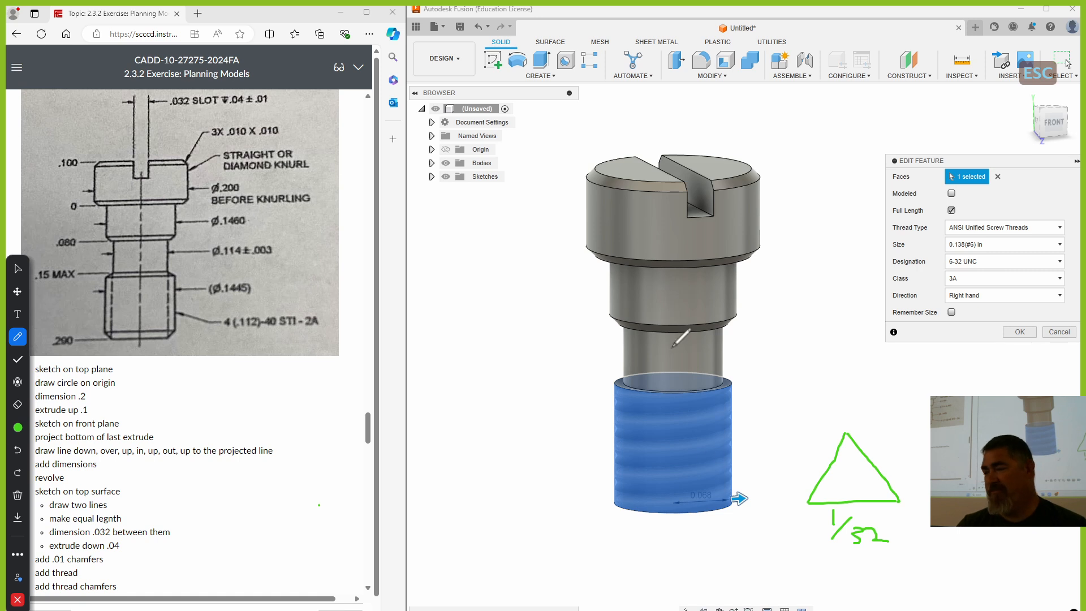
{"action": "left_click", "coordinate": [17, 495]}
{"action": "left_click", "coordinate": [62, 512]}
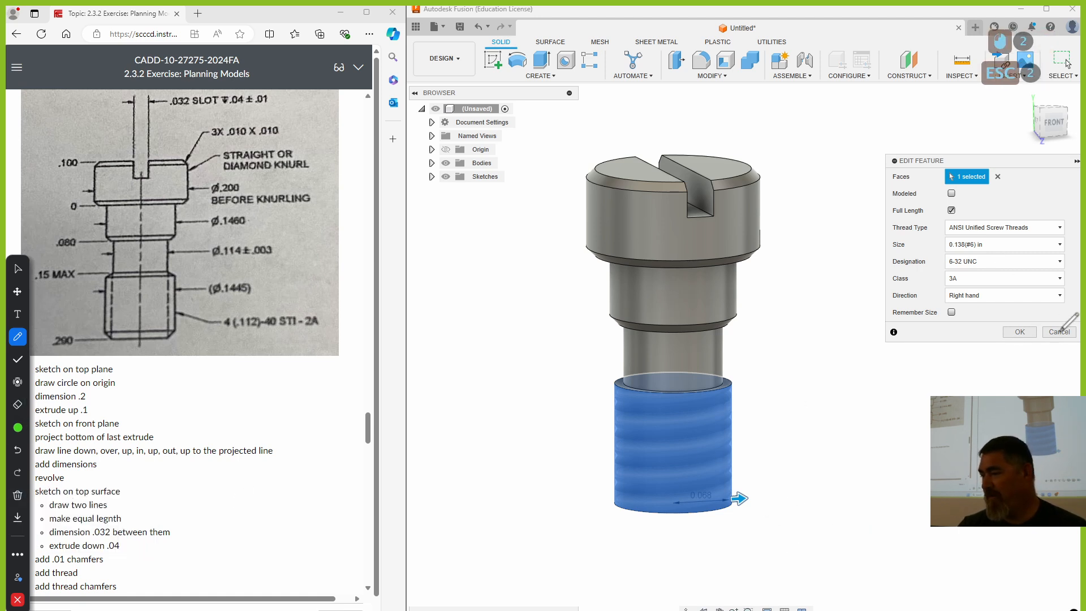
{"action": "key", "text": "Escape"}
{"action": "left_click", "coordinate": [17, 269]}
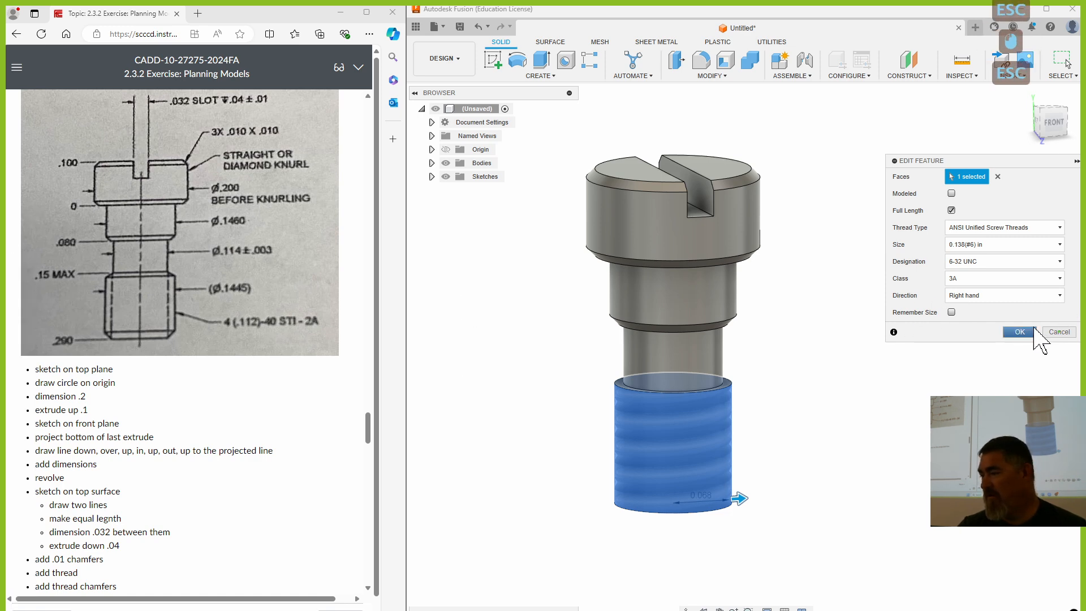
{"action": "left_click", "coordinate": [1060, 332]}
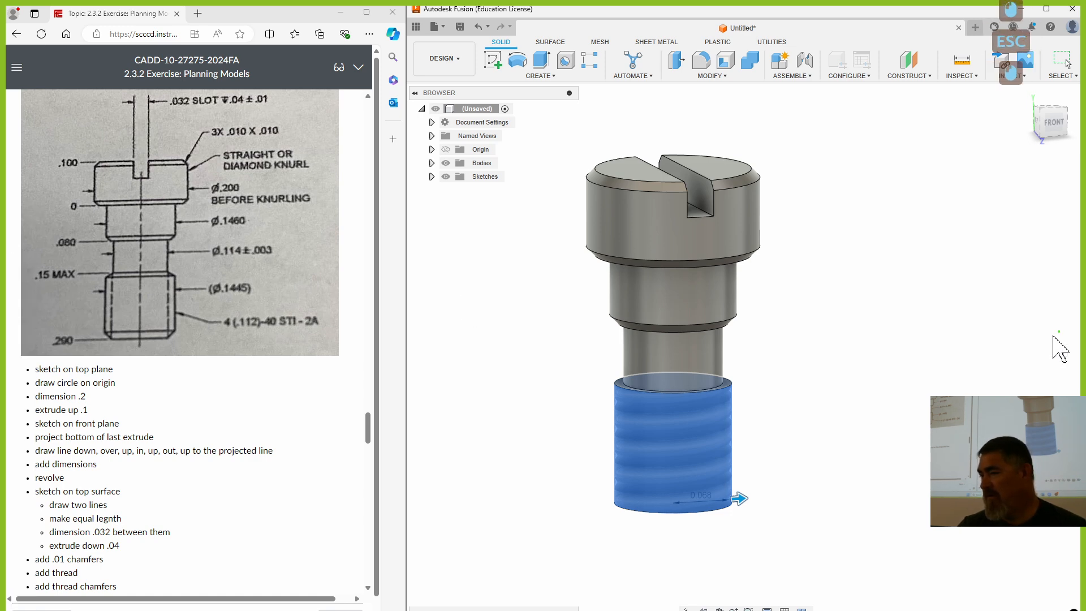
Chamfer the bottom edge of the threaded shank with an equal distance of 0.03 in.
{"action": "left_click", "coordinate": [708, 76]}
{"action": "left_click", "coordinate": [704, 122]}
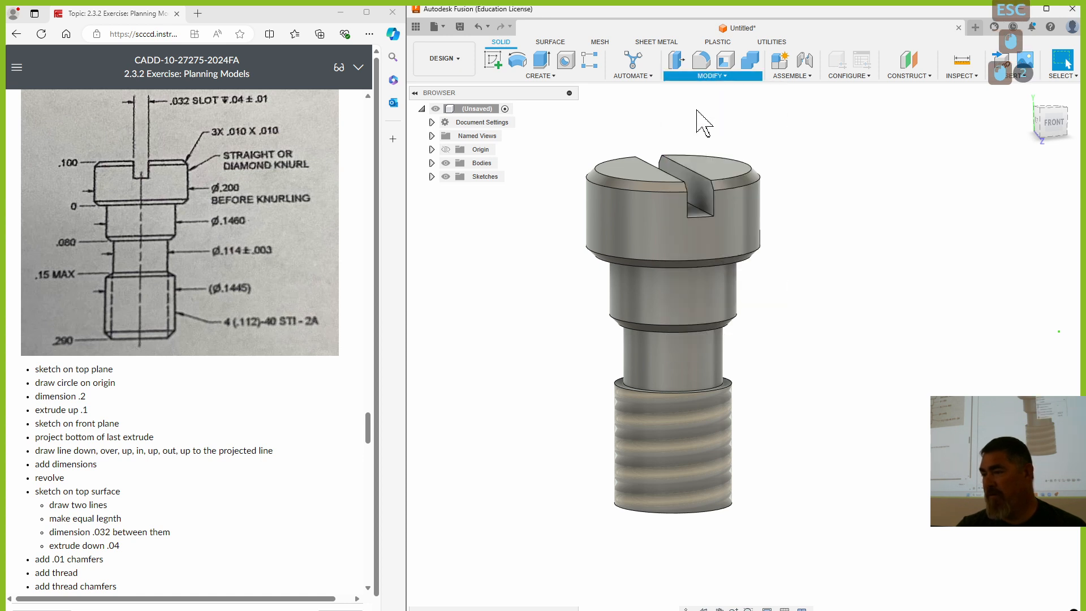
{"action": "left_click", "coordinate": [725, 511]}
{"action": "type", "text": ".03"}
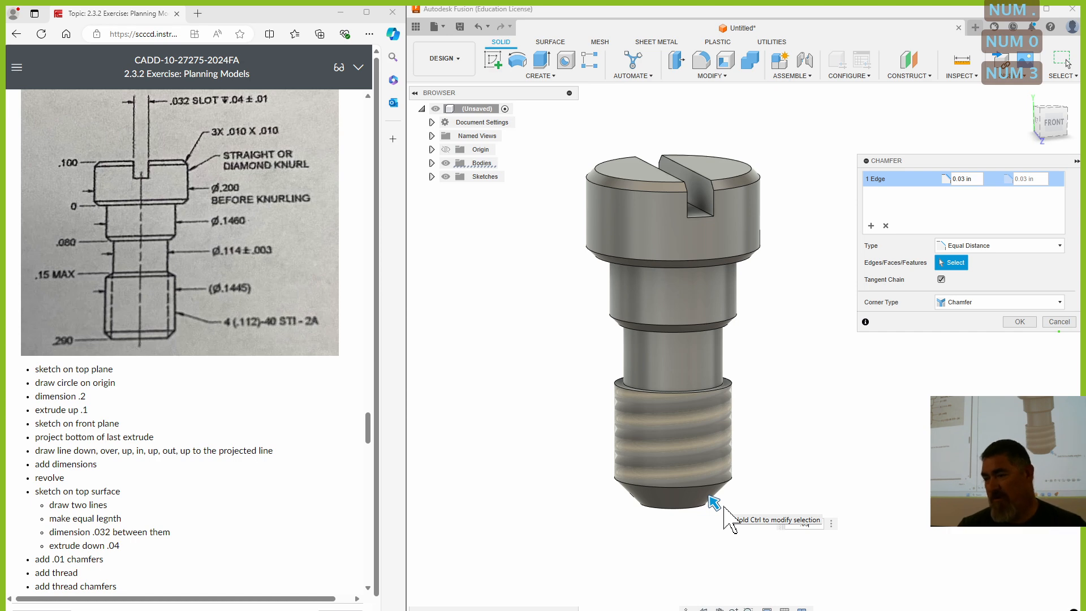
{"action": "middle_click_drag", "start_coordinate": [724, 507], "coordinate": [784, 538], "text": "shift"}
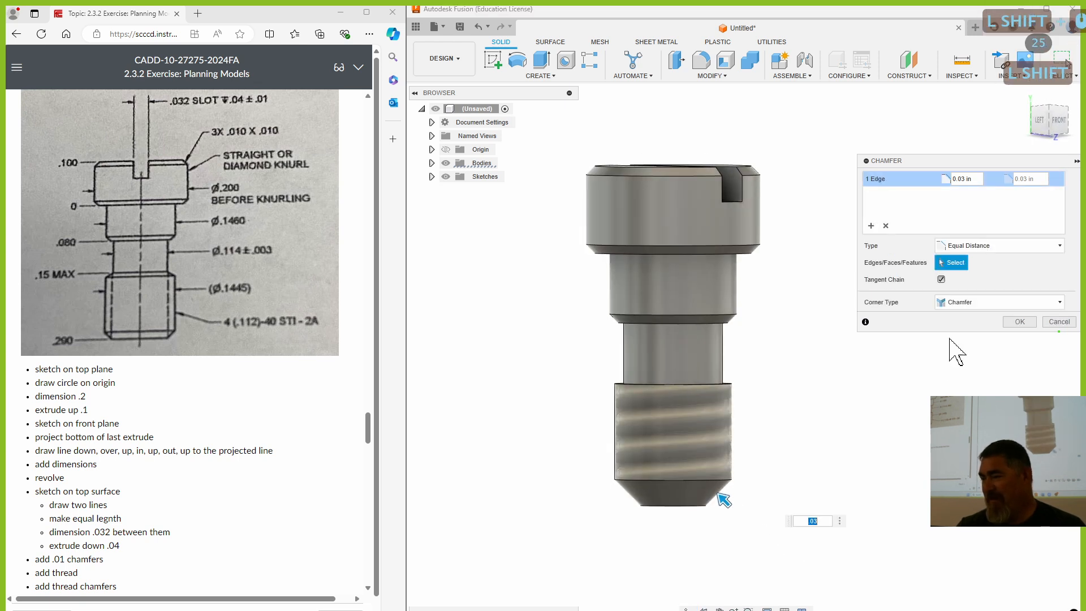
{"action": "left_click", "coordinate": [1031, 320]}
Edit the thread feature so that the 6-32 UNC thread is modeled as real geometry.
{"action": "double_click", "coordinate": [622, 609]}
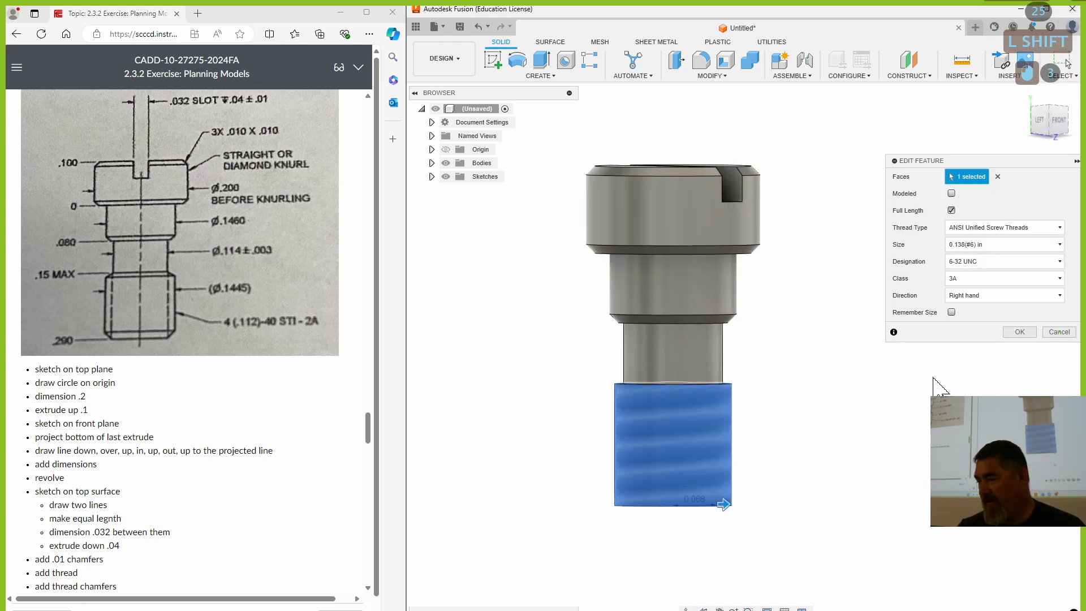
{"action": "left_click", "coordinate": [951, 193]}
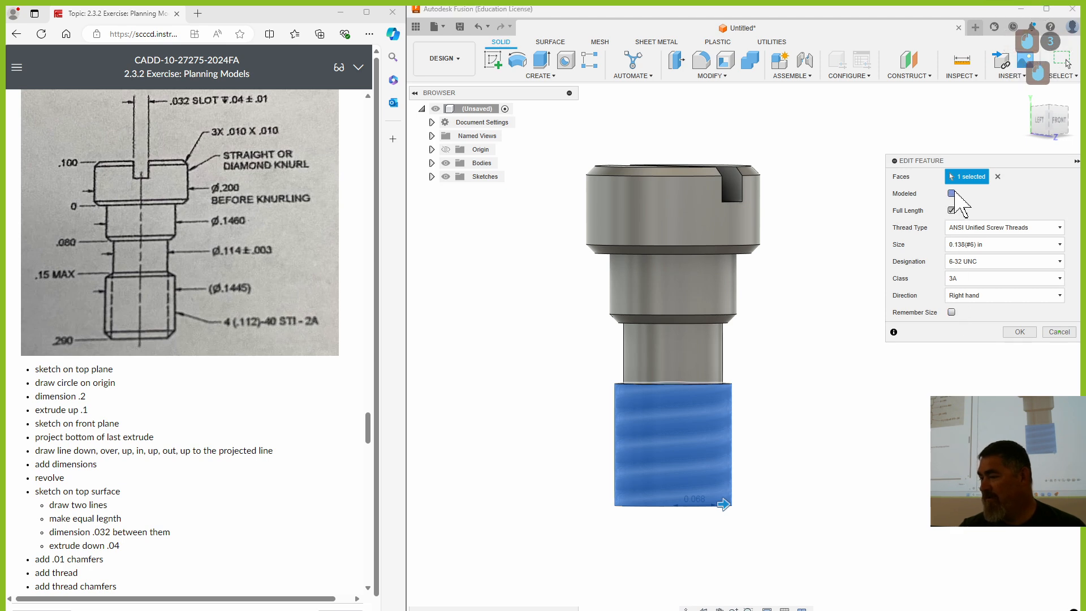
{"action": "left_click", "coordinate": [1018, 332]}
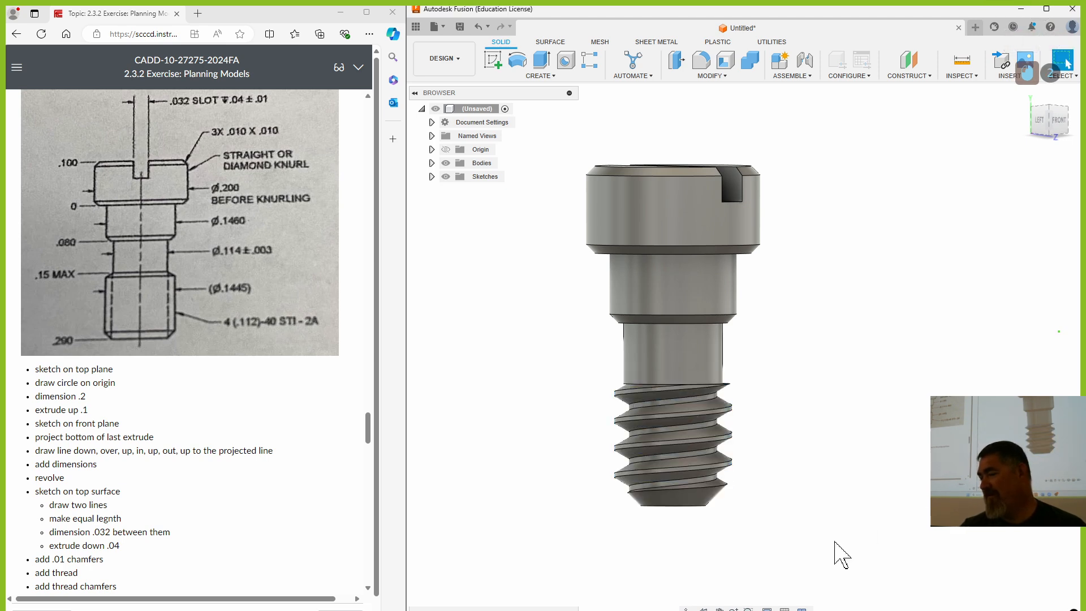
Edit the thread-end chamfer and set its distance to 0.02 in.
{"action": "middle_click_drag", "start_coordinate": [841, 555], "coordinate": [814, 526], "text": "shift"}
{"action": "double_click", "coordinate": [608, 610]}
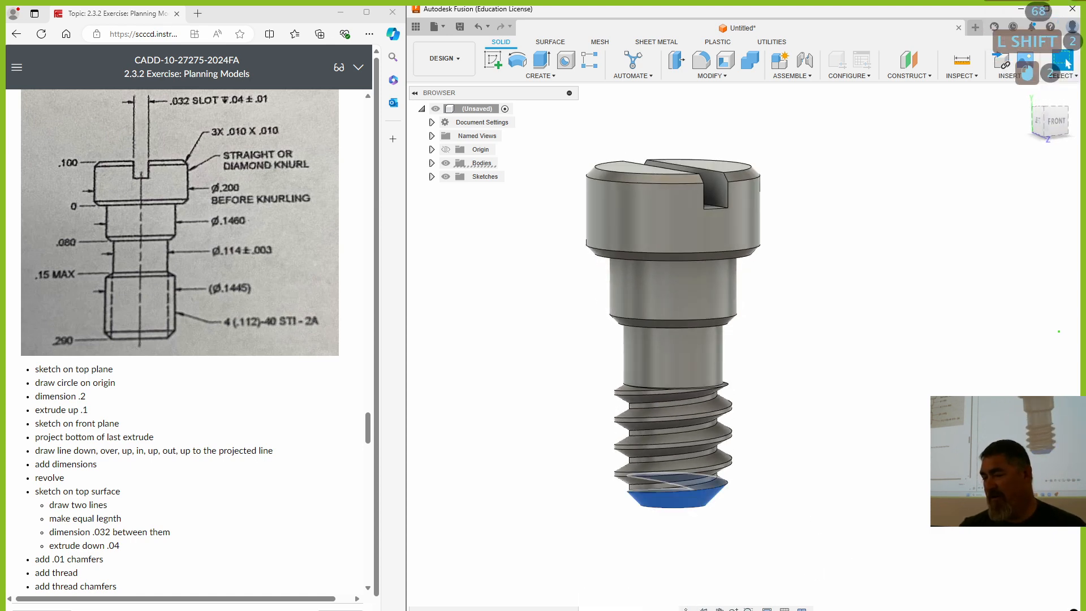
{"action": "left_click", "coordinate": [961, 180]}
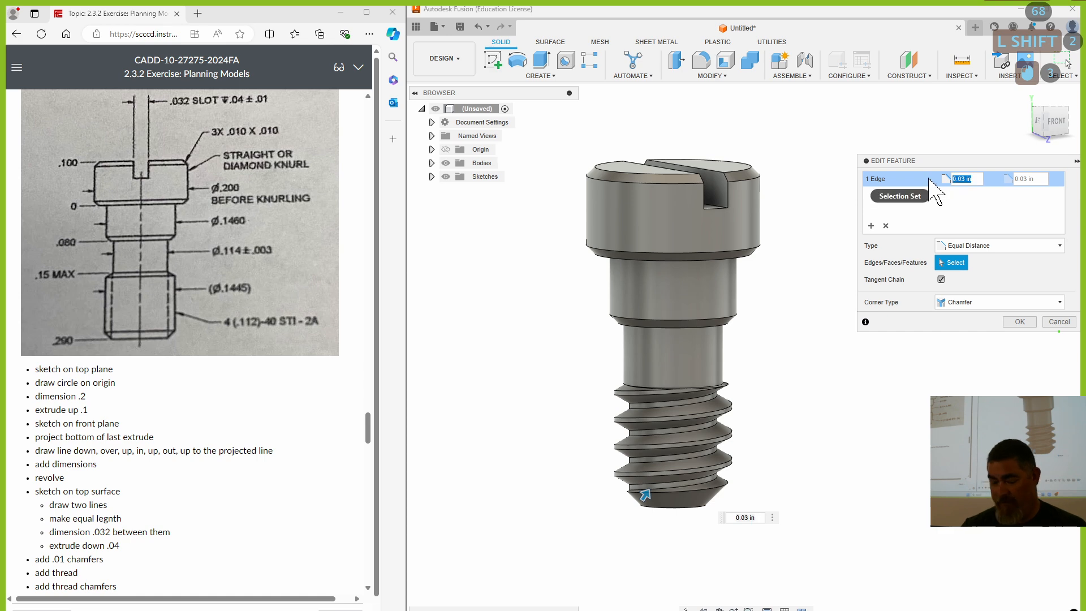
{"action": "type", "text": ".02"}
{"action": "key", "text": "Return"}
Inspect the chamfered thread end up close and switch the thread feature back from modeled to cosmetic.
{"action": "middle_click_drag", "start_coordinate": [922, 394], "coordinate": [800, 431], "text": "shift"}
{"action": "scroll", "coordinate": [656, 498], "scroll_direction": "up", "scroll_amount": 5}
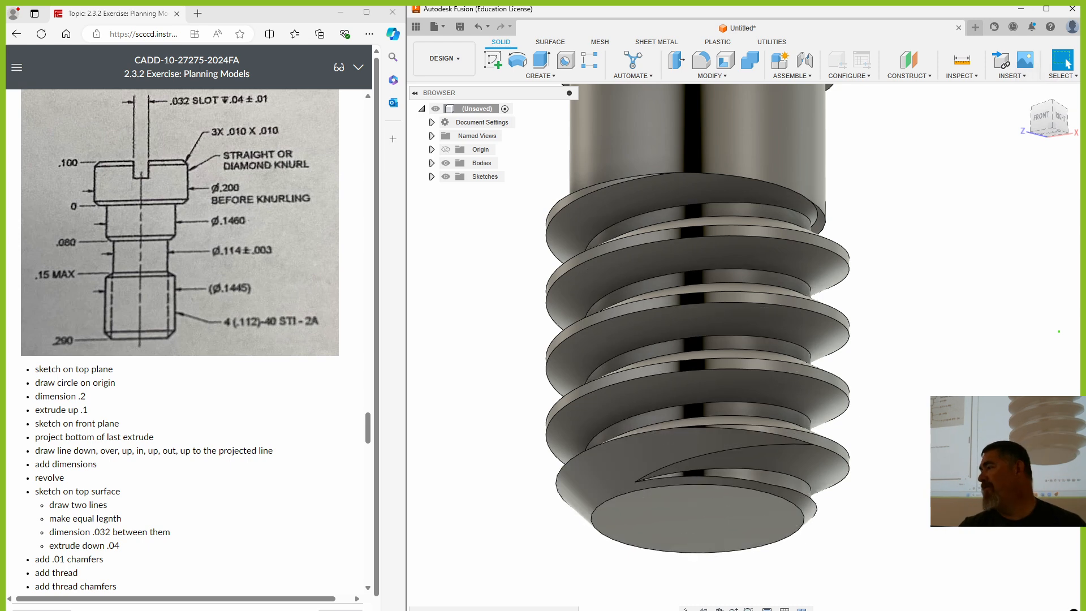
{"action": "middle_click_drag", "start_coordinate": [636, 475], "coordinate": [664, 236], "text": "shift"}
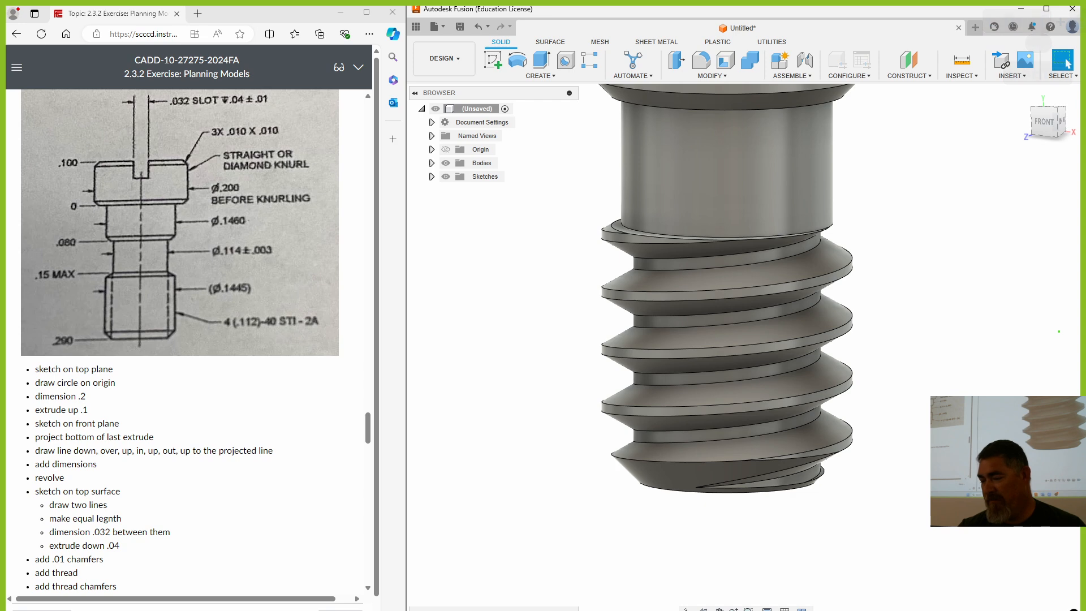
{"action": "double_click", "coordinate": [543, 609]}
{"action": "left_click", "coordinate": [951, 193]}
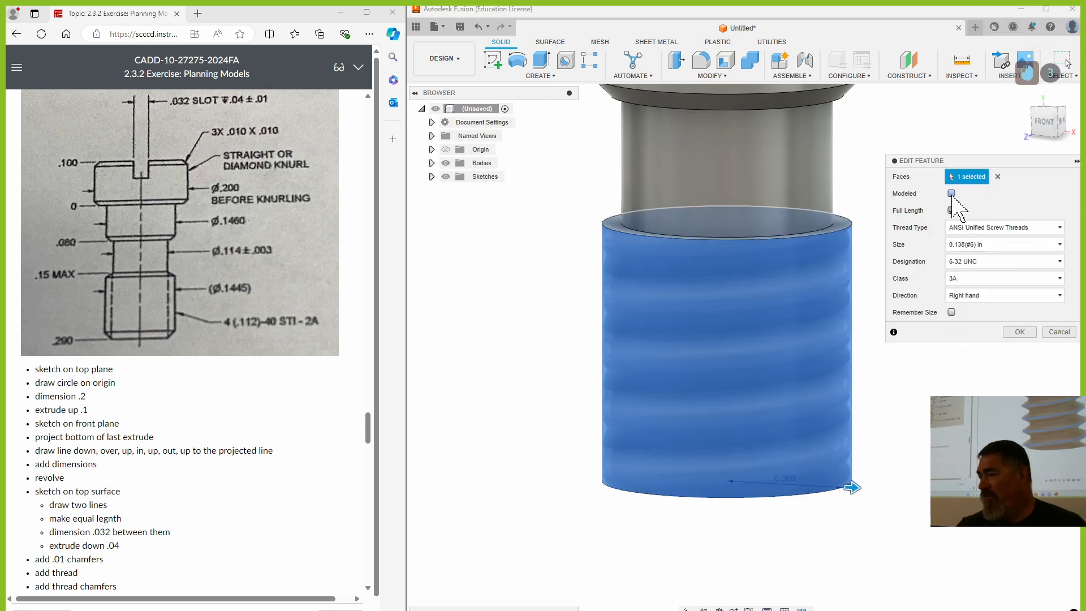
{"action": "left_click", "coordinate": [1020, 333]}
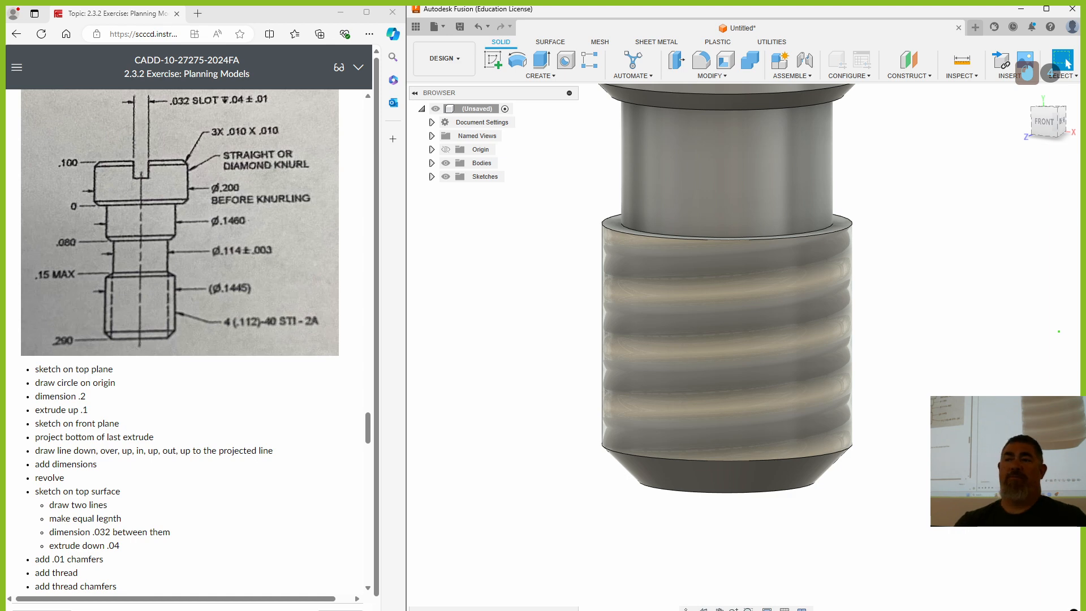
Chamfer the upper edge of the threaded section with an equal distance of 0.01 in.
{"action": "left_click", "coordinate": [726, 76]}
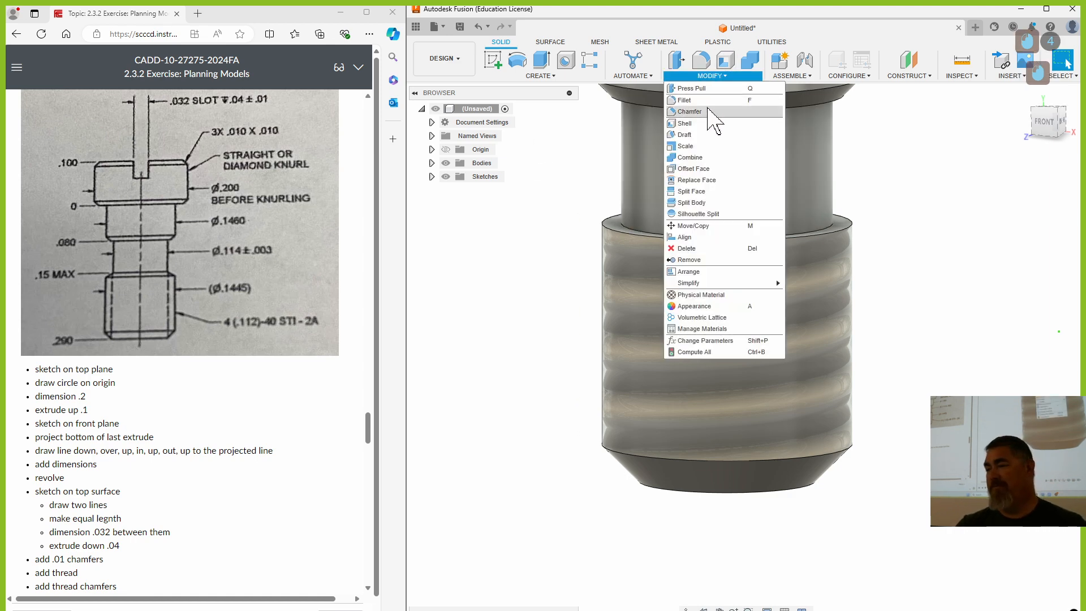
{"action": "left_click", "coordinate": [734, 121]}
{"action": "left_click", "coordinate": [717, 240]}
{"action": "middle_click_drag", "start_coordinate": [481, 392], "coordinate": [484, 504], "text": "shift"}
{"action": "left_click", "coordinate": [708, 320]}
{"action": "left_click", "coordinate": [707, 321]}
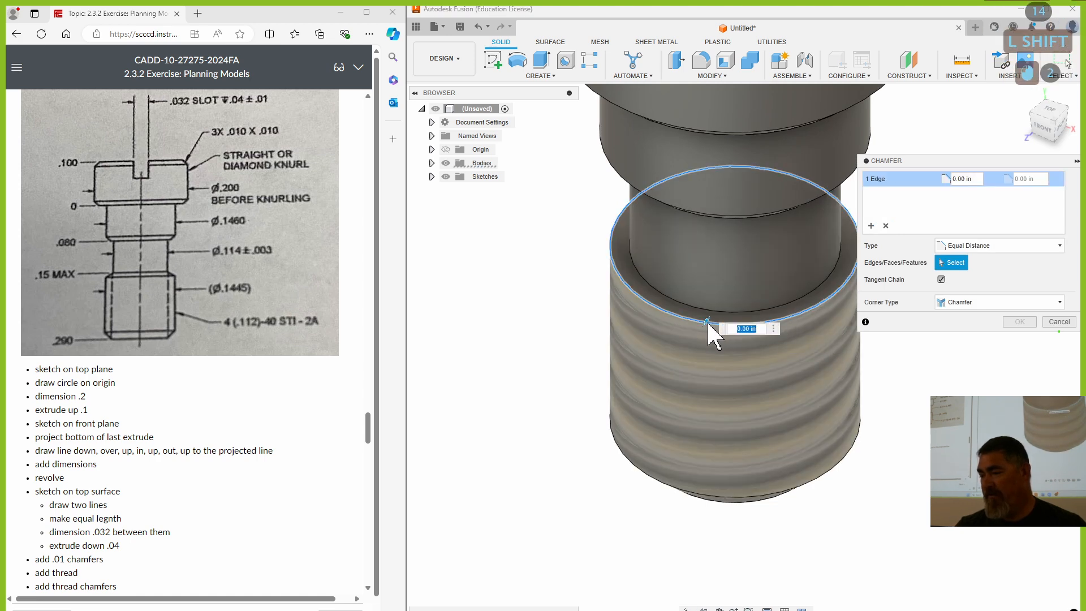
{"action": "left_click", "coordinate": [707, 321]}
{"action": "left_click_drag", "start_coordinate": [709, 322], "coordinate": [708, 325]}
{"action": "middle_click_drag", "start_coordinate": [570, 524], "coordinate": [592, 466], "text": "shift"}
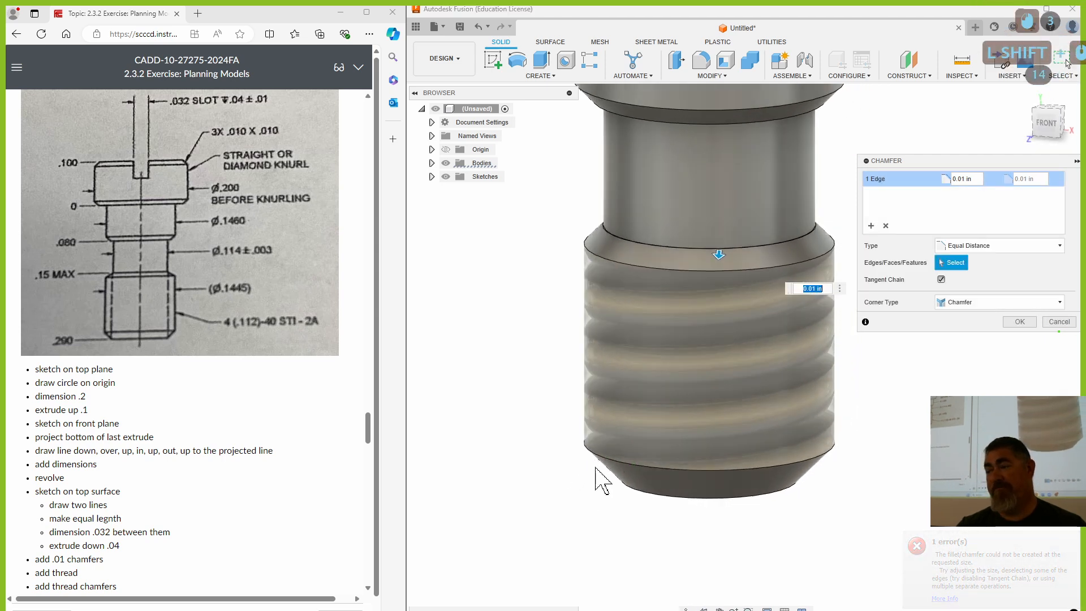
{"action": "left_click", "coordinate": [1020, 321]}
Check the whole screw and close its design, discarding the unsaved changes.
{"action": "scroll", "coordinate": [908, 483], "scroll_direction": "down", "scroll_amount": 3}
{"action": "scroll", "coordinate": [900, 469], "scroll_direction": "down", "scroll_amount": 4}
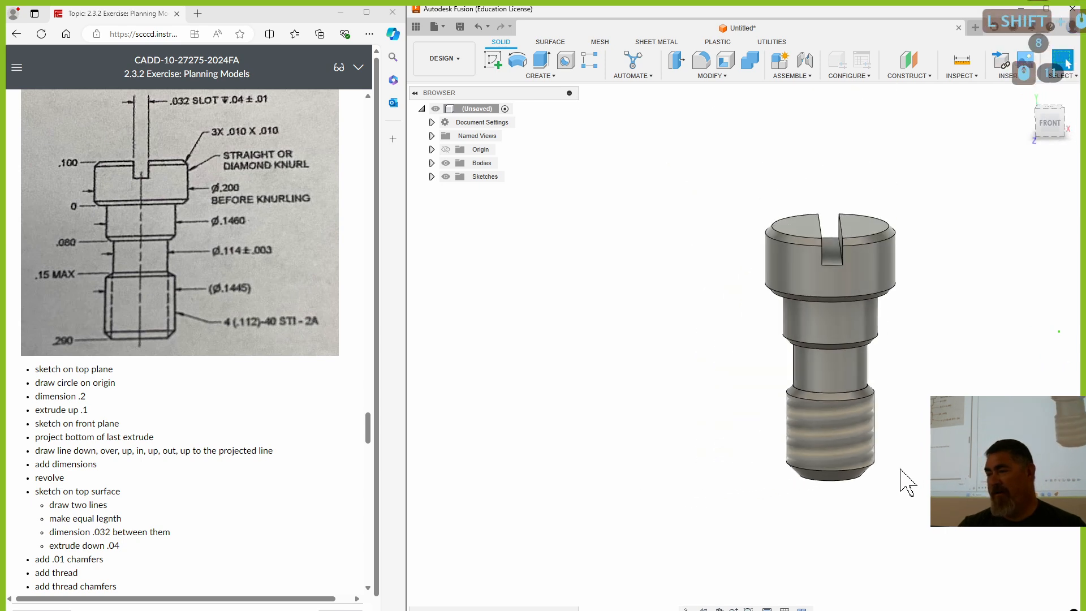
{"action": "middle_click_drag", "start_coordinate": [900, 469], "coordinate": [867, 471], "text": "shift"}
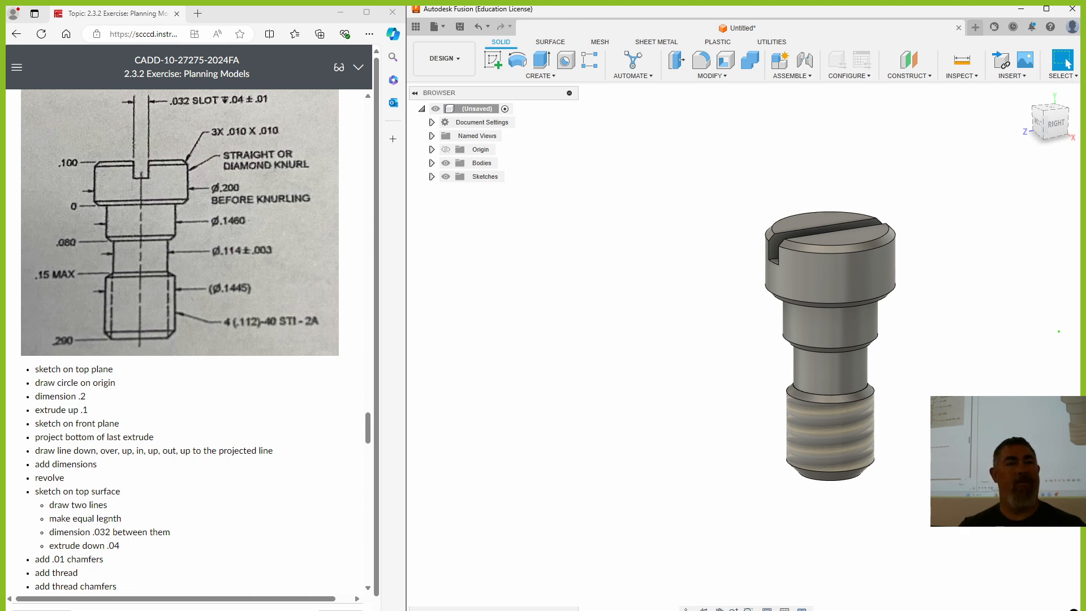
{"action": "key", "text": "ctrl"}
{"action": "key", "text": "ctrl"}
{"action": "key", "text": "ctrl"}
{"action": "left_click", "coordinate": [289, 495]}
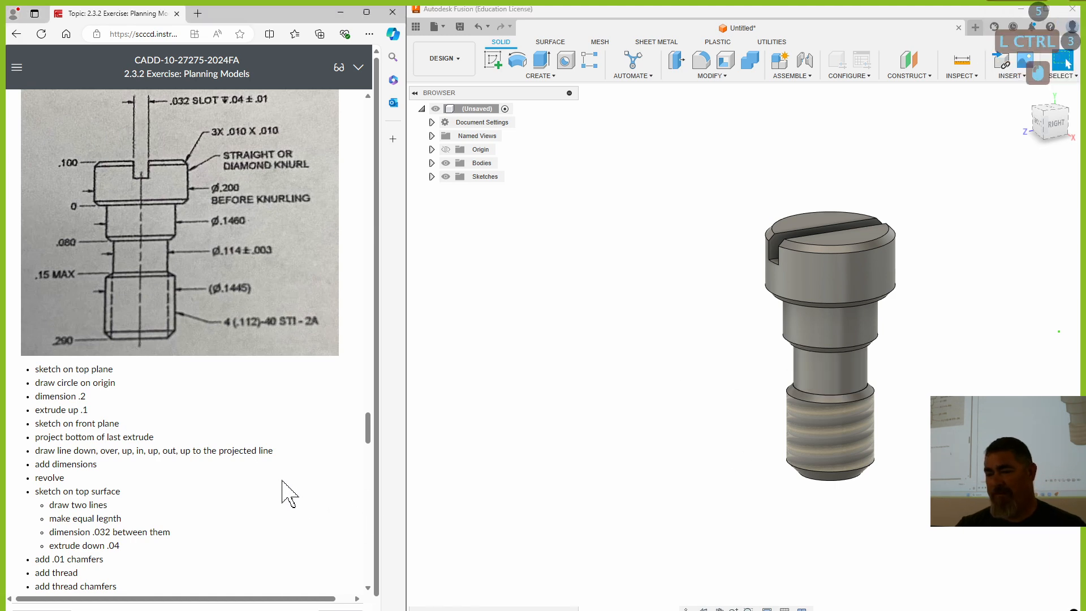
{"action": "left_click", "coordinate": [958, 28]}
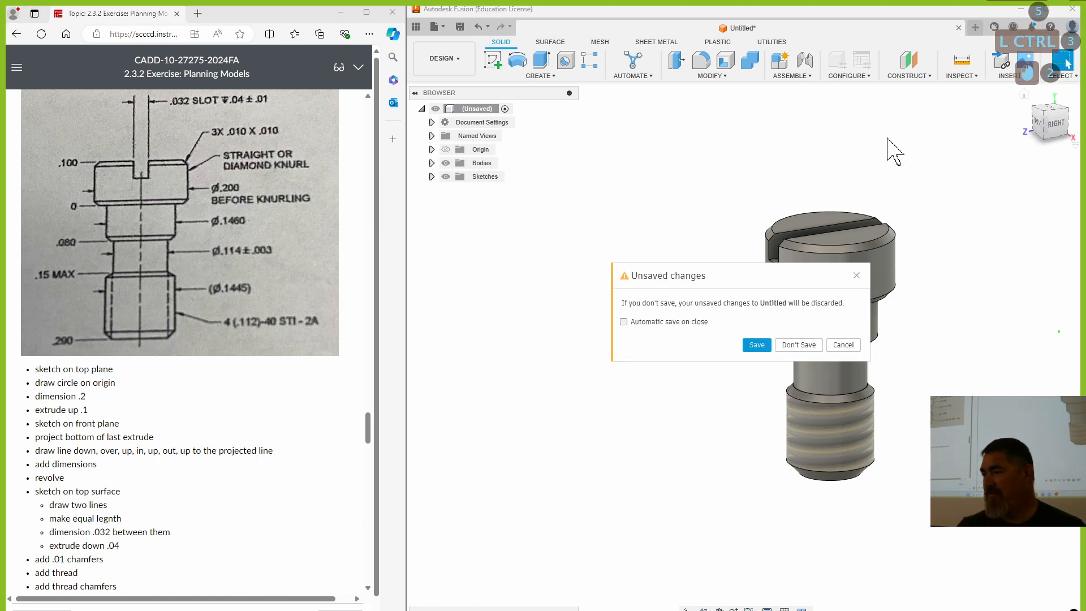
{"action": "left_click", "coordinate": [797, 345]}
Maximize the browser and find the Section A-A ring drawing with its modelling plan in the exercise discussion.
{"action": "scroll", "coordinate": [296, 443], "scroll_direction": "up", "scroll_amount": 15}
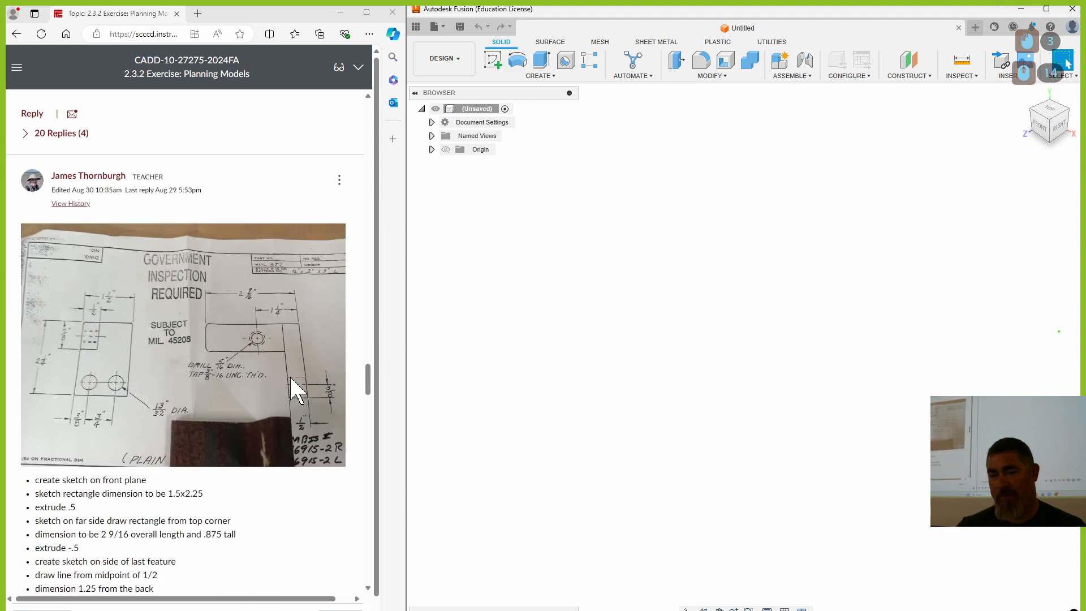
{"action": "scroll", "coordinate": [294, 390], "scroll_direction": "down", "scroll_amount": 20}
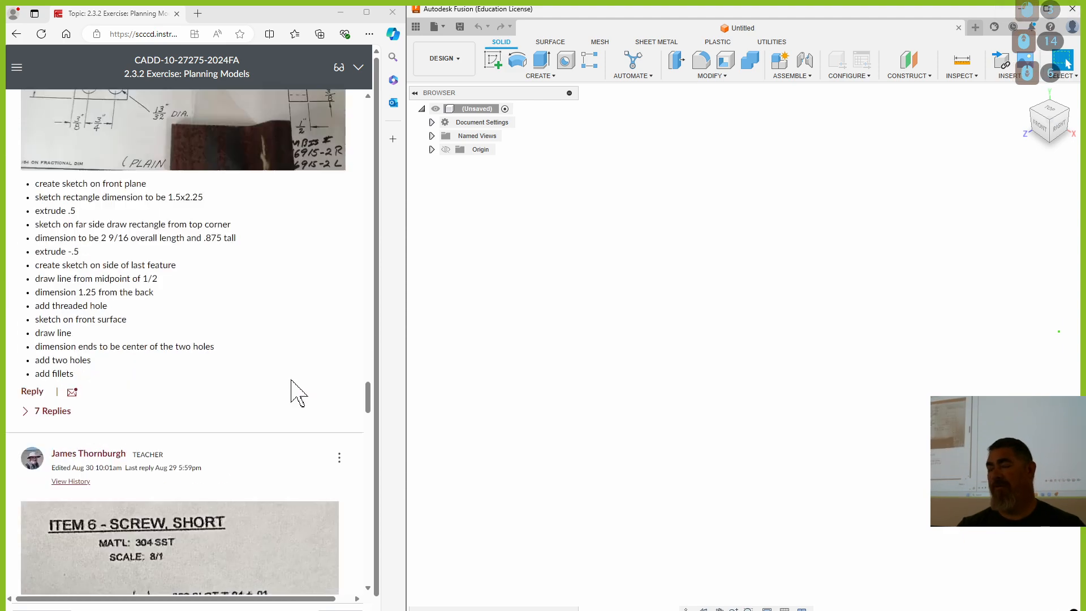
{"action": "scroll", "coordinate": [298, 404], "scroll_direction": "up", "scroll_amount": 3}
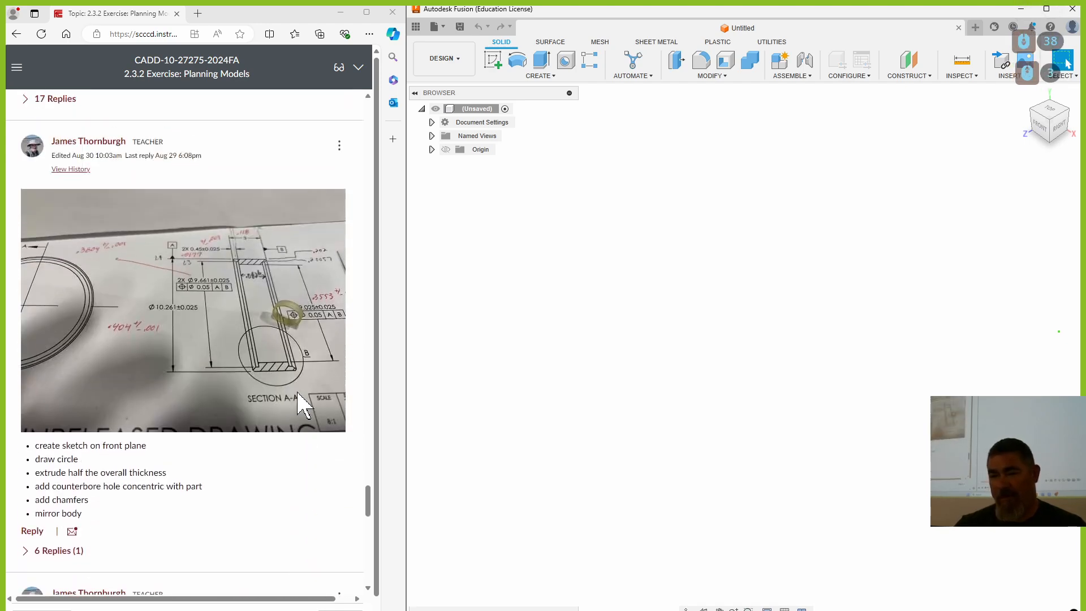
{"action": "left_click", "coordinate": [367, 11]}
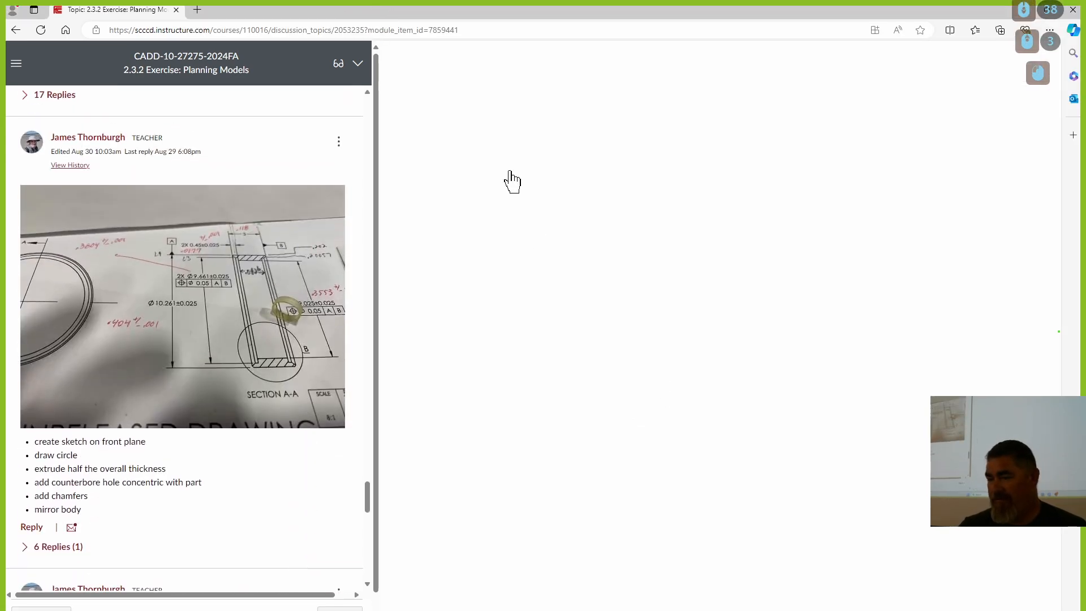
{"action": "scroll", "coordinate": [657, 367], "scroll_direction": "down", "scroll_amount": 5}
{"action": "scroll", "coordinate": [933, 351], "scroll_direction": "down", "scroll_amount": 3}
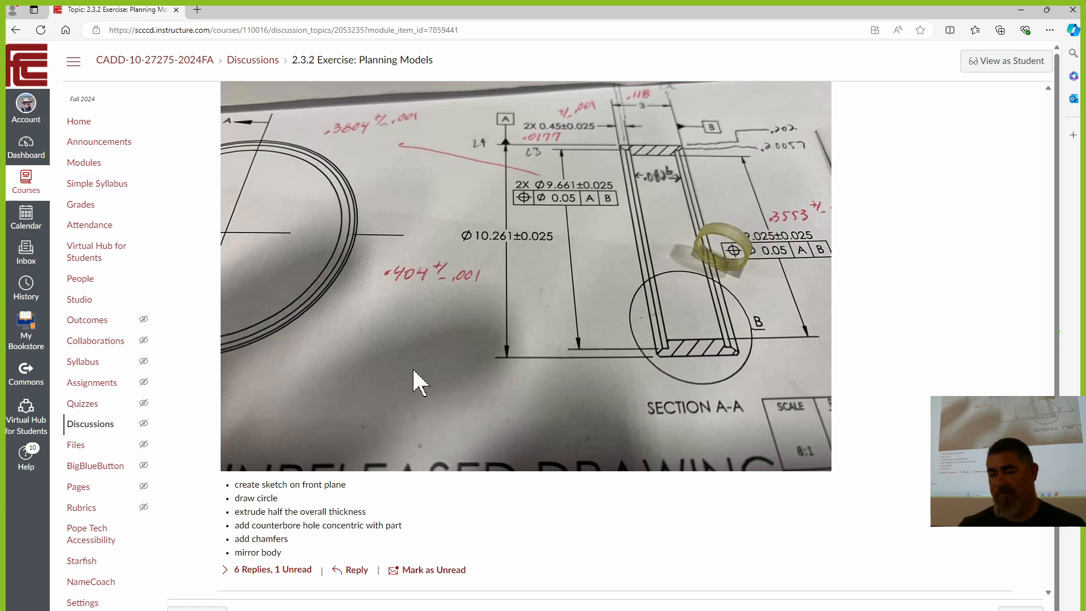
Compare the ring drawing's section details and plan with the two-hole bracket photo and its modelling steps below.
{"action": "scroll", "coordinate": [528, 504], "scroll_direction": "down", "scroll_amount": 1}
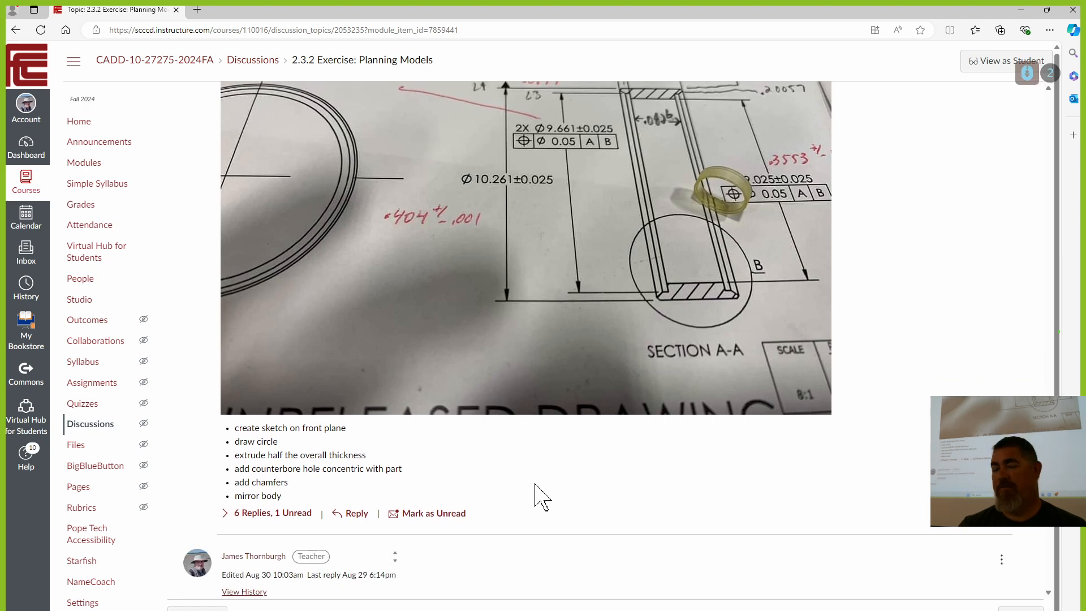
{"action": "scroll", "coordinate": [582, 460], "scroll_direction": "down", "scroll_amount": 8}
{"action": "scroll", "coordinate": [728, 362], "scroll_direction": "up", "scroll_amount": 1}
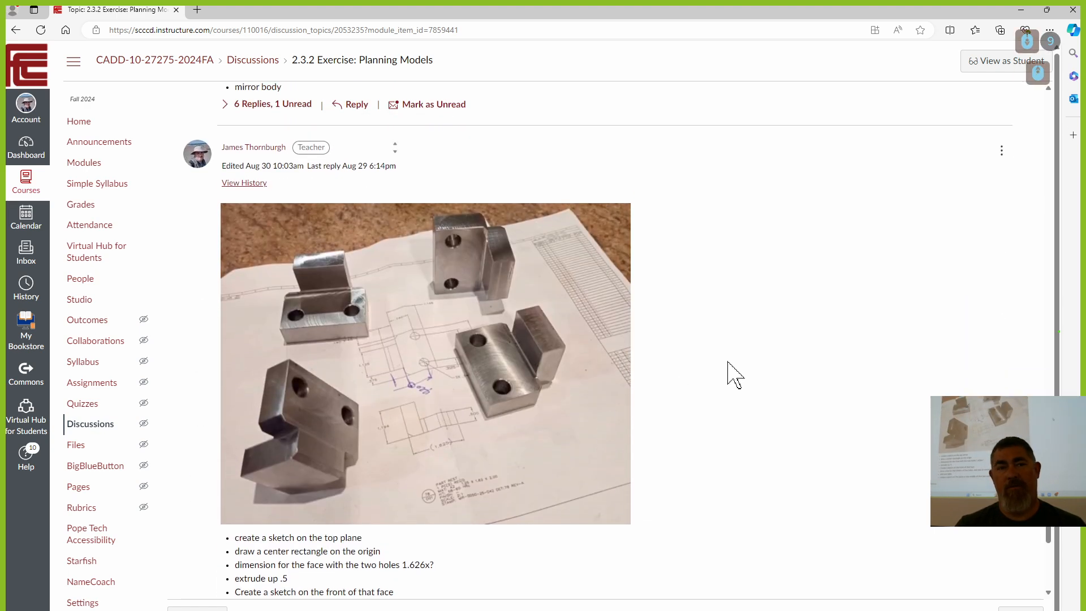
{"action": "scroll", "coordinate": [728, 362], "scroll_direction": "down", "scroll_amount": 2}
{"action": "scroll", "coordinate": [729, 374], "scroll_direction": "up", "scroll_amount": 1}
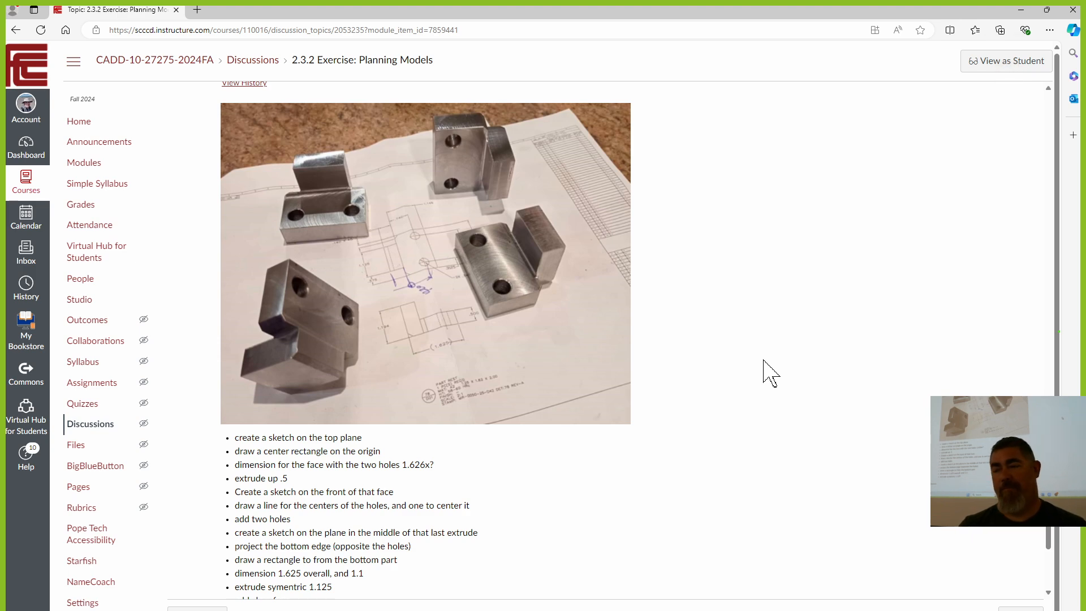
{"action": "scroll", "coordinate": [764, 369], "scroll_direction": "up", "scroll_amount": 9}
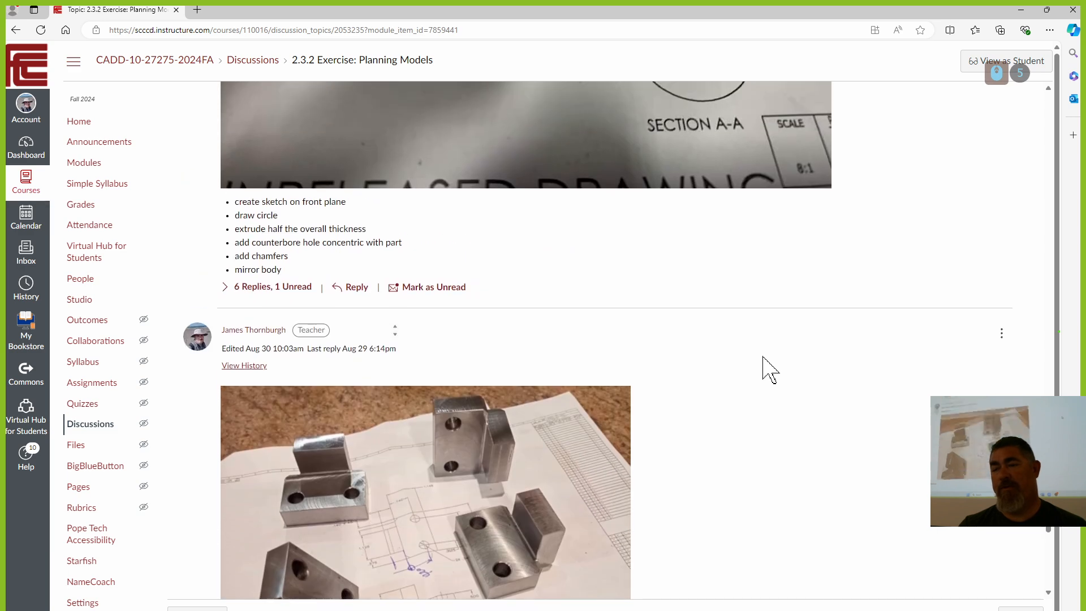
{"action": "scroll", "coordinate": [769, 371], "scroll_direction": "up", "scroll_amount": 1}
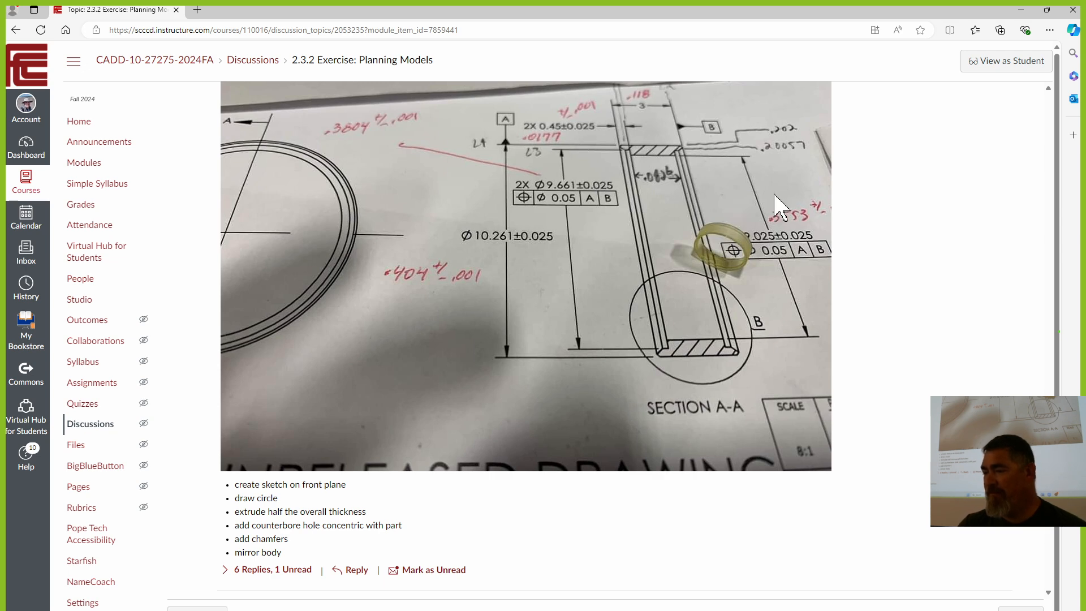
{"action": "scroll", "coordinate": [636, 281], "scroll_direction": "down", "scroll_amount": 4}
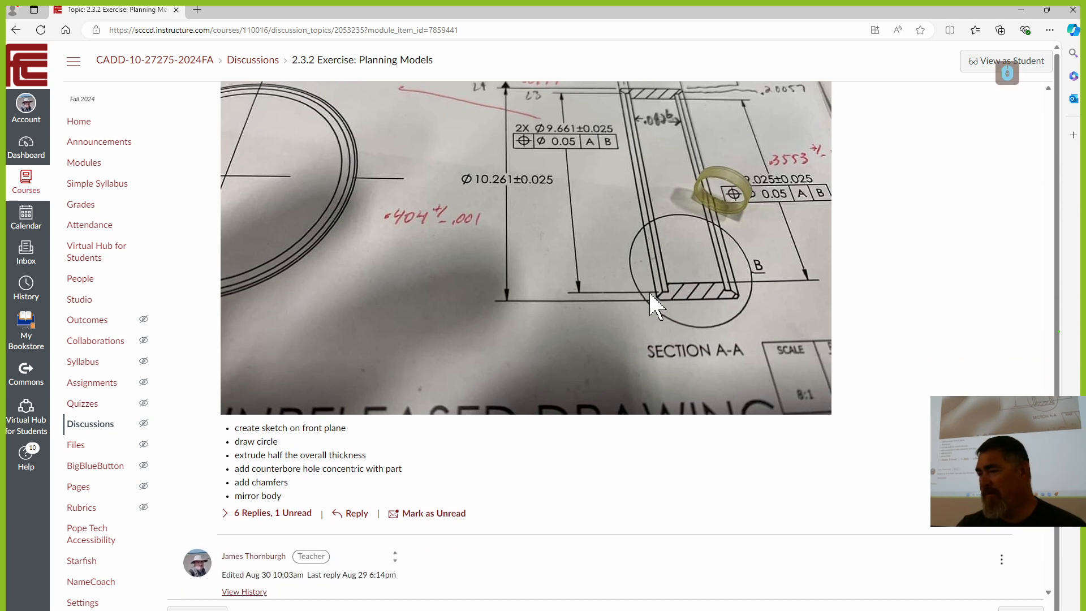
{"action": "scroll", "coordinate": [642, 322], "scroll_direction": "down", "scroll_amount": 12}
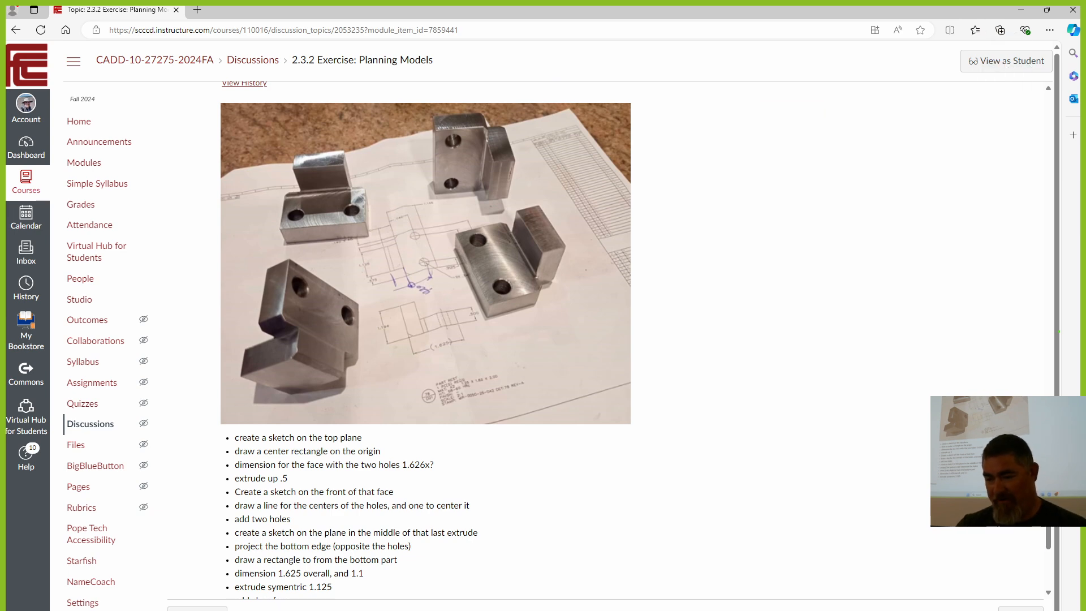
Highlight the bracket instructions on projecting the bottom edge and sketching on the middle plane, then restore the browser to a smaller window beside Fusion.
{"action": "left_click_drag", "start_coordinate": [264, 546], "coordinate": [334, 547]}
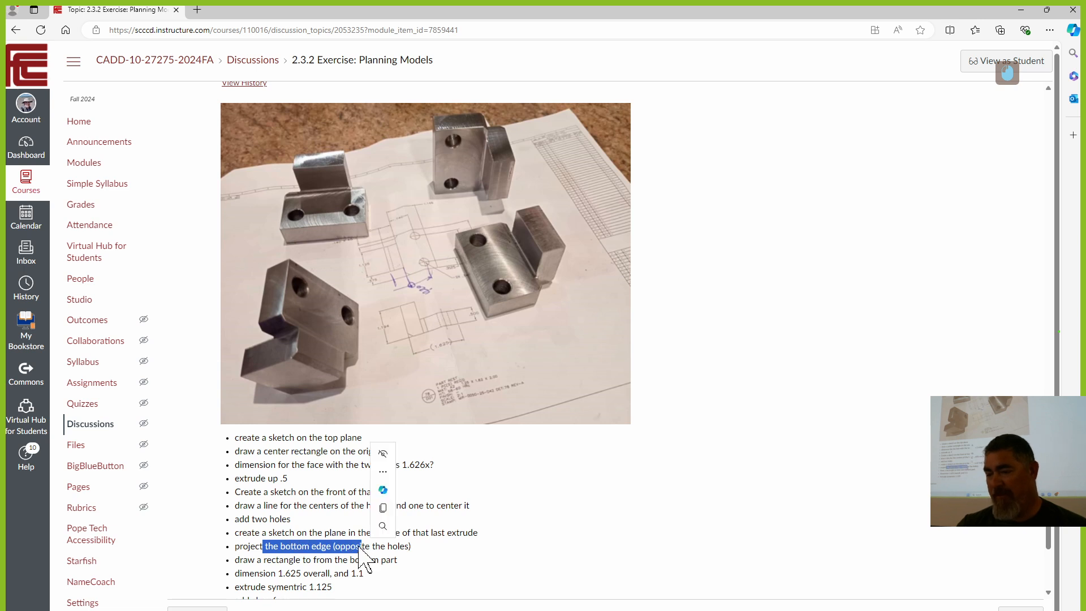
{"action": "left_click", "coordinate": [269, 532]}
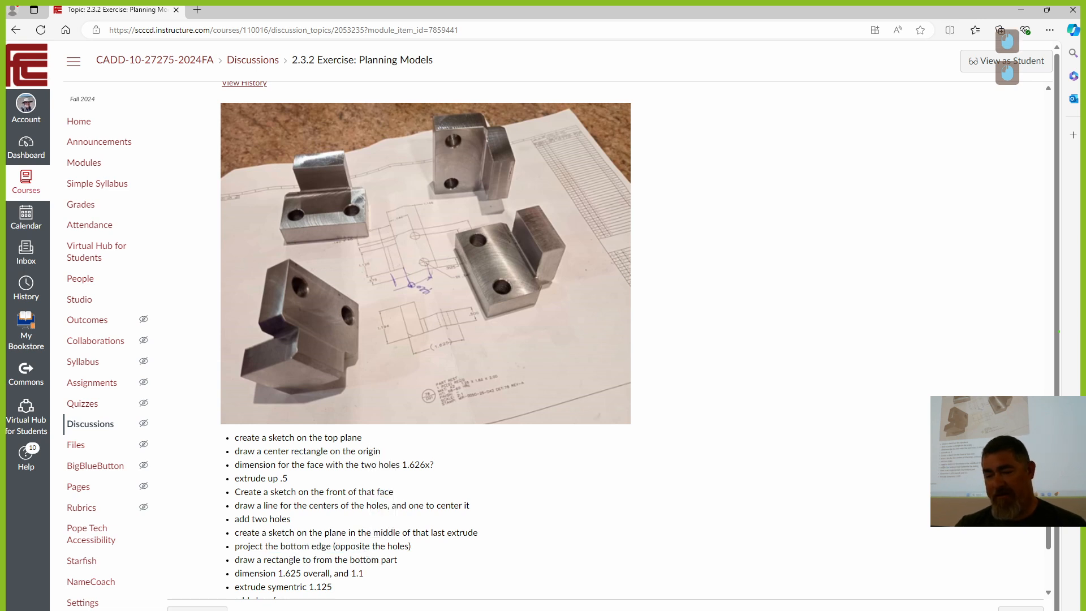
{"action": "mouse_move", "coordinate": [235, 532]}
{"action": "left_mouse_down"}
{"action": "mouse_move", "coordinate": [374, 561]}
{"action": "mouse_move", "coordinate": [437, 534]}
{"action": "left_mouse_up"}
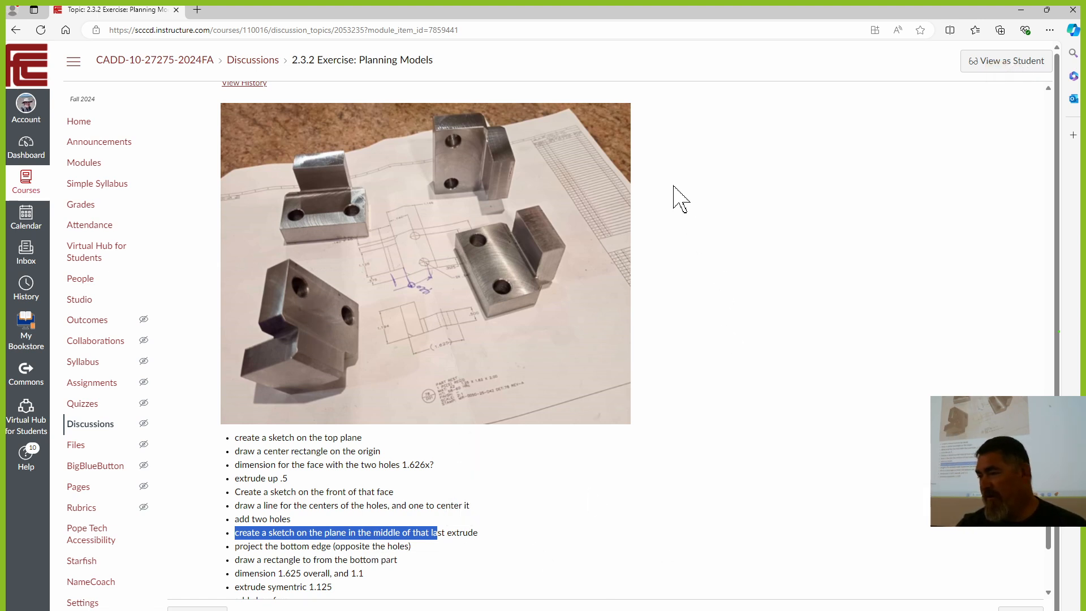
{"action": "double_click", "coordinate": [618, 25]}
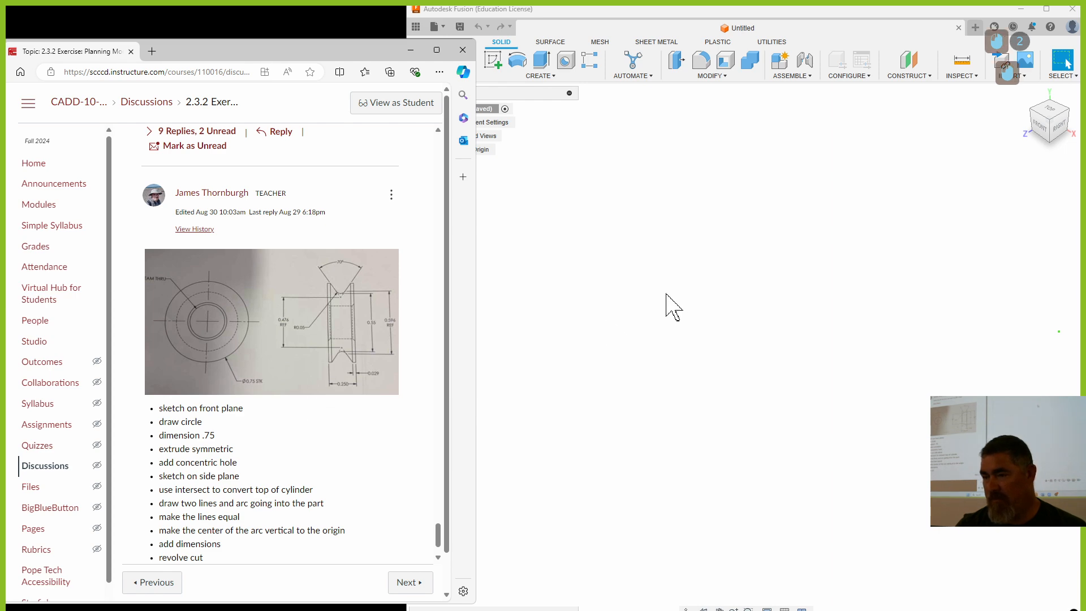
Return to the two-hole bracket photo in the exercise discussion and start a new sketch in the empty Fusion design.
{"action": "scroll", "coordinate": [283, 274], "scroll_direction": "up", "scroll_amount": 9}
{"action": "left_click", "coordinate": [725, 274]}
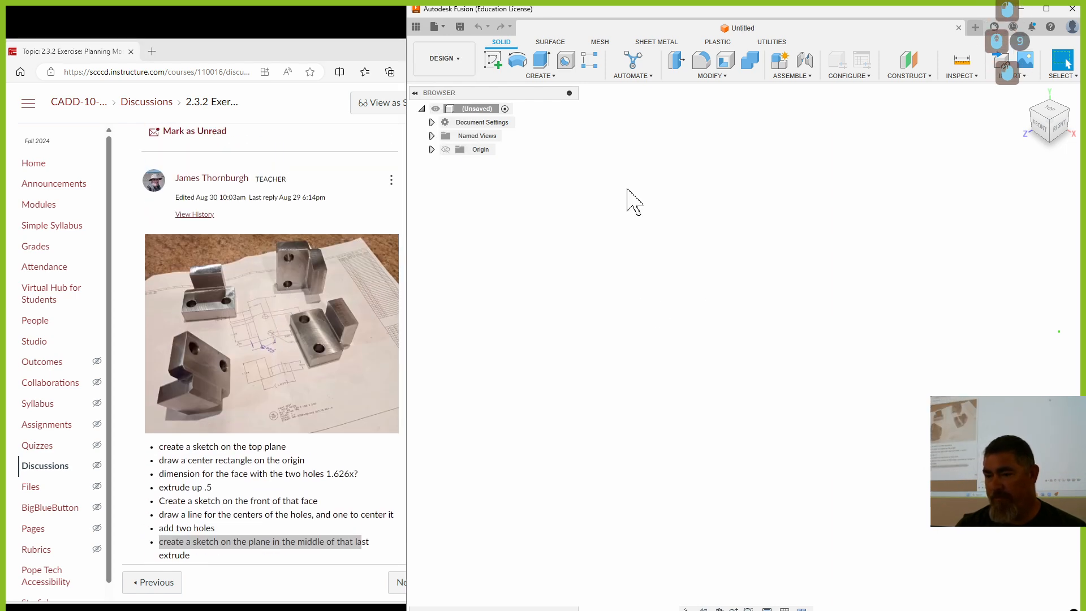
{"action": "left_click", "coordinate": [494, 60]}
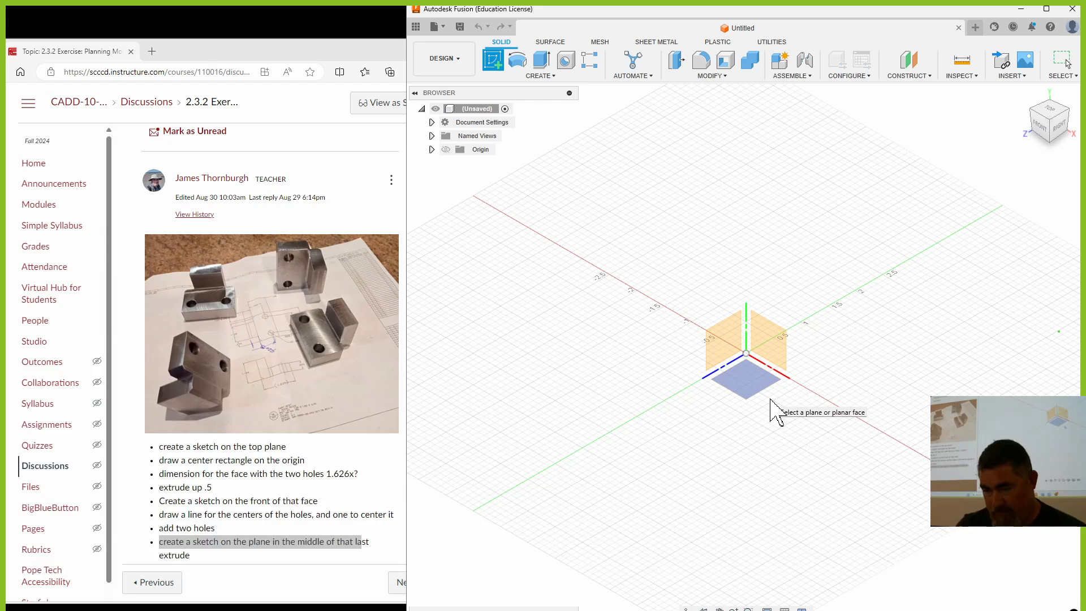
Switch to the browser, enlarge the discussion page and maximize the window to show the bracket photo and its plan.
{"action": "scroll", "coordinate": [277, 417], "scroll_direction": "up", "scroll_amount": 1}
{"action": "left_click", "coordinate": [280, 430]}
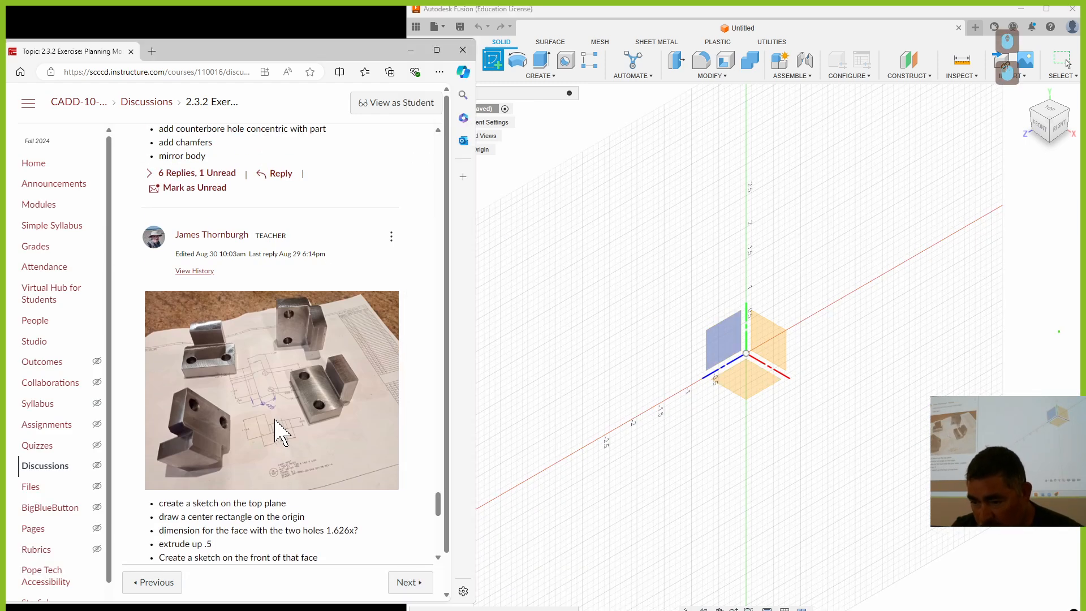
{"action": "scroll", "coordinate": [280, 453], "scroll_direction": "down", "scroll_amount": 5}
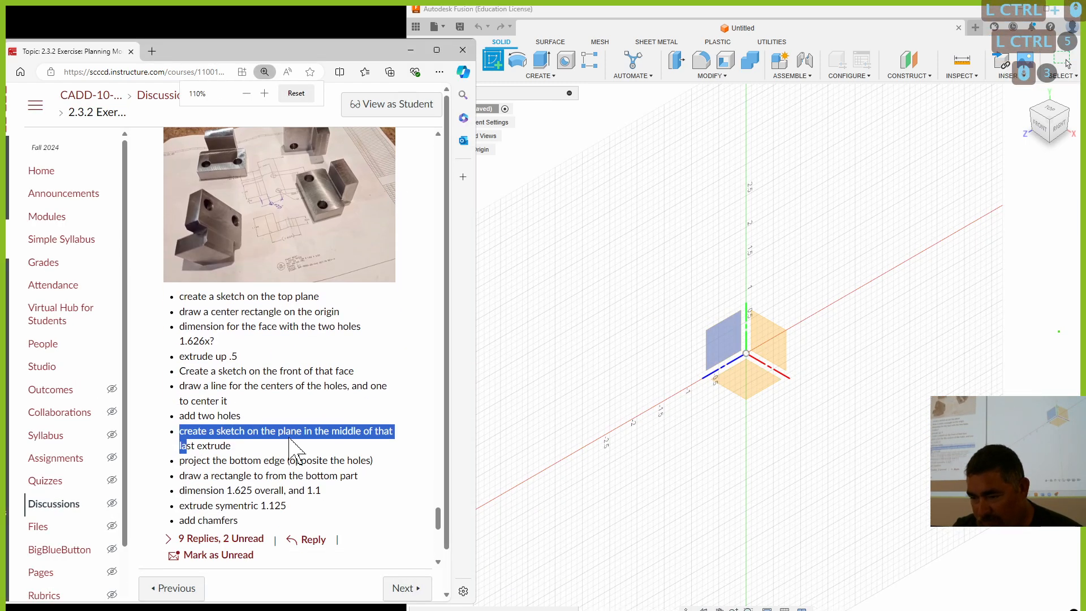
{"action": "scroll", "coordinate": [334, 422], "scroll_direction": "up", "scroll_amount": 1, "text": "ctrl"}
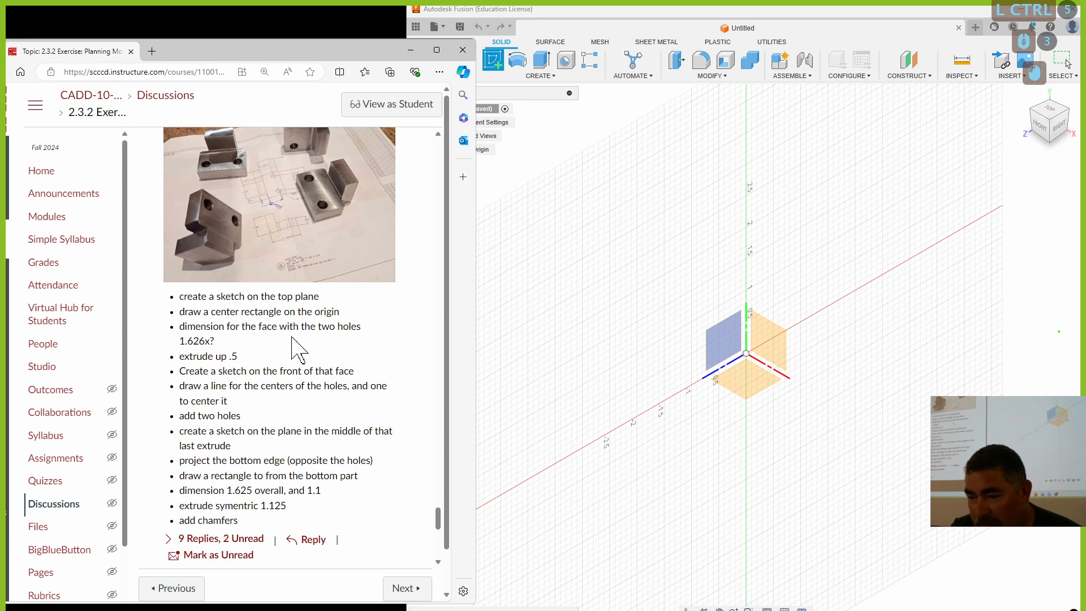
{"action": "scroll", "coordinate": [209, 357], "scroll_direction": "up", "scroll_amount": 1}
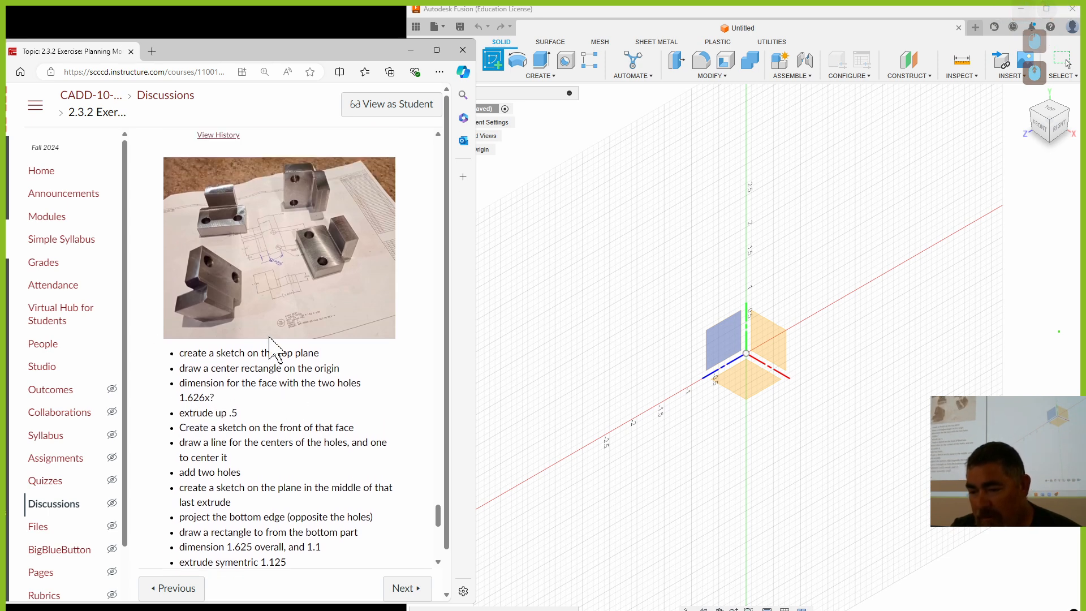
{"action": "scroll", "coordinate": [284, 277], "scroll_direction": "up", "scroll_amount": 1, "text": "ctrl"}
{"action": "left_click", "coordinate": [437, 50]}
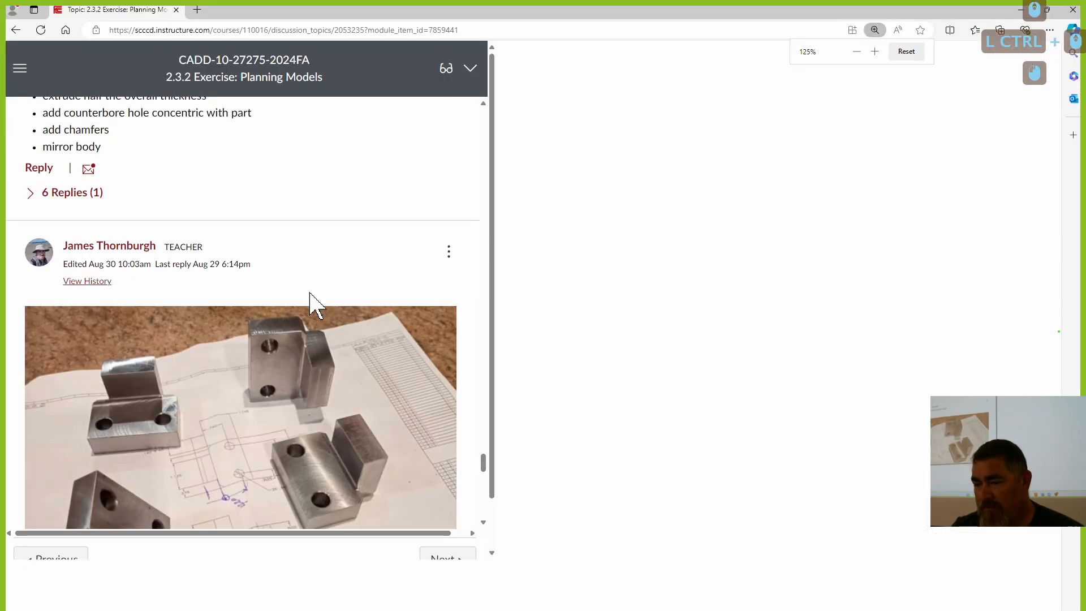
{"action": "scroll", "coordinate": [282, 395], "scroll_direction": "down", "scroll_amount": 2}
{"action": "scroll", "coordinate": [399, 347], "scroll_direction": "up", "scroll_amount": 4}
{"action": "scroll", "coordinate": [448, 376], "scroll_direction": "down", "scroll_amount": 8}
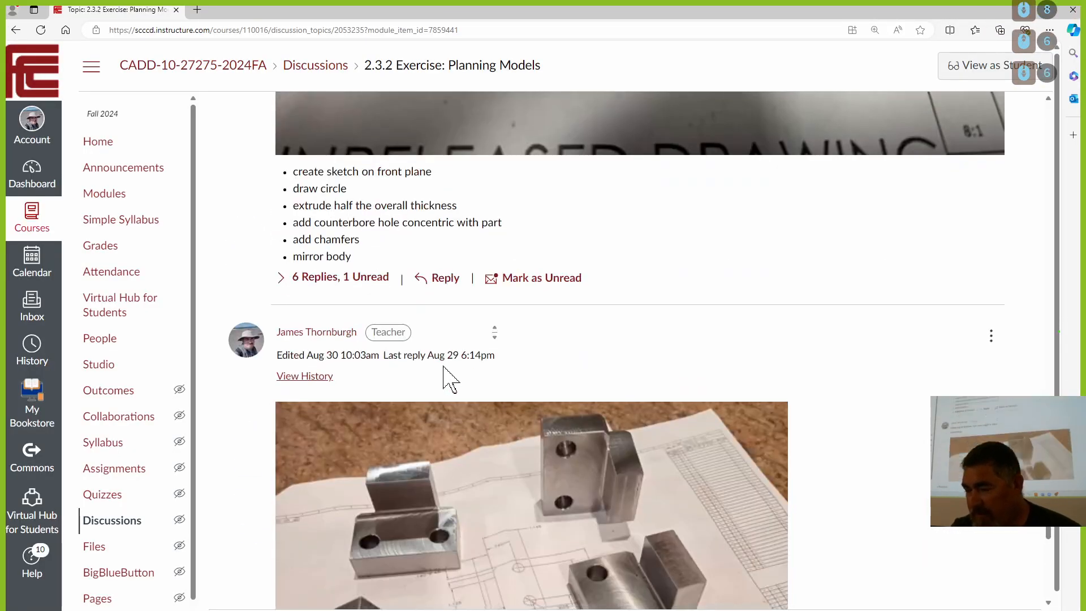
Examine the bracket photo and drawing together with the modelling steps, from the top-plane sketch to the chamfers.
{"action": "scroll", "coordinate": [566, 249], "scroll_direction": "up", "scroll_amount": 2}
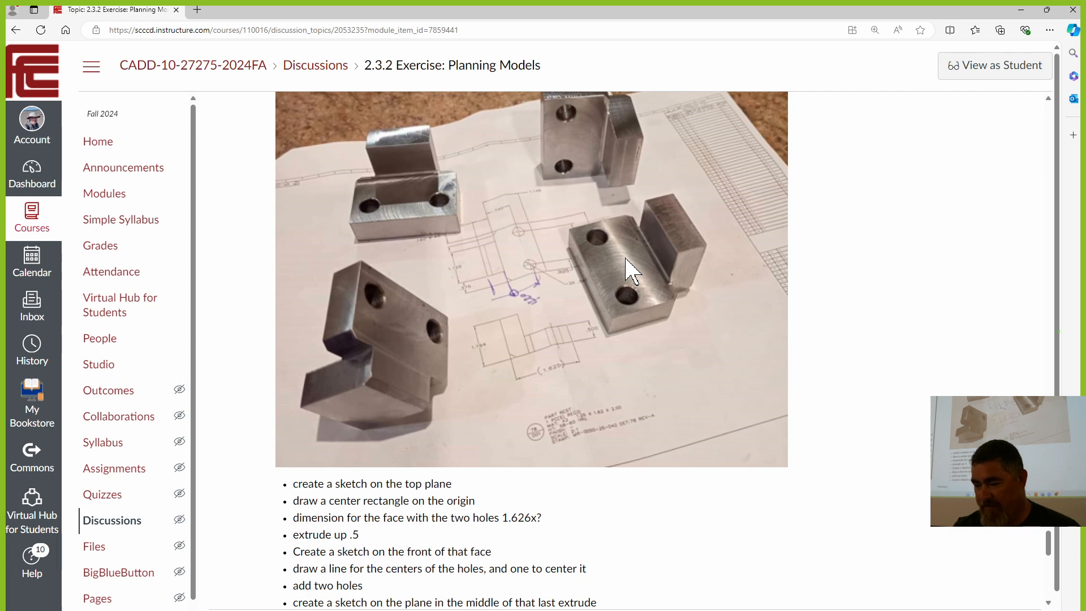
{"action": "scroll", "coordinate": [631, 271], "scroll_direction": "down", "scroll_amount": 2}
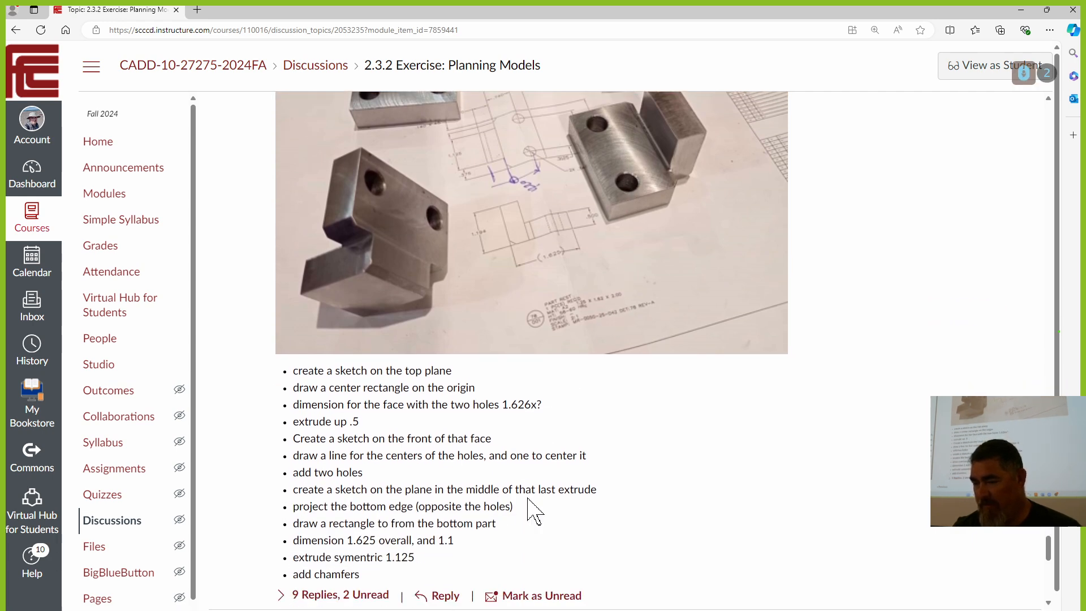
{"action": "scroll", "coordinate": [673, 231], "scroll_direction": "up", "scroll_amount": 1}
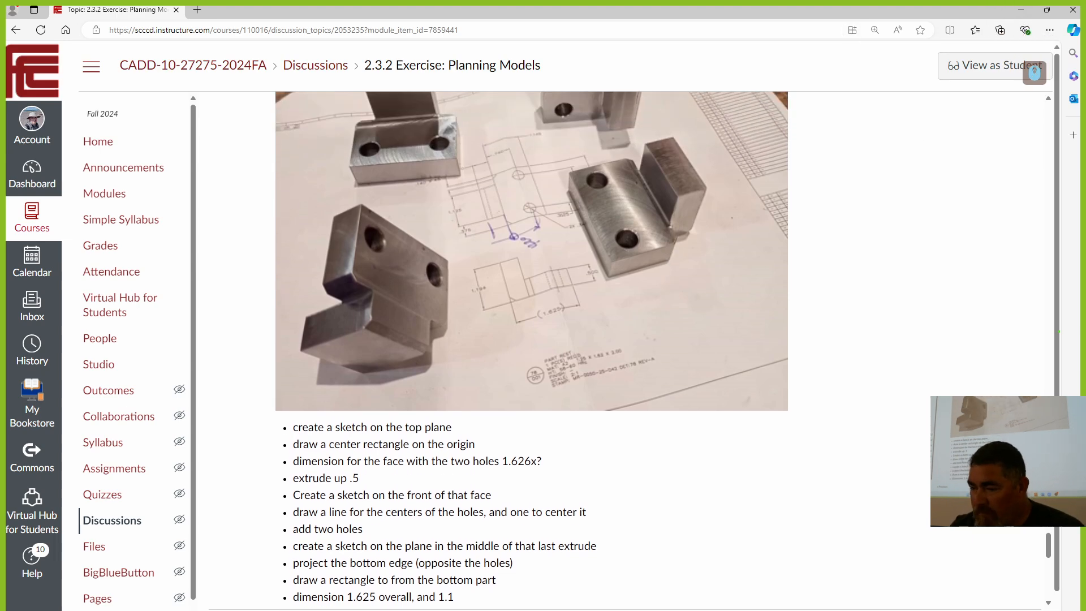
{"action": "scroll", "coordinate": [582, 311], "scroll_direction": "down", "scroll_amount": 2, "text": "ctrl"}
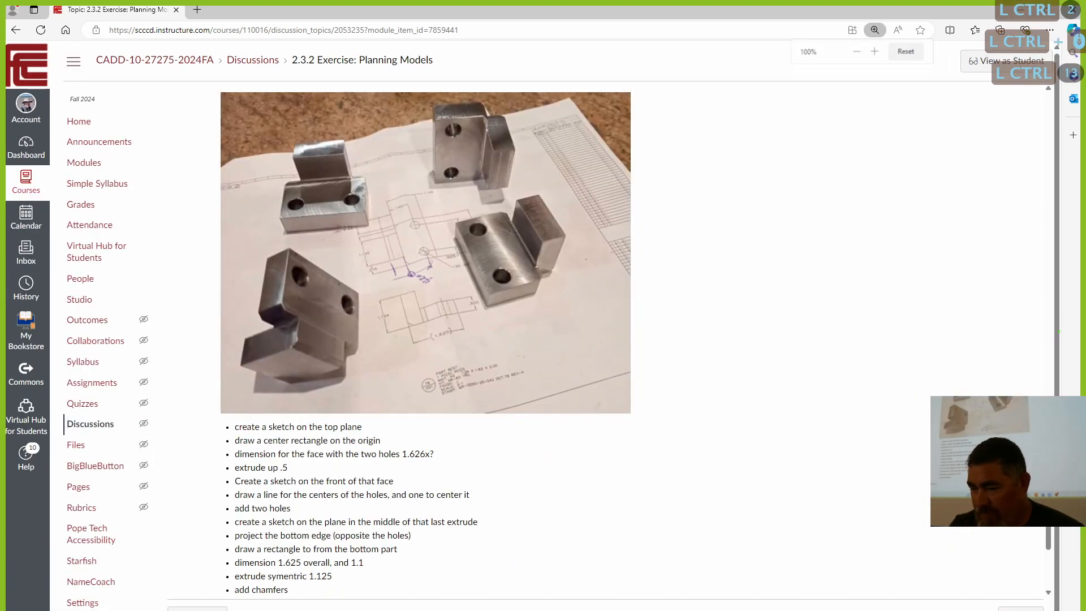
{"action": "scroll", "coordinate": [831, 283], "scroll_direction": "up", "scroll_amount": 2}
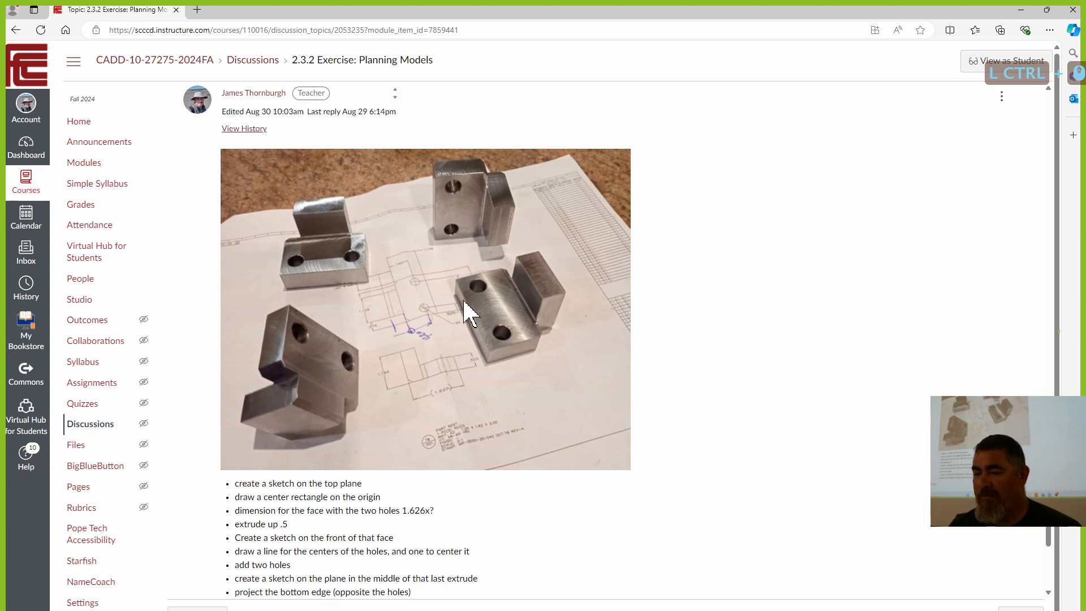
{"action": "scroll", "coordinate": [405, 342], "scroll_direction": "up", "scroll_amount": 2, "text": "ctrl"}
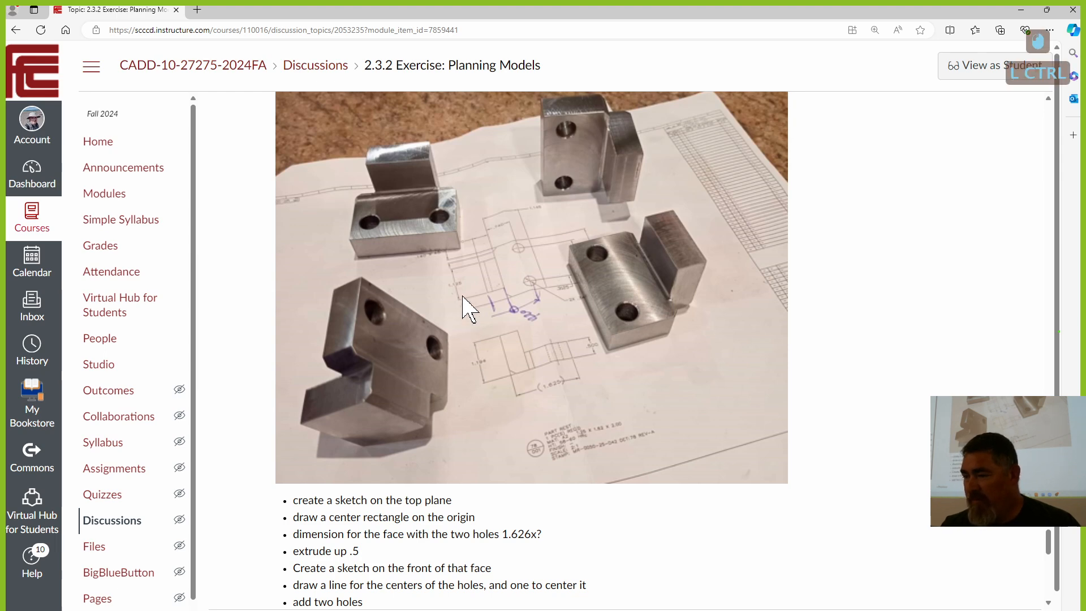
{"action": "scroll", "coordinate": [480, 324], "scroll_direction": "down", "scroll_amount": 2, "text": "ctrl"}
{"action": "scroll", "coordinate": [490, 325], "scroll_direction": "up", "scroll_amount": 2, "text": "ctrl"}
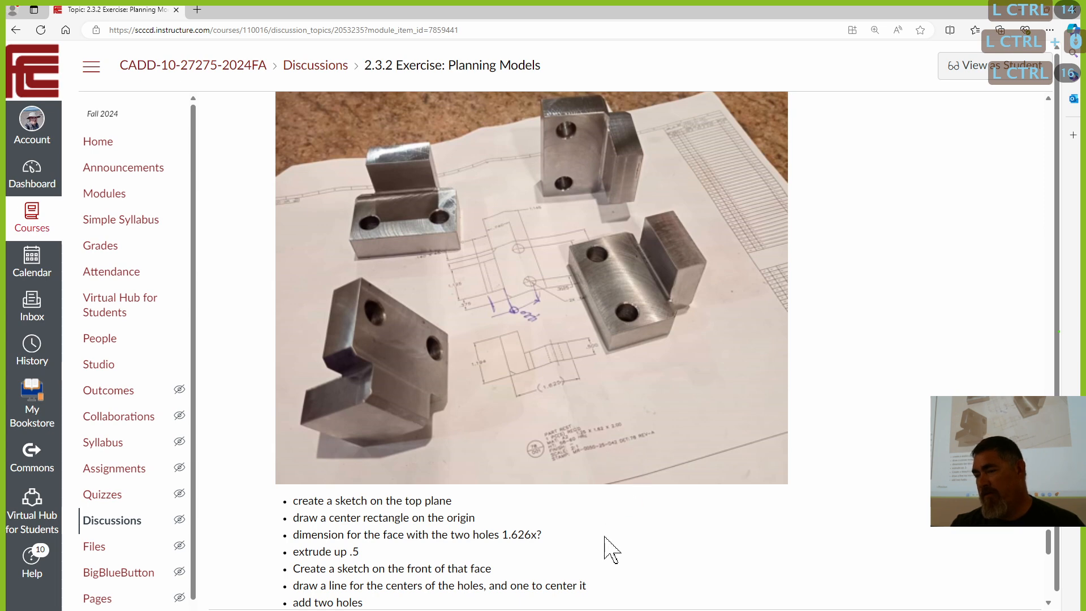
{"action": "scroll", "coordinate": [419, 476], "scroll_direction": "down", "scroll_amount": 2}
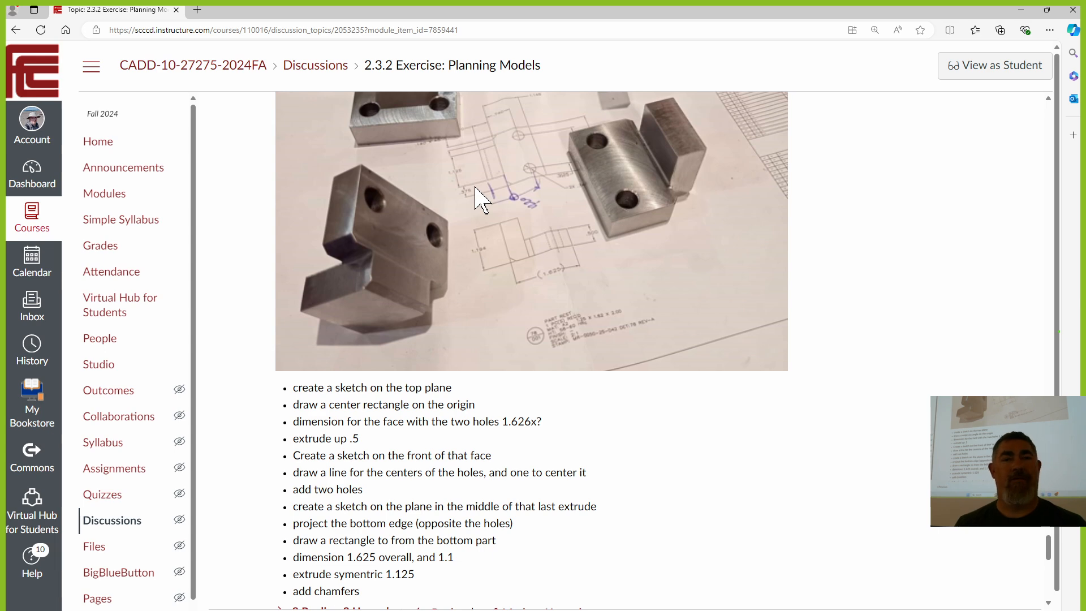
Shrink the browser beside Fusion with the bracket's modelling steps in view, and undo the sketch just started on the front plane.
{"action": "mouse_move", "coordinate": [656, 9]}
{"action": "left_mouse_down"}
{"action": "mouse_move", "coordinate": [151, 195]}
{"action": "mouse_move", "coordinate": [277, 74]}
{"action": "left_mouse_up"}
{"action": "left_click", "coordinate": [775, 320]}
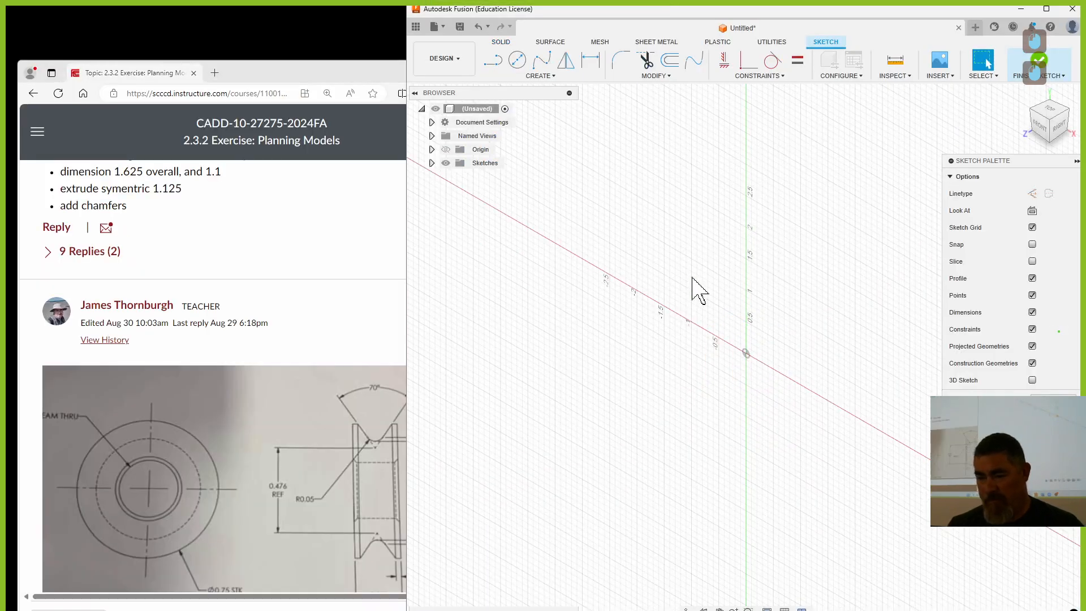
{"action": "scroll", "coordinate": [272, 259], "scroll_direction": "down", "scroll_amount": 3}
{"action": "scroll", "coordinate": [271, 261], "scroll_direction": "up", "scroll_amount": 8}
{"action": "scroll", "coordinate": [277, 260], "scroll_direction": "up", "scroll_amount": 2}
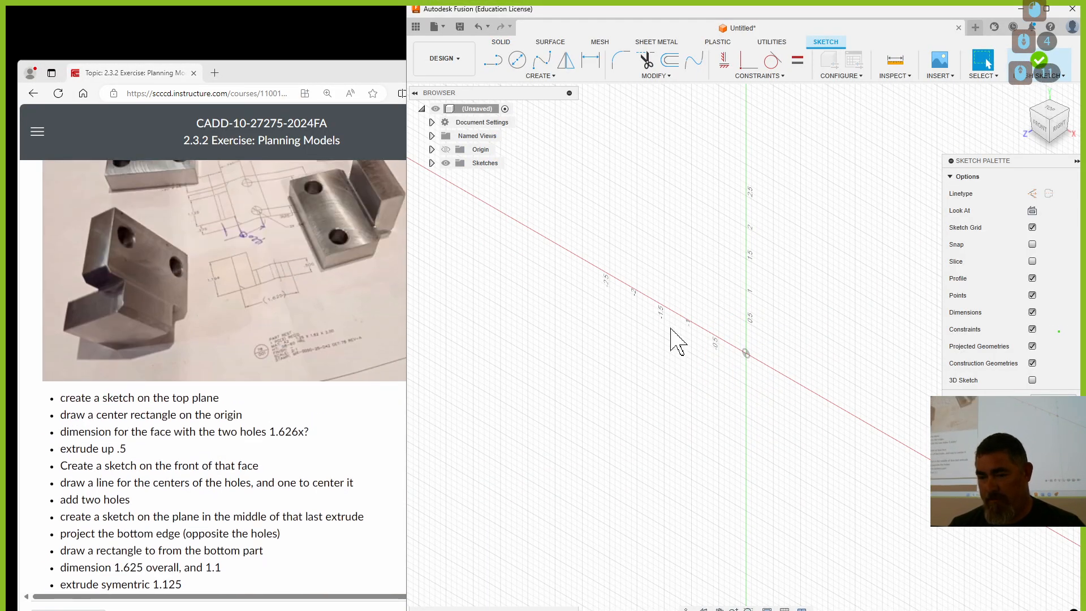
{"action": "key", "text": "ctrl+z"}
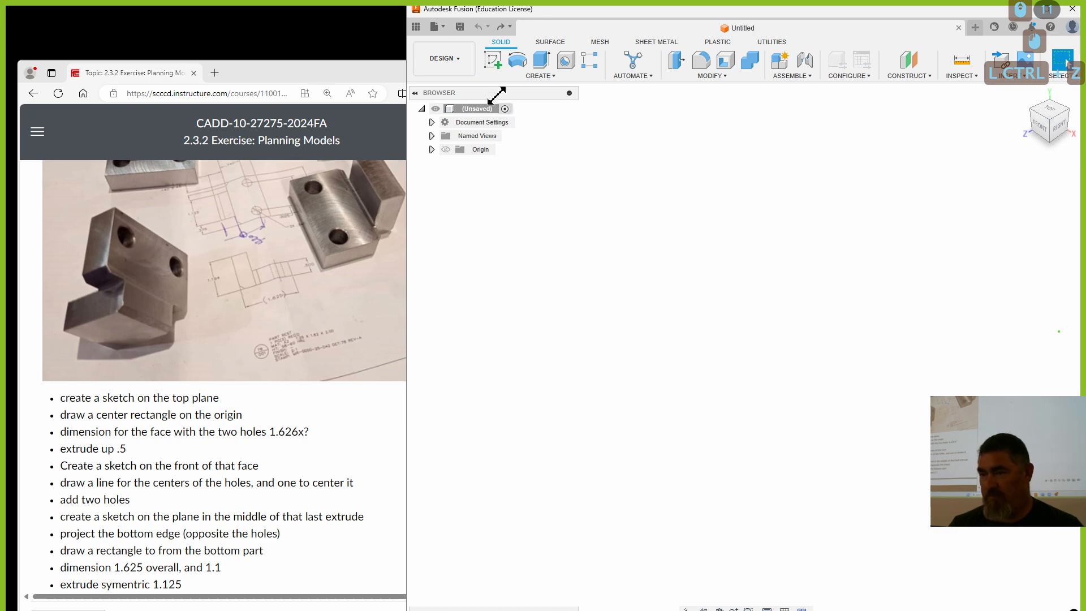
Start a sketch on the front plane and draw a two-point rectangle about 2.1 in wide above the origin.
{"action": "left_click", "coordinate": [493, 60]}
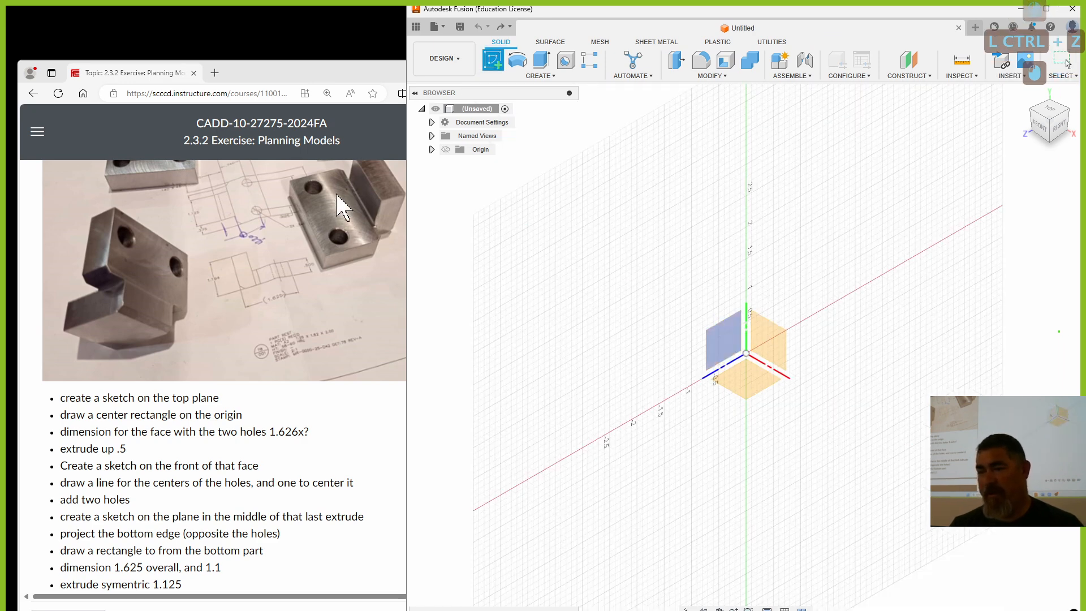
{"action": "left_click", "coordinate": [777, 352]}
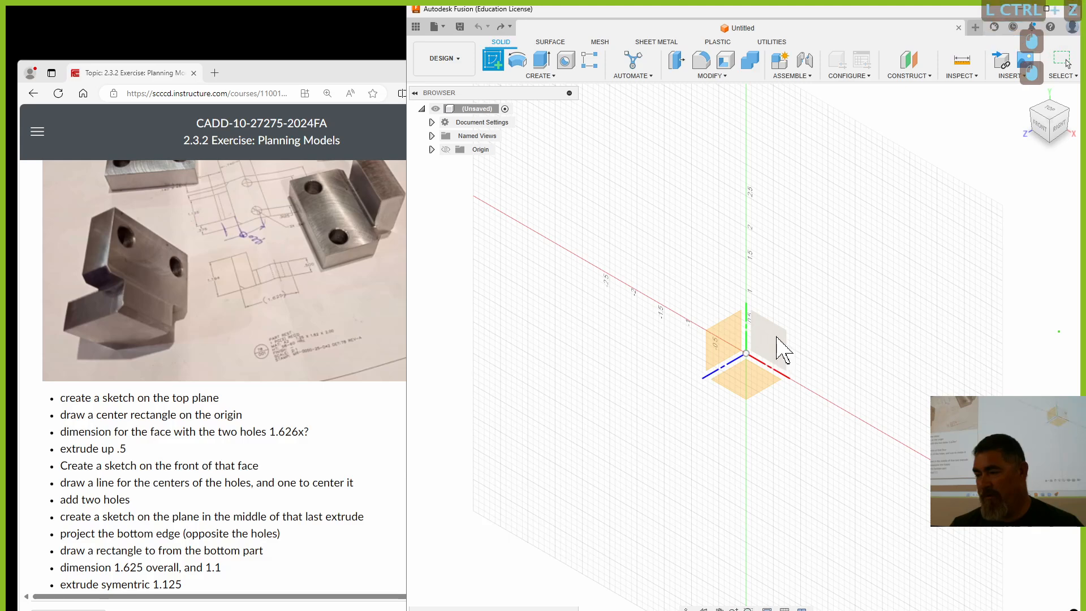
{"action": "key", "text": "r"}
{"action": "left_click", "coordinate": [741, 310]}
{"action": "left_click", "coordinate": [853, 230]}
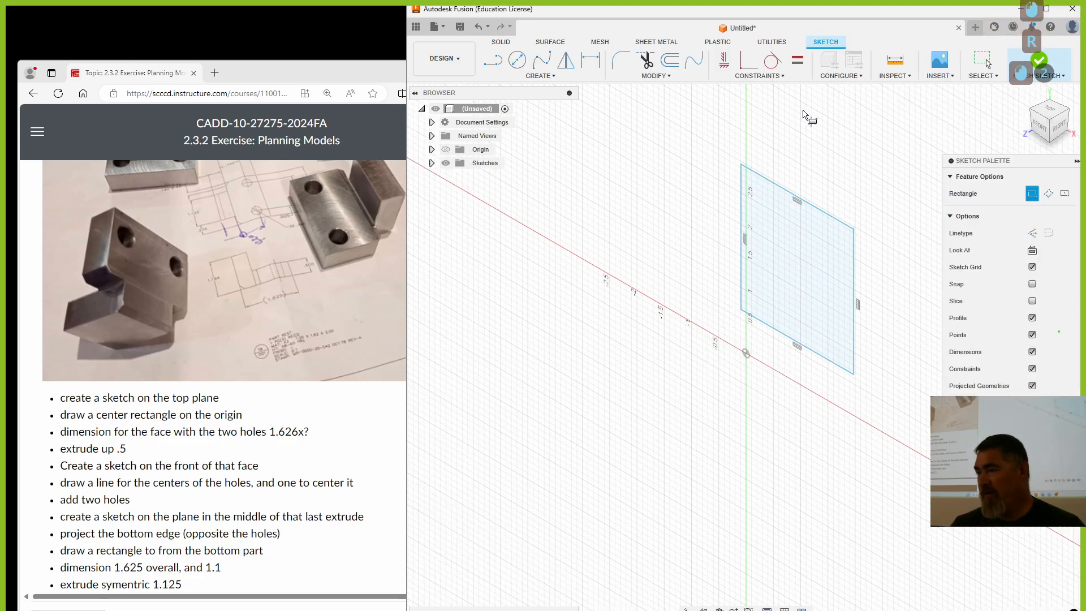
Constrain the midpoint of the rectangle's bottom edge to the origin.
{"action": "left_click", "coordinate": [756, 76]}
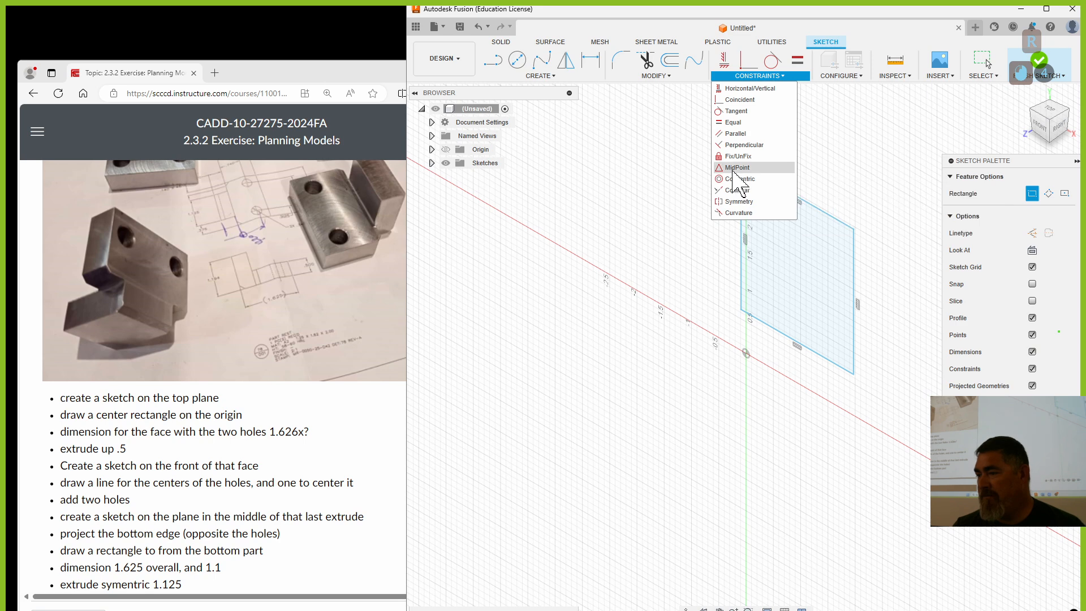
{"action": "left_click", "coordinate": [735, 167]}
{"action": "left_click", "coordinate": [778, 332]}
{"action": "left_click", "coordinate": [746, 353]}
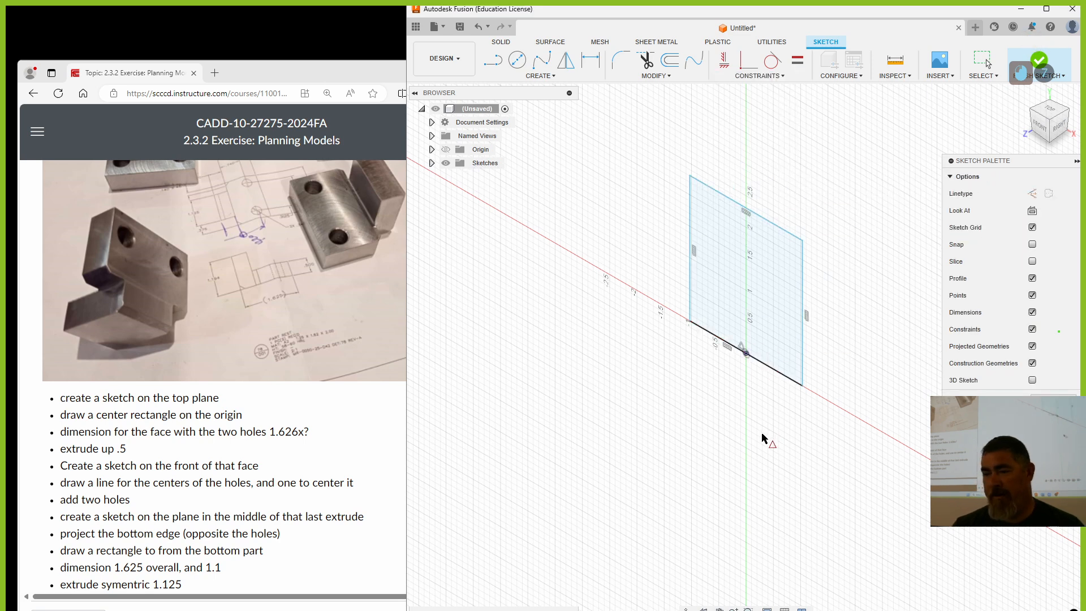
Start dimensioning the sketch and enlarge the bracket photo in the discussion to look for the drawing's dimensions.
{"action": "key", "text": "d"}
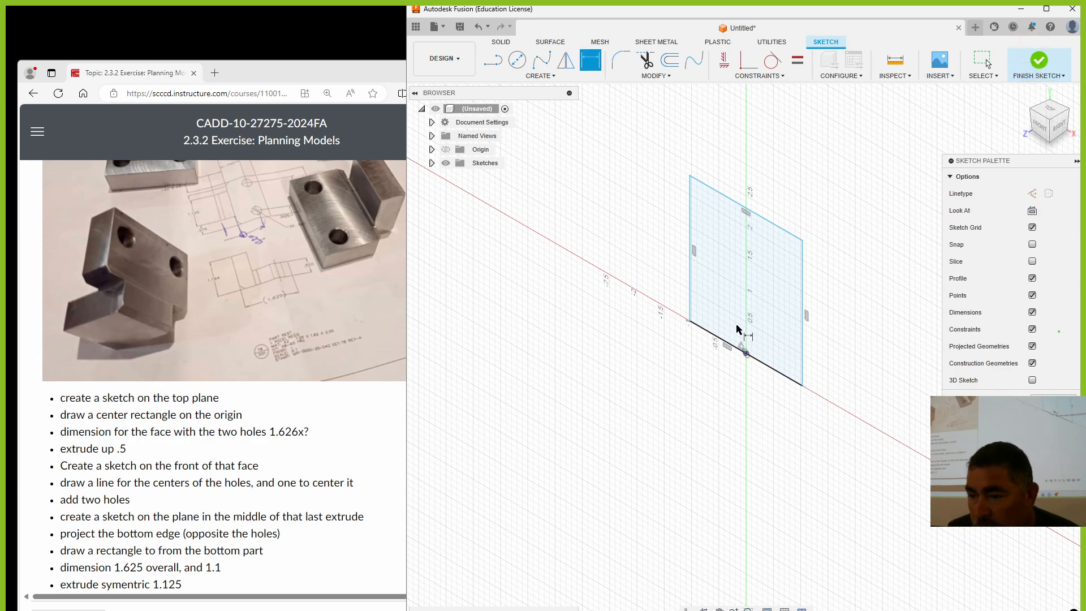
{"action": "scroll", "coordinate": [219, 303], "scroll_direction": "up", "scroll_amount": 3, "text": "ctrl"}
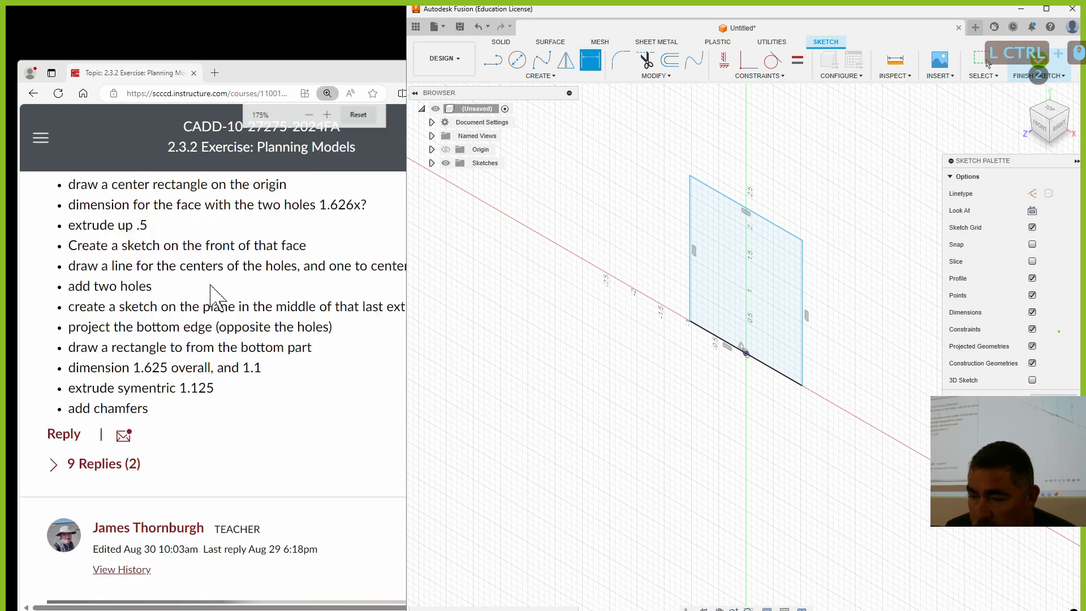
{"action": "scroll", "coordinate": [218, 309], "scroll_direction": "up", "scroll_amount": 7}
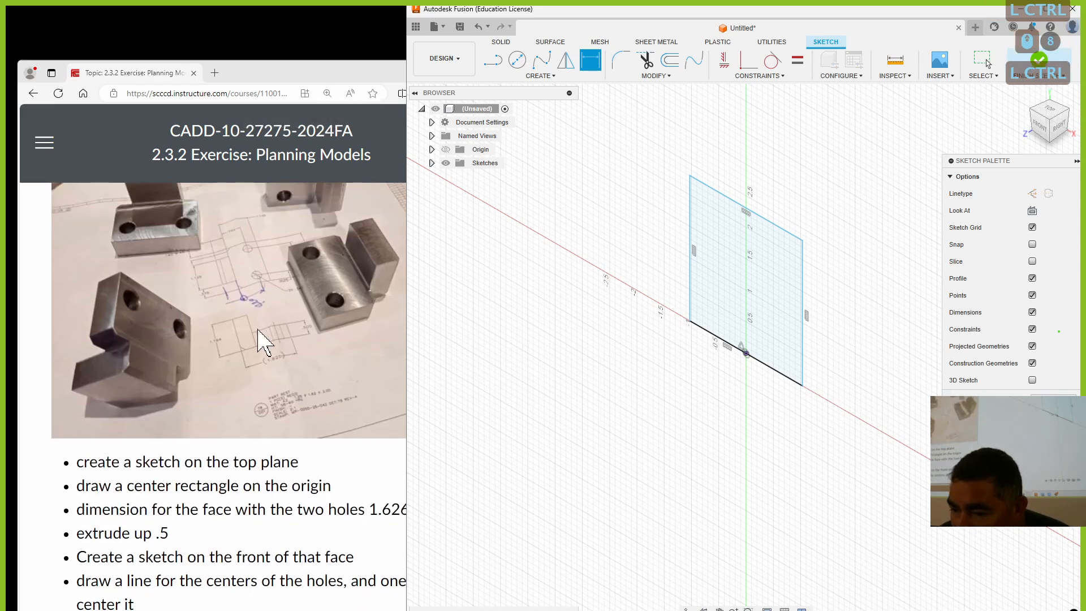
{"action": "scroll", "coordinate": [259, 311], "scroll_direction": "up", "scroll_amount": 1, "text": "ctrl"}
{"action": "scroll", "coordinate": [260, 313], "scroll_direction": "up", "scroll_amount": 3}
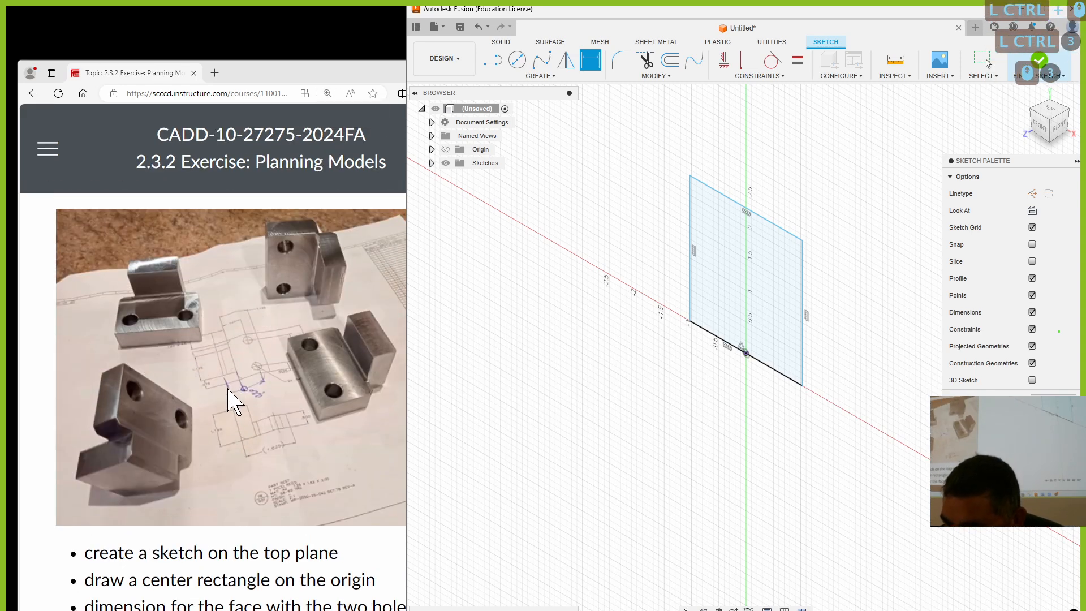
Open the bracket photo as a separate image file and enlarge its drawing to read the dimensions.
{"action": "right_click", "coordinate": [221, 389]}
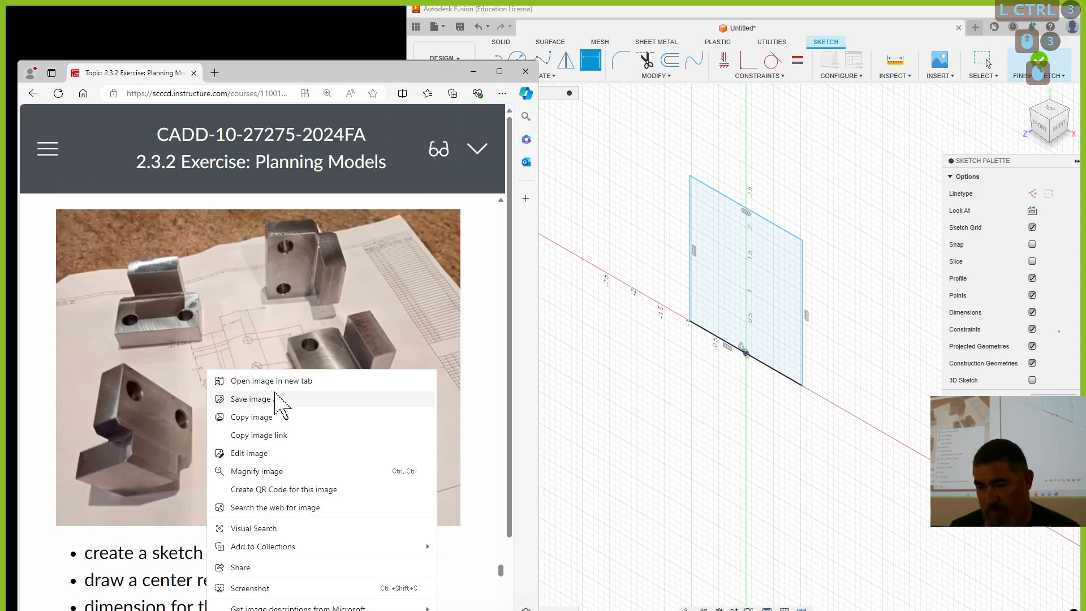
{"action": "left_click", "coordinate": [265, 380]}
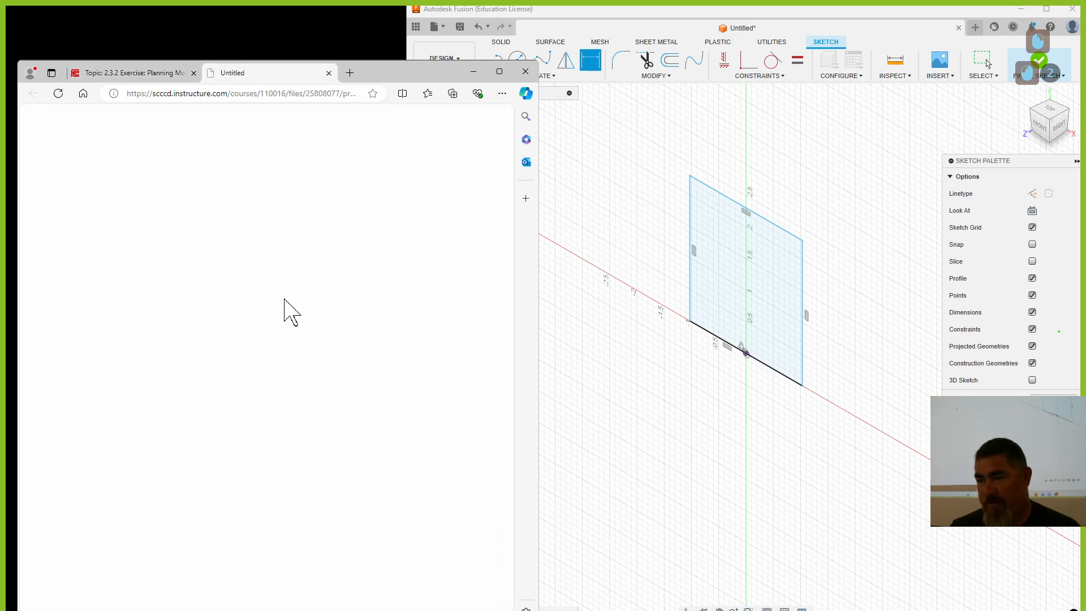
{"action": "scroll", "coordinate": [266, 368], "scroll_direction": "up", "scroll_amount": 3, "text": "ctrl"}
{"action": "scroll", "coordinate": [274, 368], "scroll_direction": "down", "scroll_amount": 3, "text": "ctrl"}
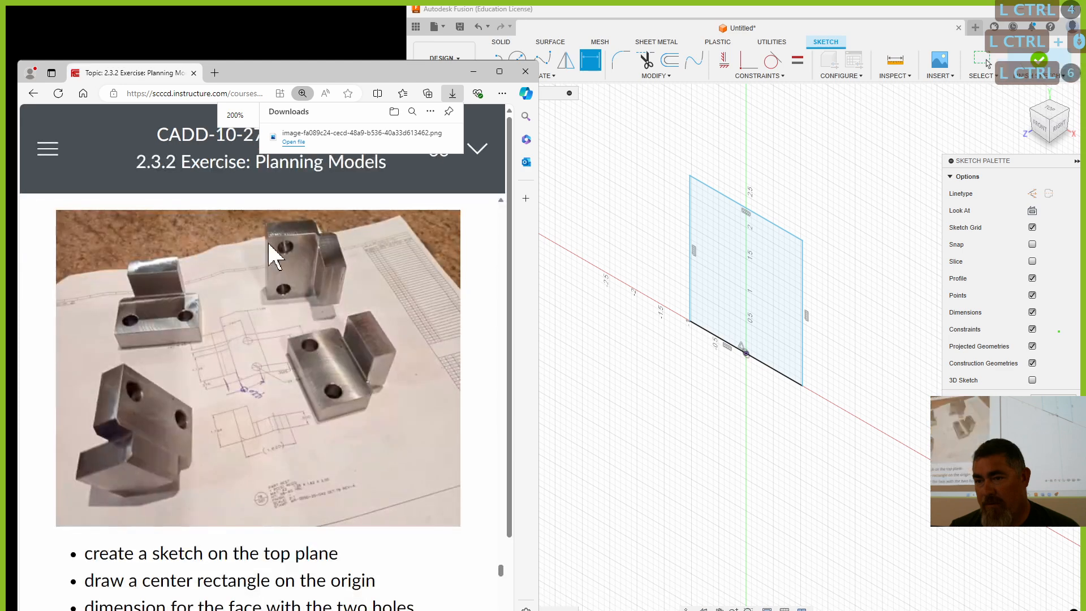
{"action": "left_click", "coordinate": [318, 138]}
{"action": "scroll", "coordinate": [446, 354], "scroll_direction": "up", "scroll_amount": 5, "text": "ctrl"}
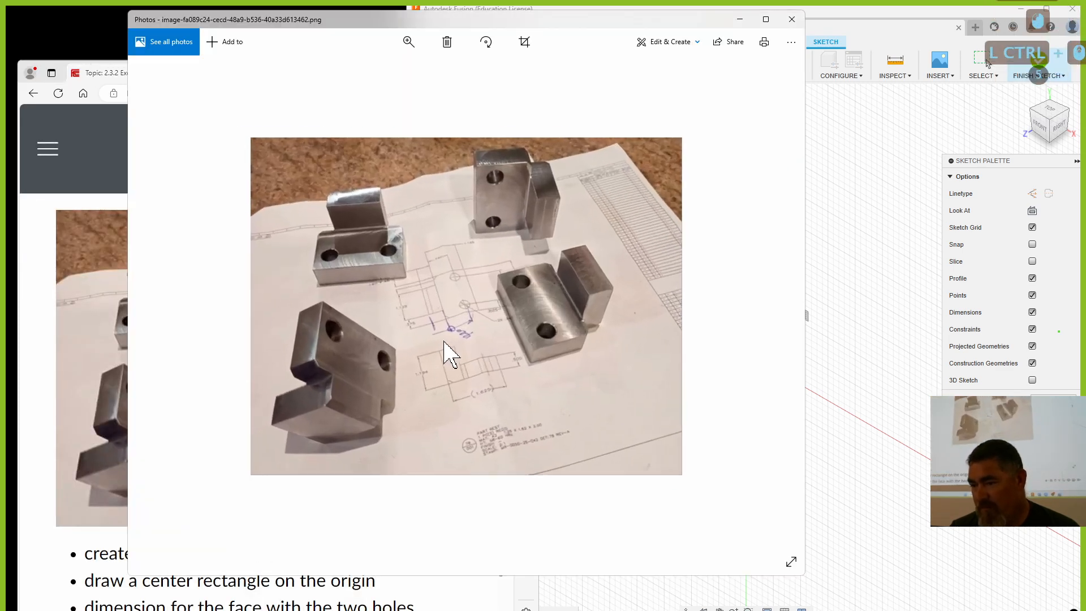
{"action": "scroll", "coordinate": [484, 314], "scroll_direction": "up", "scroll_amount": 2, "text": "ctrl"}
{"action": "scroll", "coordinate": [477, 303], "scroll_direction": "down", "scroll_amount": 1, "text": "ctrl"}
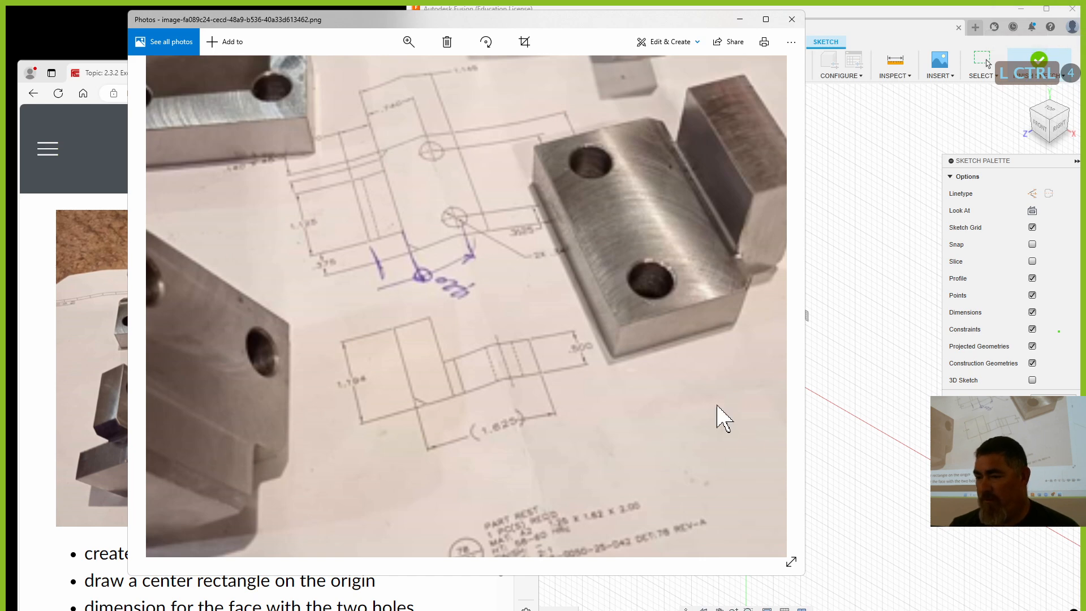
Return to the Fusion sketch and dimension the rectangle's width to 1.125 in.
{"action": "left_click", "coordinate": [857, 323]}
{"action": "left_click", "coordinate": [741, 208]}
{"action": "left_click", "coordinate": [745, 159]}
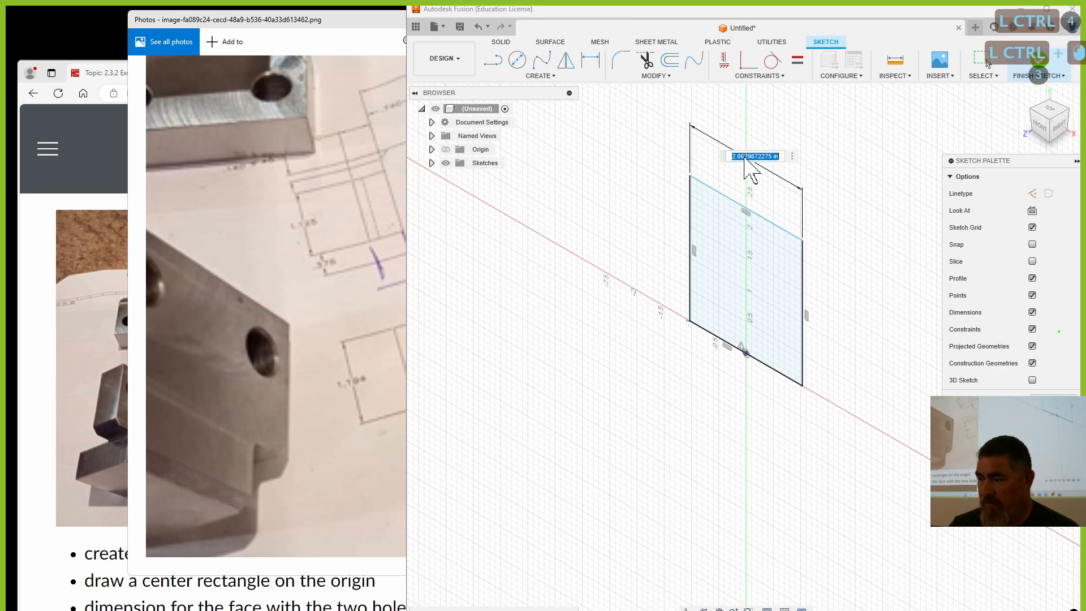
{"action": "type", "text": "1.125"}
{"action": "key", "text": "KP_Enter"}
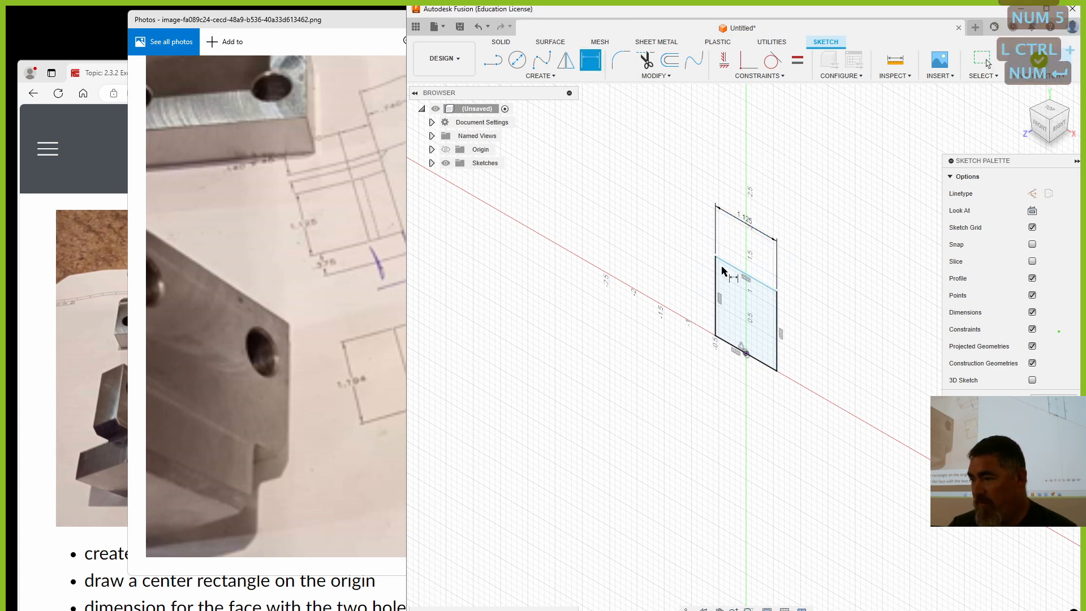
Dimension the rectangle's height to 1.10 in.
{"action": "left_click", "coordinate": [715, 280]}
{"action": "left_click", "coordinate": [661, 288]}
{"action": "type", "text": "1.21"}
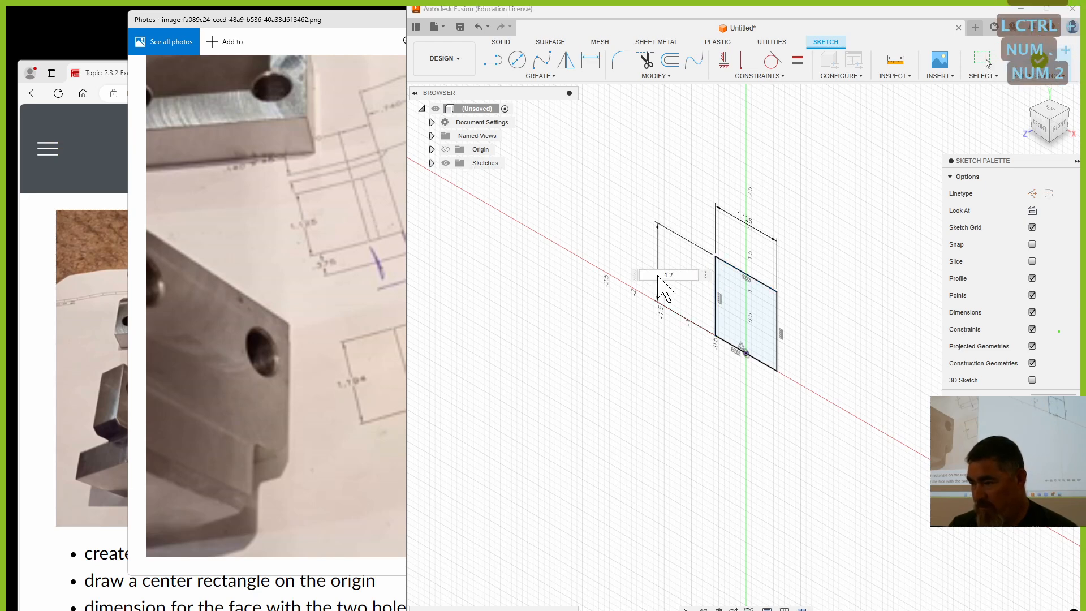
{"action": "key", "text": "KP_Enter"}
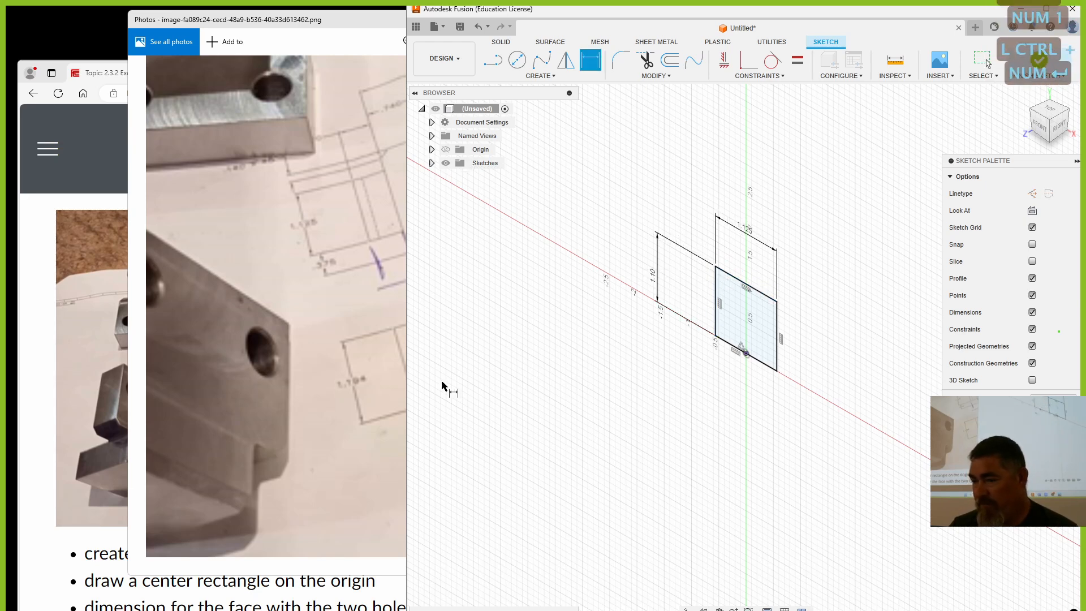
Reposition the bracket photo so its drawing can be read, and extrude the sketched rectangle 0.5 in as a new body.
{"action": "left_click_drag", "start_coordinate": [354, 31], "coordinate": [222, 32]}
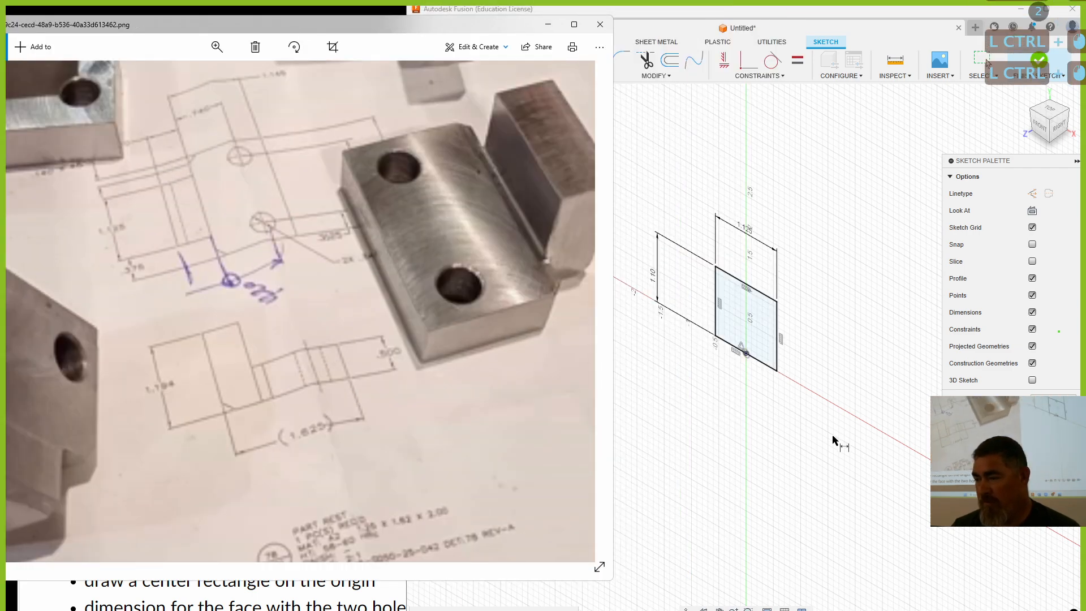
{"action": "left_click", "coordinate": [842, 435]}
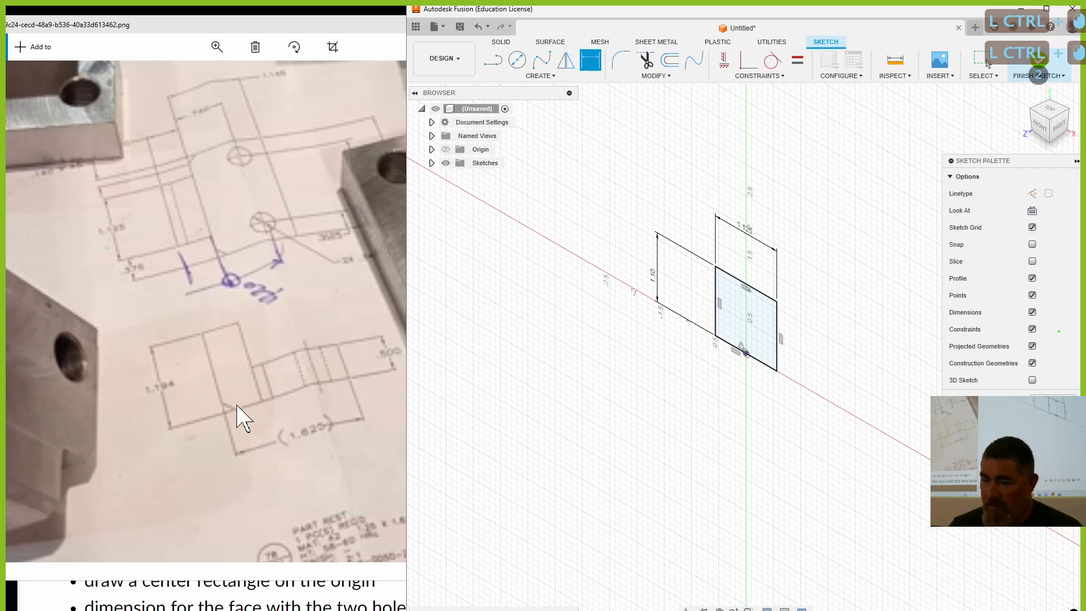
{"action": "left_click", "coordinate": [1043, 76]}
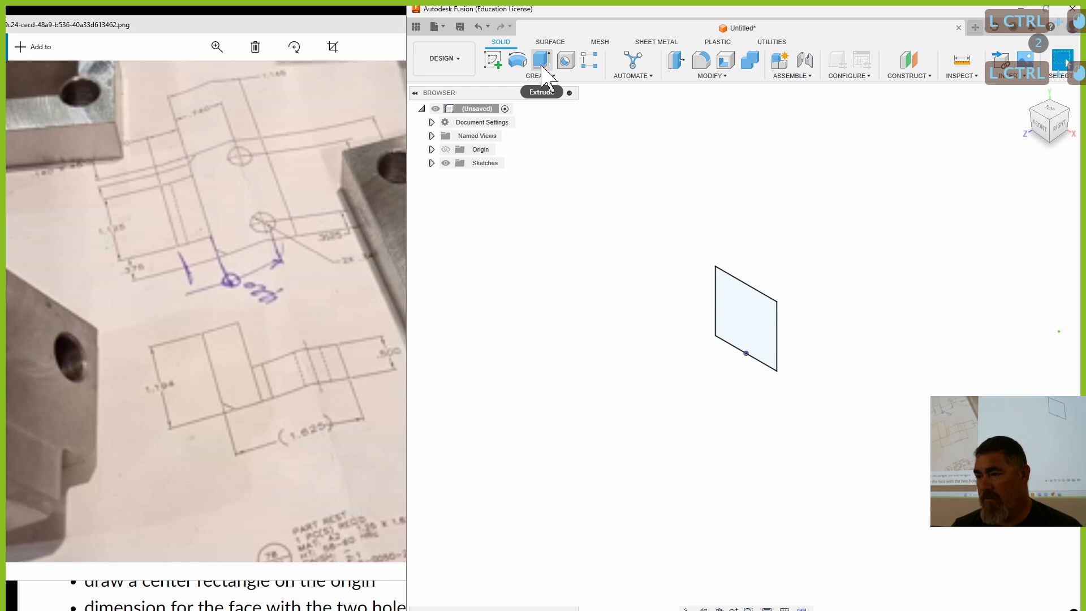
{"action": "left_click", "coordinate": [542, 65]}
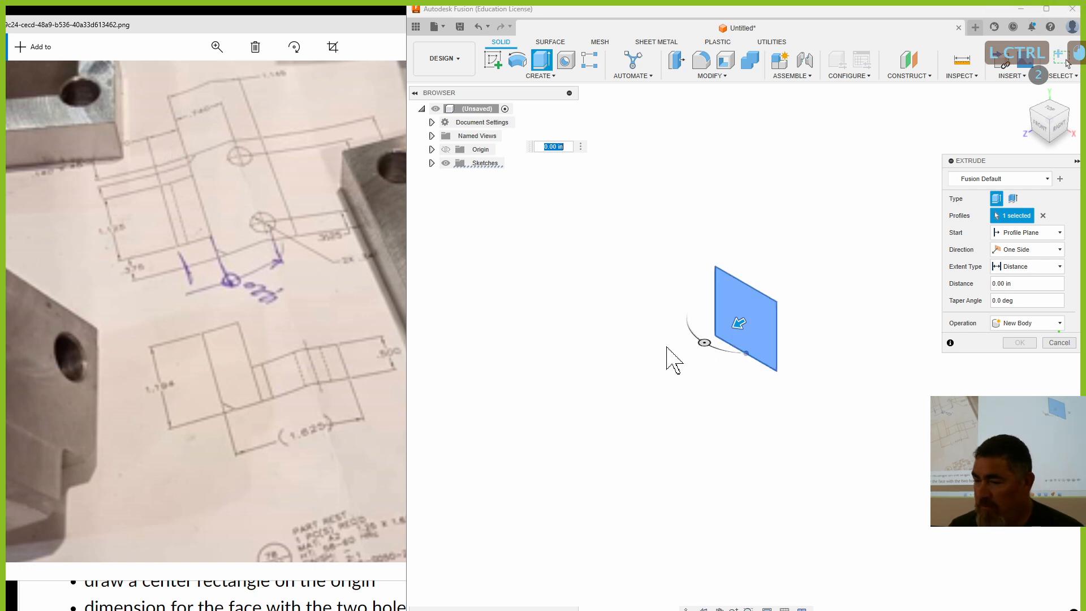
{"action": "type", "text": ".5"}
{"action": "key", "text": "Return"}
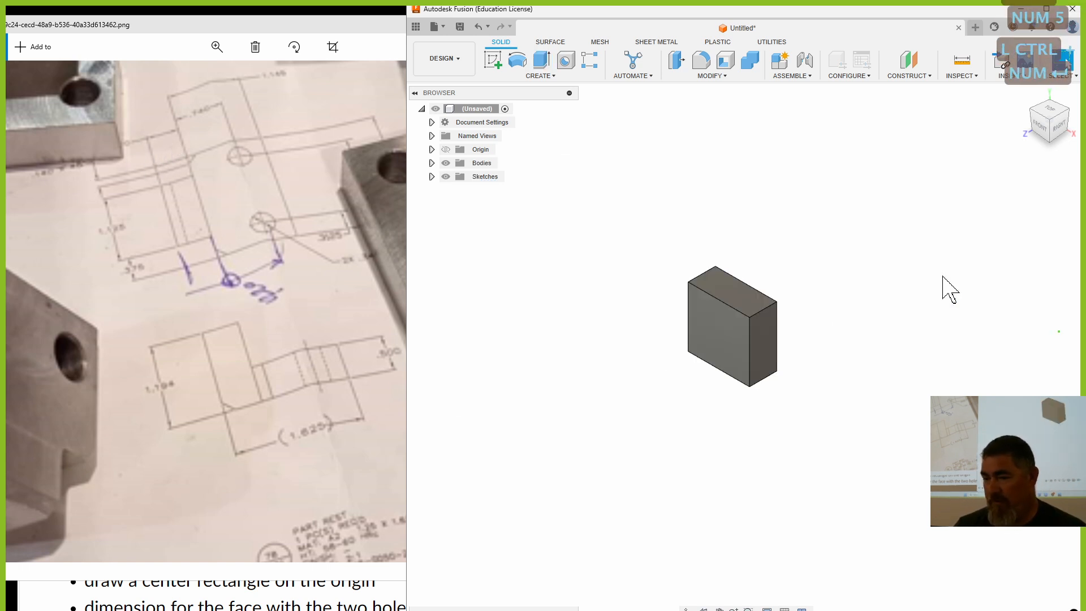
{"action": "left_click", "coordinate": [763, 347]}
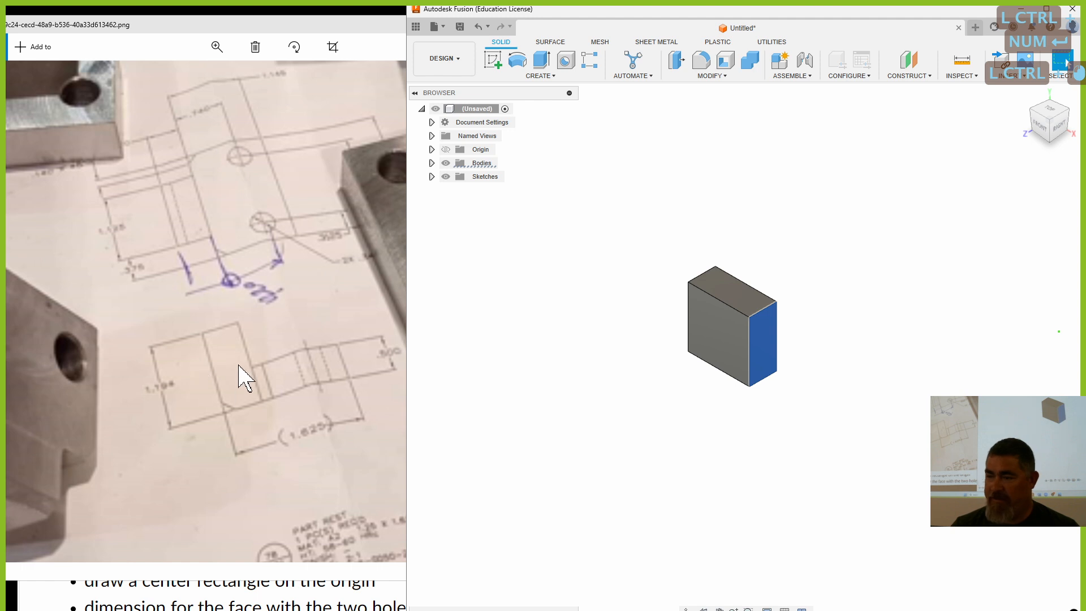
{"action": "left_click", "coordinate": [586, 214], "text": "ctrl"}
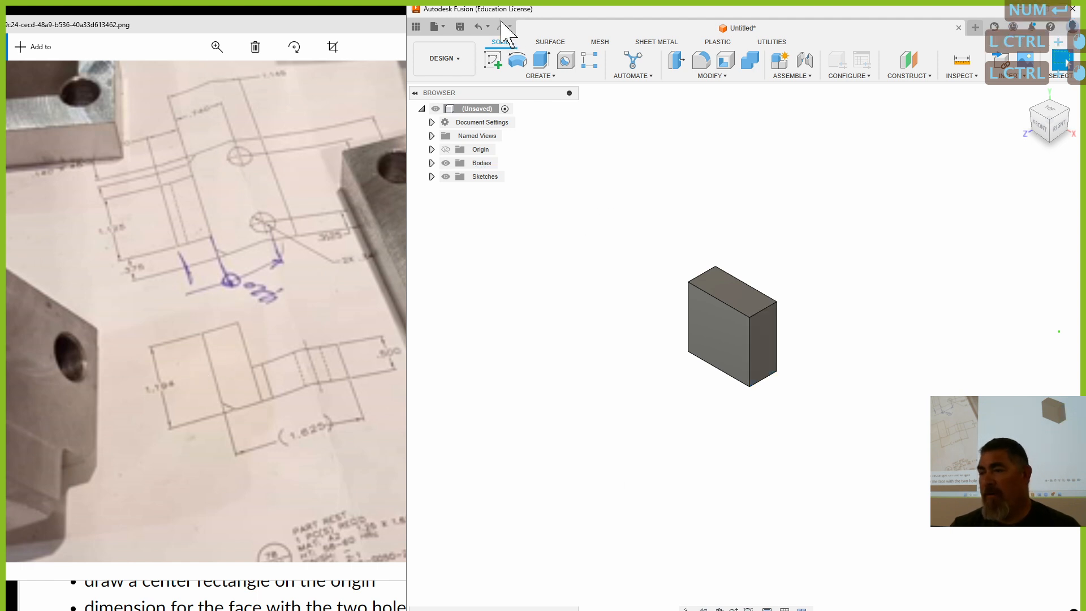
{"action": "left_click", "coordinate": [492, 59]}
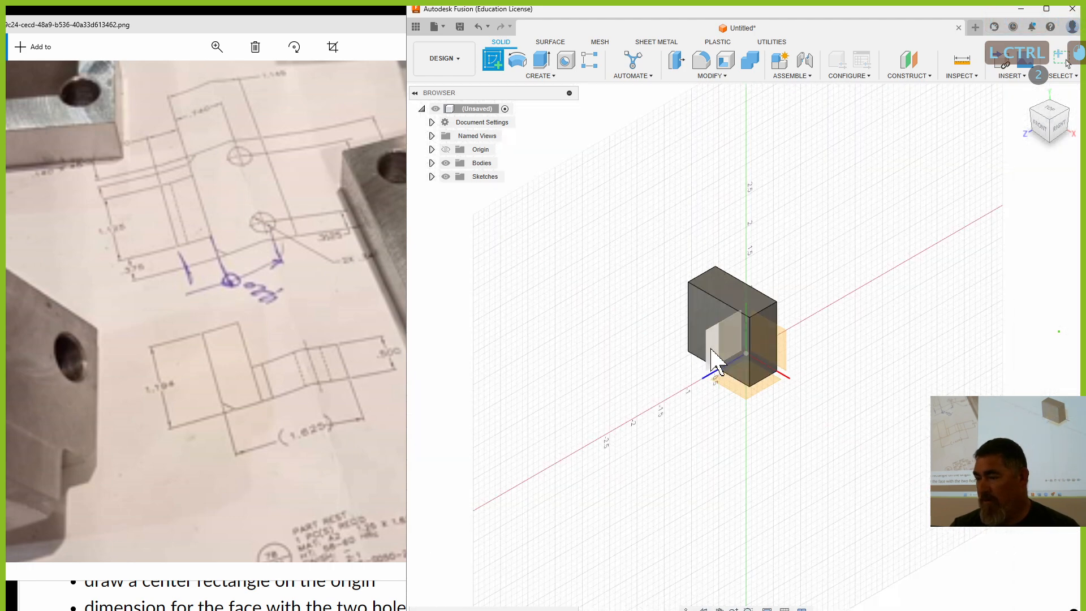
{"action": "left_click", "coordinate": [750, 391]}
{"action": "key", "text": "Escape"}
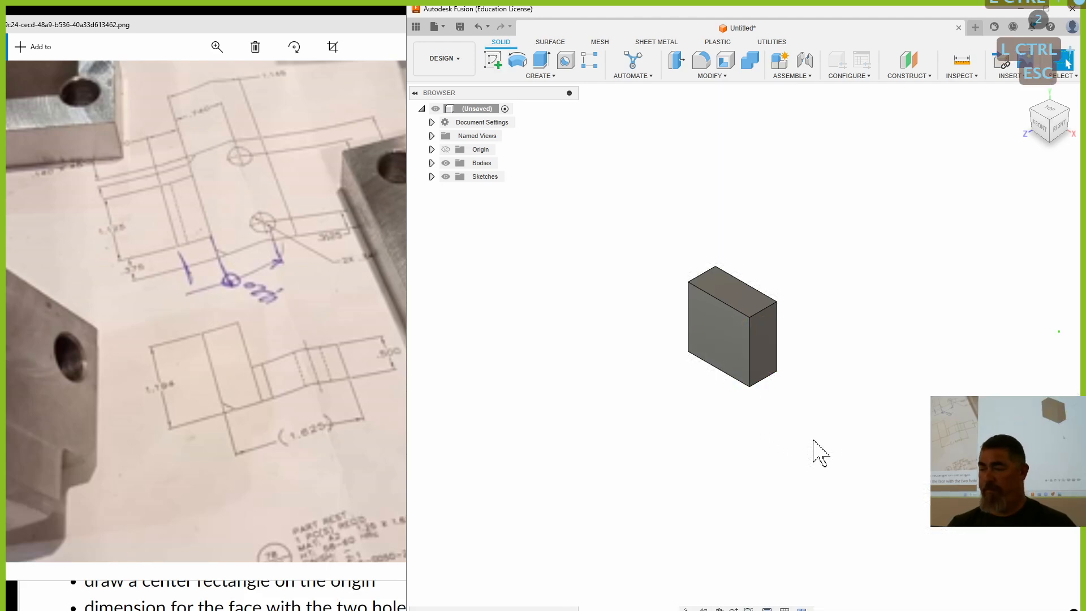
Start a sketch on the block's bottom face and draw a two-point rectangle about 3.6 in long beside the block.
{"action": "middle_click_drag", "start_coordinate": [832, 457], "coordinate": [642, 264], "text": "shift"}
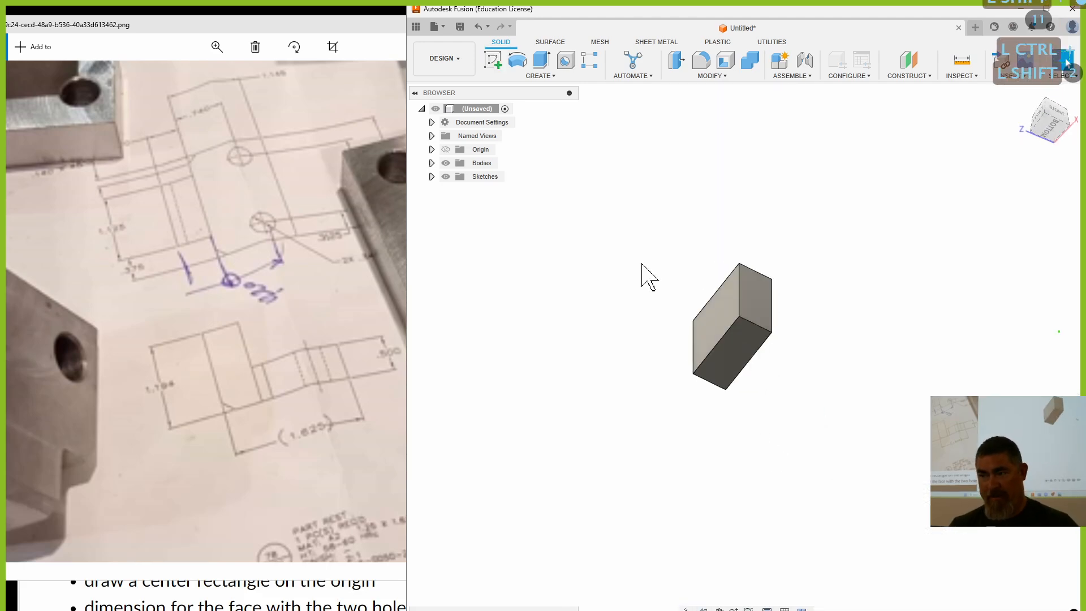
{"action": "left_click", "coordinate": [493, 59]}
{"action": "left_click", "coordinate": [724, 379]}
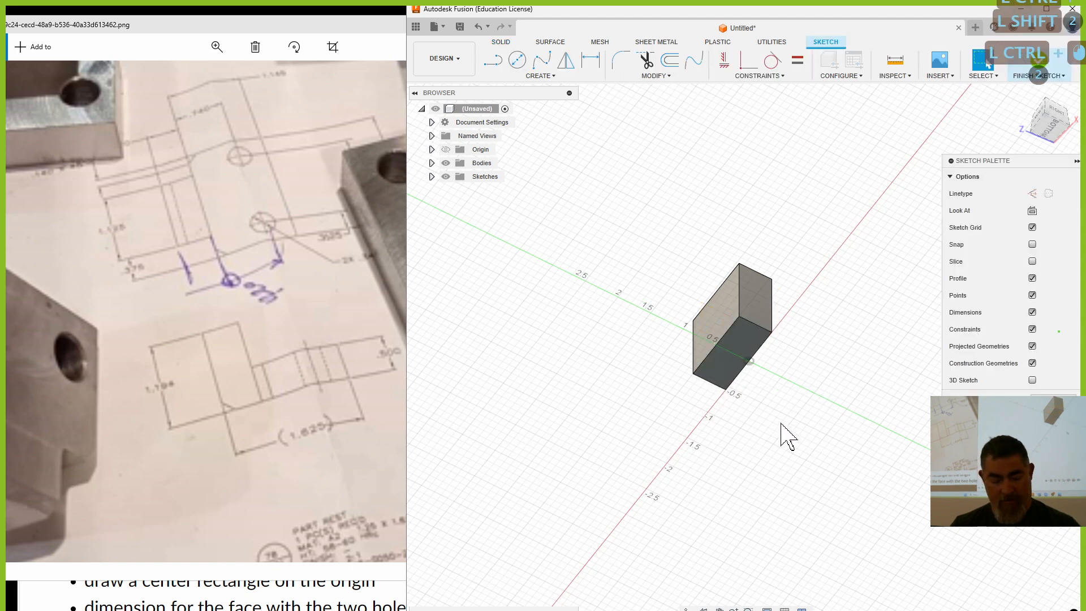
{"action": "key", "text": "r"}
{"action": "left_click", "coordinate": [816, 318]}
{"action": "left_click", "coordinate": [923, 541]}
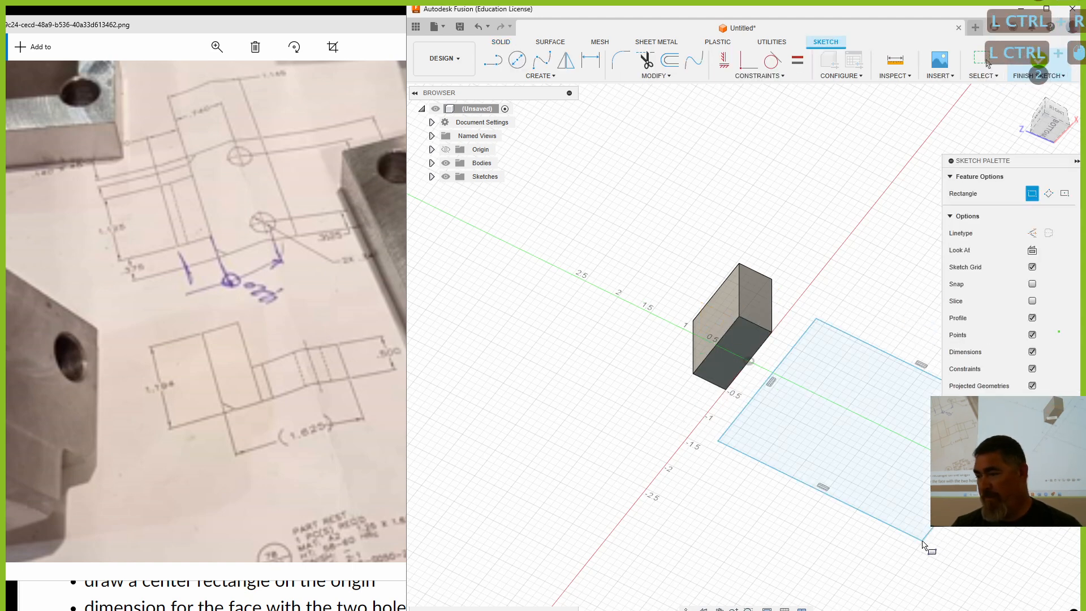
Constrain the midpoint of the rectangle's edge nearest the block to the origin.
{"action": "left_click", "coordinate": [784, 76]}
{"action": "left_click", "coordinate": [744, 175]}
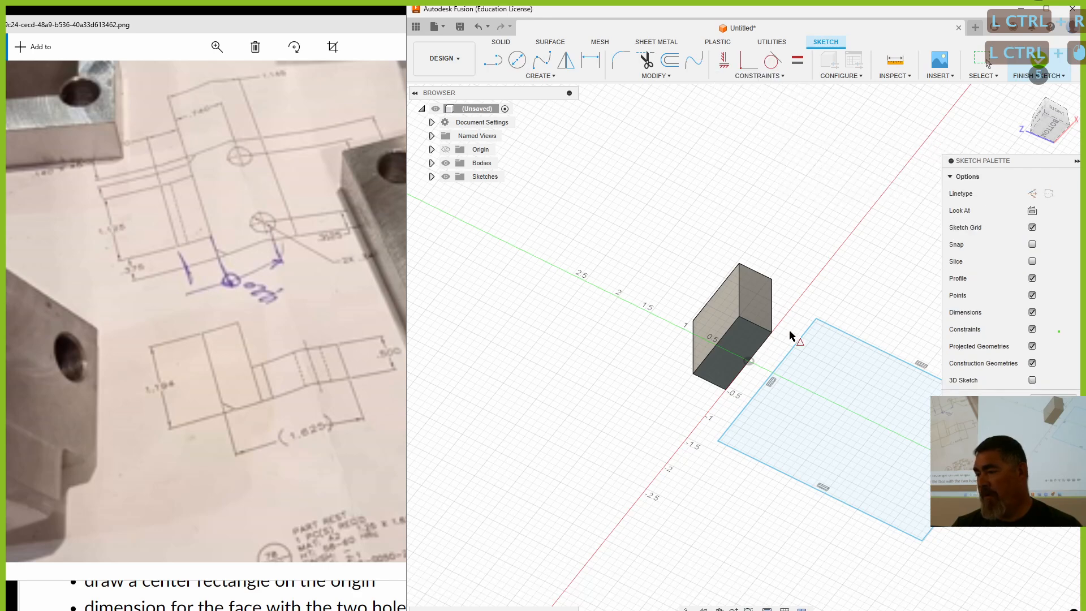
{"action": "left_click", "coordinate": [801, 338]}
{"action": "left_click", "coordinate": [748, 360]}
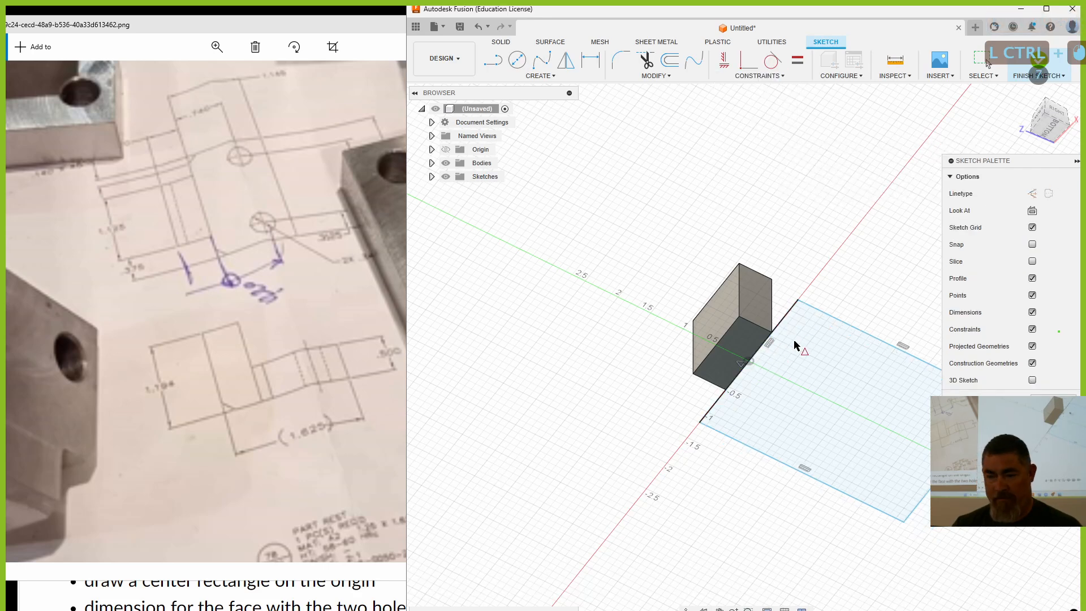
Dimension the offset between the rectangle's side edge and the adjacent side of the block to 0.375 in.
{"action": "key", "text": "d"}
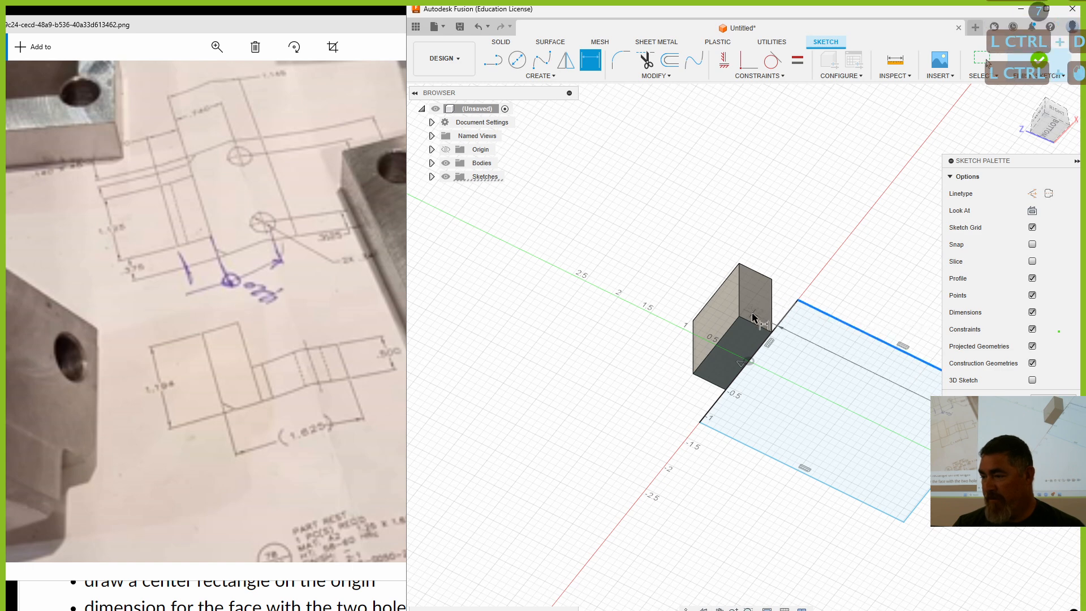
{"action": "left_click", "coordinate": [808, 307]}
{"action": "left_click", "coordinate": [696, 282]}
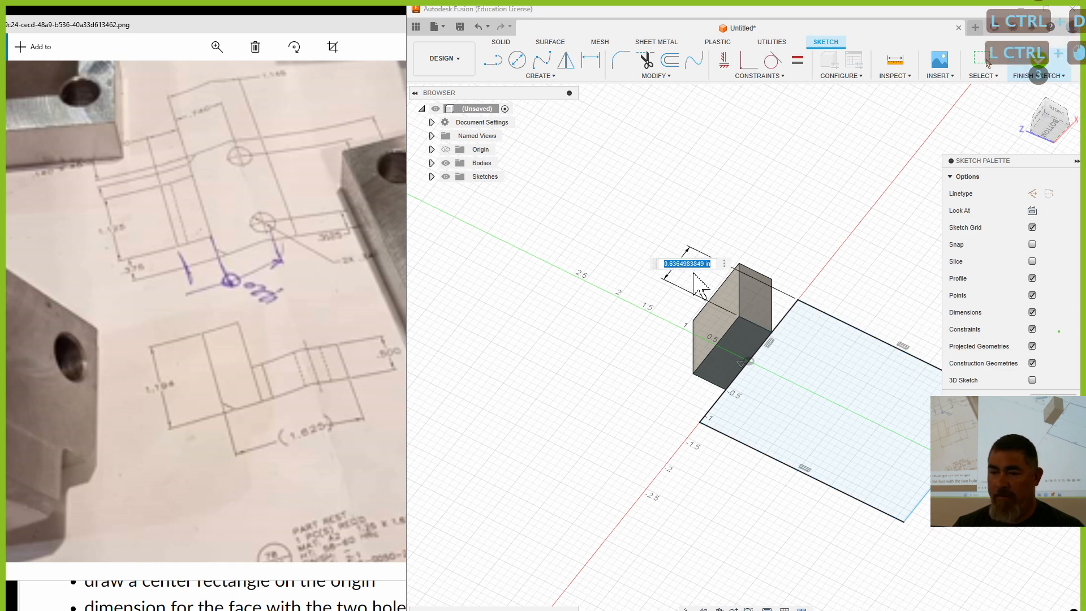
{"action": "type", "text": ".375"}
{"action": "key", "text": "Return"}
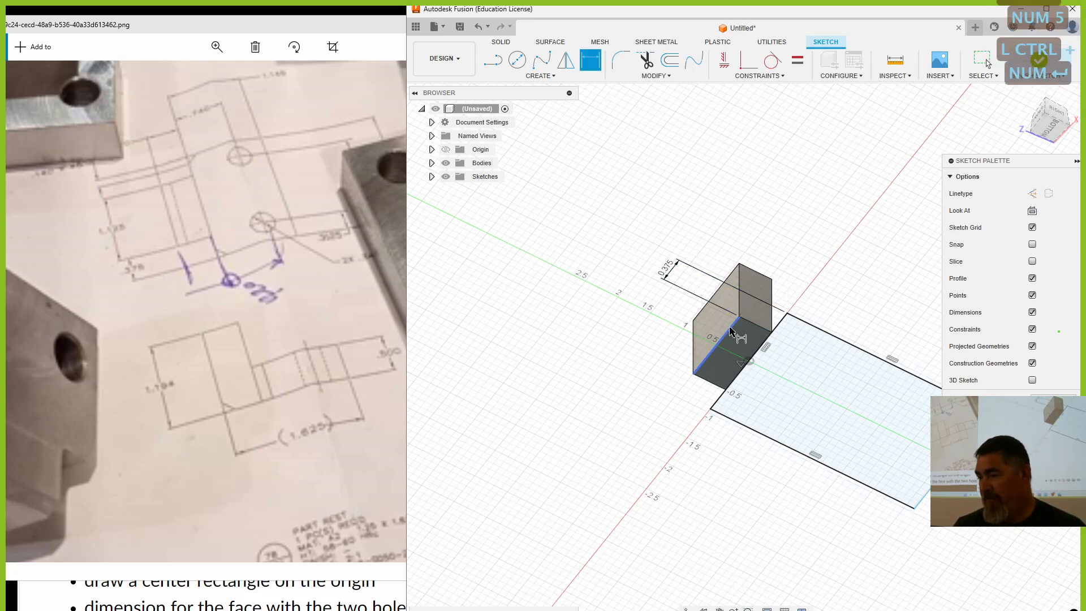
Dimension the overall length from the block's outer edge to the rectangle's far edge to 1.625 in.
{"action": "left_click", "coordinate": [815, 457]}
{"action": "left_click", "coordinate": [780, 545]}
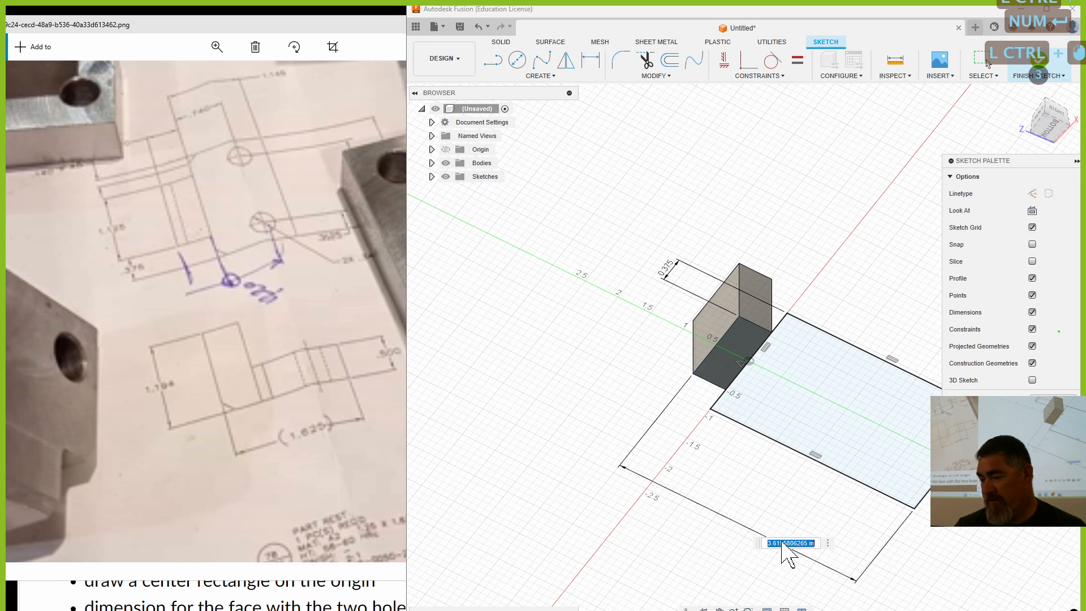
{"action": "type", "text": "1.625"}
{"action": "key", "text": "Return"}
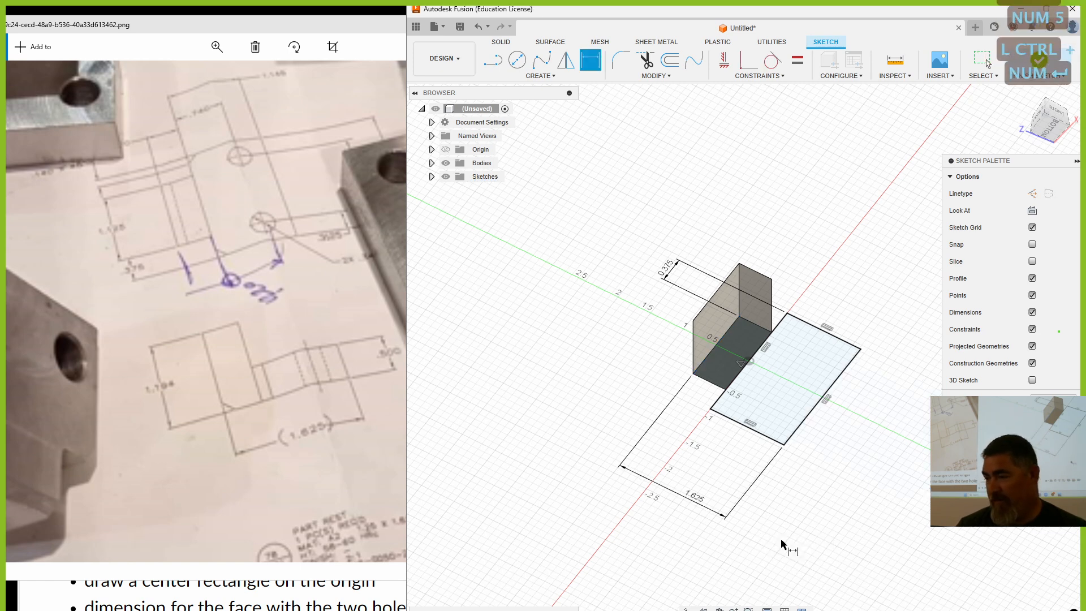
Finish the sketch and extrude the new rectangle 0.5 in as a new body.
{"action": "mouse_move", "coordinate": [557, 435]}
{"action": "middle_mouse_down", "text": "shift"}
{"action": "mouse_move", "coordinate": [555, 482]}
{"action": "mouse_move", "coordinate": [524, 497]}
{"action": "mouse_move", "coordinate": [601, 450]}
{"action": "middle_mouse_up", "text": "shift"}
{"action": "left_click", "coordinate": [1044, 73]}
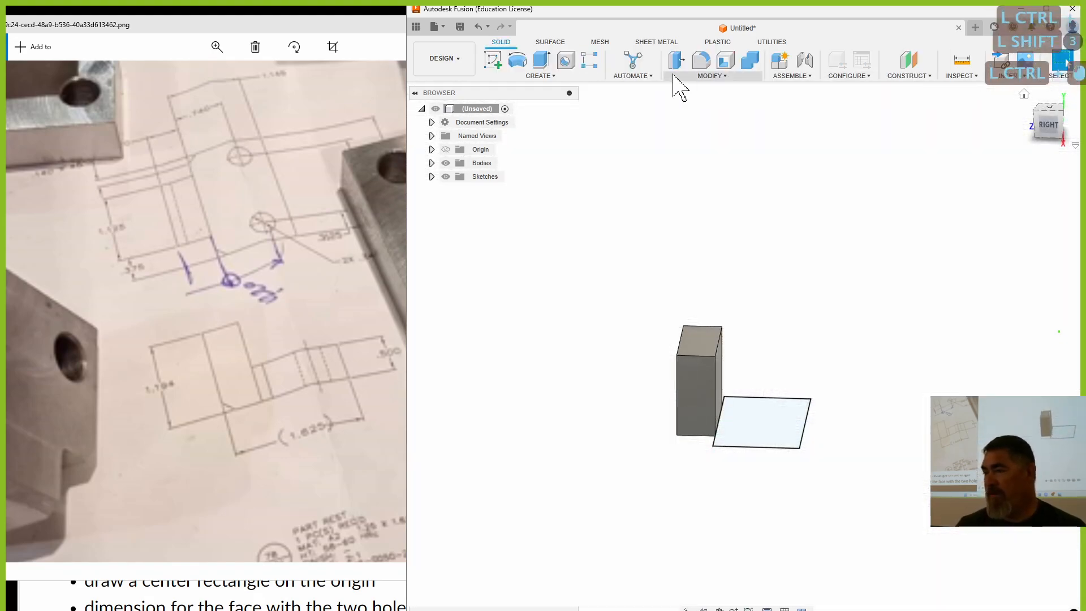
{"action": "left_click", "coordinate": [540, 61]}
{"action": "left_click", "coordinate": [781, 433]}
{"action": "type", "text": ".5"}
{"action": "key", "text": "Return"}
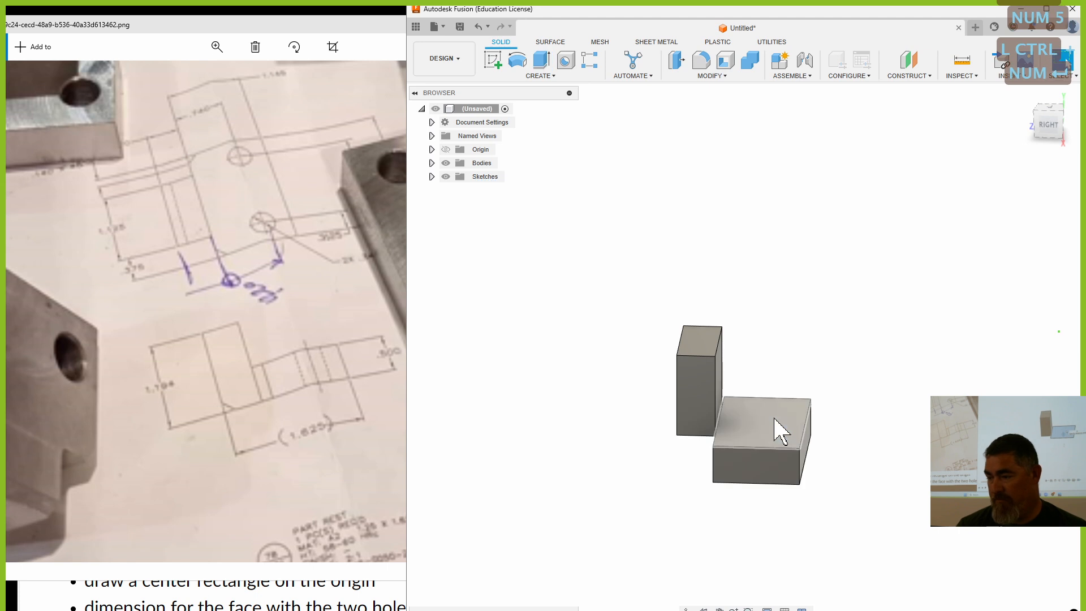
Edit the second extrusion and reverse it by setting its distance to -0.5 in.
{"action": "double_click", "coordinate": [761, 436]}
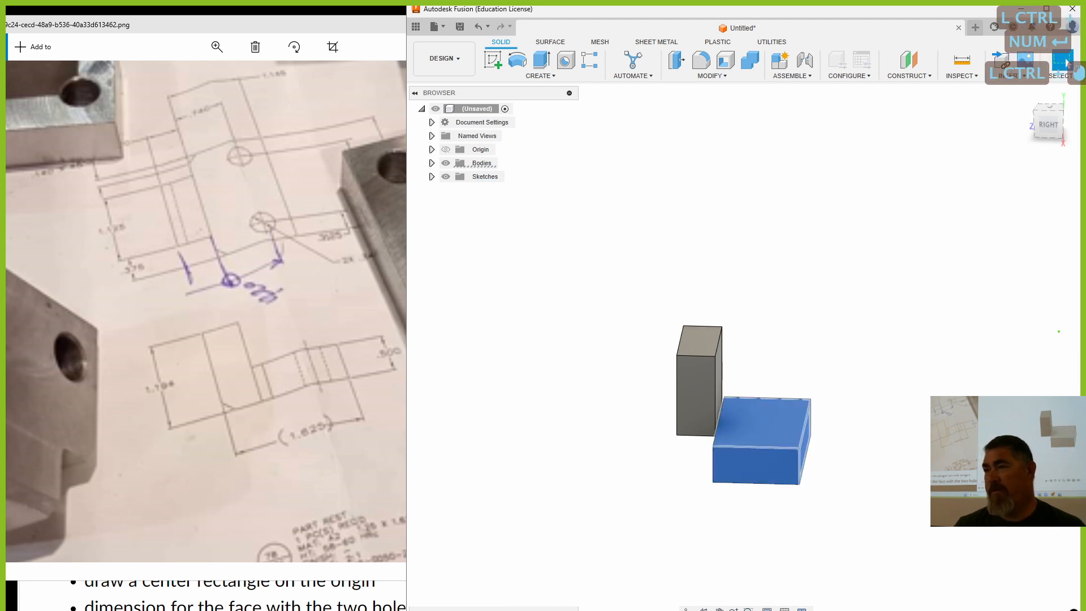
{"action": "left_click", "coordinate": [1028, 282]}
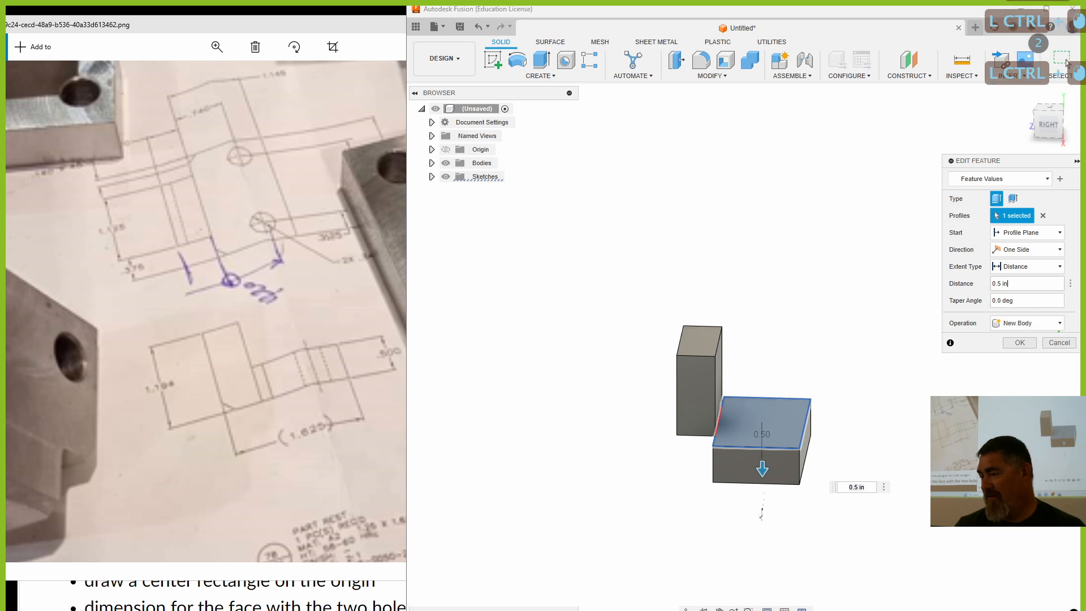
{"action": "key", "text": "Home"}
{"action": "type", "text": "-"}
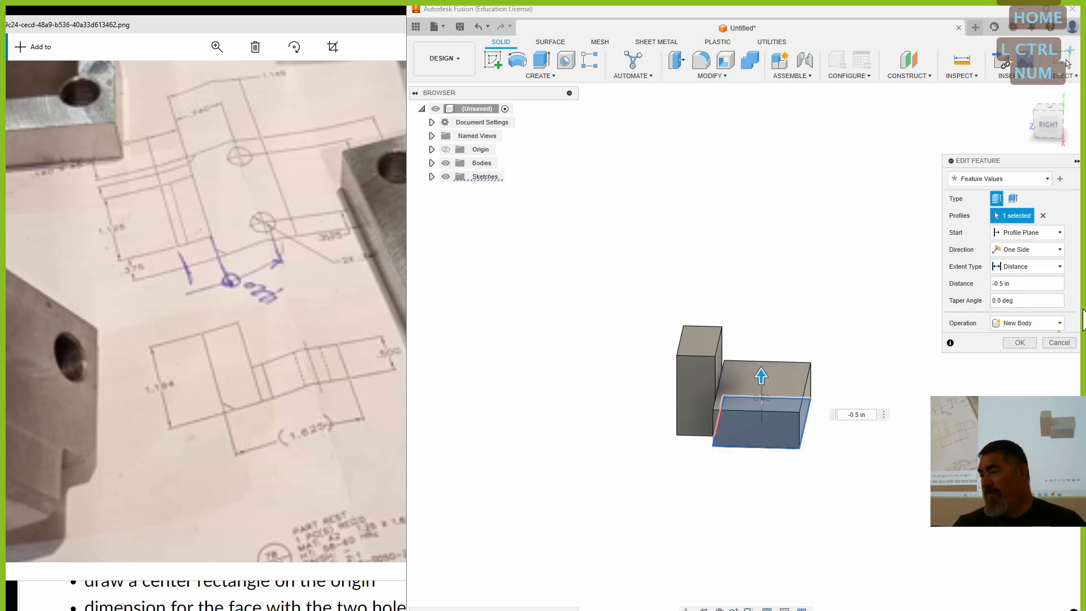
{"action": "left_click", "coordinate": [1027, 343]}
Edit the second extrusion again and change its operation to Join, merging it with the first block.
{"action": "middle_click_drag", "start_coordinate": [626, 534], "coordinate": [617, 501], "text": "shift"}
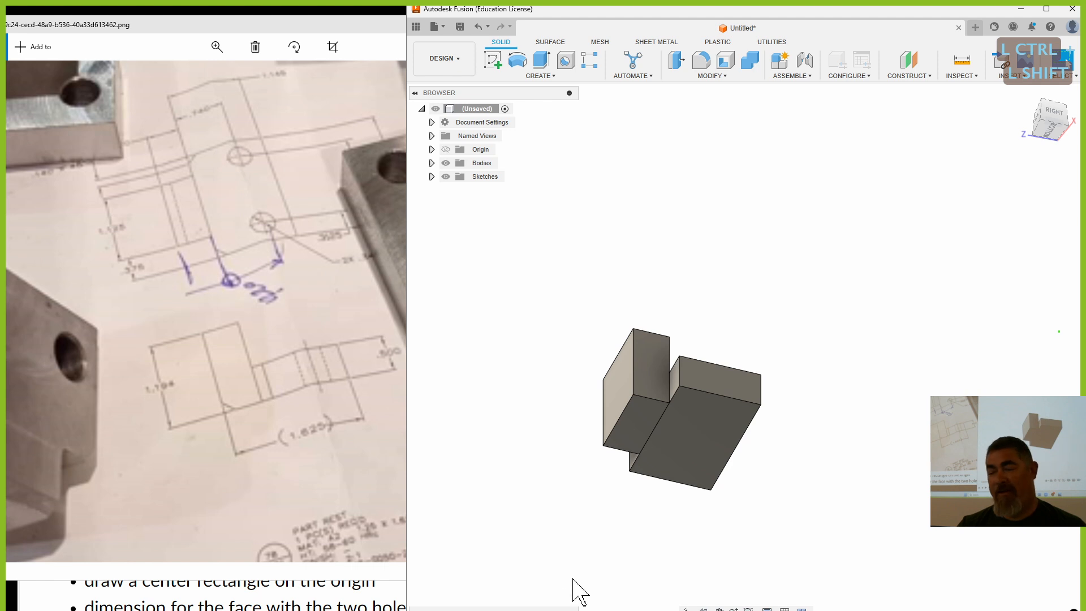
{"action": "double_click", "coordinate": [696, 438], "text": "ctrl"}
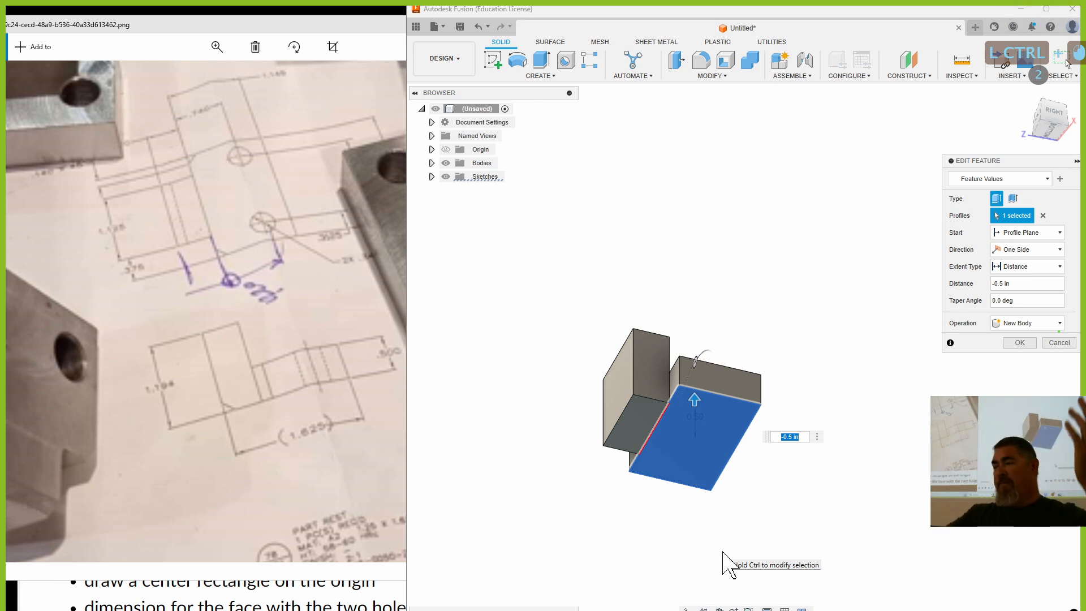
{"action": "left_click", "coordinate": [1023, 323]}
{"action": "left_click", "coordinate": [1018, 336]}
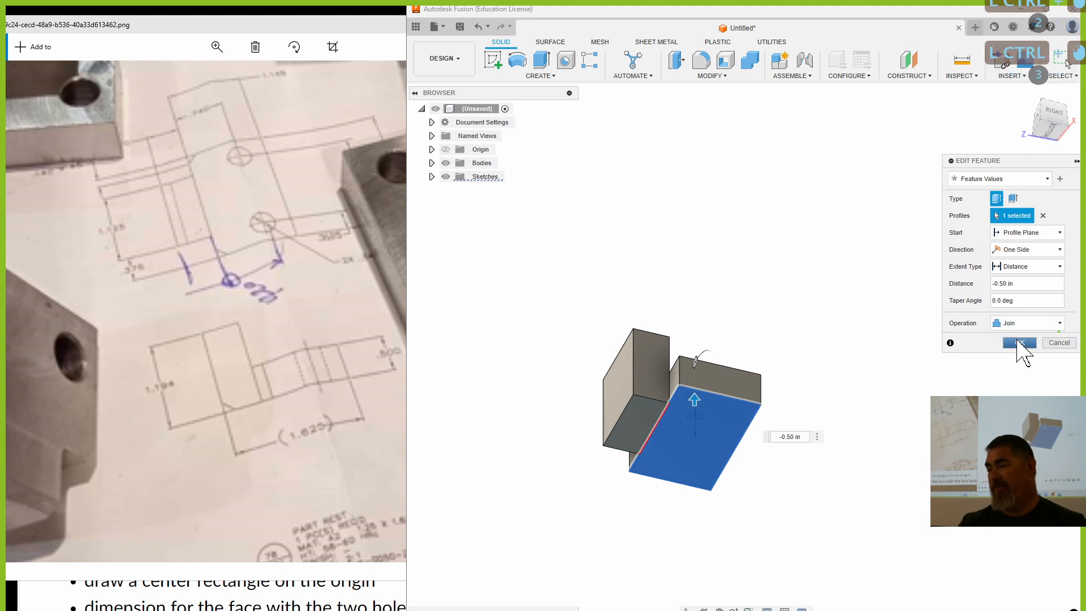
{"action": "left_click", "coordinate": [1020, 344]}
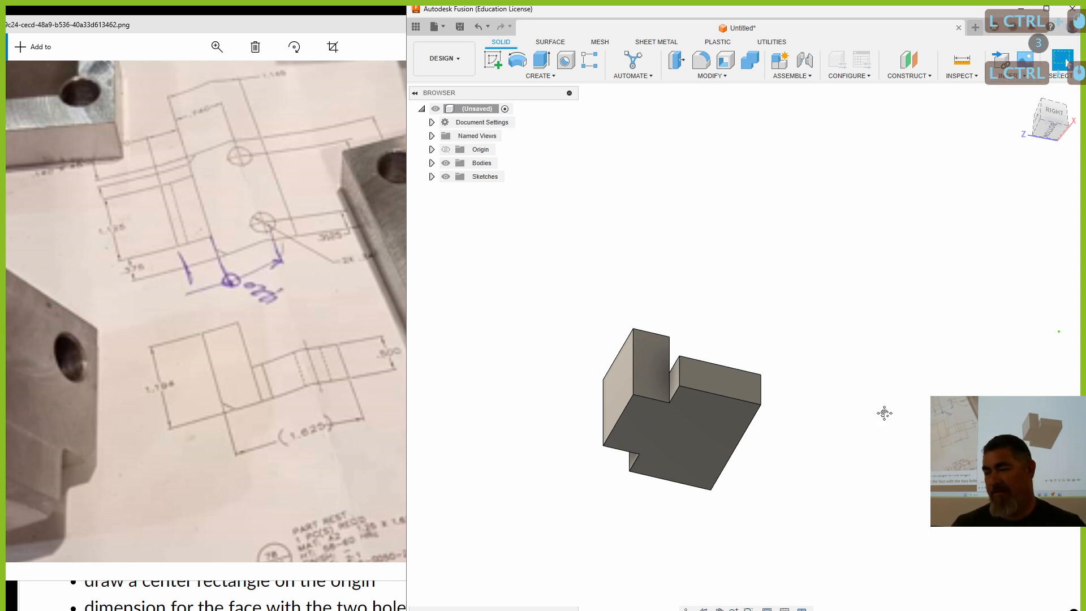
Sketch a line about 1.13 in long on the wide block's top face, parallel to its outer edge, and shift it along the face.
{"action": "middle_click_drag", "start_coordinate": [885, 413], "coordinate": [868, 465], "text": "shift"}
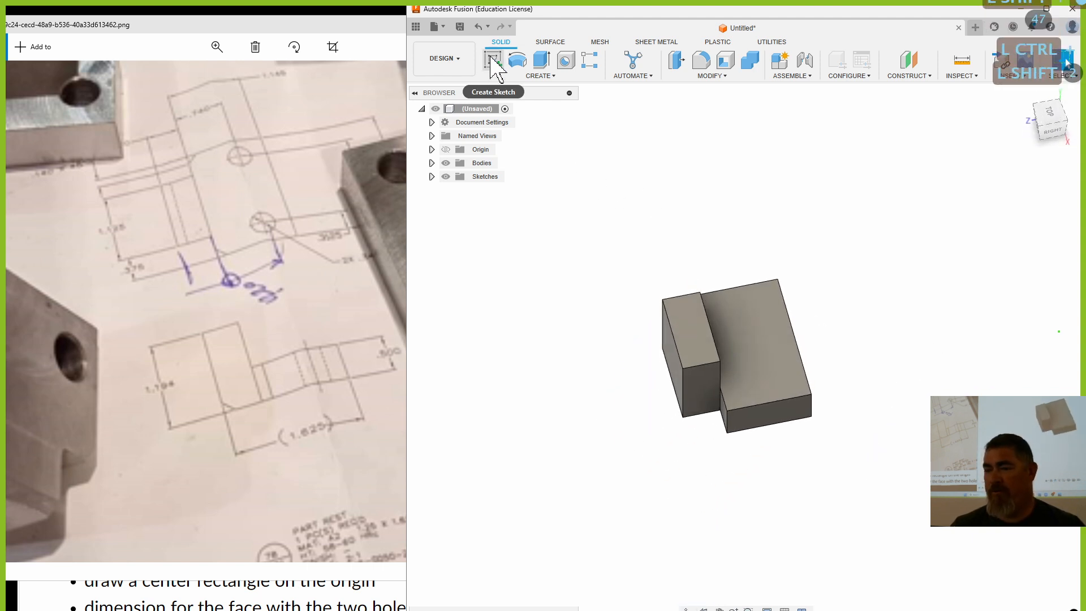
{"action": "left_click", "coordinate": [496, 67]}
{"action": "left_click", "coordinate": [773, 351]}
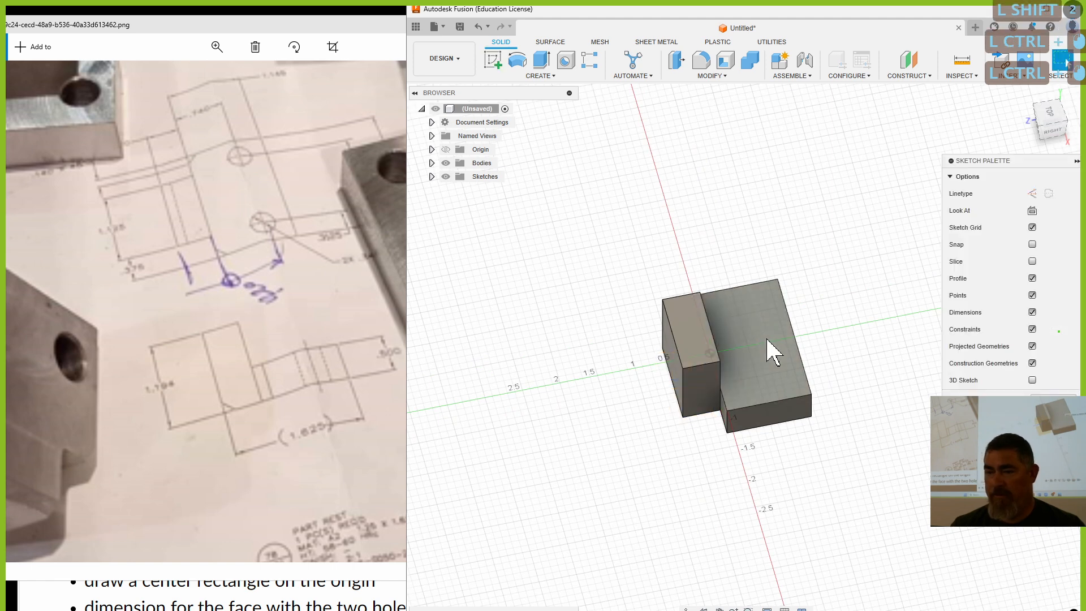
{"action": "key", "text": "l"}
{"action": "left_click", "coordinate": [757, 311]}
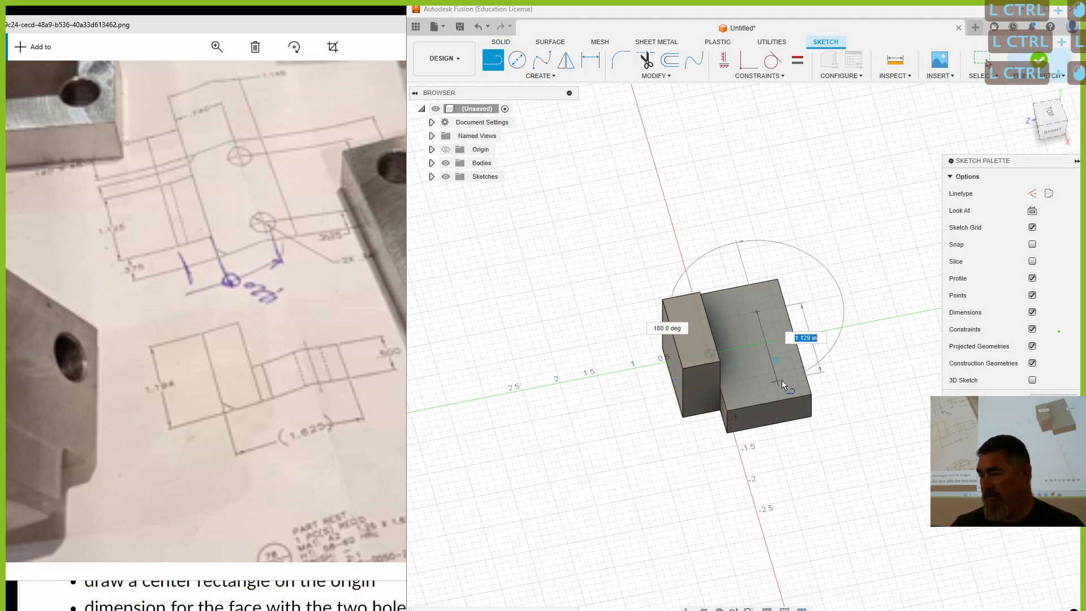
{"action": "left_click", "coordinate": [778, 382]}
{"action": "key", "text": "Escape"}
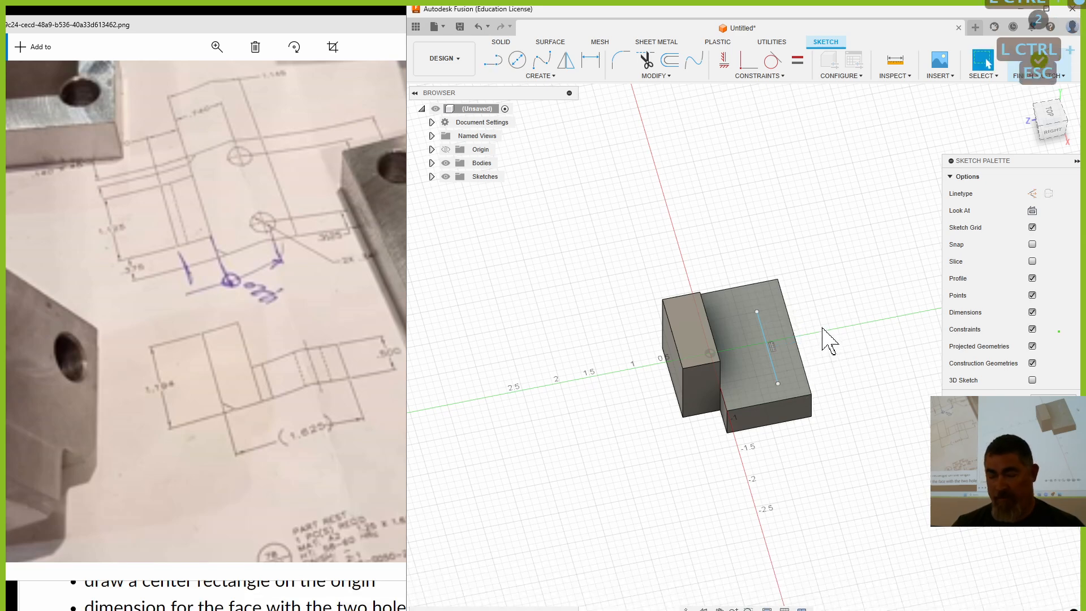
{"action": "left_click_drag", "start_coordinate": [763, 333], "coordinate": [767, 361]}
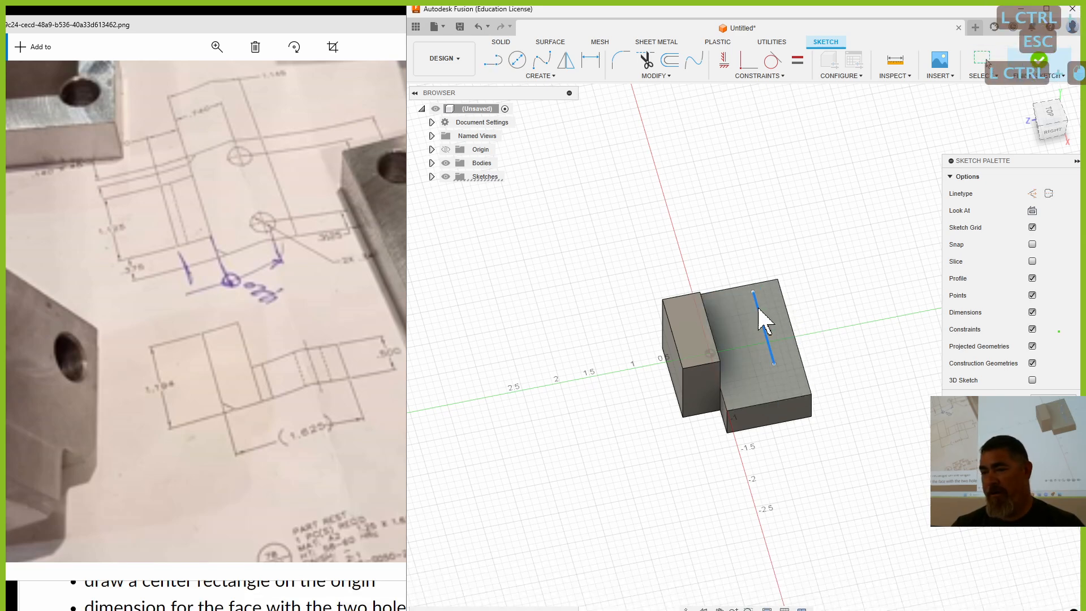
Draw a short line from the sketched line's midpoint to the midpoint of the wide block's outer edge and constrain it horizontal/vertical.
{"action": "key", "text": "Escape"}
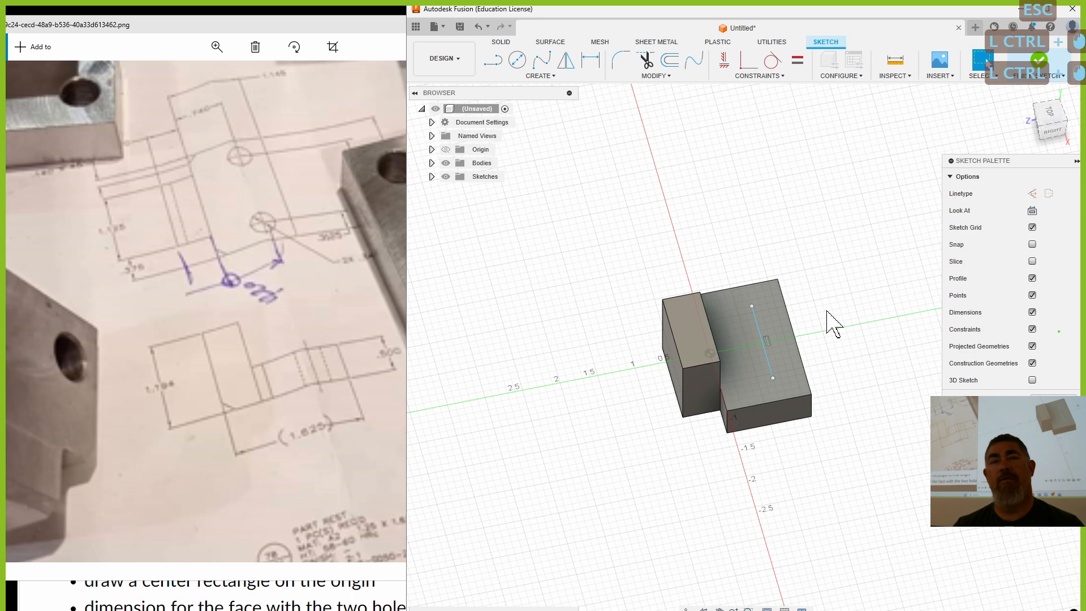
{"action": "left_click_drag", "start_coordinate": [758, 330], "coordinate": [758, 324], "text": "ctrl"}
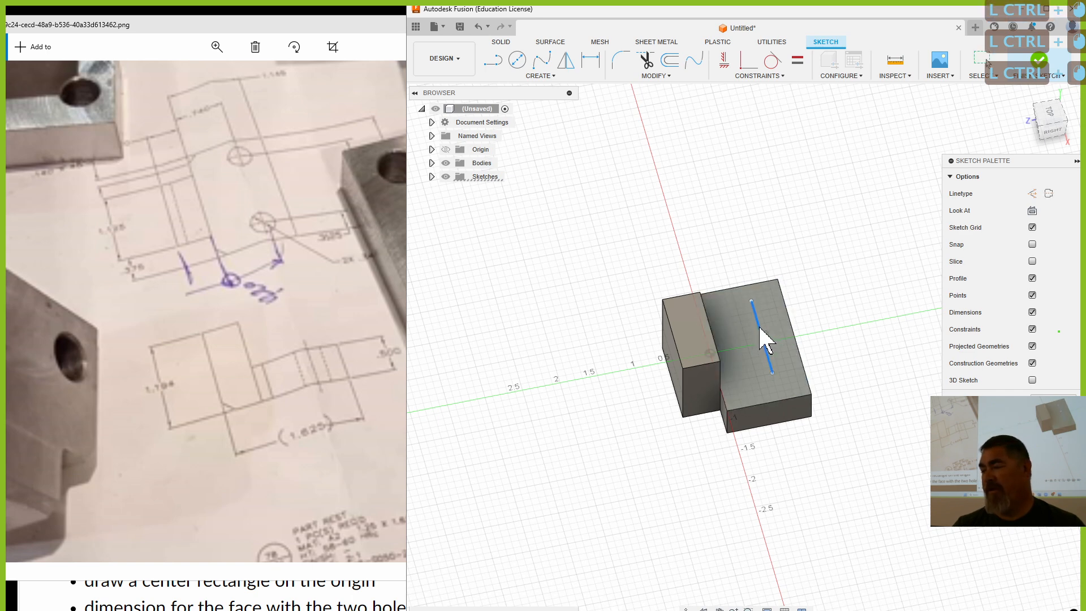
{"action": "left_click", "coordinate": [868, 284]}
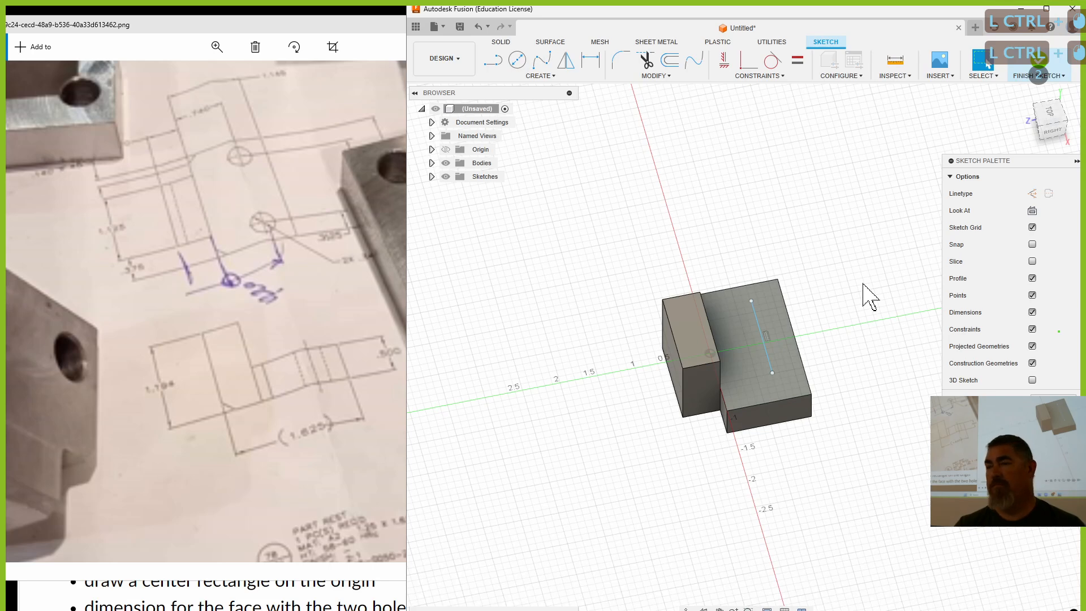
{"action": "key", "text": "l"}
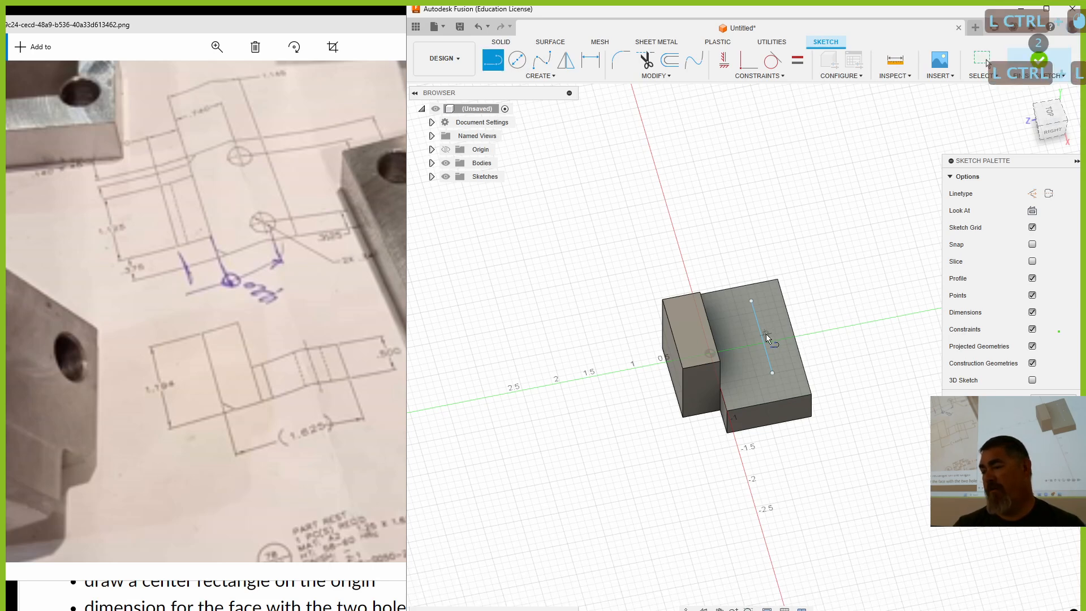
{"action": "left_click", "coordinate": [762, 337]}
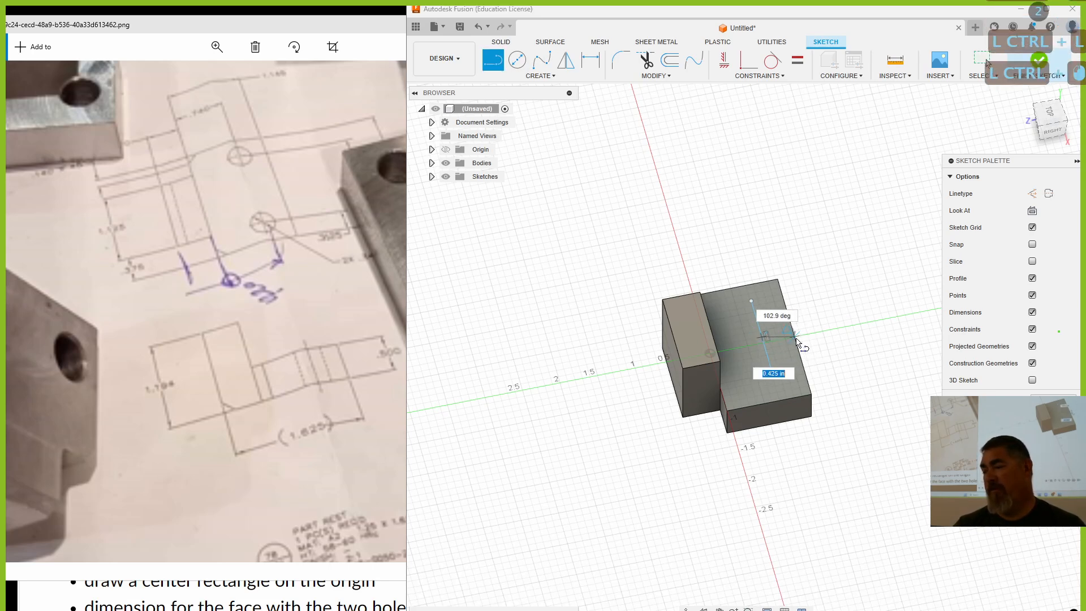
{"action": "left_click", "coordinate": [726, 61]}
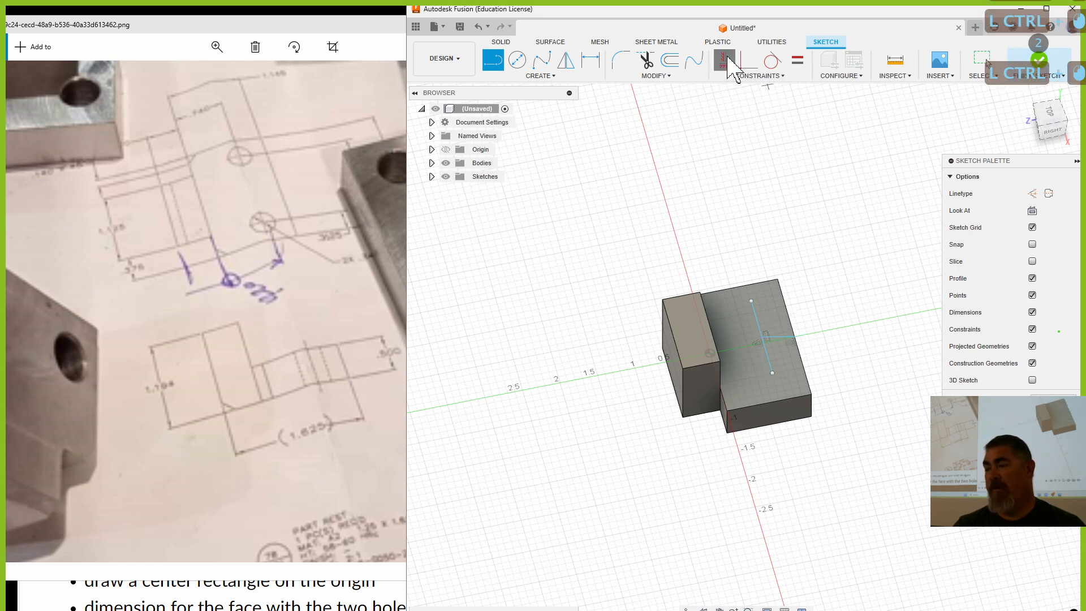
{"action": "left_click", "coordinate": [776, 338]}
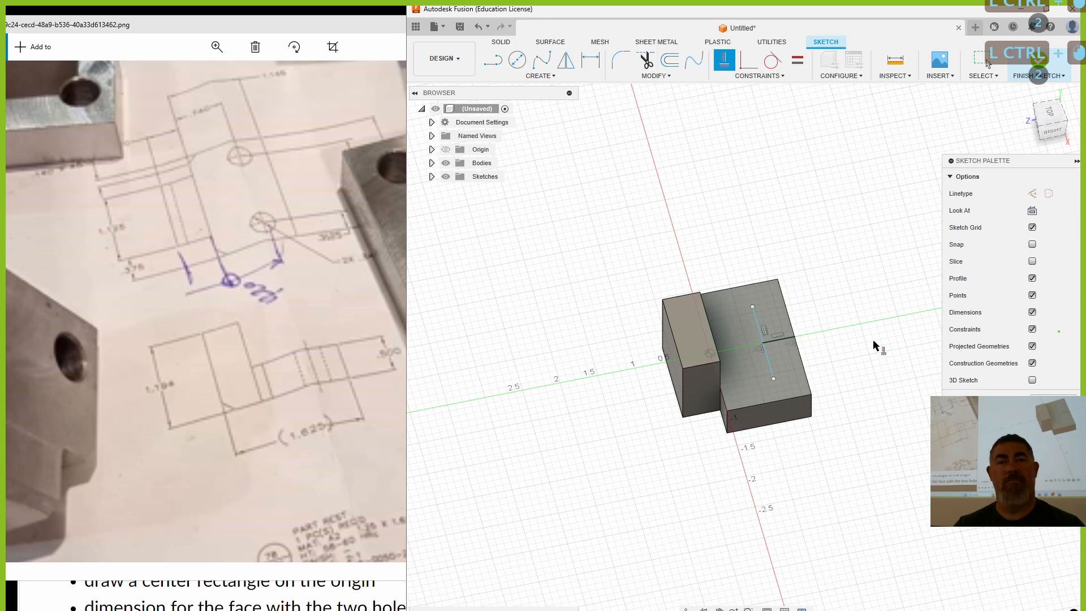
Dimension the long line's front endpoint 0.3125 in from the wide block's front edge.
{"action": "key", "text": "d"}
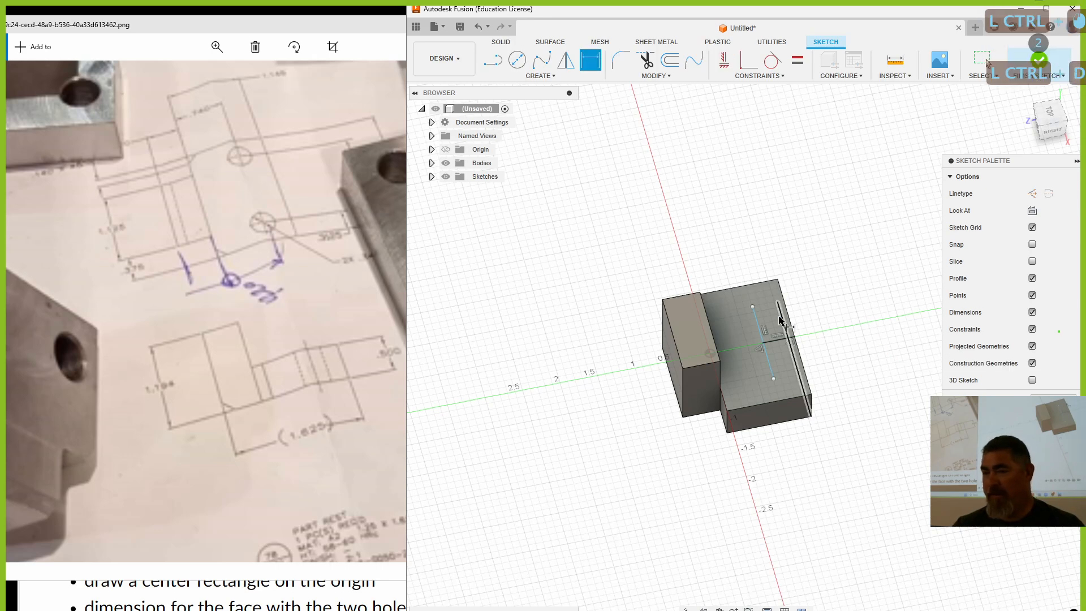
{"action": "left_click", "coordinate": [773, 380]}
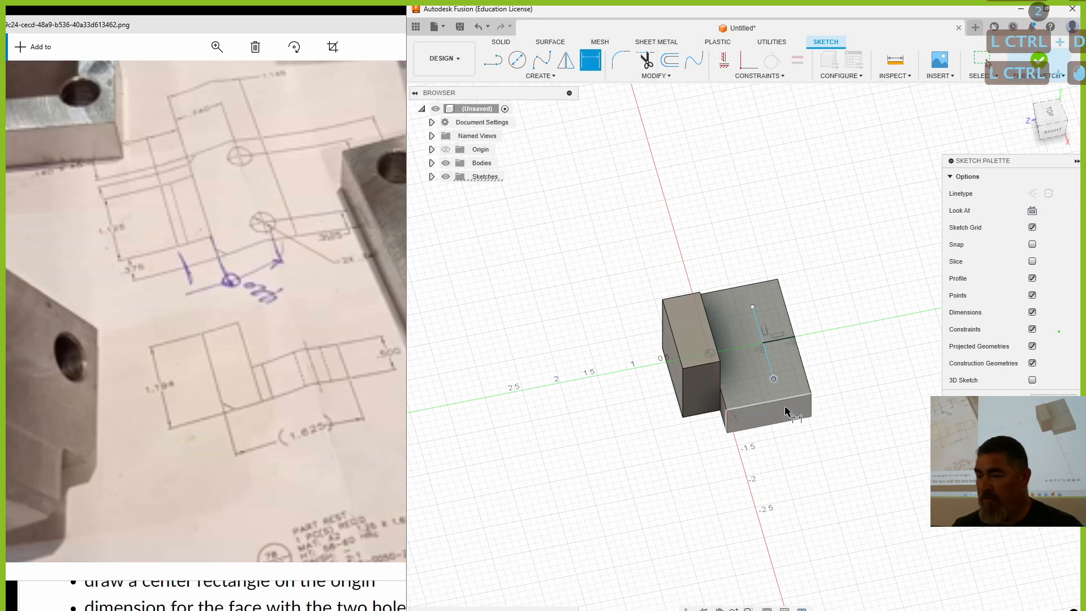
{"action": "left_click", "coordinate": [776, 402]}
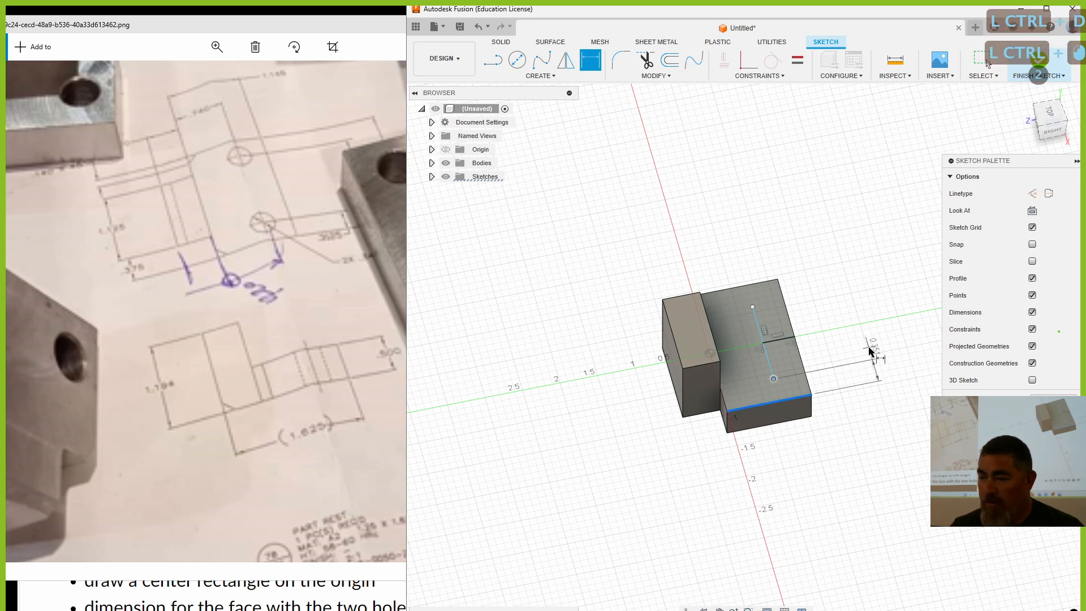
{"action": "left_click", "coordinate": [869, 346]}
{"action": "type", "text": ".3125"}
{"action": "key", "text": "Return"}
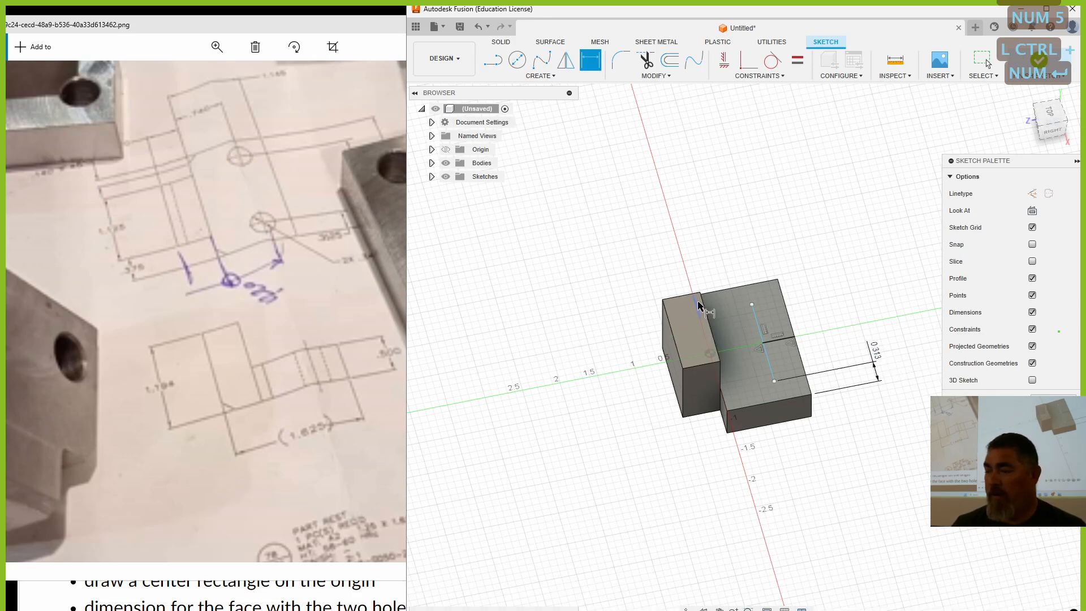
Dimension the long line 0.746 in from the wide block's edge beside the tall block.
{"action": "left_click", "coordinate": [723, 403], "text": "ctrl"}
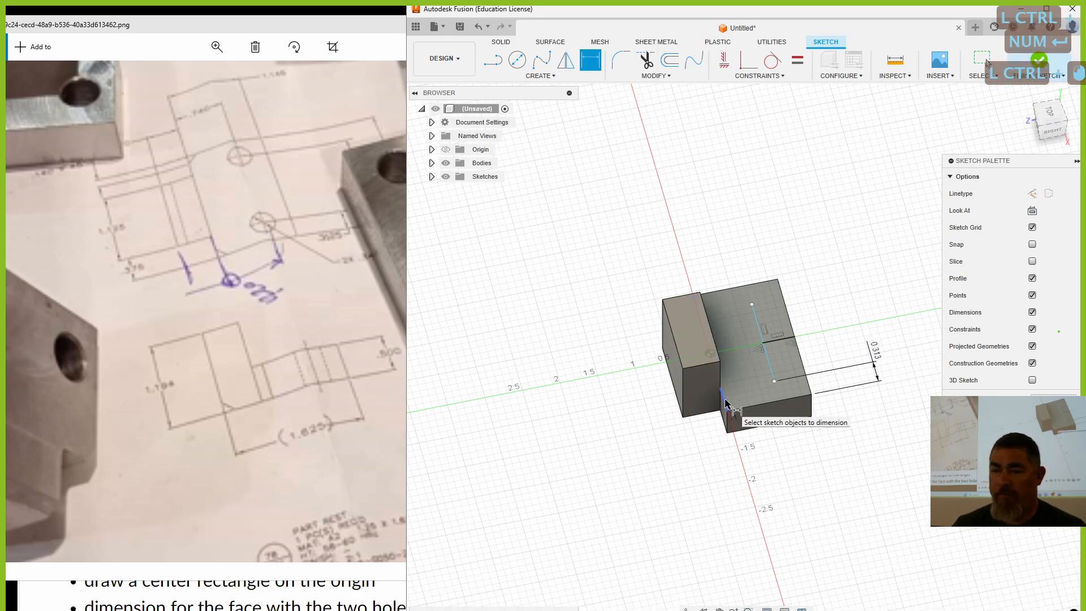
{"action": "left_click", "coordinate": [773, 348], "text": "ctrl"}
{"action": "left_click", "coordinate": [707, 221]}
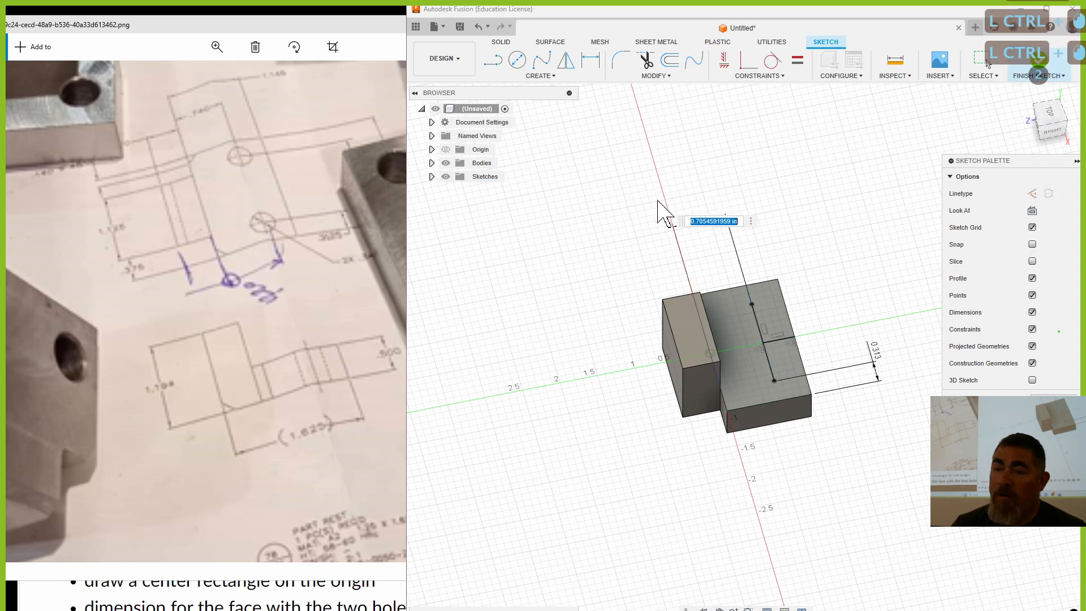
{"action": "type", "text": ".746"}
{"action": "key", "text": "Return"}
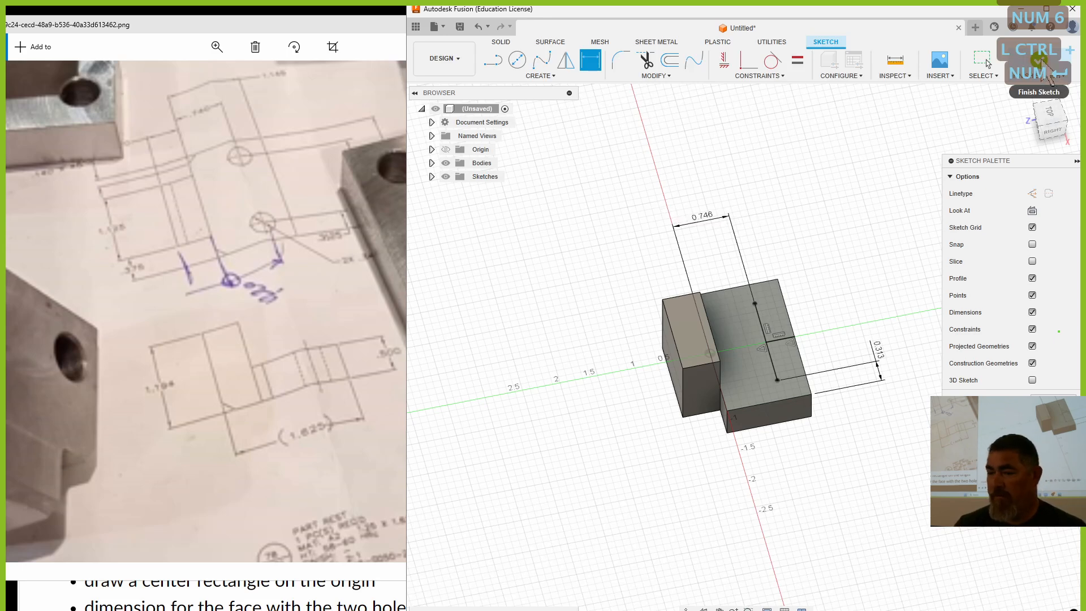
Finish the sketch and create simple 0.34 in holes at both endpoints of the long line.
{"action": "left_click", "coordinate": [1039, 61]}
{"action": "left_click", "coordinate": [566, 60]}
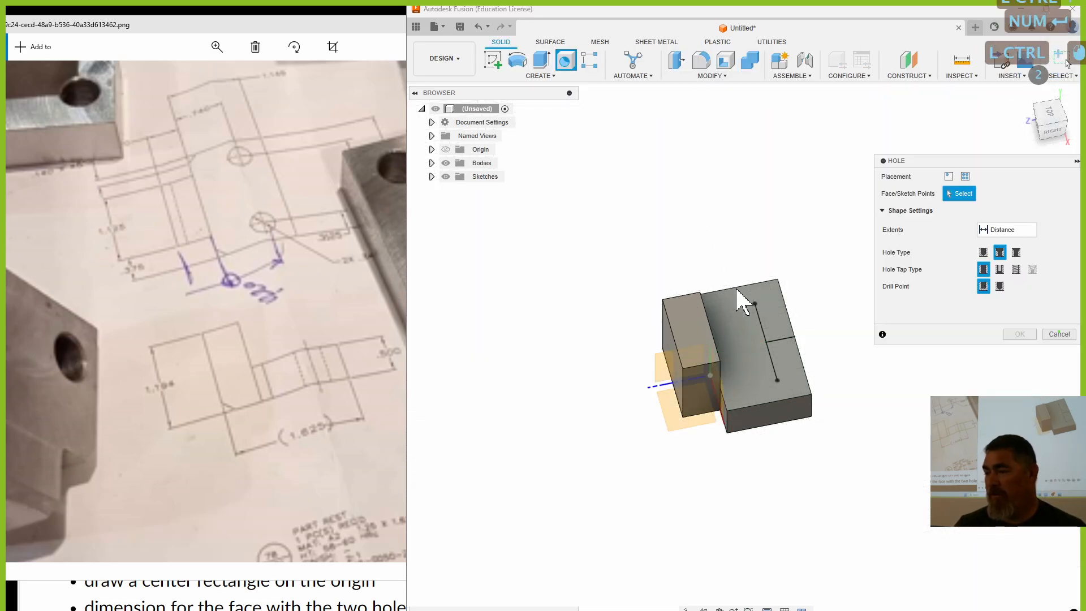
{"action": "left_click", "coordinate": [754, 304]}
{"action": "left_click", "coordinate": [778, 380], "text": "ctrl"}
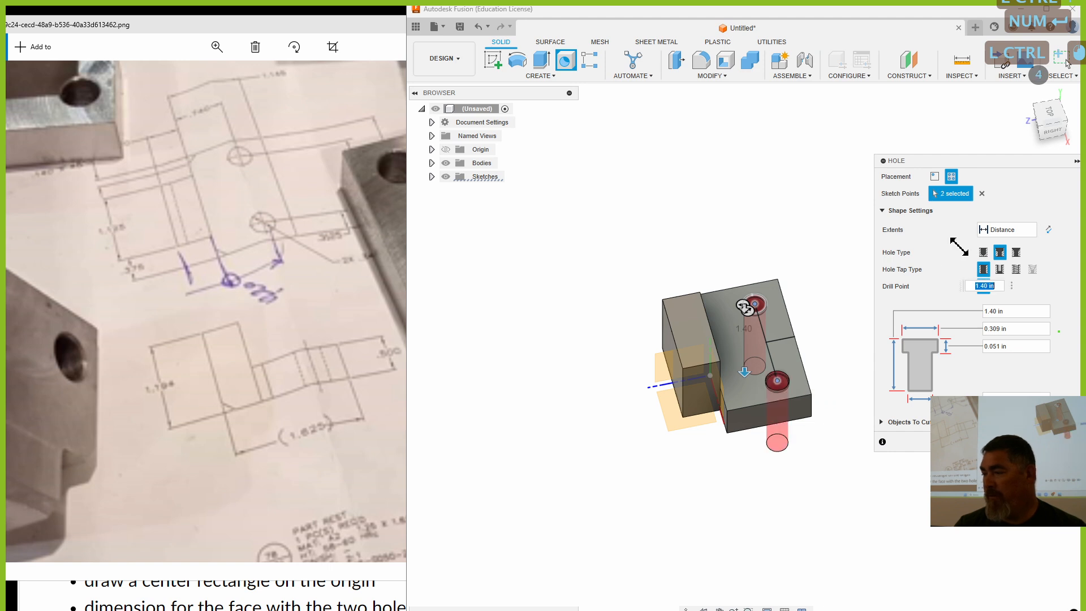
{"action": "left_click", "coordinate": [983, 252]}
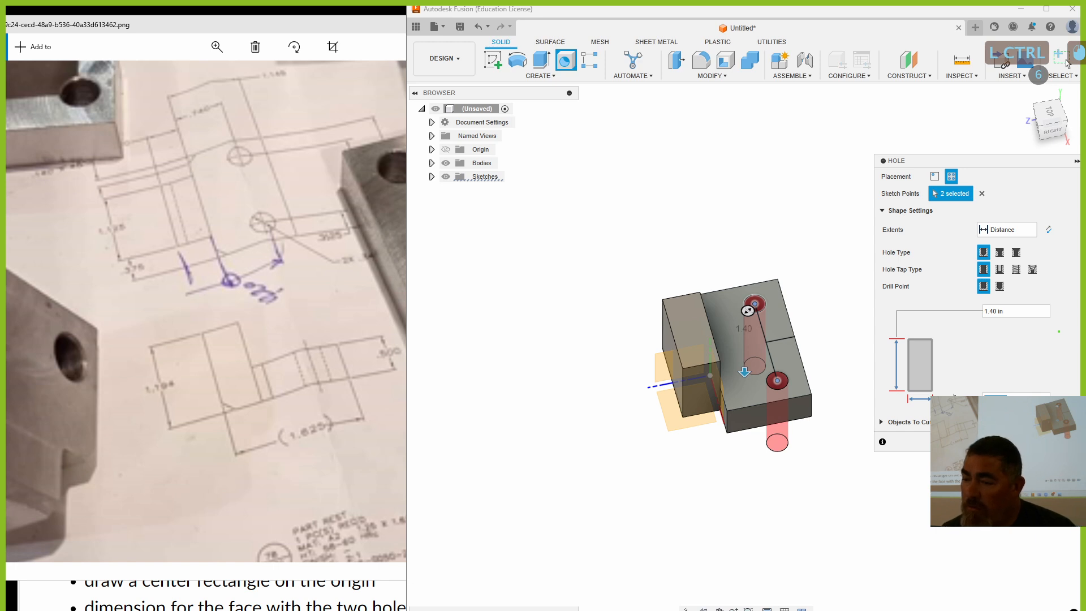
{"action": "type", "text": ".34"}
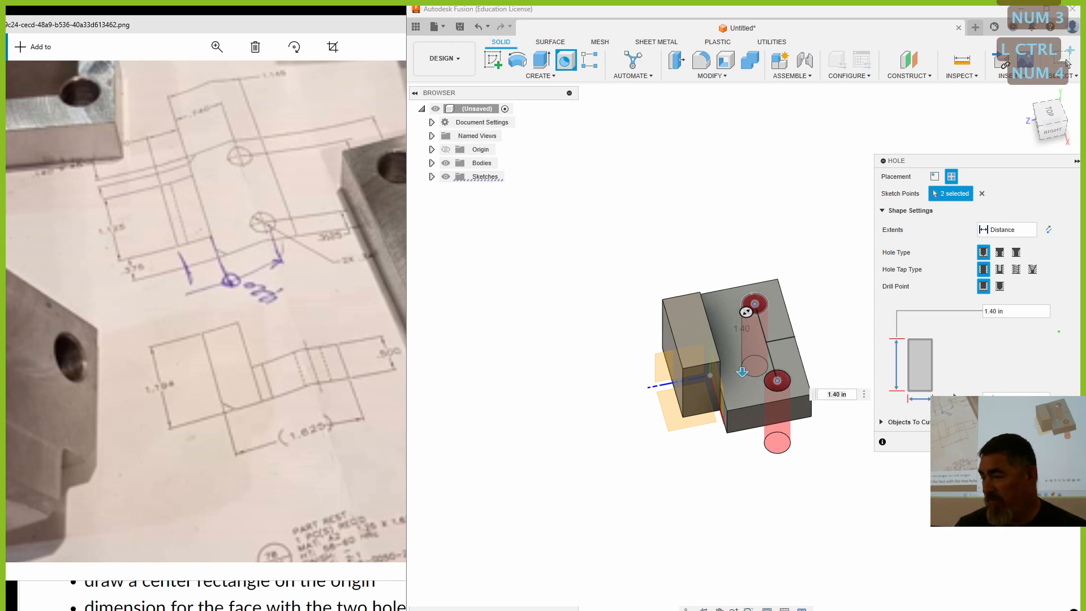
{"action": "key", "text": "Return"}
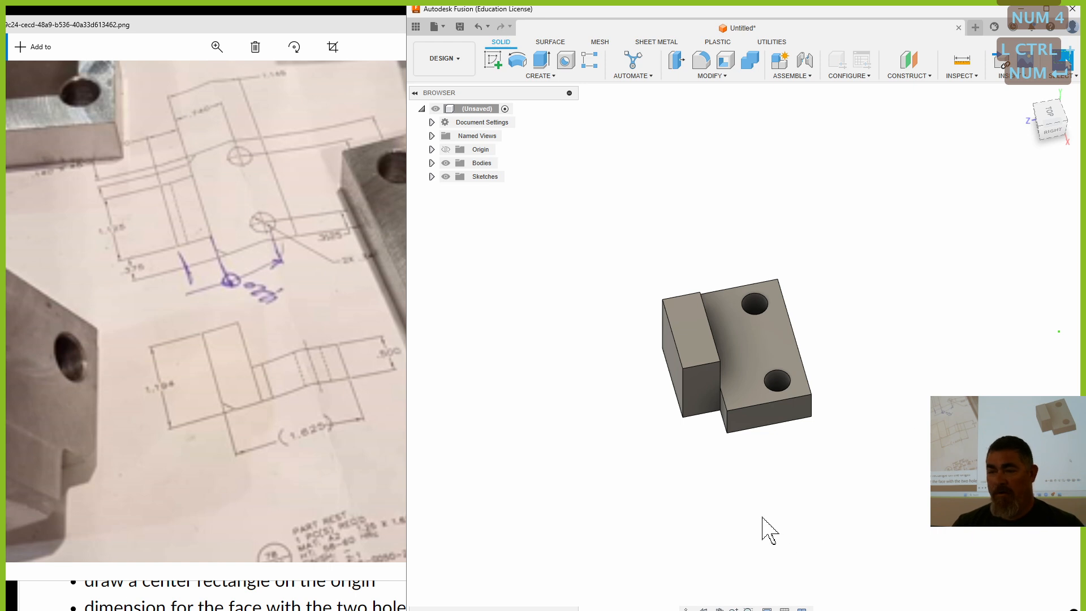
Chamfer the wide block's two vertical corner edges beside the tall block and the tall block's lower outer edge by 0.1 in, equal distance.
{"action": "middle_click_drag", "start_coordinate": [790, 572], "coordinate": [794, 509], "text": "shift"}
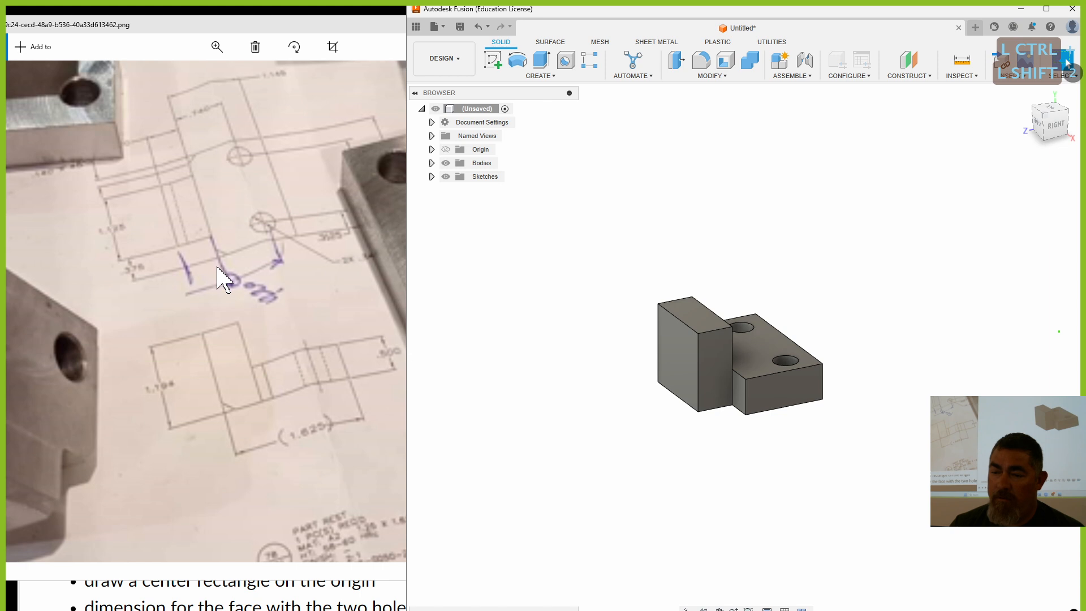
{"action": "left_click", "coordinate": [44, 193]}
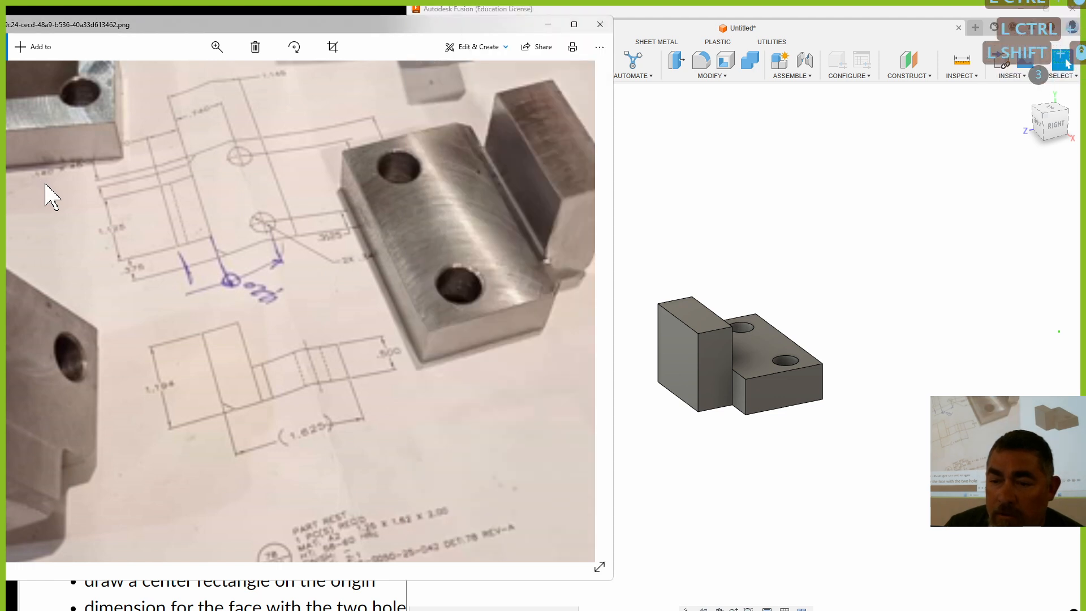
{"action": "left_click", "coordinate": [695, 189]}
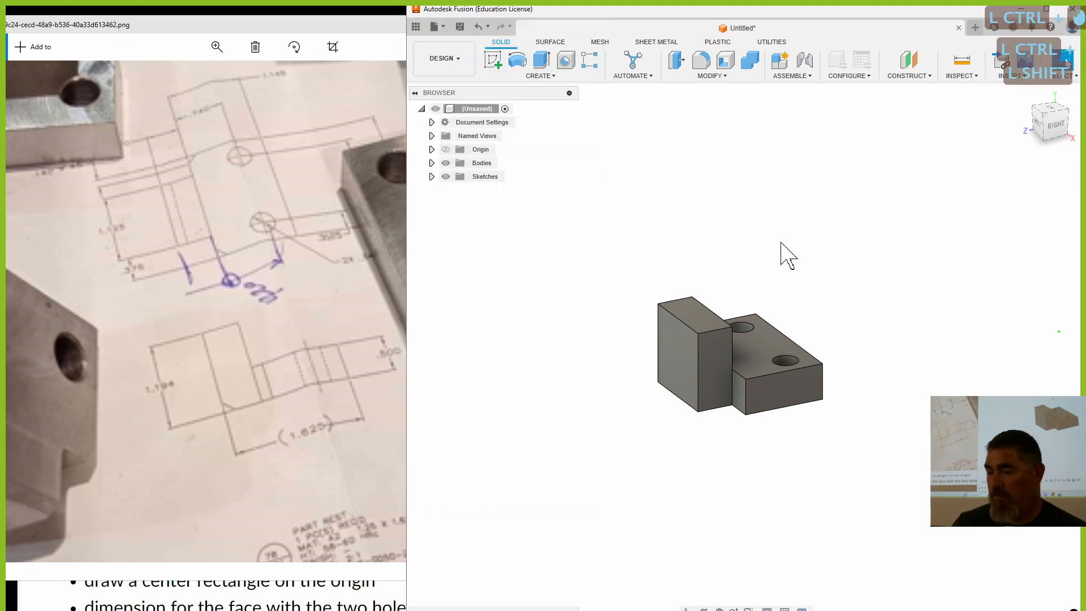
{"action": "middle_click_drag", "start_coordinate": [783, 250], "coordinate": [766, 250], "text": "shift"}
{"action": "left_click", "coordinate": [711, 76]}
{"action": "left_click", "coordinate": [693, 125]}
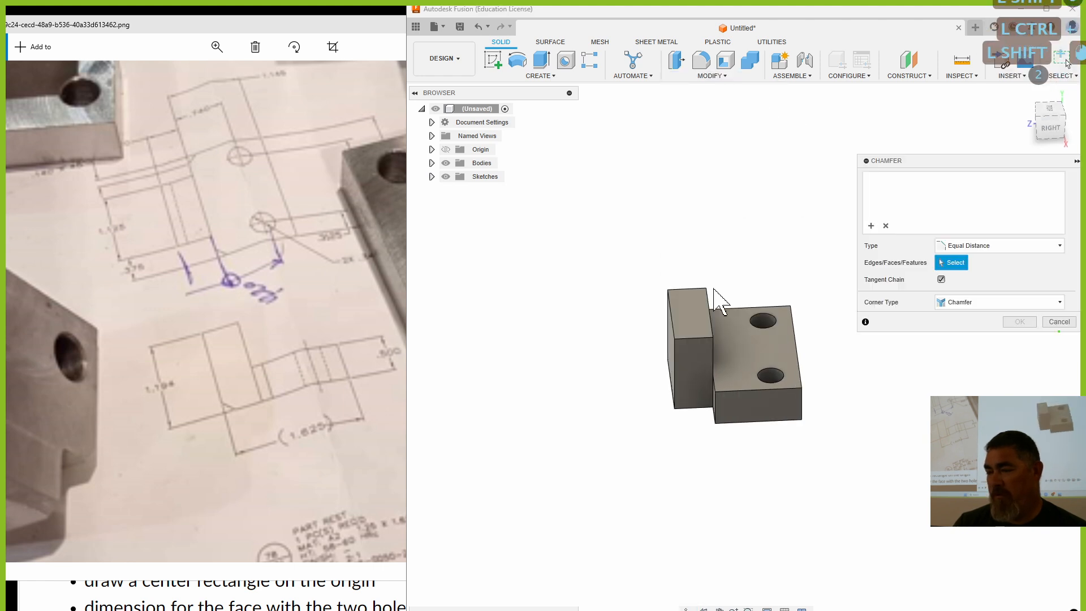
{"action": "left_click", "coordinate": [717, 412]}
{"action": "middle_click_drag", "start_coordinate": [717, 414], "coordinate": [682, 330], "text": "shift"}
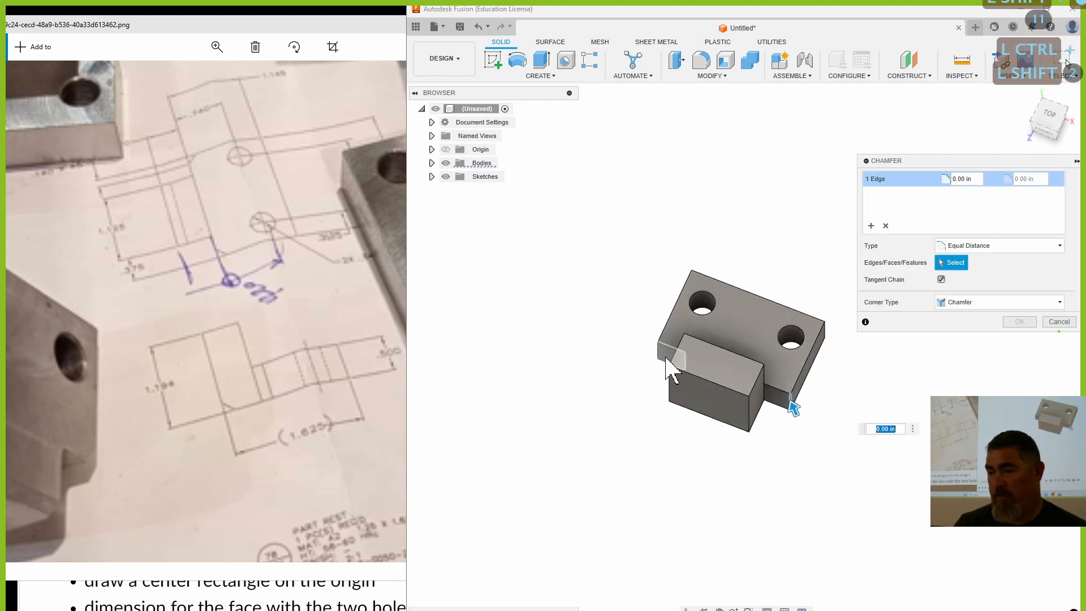
{"action": "left_click", "coordinate": [658, 355], "text": "ctrl"}
{"action": "middle_click_drag", "start_coordinate": [627, 402], "coordinate": [618, 366], "text": "shift"}
{"action": "left_click", "coordinate": [679, 390], "text": "ctrl"}
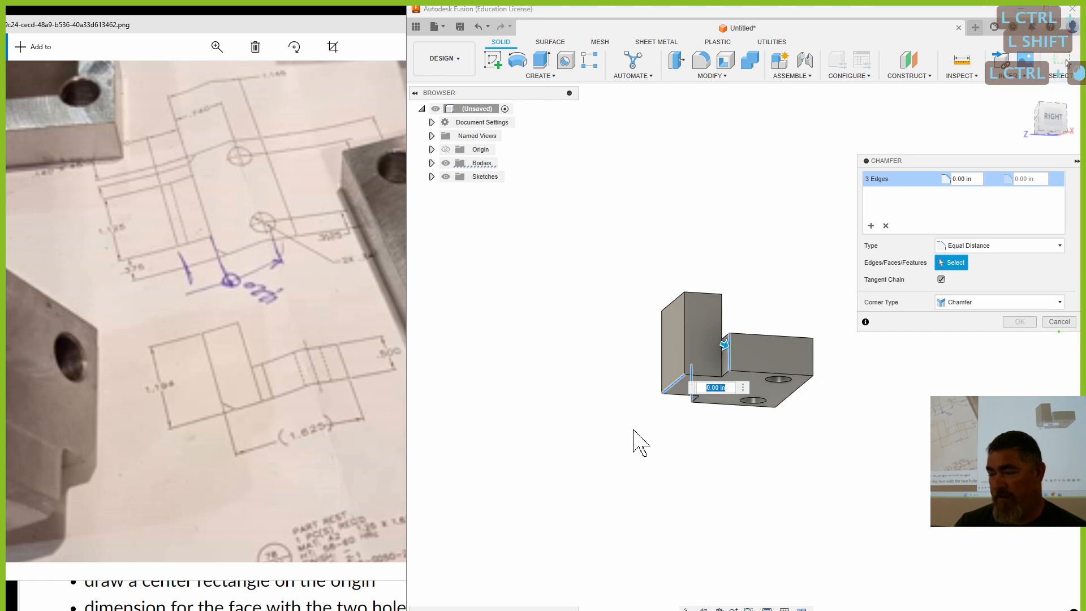
{"action": "scroll", "coordinate": [642, 441], "scroll_direction": "up", "scroll_amount": 3}
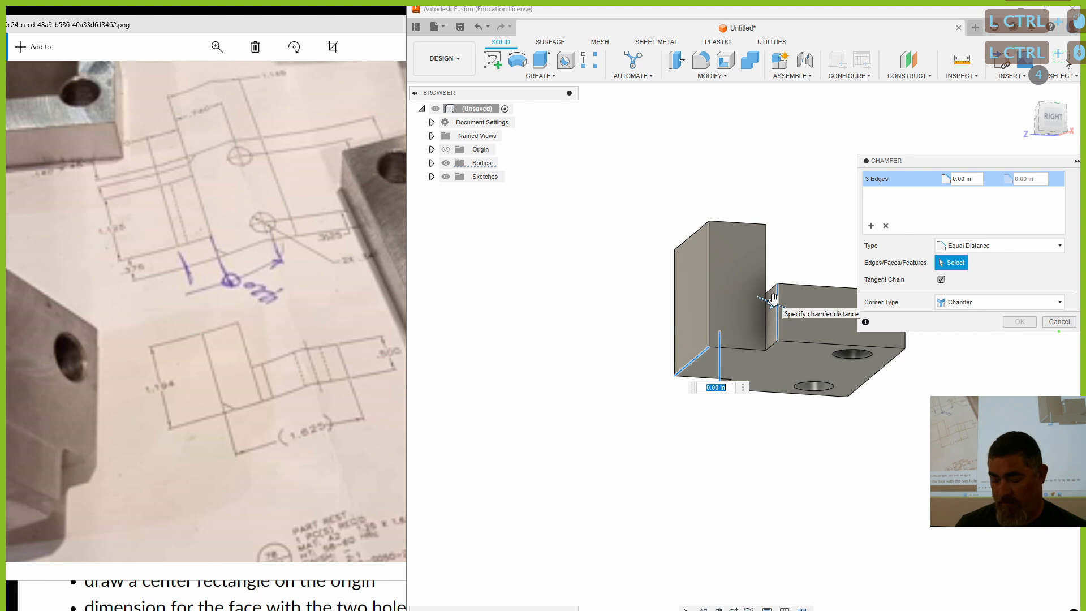
{"action": "type", "text": ".1"}
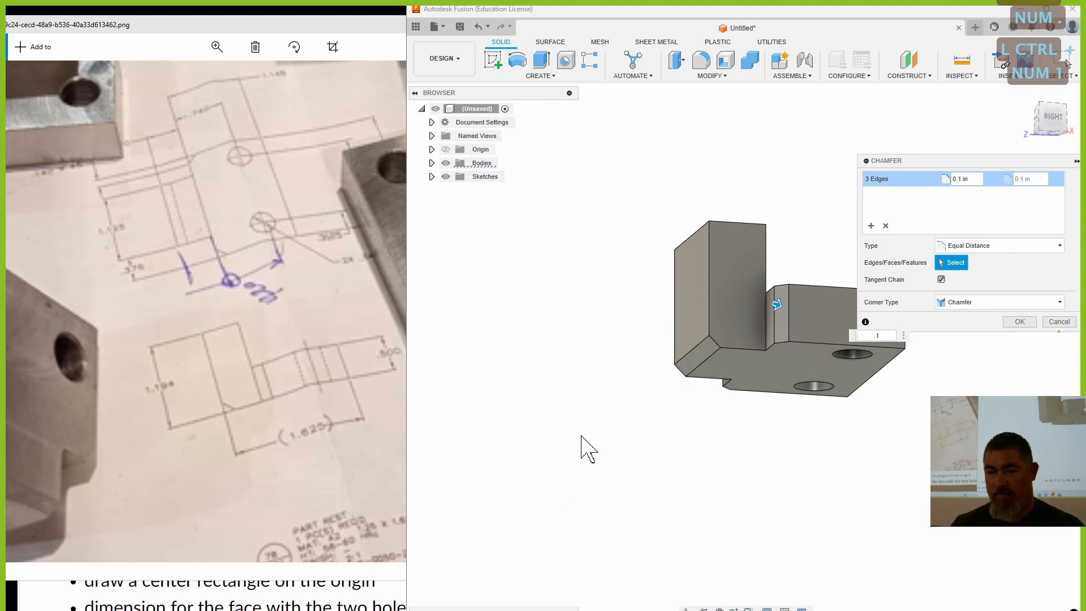
{"action": "middle_click_drag", "start_coordinate": [582, 449], "coordinate": [718, 441], "text": "shift"}
{"action": "left_click", "coordinate": [1020, 321]}
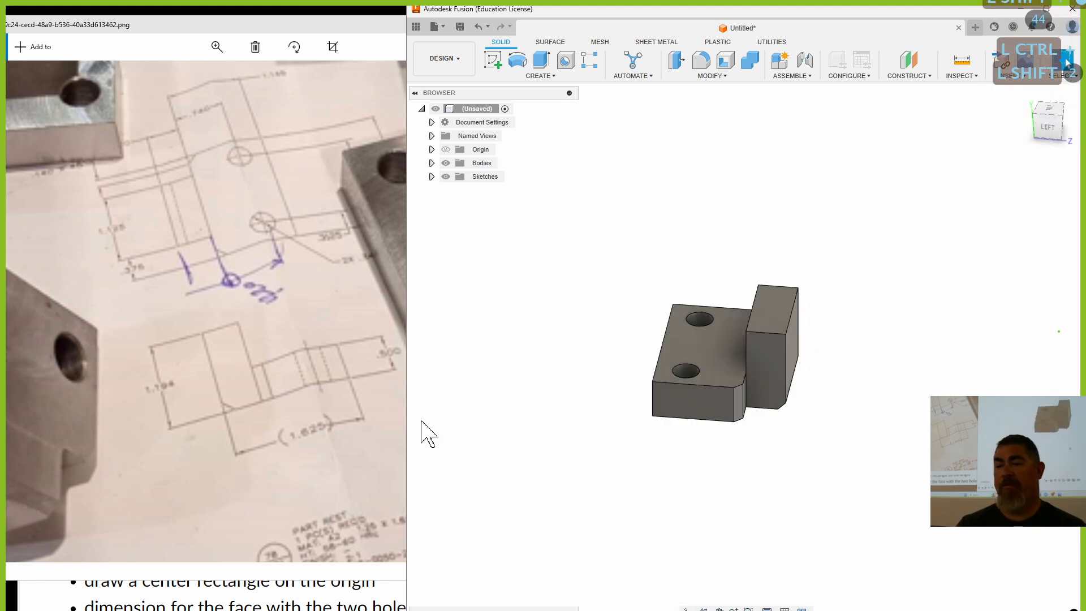
Compare the model's shape and chamfers with the machined parts in the exercise photo from several angles.
{"action": "left_click", "coordinate": [266, 359]}
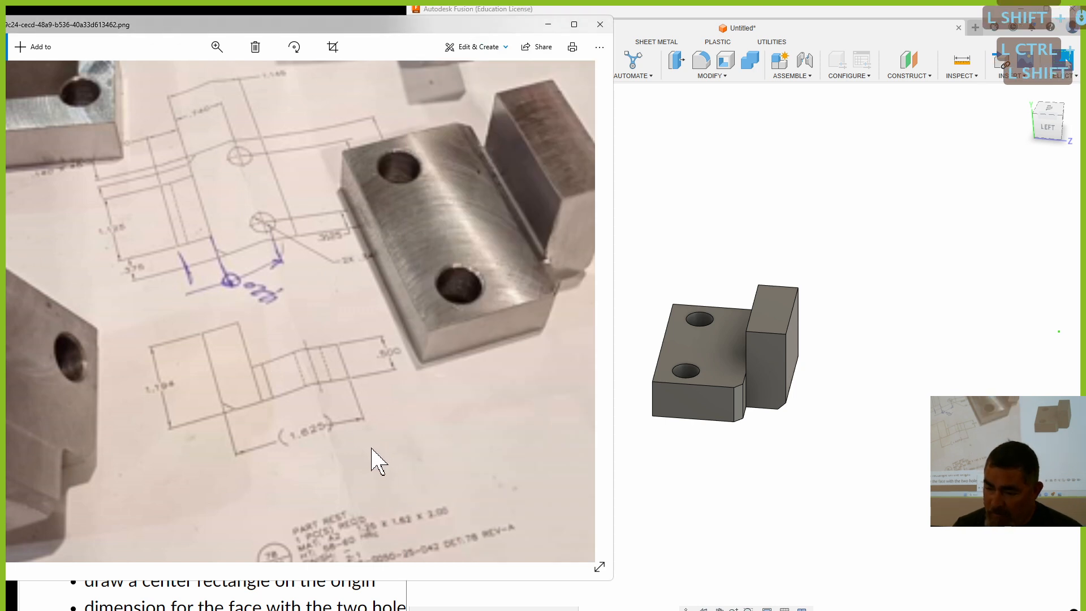
{"action": "mouse_move", "coordinate": [389, 501]}
{"action": "left_mouse_down"}
{"action": "mouse_move", "coordinate": [412, 355]}
{"action": "mouse_move", "coordinate": [395, 379]}
{"action": "left_mouse_up"}
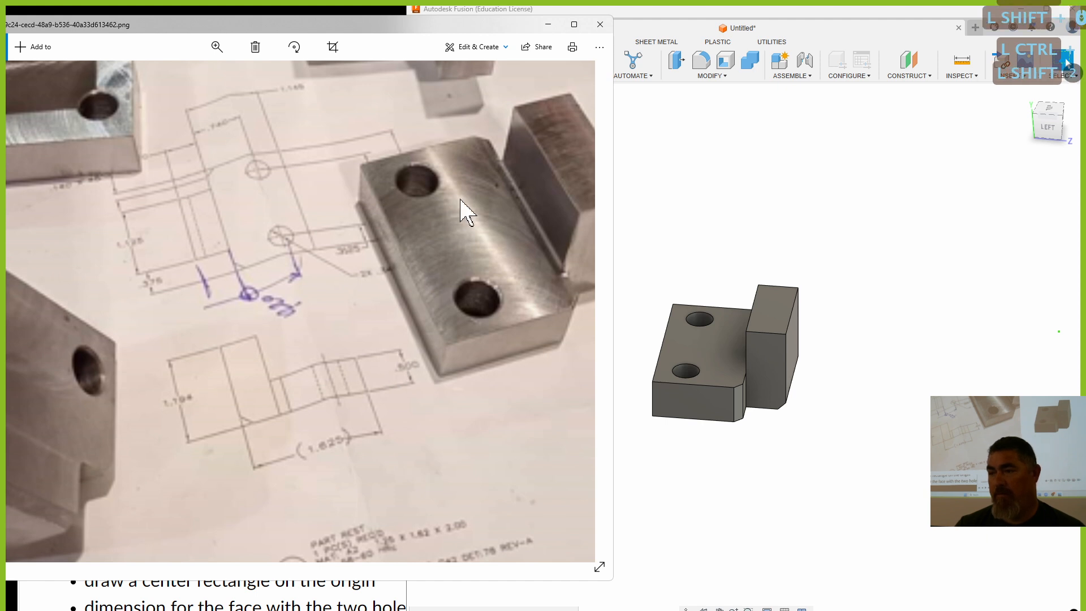
{"action": "scroll", "coordinate": [416, 345], "scroll_direction": "down", "scroll_amount": 5, "text": "ctrl"}
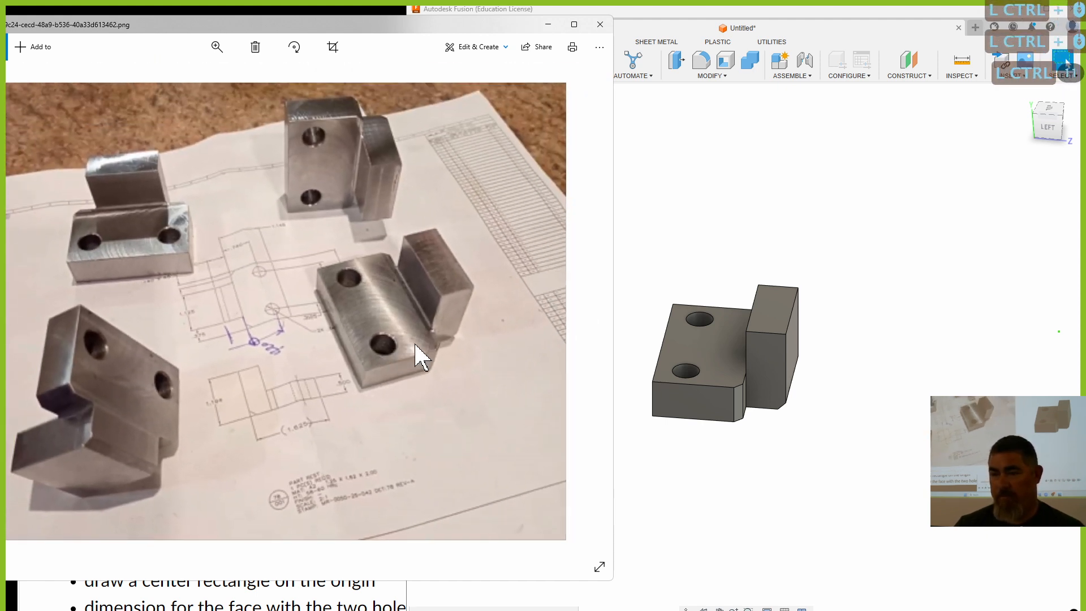
{"action": "scroll", "coordinate": [415, 344], "scroll_direction": "down", "scroll_amount": 1, "text": "ctrl"}
{"action": "middle_click_drag", "start_coordinate": [872, 462], "coordinate": [691, 430], "text": "shift"}
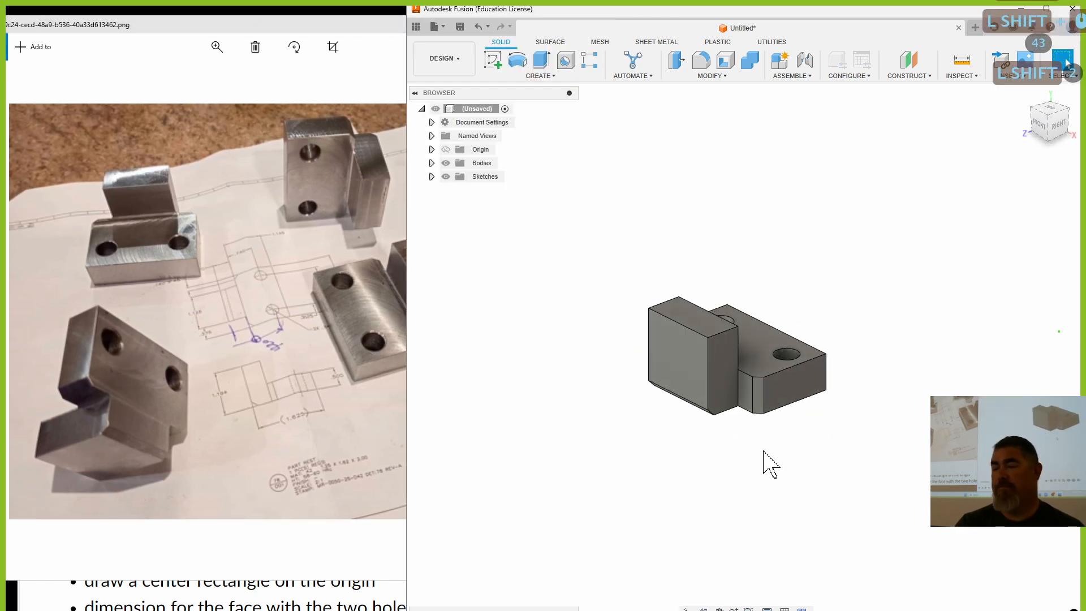
{"action": "middle_click_drag", "start_coordinate": [886, 512], "coordinate": [853, 500], "text": "shift"}
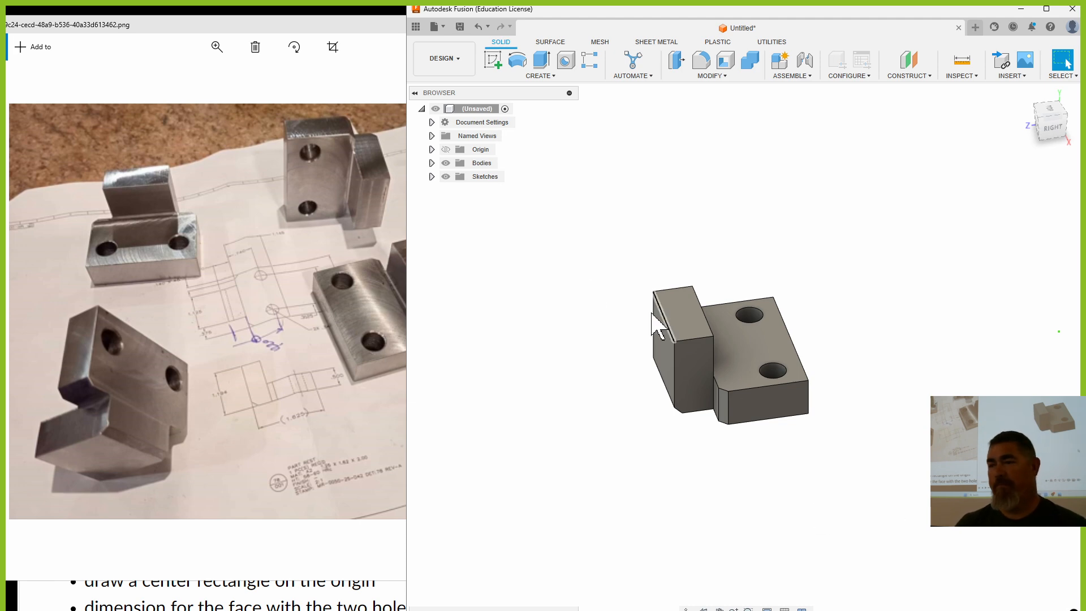
Close the exercise photo and switch to the browser, maximizing the 2.3.2 Exercise: Planning Models page.
{"action": "left_click", "coordinate": [382, 33]}
{"action": "left_click", "coordinate": [598, 24]}
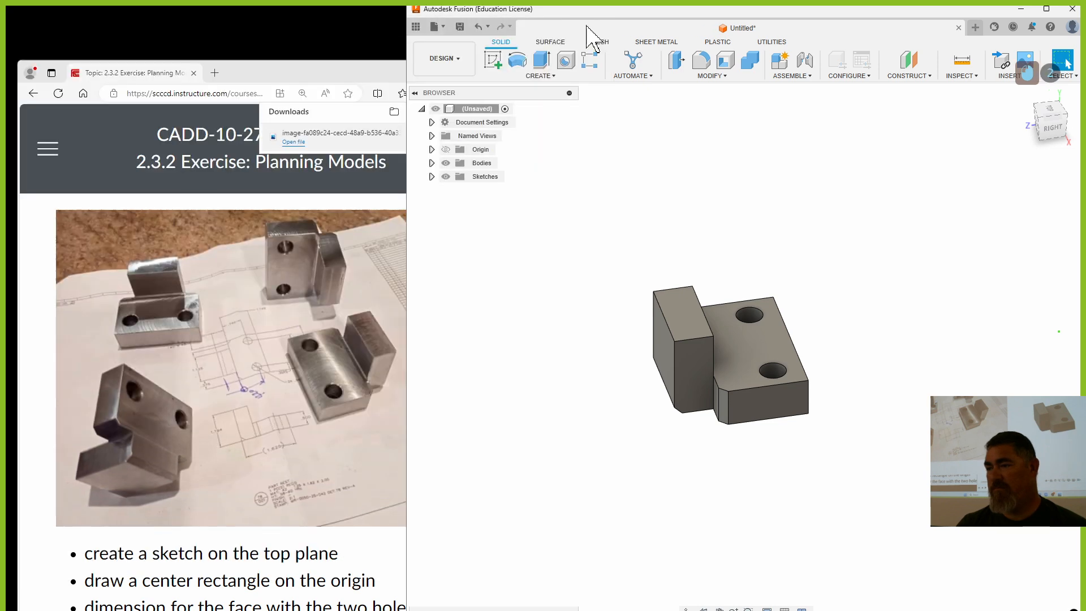
{"action": "left_click", "coordinate": [357, 68]}
{"action": "left_click", "coordinate": [499, 70]}
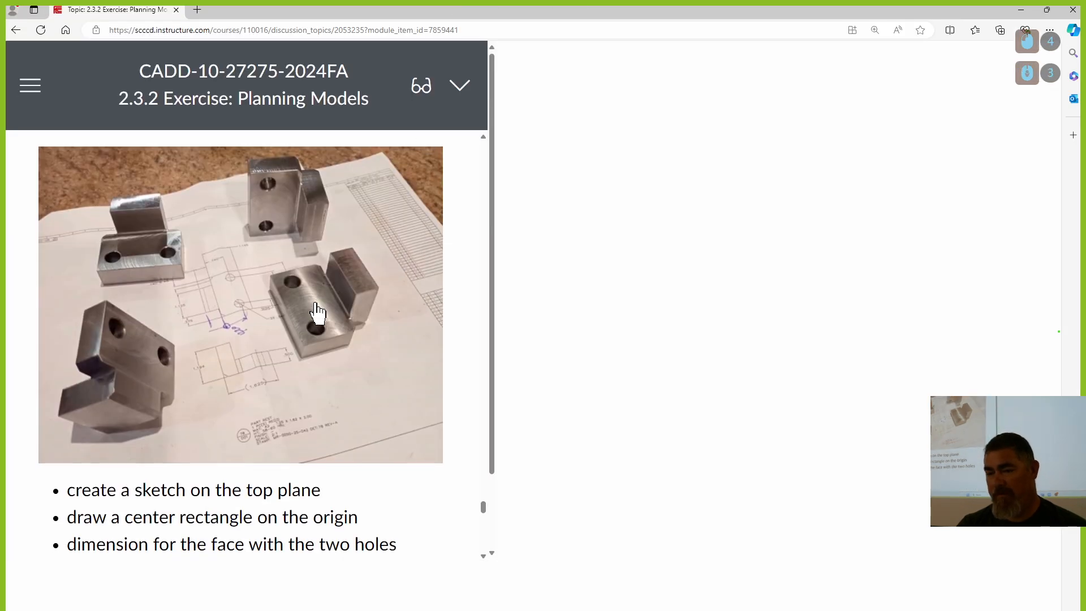
Review the bracket's planning steps, the grooved pulley drawing and its list of modelling steps on the exercise page.
{"action": "scroll", "coordinate": [398, 314], "scroll_direction": "up", "scroll_amount": 2, "text": "ctrl"}
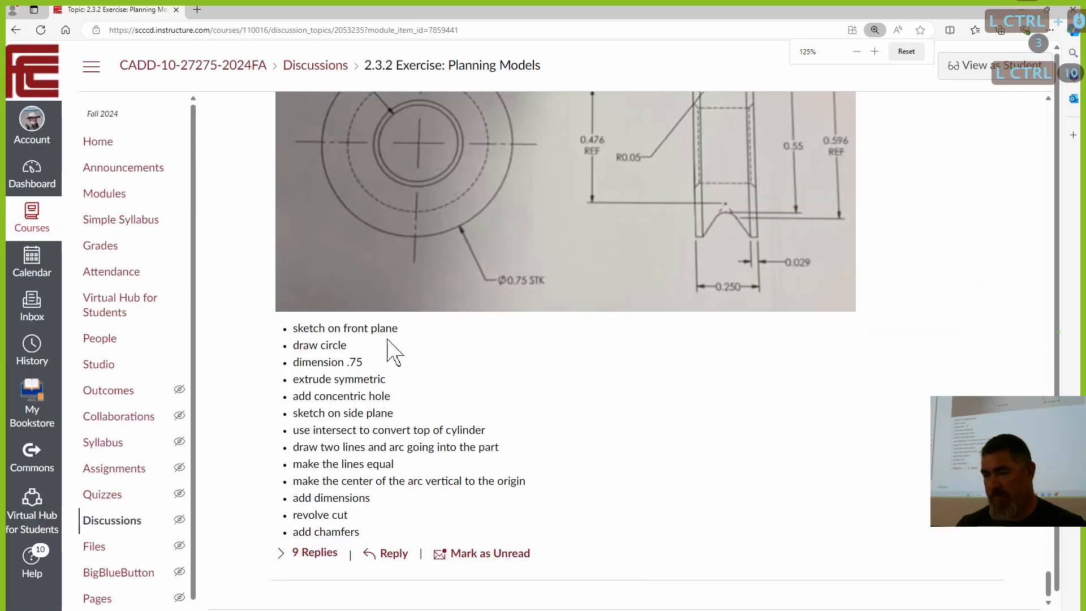
{"action": "scroll", "coordinate": [425, 348], "scroll_direction": "up", "scroll_amount": 13}
{"action": "scroll", "coordinate": [432, 360], "scroll_direction": "down", "scroll_amount": 6}
{"action": "scroll", "coordinate": [435, 370], "scroll_direction": "down", "scroll_amount": 2}
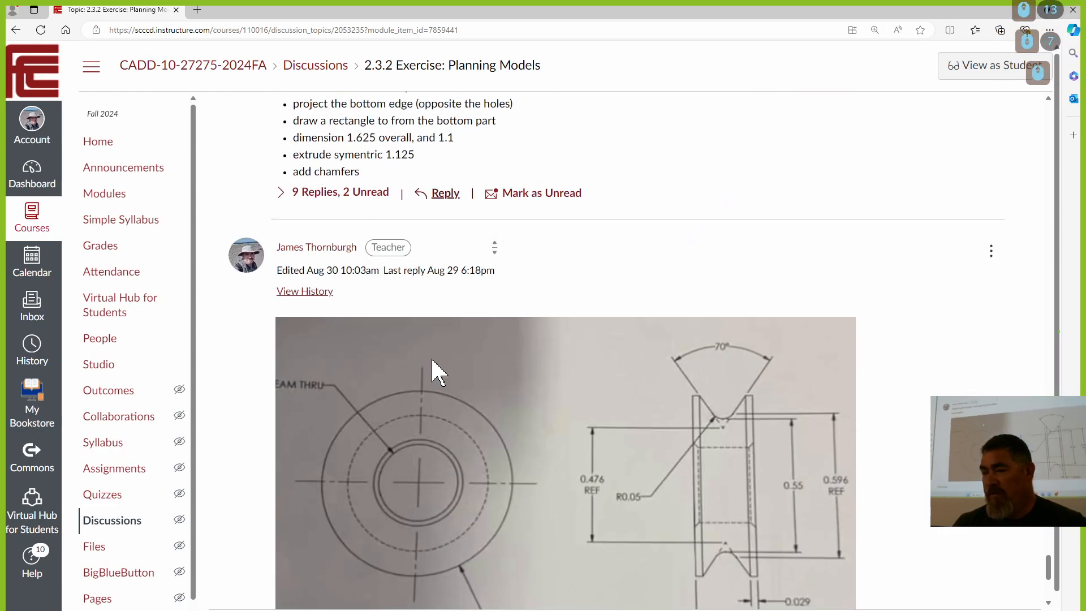
{"action": "scroll", "coordinate": [608, 359], "scroll_direction": "up", "scroll_amount": 6}
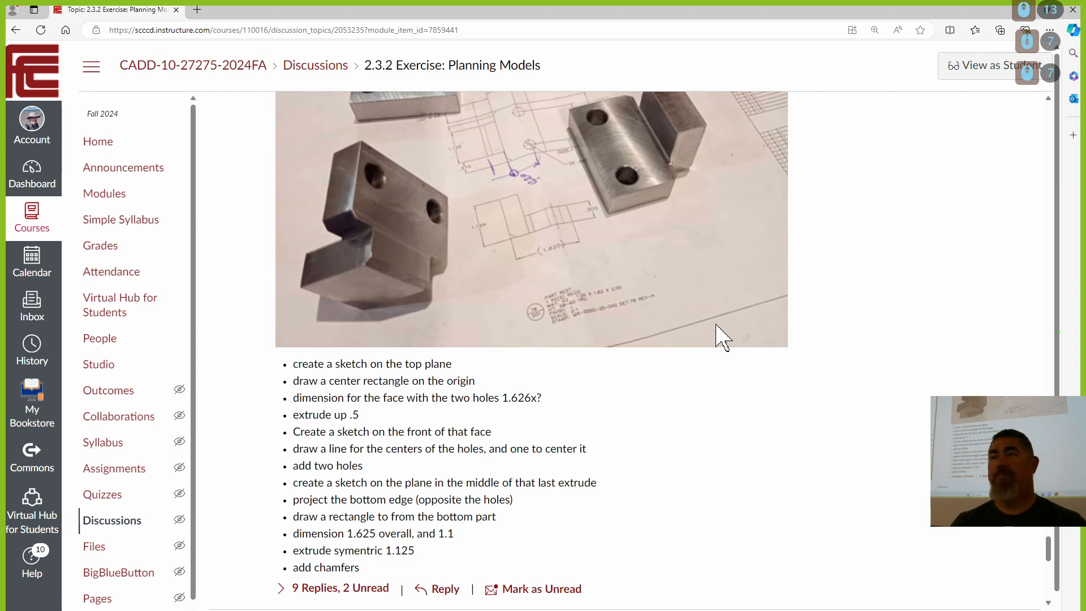
{"action": "scroll", "coordinate": [707, 356], "scroll_direction": "down", "scroll_amount": 4}
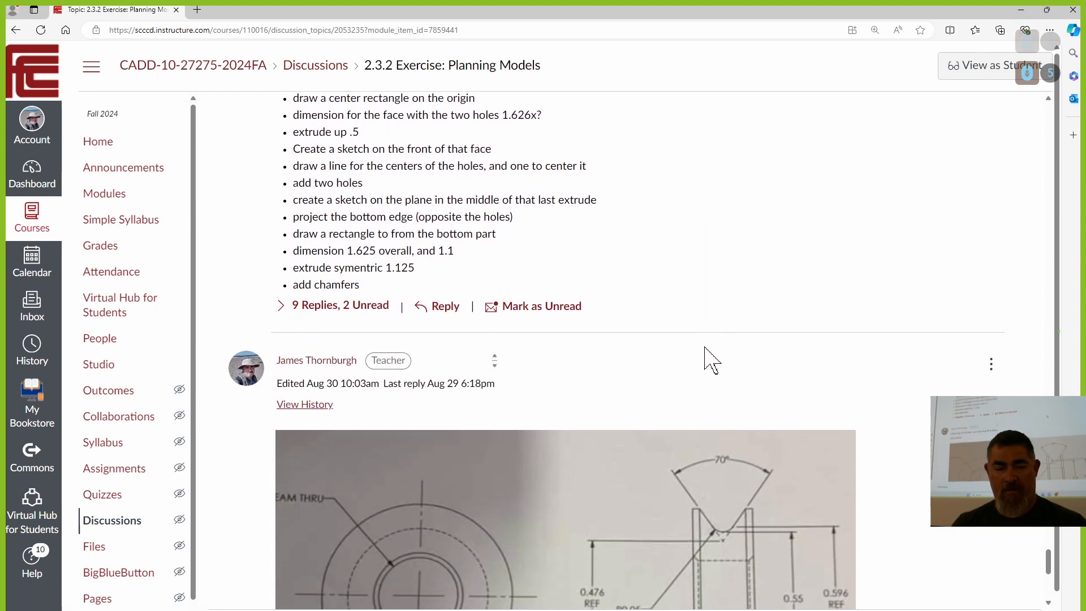
{"action": "scroll", "coordinate": [707, 360], "scroll_direction": "down", "scroll_amount": 3}
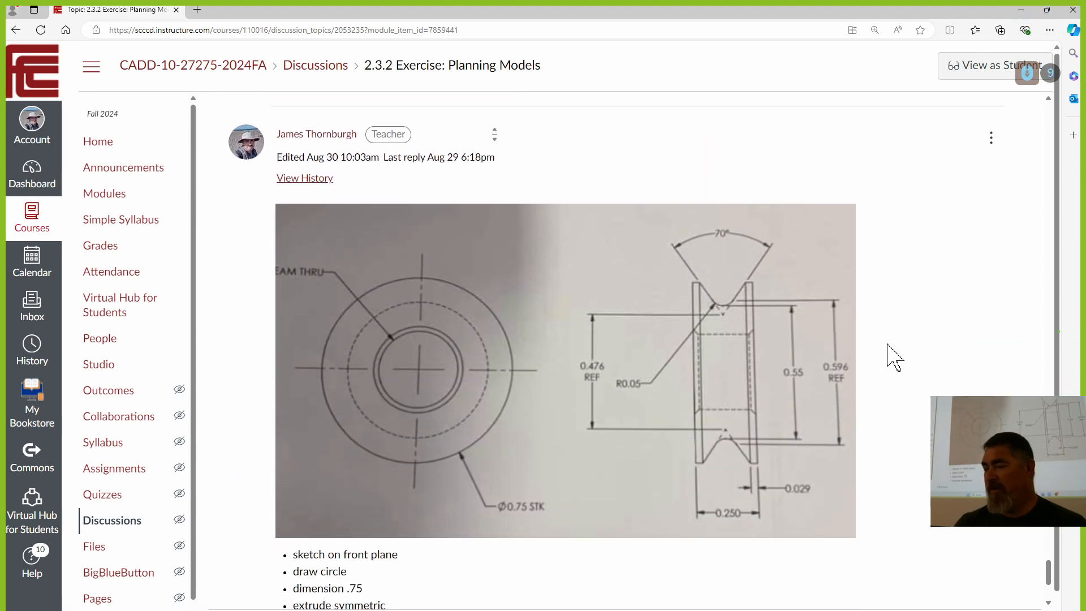
{"action": "scroll", "coordinate": [894, 356], "scroll_direction": "down", "scroll_amount": 1}
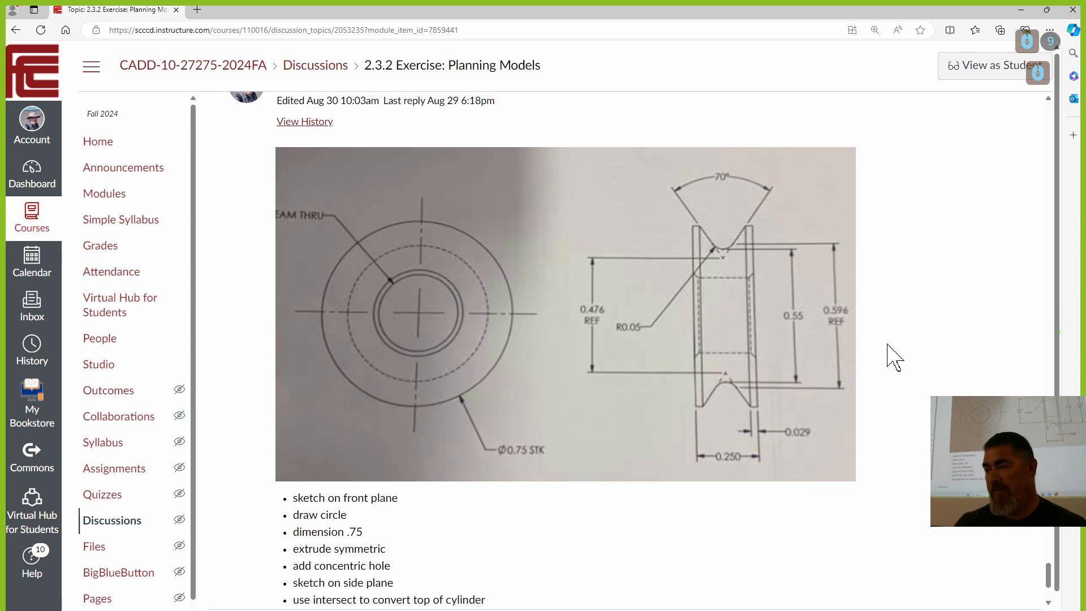
{"action": "scroll", "coordinate": [894, 357], "scroll_direction": "down", "scroll_amount": 2}
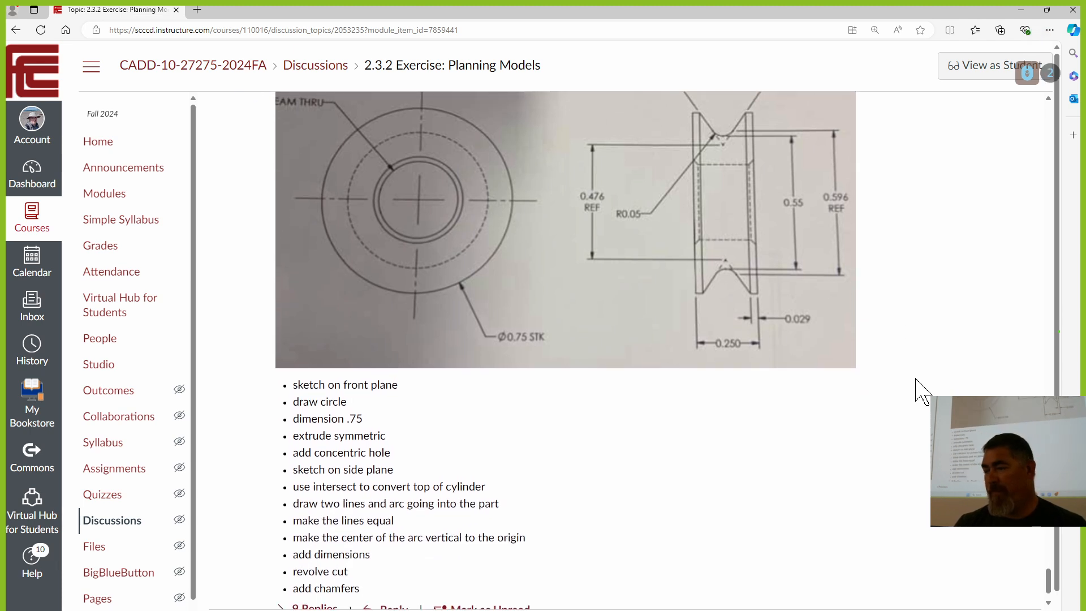
{"action": "key", "text": "ctrl"}
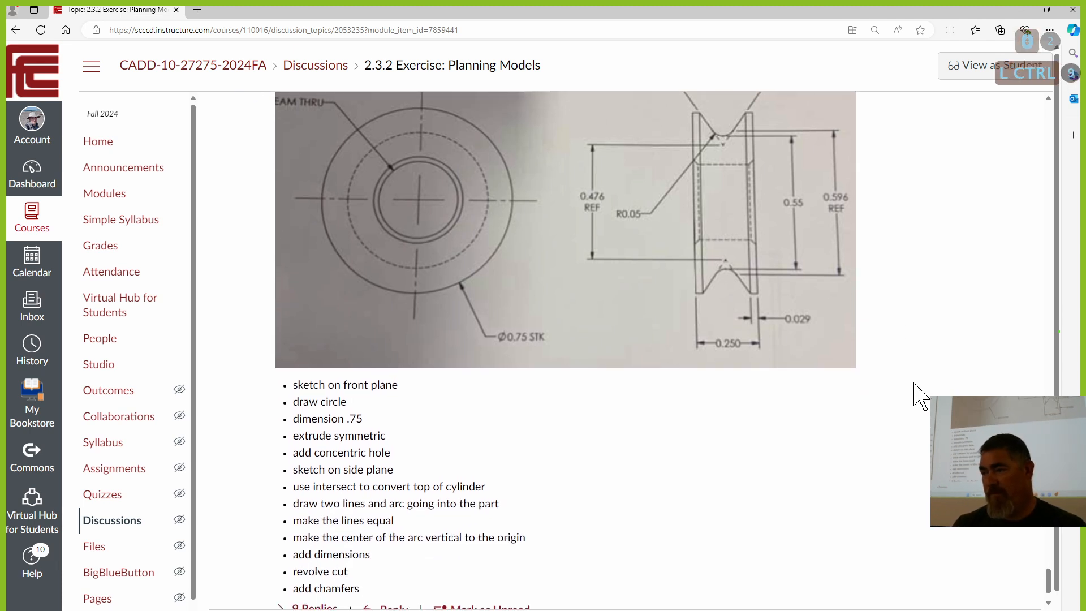
{"action": "scroll", "coordinate": [919, 394], "scroll_direction": "down", "scroll_amount": 1, "text": "ctrl"}
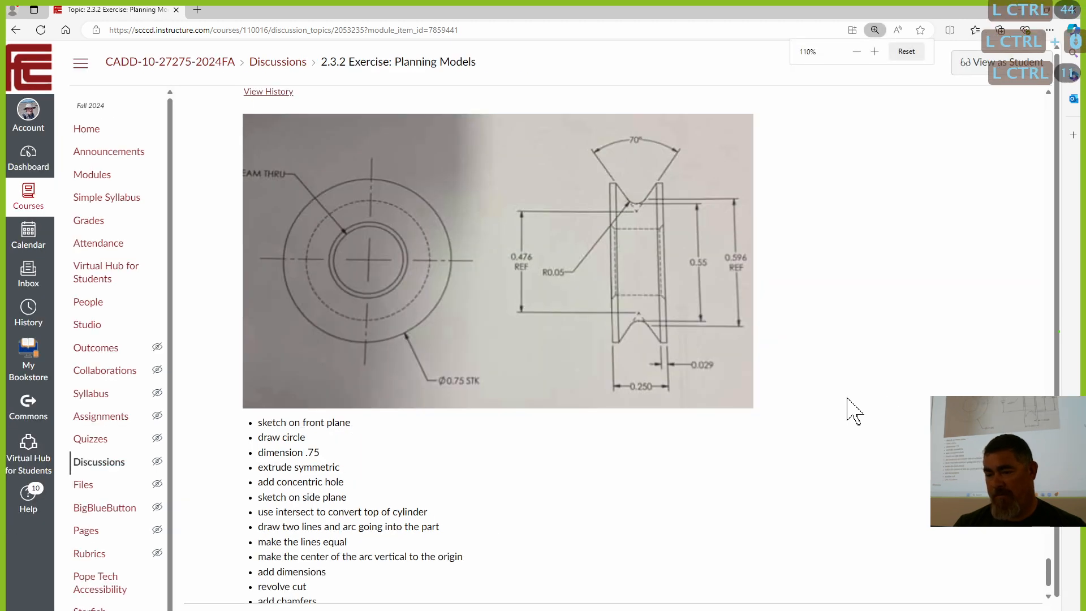
{"action": "scroll", "coordinate": [856, 410], "scroll_direction": "down", "scroll_amount": 1}
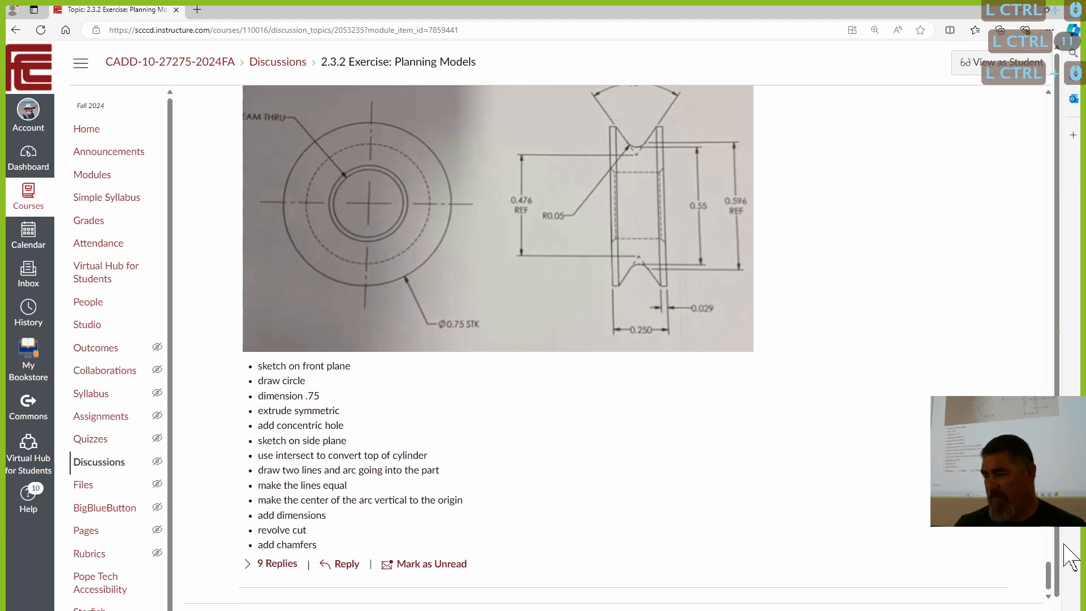
{"action": "scroll", "coordinate": [1053, 588], "scroll_direction": "up", "scroll_amount": 1}
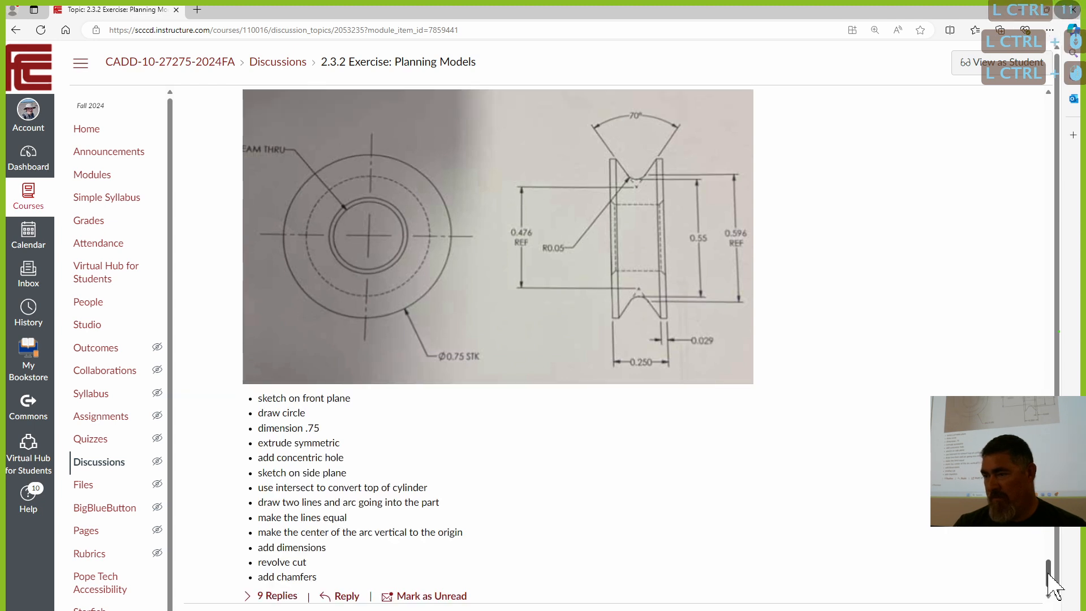
{"action": "left_click", "coordinate": [1049, 598]}
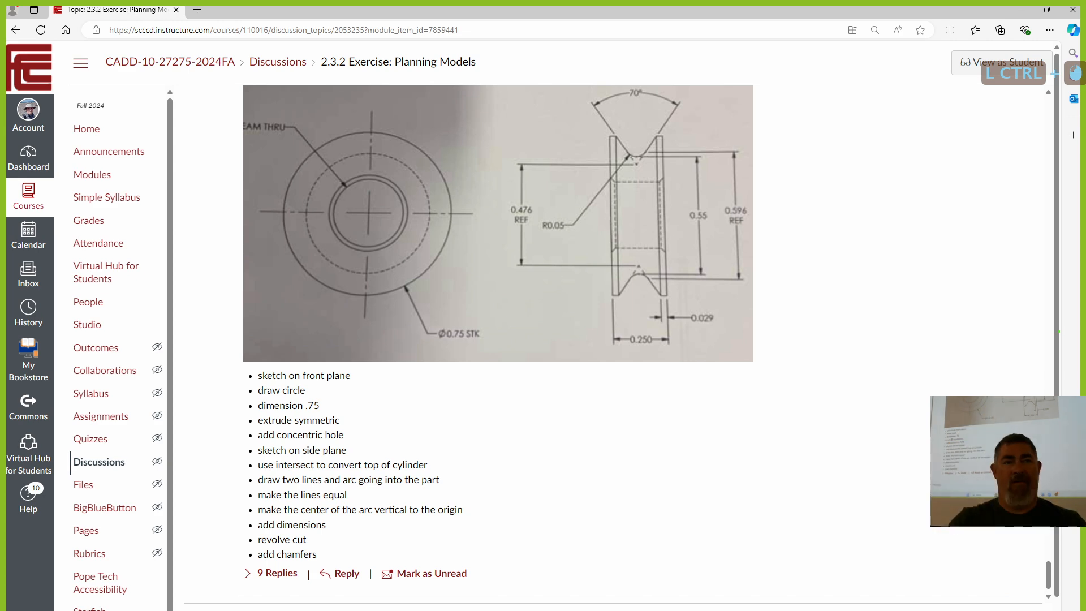
Switch to Autodesk Fusion, start a new design and sketch a center-point circle at the origin on the front plane.
{"action": "left_click", "coordinate": [657, 610], "text": "ctrl"}
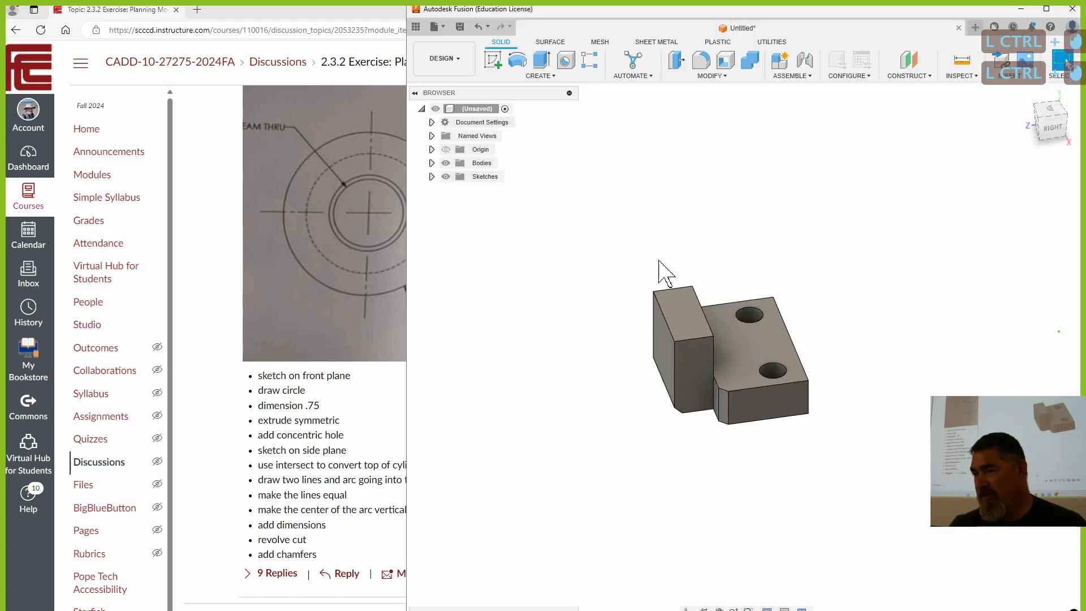
{"action": "key", "text": "ctrl+n"}
{"action": "left_click", "coordinate": [493, 60]}
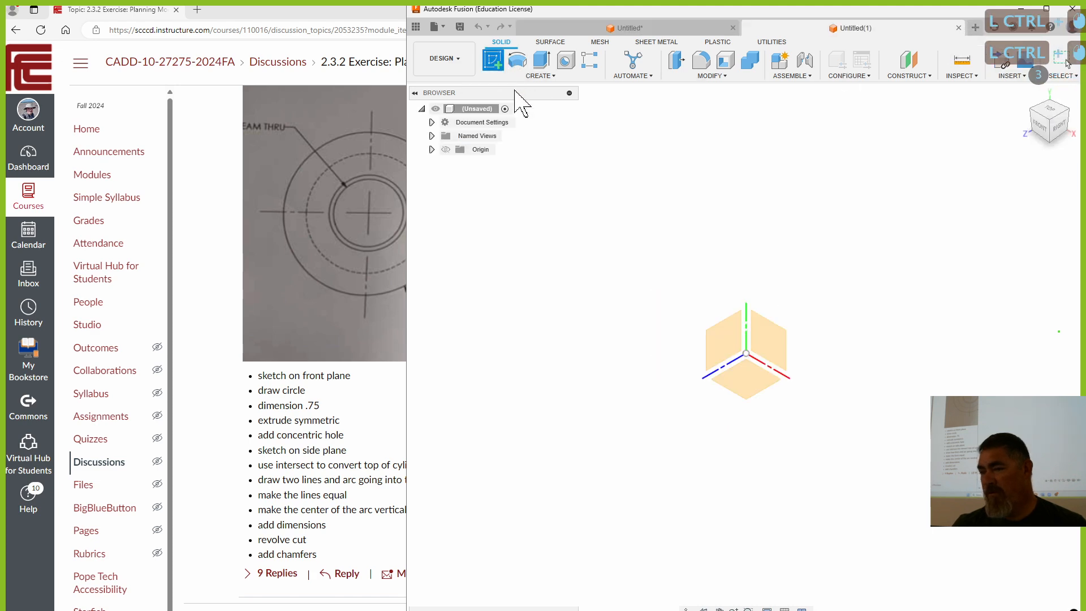
{"action": "left_click", "coordinate": [776, 342]}
{"action": "key", "text": "c"}
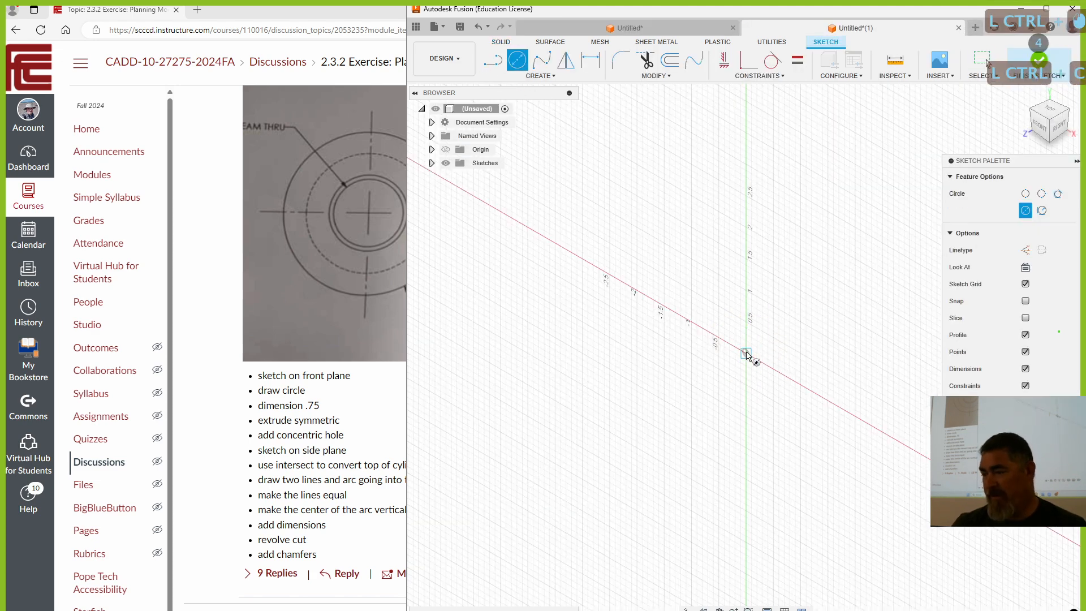
{"action": "left_click", "coordinate": [747, 354]}
{"action": "left_click", "coordinate": [784, 459]}
{"action": "left_click", "coordinate": [1038, 64]}
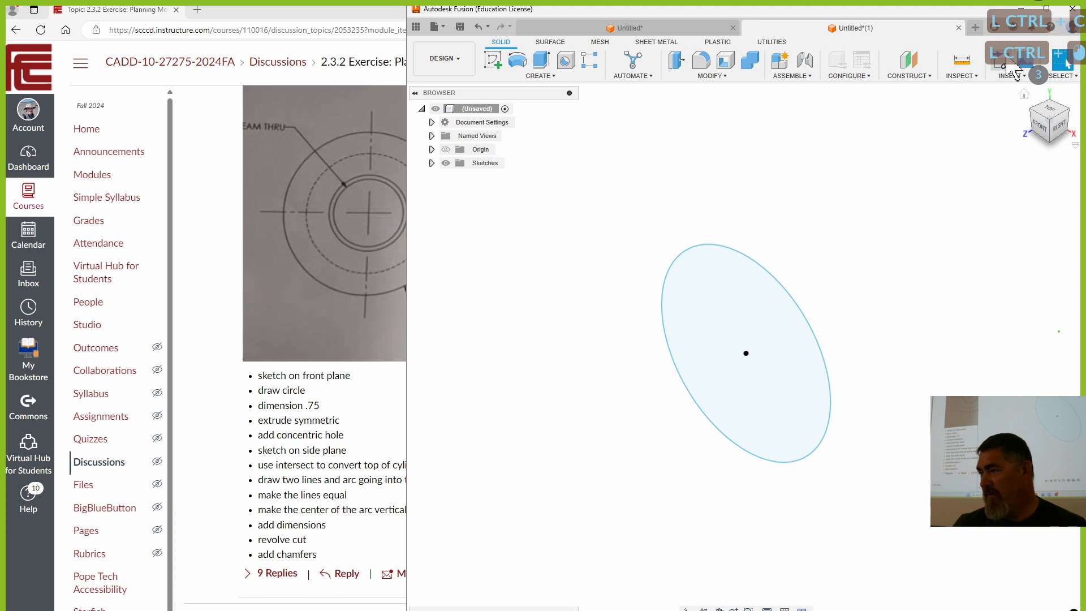
Extrude the circle symmetrically by 0.70 in whole length as a new body.
{"action": "left_click", "coordinate": [544, 63]}
{"action": "left_click_drag", "start_coordinate": [740, 357], "coordinate": [701, 379]}
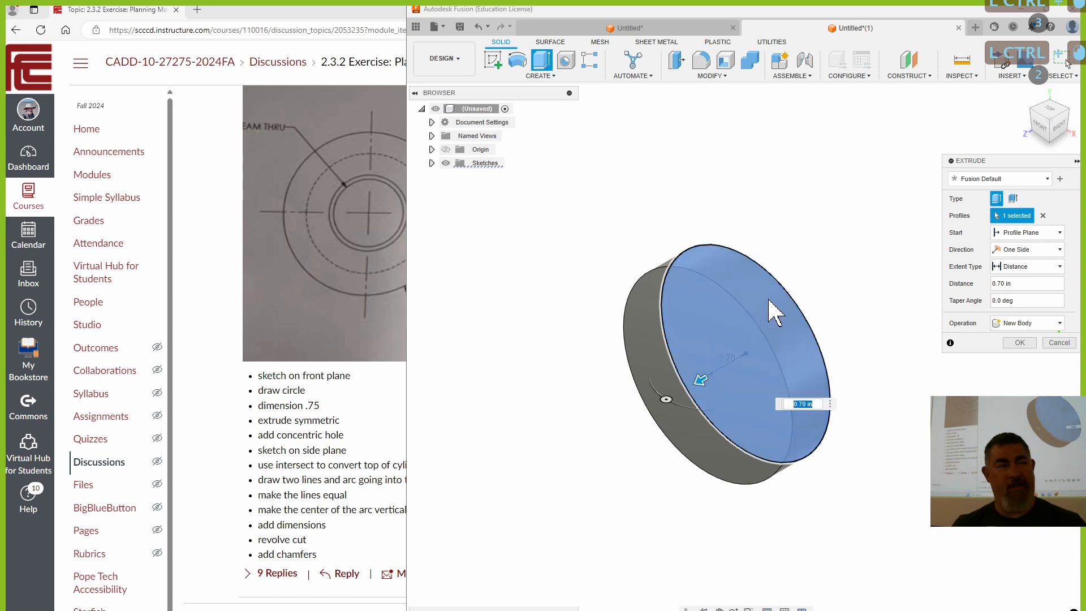
{"action": "left_click", "coordinate": [1035, 252]}
{"action": "left_click", "coordinate": [1025, 285]}
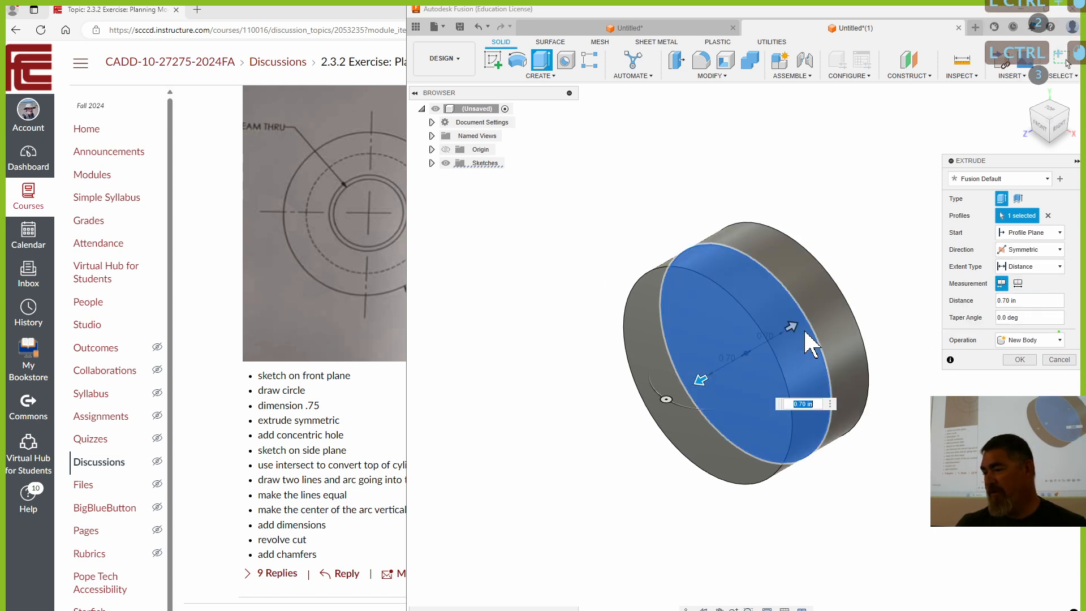
{"action": "left_click", "coordinate": [1018, 283]}
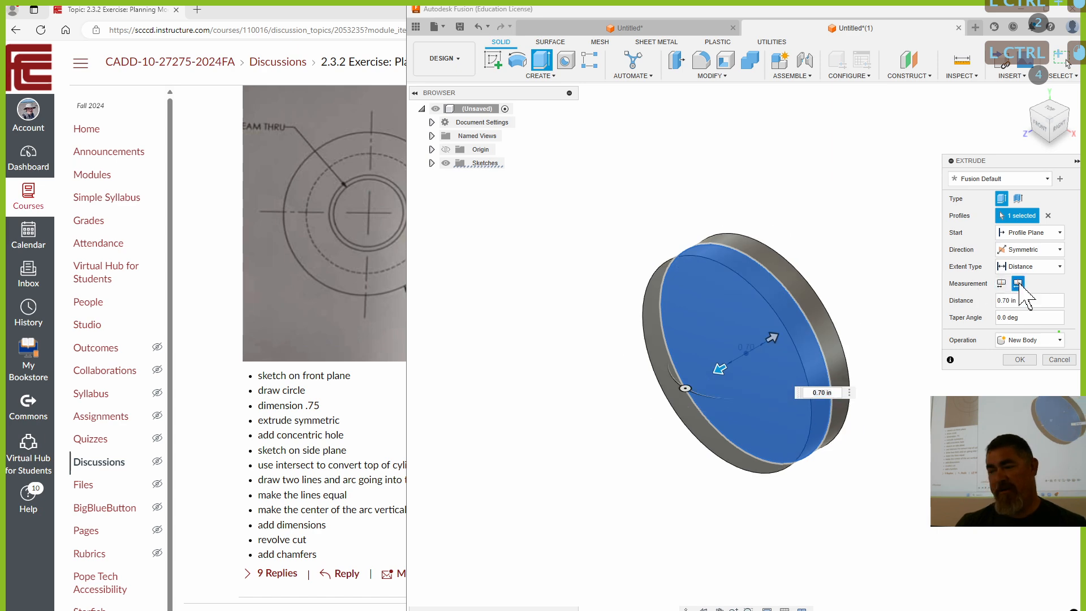
{"action": "left_click", "coordinate": [1019, 359]}
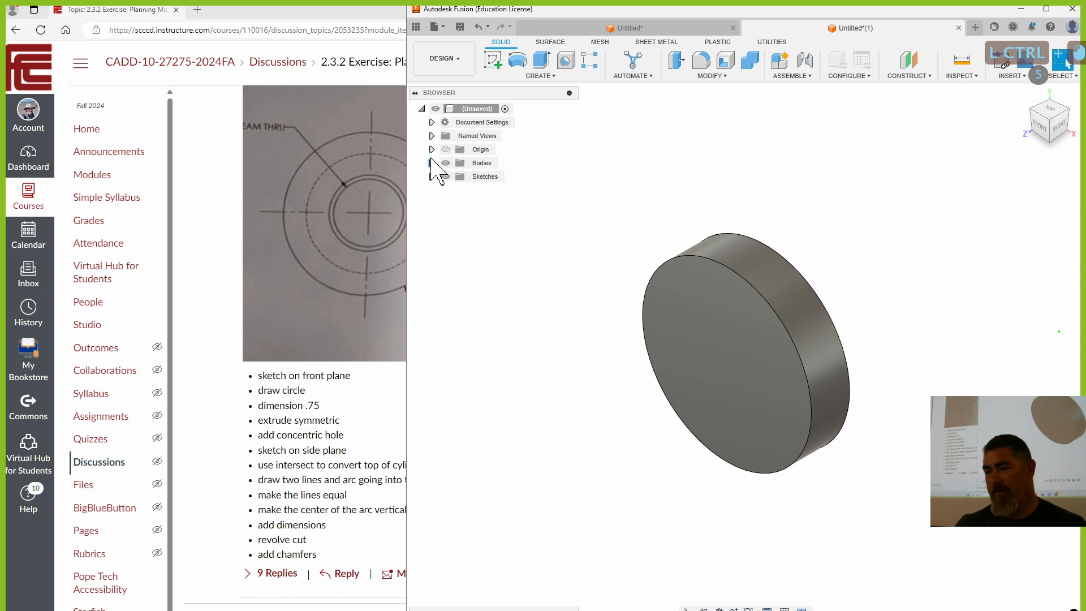
Start a sketch on the side origin plane, intersect the cylinder's round face with it and delete the lower intersection line.
{"action": "left_click", "coordinate": [446, 149]}
{"action": "middle_click_drag", "start_coordinate": [967, 303], "coordinate": [687, 362], "text": "shift"}
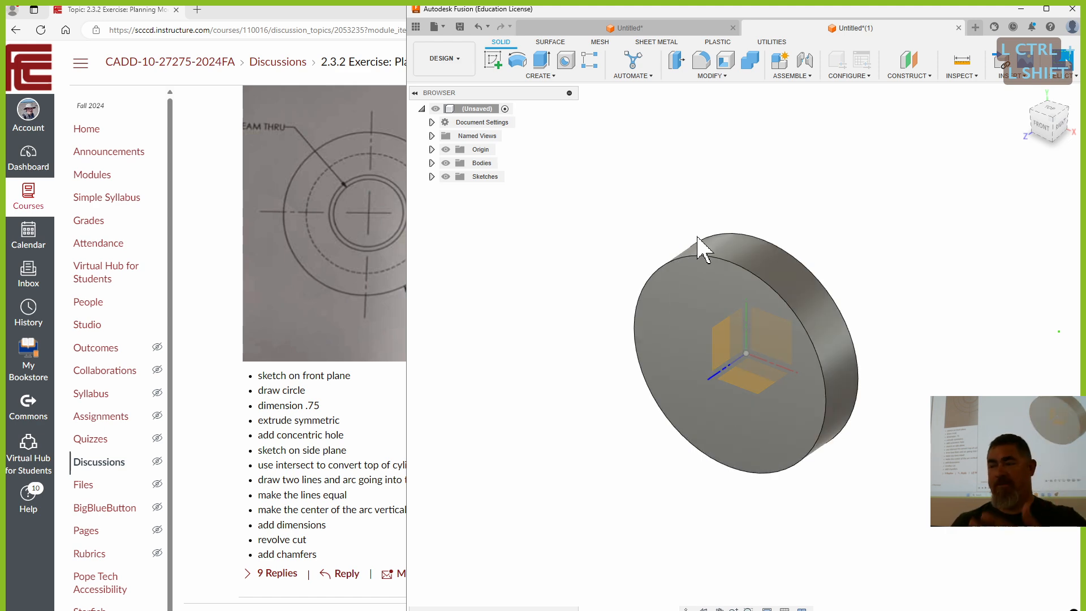
{"action": "left_click", "coordinate": [497, 59]}
{"action": "left_click", "coordinate": [701, 328]}
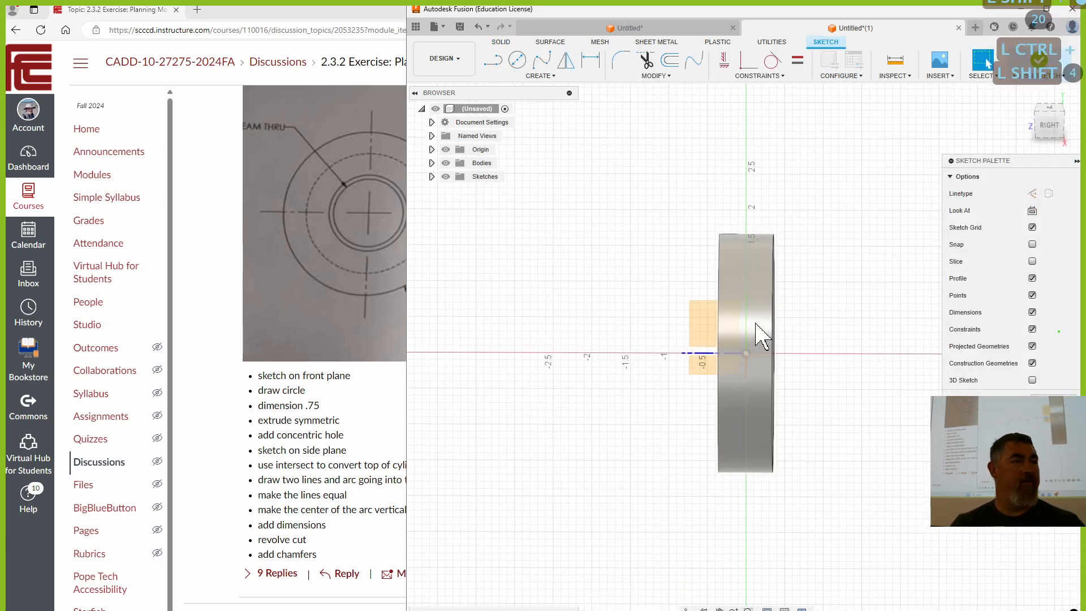
{"action": "left_click", "coordinate": [541, 75]}
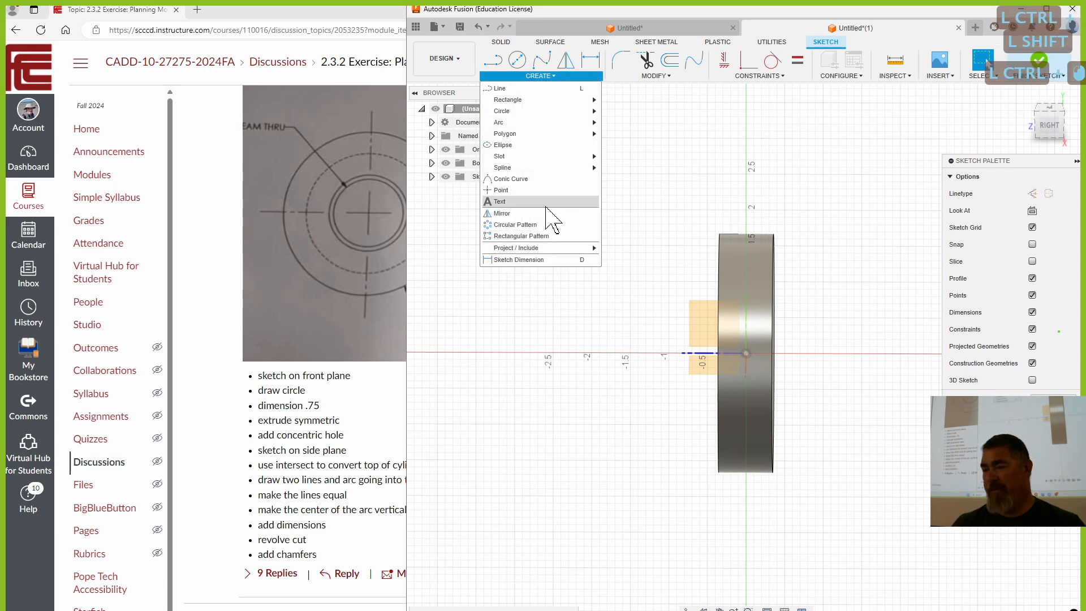
{"action": "left_click", "coordinate": [516, 247]}
{"action": "left_click", "coordinate": [623, 259]}
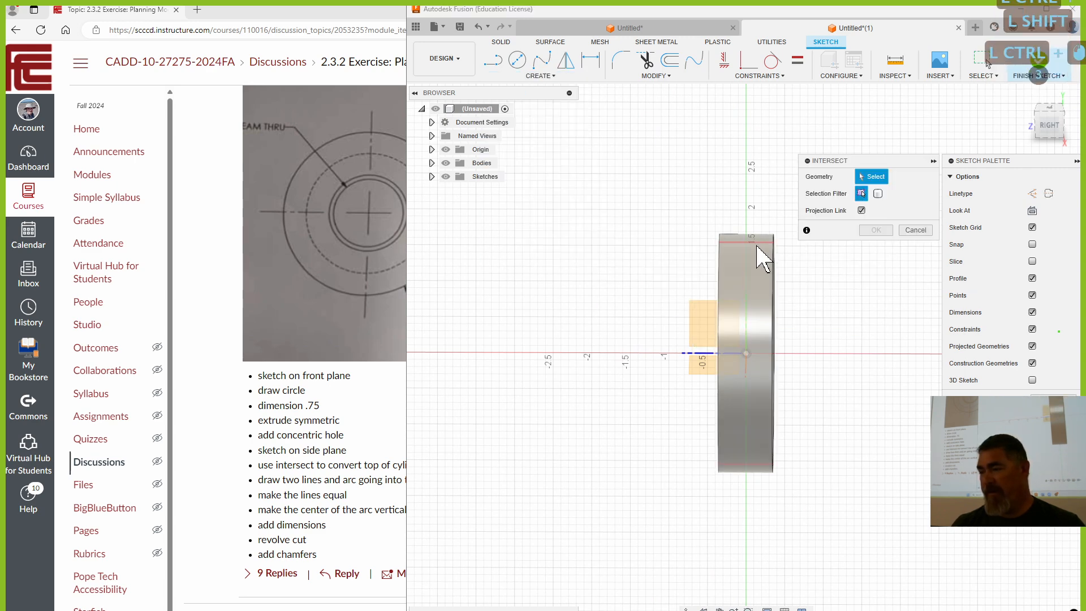
{"action": "left_click", "coordinate": [761, 254]}
{"action": "left_click", "coordinate": [882, 231]}
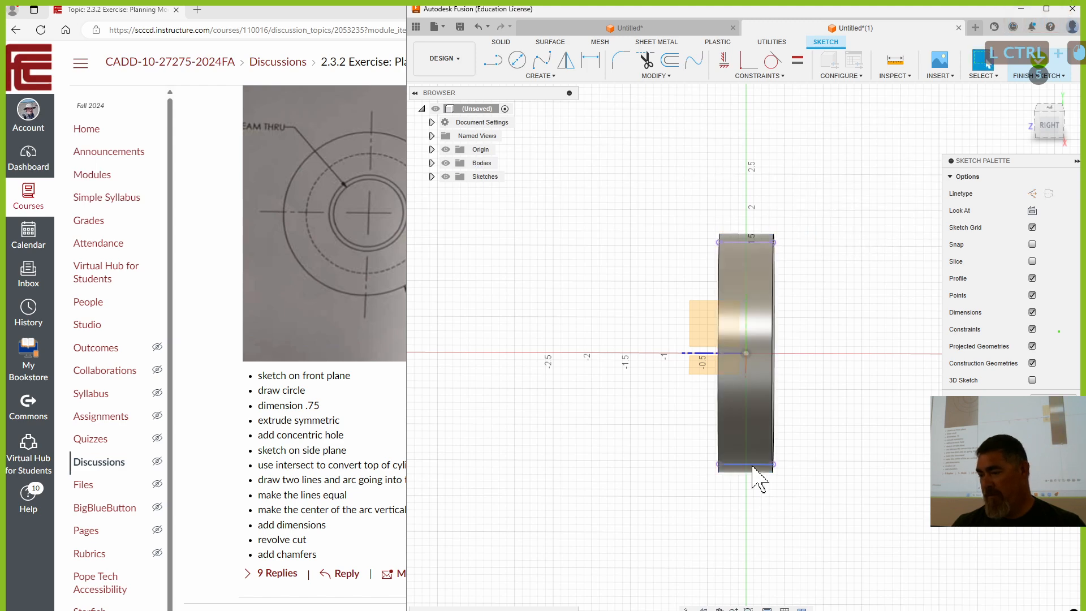
{"action": "key", "text": "Delete"}
Draw a line, tangent arc and line, about 0.52 in long, as a groove from the intersected top edge, making the second line tangent too.
{"action": "scroll", "coordinate": [741, 266], "scroll_direction": "up", "scroll_amount": 5}
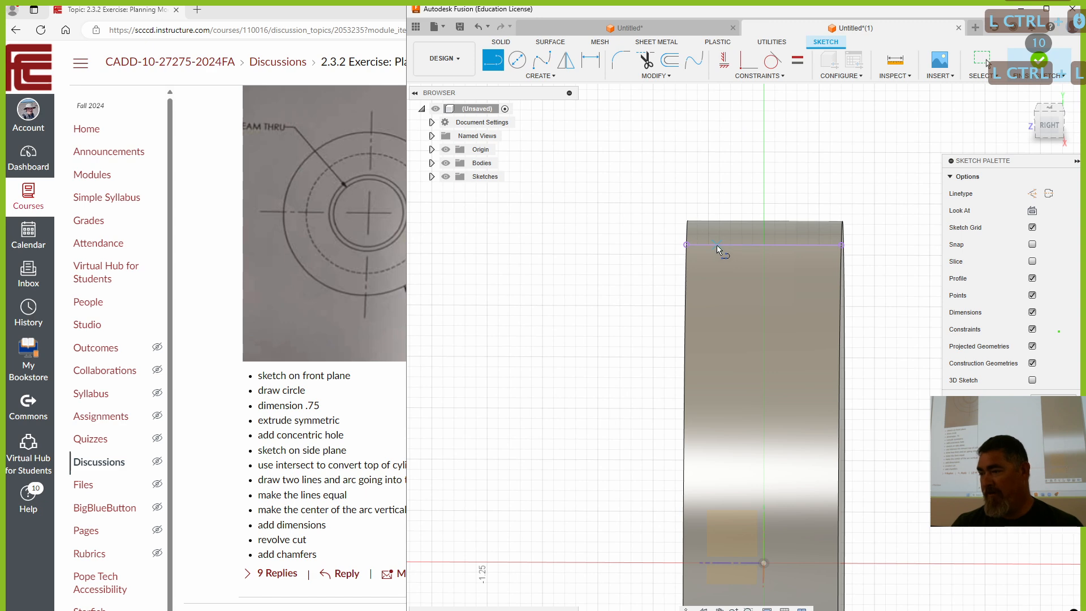
{"action": "key", "text": "l"}
{"action": "left_click", "coordinate": [717, 244]}
{"action": "left_click", "coordinate": [746, 340]}
{"action": "left_click_drag", "start_coordinate": [746, 339], "coordinate": [803, 350]}
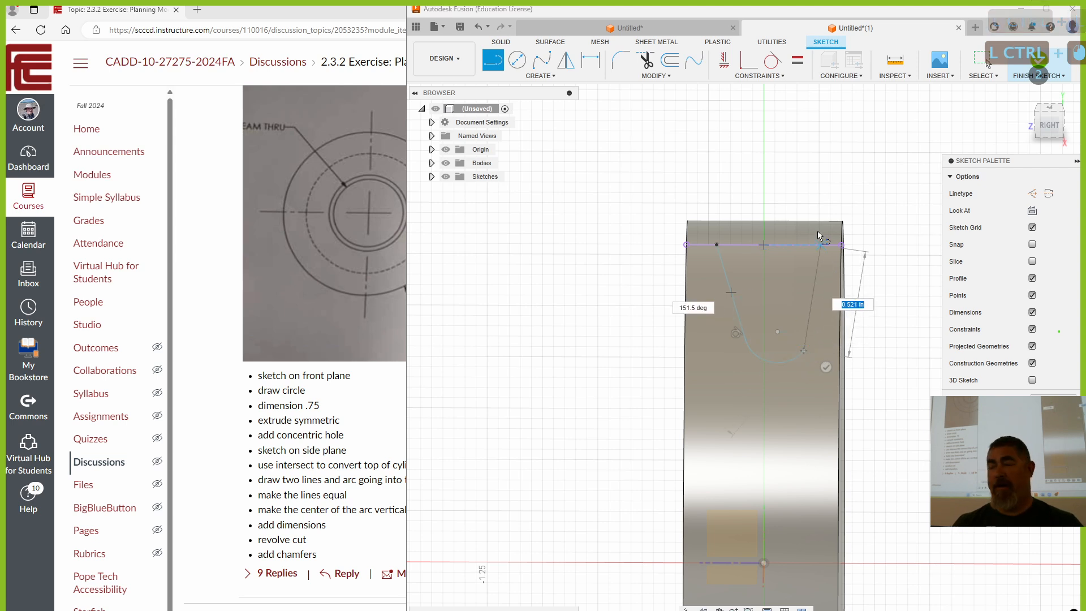
{"action": "double_click", "coordinate": [822, 243]}
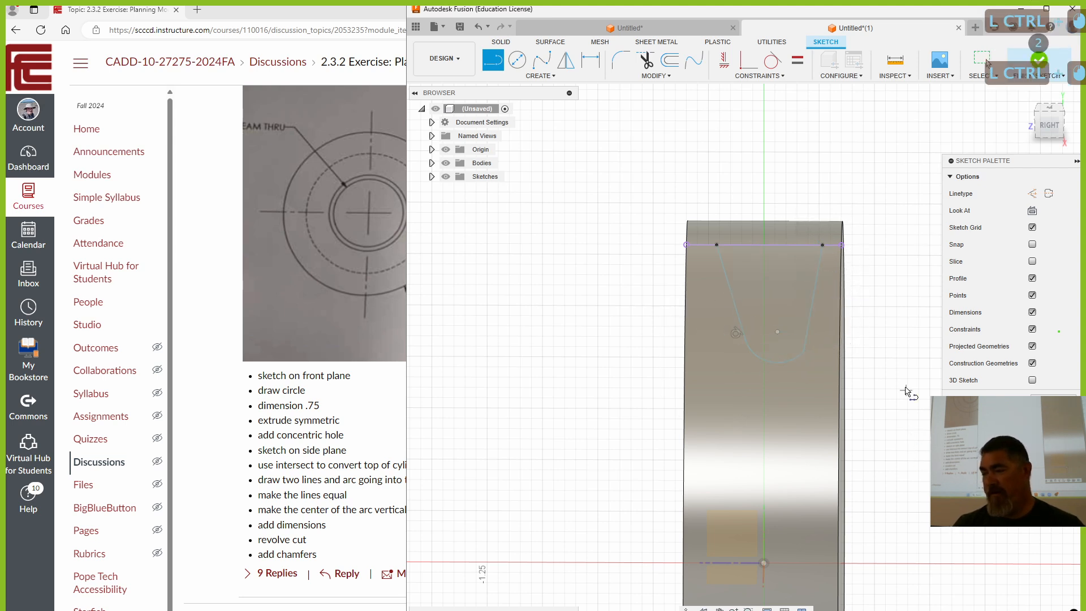
{"action": "left_click", "coordinate": [772, 59]}
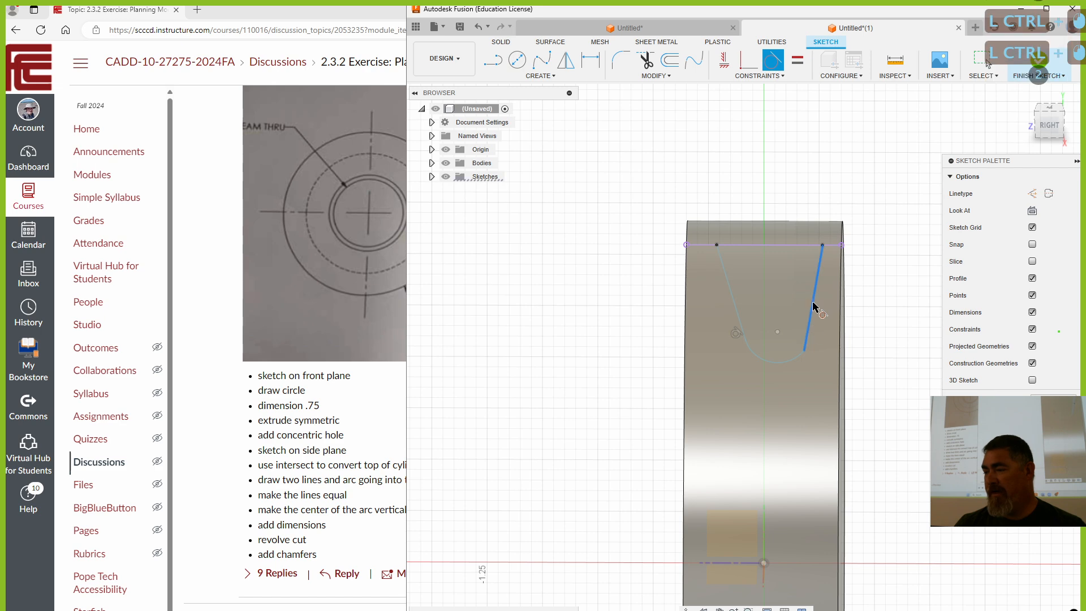
{"action": "left_click", "coordinate": [795, 365]}
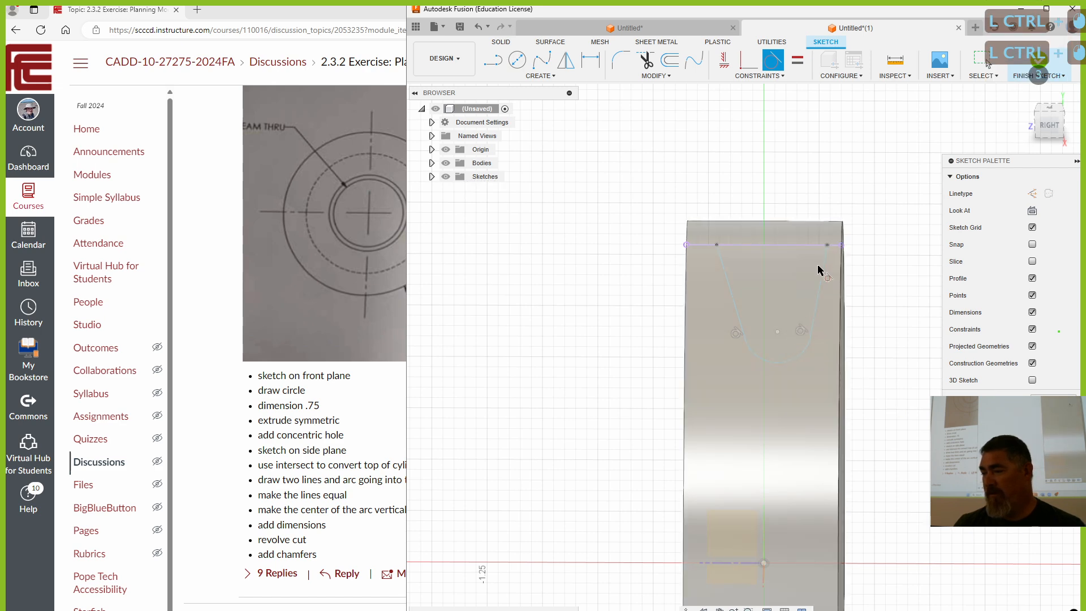
Turn on Slice for the sketch and constrain the groove arc's center vertically to the origin.
{"action": "left_click", "coordinate": [724, 59]}
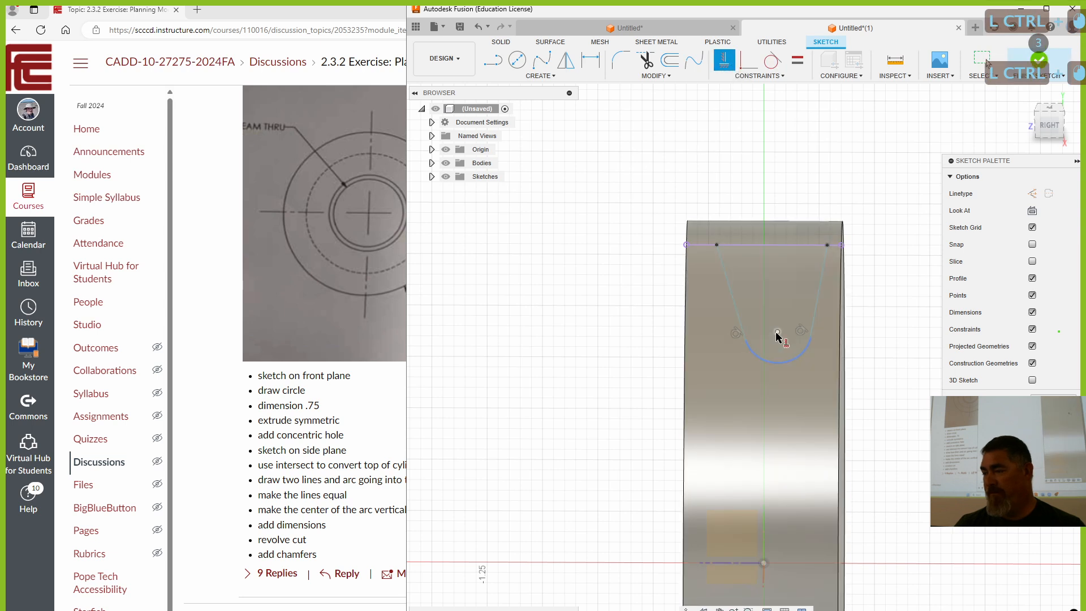
{"action": "left_click", "coordinate": [777, 332]}
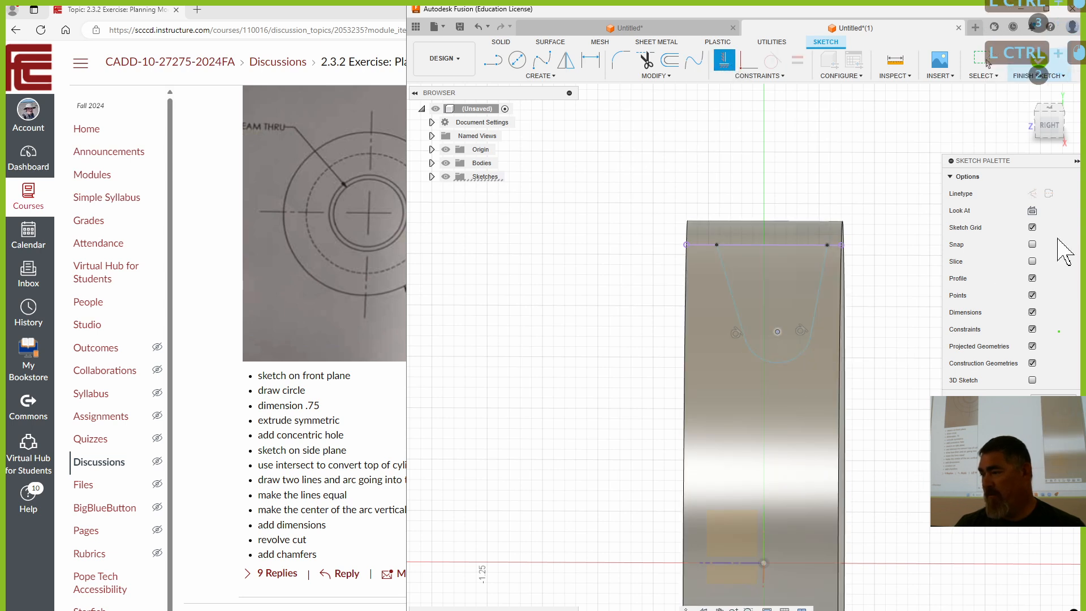
{"action": "left_click", "coordinate": [1032, 260]}
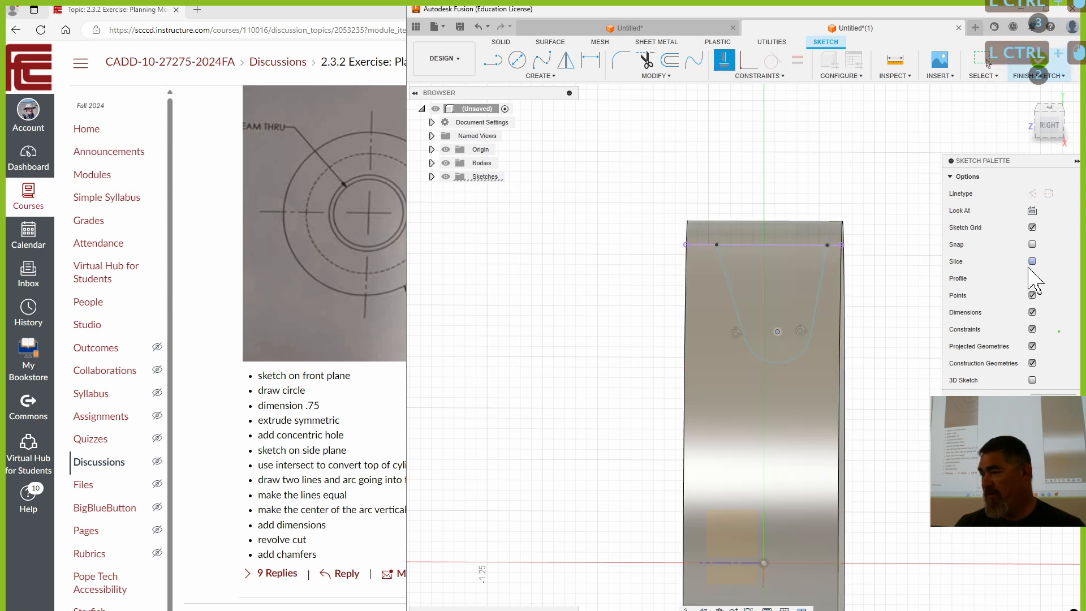
{"action": "left_click", "coordinate": [767, 561], "text": "ctrl"}
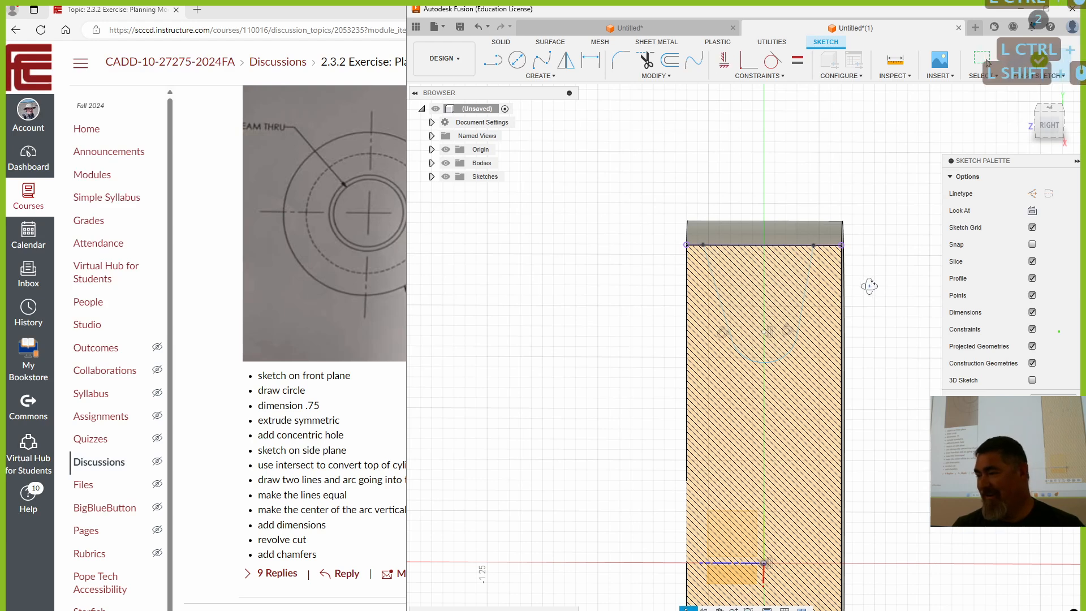
{"action": "middle_click_drag", "start_coordinate": [868, 286], "coordinate": [860, 296], "text": "shift"}
{"action": "middle_click_drag", "start_coordinate": [858, 201], "coordinate": [852, 140]}
{"action": "key", "text": "Escape"}
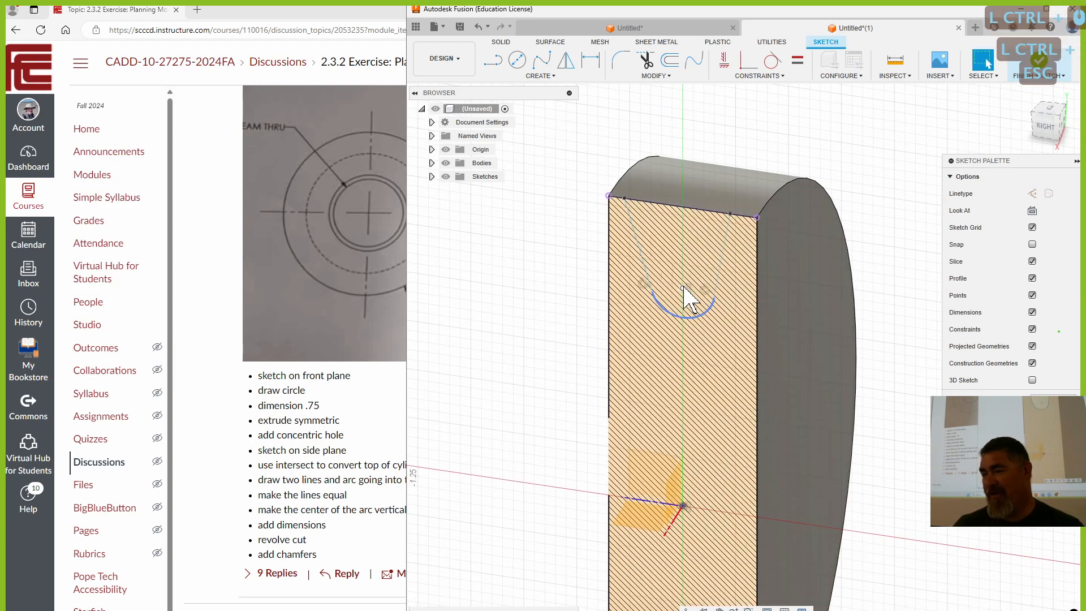
Make the groove's two side lines equal in length and drag its arc and edge endpoint to adjust the shape.
{"action": "left_click_drag", "start_coordinate": [684, 289], "coordinate": [771, 290]}
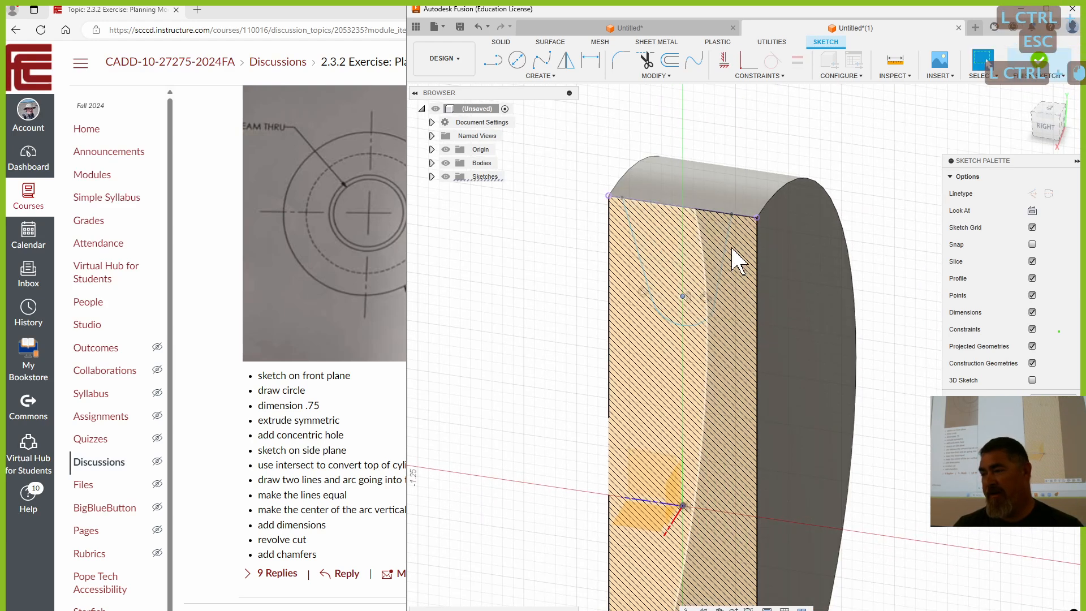
{"action": "left_click", "coordinate": [797, 59]}
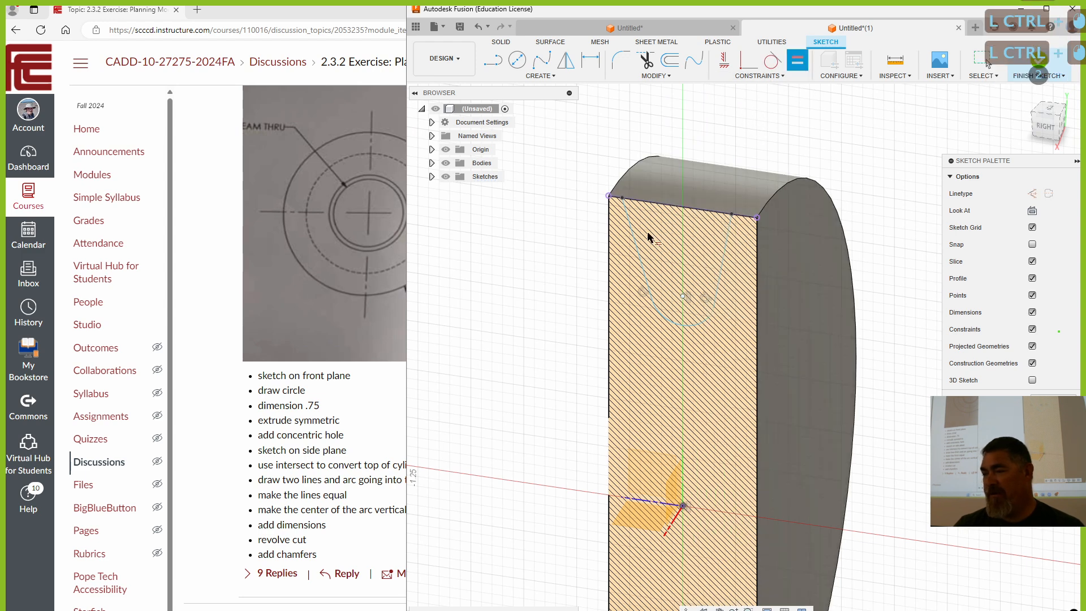
{"action": "left_click", "coordinate": [728, 240]}
{"action": "key", "text": "Escape"}
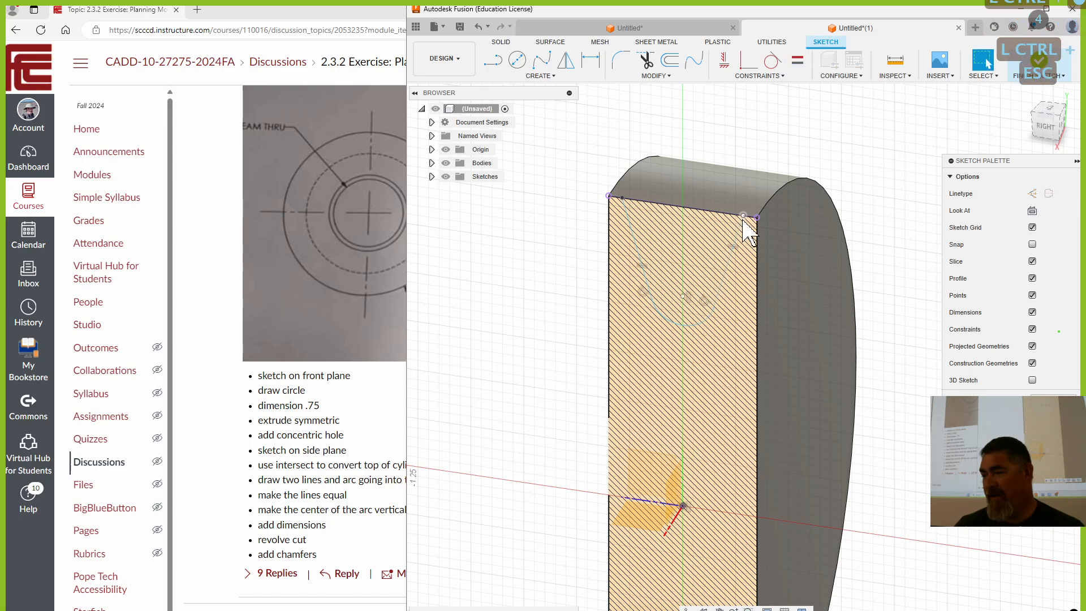
{"action": "left_click_drag", "start_coordinate": [698, 209], "coordinate": [737, 217]}
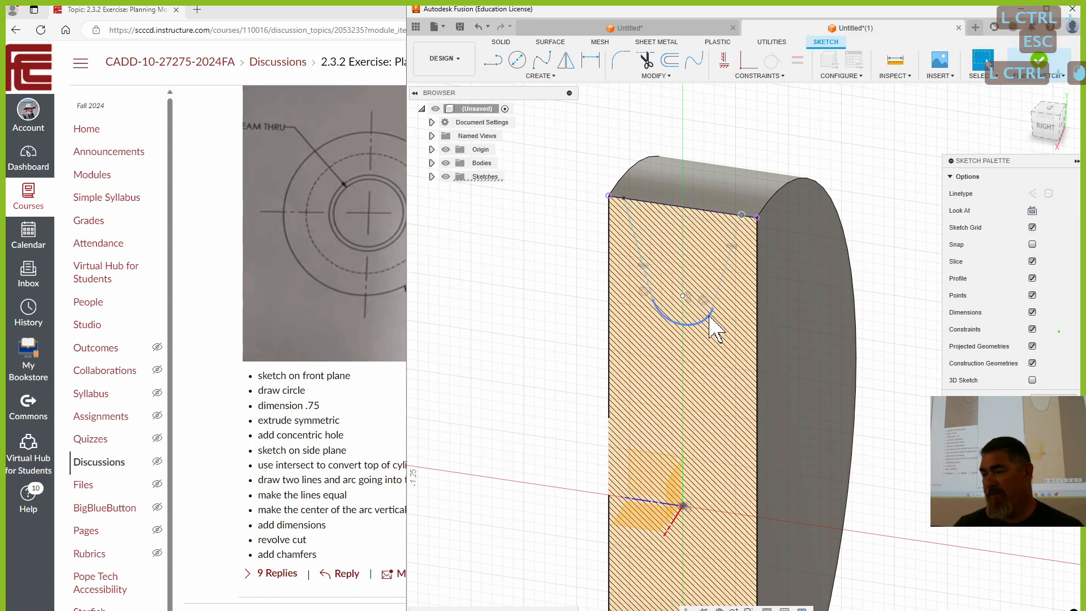
{"action": "mouse_move", "coordinate": [708, 316]}
{"action": "left_mouse_down"}
{"action": "mouse_move", "coordinate": [696, 303]}
{"action": "mouse_move", "coordinate": [705, 331]}
{"action": "mouse_move", "coordinate": [702, 250]}
{"action": "mouse_move", "coordinate": [695, 310]}
{"action": "left_mouse_up"}
{"action": "left_click", "coordinate": [517, 312]}
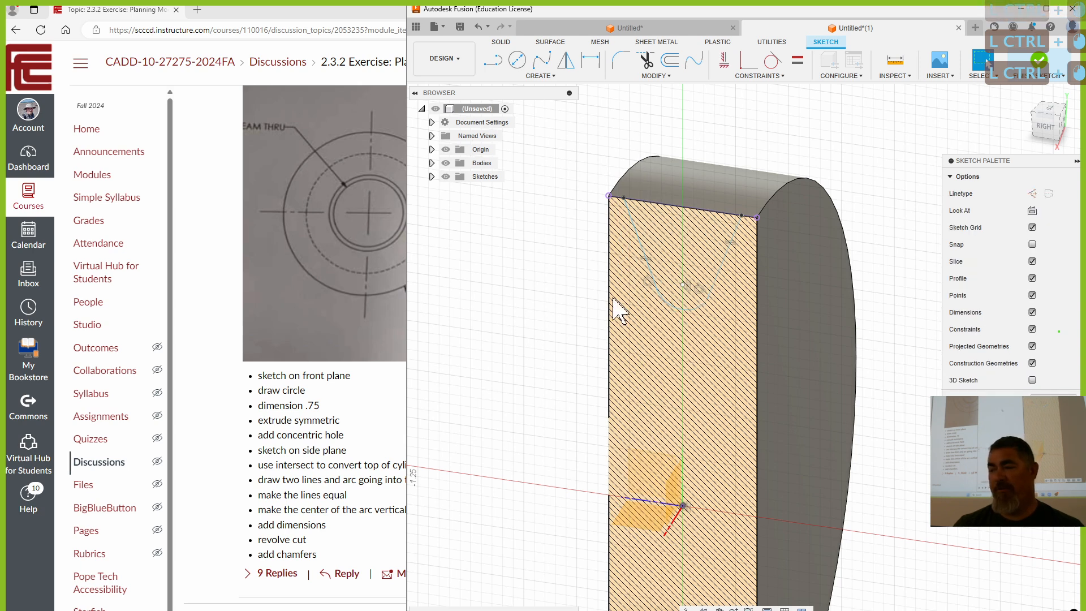
Check the pulley drawing in the browser, minimize it, and draw a horizontal construction line about 0.49 in long from the origin.
{"action": "left_click", "coordinate": [212, 302]}
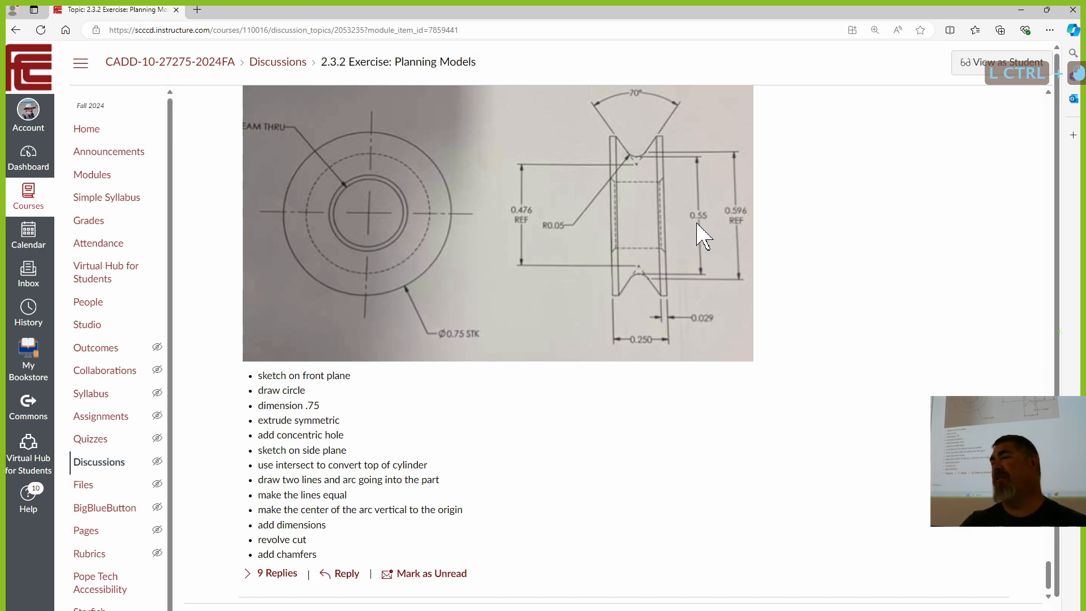
{"action": "left_click", "coordinate": [1021, 10]}
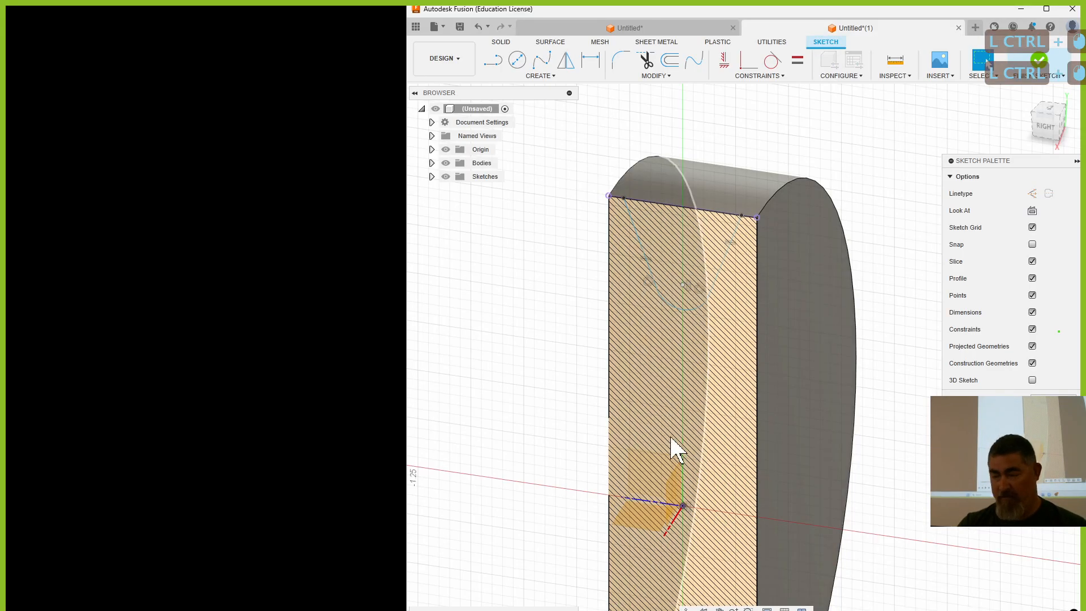
{"action": "key", "text": "l"}
{"action": "left_click", "coordinate": [683, 505]}
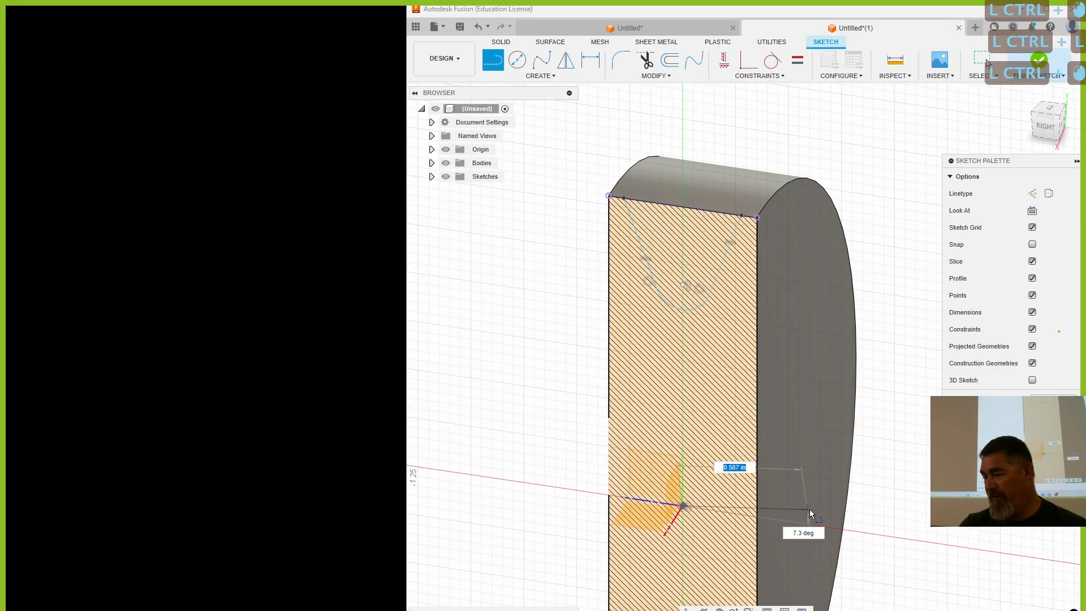
{"action": "left_click", "coordinate": [836, 527]}
{"action": "key", "text": "Escape"}
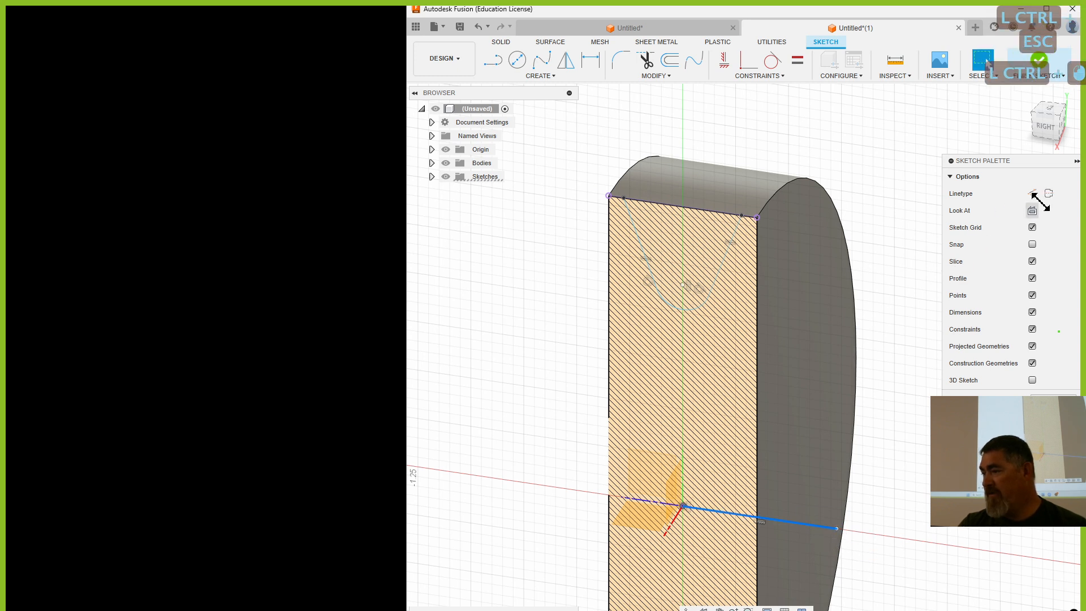
{"action": "left_click", "coordinate": [1032, 193]}
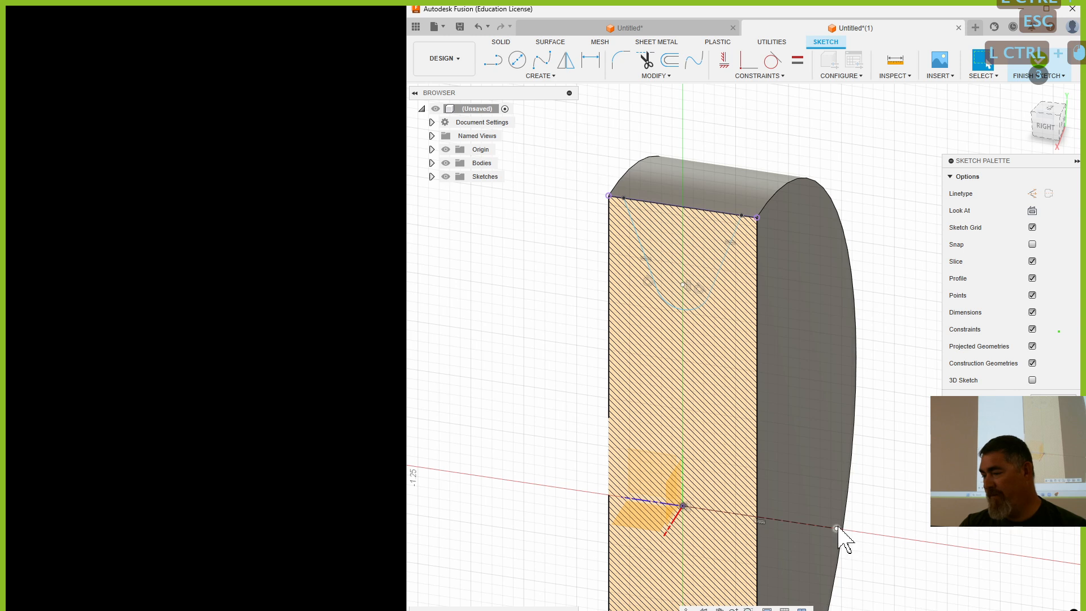
{"action": "mouse_move", "coordinate": [837, 528]}
{"action": "left_mouse_down"}
{"action": "mouse_move", "coordinate": [758, 514]}
{"action": "mouse_move", "coordinate": [786, 520]}
{"action": "left_mouse_up"}
Dimension the length of the horizontal construction line, keeping its drawn value.
{"action": "key", "text": "ctrl+d"}
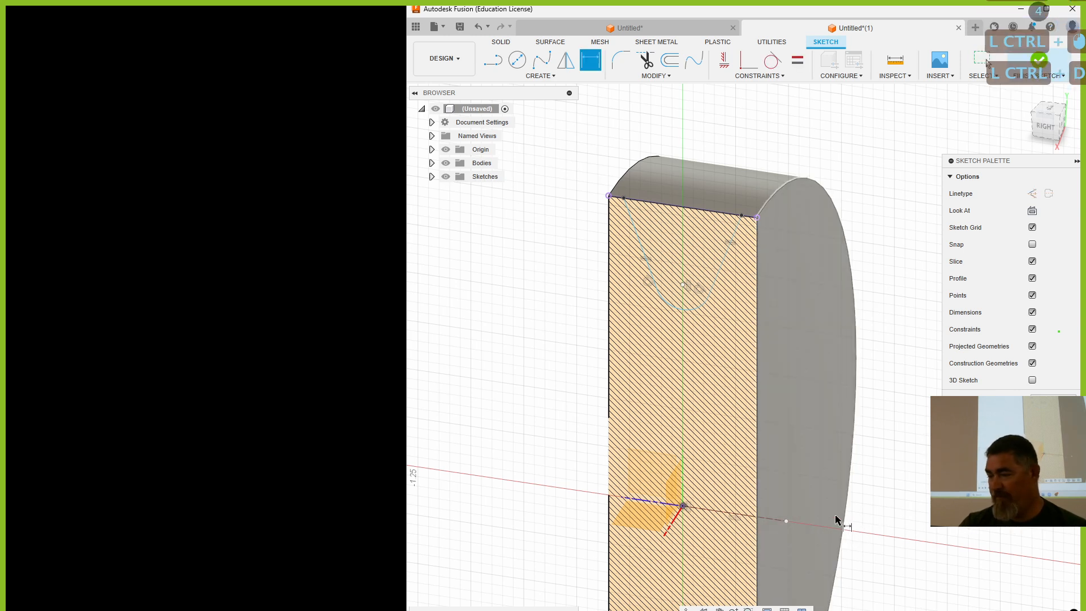
{"action": "left_click", "coordinate": [784, 521]}
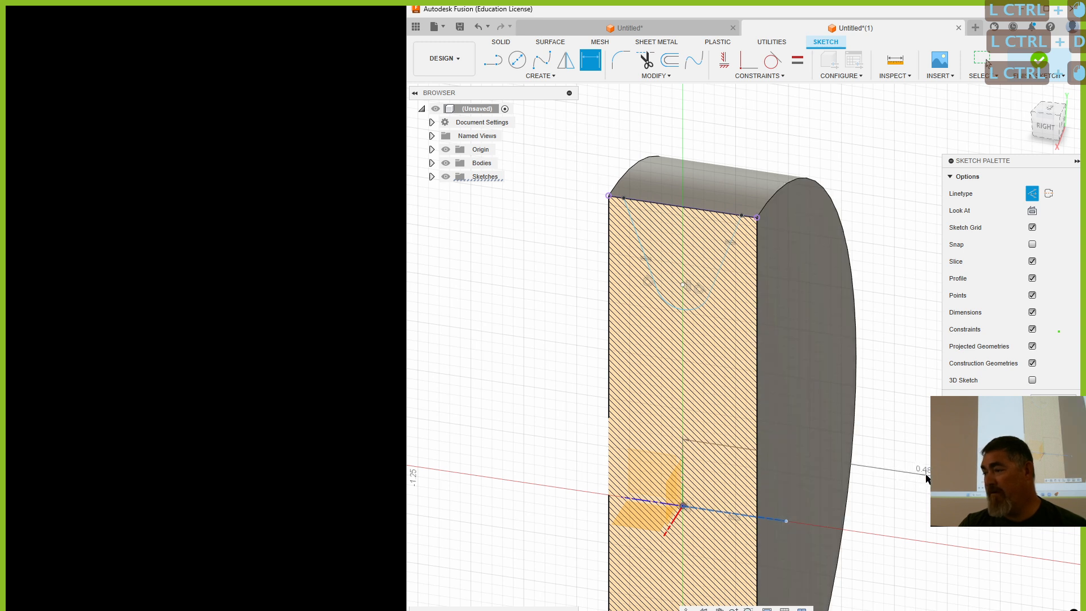
{"action": "left_click", "coordinate": [928, 479]}
{"action": "key", "text": "ctrl+Return"}
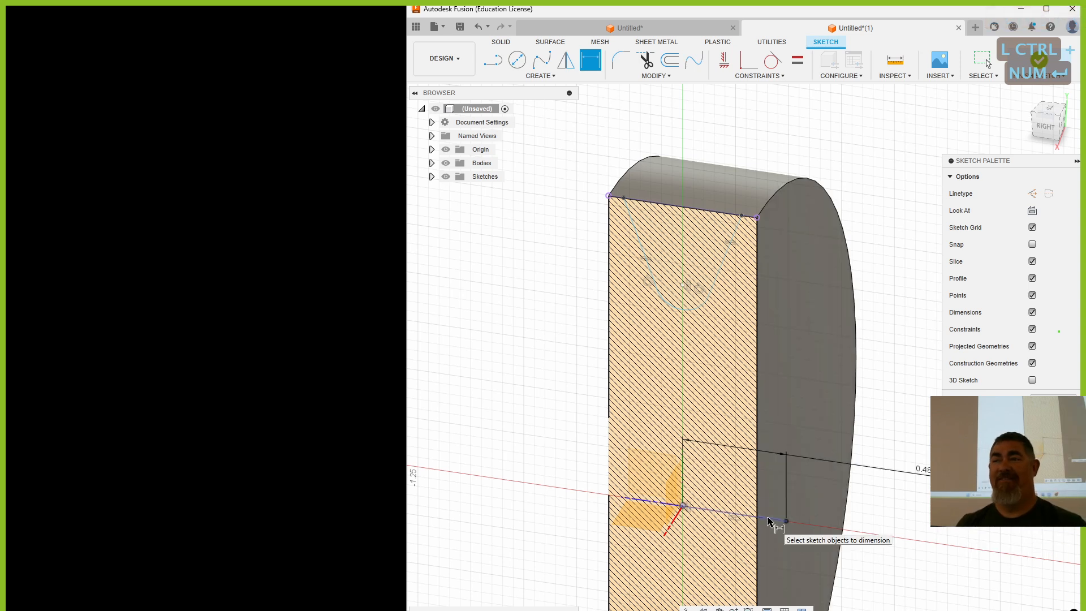
{"action": "key", "text": "Escape"}
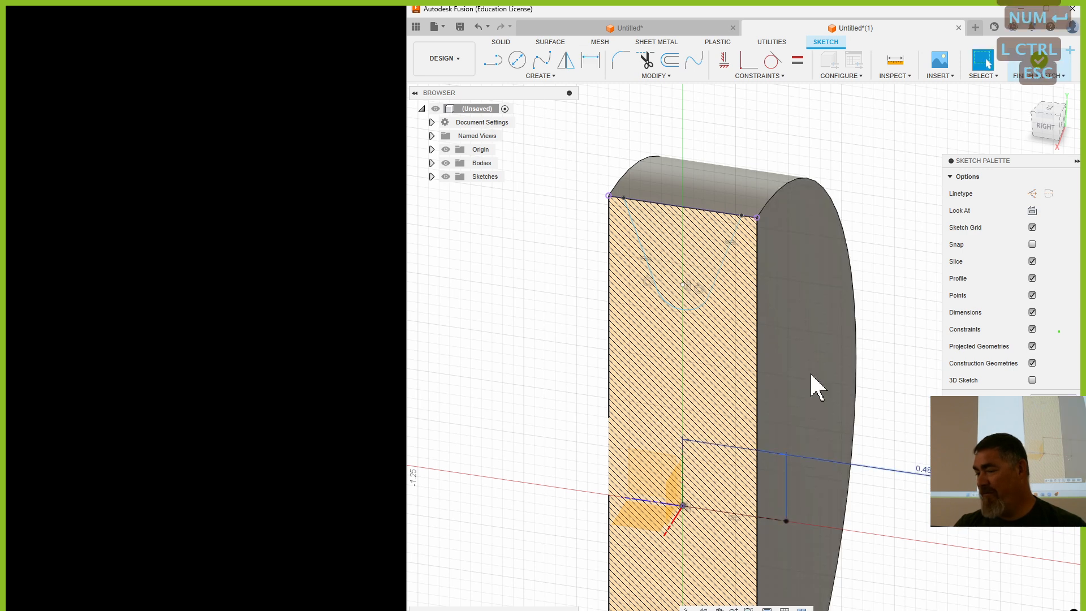
Try a dimension from the construction line to the groove arc with Pick Circle/Arc Tangent, and delete it.
{"action": "key", "text": "ctrl+d"}
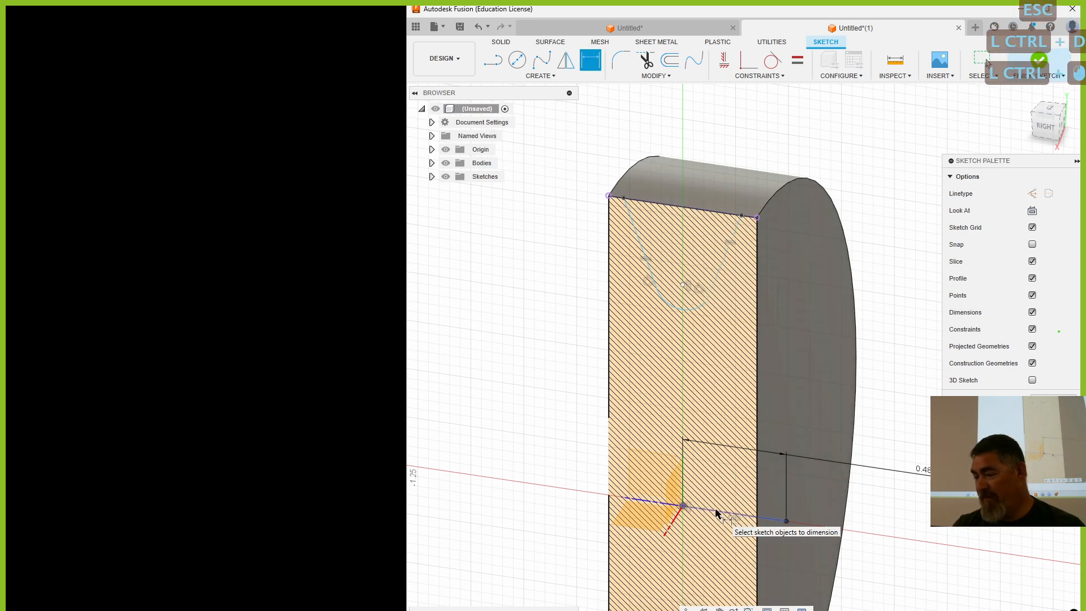
{"action": "right_click", "coordinate": [697, 308]}
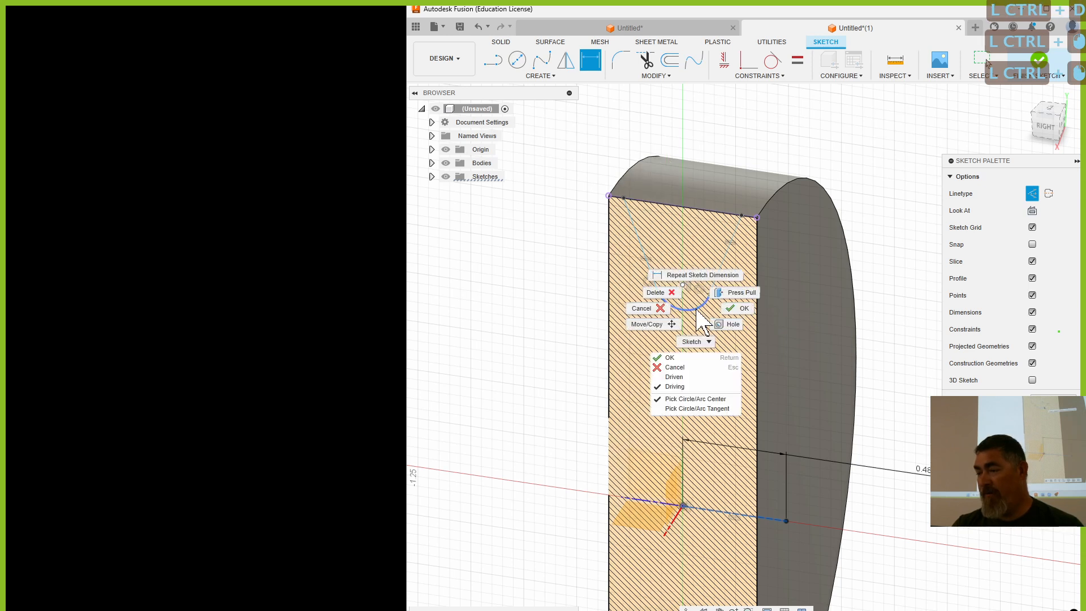
{"action": "left_click", "coordinate": [697, 409]}
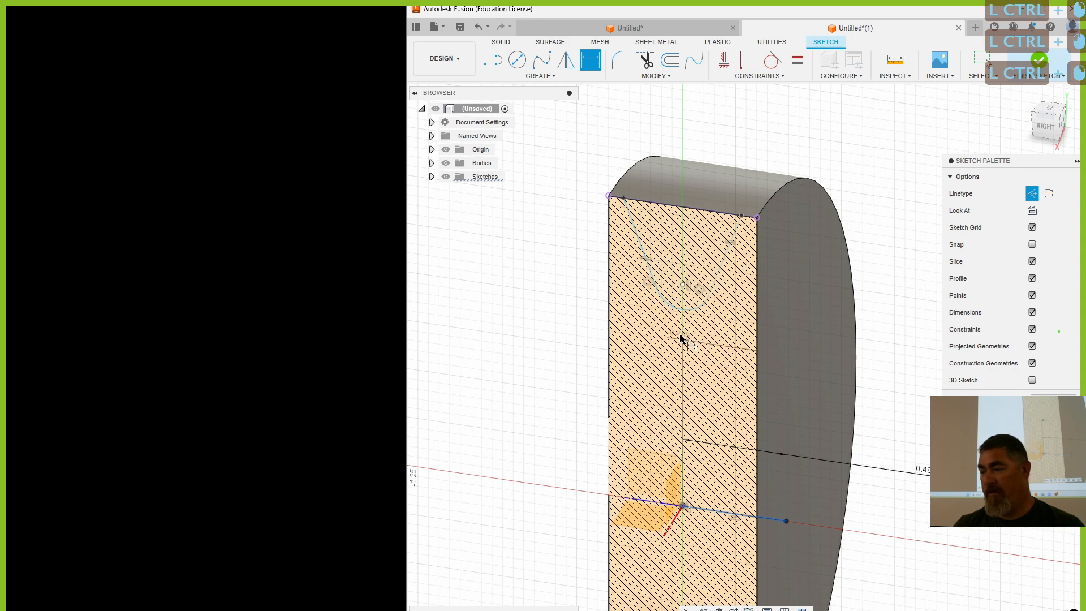
{"action": "left_click", "coordinate": [906, 388]}
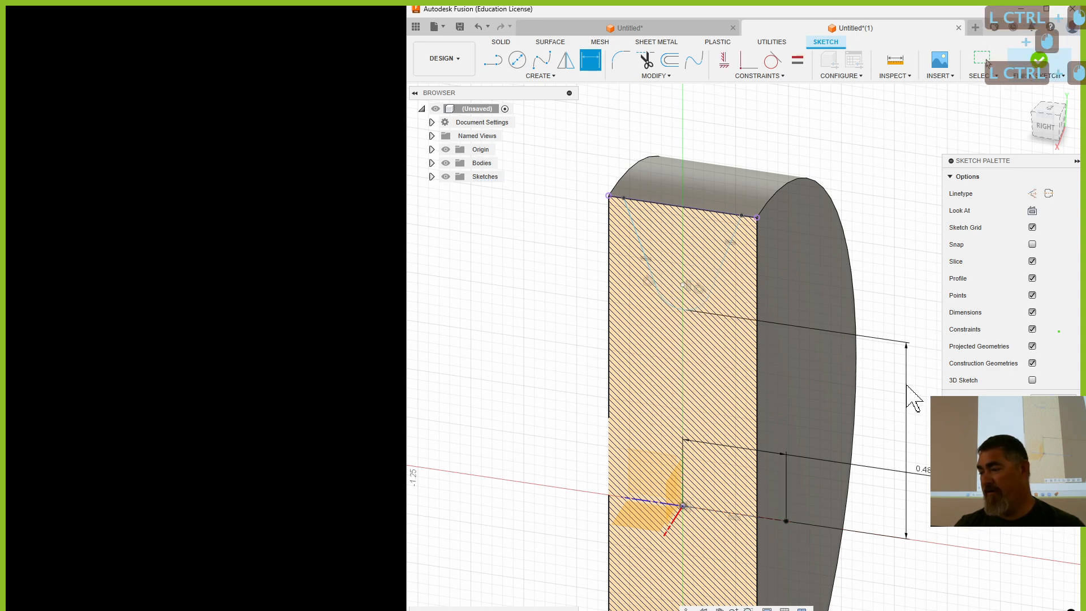
{"action": "key", "text": "Escape"}
{"action": "key", "text": "Escape"}
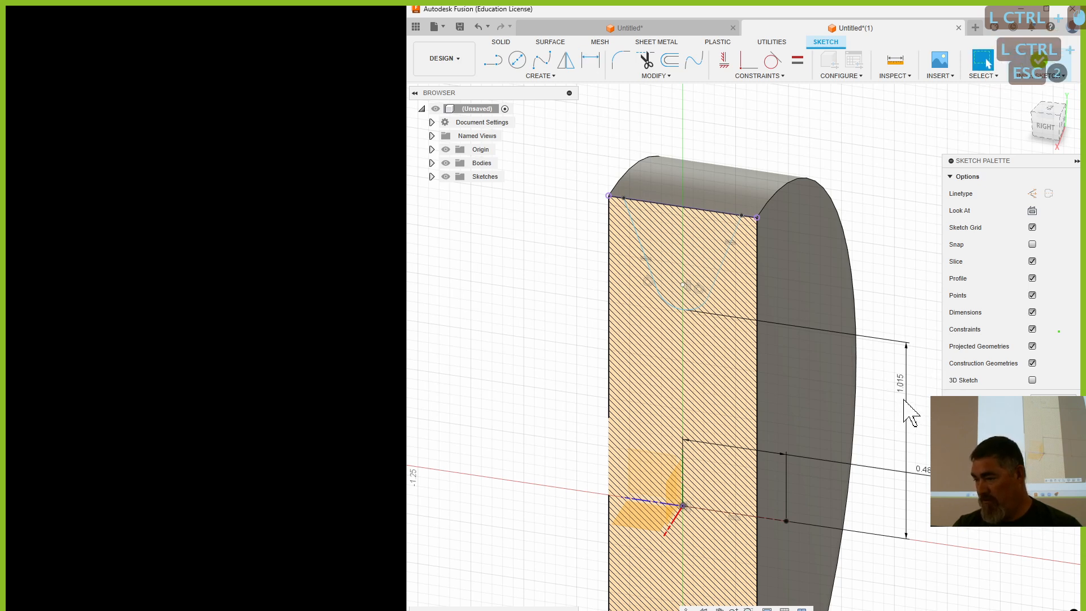
{"action": "left_click", "coordinate": [906, 401]}
{"action": "key", "text": "Delete"}
Convert the horizontal construction line through the origin to a centerline.
{"action": "left_click", "coordinate": [765, 518]}
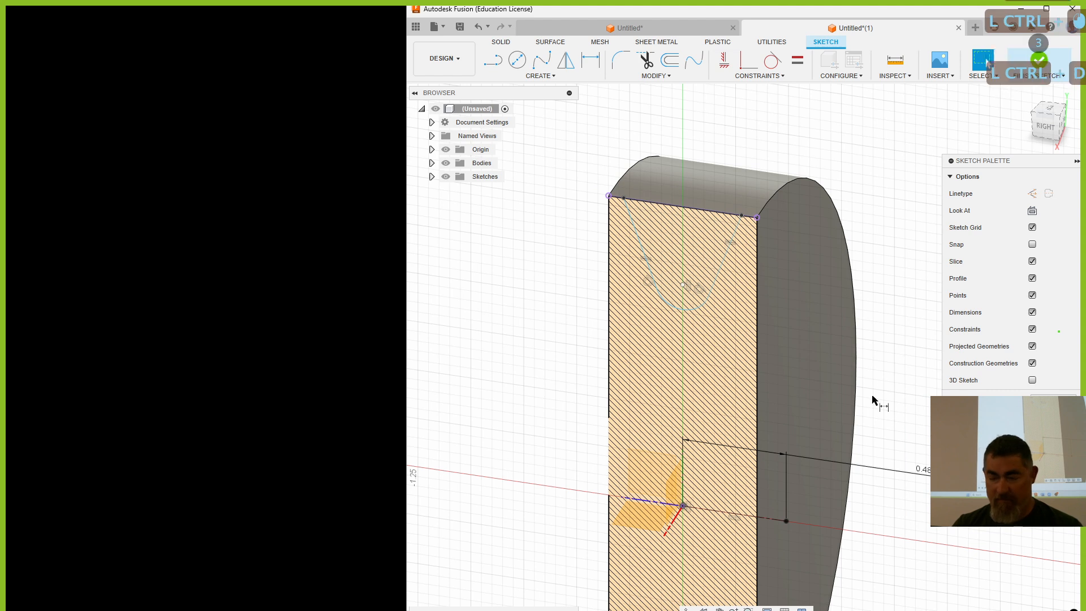
{"action": "key", "text": "d"}
{"action": "left_click", "coordinate": [753, 519]}
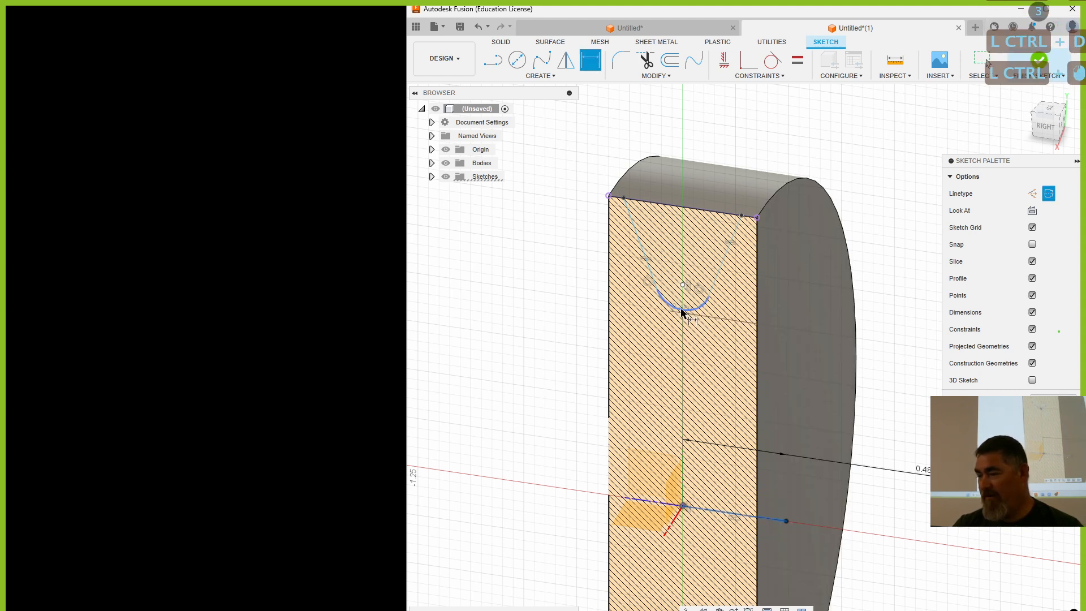
{"action": "key", "text": "Escape"}
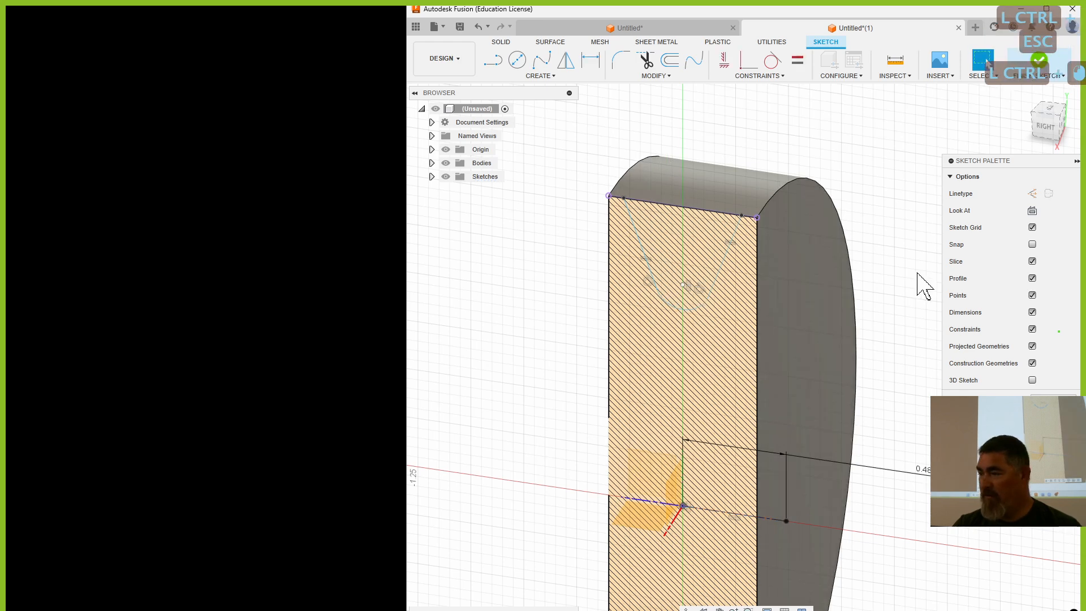
Try the tangent dimension again between the centerline and the groove arc's lowest point, and delete it.
{"action": "key", "text": "d"}
{"action": "left_click", "coordinate": [730, 513]}
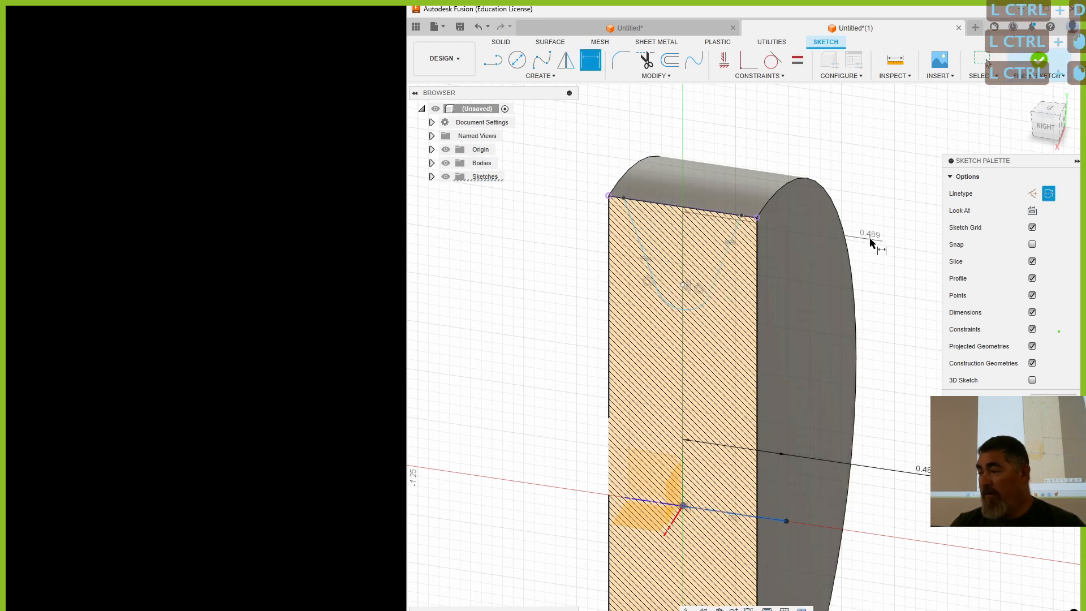
{"action": "right_click", "coordinate": [873, 274]}
{"action": "left_click", "coordinate": [871, 339]}
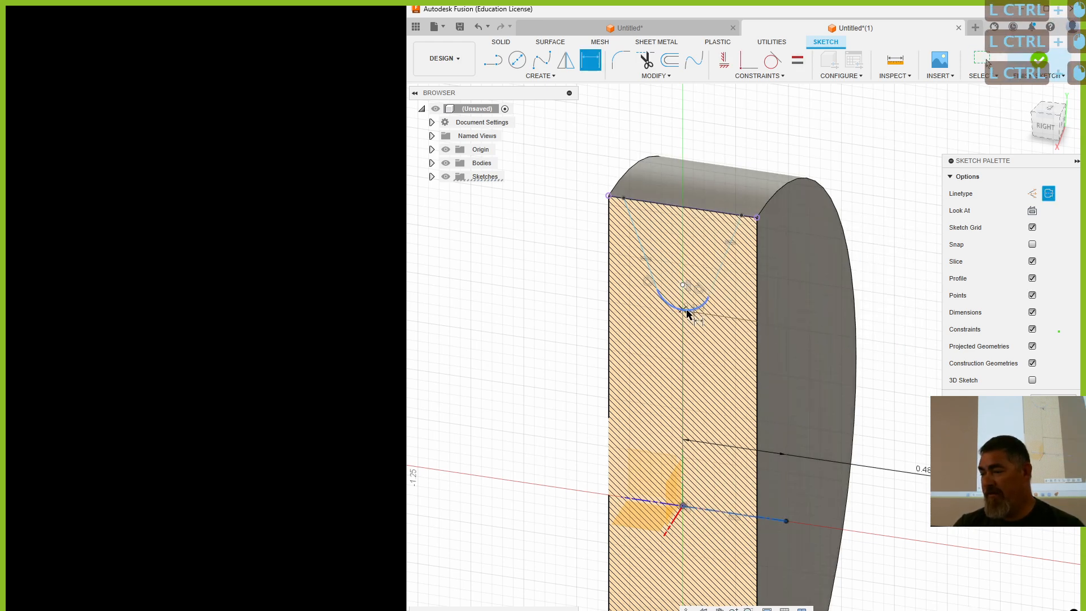
{"action": "left_click", "coordinate": [690, 308]}
{"action": "left_click", "coordinate": [892, 380]}
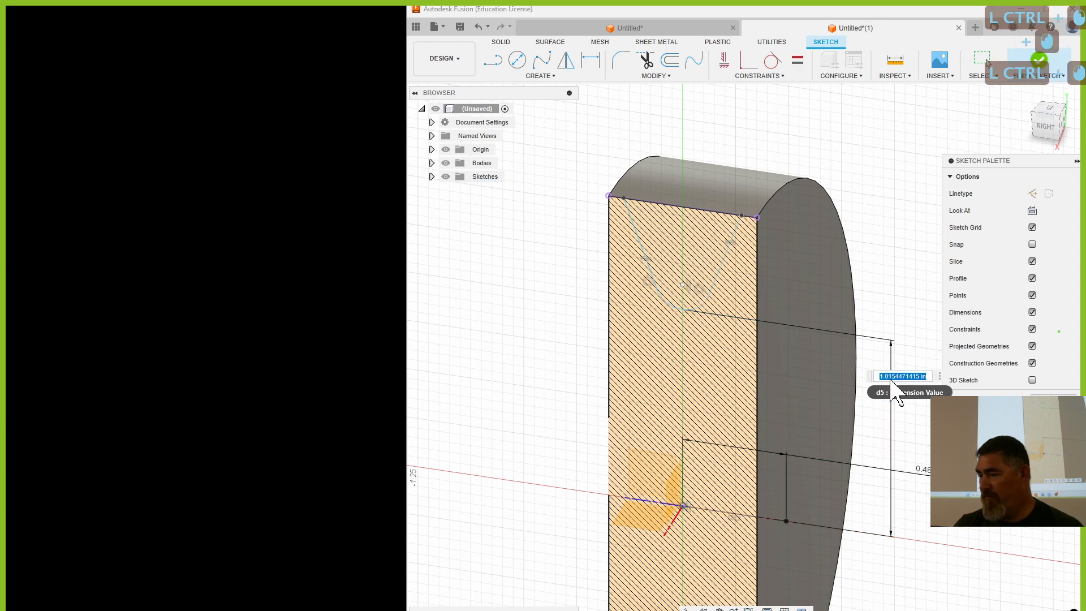
{"action": "key", "text": "Escape"}
{"action": "key", "text": "Escape"}
{"action": "left_click", "coordinate": [887, 378]}
{"action": "key", "text": "Delete"}
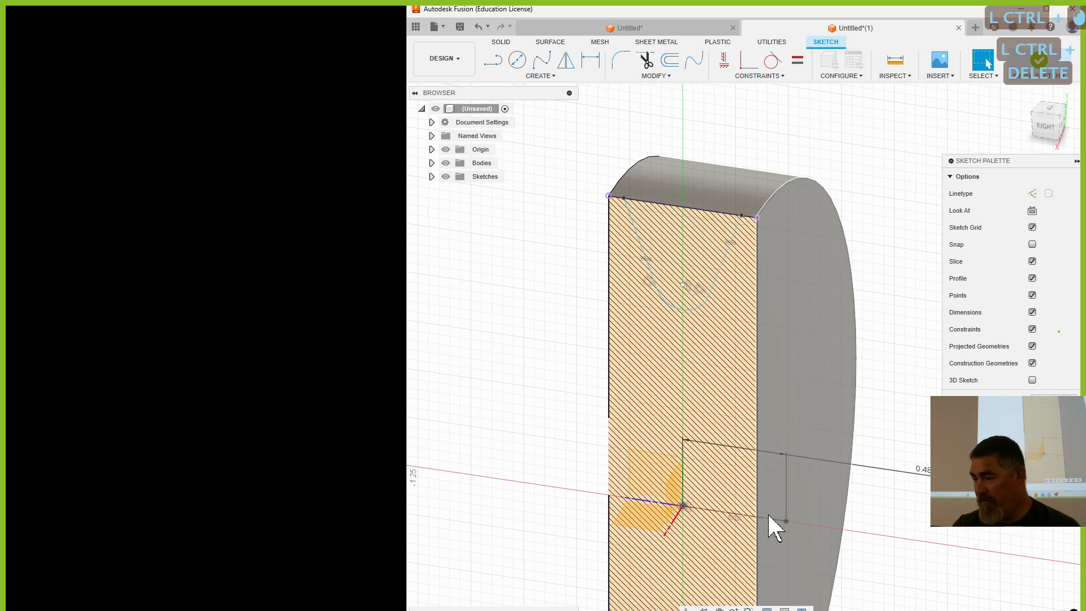
Reapply the centerline linetype to the horizontal line and dimension it to the groove arc's lower tangent as 2/2.
{"action": "left_click", "coordinate": [1055, 196]}
{"action": "left_click", "coordinate": [1053, 196]}
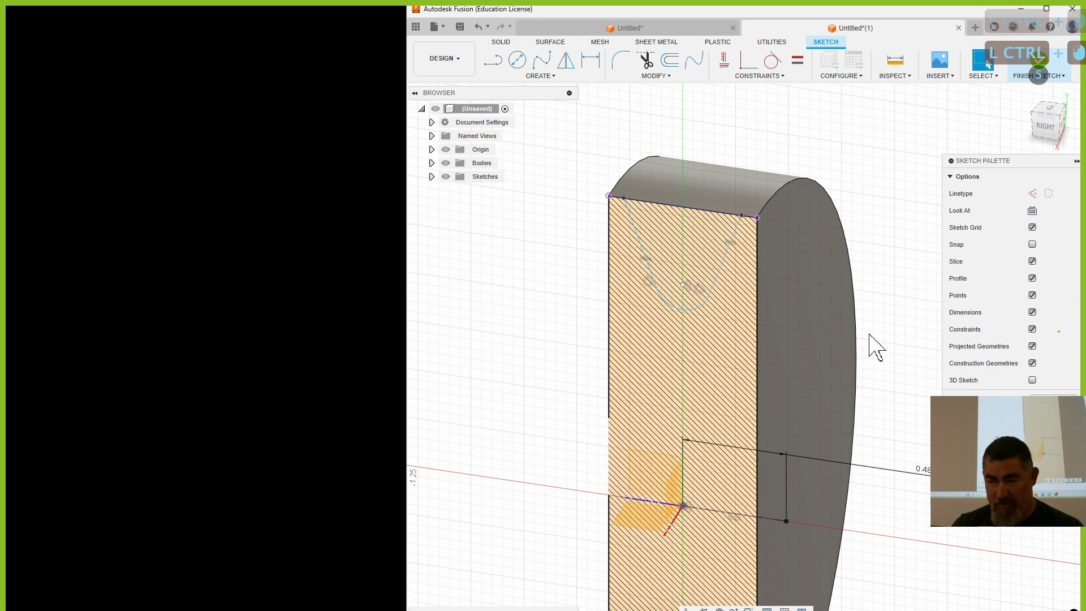
{"action": "key", "text": "ctrl+d"}
{"action": "left_click", "coordinate": [707, 514]}
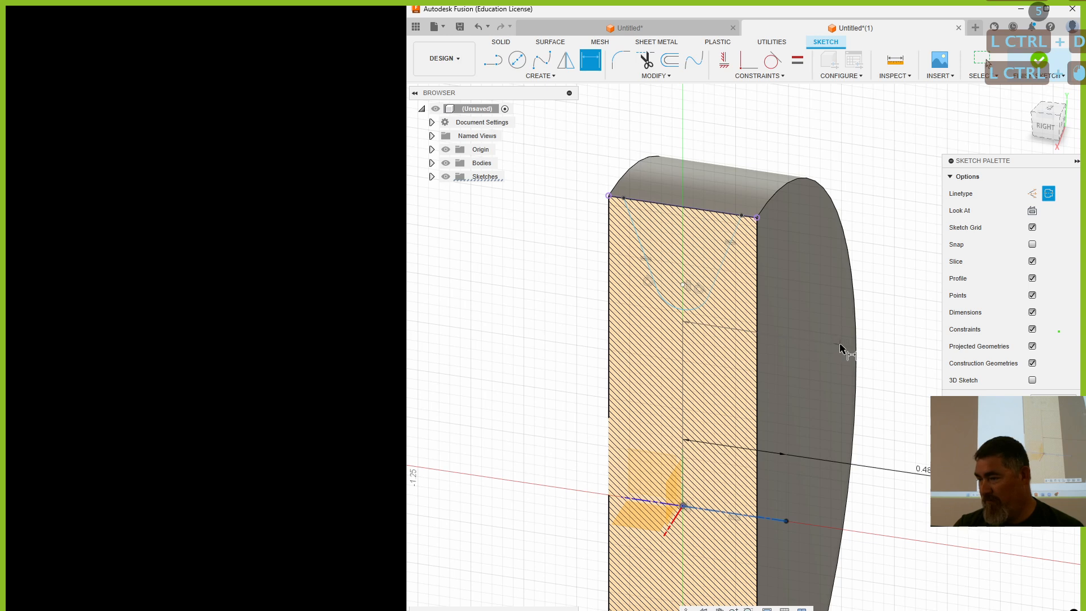
{"action": "right_click", "coordinate": [867, 341]}
{"action": "left_click", "coordinate": [869, 442]}
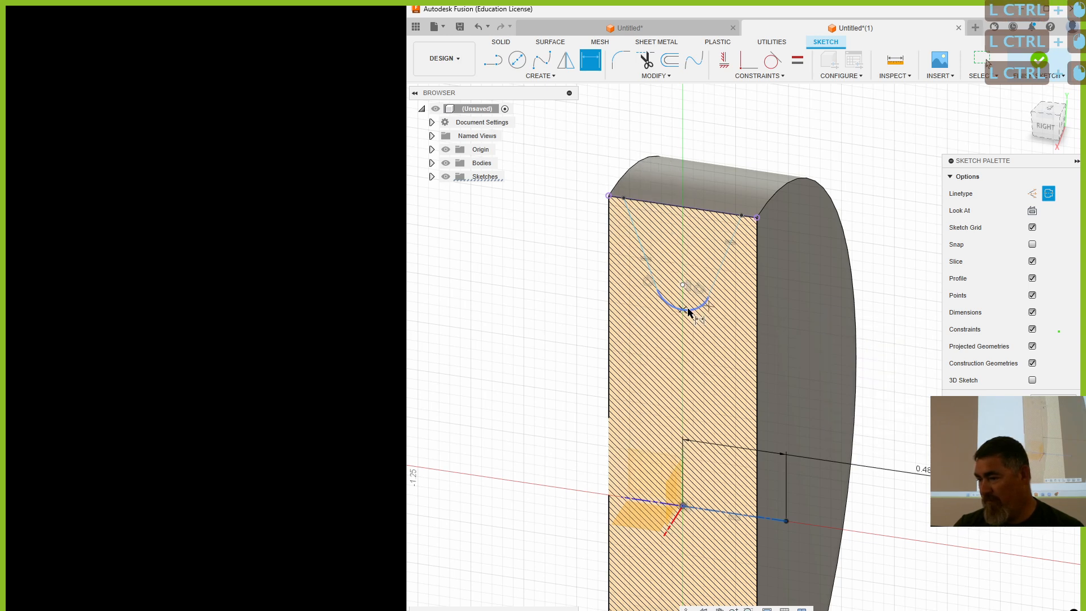
{"action": "left_click", "coordinate": [699, 307]}
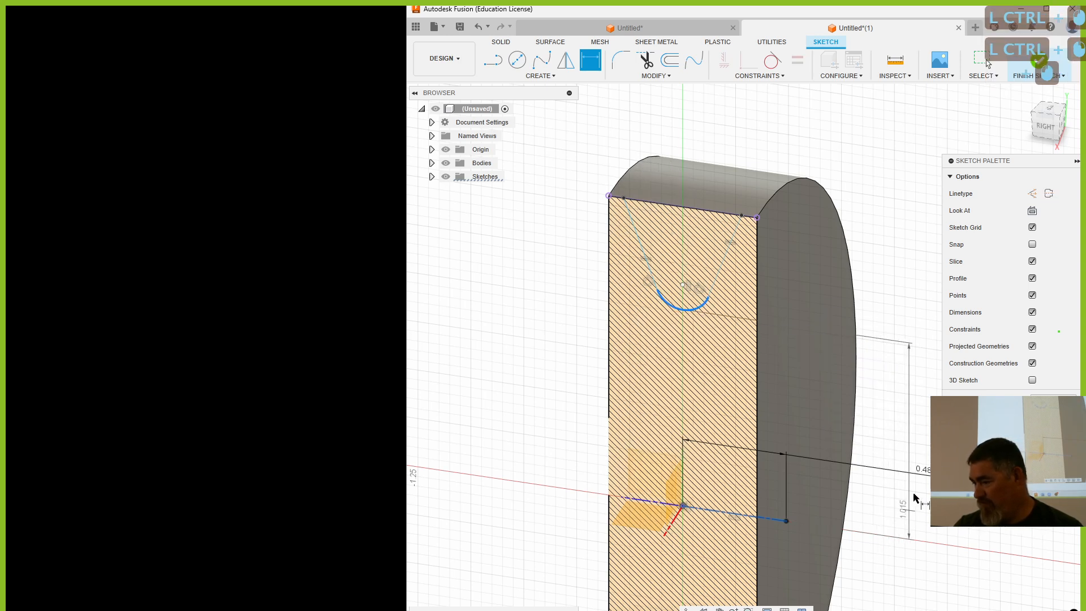
{"action": "left_click", "coordinate": [913, 503]}
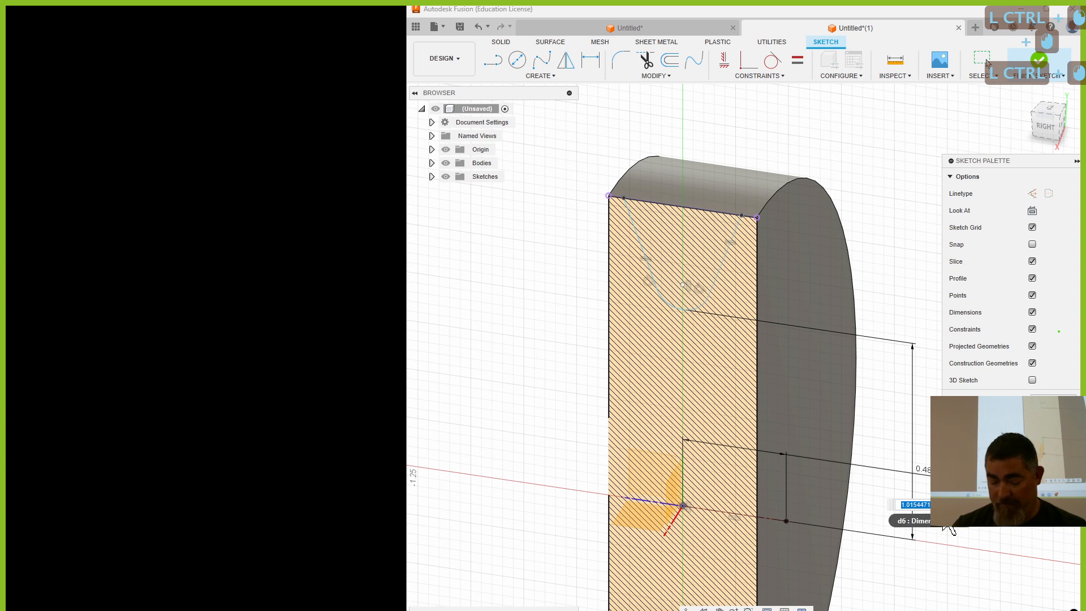
{"action": "type", "text": "2"}
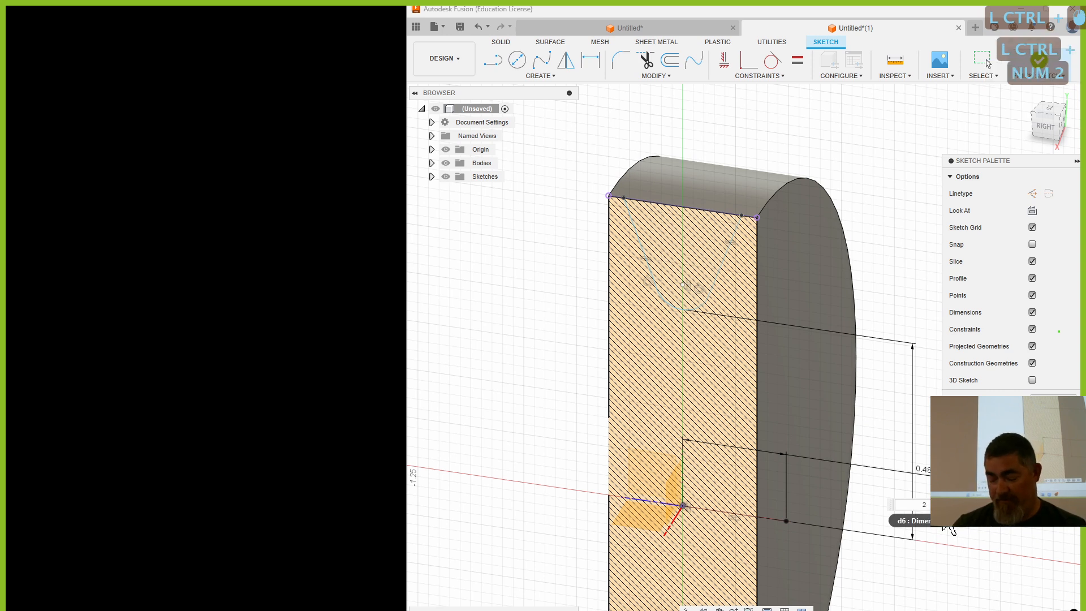
{"action": "type", "text": "/2"}
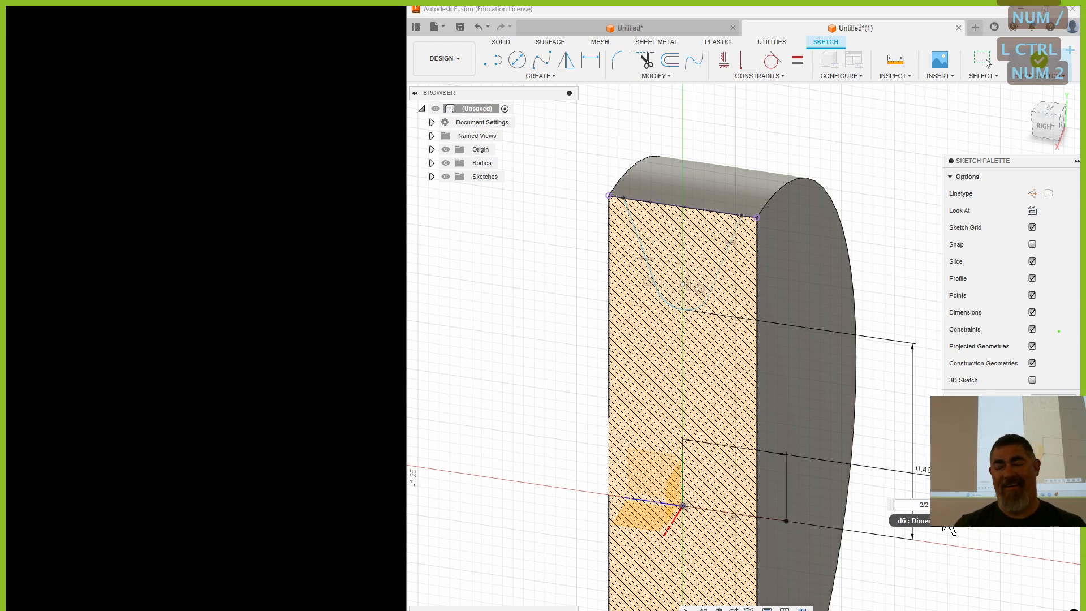
{"action": "key", "text": "Return"}
{"action": "right_click", "coordinate": [939, 497]}
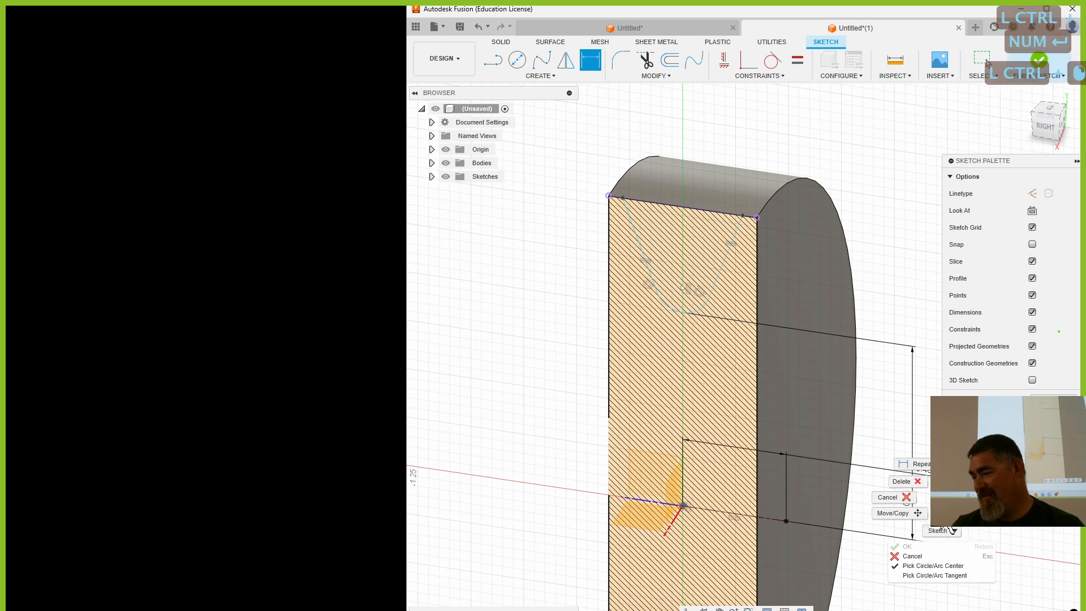
{"action": "key", "text": "Escape"}
{"action": "key", "text": "Escape"}
{"action": "key", "text": "Escape"}
{"action": "key", "text": "Escape"}
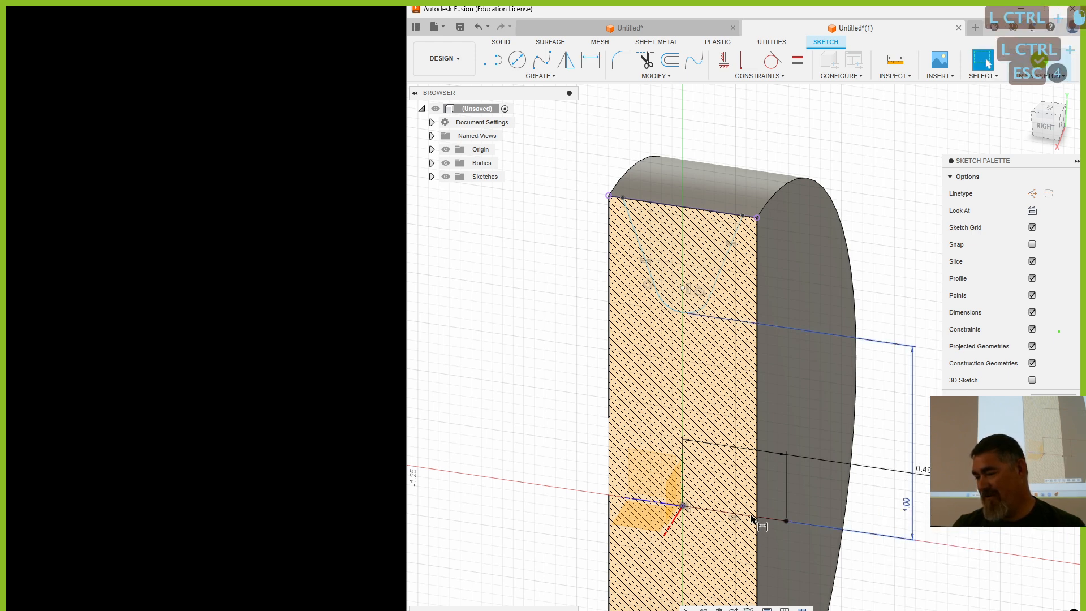
Delete the dimension between the horizontal centerline and the groove arc's lower tangent.
{"action": "right_click", "coordinate": [752, 519]}
{"action": "key", "text": "Escape"}
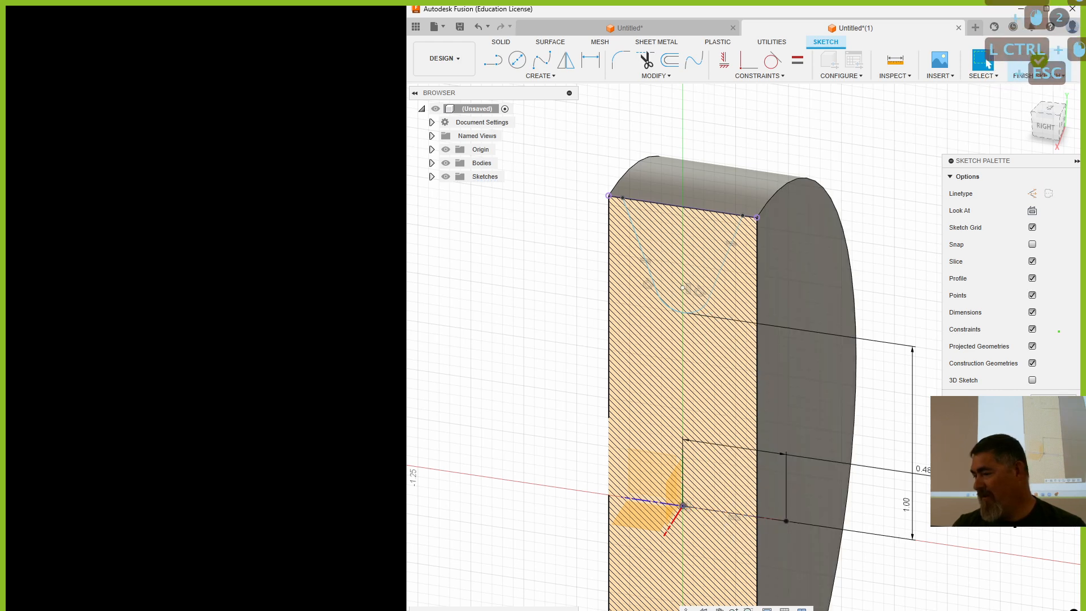
{"action": "double_click", "coordinate": [906, 505]}
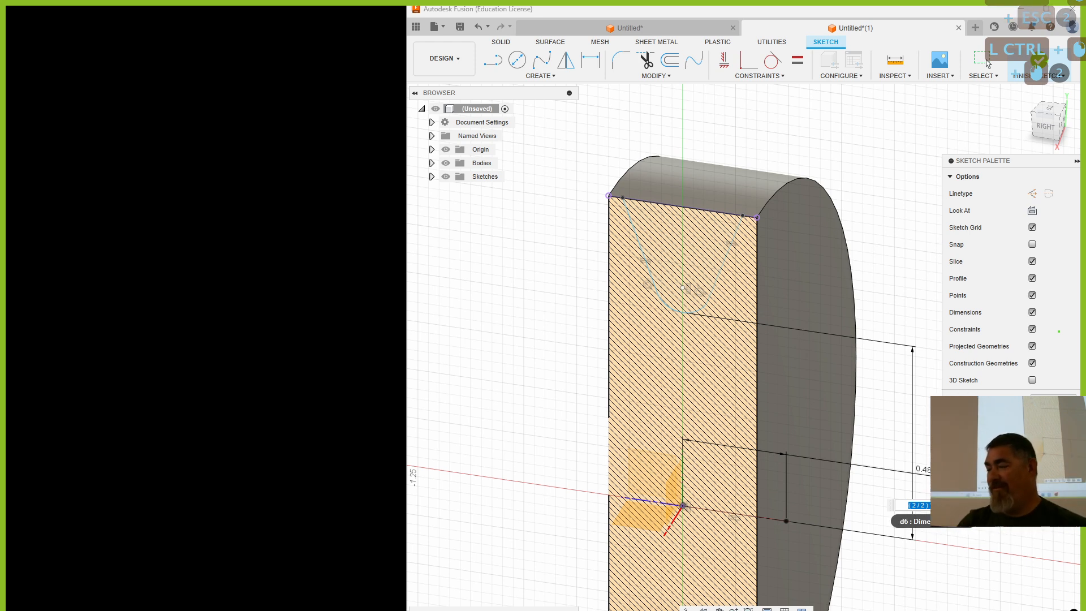
{"action": "key", "text": "Escape"}
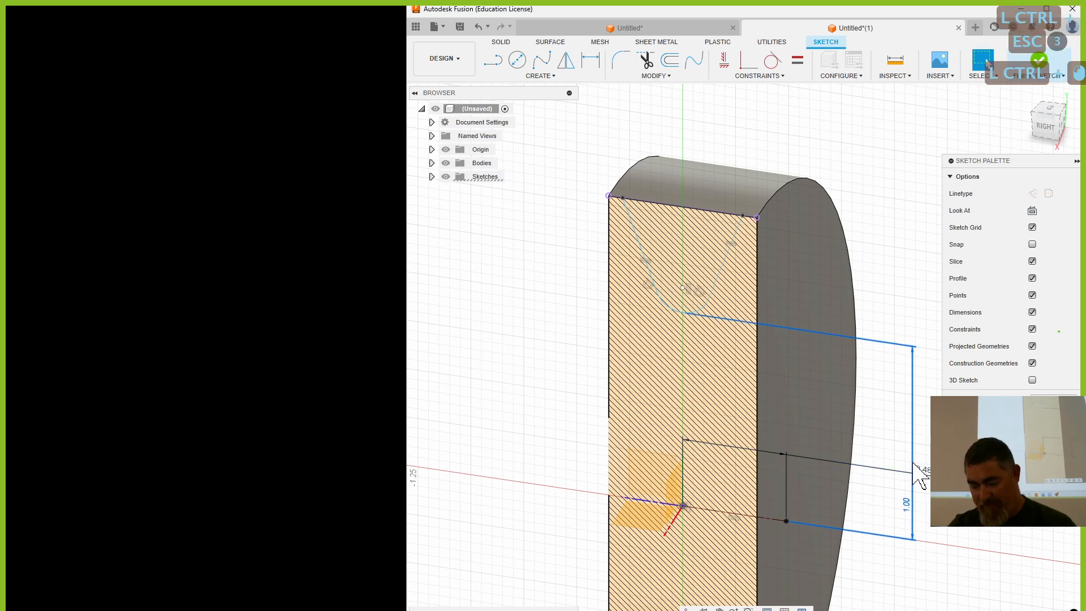
{"action": "key", "text": "Delete"}
{"action": "key", "text": "d"}
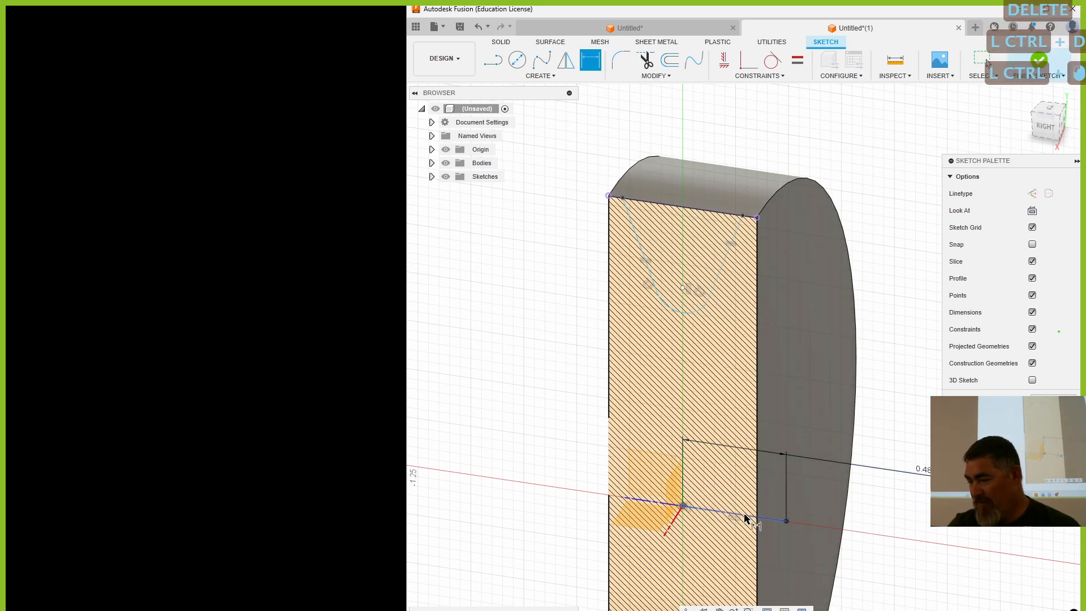
{"action": "left_click", "coordinate": [686, 291]}
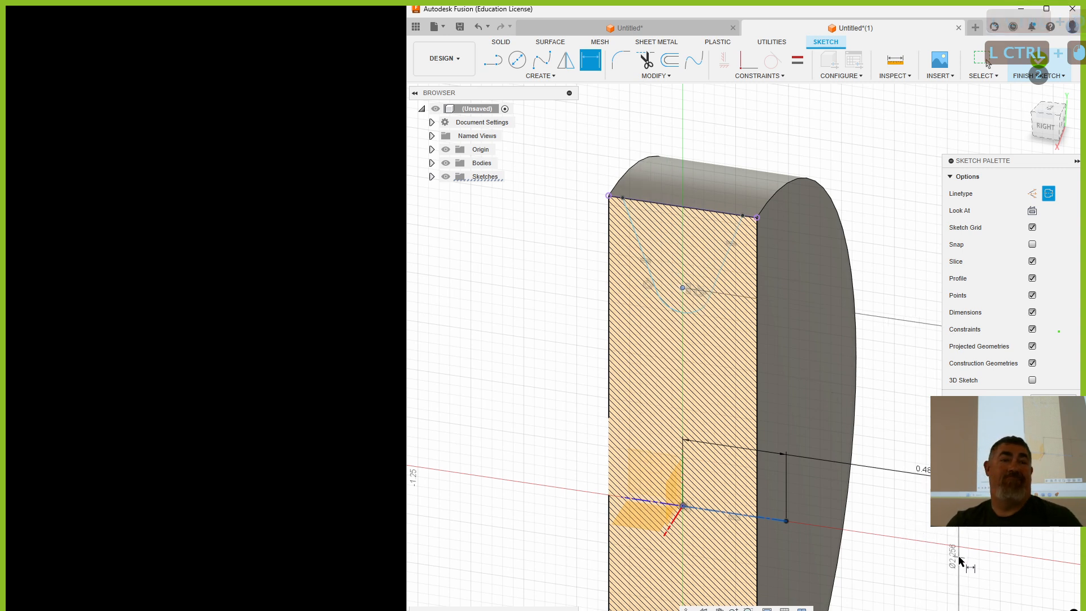
{"action": "scroll", "coordinate": [902, 481], "scroll_direction": "down", "scroll_amount": 2}
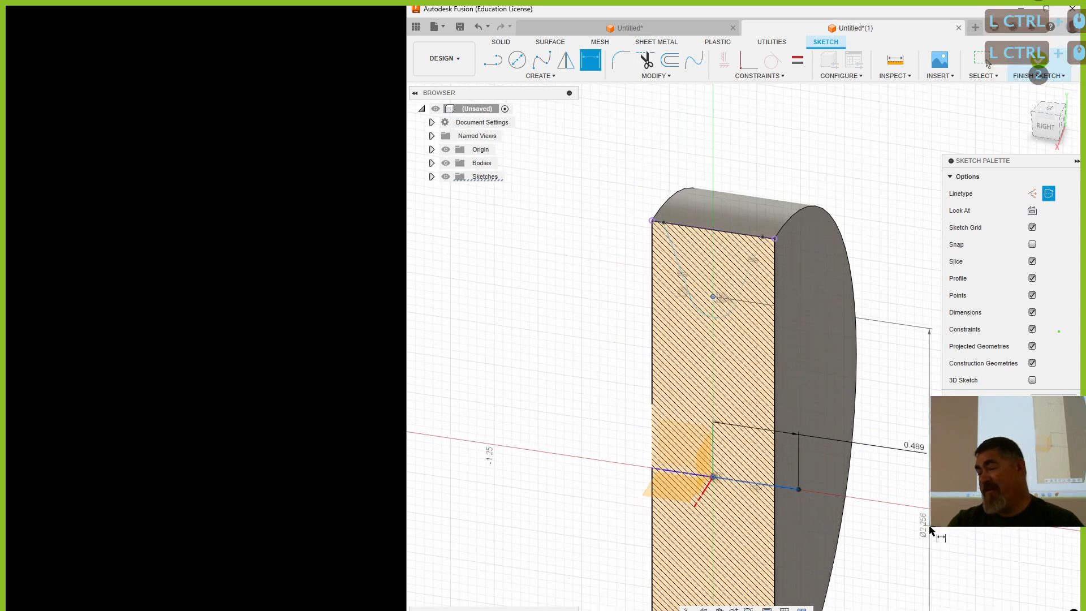
{"action": "key", "text": "Escape"}
Dimension the horizontal centerline to the groove arc's lowest point with Pick Circle/Arc Tangent.
{"action": "left_click", "coordinate": [873, 506]}
{"action": "key", "text": "d"}
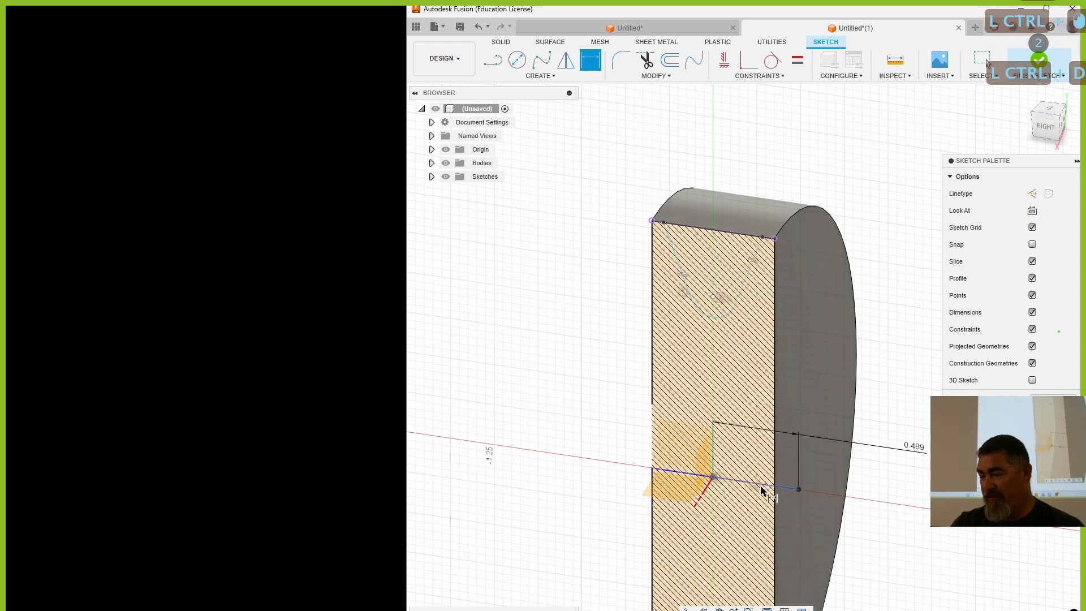
{"action": "left_click", "coordinate": [791, 488]}
{"action": "right_click", "coordinate": [875, 333]}
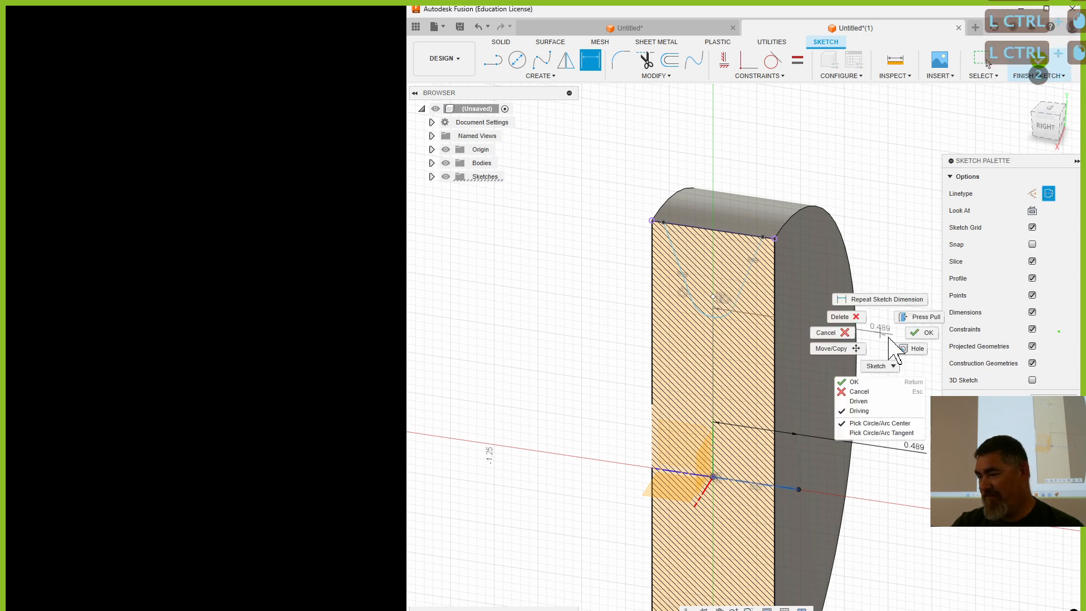
{"action": "left_click", "coordinate": [882, 432]}
{"action": "left_click", "coordinate": [718, 315]}
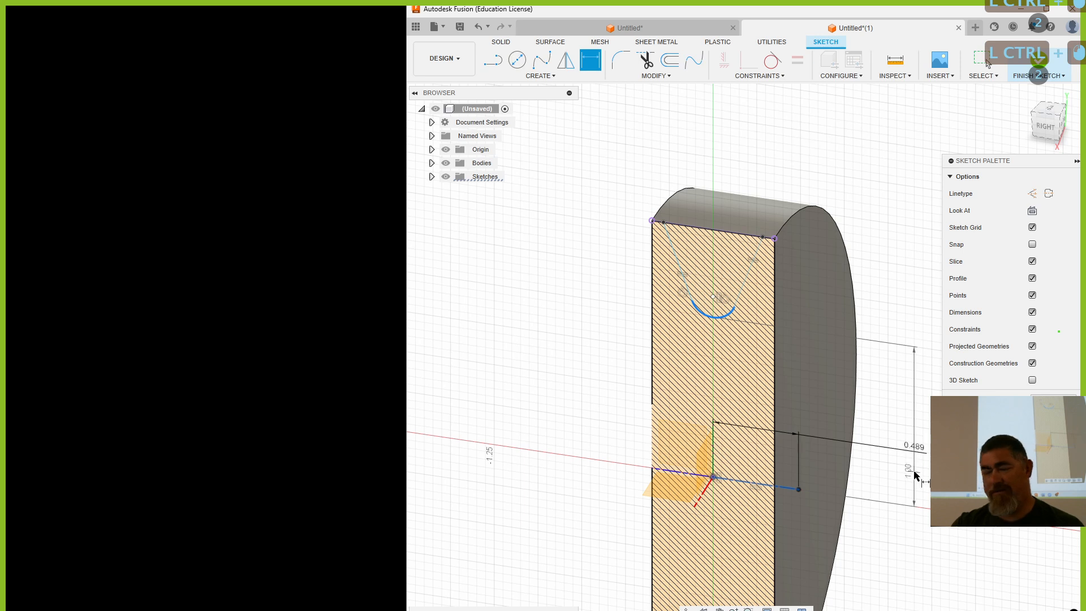
{"action": "left_click", "coordinate": [915, 476]}
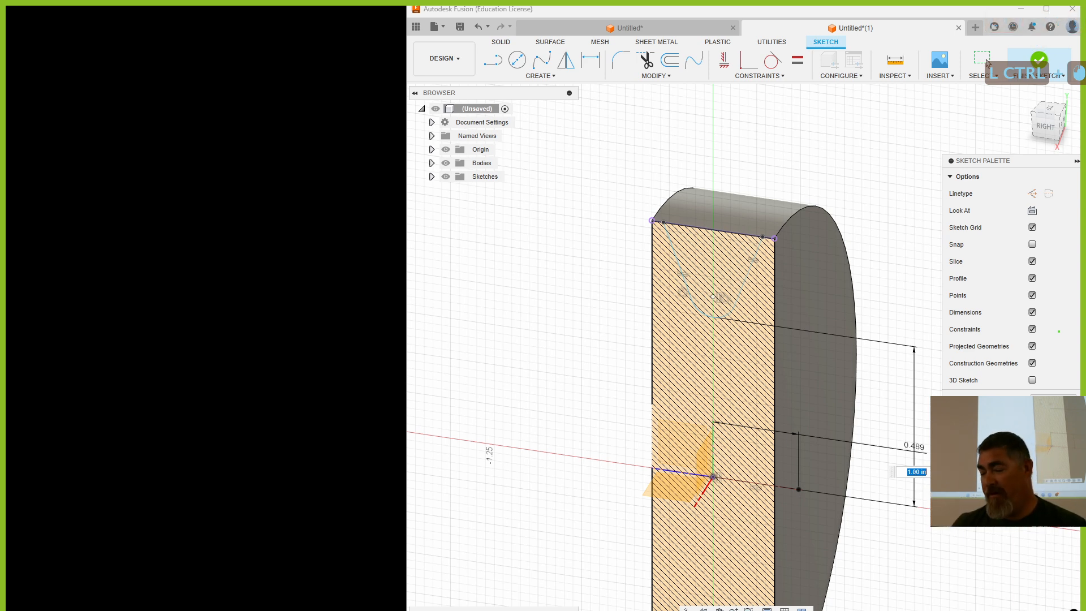
Check the pulley drawing on the exercise page, and delete the tangent dimension from the sketch.
{"action": "left_click", "coordinate": [434, 606]}
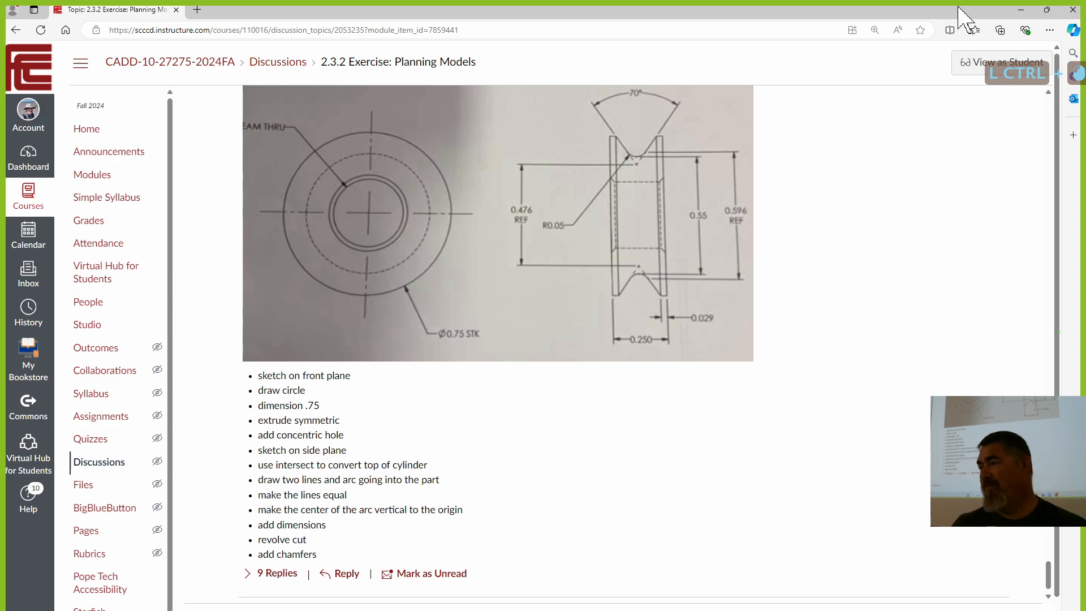
{"action": "left_click", "coordinate": [1021, 10]}
{"action": "key", "text": "Escape"}
{"action": "key", "text": "Escape"}
{"action": "left_click", "coordinate": [917, 438]}
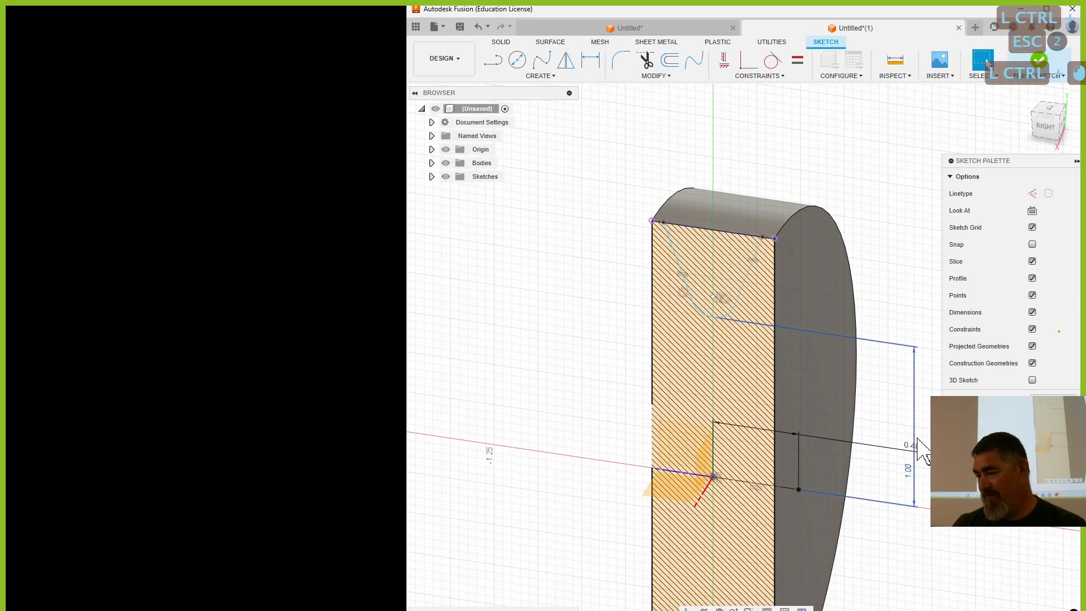
{"action": "key", "text": "ctrl+Delete"}
{"action": "key", "text": "ctrl+d"}
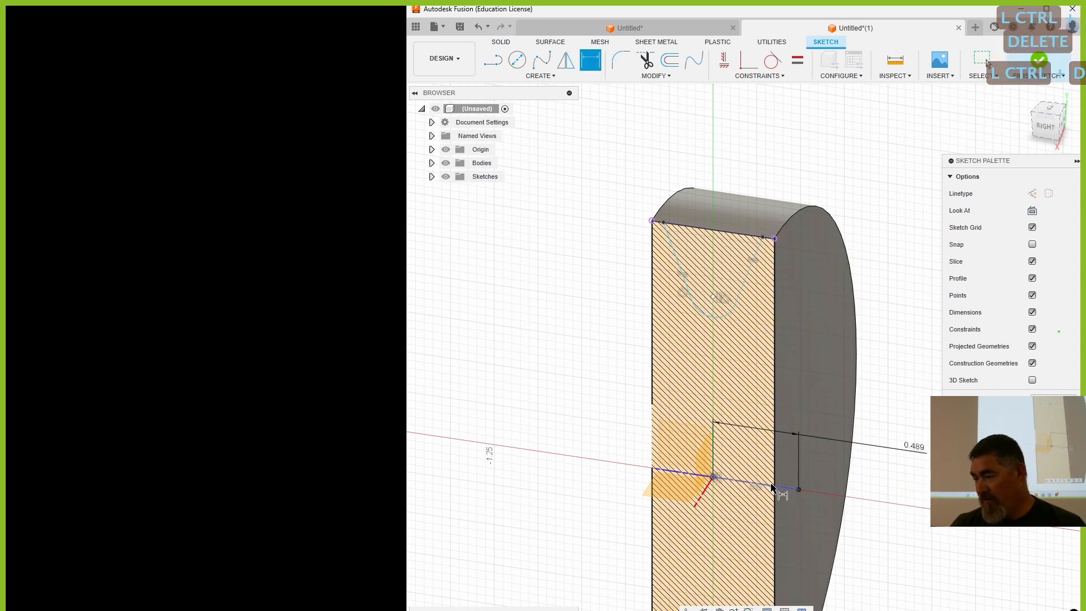
{"action": "left_click", "coordinate": [717, 321]}
{"action": "right_click", "coordinate": [716, 319]}
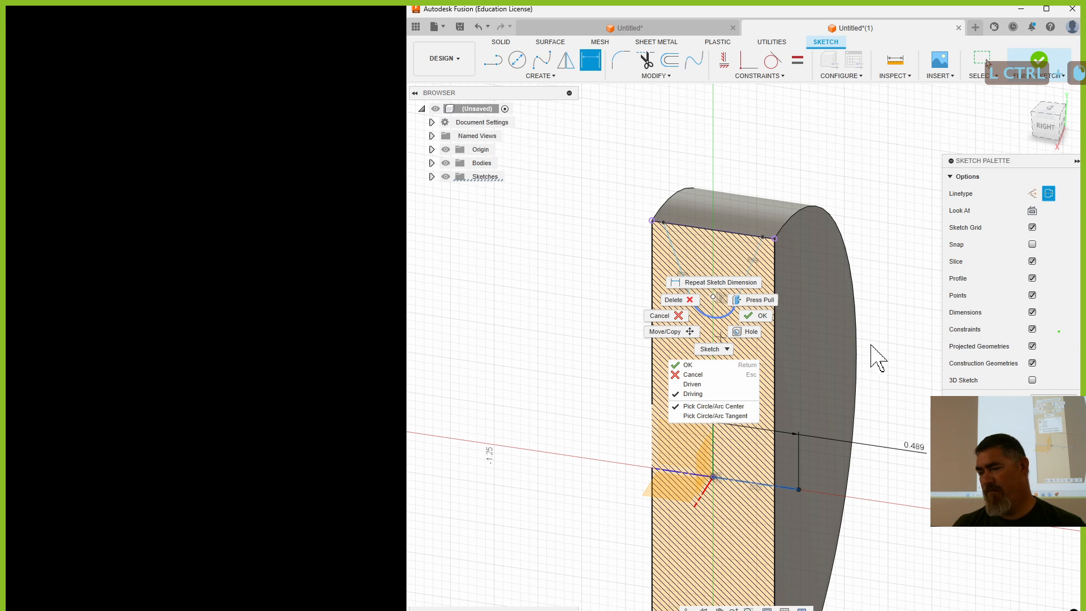
{"action": "left_click", "coordinate": [741, 417]}
{"action": "right_click", "coordinate": [717, 314]}
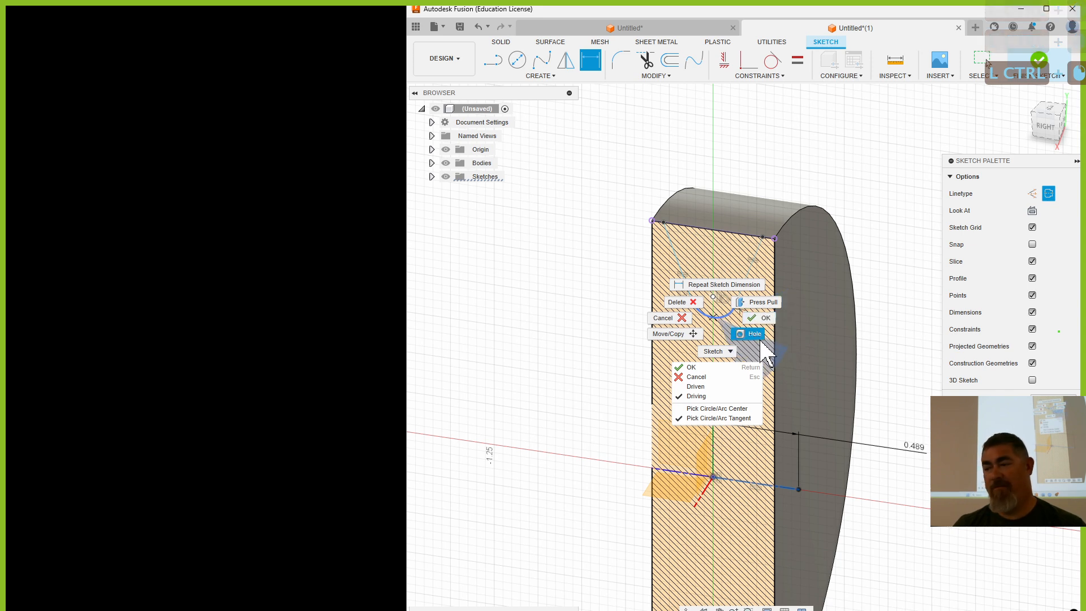
{"action": "key", "text": "Escape"}
{"action": "key", "text": "Escape"}
{"action": "key", "text": "Escape"}
{"action": "key", "text": "Escape"}
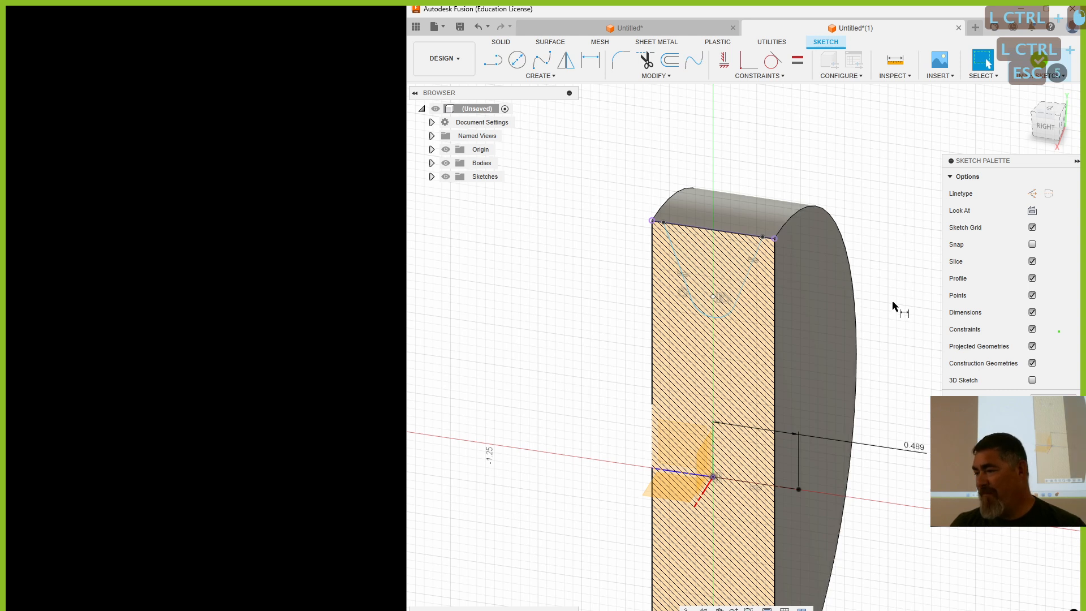
{"action": "key", "text": "Escape"}
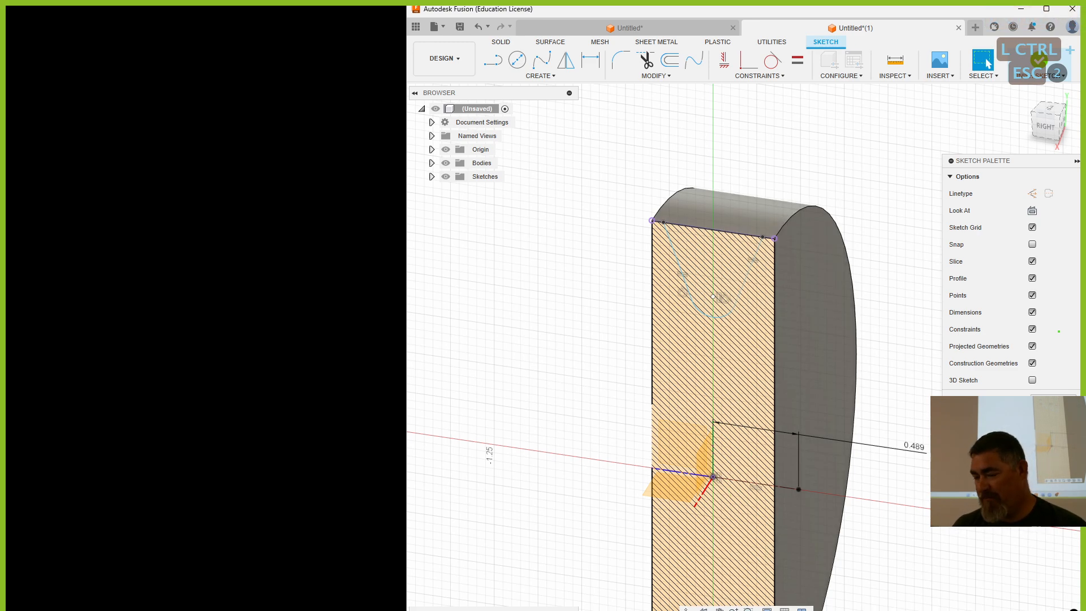
Review the groove dimensions and planning list for the pulley on the exercise page.
{"action": "left_click", "coordinate": [350, 435]}
{"action": "scroll", "coordinate": [316, 537], "scroll_direction": "down", "scroll_amount": 1}
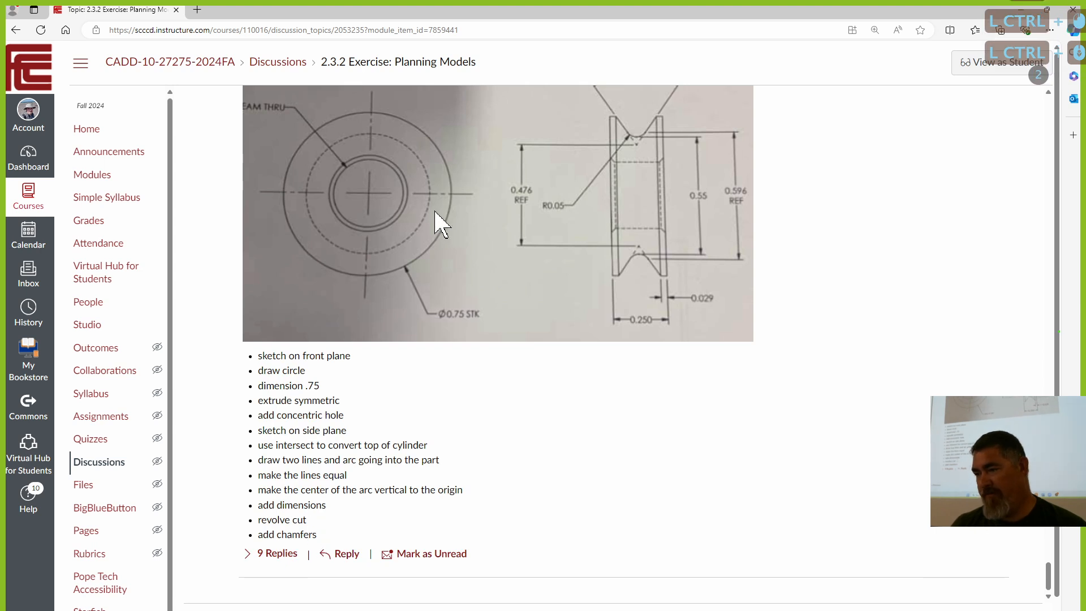
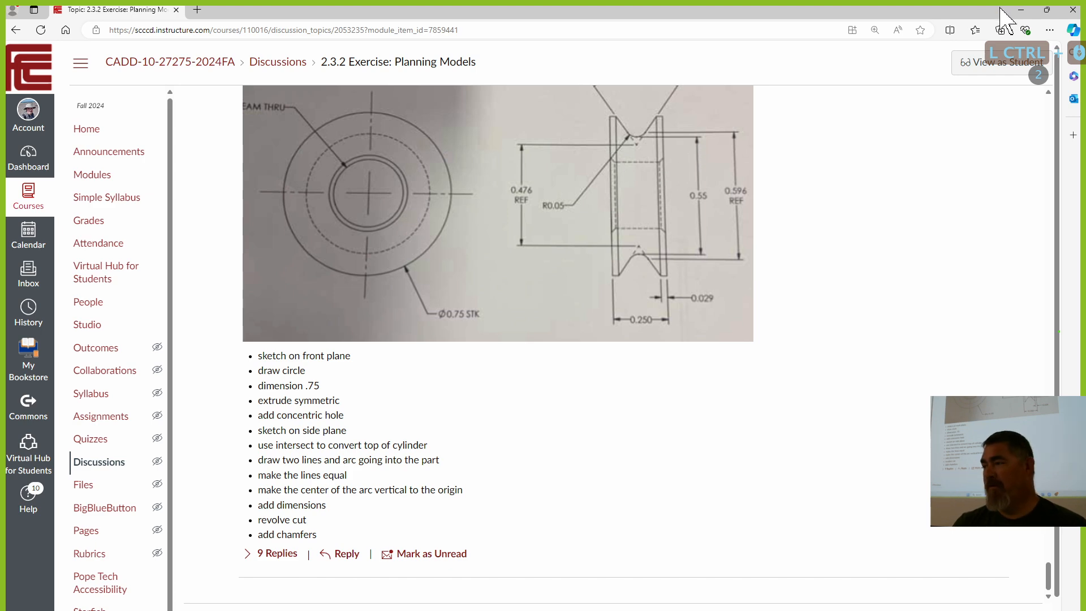
{"action": "left_click", "coordinate": [1021, 10]}
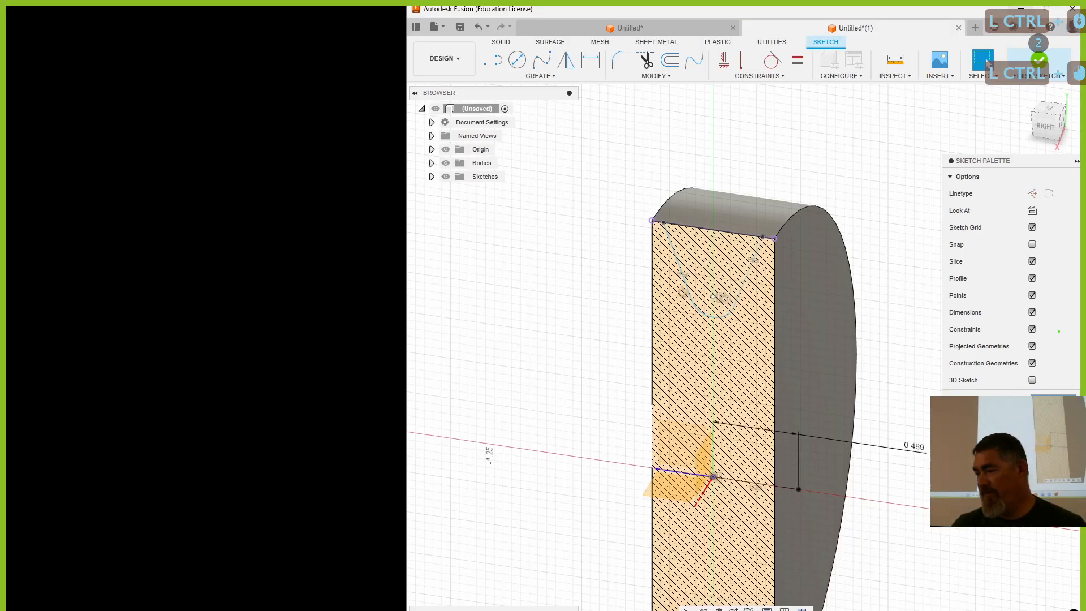
Finish the sketch and revolve the groove profile 360 deg about the centerline as a cut.
{"action": "left_click", "coordinate": [1054, 401]}
{"action": "scroll", "coordinate": [592, 234], "scroll_direction": "down", "scroll_amount": 6}
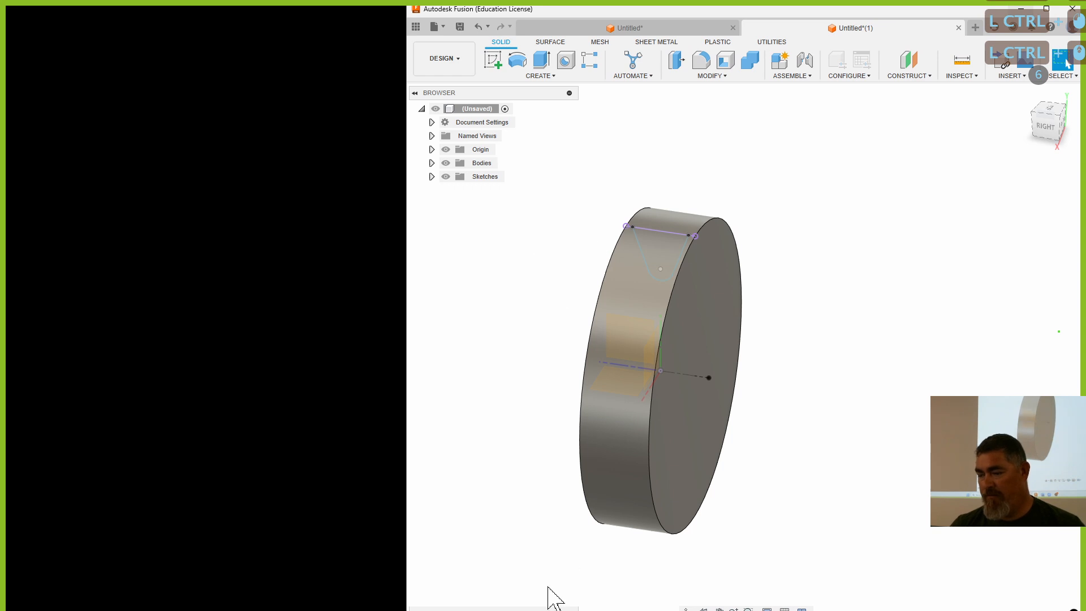
{"action": "left_click", "coordinate": [517, 59]}
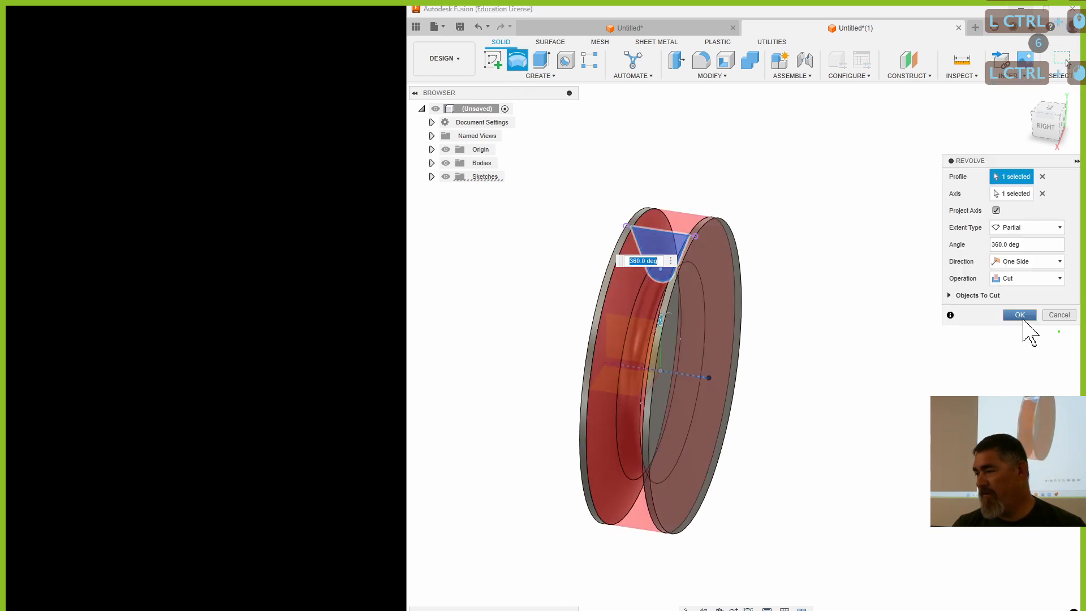
{"action": "left_click", "coordinate": [1020, 315]}
Cut a simple hole 1.20 in in diameter and 1.40 in deep at the center of the pulley's flat face.
{"action": "mouse_move", "coordinate": [953, 376]}
{"action": "middle_mouse_down", "text": "shift"}
{"action": "mouse_move", "coordinate": [914, 346]}
{"action": "mouse_move", "coordinate": [959, 380]}
{"action": "mouse_move", "coordinate": [943, 376]}
{"action": "middle_mouse_up", "text": "shift"}
{"action": "left_click", "coordinate": [565, 59]}
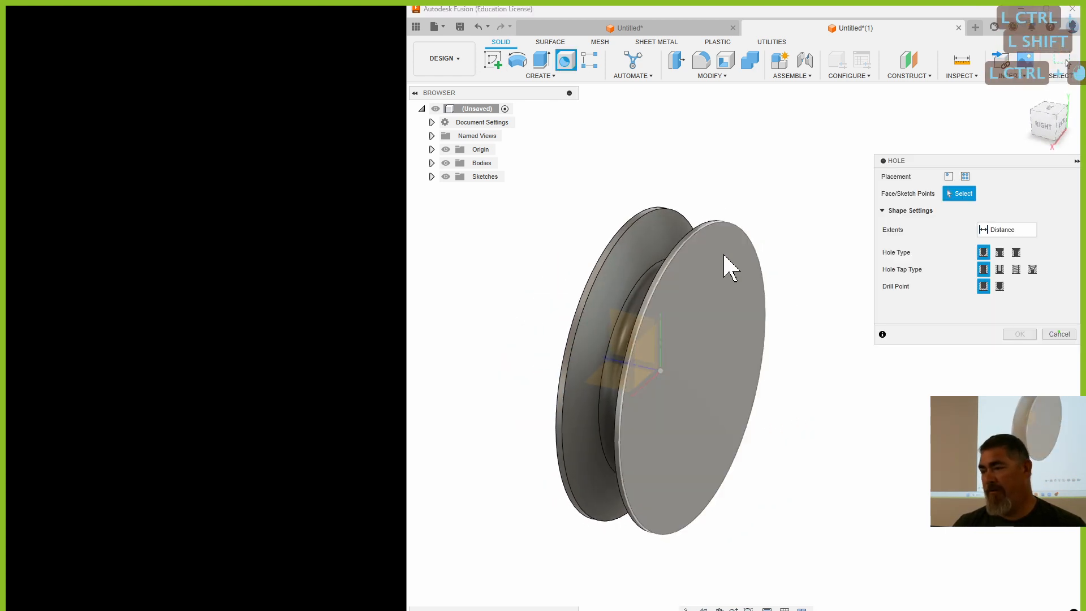
{"action": "left_click", "coordinate": [724, 255]}
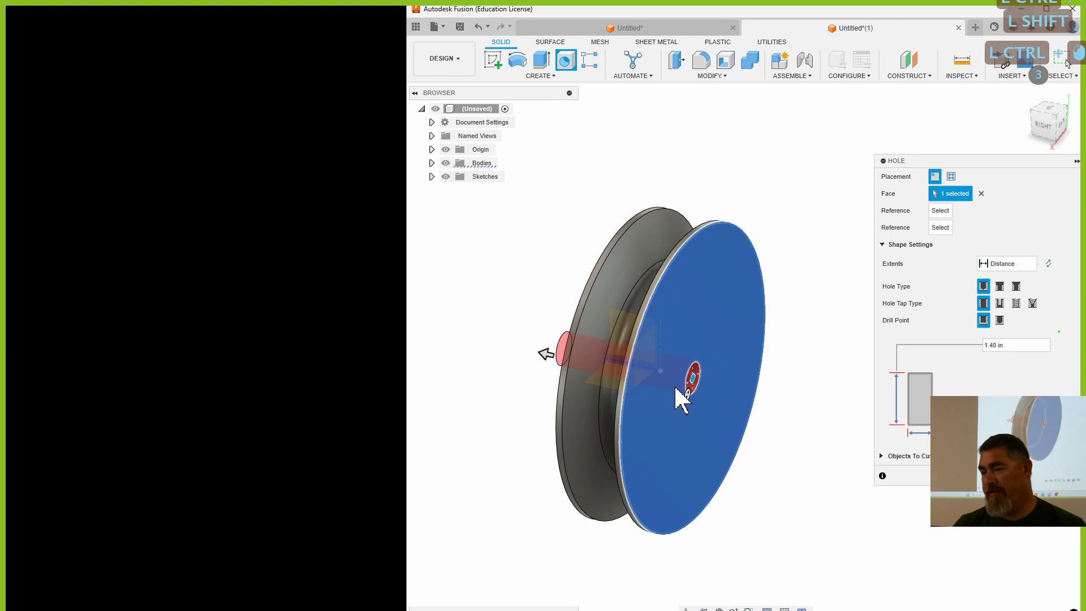
{"action": "left_click_drag", "start_coordinate": [682, 399], "coordinate": [669, 428]}
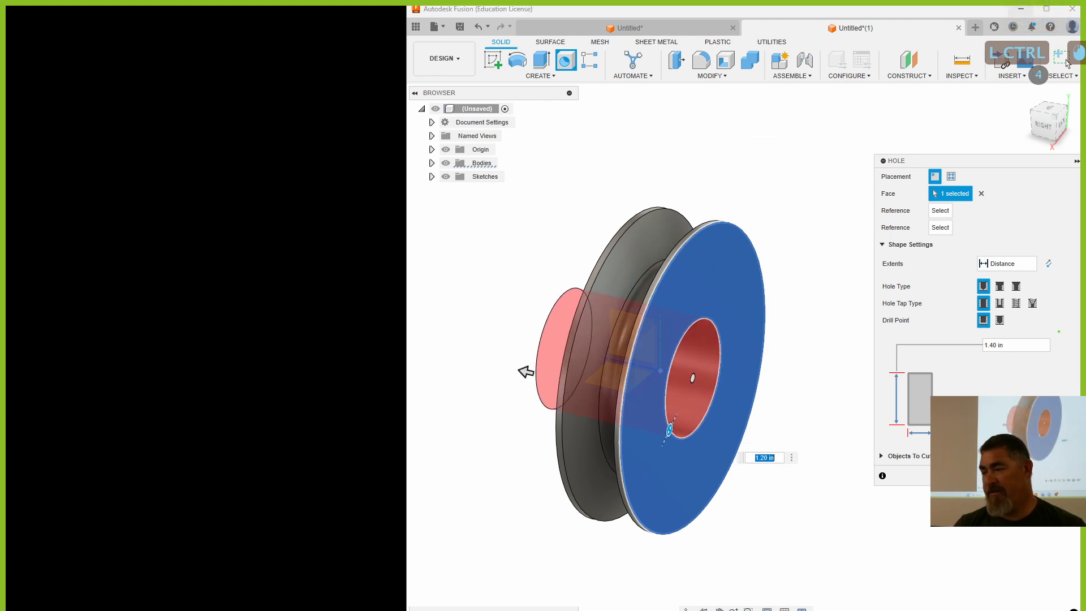
{"action": "left_click", "coordinate": [1019, 475]}
Chamfer the center hole's edges on both faces of the pulley with the Equal Distance type.
{"action": "left_click", "coordinate": [707, 74]}
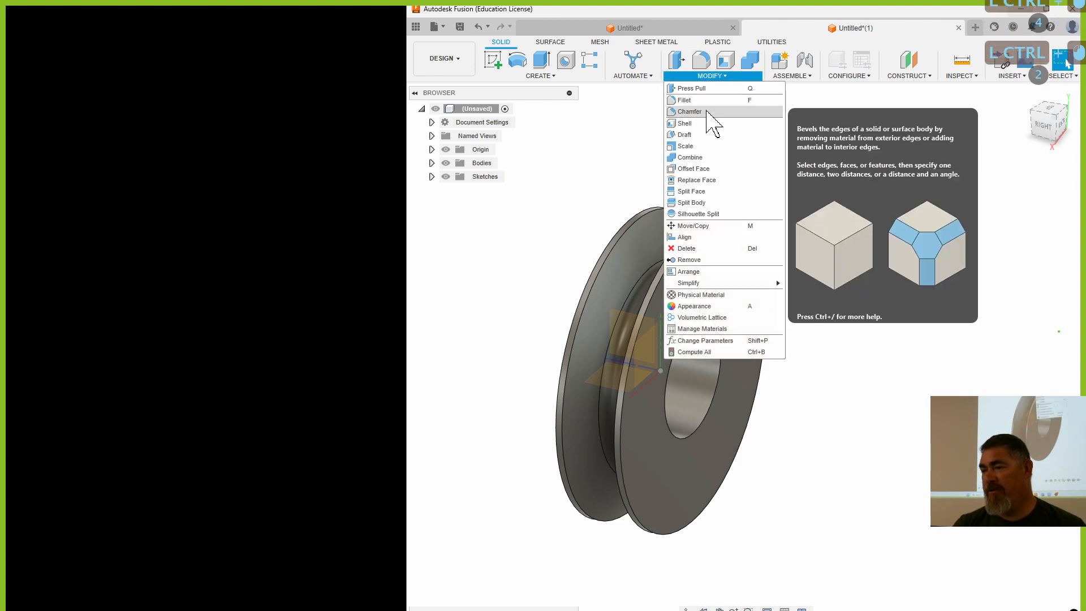
{"action": "left_click", "coordinate": [707, 114]}
{"action": "left_click", "coordinate": [704, 327]}
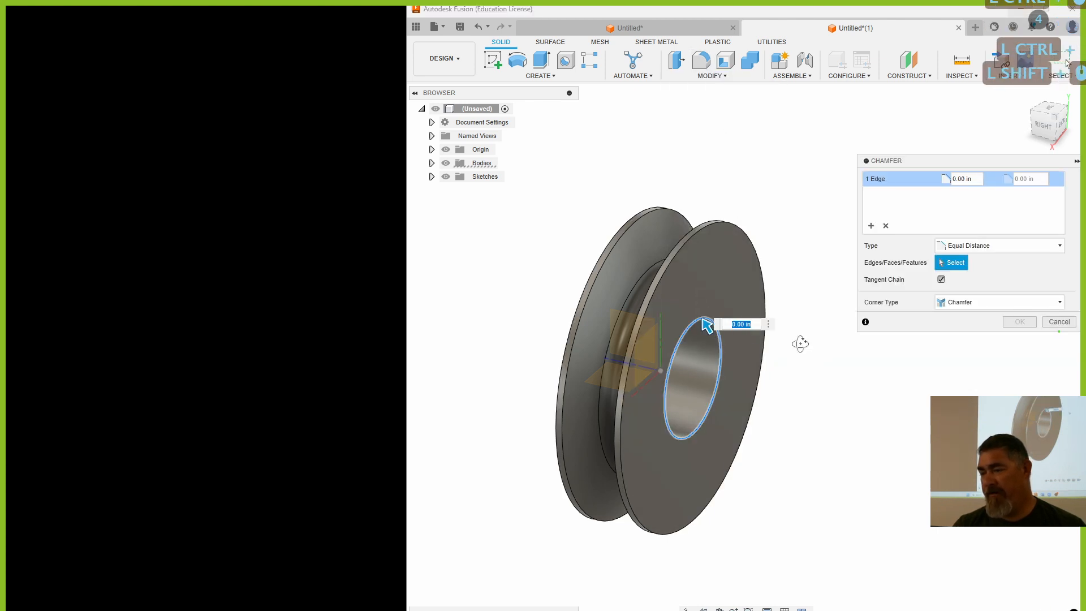
{"action": "middle_click_drag", "start_coordinate": [799, 342], "coordinate": [639, 359], "text": "shift"}
{"action": "left_click", "coordinate": [623, 346]}
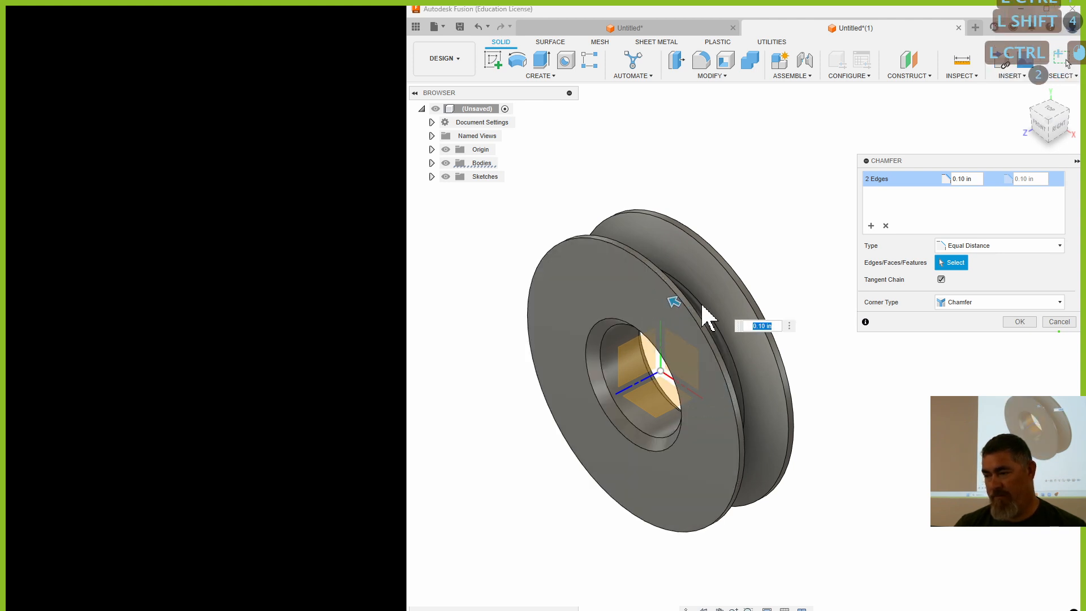
{"action": "key", "text": "Return"}
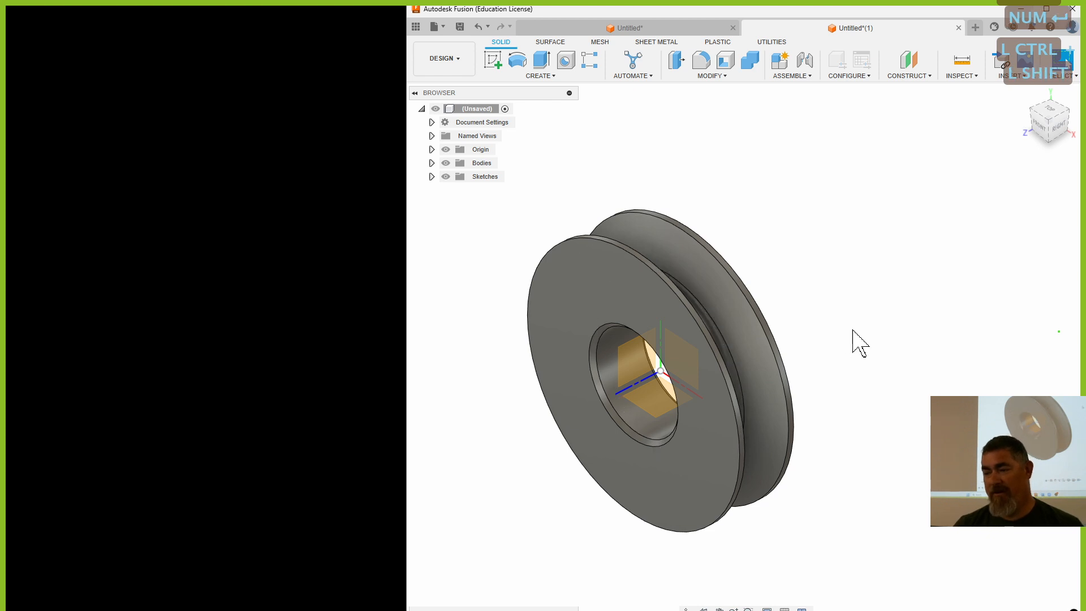
Reopen the groove sketch and move the groove's upper endpoint inward along the projected top edge to narrow the profile.
{"action": "middle_click_drag", "start_coordinate": [853, 330], "coordinate": [800, 238], "text": "shift"}
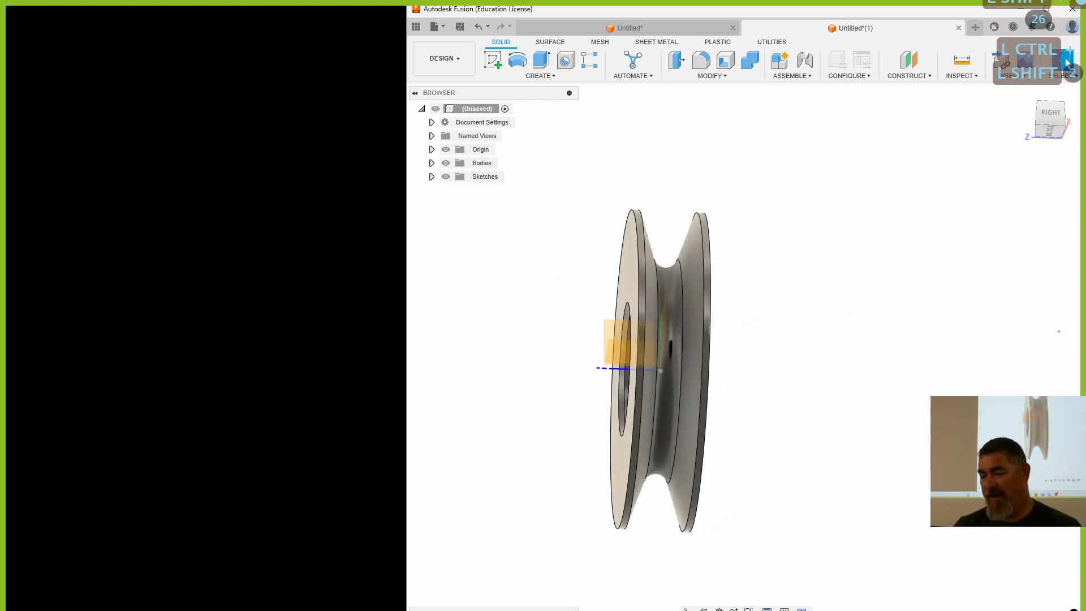
{"action": "double_click", "coordinate": [523, 610]}
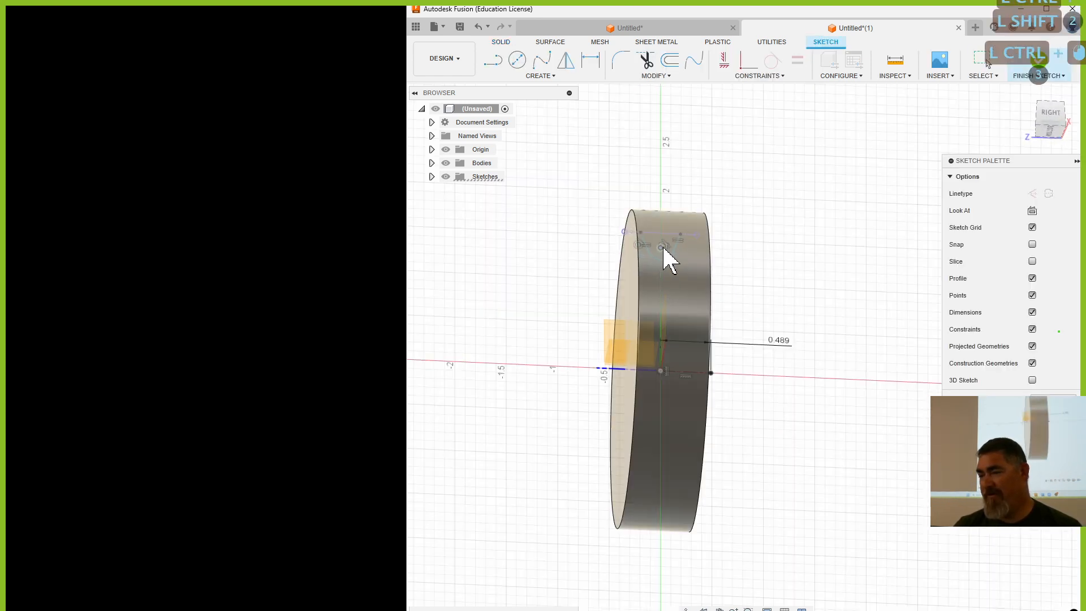
{"action": "left_click", "coordinate": [648, 232], "text": "ctrl"}
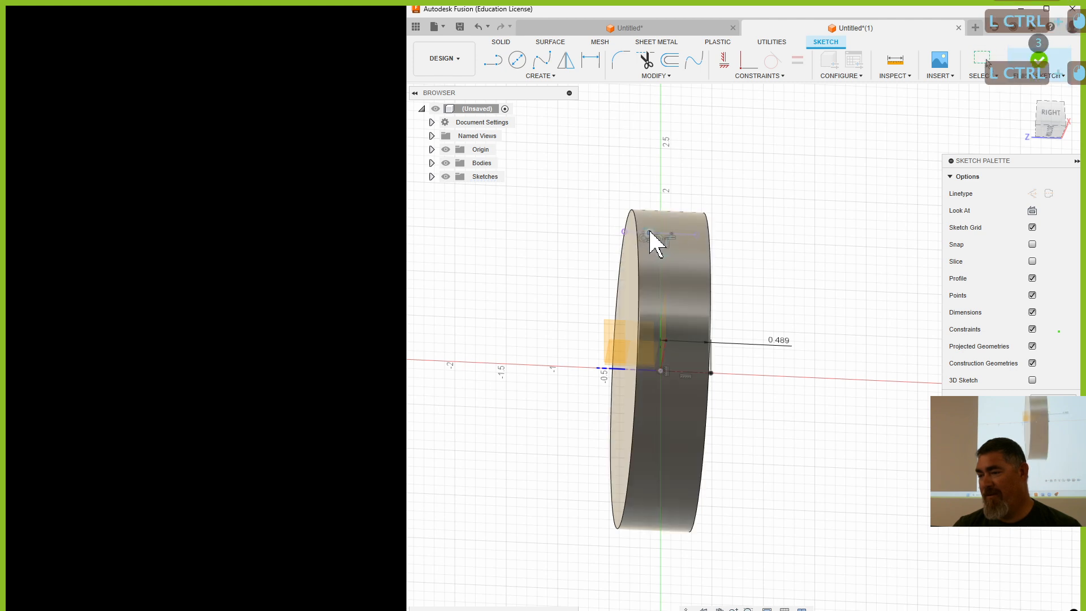
Try finishing the edited groove sketch, and undo that to resume sketch editing.
{"action": "left_click", "coordinate": [1050, 72]}
{"action": "mouse_move", "coordinate": [843, 272]}
{"action": "middle_mouse_down", "text": "shift"}
{"action": "mouse_move", "coordinate": [836, 223]}
{"action": "mouse_move", "coordinate": [860, 181]}
{"action": "middle_mouse_up", "text": "shift"}
{"action": "key", "text": "ctrl+z"}
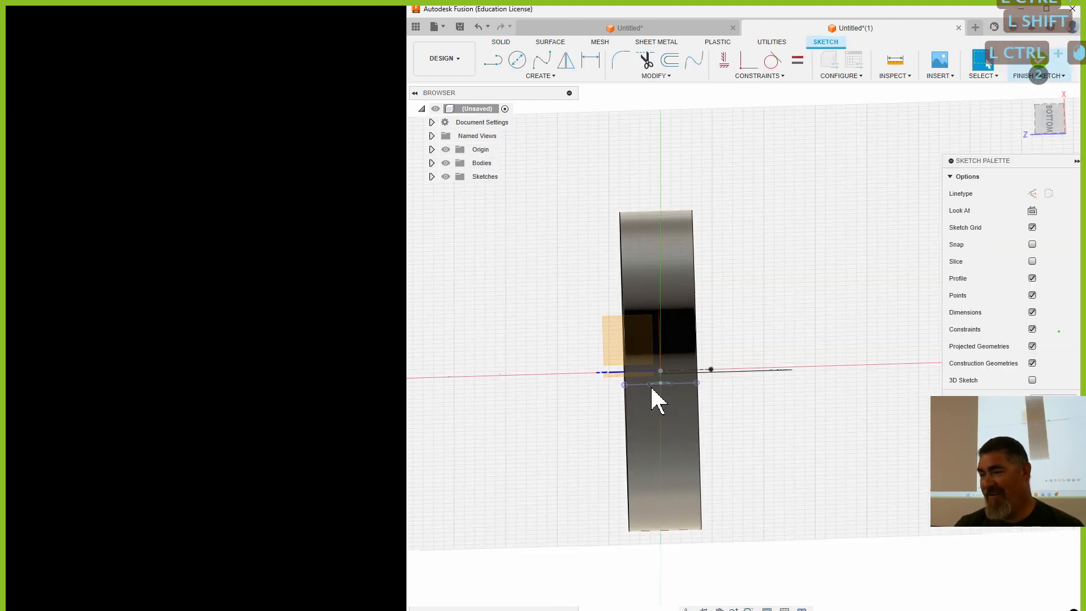
Try to dimension the angle between the groove's two side lines at 70°, and undo the change.
{"action": "mouse_move", "coordinate": [734, 476]}
{"action": "middle_mouse_down", "text": "shift"}
{"action": "mouse_move", "coordinate": [744, 470]}
{"action": "mouse_move", "coordinate": [749, 230]}
{"action": "middle_mouse_up", "text": "shift"}
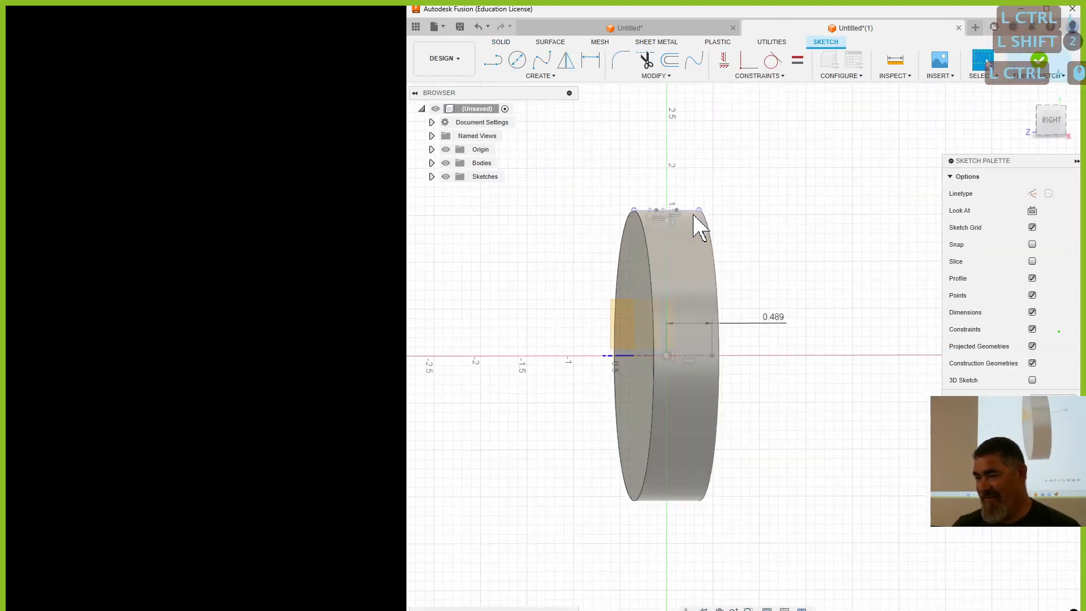
{"action": "scroll", "coordinate": [687, 216], "scroll_direction": "up", "scroll_amount": 5, "text": "ctrl"}
{"action": "key", "text": "d"}
{"action": "left_click", "coordinate": [581, 232]}
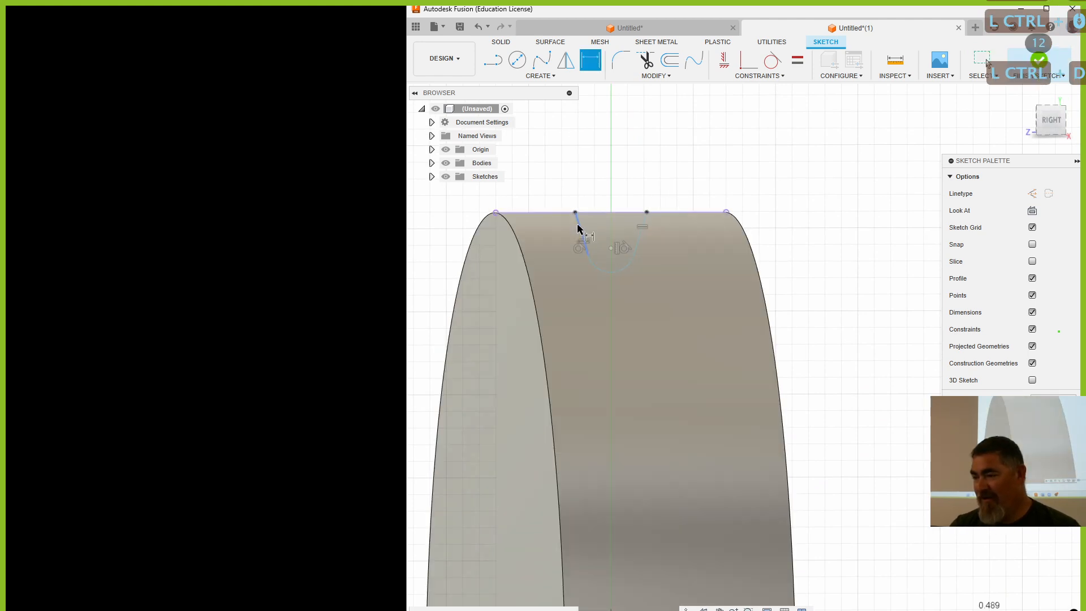
{"action": "left_click", "coordinate": [639, 234]}
{"action": "left_click", "coordinate": [615, 154]}
{"action": "type", "text": "10"}
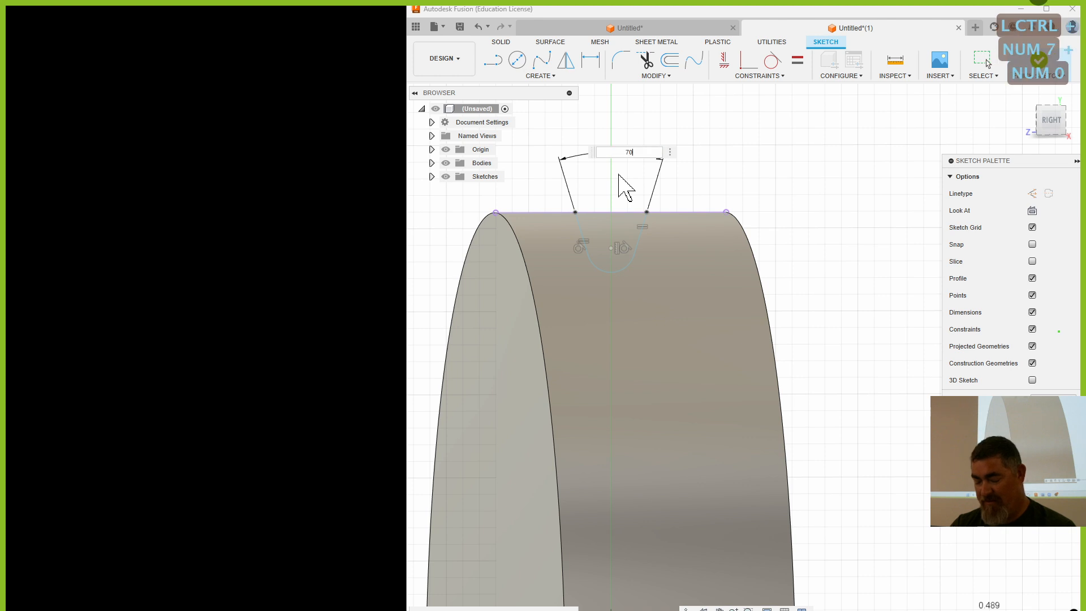
{"action": "key", "text": "Return"}
{"action": "key", "text": "ctrl+z"}
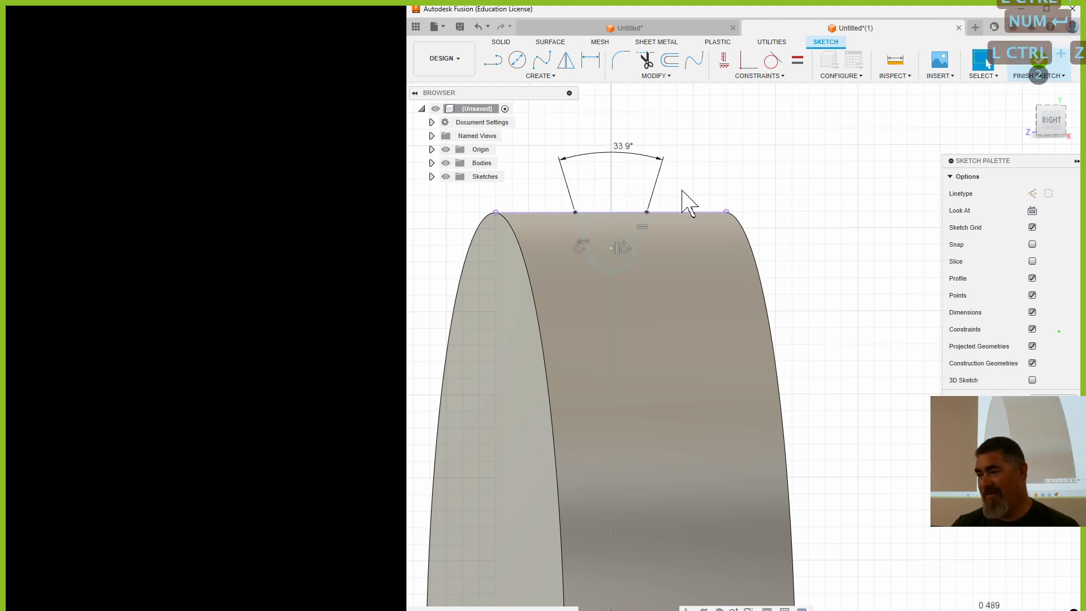
{"action": "key", "text": "ctrl+z"}
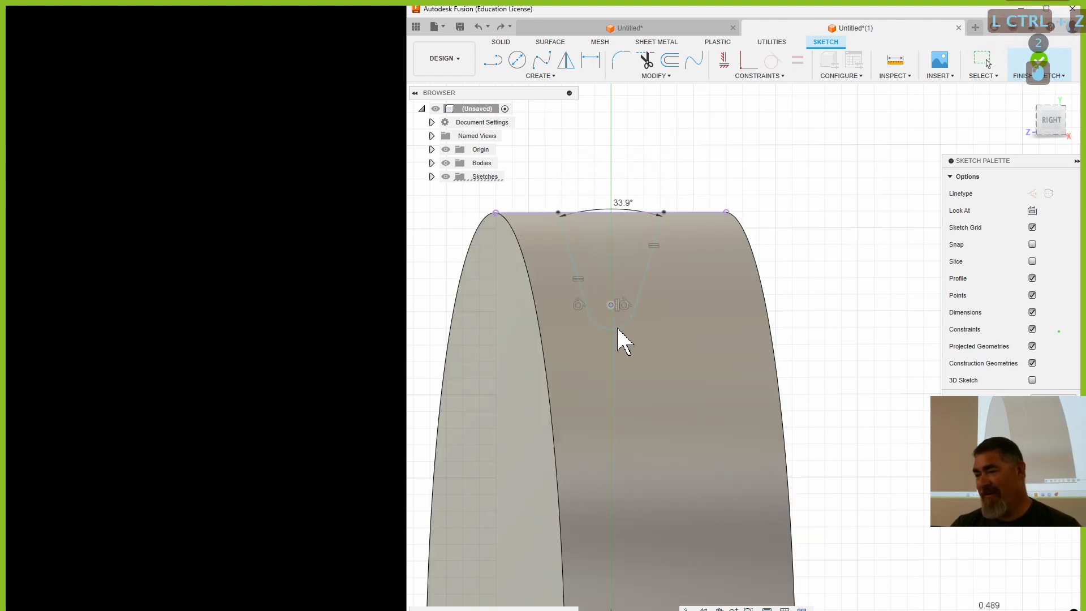
Delete the angle dimension between the groove's side lines and move the groove's upper endpoint outward along the top edge to widen the profile.
{"action": "key", "text": "Escape"}
{"action": "left_click", "coordinate": [623, 269]}
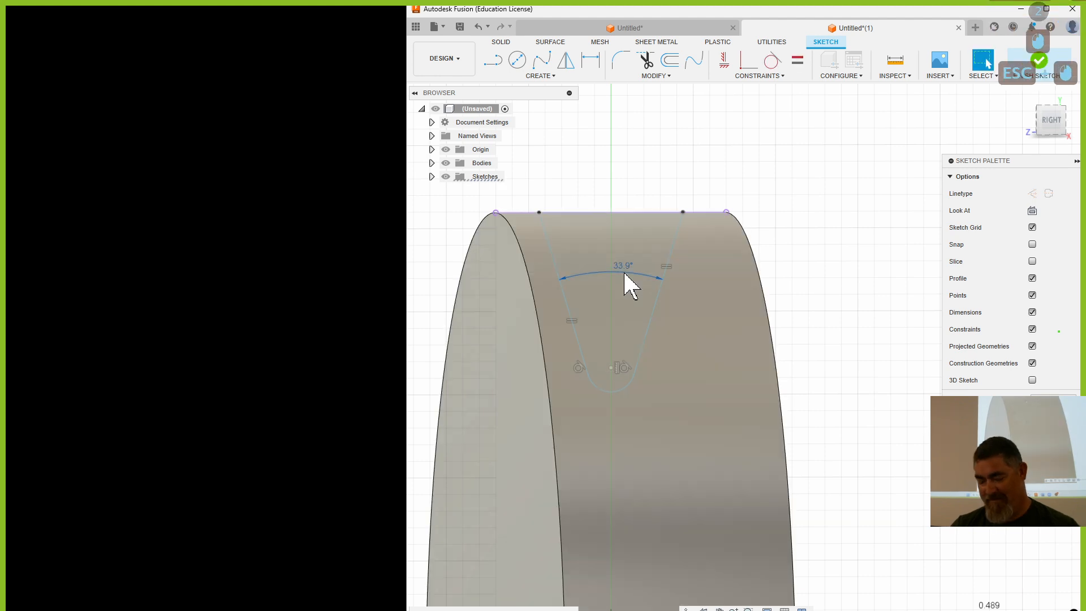
{"action": "key", "text": "Delete"}
{"action": "left_click_drag", "start_coordinate": [684, 213], "coordinate": [710, 214]}
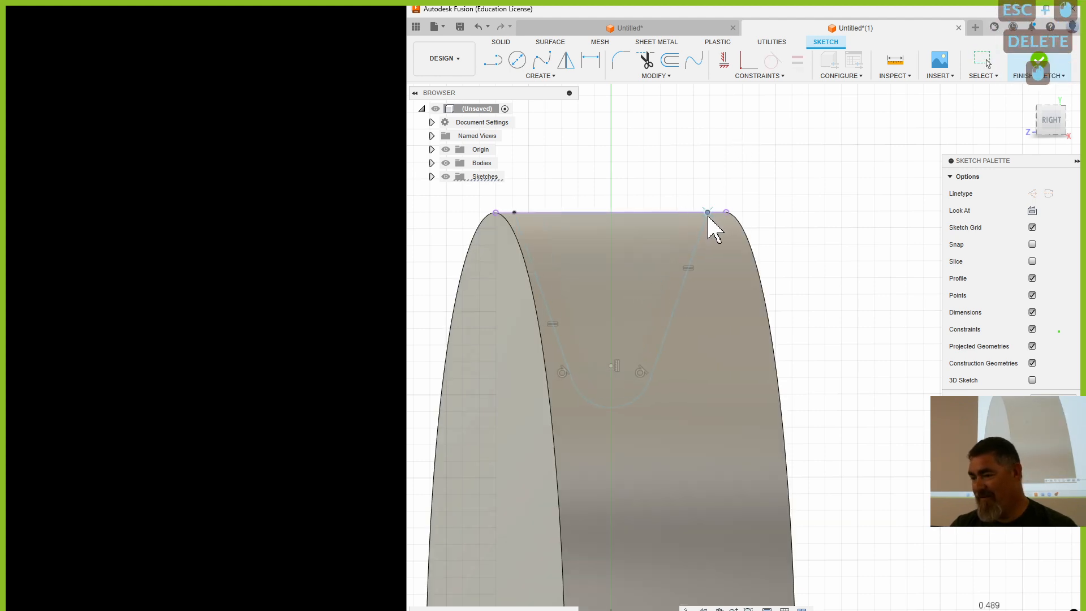
Try to set a 50° angle between the side lines of the widened groove profile, and undo that value.
{"action": "key", "text": "d"}
{"action": "left_click", "coordinate": [548, 308]}
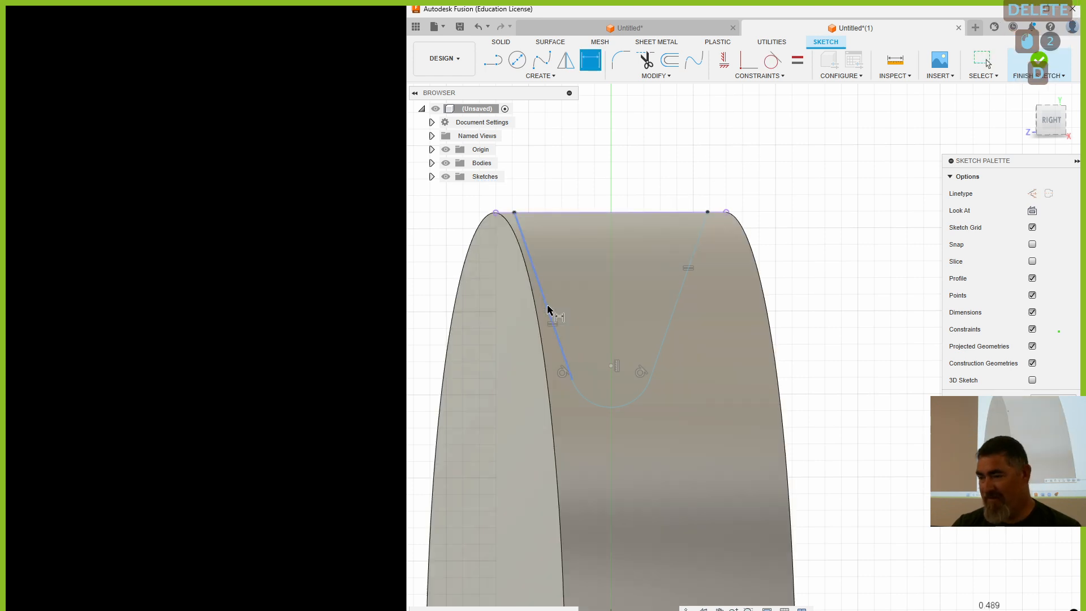
{"action": "left_click", "coordinate": [683, 295]}
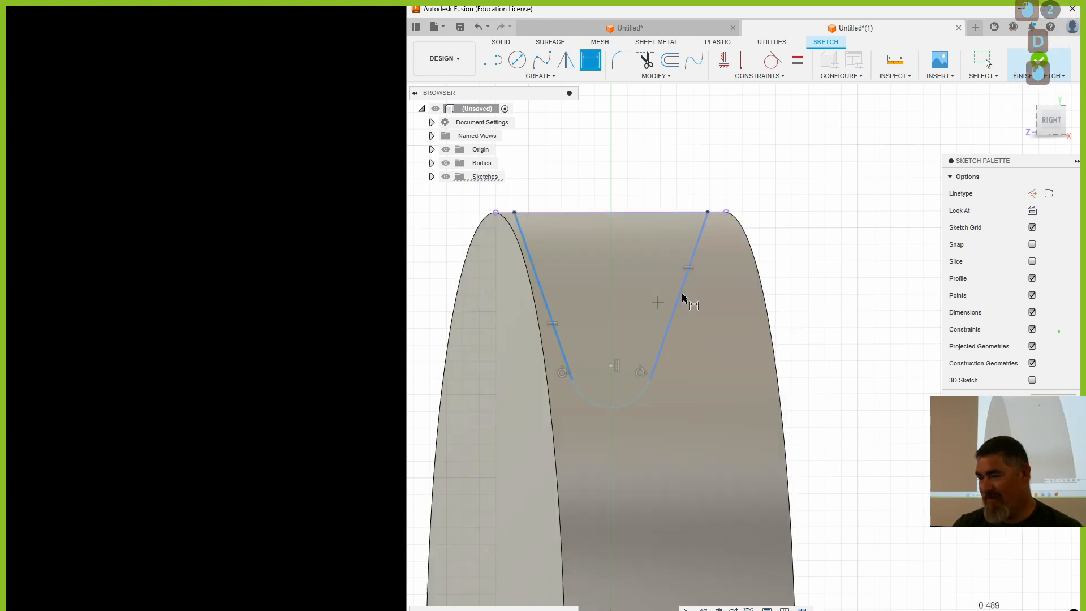
{"action": "left_click", "coordinate": [653, 271]}
{"action": "type", "text": "50"}
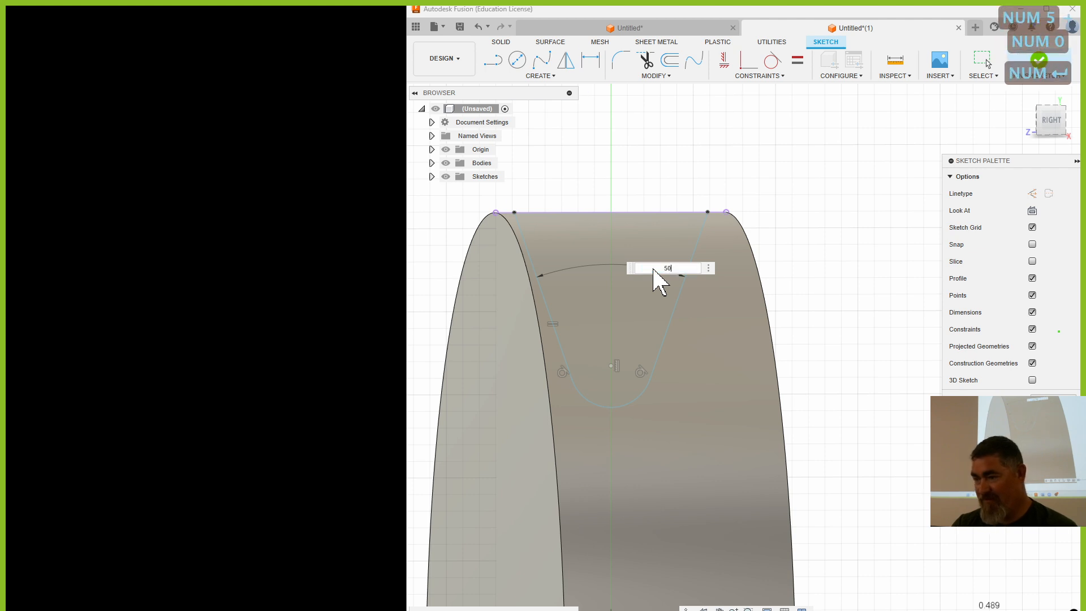
{"action": "key", "text": "Return"}
{"action": "key", "text": "ctrl+z"}
{"action": "key", "text": "ctrl+z"}
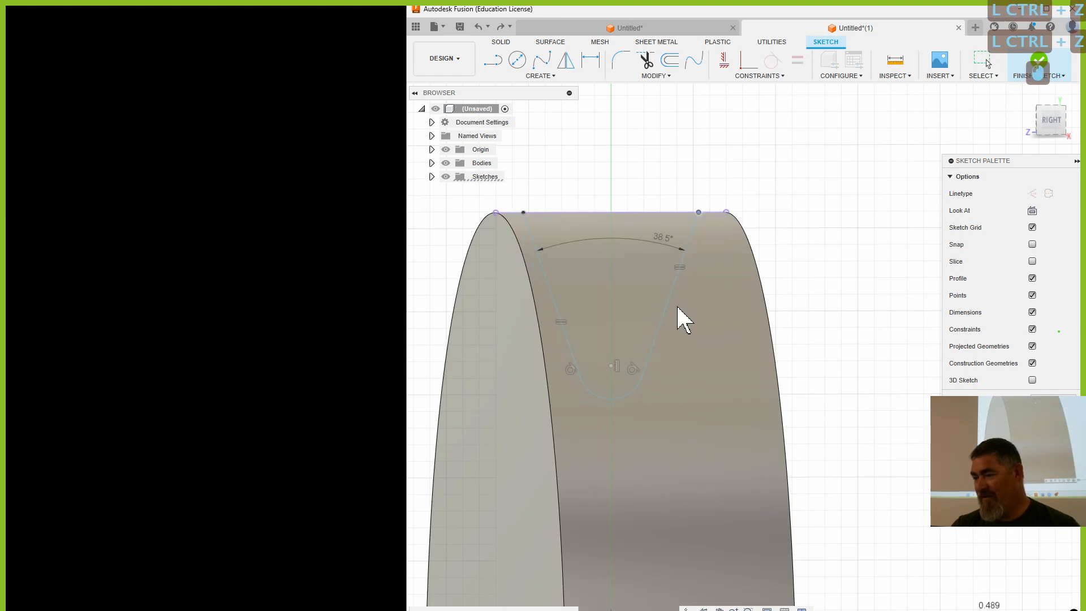
Raise the groove's arc toward the top edge and delete the angle dimension, reshaping the profile into a wider, shallower curve.
{"action": "mouse_move", "coordinate": [611, 373]}
{"action": "left_mouse_down"}
{"action": "mouse_move", "coordinate": [645, 150]}
{"action": "mouse_move", "coordinate": [633, 208]}
{"action": "left_mouse_up"}
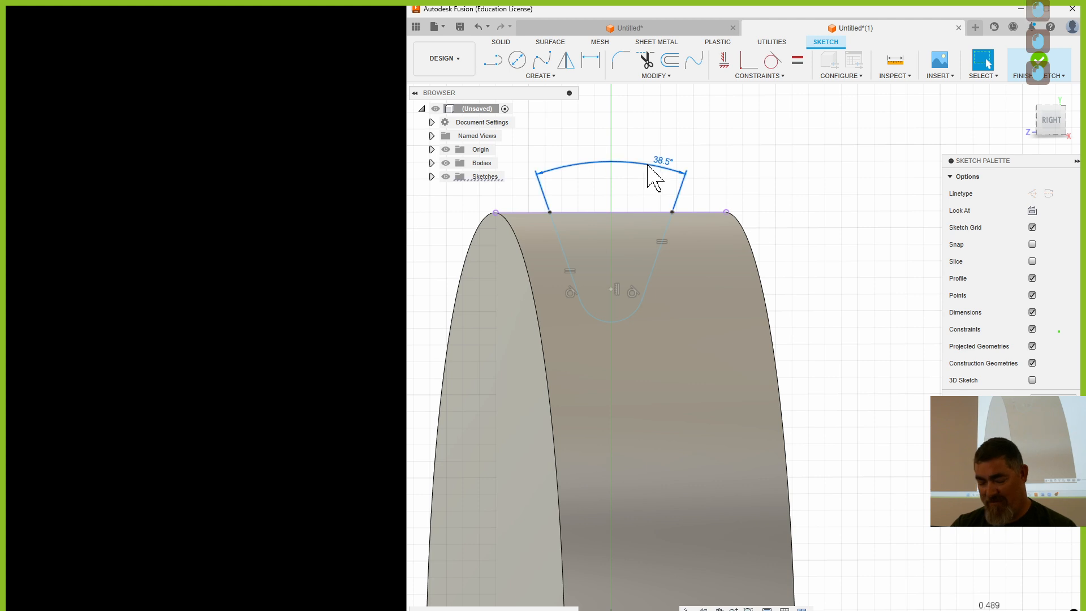
{"action": "key", "text": "Delete"}
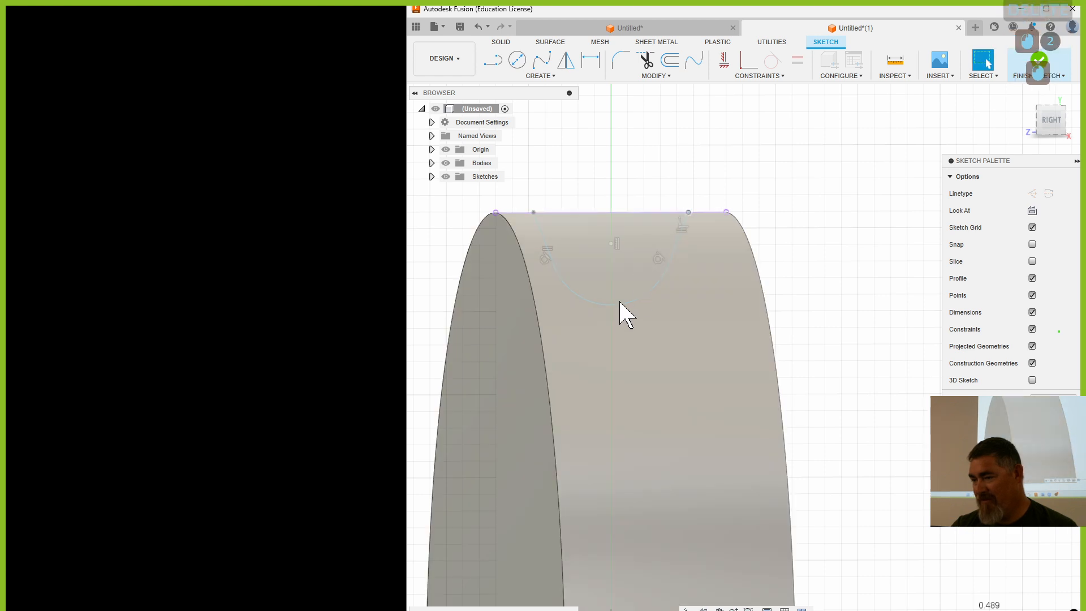
{"action": "left_click", "coordinate": [619, 305]}
{"action": "left_click", "coordinate": [620, 305]}
{"action": "mouse_move", "coordinate": [621, 303]}
{"action": "left_mouse_down"}
{"action": "mouse_move", "coordinate": [618, 285]}
{"action": "mouse_move", "coordinate": [619, 313]}
{"action": "left_mouse_up"}
{"action": "left_click", "coordinate": [621, 202]}
Dimension the angle between the groove's two side lines at 50° and reposition the bottom arc to adjust the groove's depth.
{"action": "key", "text": "d"}
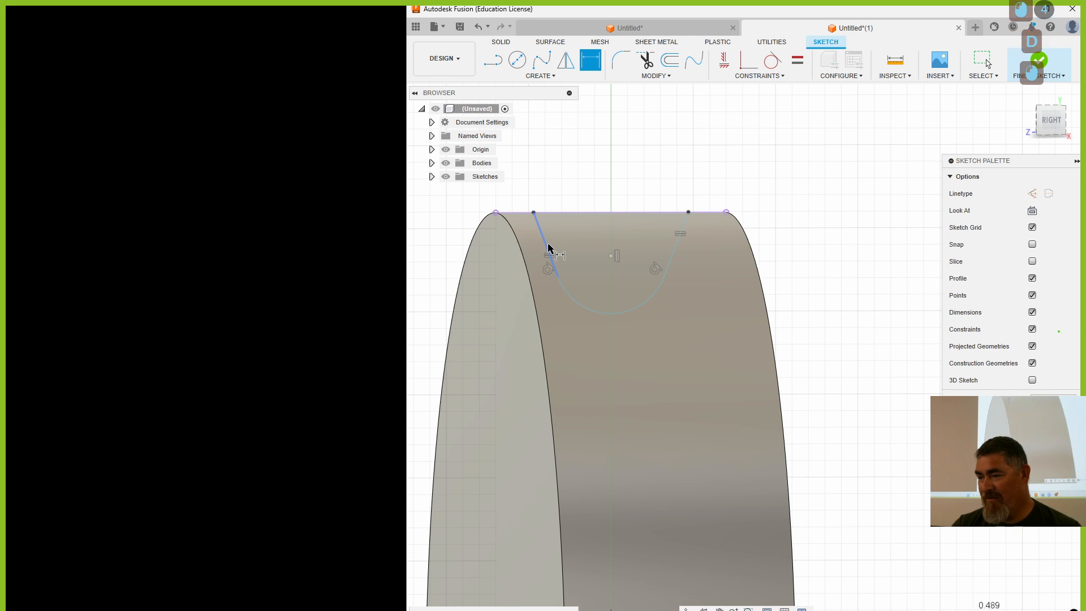
{"action": "left_click", "coordinate": [654, 166]}
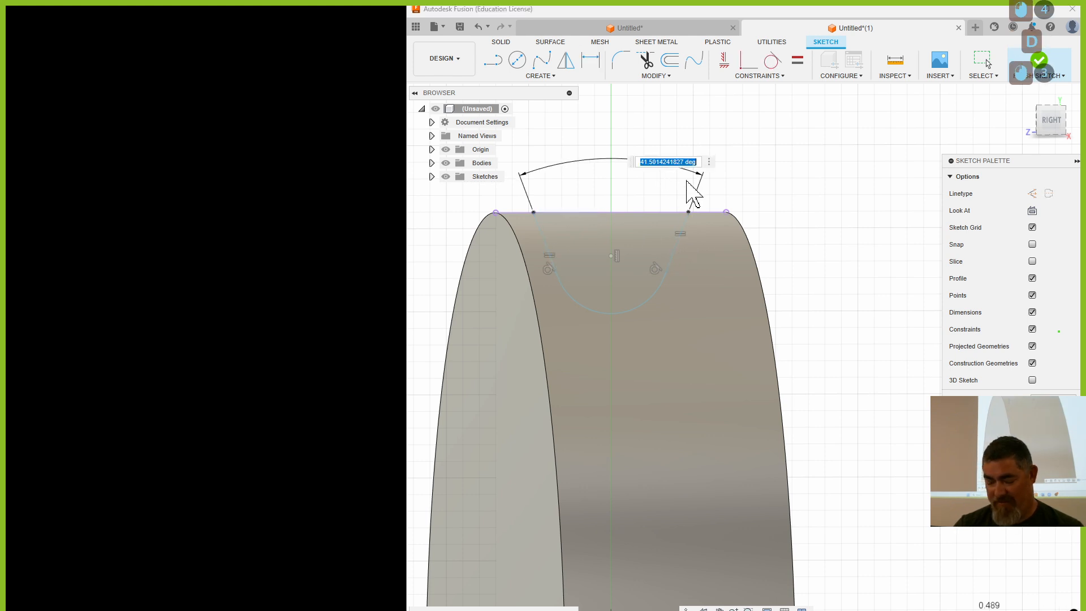
{"action": "type", "text": "50"}
{"action": "key", "text": "Return"}
{"action": "key", "text": "Escape"}
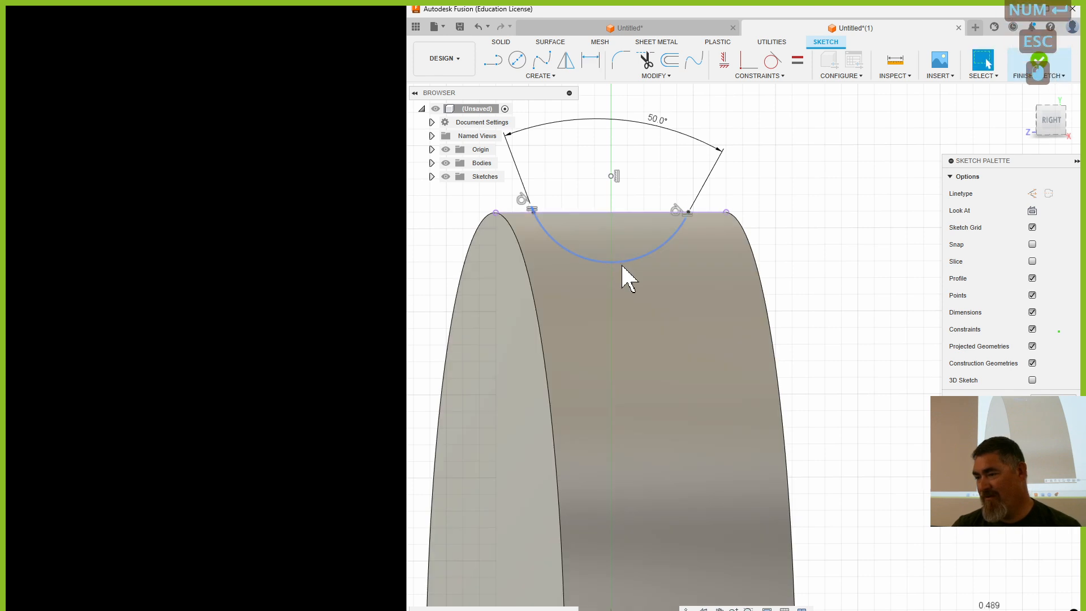
{"action": "left_click_drag", "start_coordinate": [623, 274], "coordinate": [625, 397]}
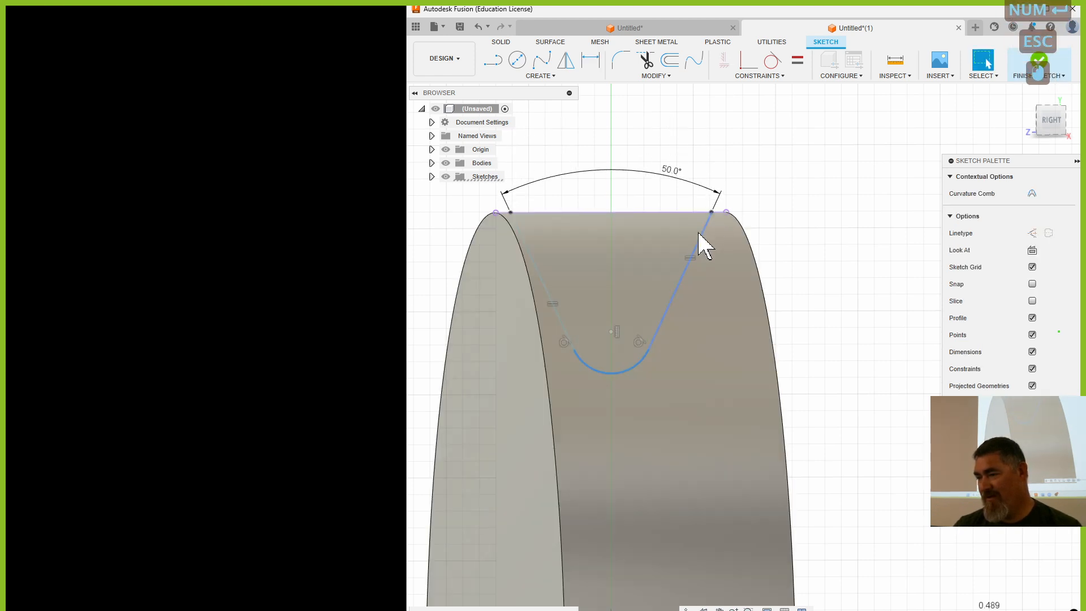
{"action": "left_click_drag", "start_coordinate": [611, 344], "coordinate": [630, 249]}
Try changing the groove's angle dimension to 70°, and undo that edit.
{"action": "double_click", "coordinate": [679, 95]}
{"action": "type", "text": "90"}
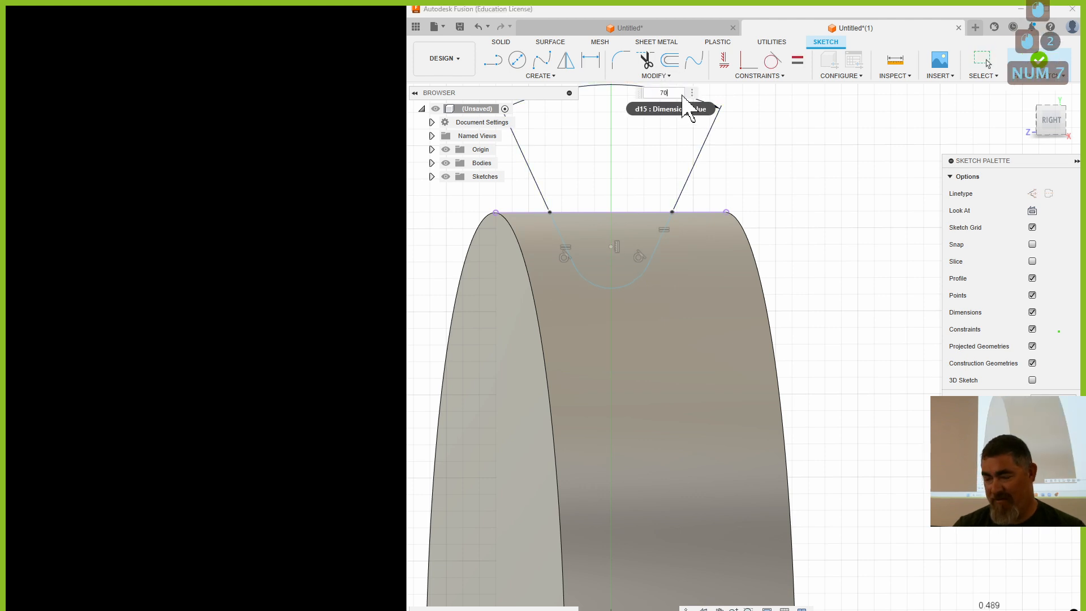
{"action": "key", "text": "Return"}
{"action": "key", "text": "ctrl+z"}
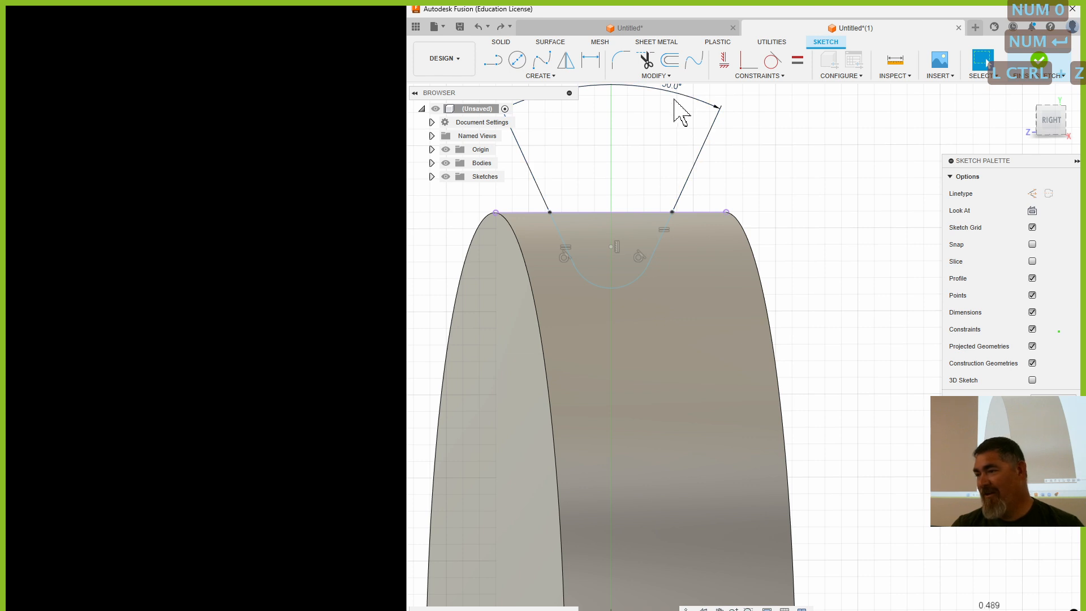
Finish the groove sketch and examine the updated pulley's groove and center hole from several sides.
{"action": "mouse_move", "coordinate": [911, 141]}
{"action": "middle_mouse_down", "text": "shift"}
{"action": "mouse_move", "coordinate": [841, 165]}
{"action": "mouse_move", "coordinate": [858, 153]}
{"action": "middle_mouse_up", "text": "shift"}
{"action": "left_click", "coordinate": [1038, 58]}
{"action": "mouse_move", "coordinate": [747, 218]}
{"action": "middle_mouse_down", "text": "shift"}
{"action": "mouse_move", "coordinate": [813, 182]}
{"action": "mouse_move", "coordinate": [853, 192]}
{"action": "mouse_move", "coordinate": [822, 222]}
{"action": "middle_mouse_up", "text": "shift"}
{"action": "middle_click_drag", "start_coordinate": [888, 259], "coordinate": [875, 304], "text": "shift"}
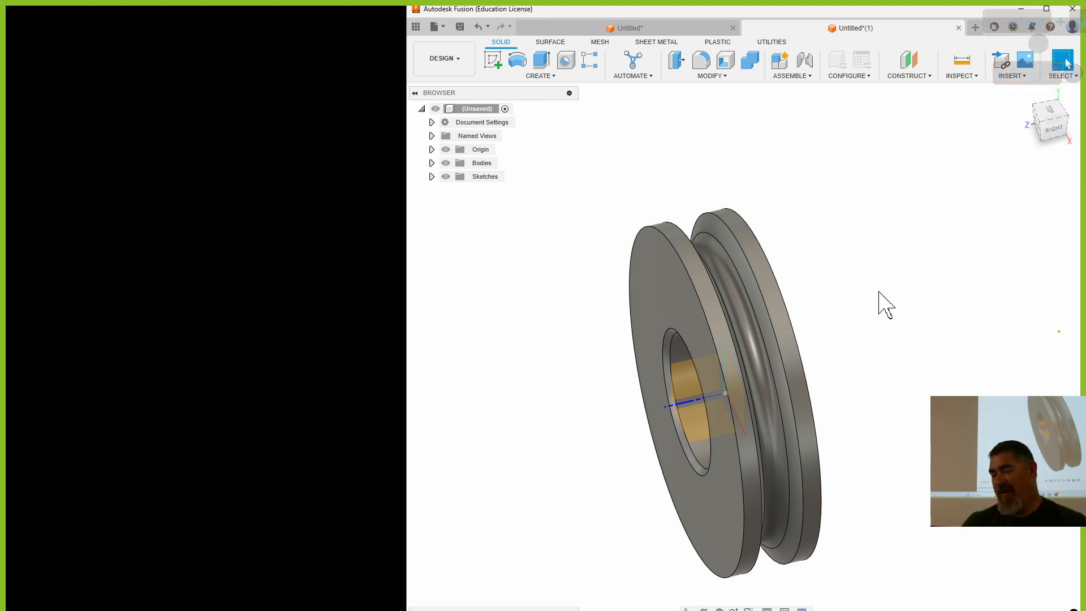
{"action": "middle_click_drag", "start_coordinate": [880, 293], "coordinate": [887, 323], "text": "shift"}
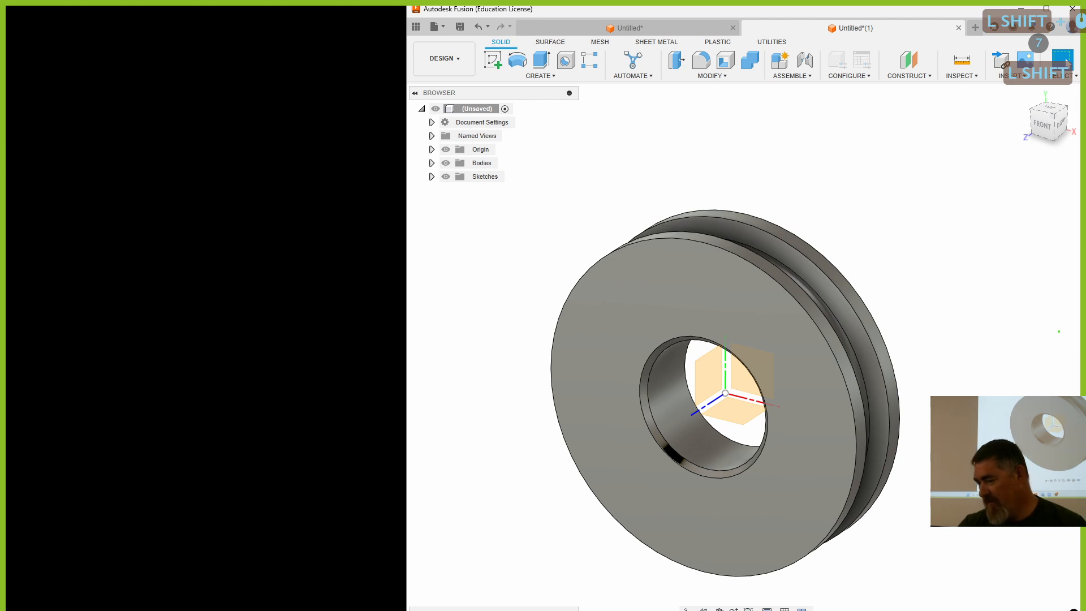
Switch to the browser page 2.3.2 Exercise: Planning Models with the pulley drawing and its planning list.
{"action": "left_click", "coordinate": [623, 610]}
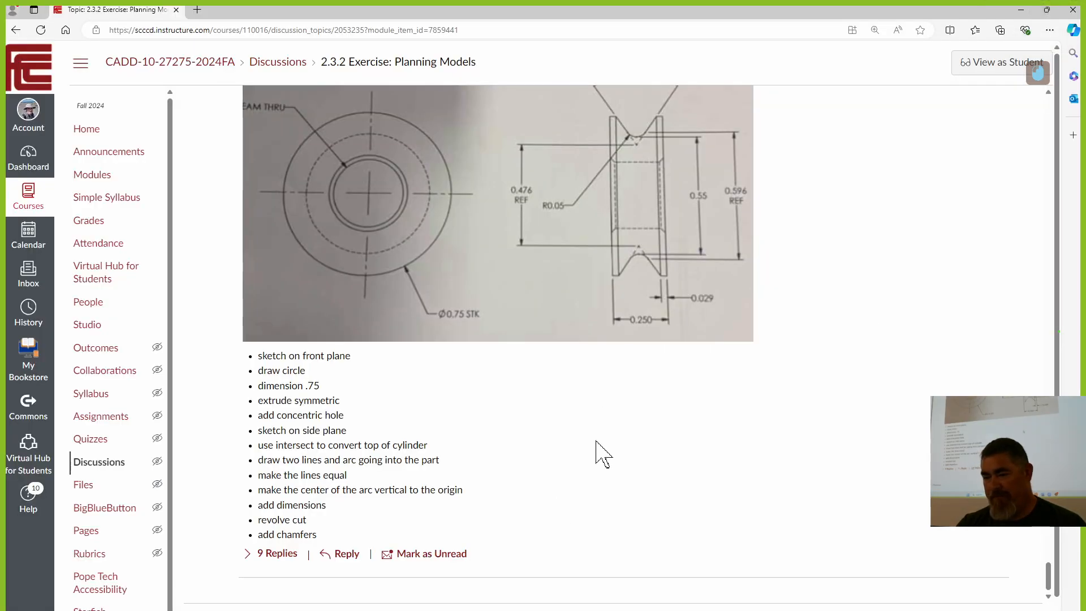